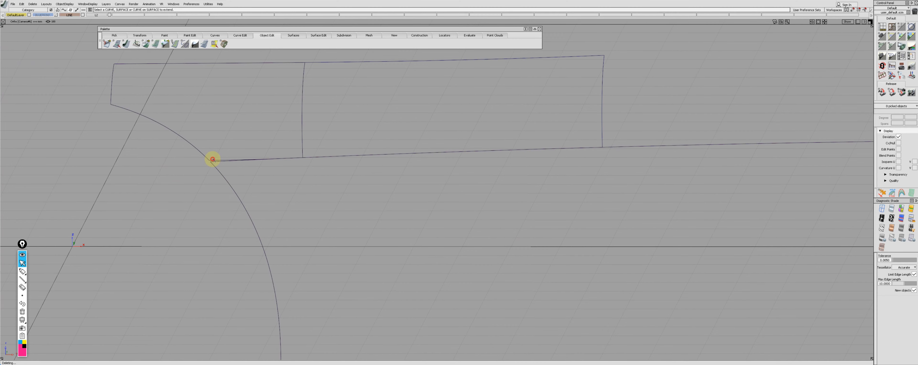
{"action": "right_click_drag", "start_coordinate": [212, 160], "coordinate": [272, 185], "text": "alt+shift"}
{"action": "left_click", "coordinate": [267, 180]}
{"action": "left_click_drag", "start_coordinate": [279, 160], "coordinate": [270, 172], "text": "ctrl+shift"}
{"action": "left_click", "coordinate": [257, 184]}
{"action": "key", "text": "ctrl+z"}
{"action": "key", "text": "ctrl+z"}
- Align the edges of the adjoining surfaces at the lower corner of the fender behind the front wheel arch
{"action": "middle_click_drag", "start_coordinate": [311, 183], "coordinate": [401, 210], "text": "alt+shift"}
{"action": "left_click", "coordinate": [218, 123]}
{"action": "key", "text": "F6"}
{"action": "middle_click_drag", "start_coordinate": [420, 238], "coordinate": [256, 200], "text": "alt+shift"}
{"action": "left_click", "coordinate": [255, 200]}
{"action": "right_click_drag", "start_coordinate": [183, 220], "coordinate": [223, 203], "text": "ctrl+shift"}
{"action": "key", "text": "F8"}
{"action": "left_click_drag", "start_coordinate": [290, 219], "coordinate": [342, 226], "text": "alt+shift"}
{"action": "left_click", "coordinate": [265, 207]}
{"action": "left_click", "coordinate": [266, 208]}
{"action": "left_click", "coordinate": [261, 207]}
{"action": "left_click_drag", "start_coordinate": [261, 207], "coordinate": [246, 194], "text": "alt+shift"}
{"action": "left_click", "coordinate": [462, 175]}
{"action": "left_click", "coordinate": [463, 194]}
{"action": "type", "text": "3"}
{"action": "key", "text": "Return"}
- Clear the selection and show the shaded side view around the front wheel arch and side panel
{"action": "right_click_drag", "start_coordinate": [410, 228], "coordinate": [363, 255], "text": "alt+shift"}
{"action": "middle_click_drag", "start_coordinate": [363, 254], "coordinate": [266, 146], "text": "alt+shift"}
{"action": "mouse_move", "coordinate": [265, 146]}
{"action": "left_mouse_down", "text": "ctrl+shift"}
{"action": "mouse_move", "coordinate": [211, 166]}
{"action": "mouse_move", "coordinate": [224, 201]}
{"action": "left_mouse_up", "text": "ctrl+shift"}
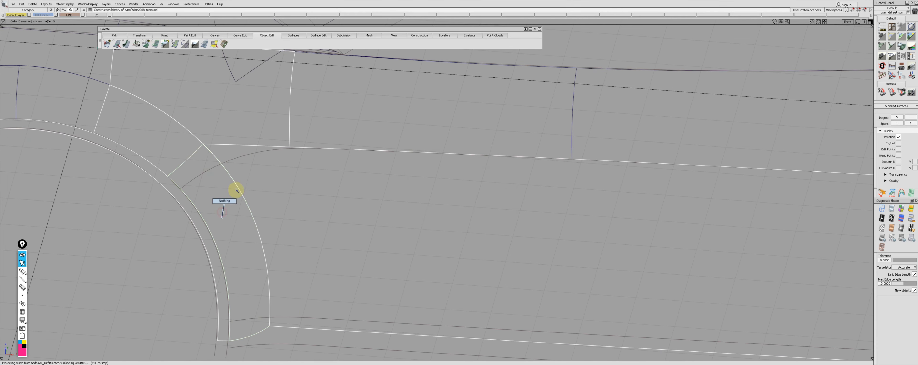
{"action": "key", "text": "F6"}
{"action": "middle_click_drag", "start_coordinate": [212, 245], "coordinate": [231, 252], "text": "alt+shift"}
{"action": "key", "text": "F8"}
{"action": "left_click_drag", "start_coordinate": [240, 245], "coordinate": [263, 201], "text": "alt+shift"}
{"action": "key", "text": "F6"}
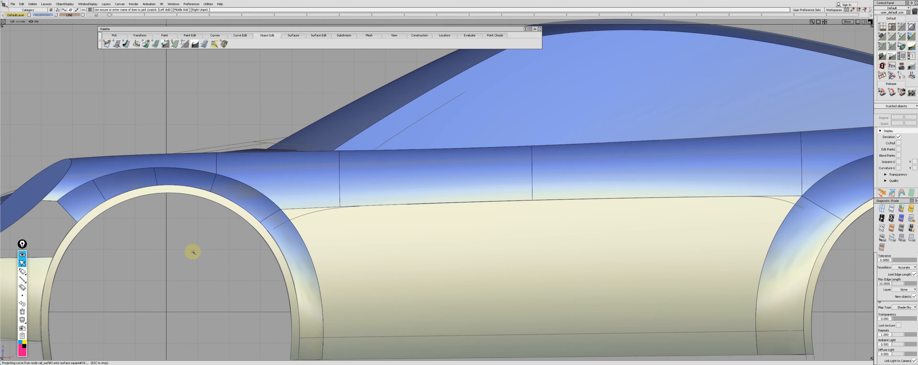
{"action": "middle_click_drag", "start_coordinate": [249, 256], "coordinate": [316, 231], "text": "alt+shift"}
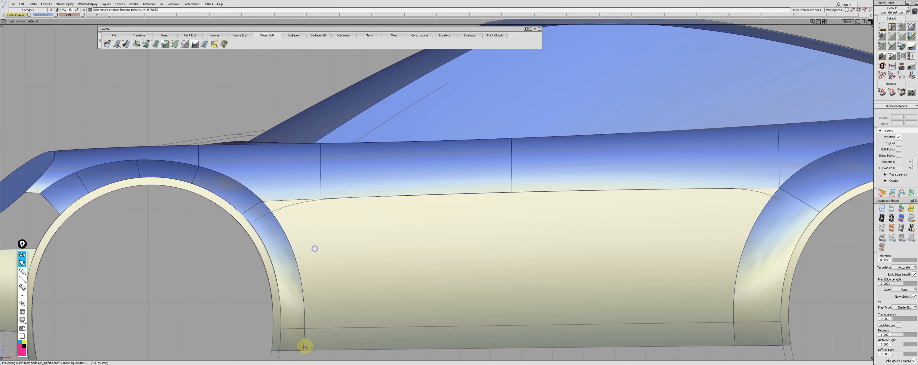
- Draw a slanted line behind the front wheel arch and divide the side panel's upper front corner along it
{"action": "key", "text": "Delete"}
{"action": "right_click_drag", "start_coordinate": [266, 306], "coordinate": [369, 337], "text": "alt+shift"}
{"action": "middle_click_drag", "start_coordinate": [369, 336], "coordinate": [383, 340], "text": "alt+shift"}
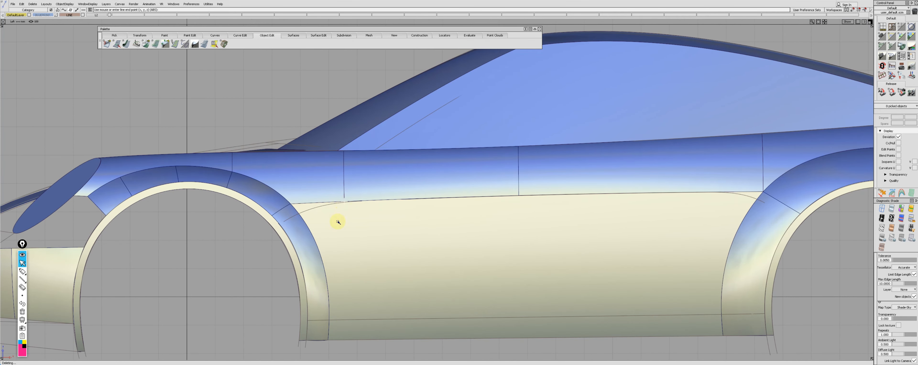
{"action": "left_click_drag", "start_coordinate": [358, 228], "coordinate": [337, 264], "text": "ctrl+shift"}
{"action": "left_click", "coordinate": [339, 239]}
{"action": "key", "text": "space"}
{"action": "left_click_drag", "start_coordinate": [327, 230], "coordinate": [342, 242], "text": "ctrl+shift"}
{"action": "left_click", "coordinate": [340, 246]}
{"action": "key", "text": "space"}
- Inspect the side panel's upper front corner in perspective and side views, toggling the diagnostic shading
{"action": "key", "text": "F8"}
{"action": "mouse_move", "coordinate": [379, 197]}
{"action": "left_mouse_down", "text": "alt+shift"}
{"action": "mouse_move", "coordinate": [361, 227]}
{"action": "mouse_move", "coordinate": [337, 233]}
{"action": "mouse_move", "coordinate": [363, 237]}
{"action": "left_mouse_up", "text": "alt+shift"}
{"action": "left_click", "coordinate": [353, 187]}
{"action": "key", "text": "F6"}
{"action": "key", "text": "2"}
{"action": "key", "text": "1"}
{"action": "key", "text": "2"}
{"action": "key", "text": "F8"}
{"action": "key", "text": "1"}
{"action": "key", "text": "F6"}
- Delete the picked leftover geometry beside the front wheel arch
{"action": "right_click_drag", "start_coordinate": [286, 298], "coordinate": [296, 314], "text": "alt+shift"}
{"action": "left_click", "coordinate": [291, 321]}
{"action": "mouse_move", "coordinate": [289, 321]}
{"action": "middle_mouse_down", "text": "alt+shift"}
{"action": "mouse_move", "coordinate": [304, 292]}
{"action": "mouse_move", "coordinate": [306, 299]}
{"action": "middle_mouse_up", "text": "alt+shift"}
{"action": "key", "text": "Delete"}
{"action": "key", "text": "2"}
{"action": "key", "text": "1"}
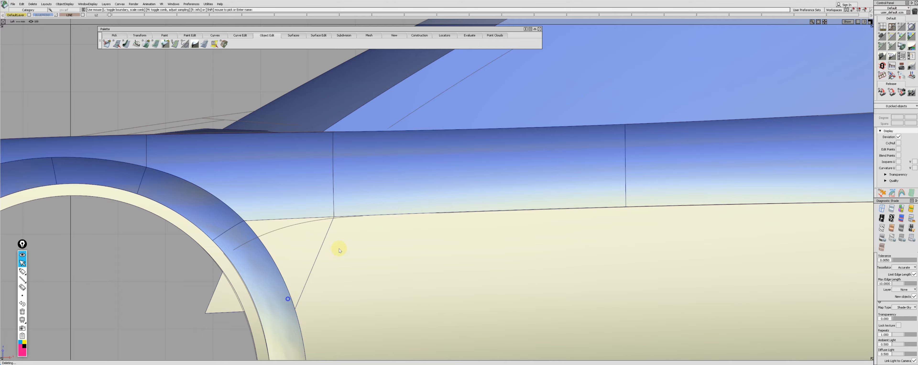
- Examine the zebra reflections along the car side around the new corner patch
{"action": "key", "text": "F8"}
{"action": "right_click_drag", "start_coordinate": [340, 248], "coordinate": [297, 244], "text": "alt+shift"}
{"action": "key", "text": "2"}
{"action": "left_click_drag", "start_coordinate": [297, 243], "coordinate": [321, 248], "text": "alt+shift"}
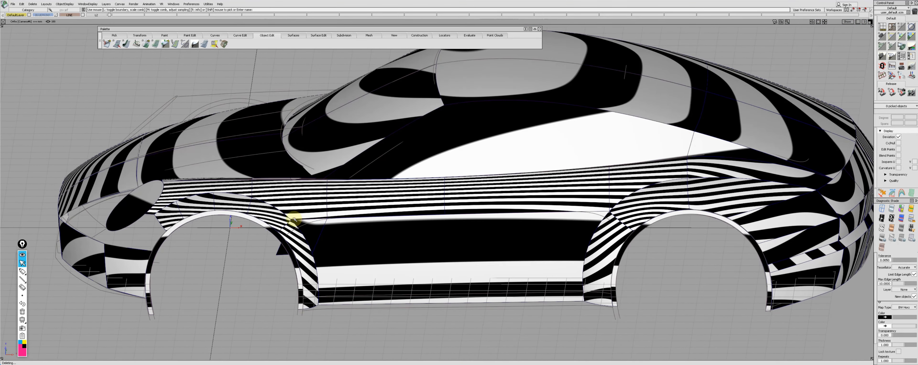
{"action": "left_click_drag", "start_coordinate": [295, 219], "coordinate": [291, 246], "text": "alt+shift"}
- Isolate the side panel and the small corner patch behind the front wheel arch
{"action": "left_click", "coordinate": [291, 246]}
{"action": "left_click", "coordinate": [320, 249]}
{"action": "key", "text": "1"}
{"action": "middle_click_drag", "start_coordinate": [321, 248], "coordinate": [289, 246], "text": "alt+shift"}
{"action": "right_click_drag", "start_coordinate": [289, 246], "coordinate": [273, 245], "text": "alt+shift"}
{"action": "left_click", "coordinate": [272, 246]}
{"action": "left_click_drag", "start_coordinate": [273, 246], "coordinate": [277, 260], "text": "alt+shift"}
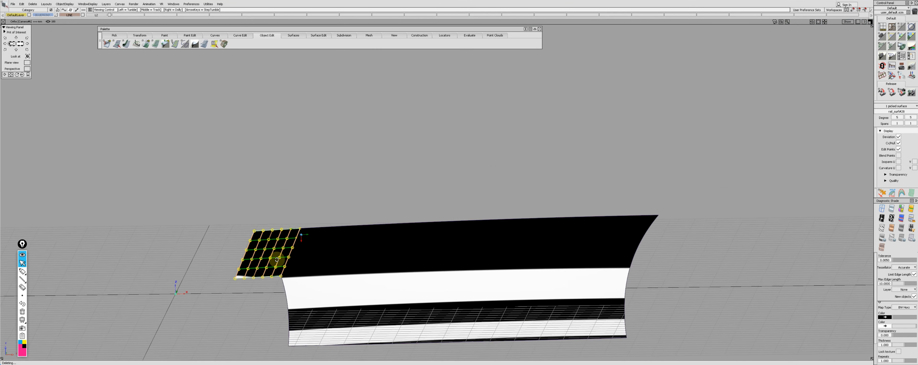
- Align the corner patch's slanted edge to the side panel using edge alignment
{"action": "key", "text": "alt+shift+a"}
{"action": "left_click", "coordinate": [283, 267]}
{"action": "left_click", "coordinate": [286, 263]}
{"action": "left_click", "coordinate": [453, 146]}
{"action": "left_click", "coordinate": [293, 235]}
{"action": "key", "text": "ctrl+z"}
{"action": "key", "text": "2"}
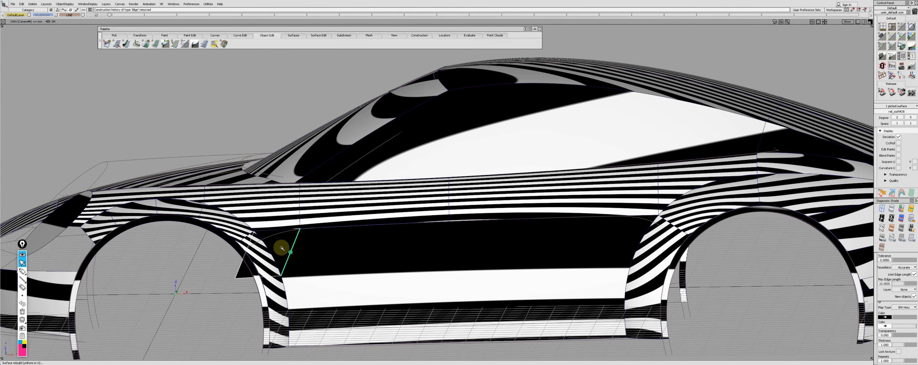
- Isolate the corner patch, the side panel and the fender surface directly above the patch
{"action": "left_click", "coordinate": [280, 225]}
{"action": "key", "text": "1"}
{"action": "key", "text": "2"}
{"action": "left_click", "coordinate": [309, 250]}
{"action": "key", "text": "1"}
{"action": "left_click_drag", "start_coordinate": [316, 257], "coordinate": [292, 238], "text": "alt+shift"}
- Align the corner patch's upper edge to the fender surface with position continuity by projection, partial join off and 10 extra CV rows
{"action": "key", "text": "alt+shift+a"}
{"action": "left_click", "coordinate": [287, 230]}
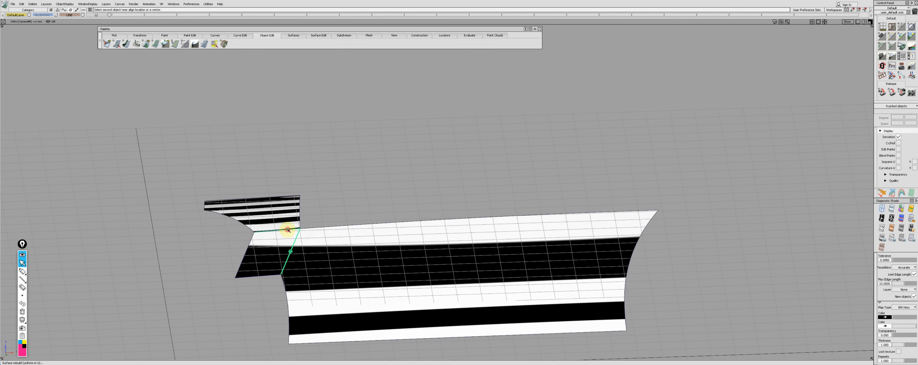
{"action": "left_click", "coordinate": [286, 238]}
{"action": "left_click", "coordinate": [462, 176]}
{"action": "left_click", "coordinate": [462, 194]}
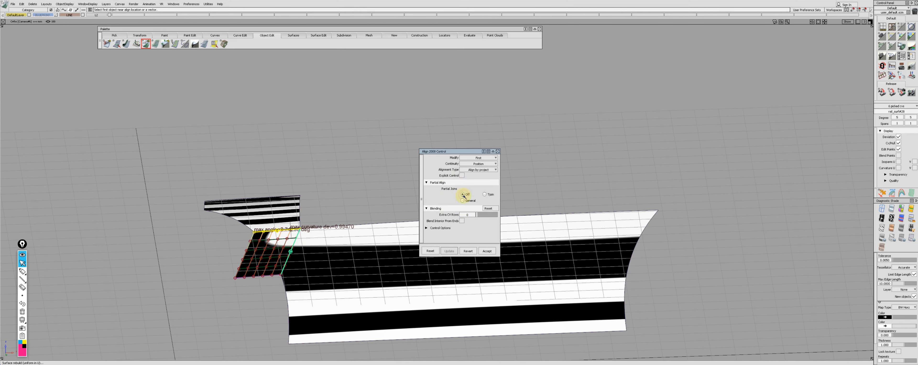
{"action": "type", "text": "0"}
{"action": "key", "text": "Return"}
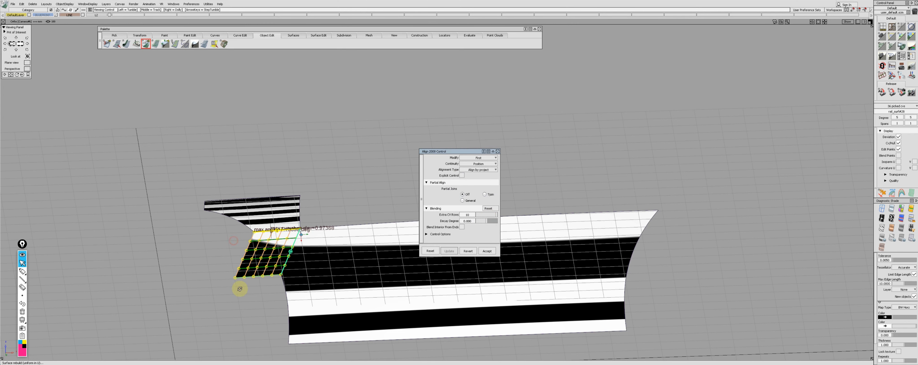
{"action": "left_click_drag", "start_coordinate": [234, 240], "coordinate": [292, 267], "text": "alt+shift"}
{"action": "left_click_drag", "start_coordinate": [475, 222], "coordinate": [495, 223]}
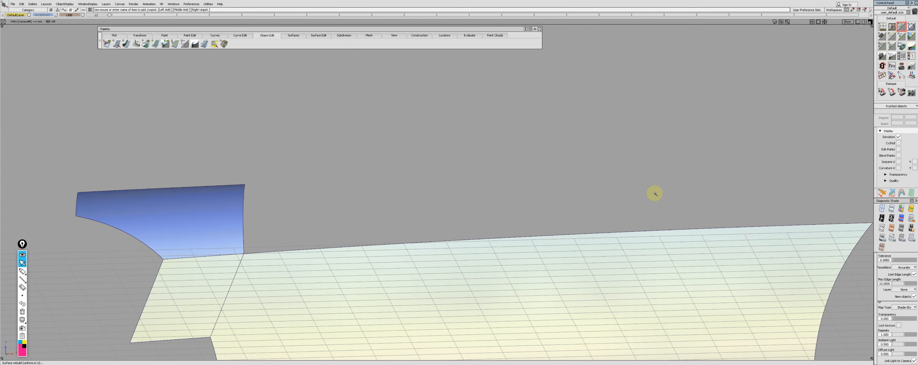
- Smooth the CVs of the corner patch with the Smooth tool
{"action": "left_click_drag", "start_coordinate": [336, 274], "coordinate": [347, 265], "text": "alt+shift"}
{"action": "middle_click_drag", "start_coordinate": [347, 264], "coordinate": [373, 258], "text": "alt+shift"}
{"action": "left_click", "coordinate": [225, 275]}
{"action": "mouse_move", "coordinate": [225, 275]}
{"action": "left_mouse_down", "text": "alt+shift"}
{"action": "mouse_move", "coordinate": [175, 268]}
{"action": "mouse_move", "coordinate": [225, 273]}
{"action": "left_mouse_up", "text": "alt+shift"}
{"action": "left_click", "coordinate": [224, 44]}
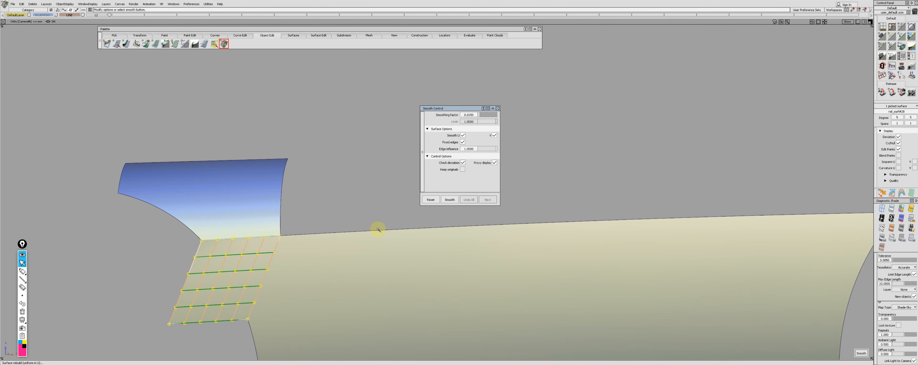
{"action": "left_click", "coordinate": [450, 199]}
- Align the corner patch to the side panel along the slanted edge with G3 continuity
{"action": "left_click", "coordinate": [334, 221]}
{"action": "key", "text": "2"}
{"action": "left_click_drag", "start_coordinate": [326, 242], "coordinate": [316, 256], "text": "alt+shift"}
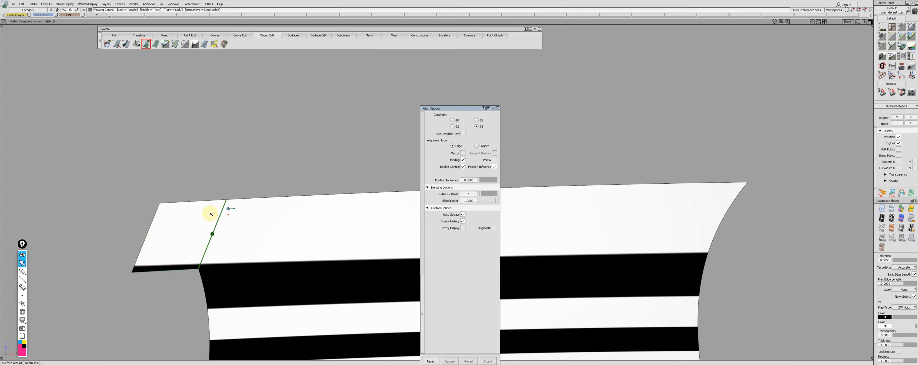
{"action": "left_click_drag", "start_coordinate": [211, 213], "coordinate": [209, 234], "text": "alt+shift"}
{"action": "key", "text": "1"}
{"action": "left_click_drag", "start_coordinate": [218, 256], "coordinate": [212, 232], "text": "alt+shift"}
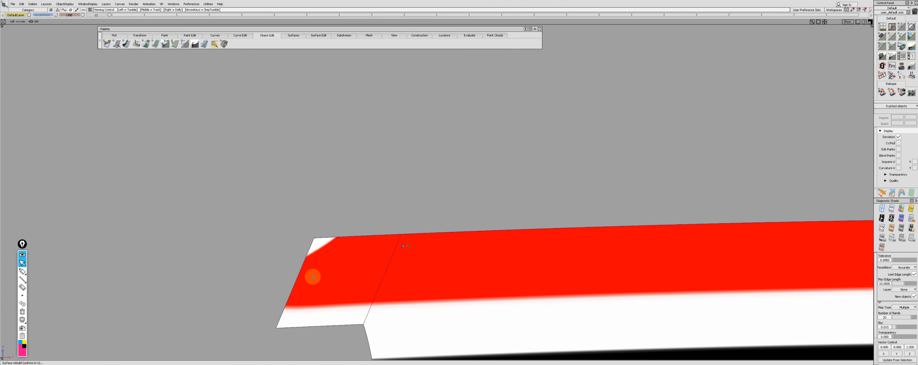
- Check the highlight bands and the surface continuity along the corner patch's upper edge
{"action": "right_click_drag", "start_coordinate": [313, 275], "coordinate": [287, 265], "text": "alt+shift"}
{"action": "left_click", "coordinate": [289, 248]}
{"action": "left_click_drag", "start_coordinate": [289, 248], "coordinate": [291, 231], "text": "ctrl+shift"}
{"action": "right_click_drag", "start_coordinate": [291, 231], "coordinate": [227, 210], "text": "alt+shift"}
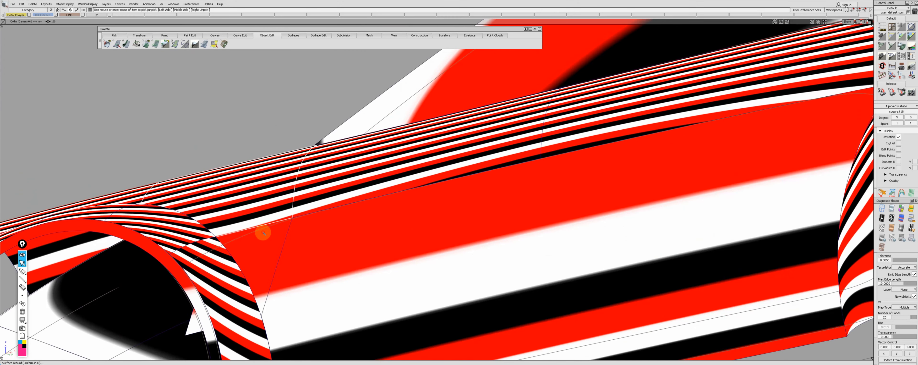
{"action": "left_click_drag", "start_coordinate": [263, 232], "coordinate": [225, 242], "text": "ctrl+shift"}
{"action": "mouse_move", "coordinate": [400, 231]}
{"action": "right_mouse_down", "text": "alt+shift"}
{"action": "mouse_move", "coordinate": [281, 240]}
{"action": "mouse_move", "coordinate": [107, 201]}
{"action": "mouse_move", "coordinate": [227, 223]}
{"action": "right_mouse_up", "text": "alt+shift"}
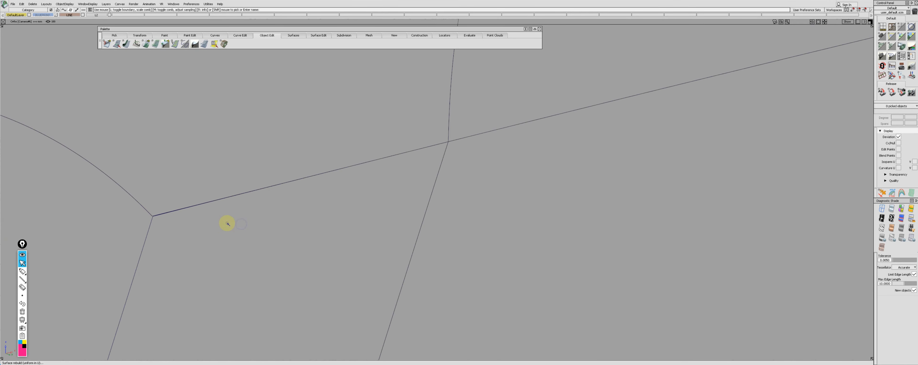
{"action": "left_click", "coordinate": [215, 203], "text": "shift"}
{"action": "left_click", "coordinate": [213, 210]}
- Evaluate the zebra reflections where the corner patch meets the fender, side panel and front wheel arch
{"action": "left_click_drag", "start_coordinate": [212, 219], "coordinate": [380, 246], "text": "alt+shift"}
{"action": "right_click_drag", "start_coordinate": [406, 242], "coordinate": [369, 273], "text": "alt+shift"}
{"action": "key", "text": "5"}
{"action": "left_click_drag", "start_coordinate": [369, 272], "coordinate": [390, 252], "text": "alt+shift"}
{"action": "right_click_drag", "start_coordinate": [389, 252], "coordinate": [331, 204], "text": "alt+shift"}
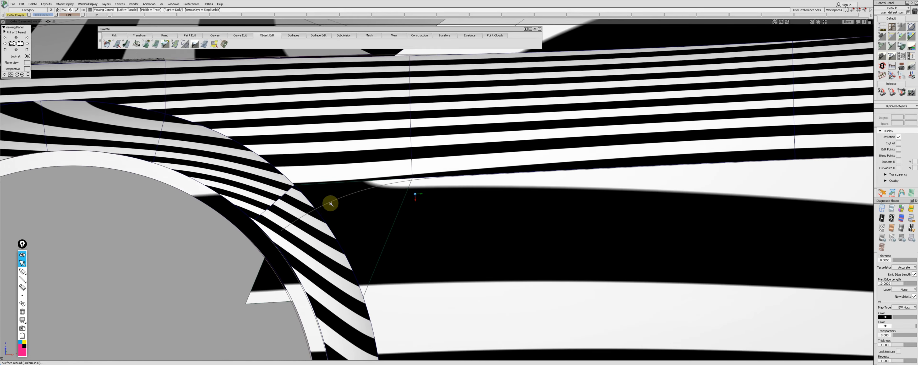
{"action": "mouse_move", "coordinate": [331, 203]}
{"action": "left_mouse_down", "text": "alt+shift"}
{"action": "mouse_move", "coordinate": [358, 226]}
{"action": "mouse_move", "coordinate": [344, 242]}
{"action": "left_mouse_up", "text": "alt+shift"}
{"action": "key", "text": "6"}
{"action": "key", "text": "5"}
{"action": "right_click_drag", "start_coordinate": [344, 242], "coordinate": [472, 201], "text": "alt+shift"}
{"action": "right_click_drag", "start_coordinate": [471, 201], "coordinate": [345, 265], "text": "ctrl+shift"}
{"action": "key", "text": "4"}
{"action": "right_click_drag", "start_coordinate": [222, 292], "coordinate": [306, 225], "text": "ctrl+shift"}
- Set up a G0 project alignment for the outer edge of the wheel arch segment beside the corner patch
{"action": "key", "text": "F6"}
{"action": "left_click", "coordinate": [146, 44]}
{"action": "left_click", "coordinate": [245, 265]}
{"action": "left_click", "coordinate": [477, 146]}
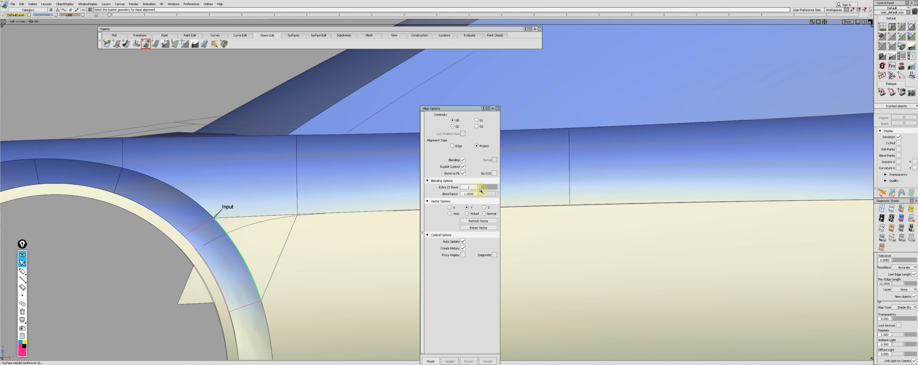
- Trim away the part of the corner patch that extends behind the front wheel arch
{"action": "left_click", "coordinate": [264, 250]}
{"action": "key", "text": "Escape"}
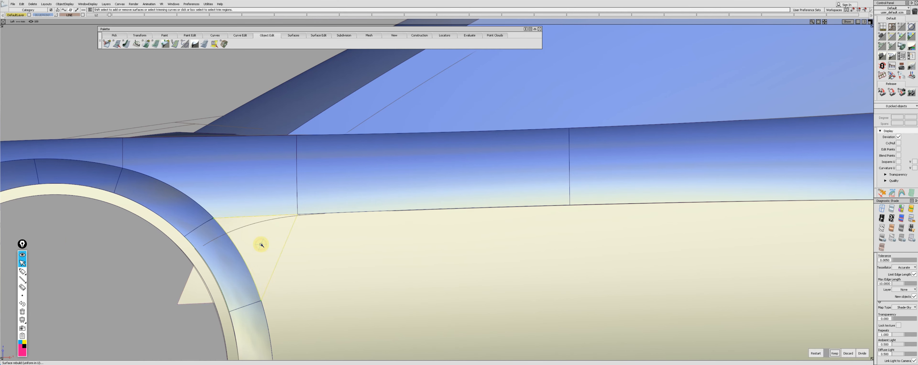
{"action": "middle_click_drag", "start_coordinate": [253, 307], "coordinate": [255, 279], "text": "alt+shift"}
- Align the lower end of the front wheel arch segment to the adjoining arch surface
{"action": "left_click", "coordinate": [254, 276]}
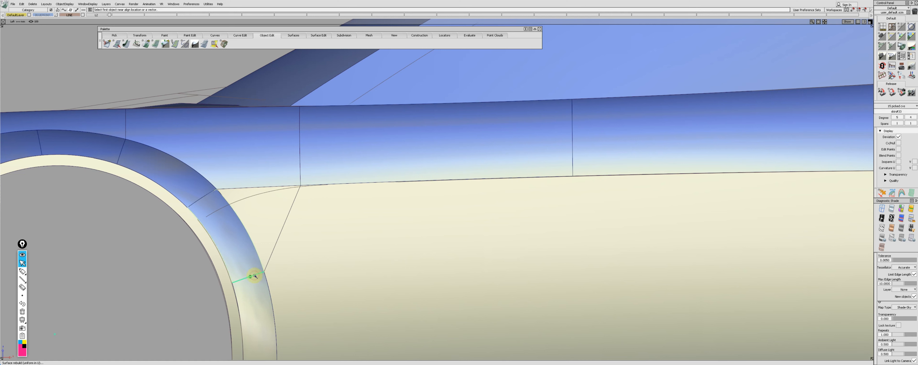
{"action": "right_click_drag", "start_coordinate": [243, 303], "coordinate": [256, 284], "text": "ctrl+shift"}
{"action": "right_click_drag", "start_coordinate": [263, 316], "coordinate": [275, 290], "text": "ctrl+shift"}
{"action": "left_click_drag", "start_coordinate": [442, 195], "coordinate": [451, 174], "text": "ctrl+shift"}
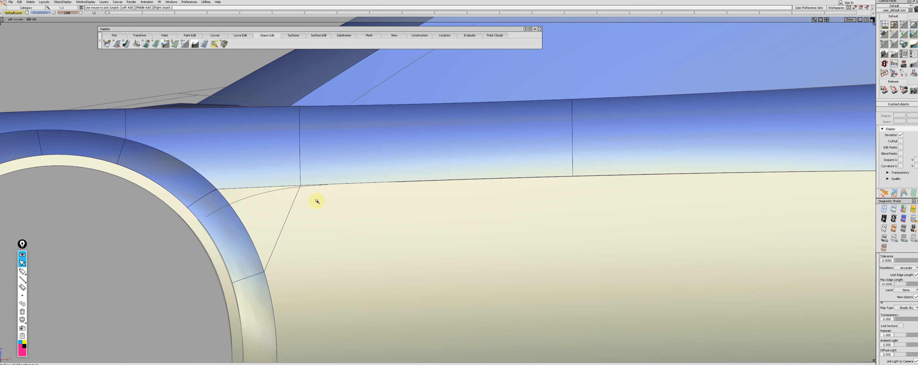
- Review the shaded body side from the front wheel arch to the rear fender and rear wheel arch
{"action": "right_click_drag", "start_coordinate": [316, 201], "coordinate": [242, 244], "text": "alt+shift"}
{"action": "key", "text": "F8"}
{"action": "left_click_drag", "start_coordinate": [337, 227], "coordinate": [272, 197], "text": "alt+shift"}
{"action": "middle_click_drag", "start_coordinate": [756, 240], "coordinate": [362, 229], "text": "alt+shift"}
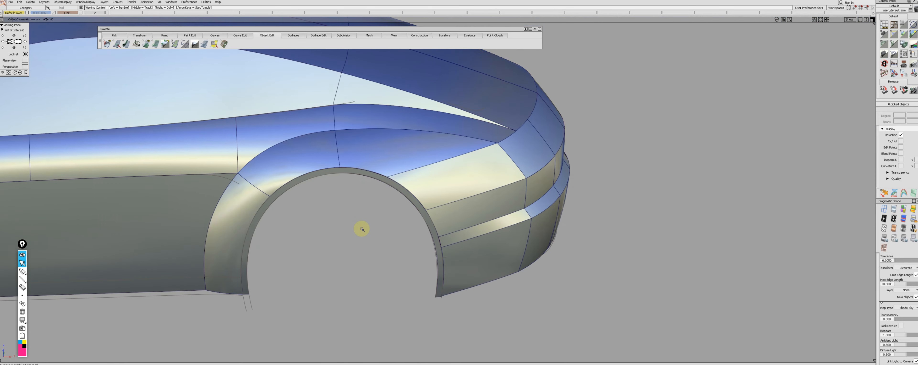
{"action": "left_click_drag", "start_coordinate": [362, 229], "coordinate": [400, 232], "text": "alt+shift"}
{"action": "middle_click_drag", "start_coordinate": [397, 229], "coordinate": [617, 252], "text": "alt+shift"}
{"action": "left_click_drag", "start_coordinate": [617, 253], "coordinate": [276, 205], "text": "alt+shift"}
- Isolate the large upper body surface together with the shoulder and wheel arch surfaces beneath it
{"action": "left_click", "coordinate": [274, 203]}
{"action": "left_click", "coordinate": [287, 219]}
{"action": "right_click_drag", "start_coordinate": [289, 236], "coordinate": [275, 246], "text": "alt+shift"}
{"action": "key", "text": "alt+h"}
{"action": "left_click_drag", "start_coordinate": [275, 245], "coordinate": [264, 208]}
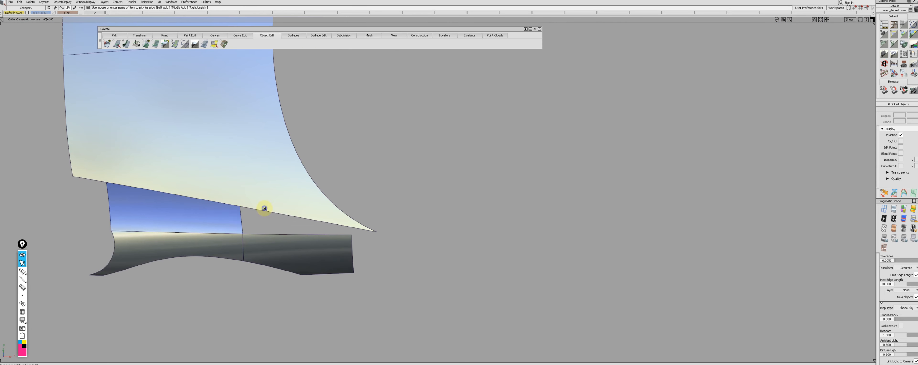
{"action": "left_click", "coordinate": [264, 209]}
{"action": "left_click_drag", "start_coordinate": [473, 212], "coordinate": [476, 234]}
{"action": "left_click_drag", "start_coordinate": [373, 257], "coordinate": [232, 267], "text": "alt+shift"}
{"action": "left_click", "coordinate": [232, 266]}
- Isolate the tapered side panel and align its wide end by projection with Position continuity and 10 extra CV rows
{"action": "left_click", "coordinate": [139, 256]}
{"action": "left_click_drag", "start_coordinate": [140, 256], "coordinate": [139, 231], "text": "ctrl+shift"}
{"action": "left_click_drag", "start_coordinate": [139, 232], "coordinate": [416, 210], "text": "alt+shift"}
{"action": "right_click_drag", "start_coordinate": [416, 209], "coordinate": [312, 252], "text": "alt+shift"}
{"action": "left_click", "coordinate": [329, 210]}
{"action": "left_click_drag", "start_coordinate": [312, 253], "coordinate": [268, 223], "text": "alt+shift"}
{"action": "middle_click_drag", "start_coordinate": [268, 223], "coordinate": [293, 236], "text": "ctrl+shift"}
{"action": "left_click_drag", "start_coordinate": [293, 237], "coordinate": [175, 252], "text": "alt+shift"}
{"action": "left_click", "coordinate": [140, 245]}
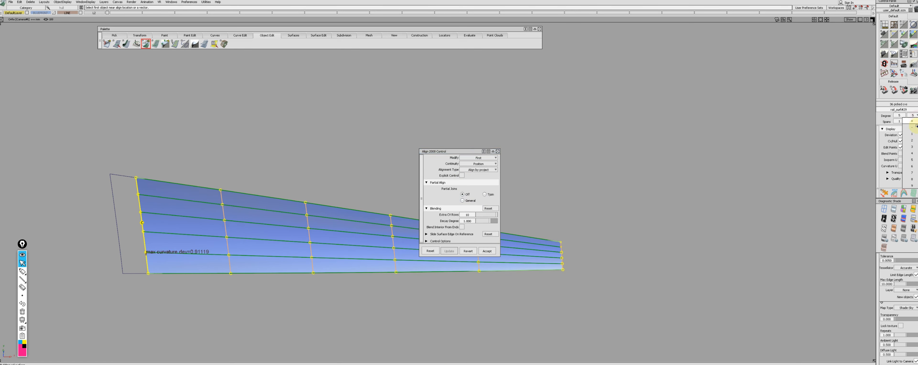
- Place curvature locators on the tapered panel's edges, including its narrow end
{"action": "left_click_drag", "start_coordinate": [591, 315], "coordinate": [264, 255], "text": "alt+shift"}
{"action": "middle_click_drag", "start_coordinate": [265, 254], "coordinate": [224, 255], "text": "ctrl+shift"}
{"action": "left_click", "coordinate": [198, 257]}
{"action": "left_click", "coordinate": [232, 198]}
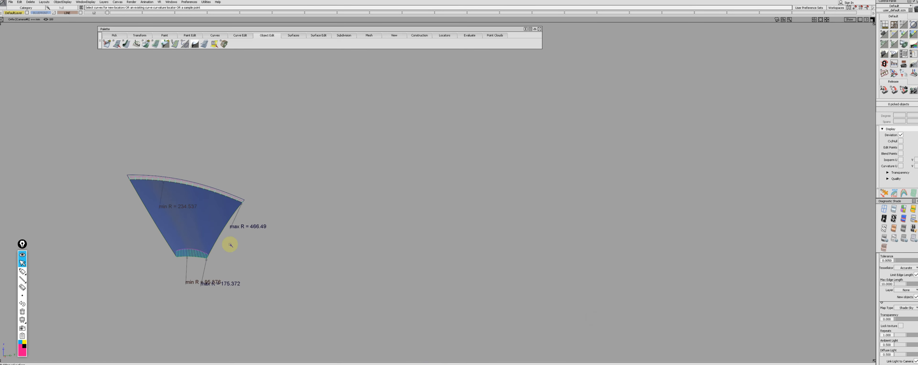
- Tune the Decay Degree of the wide end's projected alignment, comparing the radii at the panel's narrow end
{"action": "left_click_drag", "start_coordinate": [230, 244], "coordinate": [222, 214], "text": "ctrl+shift"}
{"action": "left_click_drag", "start_coordinate": [477, 221], "coordinate": [504, 222]}
{"action": "key", "text": "Return"}
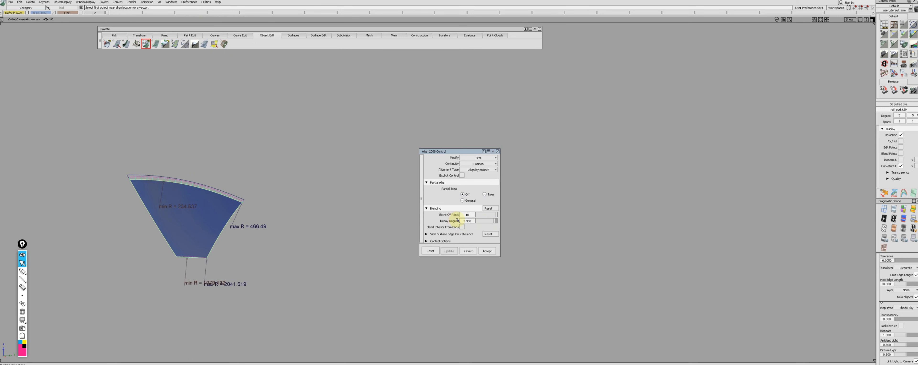
{"action": "left_click", "coordinate": [281, 225]}
{"action": "left_click", "coordinate": [193, 257]}
{"action": "left_click", "coordinate": [668, 208]}
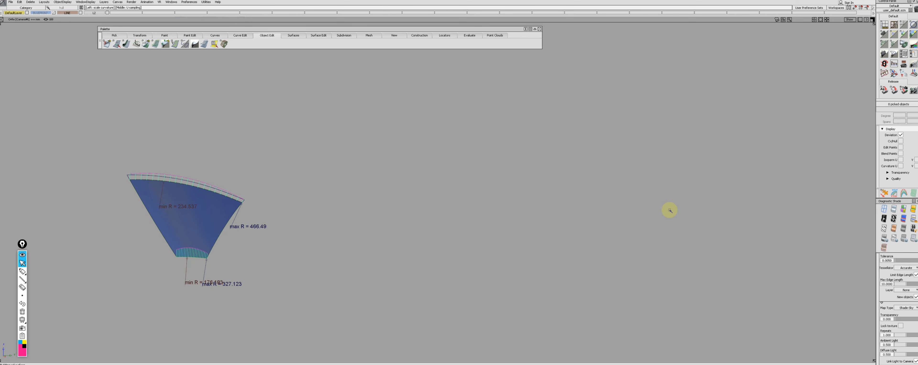
{"action": "left_click", "coordinate": [201, 259]}
{"action": "left_click_drag", "start_coordinate": [457, 220], "coordinate": [466, 220]}
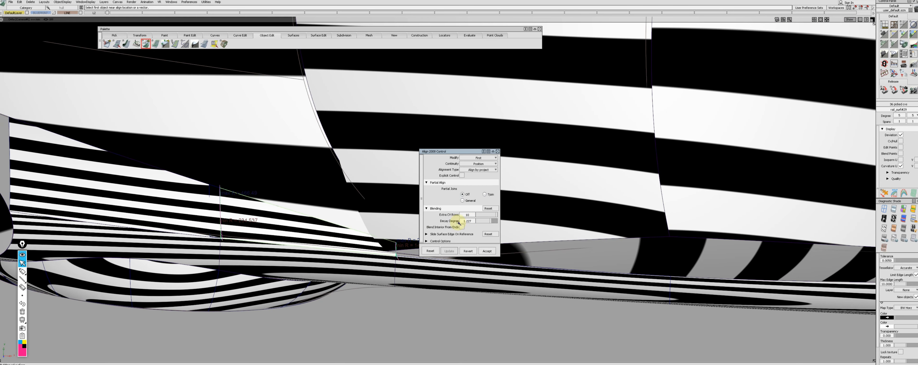
{"action": "left_click_drag", "start_coordinate": [467, 219], "coordinate": [477, 220]}
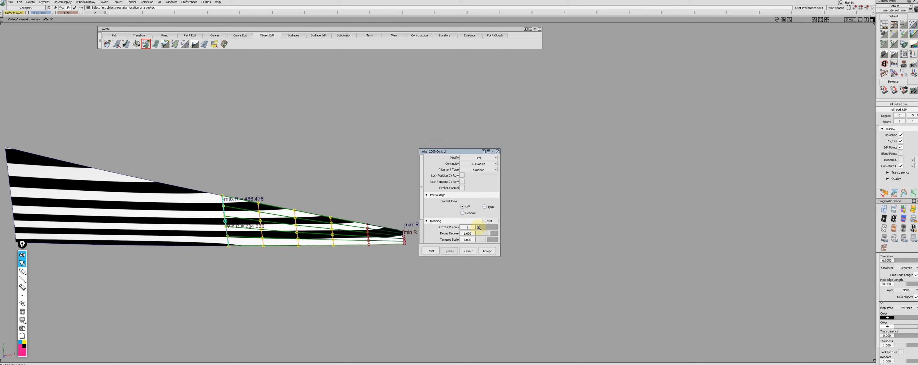
- Revert the narrow segment's collinear alignment and align the wide segment to it with Curvature continuity and the Default alignment type
{"action": "left_click", "coordinate": [468, 251]}
{"action": "left_click", "coordinate": [268, 222]}
{"action": "left_click_drag", "start_coordinate": [268, 221], "coordinate": [292, 237], "text": "alt+shift"}
{"action": "left_click", "coordinate": [303, 218]}
{"action": "key", "text": "ctrl+z"}
{"action": "left_click_drag", "start_coordinate": [172, 241], "coordinate": [144, 273]}
{"action": "key", "text": "ctrl+z"}
{"action": "left_click_drag", "start_coordinate": [145, 273], "coordinate": [173, 250], "text": "ctrl+shift"}
{"action": "left_click", "coordinate": [173, 250]}
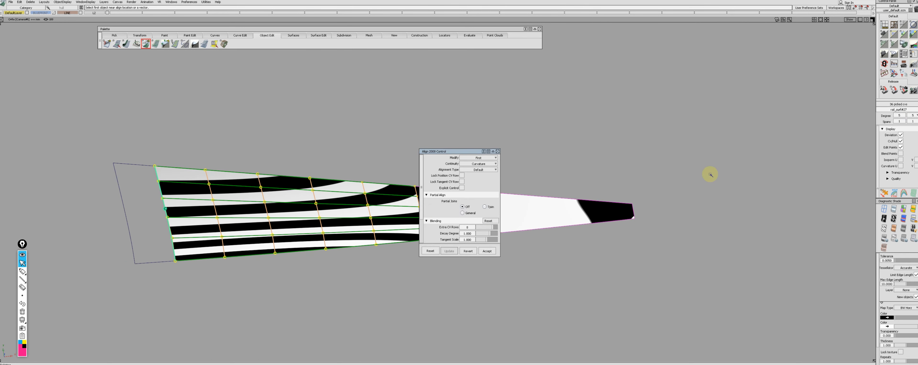
- Set the wide segment's curvature alignment Decay Degree to about 0.56 and check its zebra stripes
{"action": "middle_click_drag", "start_coordinate": [275, 247], "coordinate": [147, 247], "text": "alt+shift"}
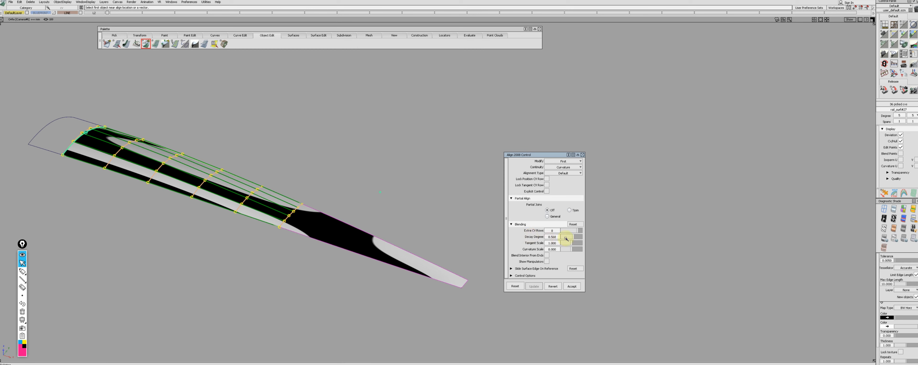
{"action": "left_click_drag", "start_coordinate": [352, 233], "coordinate": [438, 195], "text": "alt+shift"}
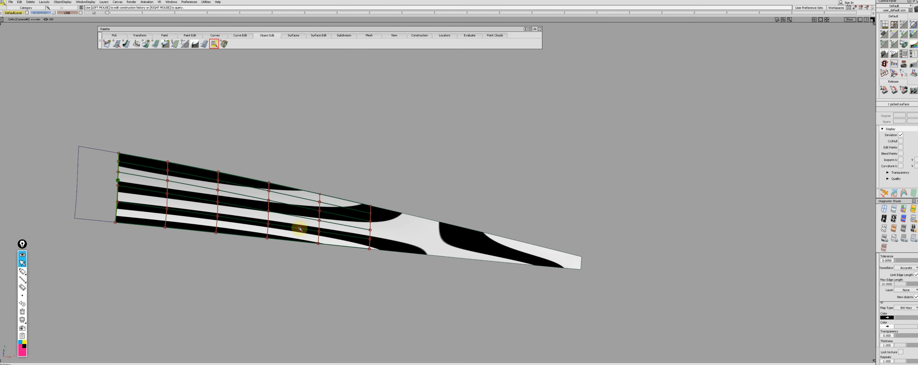
{"action": "left_click_drag", "start_coordinate": [285, 240], "coordinate": [273, 255], "text": "alt+shift"}
{"action": "left_click", "coordinate": [224, 44]}
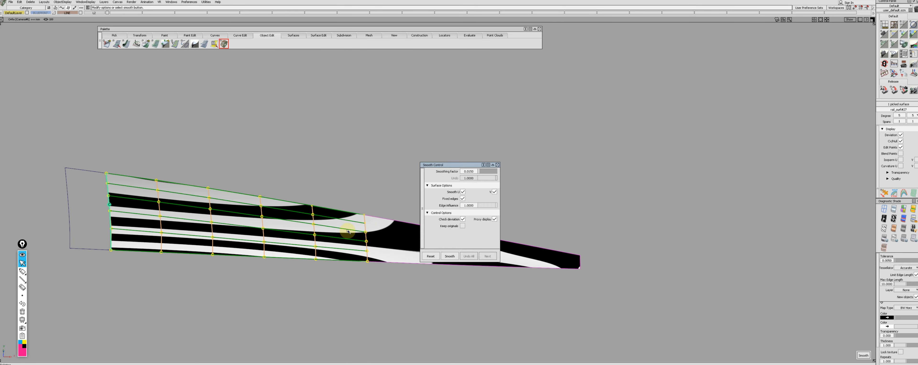
{"action": "left_click_drag", "start_coordinate": [349, 232], "coordinate": [339, 246], "text": "alt+shift"}
{"action": "left_click", "coordinate": [498, 164]}
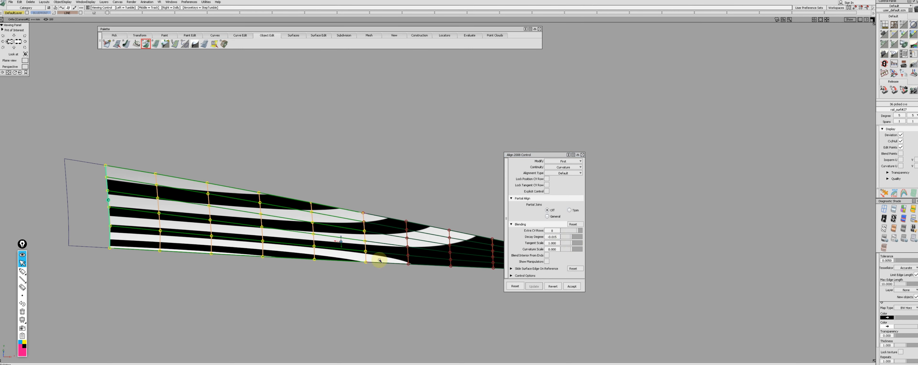
- Set the Decay Degree of the wide segment's curvature alignment to about -0.79 while checking the zebra flow
{"action": "left_click_drag", "start_coordinate": [538, 236], "coordinate": [531, 236]}
{"action": "left_click_drag", "start_coordinate": [400, 245], "coordinate": [360, 257], "text": "alt+shift"}
{"action": "left_click", "coordinate": [552, 237]}
{"action": "left_click_drag", "start_coordinate": [552, 237], "coordinate": [555, 237]}
{"action": "left_click_drag", "start_coordinate": [438, 249], "coordinate": [463, 256], "text": "alt+shift"}
{"action": "key", "text": "Escape"}
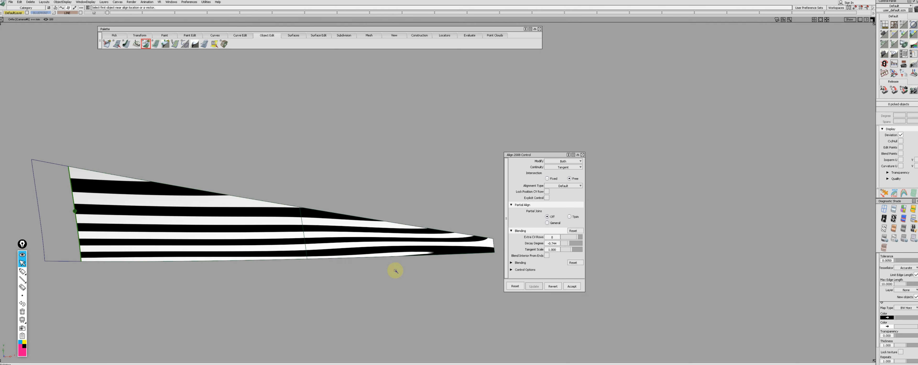
- Retune the Decay Degree of the narrow segment's collinear curvature alignment and of the wide segment's default curvature alignment
{"action": "left_click", "coordinate": [282, 238]}
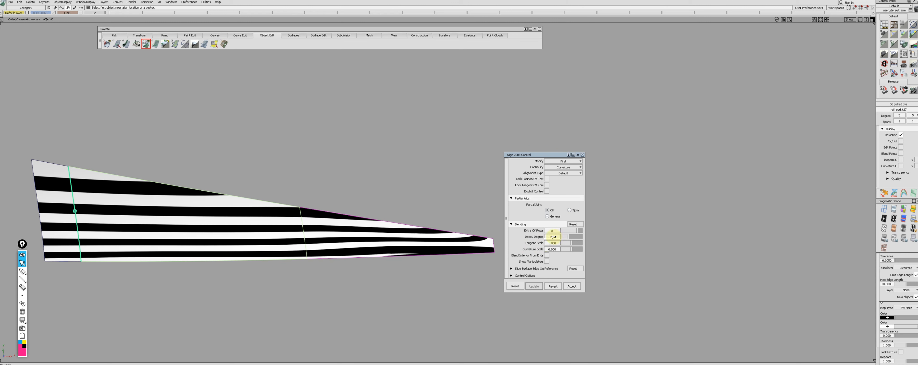
{"action": "key", "text": "ctrl+z"}
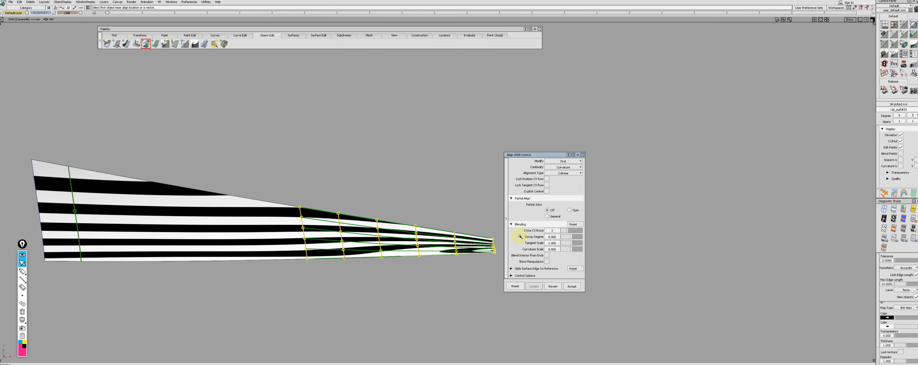
{"action": "left_click_drag", "start_coordinate": [457, 257], "coordinate": [435, 265], "text": "alt+shift"}
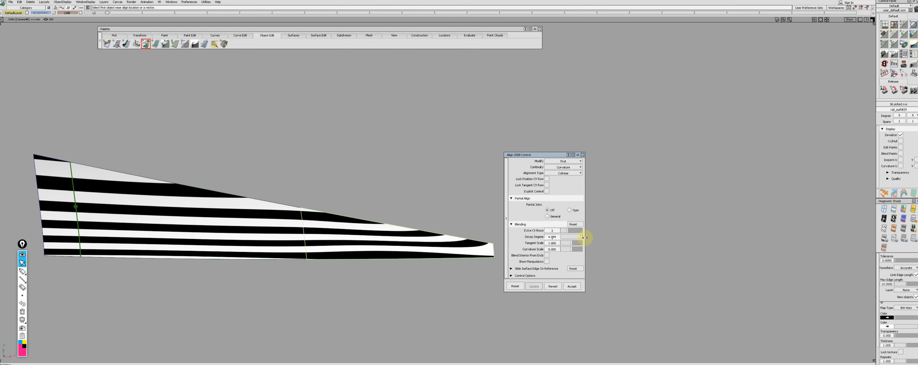
{"action": "left_click_drag", "start_coordinate": [287, 243], "coordinate": [347, 291], "text": "alt+shift"}
{"action": "left_click", "coordinate": [277, 248]}
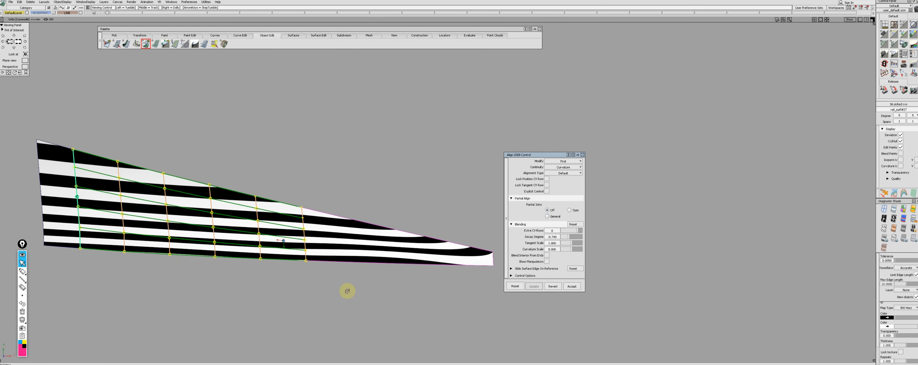
{"action": "left_click_drag", "start_coordinate": [562, 237], "coordinate": [559, 237]}
- Examine the zebra stripes and CV layout of both panel segments from the end and the side
{"action": "left_click_drag", "start_coordinate": [453, 246], "coordinate": [359, 210], "text": "alt+shift"}
{"action": "left_click", "coordinate": [292, 265]}
{"action": "left_click_drag", "start_coordinate": [291, 264], "coordinate": [219, 301], "text": "alt+shift"}
{"action": "middle_click_drag", "start_coordinate": [220, 301], "coordinate": [252, 281], "text": "alt+shift"}
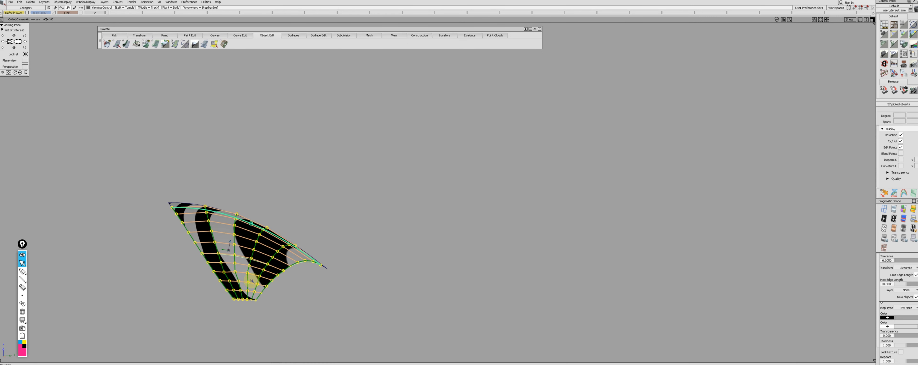
{"action": "right_click_drag", "start_coordinate": [252, 281], "coordinate": [461, 301], "text": "alt+shift"}
{"action": "left_click_drag", "start_coordinate": [461, 301], "coordinate": [400, 290], "text": "alt+shift"}
{"action": "middle_click_drag", "start_coordinate": [400, 291], "coordinate": [419, 298], "text": "alt+shift"}
{"action": "left_click_drag", "start_coordinate": [419, 297], "coordinate": [440, 285], "text": "ctrl+shift"}
{"action": "left_click_drag", "start_coordinate": [440, 285], "coordinate": [392, 265], "text": "alt+shift"}
{"action": "left_click", "coordinate": [392, 258]}
{"action": "middle_click_drag", "start_coordinate": [391, 257], "coordinate": [476, 266], "text": "alt+shift"}
- Align the wide segment's outer edge by projection with Position continuity and 10 extra CV rows
{"action": "left_click", "coordinate": [192, 210]}
{"action": "left_click", "coordinate": [171, 210]}
{"action": "left_click", "coordinate": [547, 178]}
{"action": "left_click_drag", "start_coordinate": [572, 218], "coordinate": [624, 210]}
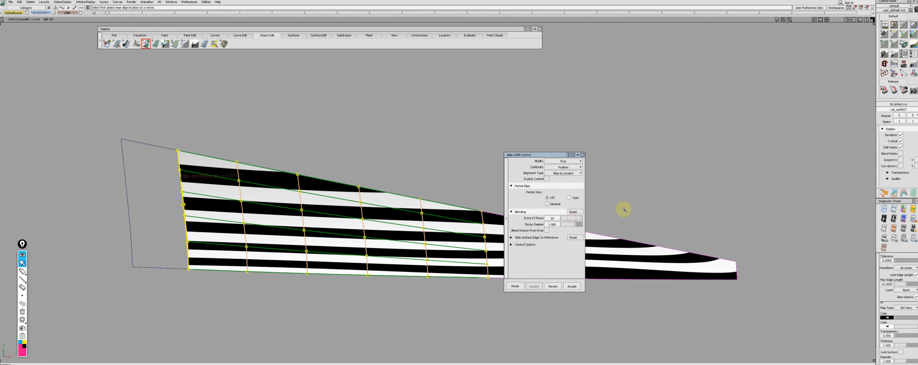
{"action": "left_click", "coordinate": [911, 122]}
{"action": "middle_click_drag", "start_coordinate": [448, 245], "coordinate": [345, 248], "text": "alt+shift"}
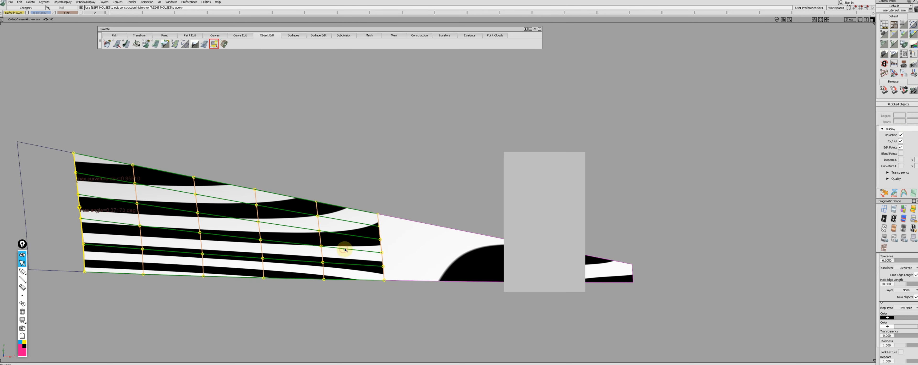
- Adjust the Decay Degree of the wide end's projected alignment until the zebra stripes flow evenly
{"action": "left_click_drag", "start_coordinate": [552, 224], "coordinate": [555, 225]}
{"action": "middle_click_drag", "start_coordinate": [510, 257], "coordinate": [375, 240], "text": "alt+shift"}
{"action": "left_click_drag", "start_coordinate": [556, 224], "coordinate": [539, 225]}
{"action": "left_click_drag", "start_coordinate": [438, 228], "coordinate": [379, 209], "text": "alt+shift"}
{"action": "left_click_drag", "start_coordinate": [551, 225], "coordinate": [547, 223]}
- Lower the Decay Degree of the narrow segment's collinear curvature alignment to about 5
{"action": "left_click", "coordinate": [324, 271]}
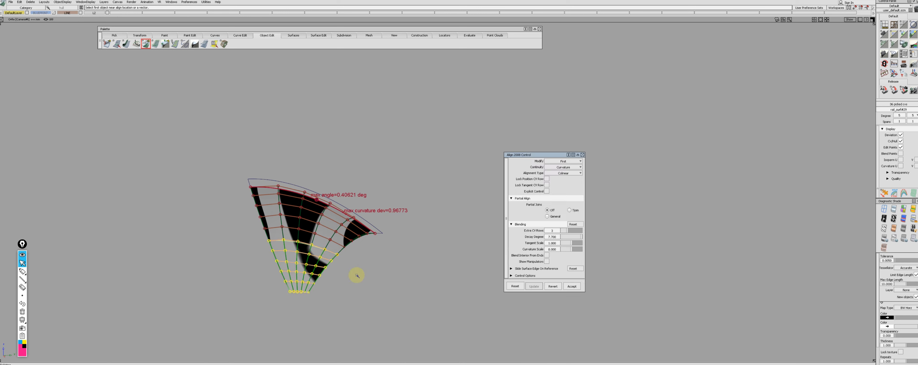
{"action": "right_click_drag", "start_coordinate": [357, 275], "coordinate": [399, 271], "text": "alt+shift"}
{"action": "left_click_drag", "start_coordinate": [552, 237], "coordinate": [546, 237]}
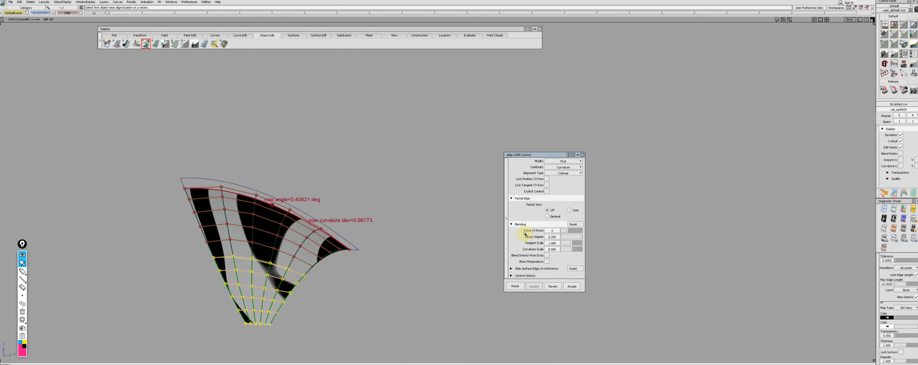
{"action": "left_click_drag", "start_coordinate": [462, 290], "coordinate": [410, 276], "text": "alt+shift"}
{"action": "left_click", "coordinate": [311, 267]}
{"action": "left_click_drag", "start_coordinate": [545, 236], "coordinate": [542, 237]}
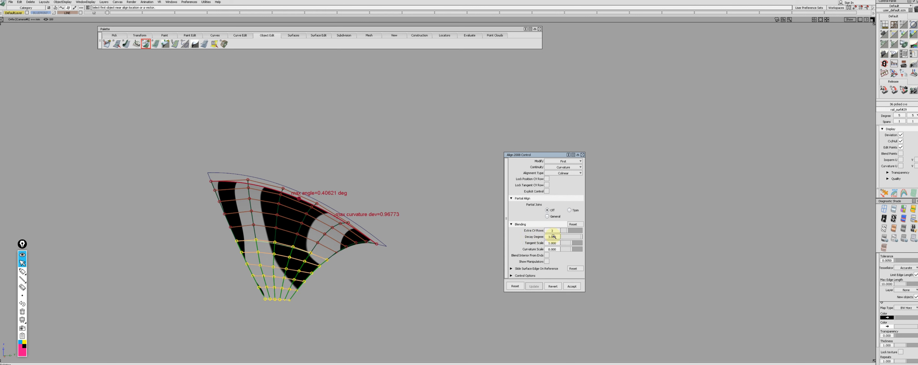
- Rework the curvature alignment at the seam between the two segments, raising its extra CV rows to the maximum
{"action": "left_click", "coordinate": [288, 283]}
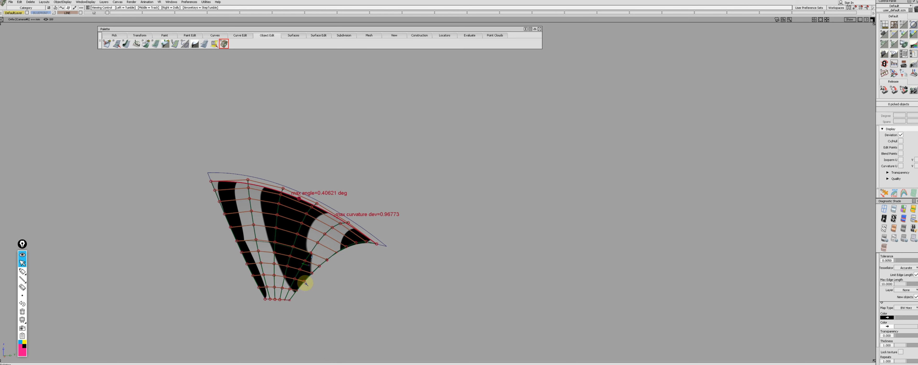
{"action": "left_click_drag", "start_coordinate": [301, 298], "coordinate": [299, 252], "text": "alt+shift"}
{"action": "left_click", "coordinate": [301, 256]}
{"action": "left_click", "coordinate": [307, 263]}
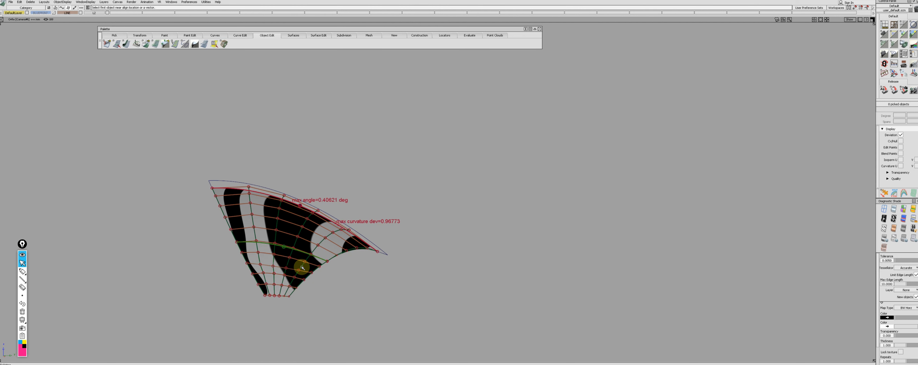
{"action": "left_click_drag", "start_coordinate": [562, 231], "coordinate": [582, 231]}
{"action": "left_click_drag", "start_coordinate": [415, 273], "coordinate": [402, 279], "text": "alt+shift"}
- Set the wide end's projected alignment to a Decay Degree of about 0.29 and check the result from above
{"action": "left_click", "coordinate": [322, 244]}
{"action": "left_click", "coordinate": [313, 255]}
{"action": "left_click_drag", "start_coordinate": [565, 224], "coordinate": [534, 229]}
{"action": "left_click_drag", "start_coordinate": [446, 333], "coordinate": [386, 277], "text": "ctrl+shift"}
{"action": "key", "text": "F5"}
{"action": "mouse_move", "coordinate": [310, 208]}
{"action": "middle_mouse_down", "text": "alt+shift"}
{"action": "mouse_move", "coordinate": [191, 197]}
{"action": "mouse_move", "coordinate": [266, 231]}
{"action": "middle_mouse_up", "text": "alt+shift"}
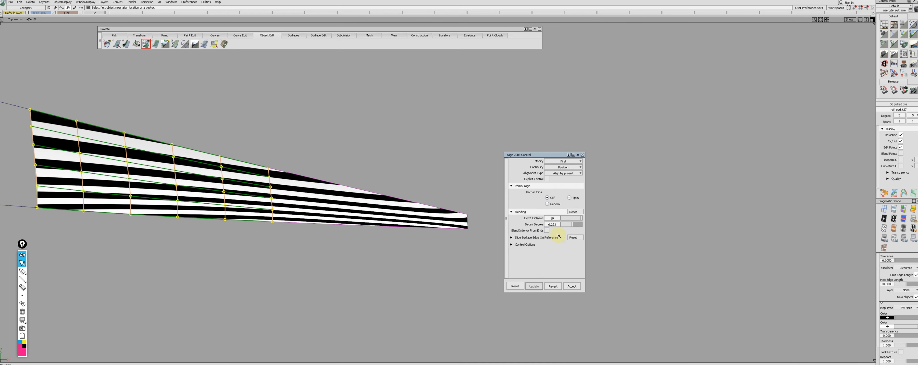
{"action": "left_click_drag", "start_coordinate": [555, 224], "coordinate": [556, 225]}
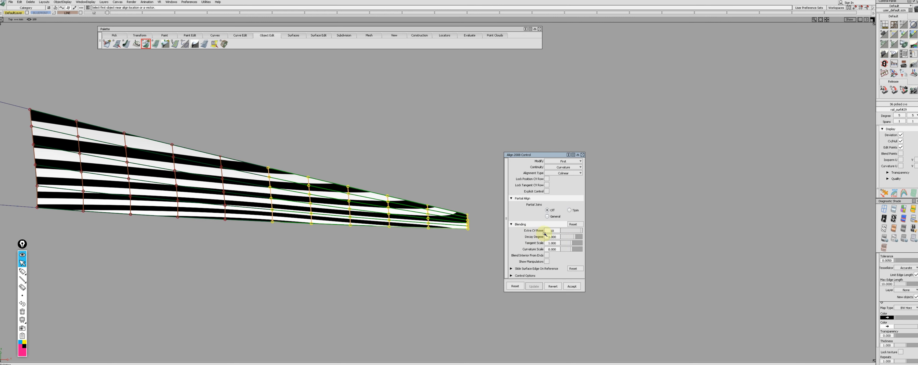
- Set the narrow segment's collinear curvature alignment to a Decay Degree of about 1.25 with 10 extra CV rows
{"action": "left_click_drag", "start_coordinate": [613, 239], "coordinate": [591, 237]}
{"action": "key", "text": "ctrl+q"}
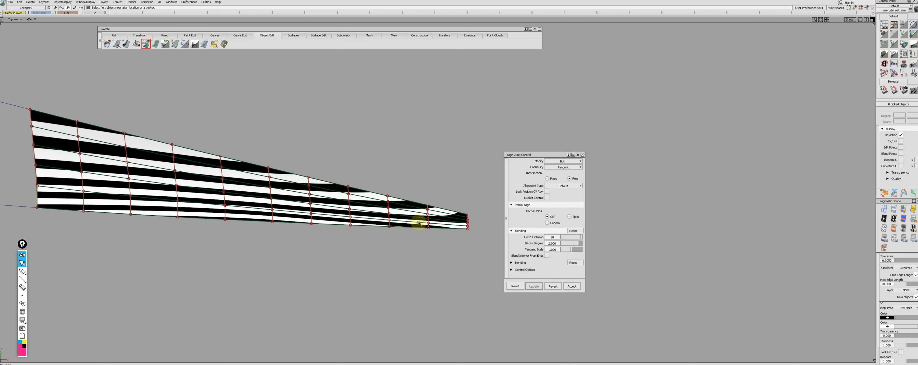
{"action": "left_click", "coordinate": [420, 229]}
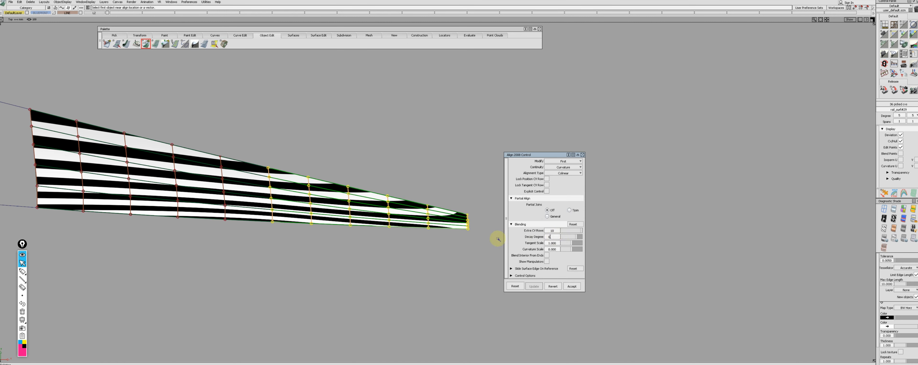
{"action": "key", "text": "ctrl+q"}
{"action": "left_click", "coordinate": [443, 224]}
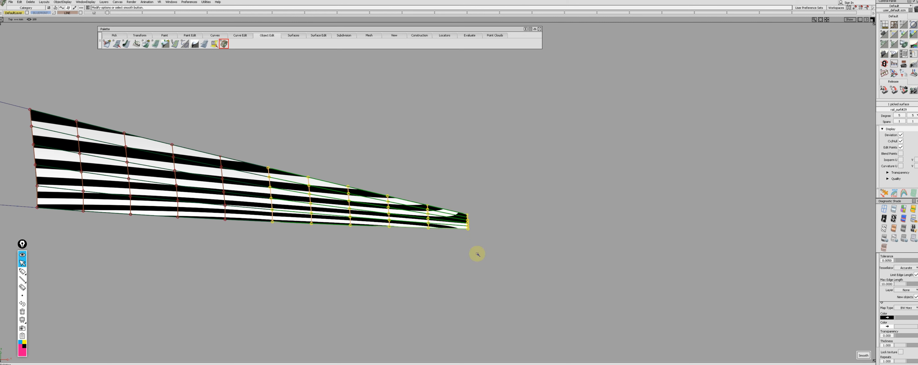
{"action": "left_click_drag", "start_coordinate": [549, 234], "coordinate": [559, 237]}
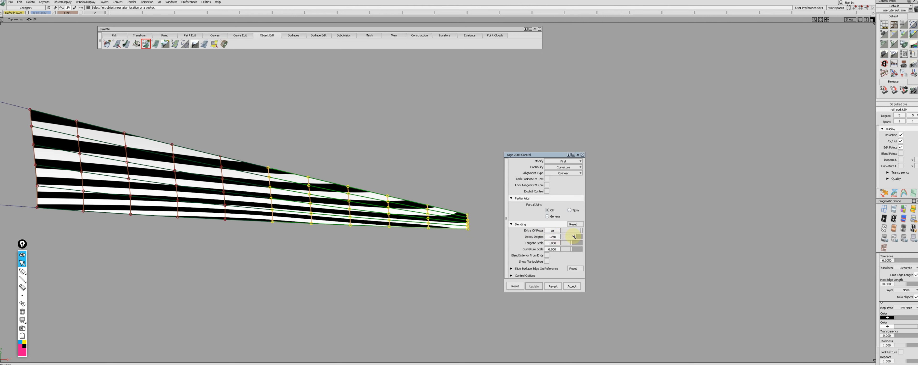
{"action": "left_click_drag", "start_coordinate": [420, 255], "coordinate": [339, 264], "text": "alt+shift"}
{"action": "middle_click_drag", "start_coordinate": [339, 264], "coordinate": [412, 228], "text": "alt+shift"}
{"action": "right_click_drag", "start_coordinate": [412, 228], "coordinate": [446, 228], "text": "alt+shift"}
- Undo the last change and set the seam's default-type curvature alignment to a Decay Degree of about 2.06
{"action": "key", "text": "ctrl+z"}
{"action": "left_click_drag", "start_coordinate": [543, 236], "coordinate": [575, 237]}
{"action": "key", "text": "F5"}
{"action": "middle_click_drag", "start_coordinate": [65, 212], "coordinate": [87, 214], "text": "alt+shift"}
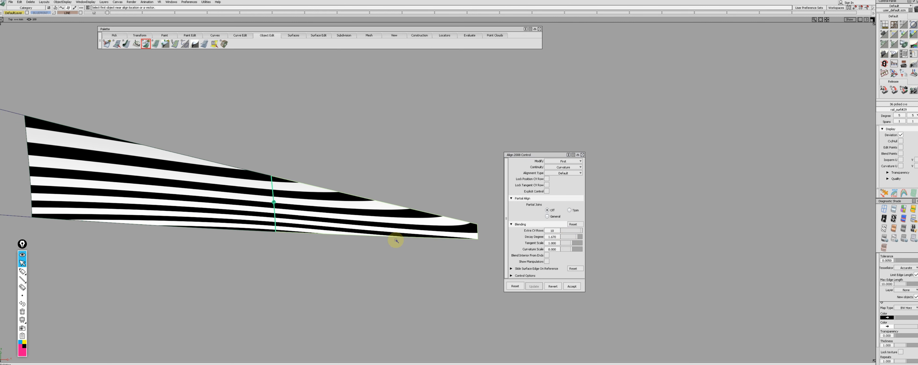
{"action": "left_click_drag", "start_coordinate": [559, 237], "coordinate": [568, 238]}
{"action": "left_click_drag", "start_coordinate": [444, 243], "coordinate": [293, 254], "text": "alt+shift"}
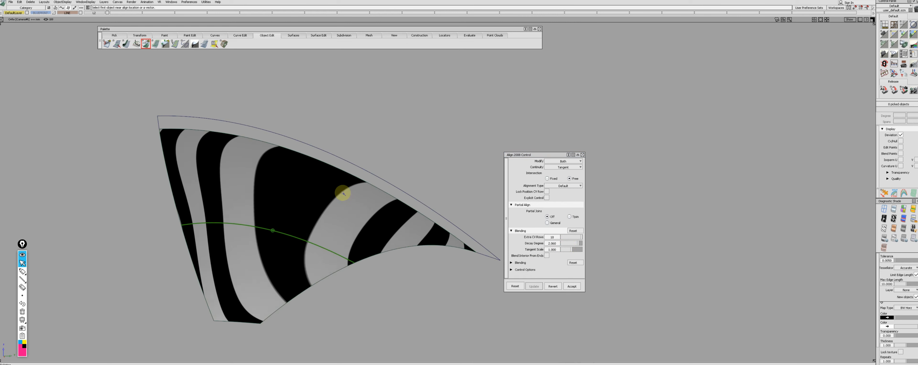
- Try a different blending value on the panel's alignment and undo it
{"action": "key", "text": "ctrl+z"}
{"action": "left_click", "coordinate": [288, 236]}
{"action": "left_click", "coordinate": [303, 233]}
{"action": "left_click_drag", "start_coordinate": [563, 232], "coordinate": [550, 224]}
{"action": "key", "text": "ctrl+z"}
{"action": "key", "text": "F5"}
- Reopen the wide end's projected alignment and make a final adjustment to its Decay Degree
{"action": "left_click", "coordinate": [258, 218]}
{"action": "left_click", "coordinate": [295, 222]}
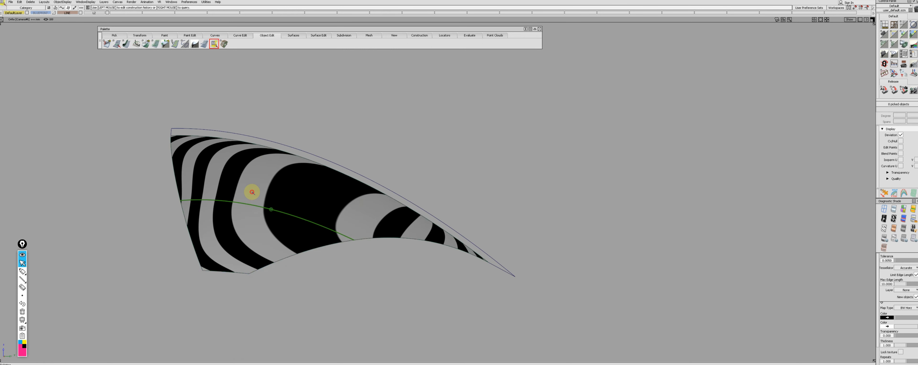
{"action": "left_click_drag", "start_coordinate": [556, 224], "coordinate": [560, 224]}
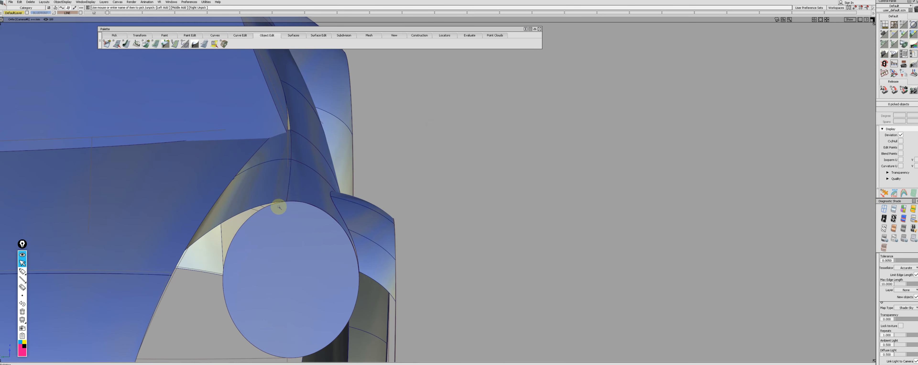
- Review the shaded front fender and headlight area against the reference photo of the red coupe
{"action": "right_click_drag", "start_coordinate": [279, 207], "coordinate": [439, 186], "text": "alt+shift"}
{"action": "left_click_drag", "start_coordinate": [492, 229], "coordinate": [362, 220], "text": "alt+shift"}
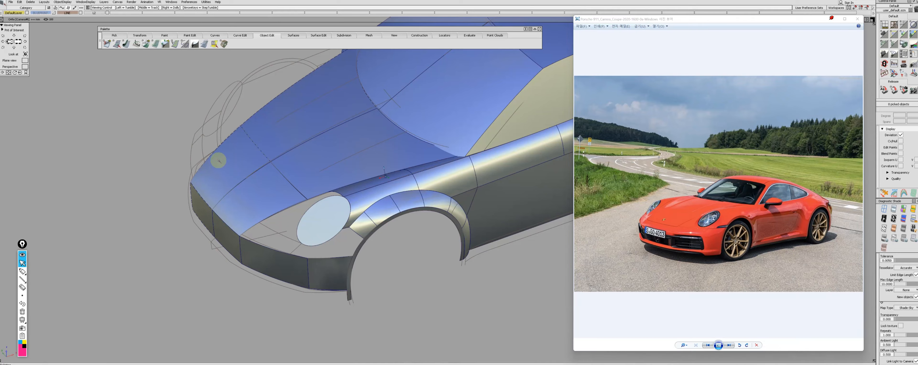
- Isolate the tapered fender panel in the top view and try extending the curve along its lower edge
{"action": "left_click_drag", "start_coordinate": [219, 160], "coordinate": [356, 176], "text": "alt+shift"}
{"action": "right_click_drag", "start_coordinate": [266, 235], "coordinate": [266, 257], "text": "alt+shift"}
{"action": "left_click_drag", "start_coordinate": [265, 258], "coordinate": [318, 197], "text": "alt+shift"}
{"action": "left_click_drag", "start_coordinate": [309, 281], "coordinate": [311, 250], "text": "alt+shift"}
{"action": "left_click", "coordinate": [314, 268]}
{"action": "key", "text": "F5"}
{"action": "right_click_drag", "start_coordinate": [381, 330], "coordinate": [107, 245], "text": "alt+shift"}
{"action": "left_click", "coordinate": [304, 186]}
{"action": "right_click_drag", "start_coordinate": [304, 187], "coordinate": [302, 195], "text": "ctrl+shift"}
{"action": "left_click", "coordinate": [302, 194]}
{"action": "left_click_drag", "start_coordinate": [303, 195], "coordinate": [314, 199], "text": "ctrl+shift"}
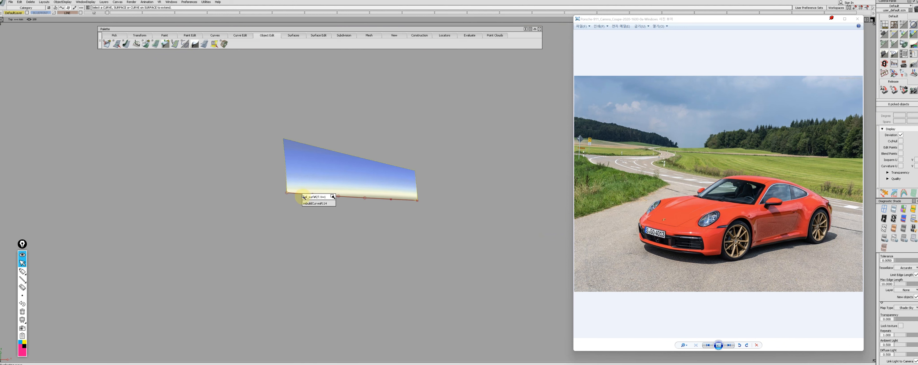
{"action": "right_click_drag", "start_coordinate": [314, 199], "coordinate": [326, 195], "text": "ctrl+shift"}
- Draw a straight line about 118 long between the headlight's front edge and the bumper in the top view
{"action": "left_click", "coordinate": [180, 171]}
{"action": "middle_click_drag", "start_coordinate": [236, 185], "coordinate": [207, 184], "text": "ctrl+shift"}
{"action": "left_click", "coordinate": [306, 201]}
{"action": "key", "text": "Delete"}
{"action": "left_click_drag", "start_coordinate": [307, 208], "coordinate": [312, 250], "text": "alt+shift"}
{"action": "key", "text": "F5"}
{"action": "left_click_drag", "start_coordinate": [210, 194], "coordinate": [181, 186]}
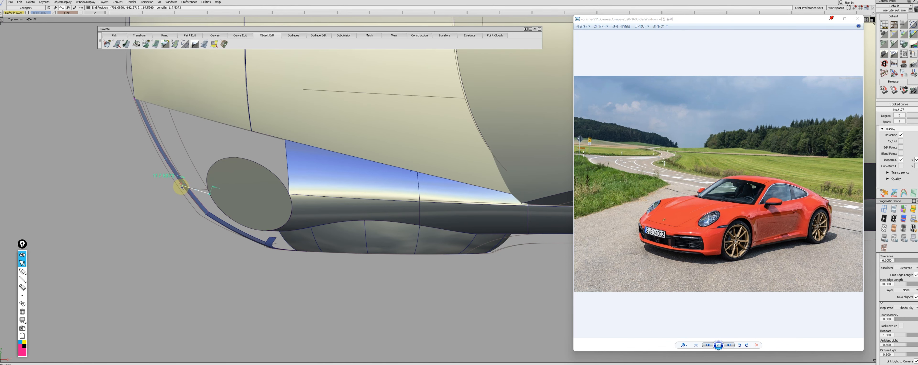
{"action": "key", "text": "Delete"}
- Isolate the tapered fender panel again and retry the extension on its lower-edge curve, then delete the result
{"action": "key", "text": "F8"}
{"action": "left_click_drag", "start_coordinate": [363, 222], "coordinate": [315, 195], "text": "alt+shift"}
{"action": "key", "text": "F5"}
{"action": "middle_click_drag", "start_coordinate": [283, 206], "coordinate": [271, 205], "text": "alt+shift"}
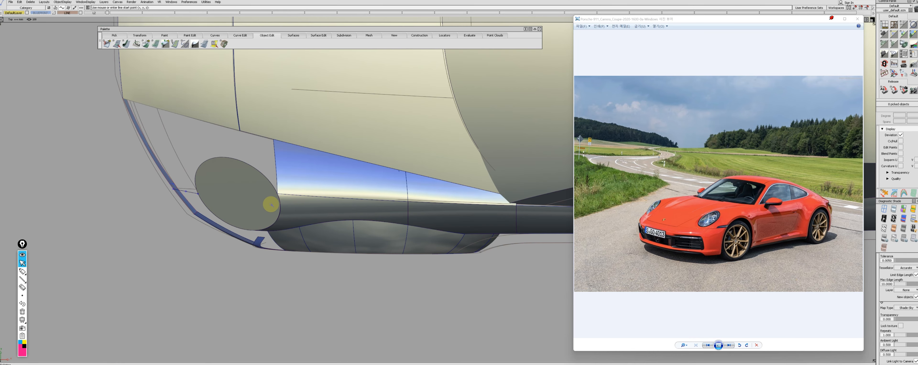
{"action": "middle_click_drag", "start_coordinate": [209, 203], "coordinate": [233, 211], "text": "alt+shift"}
{"action": "left_click", "coordinate": [315, 197]}
{"action": "key", "text": "alt+h"}
{"action": "left_click", "coordinate": [315, 211]}
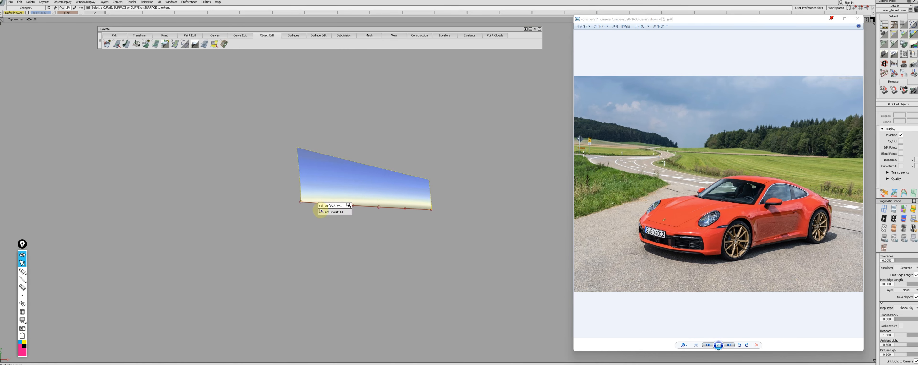
{"action": "left_click", "coordinate": [322, 208]}
{"action": "key", "text": "alt+s"}
{"action": "left_click", "coordinate": [281, 202]}
{"action": "key", "text": "Delete"}
- Try adjusting the line beside the headlight in the side view and undo the changes
{"action": "key", "text": "F8"}
{"action": "key", "text": "l"}
{"action": "left_click", "coordinate": [310, 273]}
{"action": "key", "text": "F6"}
{"action": "key", "text": "alt+h"}
{"action": "left_click", "coordinate": [200, 262]}
{"action": "key", "text": "ctrl+z"}
{"action": "key", "text": "ctrl+z"}
{"action": "key", "text": "ctrl+z"}
{"action": "key", "text": "ctrl+z"}
{"action": "key", "text": "ctrl+z"}
{"action": "key", "text": "ctrl+z"}
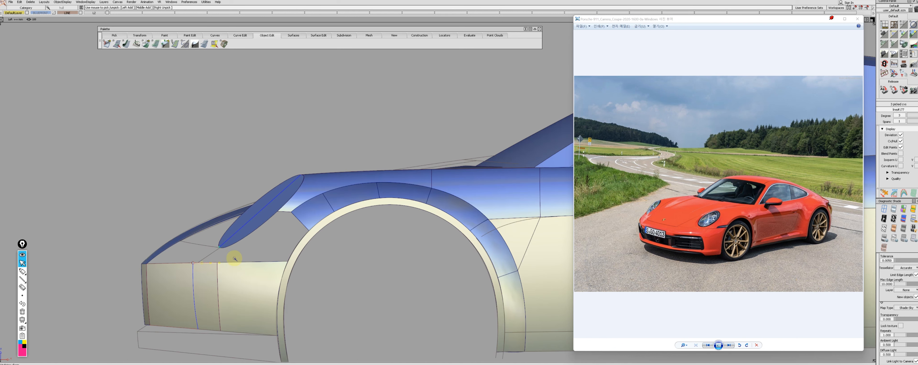
- Stretch the line in front of the headlight in the side view
{"action": "left_click", "coordinate": [188, 238]}
{"action": "key", "text": "s"}
{"action": "left_click", "coordinate": [201, 231]}
{"action": "left_click", "coordinate": [210, 240]}
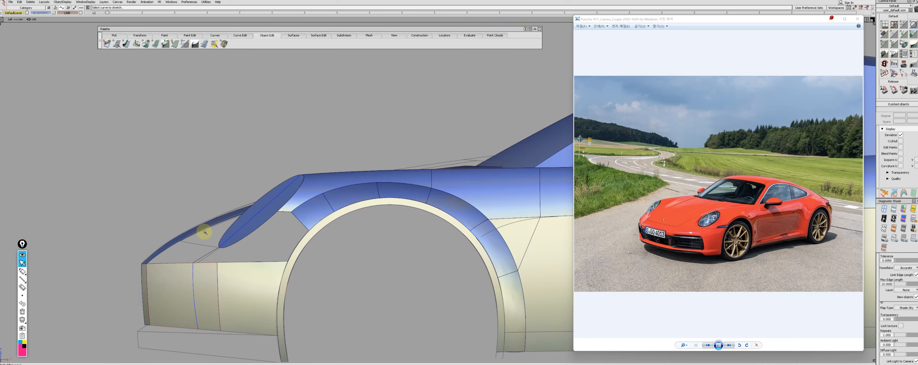
{"action": "left_click_drag", "start_coordinate": [204, 231], "coordinate": [252, 188], "text": "alt+shift"}
{"action": "left_click_drag", "start_coordinate": [233, 156], "coordinate": [233, 170], "text": "ctrl+shift"}
{"action": "middle_click_drag", "start_coordinate": [244, 171], "coordinate": [225, 170], "text": "alt+shift"}
{"action": "left_click_drag", "start_coordinate": [225, 170], "coordinate": [223, 164], "text": "alt+shift"}
{"action": "left_click", "coordinate": [224, 164]}
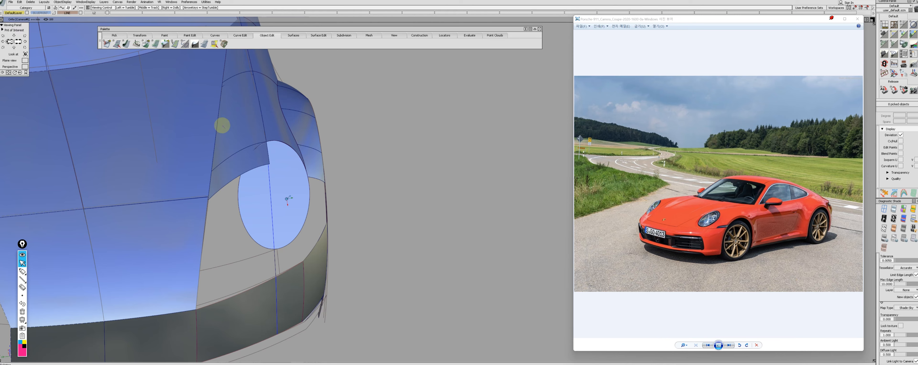
- Duplicate a curve at the hood's cross seam and stretch it across the gap to the headlight's centre line
{"action": "left_click_drag", "start_coordinate": [222, 124], "coordinate": [354, 164], "text": "alt+shift"}
{"action": "left_click_drag", "start_coordinate": [287, 264], "coordinate": [271, 225], "text": "alt+shift"}
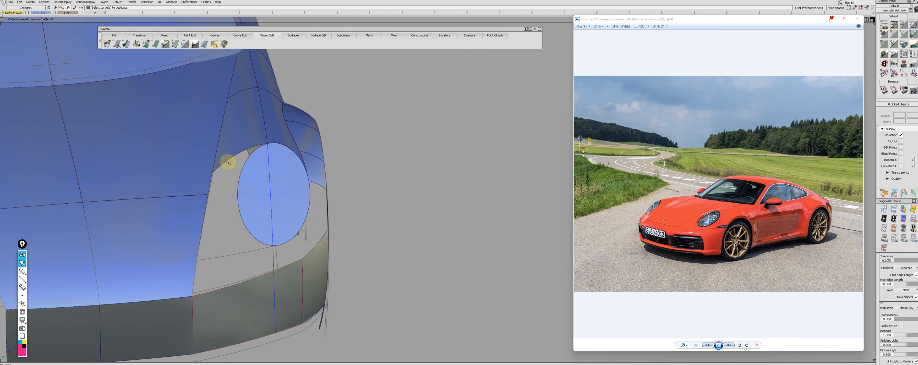
{"action": "left_click", "coordinate": [211, 189]}
{"action": "left_click_drag", "start_coordinate": [211, 189], "coordinate": [339, 182], "text": "alt+shift"}
{"action": "left_click", "coordinate": [299, 180]}
{"action": "left_click", "coordinate": [300, 207]}
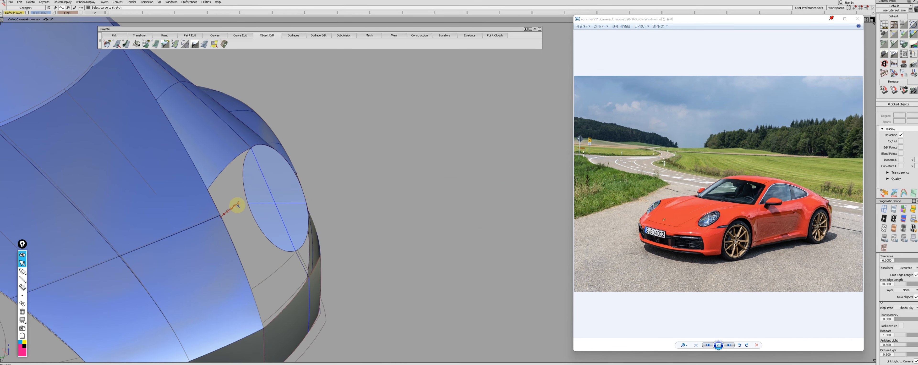
{"action": "left_click_drag", "start_coordinate": [238, 205], "coordinate": [251, 203]}
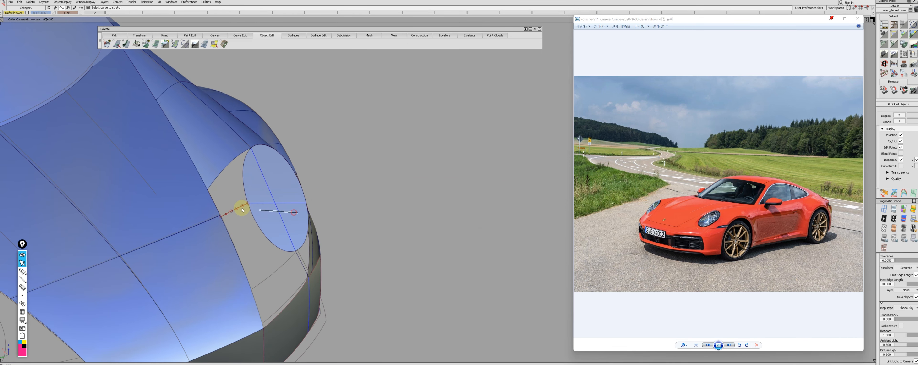
- Rebuild the connecting curve between the hood edge and the headlight and delete the leftover piece
{"action": "left_click_drag", "start_coordinate": [241, 233], "coordinate": [283, 278], "text": "alt+shift"}
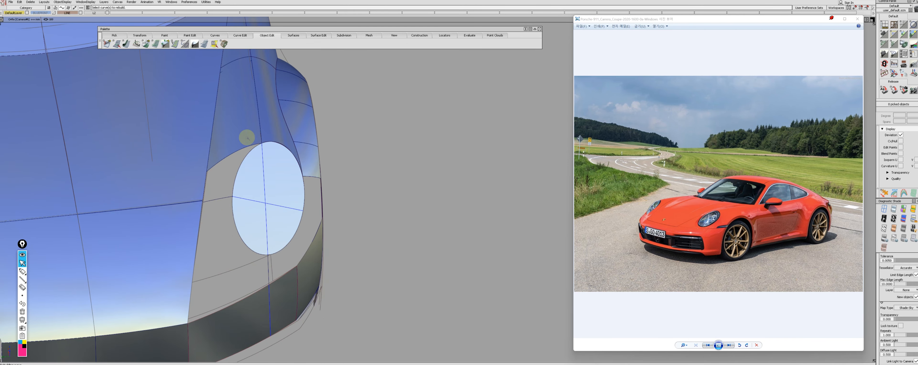
{"action": "left_click_drag", "start_coordinate": [216, 277], "coordinate": [242, 250], "text": "alt+shift"}
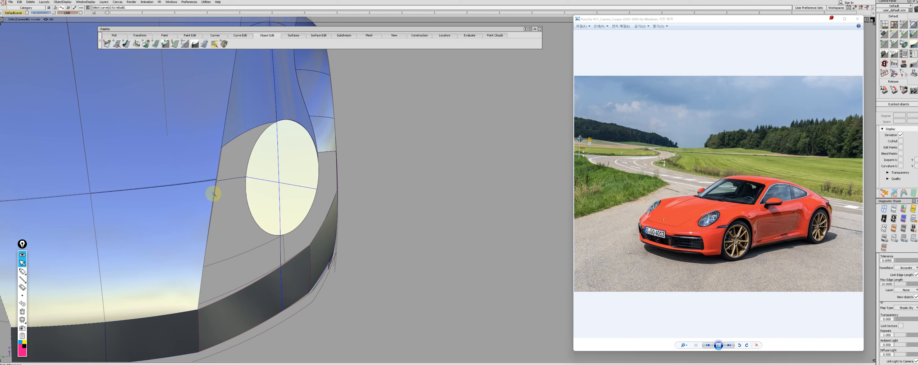
{"action": "left_click_drag", "start_coordinate": [297, 181], "coordinate": [256, 217], "text": "alt+shift"}
{"action": "left_click", "coordinate": [234, 287]}
{"action": "mouse_move", "coordinate": [233, 287]}
{"action": "left_mouse_down", "text": "alt+shift"}
{"action": "mouse_move", "coordinate": [254, 219]}
{"action": "mouse_move", "coordinate": [263, 224]}
{"action": "mouse_move", "coordinate": [222, 264]}
{"action": "mouse_move", "coordinate": [249, 225]}
{"action": "left_mouse_up", "text": "alt+shift"}
{"action": "left_click", "coordinate": [250, 207]}
{"action": "key", "text": "Delete"}
- Create a blend curve around the headlight's lower inner quarter, joining the hood-side and bumper-side lines
{"action": "left_click_drag", "start_coordinate": [247, 169], "coordinate": [279, 150], "text": "alt+shift"}
{"action": "left_click", "coordinate": [450, 172]}
{"action": "left_click", "coordinate": [244, 143]}
{"action": "left_click", "coordinate": [310, 242]}
{"action": "left_click_drag", "start_coordinate": [310, 238], "coordinate": [292, 188], "text": "alt+shift"}
{"action": "left_click_drag", "start_coordinate": [292, 188], "coordinate": [365, 137], "text": "ctrl+shift"}
{"action": "right_click_drag", "start_coordinate": [365, 138], "coordinate": [316, 150], "text": "ctrl+shift"}
- Duplicate the curved edge of the isolated headlight quarter and rebuild it as a clean curve
{"action": "left_click", "coordinate": [317, 123]}
{"action": "left_click", "coordinate": [230, 145]}
{"action": "key", "text": "Delete"}
{"action": "key", "text": "Return"}
{"action": "right_click_drag", "start_coordinate": [258, 182], "coordinate": [264, 194], "text": "ctrl+shift"}
{"action": "left_click", "coordinate": [262, 140]}
{"action": "left_click", "coordinate": [251, 213]}
{"action": "left_click", "coordinate": [315, 210]}
{"action": "left_click", "coordinate": [308, 201]}
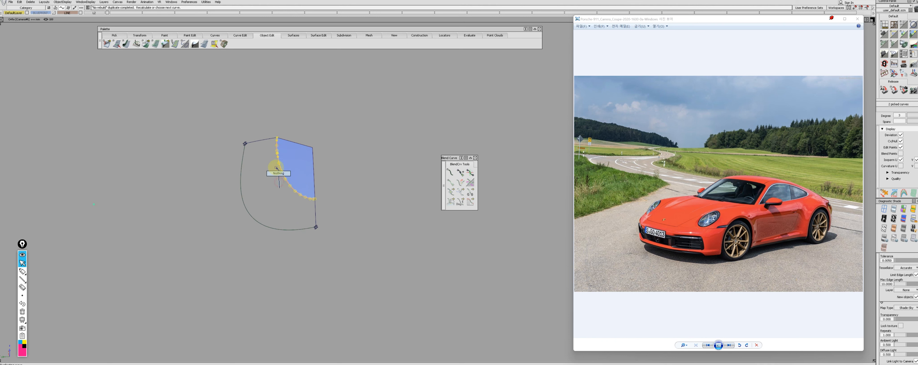
{"action": "left_click", "coordinate": [277, 150]}
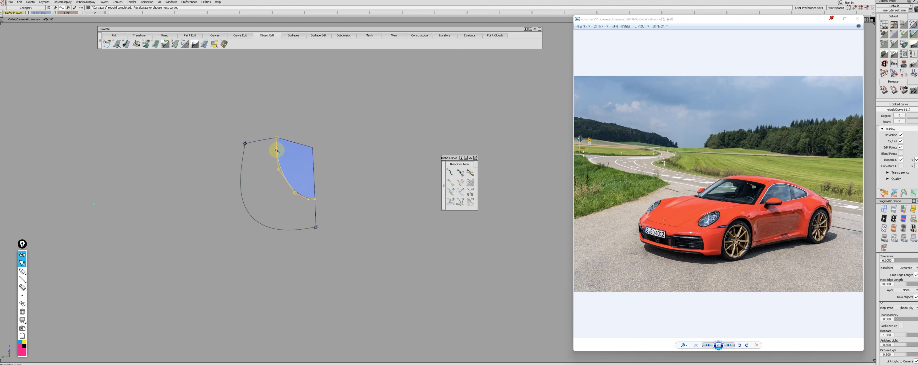
- Build a four-sided surface from the headlight quarter's edge, the outer blend curve and the two connecting lines
{"action": "right_click_drag", "start_coordinate": [274, 153], "coordinate": [277, 219], "text": "ctrl+shift"}
{"action": "left_click", "coordinate": [261, 140]}
{"action": "left_click", "coordinate": [243, 175]}
{"action": "left_click", "coordinate": [262, 141]}
{"action": "left_click", "coordinate": [243, 175]}
{"action": "left_click", "coordinate": [315, 211]}
{"action": "left_click", "coordinate": [311, 206]}
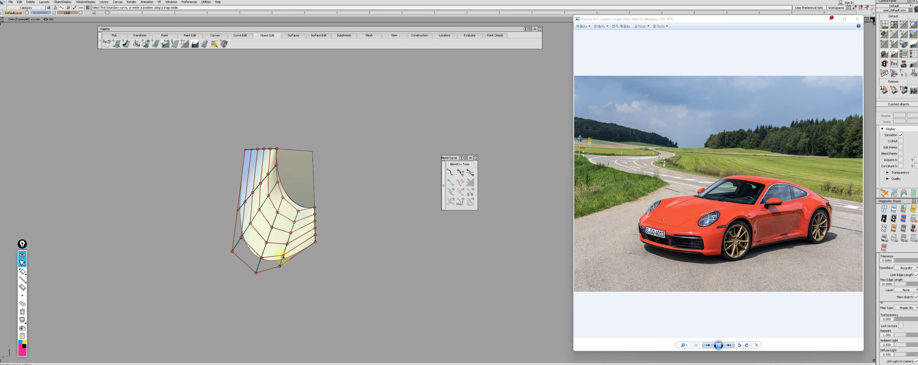
{"action": "left_click_drag", "start_coordinate": [283, 256], "coordinate": [219, 156], "text": "alt+shift"}
{"action": "mouse_move", "coordinate": [314, 225]}
{"action": "left_mouse_down", "text": "alt+shift"}
{"action": "mouse_move", "coordinate": [125, 143]}
{"action": "mouse_move", "coordinate": [282, 211]}
{"action": "mouse_move", "coordinate": [260, 237]}
{"action": "mouse_move", "coordinate": [221, 244]}
{"action": "mouse_move", "coordinate": [305, 241]}
{"action": "mouse_move", "coordinate": [308, 204]}
{"action": "left_mouse_up", "text": "alt+shift"}
{"action": "left_click_drag", "start_coordinate": [269, 222], "coordinate": [238, 229], "text": "alt+shift"}
- Generate a birail surface with one generation curve and two rails in the corner between hood, bumper and headlight
{"action": "right_click_drag", "start_coordinate": [246, 211], "coordinate": [260, 268], "text": "ctrl+shift"}
{"action": "left_click", "coordinate": [258, 264]}
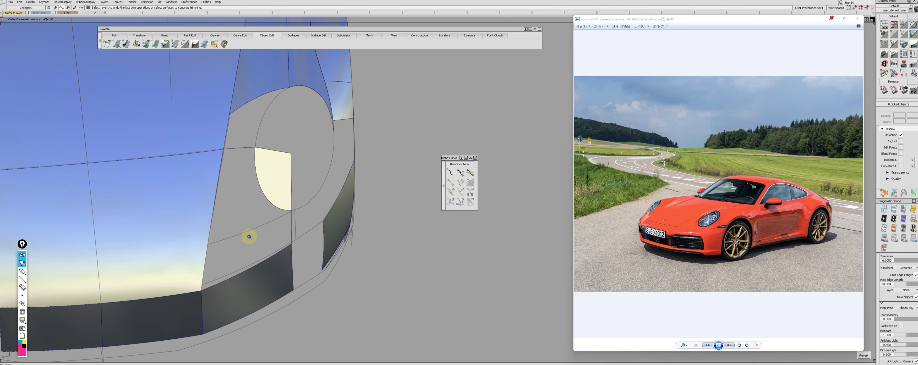
{"action": "left_click", "coordinate": [291, 240]}
{"action": "left_click_drag", "start_coordinate": [292, 240], "coordinate": [287, 219], "text": "alt+shift"}
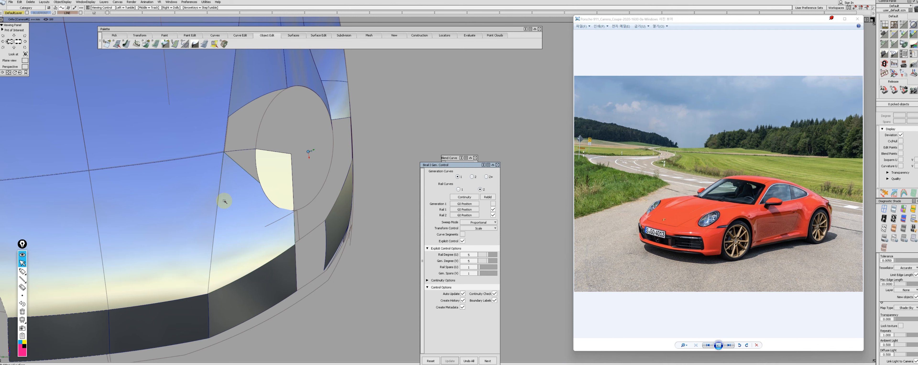
{"action": "left_click_drag", "start_coordinate": [224, 200], "coordinate": [258, 235], "text": "alt+shift"}
{"action": "right_click_drag", "start_coordinate": [345, 216], "coordinate": [339, 200], "text": "ctrl+shift"}
{"action": "left_click", "coordinate": [279, 266]}
- Try another surface in the gap between the hood edge and the headlight's inner quarter, working from the top view
{"action": "left_click_drag", "start_coordinate": [280, 267], "coordinate": [300, 221], "text": "alt+shift"}
{"action": "key", "text": "F5"}
{"action": "right_click_drag", "start_coordinate": [223, 254], "coordinate": [183, 260], "text": "alt+shift"}
{"action": "middle_click_drag", "start_coordinate": [182, 260], "coordinate": [313, 257], "text": "alt+shift"}
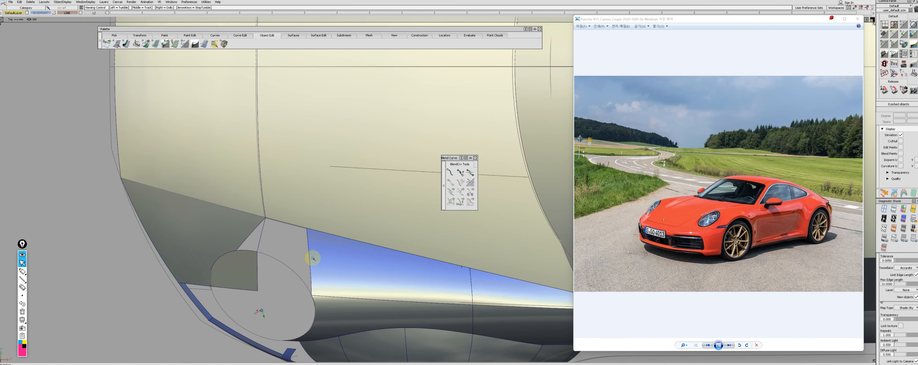
{"action": "left_click", "coordinate": [252, 250]}
{"action": "left_click", "coordinate": [246, 205]}
{"action": "key", "text": "alt+h"}
{"action": "right_click_drag", "start_coordinate": [252, 218], "coordinate": [249, 246], "text": "ctrl+shift"}
{"action": "left_click", "coordinate": [248, 213]}
{"action": "left_click", "coordinate": [248, 252]}
- Isolate the trial surfaces beside the headlight and delete the unwanted piece
{"action": "left_click_drag", "start_coordinate": [248, 252], "coordinate": [249, 200], "text": "alt+shift"}
{"action": "key", "text": "alt+h"}
{"action": "left_click_drag", "start_coordinate": [249, 200], "coordinate": [281, 193], "text": "ctrl+shift"}
{"action": "left_click", "coordinate": [247, 189]}
{"action": "key", "text": "alt+h"}
{"action": "key", "text": "Delete"}
{"action": "key", "text": "alt+h"}
{"action": "mouse_move", "coordinate": [252, 237]}
{"action": "left_mouse_down", "text": "alt+shift"}
{"action": "mouse_move", "coordinate": [267, 192]}
{"action": "mouse_move", "coordinate": [402, 164]}
{"action": "mouse_move", "coordinate": [243, 213]}
{"action": "mouse_move", "coordinate": [246, 193]}
{"action": "mouse_move", "coordinate": [273, 211]}
{"action": "mouse_move", "coordinate": [224, 224]}
{"action": "mouse_move", "coordinate": [252, 232]}
{"action": "left_mouse_up", "text": "alt+shift"}
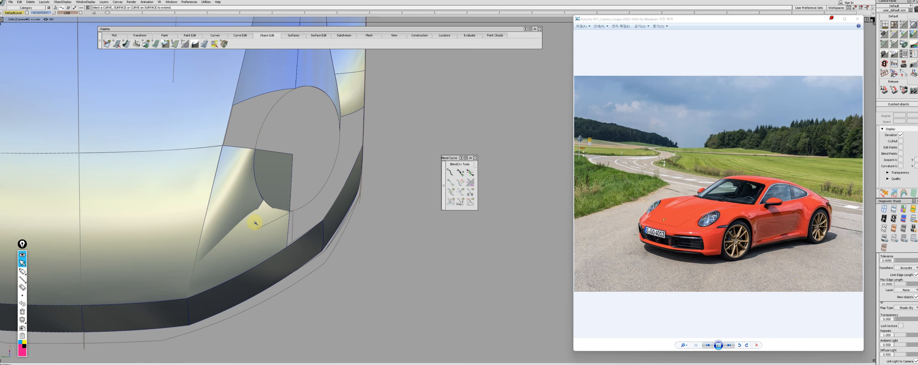
- Try extending the lower curve beside the headlight and delete the trial surfaces
{"action": "left_click", "coordinate": [243, 232]}
{"action": "left_click", "coordinate": [455, 212]}
{"action": "left_click", "coordinate": [272, 233]}
{"action": "mouse_move", "coordinate": [283, 286]}
{"action": "left_mouse_down", "text": "alt+shift"}
{"action": "mouse_move", "coordinate": [301, 205]}
{"action": "mouse_move", "coordinate": [245, 267]}
{"action": "mouse_move", "coordinate": [250, 136]}
{"action": "left_mouse_up", "text": "alt+shift"}
{"action": "left_click_drag", "start_coordinate": [289, 104], "coordinate": [293, 248], "text": "alt+shift"}
{"action": "left_click_drag", "start_coordinate": [294, 213], "coordinate": [271, 164], "text": "alt+shift"}
{"action": "key", "text": "Delete"}
- Rebuild the short curve joining the hood's cross seam to the headlight rim
{"action": "left_click_drag", "start_coordinate": [188, 131], "coordinate": [265, 152], "text": "alt+shift"}
{"action": "middle_click_drag", "start_coordinate": [265, 152], "coordinate": [262, 159], "text": "alt+shift"}
{"action": "left_click", "coordinate": [226, 129]}
{"action": "key", "text": "w"}
{"action": "left_click_drag", "start_coordinate": [225, 159], "coordinate": [297, 188]}
{"action": "left_click", "coordinate": [251, 144]}
{"action": "key", "text": "Return"}
{"action": "left_click", "coordinate": [258, 157], "text": "ctrl+alt"}
{"action": "left_click", "coordinate": [244, 166]}
- Duplicate the wheel arch panel's front edge as a curve and rebuild the line from the headlight to the bumper corner
{"action": "left_click", "coordinate": [345, 168]}
{"action": "left_click_drag", "start_coordinate": [345, 167], "coordinate": [369, 192], "text": "ctrl+shift"}
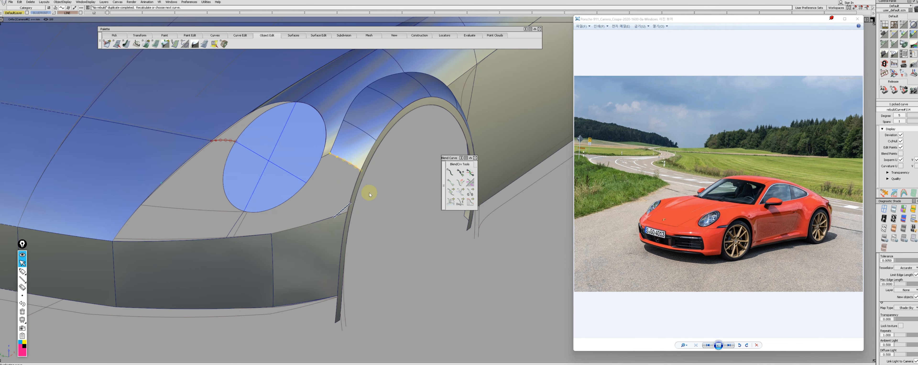
{"action": "left_click", "coordinate": [307, 184], "text": "ctrl+alt"}
{"action": "left_click_drag", "start_coordinate": [307, 187], "coordinate": [333, 209], "text": "ctrl+shift"}
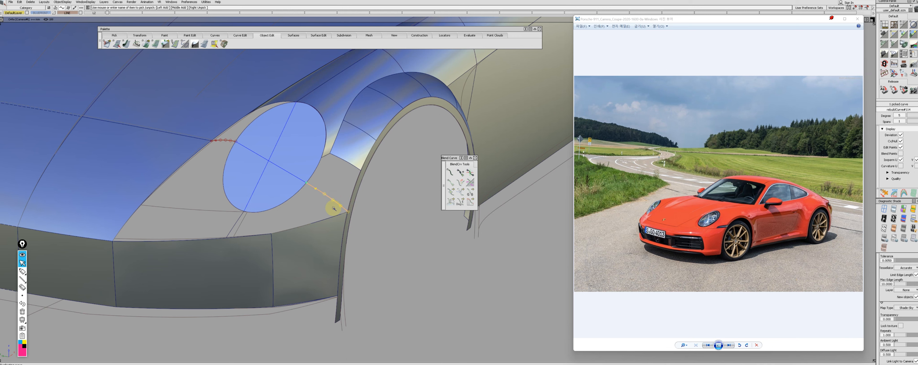
{"action": "left_click", "coordinate": [429, 285]}
{"action": "left_click_drag", "start_coordinate": [331, 158], "coordinate": [285, 243], "text": "alt+shift"}
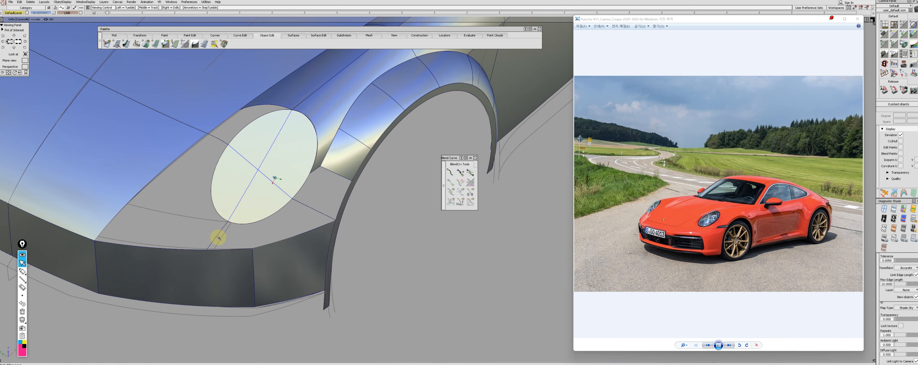
- Create a connecting curve from the headlight's lowest point to the bumper's vertical seam and rebuild it
{"action": "left_click", "coordinate": [307, 210]}
{"action": "right_click_drag", "start_coordinate": [307, 209], "coordinate": [283, 223], "text": "ctrl+shift"}
{"action": "left_click_drag", "start_coordinate": [283, 223], "coordinate": [306, 207], "text": "ctrl+shift"}
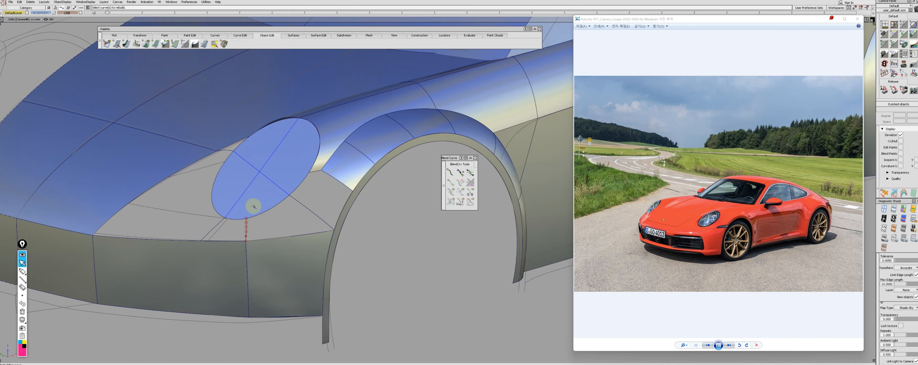
{"action": "mouse_move", "coordinate": [275, 241]}
{"action": "left_mouse_down", "text": "ctrl+shift"}
{"action": "mouse_move", "coordinate": [241, 242]}
{"action": "mouse_move", "coordinate": [251, 230]}
{"action": "left_mouse_up", "text": "ctrl+shift"}
{"action": "left_click", "coordinate": [248, 237]}
{"action": "right_click_drag", "start_coordinate": [259, 222], "coordinate": [260, 263], "text": "ctrl+shift"}
- Duplicate the lower outer portion of the headlight rim as a rebuilt curve
{"action": "left_click", "coordinate": [248, 240]}
{"action": "left_click", "coordinate": [291, 236]}
{"action": "left_click", "coordinate": [333, 224]}
{"action": "left_click", "coordinate": [250, 242]}
{"action": "left_click", "coordinate": [280, 208]}
{"action": "key", "text": "Delete"}
{"action": "left_click", "coordinate": [274, 214]}
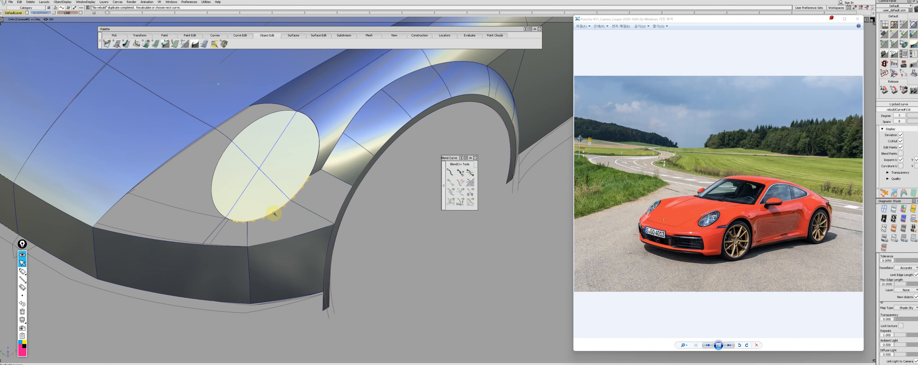
- Detach the duplicated headlight rim curve where the seam curve from the bumper meets it
{"action": "left_click", "coordinate": [278, 220]}
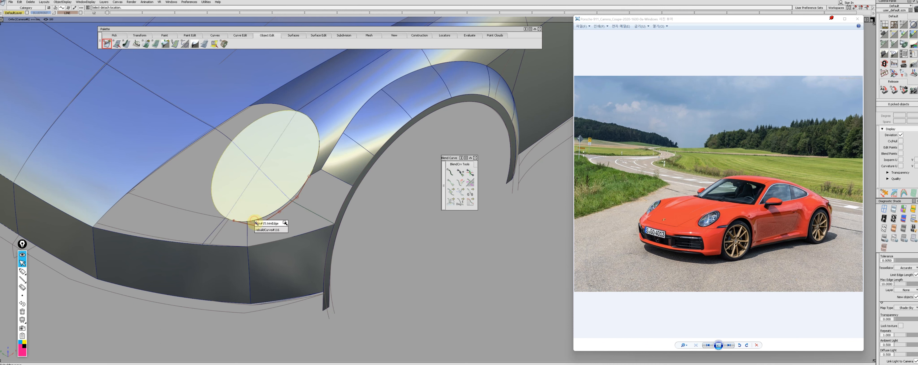
{"action": "left_click", "coordinate": [248, 224]}
{"action": "left_click", "coordinate": [280, 215]}
{"action": "left_click", "coordinate": [298, 212]}
{"action": "left_click_drag", "start_coordinate": [320, 201], "coordinate": [244, 217], "text": "ctrl+shift"}
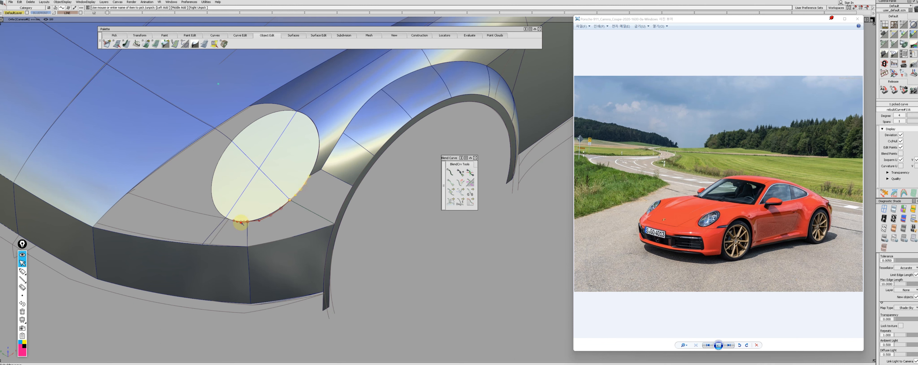
- Build a square surface between the headlight's lower outer rim, the bumper corner and the wheel arch, and isolate it
{"action": "left_click", "coordinate": [255, 224]}
{"action": "left_click_drag", "start_coordinate": [301, 204], "coordinate": [279, 209], "text": "ctrl+shift"}
{"action": "right_click_drag", "start_coordinate": [285, 244], "coordinate": [283, 263], "text": "ctrl+shift"}
{"action": "left_click", "coordinate": [273, 213]}
{"action": "left_click", "coordinate": [310, 209]}
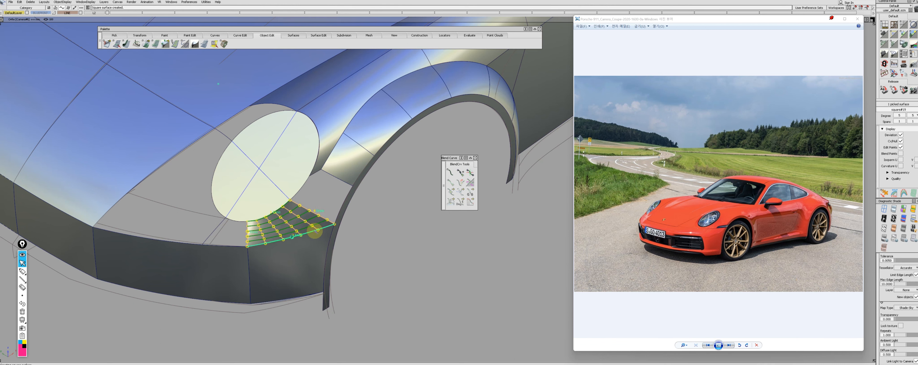
{"action": "left_click_drag", "start_coordinate": [273, 244], "coordinate": [403, 225], "text": "alt+shift"}
{"action": "left_click_drag", "start_coordinate": [478, 245], "coordinate": [293, 240], "text": "alt+shift"}
{"action": "key", "text": "Delete"}
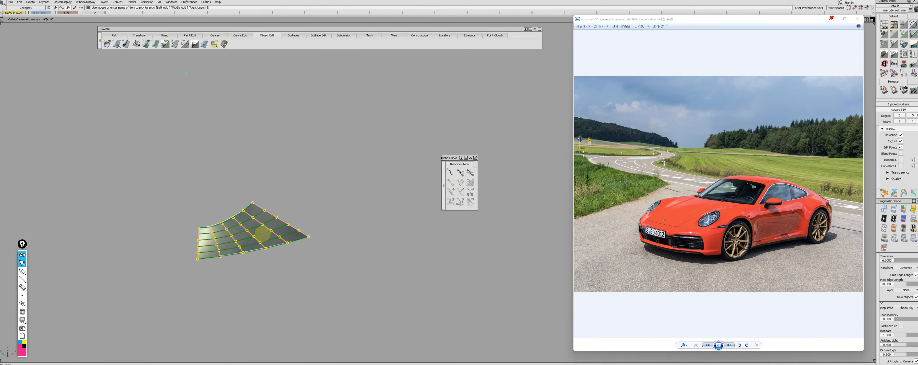
- Align the new corner panel's seam-side edge with position continuity, using align by project and 10 extra CV rows
{"action": "left_click", "coordinate": [197, 246]}
{"action": "left_click", "coordinate": [195, 247]}
{"action": "left_click", "coordinate": [199, 249]}
{"action": "left_click_drag", "start_coordinate": [538, 152], "coordinate": [369, 152]}
{"action": "left_click_drag", "start_coordinate": [396, 215], "coordinate": [426, 221]}
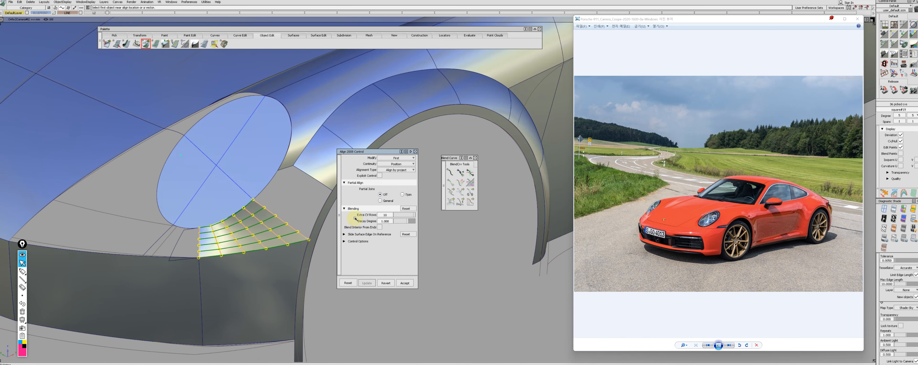
{"action": "left_click_drag", "start_coordinate": [415, 221], "coordinate": [370, 221]}
{"action": "left_click_drag", "start_coordinate": [235, 210], "coordinate": [213, 195], "text": "alt+shift"}
{"action": "key", "text": "alt+m"}
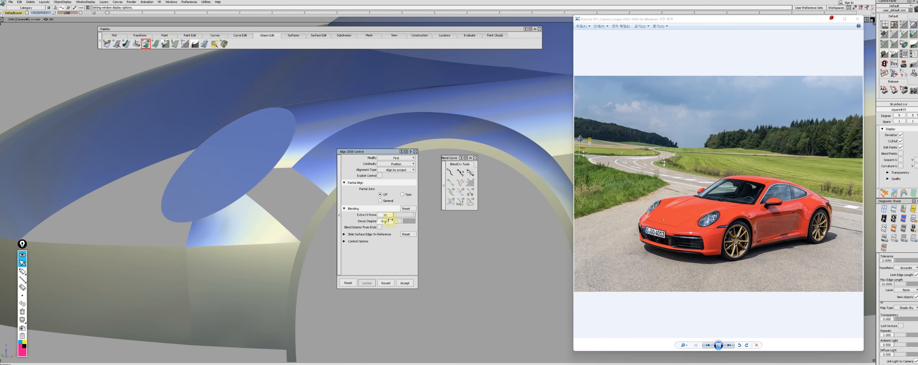
{"action": "key", "text": "alt+m"}
{"action": "mouse_move", "coordinate": [131, 189]}
{"action": "left_mouse_down", "text": "alt+shift"}
{"action": "mouse_move", "coordinate": [214, 214]}
{"action": "mouse_move", "coordinate": [234, 242]}
{"action": "mouse_move", "coordinate": [205, 306]}
{"action": "mouse_move", "coordinate": [265, 227]}
{"action": "mouse_move", "coordinate": [274, 237]}
{"action": "mouse_move", "coordinate": [383, 241]}
{"action": "mouse_move", "coordinate": [258, 225]}
{"action": "left_mouse_up", "text": "alt+shift"}
- Isolate the corner panel and set up a position alignment of its wheel-arch-side edge with partial join off
{"action": "left_click", "coordinate": [264, 227]}
{"action": "key", "text": "alt+h"}
{"action": "left_click", "coordinate": [289, 217]}
{"action": "left_click_drag", "start_coordinate": [318, 225], "coordinate": [319, 202], "text": "ctrl+shift"}
{"action": "left_click", "coordinate": [288, 225]}
{"action": "left_click", "coordinate": [380, 194]}
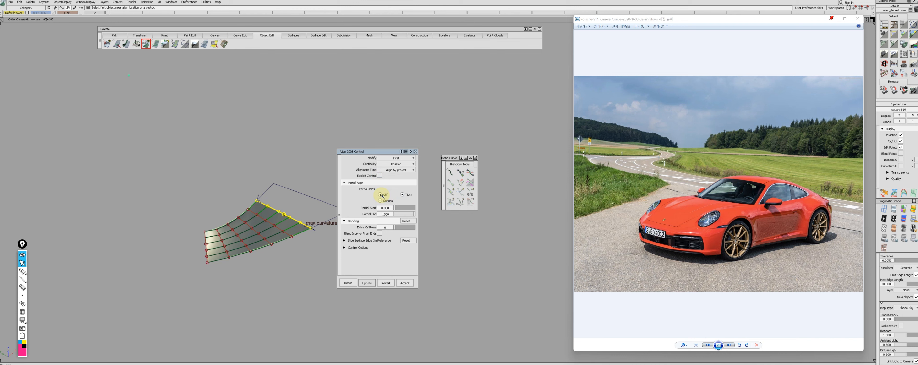
{"action": "left_click_drag", "start_coordinate": [344, 251], "coordinate": [343, 229], "text": "ctrl+shift"}
{"action": "key", "text": "alt+h"}
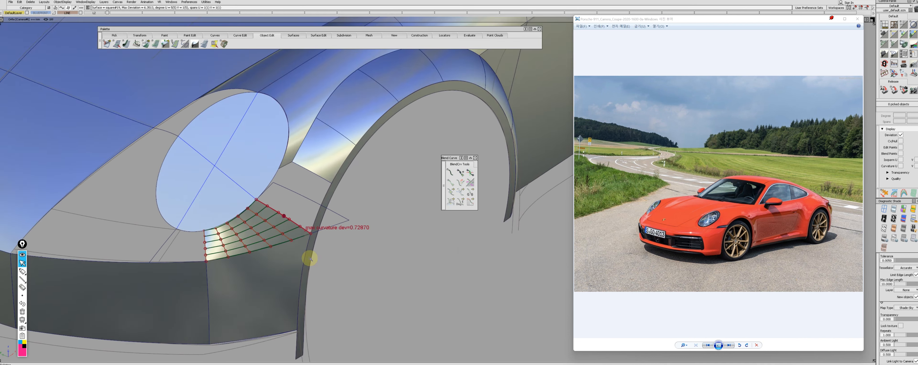
- Display the yellow car reference photo and refine the corner panel's position alignment with 10 extra CV rows
{"action": "left_click_drag", "start_coordinate": [198, 209], "coordinate": [251, 214], "text": "alt+shift"}
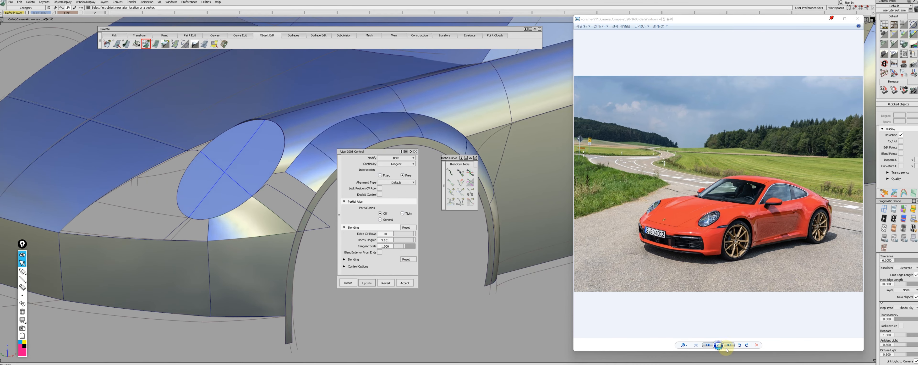
{"action": "left_click", "coordinate": [729, 345]}
{"action": "left_click", "coordinate": [729, 345]}
{"action": "middle_click_drag", "start_coordinate": [264, 241], "coordinate": [211, 252], "text": "alt+shift"}
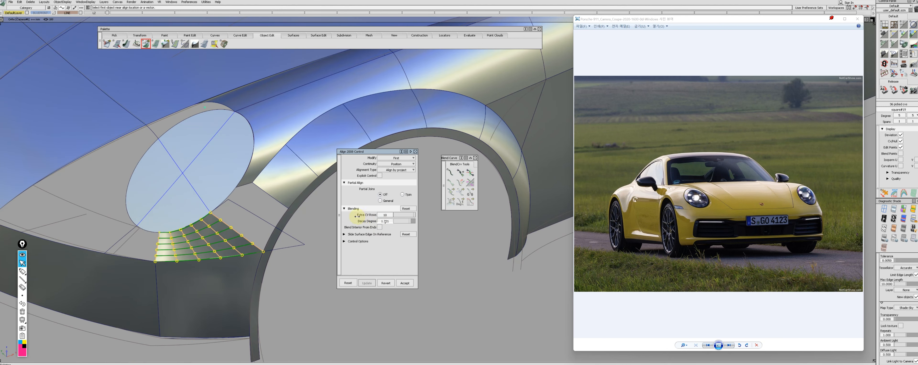
{"action": "left_click_drag", "start_coordinate": [357, 216], "coordinate": [354, 215]}
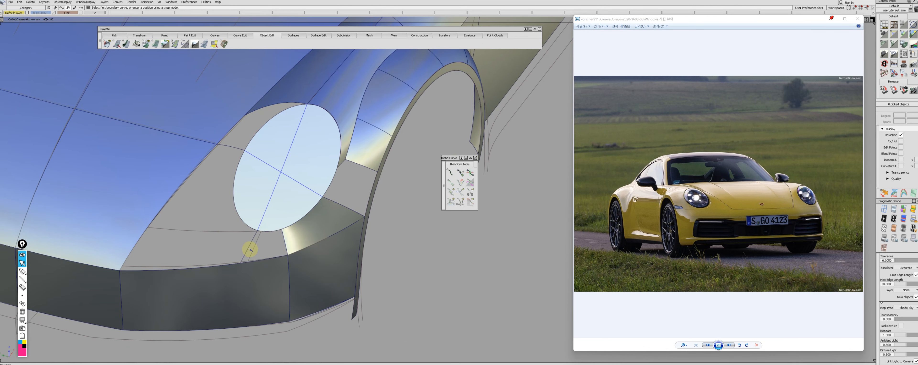
- Create a connecting curve along the headlight's bottom rim between the seam curve and the corner panel
{"action": "left_click", "coordinate": [250, 248]}
{"action": "left_click", "coordinate": [281, 240]}
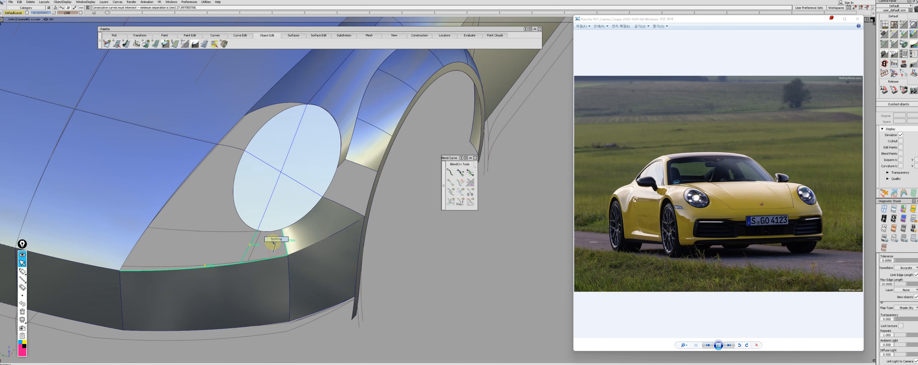
{"action": "left_click", "coordinate": [451, 180]}
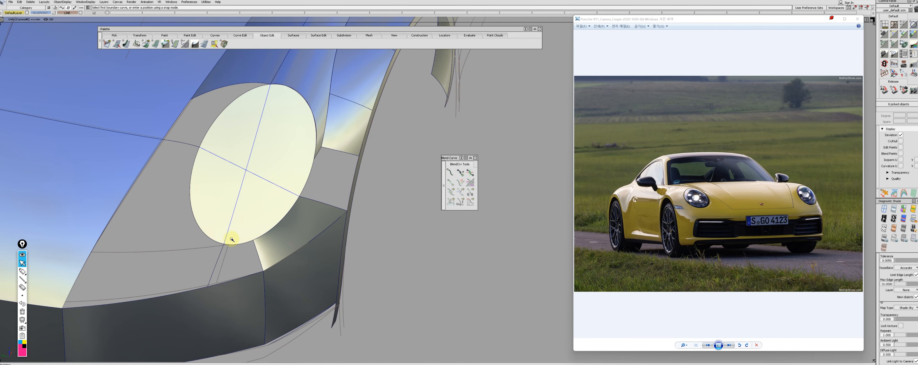
{"action": "left_click", "coordinate": [451, 172]}
{"action": "left_click", "coordinate": [253, 240], "text": "ctrl+alt"}
{"action": "left_click", "coordinate": [225, 245], "text": "ctrl+alt"}
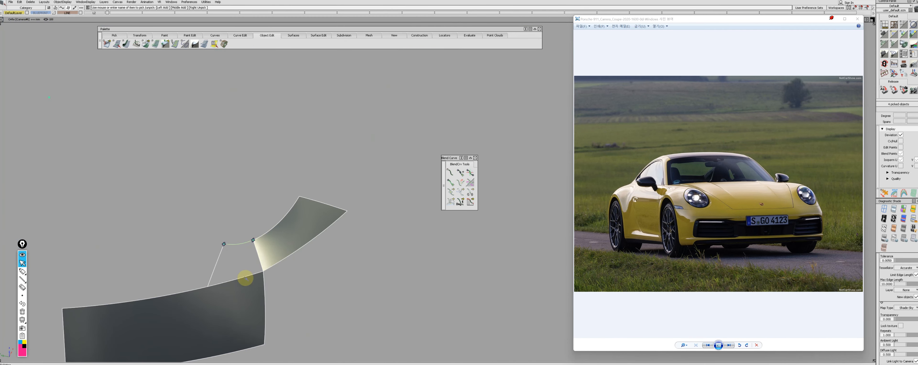
- Build a square surface from the rim curve, the seam curve, the bumper edge and the corner panel's edge
{"action": "left_click", "coordinate": [242, 243]}
{"action": "left_click", "coordinate": [217, 263]}
{"action": "left_click", "coordinate": [236, 279]}
{"action": "left_click", "coordinate": [260, 261]}
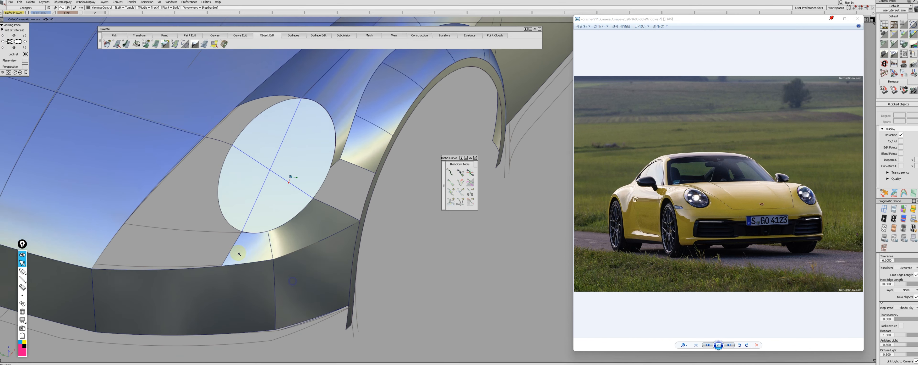
- Examine the shading and reflections of the new small panel below the headlight
{"action": "mouse_move", "coordinate": [256, 292]}
{"action": "right_mouse_down", "text": "alt+shift"}
{"action": "mouse_move", "coordinate": [259, 274]}
{"action": "mouse_move", "coordinate": [246, 282]}
{"action": "right_mouse_up", "text": "alt+shift"}
{"action": "mouse_move", "coordinate": [247, 281]}
{"action": "left_mouse_down", "text": "alt+shift"}
{"action": "mouse_move", "coordinate": [404, 261]}
{"action": "mouse_move", "coordinate": [269, 244]}
{"action": "mouse_move", "coordinate": [157, 186]}
{"action": "mouse_move", "coordinate": [248, 234]}
{"action": "mouse_move", "coordinate": [285, 239]}
{"action": "left_mouse_up", "text": "alt+shift"}
{"action": "key", "text": "2"}
{"action": "key", "text": "1"}
{"action": "key", "text": "alt+m"}
{"action": "mouse_move", "coordinate": [318, 273]}
{"action": "left_mouse_down", "text": "alt+shift"}
{"action": "mouse_move", "coordinate": [273, 248]}
{"action": "mouse_move", "coordinate": [241, 184]}
{"action": "mouse_move", "coordinate": [362, 208]}
{"action": "mouse_move", "coordinate": [361, 241]}
{"action": "mouse_move", "coordinate": [375, 207]}
{"action": "mouse_move", "coordinate": [215, 277]}
{"action": "mouse_move", "coordinate": [219, 238]}
{"action": "mouse_move", "coordinate": [308, 275]}
{"action": "left_mouse_up", "text": "alt+shift"}
{"action": "left_click", "coordinate": [275, 245]}
{"action": "right_click_drag", "start_coordinate": [308, 274], "coordinate": [252, 241], "text": "alt+shift"}
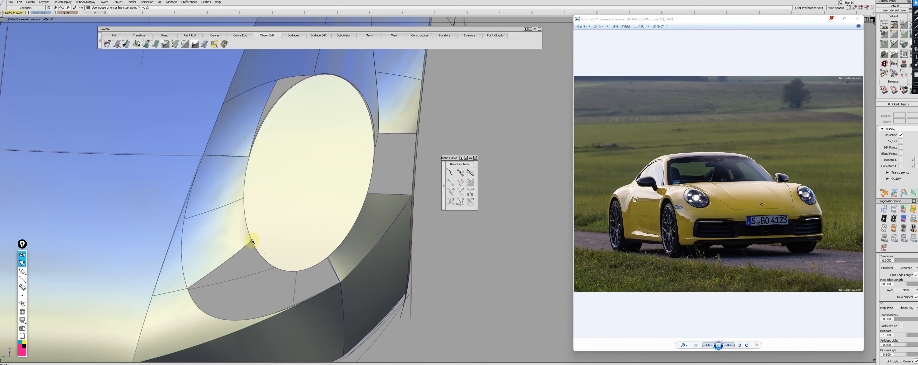
- Draw a line across the lower part of the headlight disc and trim the disc to the portion below it
{"action": "key", "text": "Delete"}
{"action": "key", "text": "Return"}
{"action": "left_click", "coordinate": [255, 245]}
{"action": "left_click", "coordinate": [288, 248]}
{"action": "left_click", "coordinate": [267, 233]}
{"action": "left_click", "coordinate": [288, 248]}
{"action": "mouse_move", "coordinate": [328, 223]}
{"action": "left_mouse_down", "text": "ctrl+shift"}
{"action": "mouse_move", "coordinate": [302, 244]}
{"action": "mouse_move", "coordinate": [282, 293]}
{"action": "left_mouse_up", "text": "ctrl+shift"}
{"action": "left_click", "coordinate": [302, 244]}
{"action": "left_click", "coordinate": [292, 269]}
{"action": "left_click", "coordinate": [262, 316]}
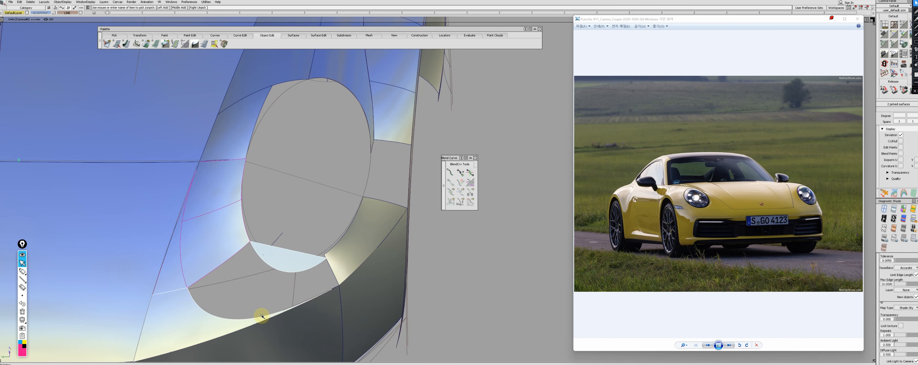
- Untrim the body surface below the headlight so it extends into the gap under the rim
{"action": "key", "text": "alt+h"}
{"action": "left_click", "coordinate": [232, 319]}
{"action": "left_click_drag", "start_coordinate": [221, 321], "coordinate": [211, 312], "text": "ctrl+shift"}
{"action": "left_click", "coordinate": [213, 330]}
{"action": "left_click", "coordinate": [212, 313]}
{"action": "left_click", "coordinate": [206, 322]}
{"action": "key", "text": "Delete"}
{"action": "left_click", "coordinate": [211, 312]}
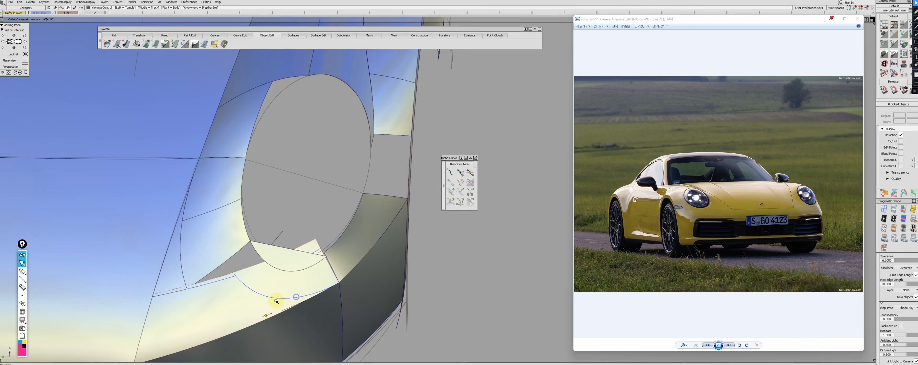
{"action": "left_click_drag", "start_coordinate": [277, 303], "coordinate": [244, 268], "text": "alt+shift"}
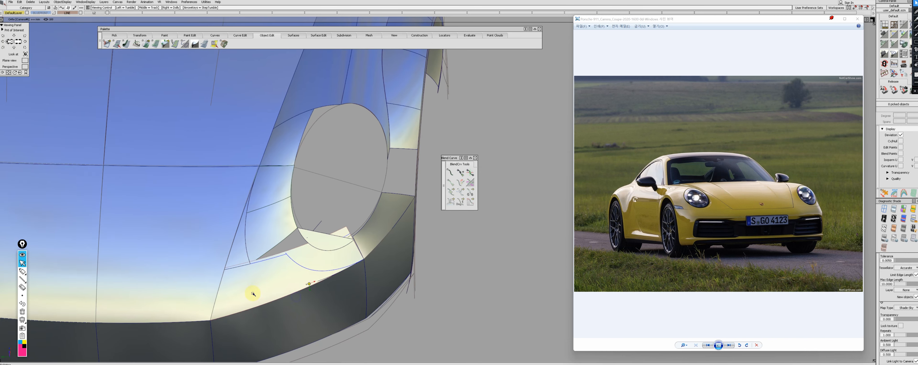
- Isolate the boundary curves around the gap below the headlight and show them in the top view
{"action": "left_click", "coordinate": [284, 262]}
{"action": "key", "text": "alt+h"}
{"action": "left_click", "coordinate": [363, 259]}
{"action": "left_click", "coordinate": [281, 262]}
{"action": "left_click", "coordinate": [250, 256]}
{"action": "middle_click_drag", "start_coordinate": [260, 295], "coordinate": [252, 299], "text": "alt+shift"}
{"action": "left_click_drag", "start_coordinate": [251, 298], "coordinate": [307, 303], "text": "ctrl+shift"}
{"action": "left_click", "coordinate": [258, 303]}
{"action": "middle_click_drag", "start_coordinate": [263, 304], "coordinate": [281, 305], "text": "ctrl+shift"}
{"action": "left_click_drag", "start_coordinate": [272, 282], "coordinate": [298, 308]}
{"action": "key", "text": "F5"}
{"action": "middle_click_drag", "start_coordinate": [323, 324], "coordinate": [220, 268], "text": "alt+shift"}
{"action": "left_click_drag", "start_coordinate": [220, 269], "coordinate": [207, 229], "text": "ctrl+shift"}
- Reshape the outer trim curve around the headlight in the top view by moving its CVs
{"action": "left_click", "coordinate": [198, 163]}
{"action": "left_click_drag", "start_coordinate": [187, 166], "coordinate": [247, 178]}
{"action": "left_click_drag", "start_coordinate": [188, 186], "coordinate": [206, 187]}
{"action": "left_click_drag", "start_coordinate": [202, 225], "coordinate": [204, 256], "text": "ctrl+shift"}
{"action": "middle_click_drag", "start_coordinate": [260, 286], "coordinate": [242, 286], "text": "alt+shift"}
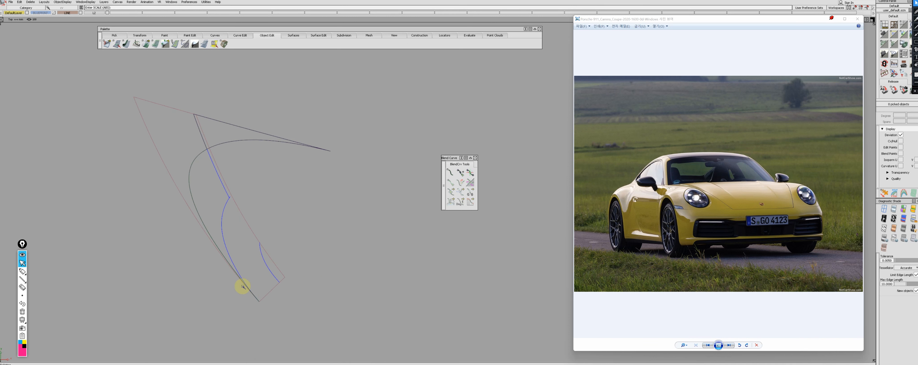
{"action": "left_click", "coordinate": [222, 258]}
{"action": "left_click_drag", "start_coordinate": [249, 260], "coordinate": [218, 239], "text": "ctrl+shift"}
{"action": "left_click", "coordinate": [210, 236]}
{"action": "right_click_drag", "start_coordinate": [211, 240], "coordinate": [232, 237], "text": "alt+shift"}
- Scale and reposition the outer trim curve's CVs to refine its bend near the hood side
{"action": "left_click", "coordinate": [118, 188]}
{"action": "middle_click_drag", "start_coordinate": [200, 210], "coordinate": [227, 214], "text": "ctrl+shift"}
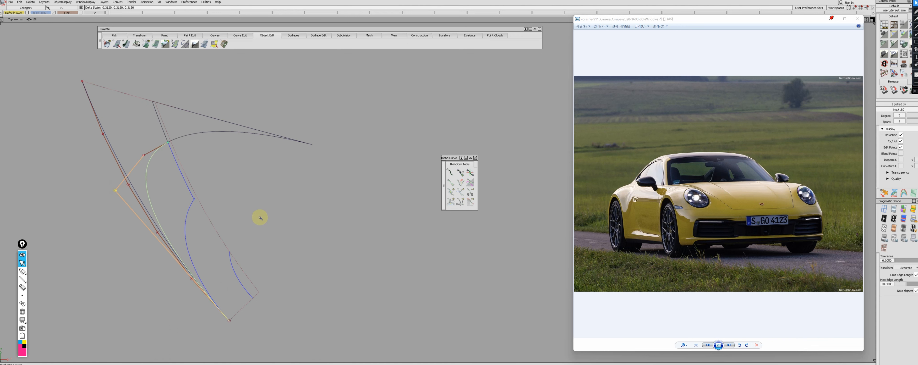
{"action": "left_click_drag", "start_coordinate": [261, 217], "coordinate": [203, 303], "text": "ctrl+shift"}
{"action": "right_click_drag", "start_coordinate": [107, 160], "coordinate": [126, 168], "text": "ctrl+shift"}
{"action": "left_click", "coordinate": [125, 168]}
{"action": "left_click", "coordinate": [152, 161]}
{"action": "left_click_drag", "start_coordinate": [170, 131], "coordinate": [140, 172], "text": "ctrl+shift"}
{"action": "left_click", "coordinate": [143, 160]}
{"action": "left_click_drag", "start_coordinate": [139, 237], "coordinate": [232, 180], "text": "ctrl+shift"}
- Create a surface between the lower headlight rim arc and the curved outer trim line below it
{"action": "mouse_move", "coordinate": [316, 245]}
{"action": "left_mouse_down", "text": "alt+shift"}
{"action": "mouse_move", "coordinate": [247, 193]}
{"action": "mouse_move", "coordinate": [371, 275]}
{"action": "left_mouse_up", "text": "alt+shift"}
{"action": "left_click_drag", "start_coordinate": [279, 283], "coordinate": [252, 251], "text": "alt+shift"}
{"action": "left_click", "coordinate": [221, 294]}
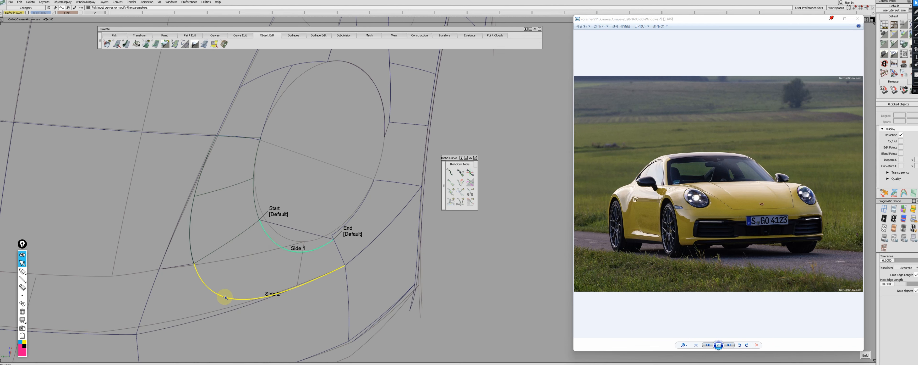
{"action": "left_click", "coordinate": [472, 150]}
{"action": "key", "text": "Escape"}
{"action": "key", "text": "5"}
{"action": "mouse_move", "coordinate": [408, 232]}
{"action": "left_mouse_down", "text": "alt+shift"}
{"action": "mouse_move", "coordinate": [282, 274]}
{"action": "mouse_move", "coordinate": [268, 264]}
{"action": "mouse_move", "coordinate": [369, 267]}
{"action": "mouse_move", "coordinate": [236, 248]}
{"action": "mouse_move", "coordinate": [309, 244]}
{"action": "left_mouse_up", "text": "alt+shift"}
{"action": "left_click", "coordinate": [225, 254]}
{"action": "left_click", "coordinate": [308, 226]}
- Move the three picked CVs in the left side view and return to the perspective view
{"action": "key", "text": "F6"}
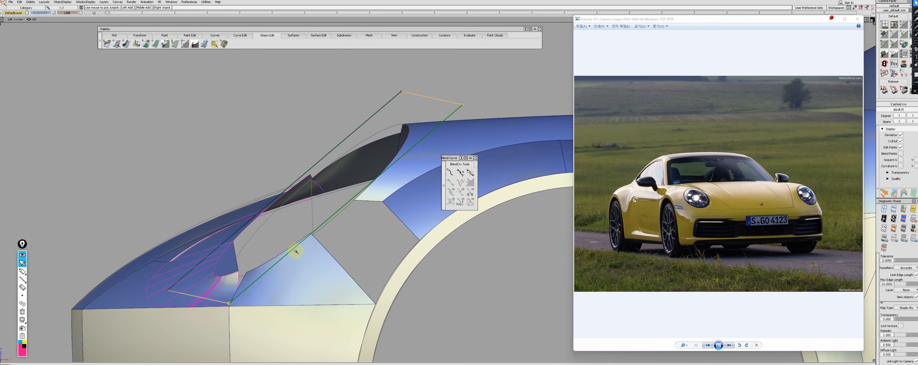
{"action": "middle_click_drag", "start_coordinate": [309, 260], "coordinate": [310, 309], "text": "ctrl+shift"}
{"action": "middle_click_drag", "start_coordinate": [324, 250], "coordinate": [341, 264]}
{"action": "left_click", "coordinate": [318, 213]}
{"action": "right_click_drag", "start_coordinate": [317, 214], "coordinate": [319, 245], "text": "ctrl+shift"}
{"action": "middle_click_drag", "start_coordinate": [351, 227], "coordinate": [335, 233], "text": "alt+shift"}
{"action": "right_click_drag", "start_coordinate": [335, 234], "coordinate": [315, 252], "text": "ctrl+shift"}
{"action": "left_click_drag", "start_coordinate": [315, 252], "coordinate": [303, 226], "text": "ctrl+shift"}
{"action": "right_click_drag", "start_coordinate": [283, 226], "coordinate": [185, 230], "text": "alt+shift"}
{"action": "left_click_drag", "start_coordinate": [188, 267], "coordinate": [228, 237], "text": "alt+shift"}
{"action": "mouse_move", "coordinate": [228, 238]}
{"action": "right_mouse_down", "text": "ctrl+shift"}
{"action": "mouse_move", "coordinate": [268, 230]}
{"action": "mouse_move", "coordinate": [269, 255]}
{"action": "right_mouse_up", "text": "ctrl+shift"}
{"action": "left_click_drag", "start_coordinate": [250, 271], "coordinate": [238, 283], "text": "alt+shift"}
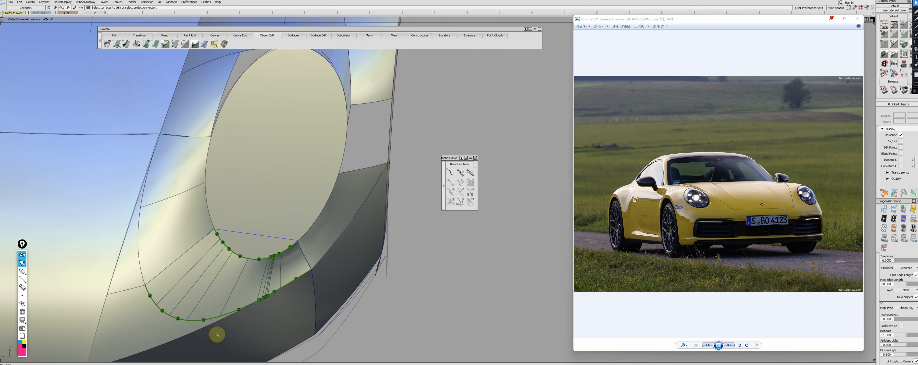
- Check the zebra stripes around the headlight and duplicate the isolated lower surface's inner end edge as a curve
{"action": "mouse_move", "coordinate": [232, 293]}
{"action": "left_mouse_down", "text": "alt+shift"}
{"action": "mouse_move", "coordinate": [135, 219]}
{"action": "mouse_move", "coordinate": [138, 244]}
{"action": "mouse_move", "coordinate": [217, 262]}
{"action": "left_mouse_up", "text": "alt+shift"}
{"action": "right_click_drag", "start_coordinate": [217, 262], "coordinate": [337, 275], "text": "ctrl+shift"}
{"action": "left_click_drag", "start_coordinate": [336, 275], "coordinate": [268, 262], "text": "alt+shift"}
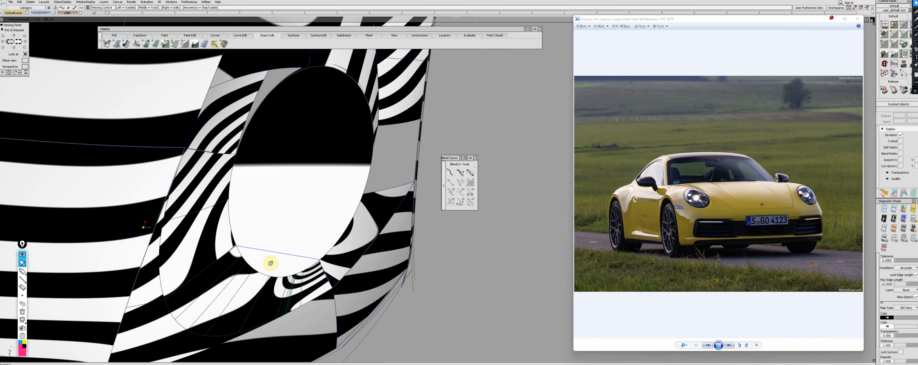
{"action": "right_click_drag", "start_coordinate": [269, 262], "coordinate": [293, 220], "text": "ctrl+shift"}
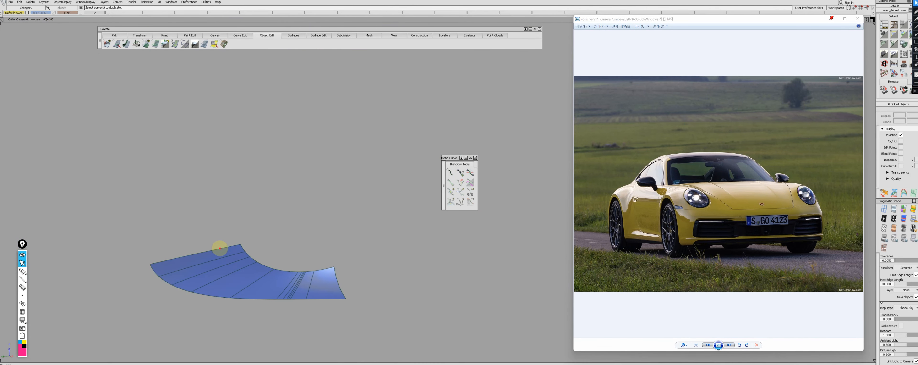
{"action": "left_click", "coordinate": [219, 249]}
{"action": "left_click_drag", "start_coordinate": [206, 264], "coordinate": [180, 259], "text": "alt+shift"}
{"action": "key", "text": "Delete"}
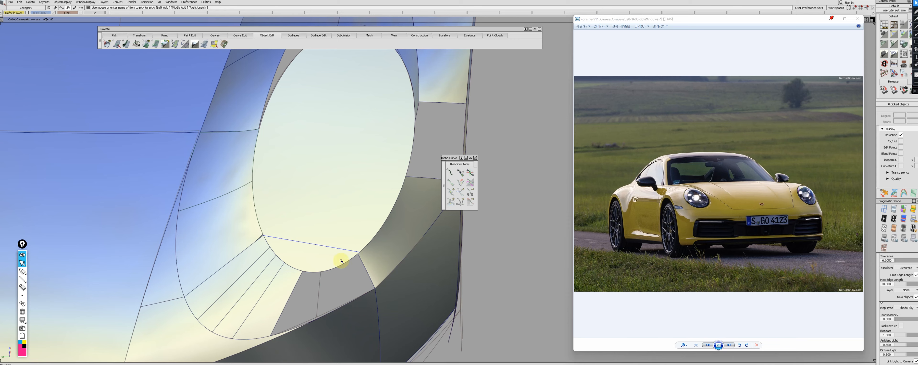
- Combine the patches below the headlight's inner side into one surface and remove its align history
{"action": "left_click_drag", "start_coordinate": [338, 261], "coordinate": [229, 309], "text": "alt+shift"}
{"action": "left_click", "coordinate": [277, 298]}
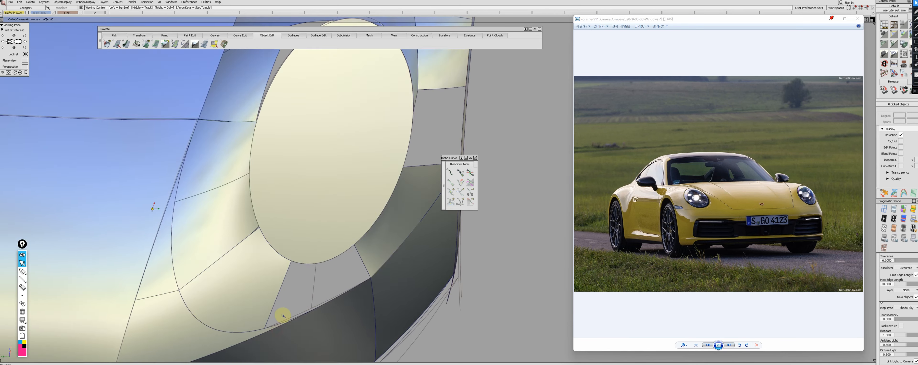
{"action": "left_click_drag", "start_coordinate": [283, 318], "coordinate": [225, 317], "text": "alt+shift"}
{"action": "left_click", "coordinate": [225, 317]}
{"action": "left_click_drag", "start_coordinate": [480, 193], "coordinate": [489, 194]}
{"action": "left_click_drag", "start_coordinate": [228, 304], "coordinate": [311, 254], "text": "alt+shift"}
{"action": "left_click", "coordinate": [195, 331]}
{"action": "left_click", "coordinate": [272, 293]}
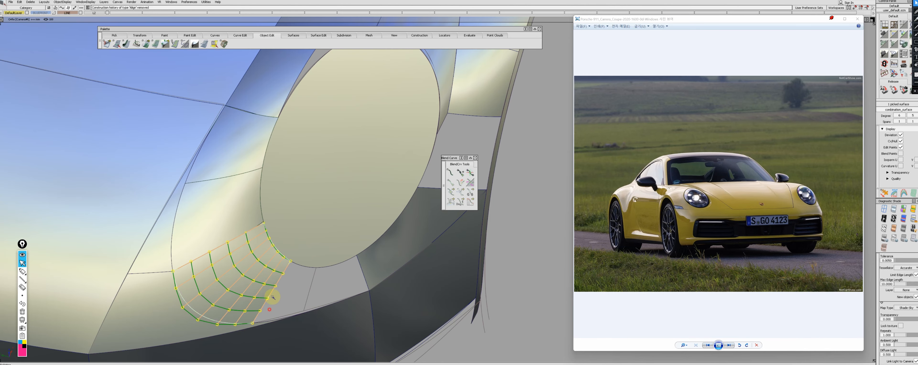
- Align the combined surface's upper edge to the headlight rim with G0 continuity, 2 extra CV rows and blend factor 1.0
{"action": "left_click_drag", "start_coordinate": [273, 300], "coordinate": [273, 273], "text": "alt+shift"}
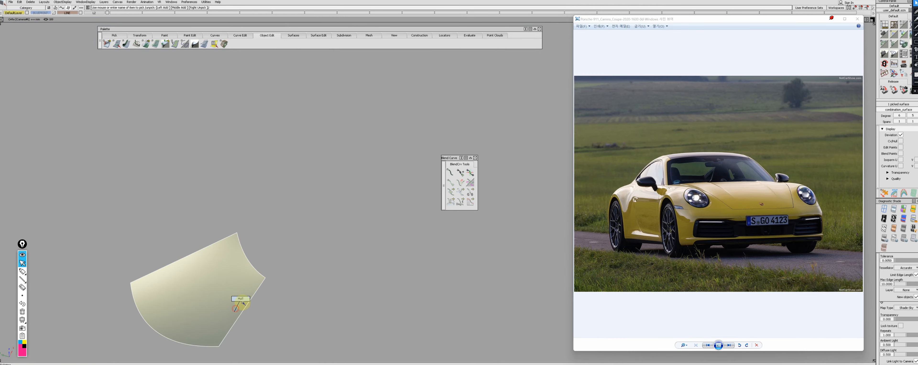
{"action": "left_click", "coordinate": [245, 306]}
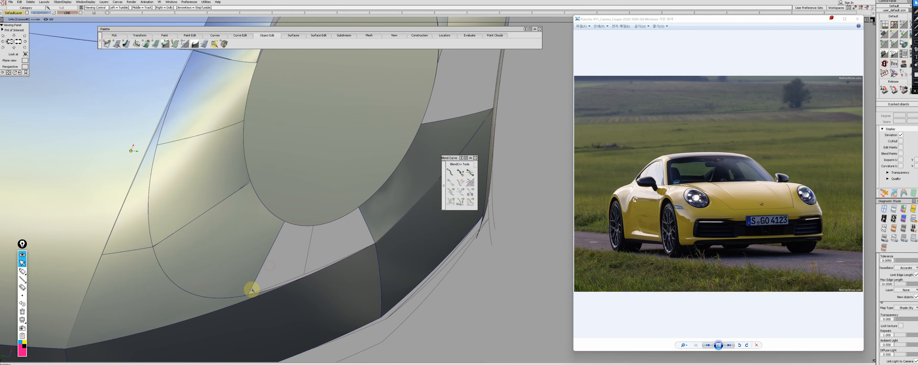
{"action": "key", "text": "a"}
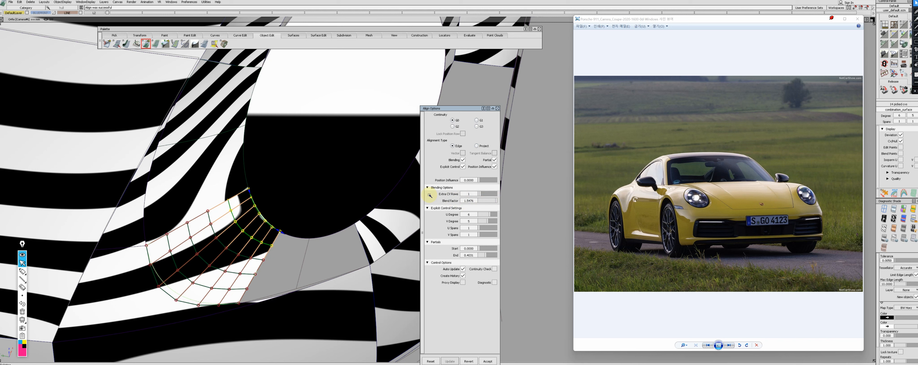
{"action": "left_click_drag", "start_coordinate": [485, 201], "coordinate": [477, 200]}
{"action": "key", "text": "Return"}
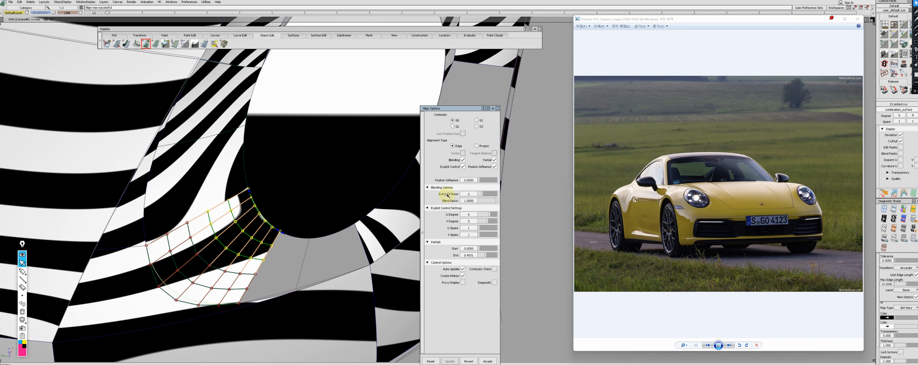
{"action": "left_click_drag", "start_coordinate": [252, 246], "coordinate": [266, 271], "text": "ctrl+shift"}
{"action": "key", "text": "Return"}
- Delete the panel between the hood and the headlight's inner rim
{"action": "left_click", "coordinate": [225, 181]}
{"action": "mouse_move", "coordinate": [236, 149]}
{"action": "left_mouse_down", "text": "alt+shift"}
{"action": "mouse_move", "coordinate": [258, 139]}
{"action": "mouse_move", "coordinate": [246, 156]}
{"action": "left_mouse_up", "text": "alt+shift"}
{"action": "left_click", "coordinate": [244, 162]}
{"action": "key", "text": "Delete"}
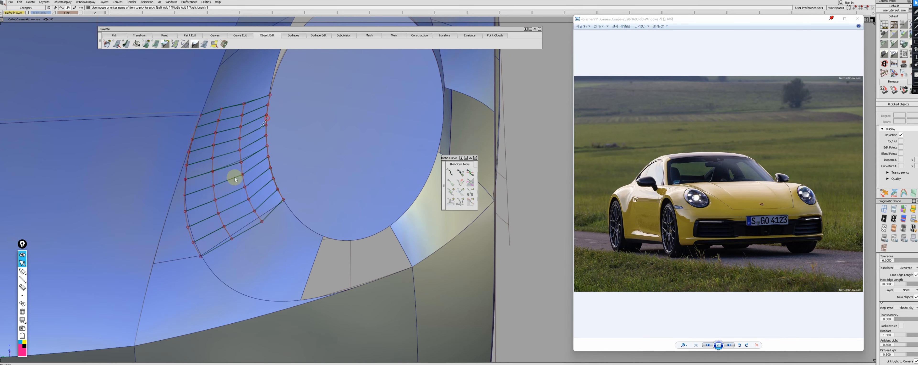
{"action": "left_click_drag", "start_coordinate": [233, 178], "coordinate": [203, 219], "text": "alt+shift"}
{"action": "left_click", "coordinate": [202, 219]}
{"action": "key", "text": "Delete"}
- Untrim the hood-side surface next to the headlight's inner rim
{"action": "left_click_drag", "start_coordinate": [247, 197], "coordinate": [206, 232], "text": "alt+shift"}
{"action": "left_click", "coordinate": [206, 229]}
{"action": "left_click", "coordinate": [209, 229]}
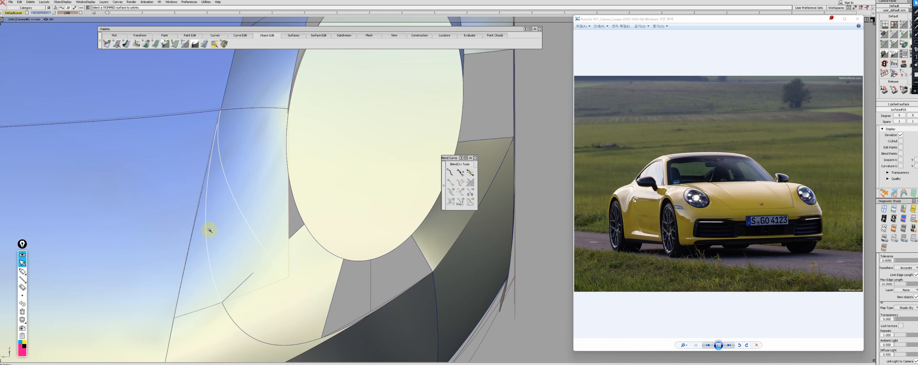
- Isolate the surfaces bordering the headlight's inner side and delete the leftover piece at the hood-side edge
{"action": "key", "text": "Return"}
{"action": "key", "text": "alt+h"}
{"action": "left_click_drag", "start_coordinate": [293, 248], "coordinate": [226, 161]}
{"action": "left_click_drag", "start_coordinate": [205, 187], "coordinate": [210, 227], "text": "ctrl+shift"}
{"action": "left_click", "coordinate": [204, 193]}
{"action": "key", "text": "Delete"}
- Try to build a square surface from the upper edge, hood-side curve and lower edge beside the headlight
{"action": "middle_click_drag", "start_coordinate": [217, 107], "coordinate": [225, 66], "text": "ctrl+shift"}
{"action": "left_click", "coordinate": [210, 100], "text": "ctrl"}
{"action": "right_click_drag", "start_coordinate": [223, 287], "coordinate": [222, 252], "text": "ctrl+shift"}
{"action": "left_click", "coordinate": [209, 102]}
{"action": "left_click", "coordinate": [213, 221]}
{"action": "key", "text": "ctrl+z"}
{"action": "right_click_drag", "start_coordinate": [239, 115], "coordinate": [247, 123], "text": "ctrl+shift"}
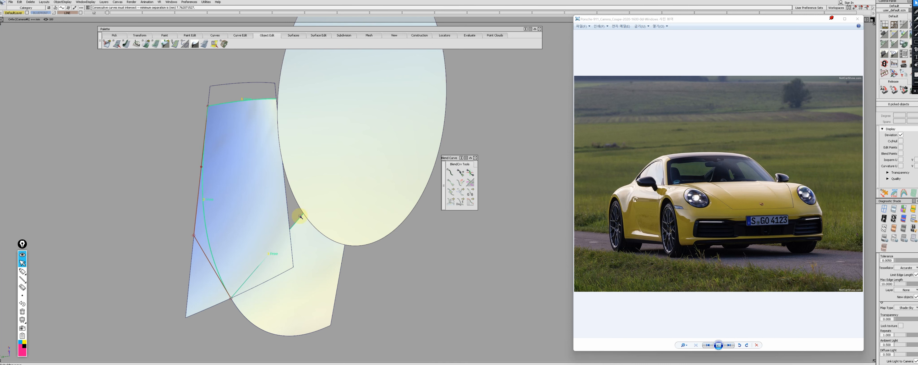
- Delete the leftover piece near the hood-side boundary and duplicate the upper edge as a curve without rebuilding
{"action": "middle_click_drag", "start_coordinate": [288, 124], "coordinate": [290, 170], "text": "ctrl+shift"}
{"action": "left_click_drag", "start_coordinate": [286, 130], "coordinate": [271, 174], "text": "alt+shift"}
{"action": "left_click", "coordinate": [215, 279]}
{"action": "key", "text": "Delete"}
{"action": "left_click_drag", "start_coordinate": [249, 201], "coordinate": [260, 133], "text": "alt+shift"}
{"action": "middle_click_drag", "start_coordinate": [260, 134], "coordinate": [259, 113], "text": "ctrl+shift"}
{"action": "left_click", "coordinate": [259, 110]}
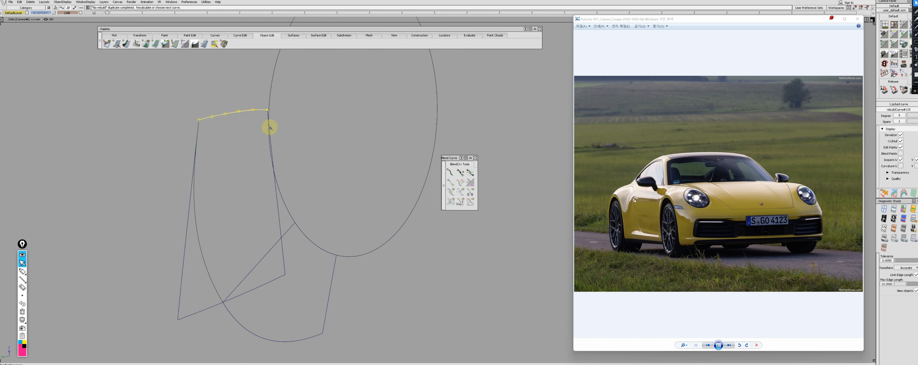
- Build a square surface between the duplicated upper curve, headlight rim, hood-side boundary and lower edge, and delete the duplicated curve
{"action": "right_click_drag", "start_coordinate": [261, 118], "coordinate": [264, 161], "text": "ctrl+shift"}
{"action": "left_click", "coordinate": [261, 111]}
{"action": "left_click", "coordinate": [272, 113]}
{"action": "left_click", "coordinate": [211, 269]}
{"action": "left_click", "coordinate": [260, 260]}
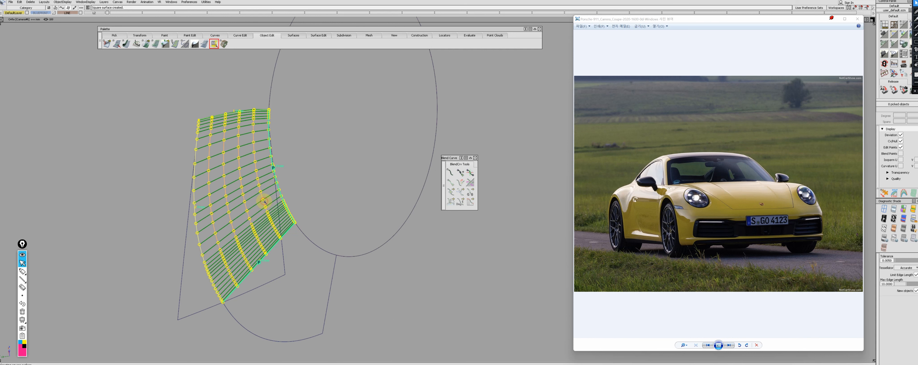
{"action": "key", "text": "Delete"}
{"action": "left_click", "coordinate": [241, 113]}
{"action": "key", "text": "Delete"}
- Align the lower inner-side patch's outer edge to the hood-side surface with Project alignment, G2 continuity and adjusted extra CV rows
{"action": "left_click_drag", "start_coordinate": [204, 271], "coordinate": [225, 281]}
{"action": "key", "text": "ctrl+z"}
{"action": "right_click_drag", "start_coordinate": [257, 274], "coordinate": [213, 275], "text": "ctrl+shift"}
{"action": "left_click", "coordinate": [209, 276]}
{"action": "left_click", "coordinate": [182, 275]}
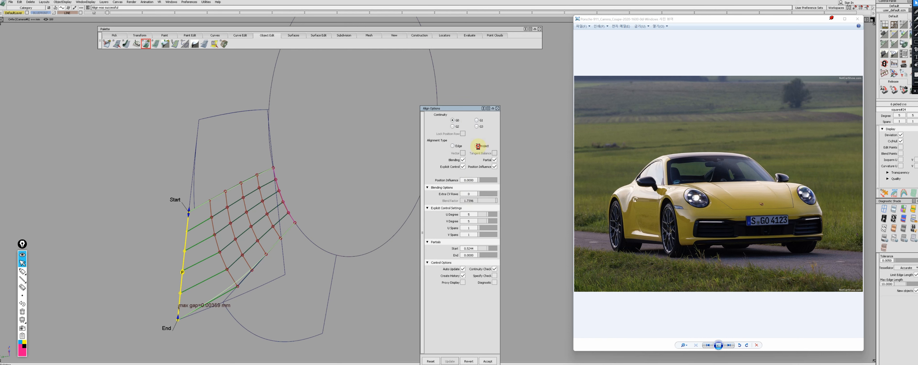
{"action": "left_click", "coordinate": [478, 146]}
{"action": "left_click", "coordinate": [238, 319]}
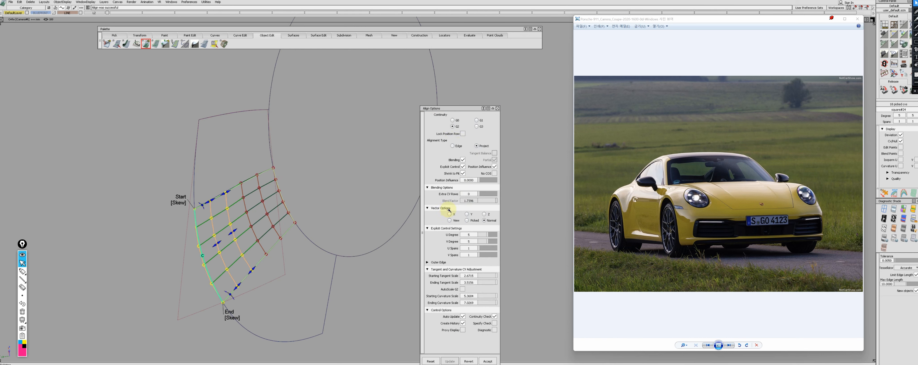
{"action": "left_click_drag", "start_coordinate": [481, 194], "coordinate": [474, 202]}
{"action": "left_click", "coordinate": [190, 204]}
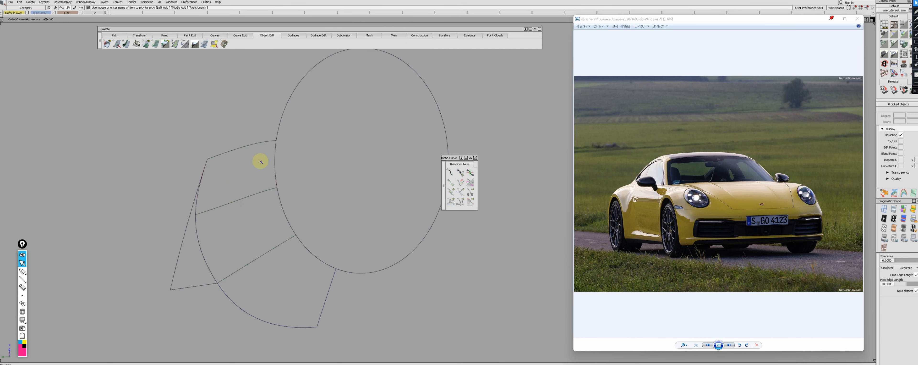
- Isolate the two adjoining patches beside the headlight and display their control vertices
{"action": "left_click", "coordinate": [191, 223]}
{"action": "right_click", "coordinate": [198, 220]}
{"action": "right_click_drag", "start_coordinate": [198, 220], "coordinate": [256, 164], "text": "alt+shift"}
{"action": "left_click", "coordinate": [230, 132]}
{"action": "left_click_drag", "start_coordinate": [158, 288], "coordinate": [149, 312], "text": "ctrl+shift"}
{"action": "left_click", "coordinate": [154, 254]}
{"action": "left_click", "coordinate": [131, 309]}
{"action": "right_click_drag", "start_coordinate": [210, 161], "coordinate": [232, 142], "text": "alt+shift"}
{"action": "left_click", "coordinate": [235, 135]}
{"action": "left_click_drag", "start_coordinate": [239, 136], "coordinate": [360, 166], "text": "alt+shift"}
{"action": "left_click", "coordinate": [255, 255]}
{"action": "middle_click_drag", "start_coordinate": [288, 212], "coordinate": [310, 240], "text": "alt+shift"}
{"action": "left_click_drag", "start_coordinate": [250, 172], "coordinate": [307, 164], "text": "alt+shift"}
{"action": "left_click", "coordinate": [284, 210]}
{"action": "left_click_drag", "start_coordinate": [303, 270], "coordinate": [305, 253], "text": "ctrl+shift"}
{"action": "left_click_drag", "start_coordinate": [330, 301], "coordinate": [312, 276], "text": "alt+shift"}
{"action": "left_click", "coordinate": [312, 277]}
{"action": "middle_click_drag", "start_coordinate": [321, 296], "coordinate": [321, 276], "text": "alt+shift"}
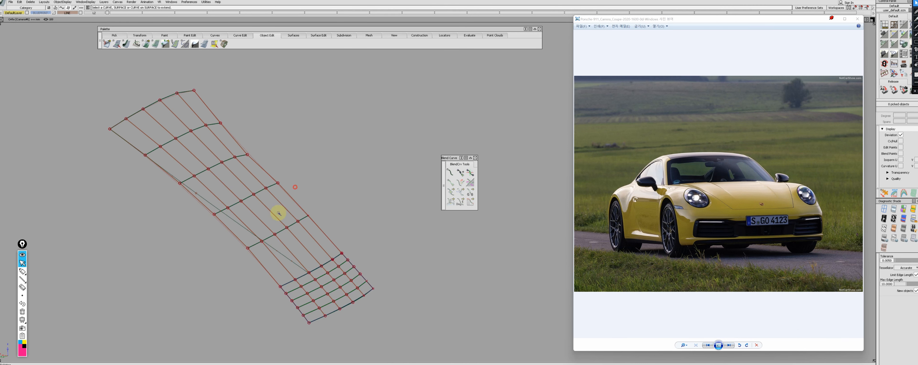
{"action": "left_click", "coordinate": [296, 202]}
{"action": "left_click_drag", "start_coordinate": [292, 218], "coordinate": [289, 221], "text": "alt+shift"}
{"action": "left_click", "coordinate": [182, 89]}
{"action": "left_click", "coordinate": [329, 254]}
{"action": "left_click_drag", "start_coordinate": [281, 199], "coordinate": [257, 179], "text": "ctrl+shift"}
{"action": "left_click", "coordinate": [254, 170]}
{"action": "left_click", "coordinate": [267, 181]}
{"action": "key", "text": "alt+space"}
{"action": "key", "text": "Delete"}
- Align the longer patch's lower edge to the smaller adjoining patch with curvature continuity
{"action": "left_click", "coordinate": [269, 201]}
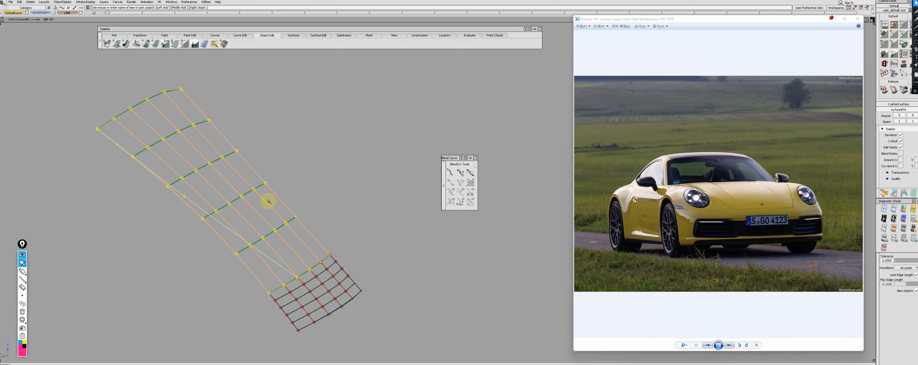
{"action": "left_click_drag", "start_coordinate": [268, 201], "coordinate": [369, 182], "text": "ctrl+shift"}
{"action": "left_click_drag", "start_coordinate": [299, 257], "coordinate": [295, 260], "text": "alt+shift"}
{"action": "left_click", "coordinate": [318, 264]}
{"action": "left_click", "coordinate": [318, 267]}
{"action": "left_click", "coordinate": [316, 268]}
{"action": "left_click", "coordinate": [315, 266]}
{"action": "left_click", "coordinate": [316, 268]}
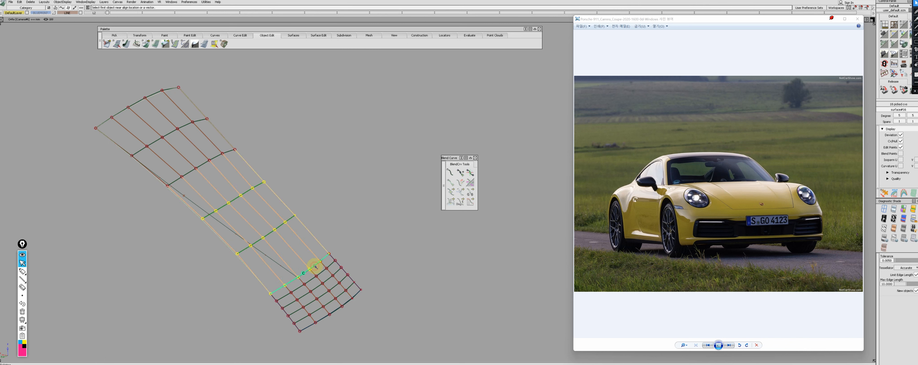
- Refine the colinear curvature alignment with 2 extra CV rows and an adjusted decay degree while checking the patch's curvature
{"action": "left_click_drag", "start_coordinate": [300, 210], "coordinate": [200, 298], "text": "ctrl+shift"}
{"action": "left_click", "coordinate": [279, 238]}
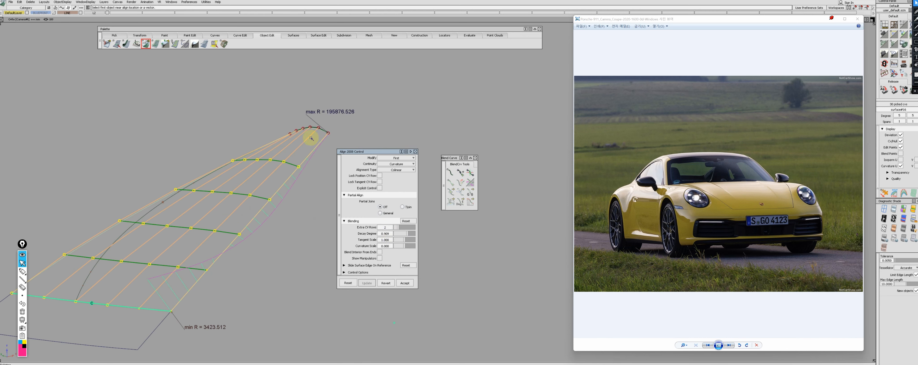
{"action": "left_click_drag", "start_coordinate": [348, 230], "coordinate": [392, 233]}
{"action": "left_click_drag", "start_coordinate": [221, 200], "coordinate": [253, 207], "text": "alt+shift"}
{"action": "left_click_drag", "start_coordinate": [394, 233], "coordinate": [402, 236]}
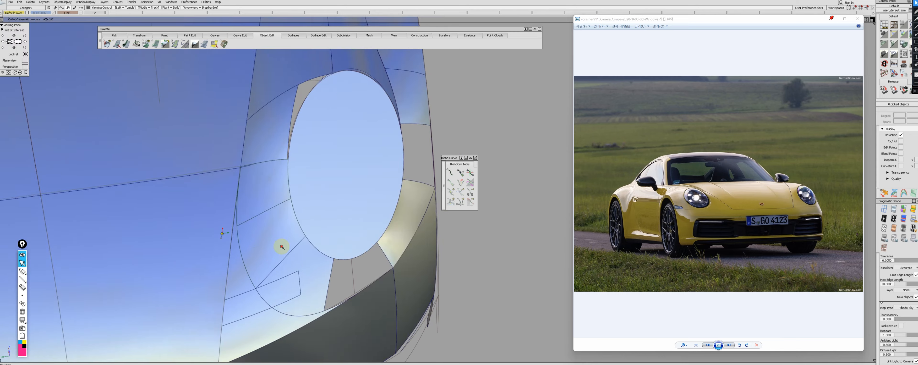
- Examine the shading of the new transition surfaces around the headlight and the continuity of the lower inner seam
{"action": "mouse_move", "coordinate": [281, 246]}
{"action": "left_mouse_down", "text": "alt+shift"}
{"action": "mouse_move", "coordinate": [271, 264]}
{"action": "mouse_move", "coordinate": [339, 236]}
{"action": "mouse_move", "coordinate": [201, 214]}
{"action": "mouse_move", "coordinate": [289, 246]}
{"action": "mouse_move", "coordinate": [307, 264]}
{"action": "mouse_move", "coordinate": [266, 299]}
{"action": "left_mouse_up", "text": "alt+shift"}
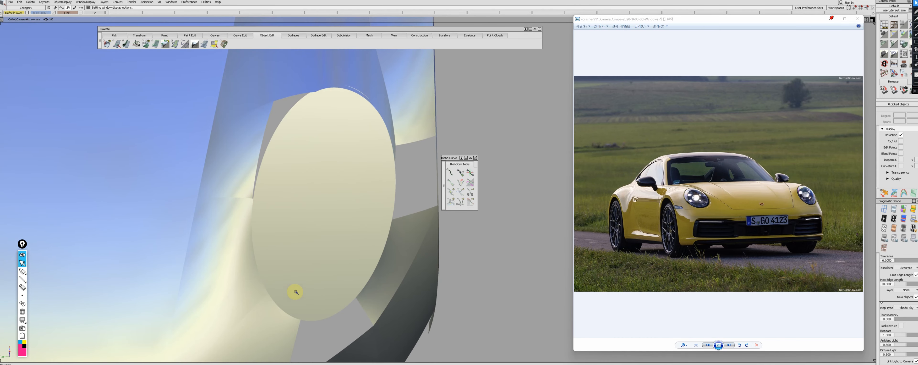
{"action": "right_click_drag", "start_coordinate": [296, 292], "coordinate": [279, 291], "text": "alt+shift"}
{"action": "middle_click_drag", "start_coordinate": [259, 279], "coordinate": [269, 252], "text": "alt+shift"}
{"action": "left_click_drag", "start_coordinate": [268, 252], "coordinate": [232, 288], "text": "alt+shift"}
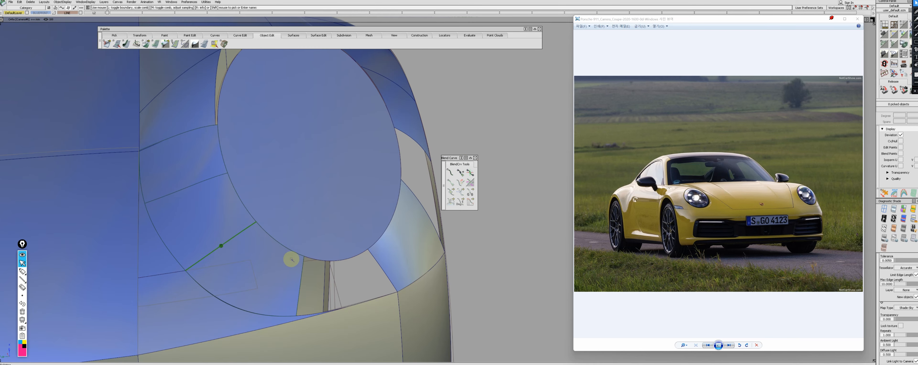
{"action": "left_click", "coordinate": [296, 253]}
{"action": "left_click", "coordinate": [252, 221]}
{"action": "left_click_drag", "start_coordinate": [252, 221], "coordinate": [264, 287], "text": "alt+shift"}
{"action": "left_click", "coordinate": [283, 314]}
- Align the combined surface's lower curved edge to the underlying front surface with Project alignment and G2 continuity, adjusting the extra CV rows
{"action": "key", "text": "a"}
{"action": "left_click", "coordinate": [243, 300]}
{"action": "left_click", "coordinate": [244, 300]}
{"action": "left_click", "coordinate": [484, 195]}
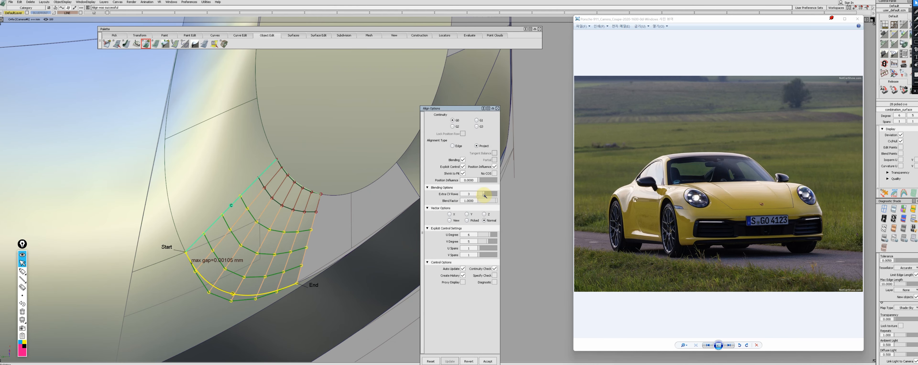
{"action": "left_click", "coordinate": [453, 126]}
{"action": "left_click", "coordinate": [481, 194]}
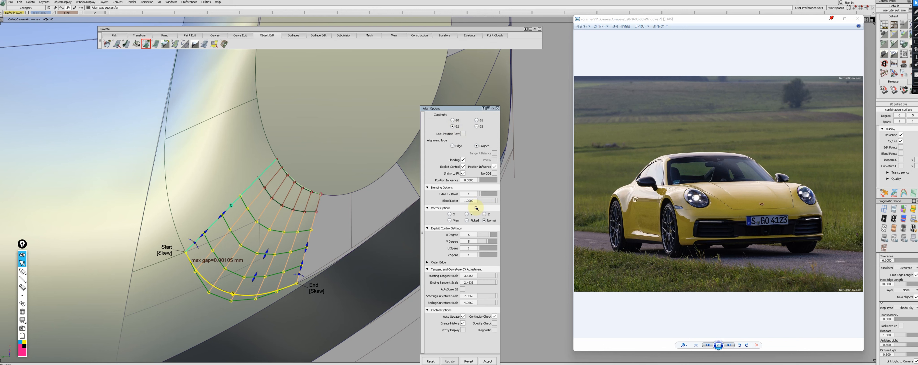
{"action": "left_click_drag", "start_coordinate": [230, 308], "coordinate": [240, 289], "text": "alt+shift"}
{"action": "left_click", "coordinate": [487, 360]}
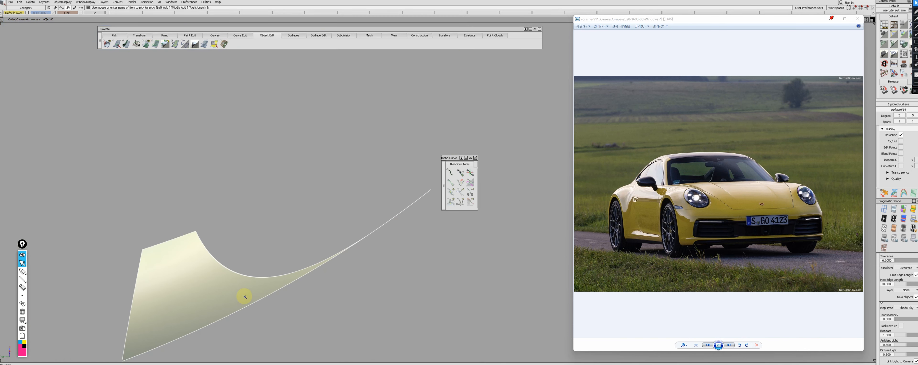
- Pick the headlight disc surface and isolate it in the top view
{"action": "left_click_drag", "start_coordinate": [242, 297], "coordinate": [256, 277], "text": "alt+shift"}
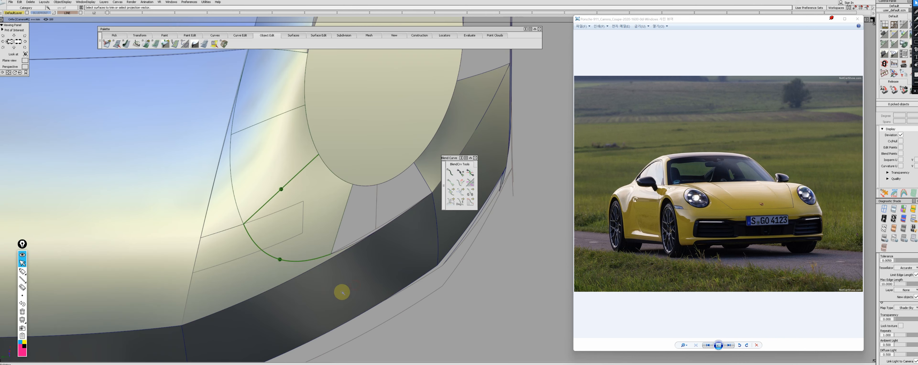
{"action": "left_click_drag", "start_coordinate": [338, 290], "coordinate": [271, 250], "text": "alt+shift"}
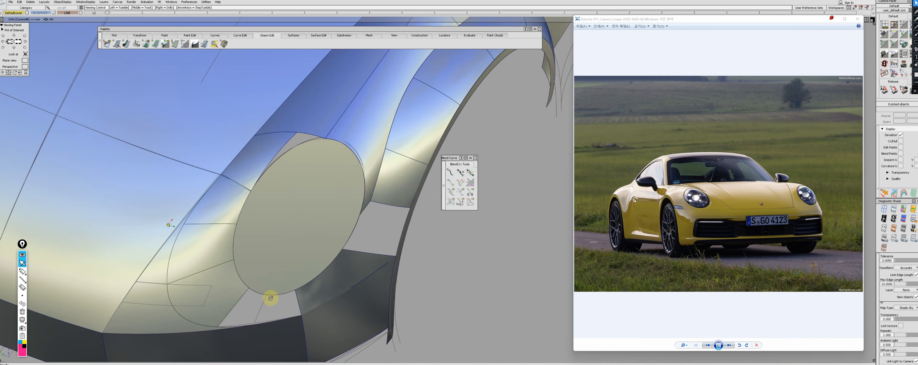
{"action": "left_click", "coordinate": [310, 207]}
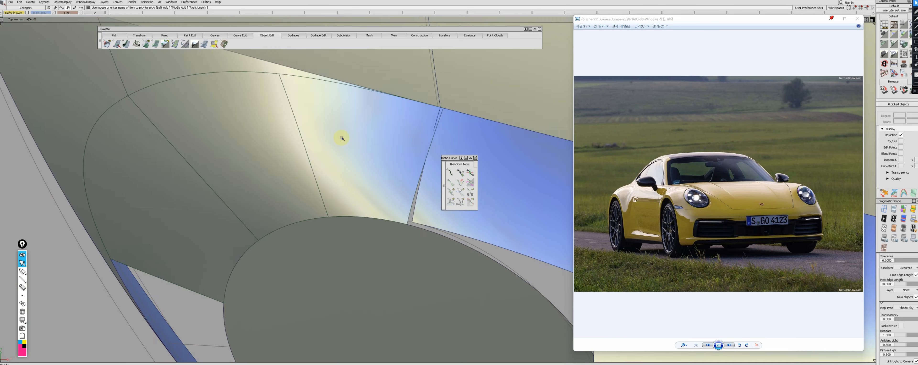
{"action": "left_click_drag", "start_coordinate": [342, 137], "coordinate": [321, 215], "text": "alt+shift"}
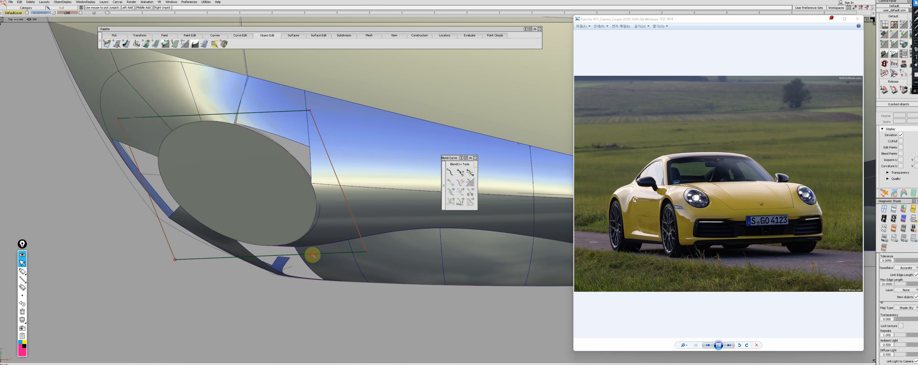
{"action": "left_click_drag", "start_coordinate": [314, 254], "coordinate": [321, 287]}
{"action": "left_click", "coordinate": [293, 209]}
{"action": "key", "text": "alt+h"}
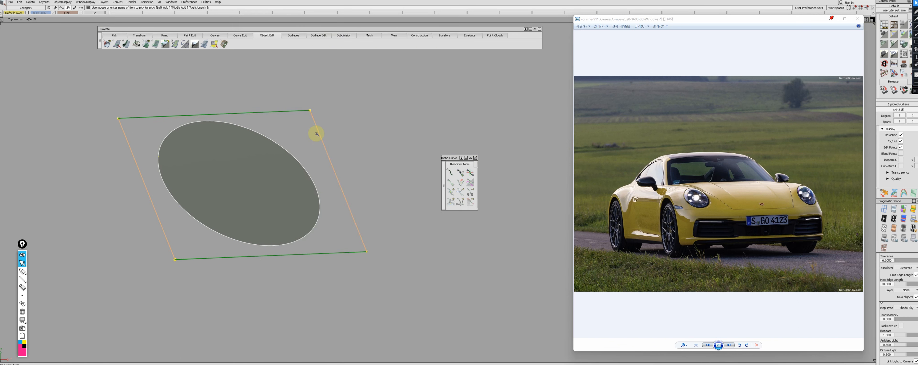
- Shrink the headlight disc's underlying surface to its trimmed elliptical boundary
{"action": "key", "text": "t"}
{"action": "left_click", "coordinate": [289, 190]}
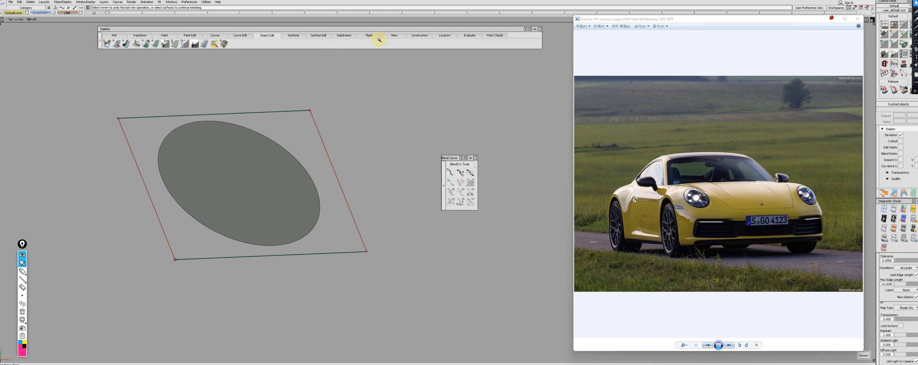
{"action": "left_click", "coordinate": [317, 36]}
{"action": "left_click_drag", "start_coordinate": [105, 42], "coordinate": [116, 31]}
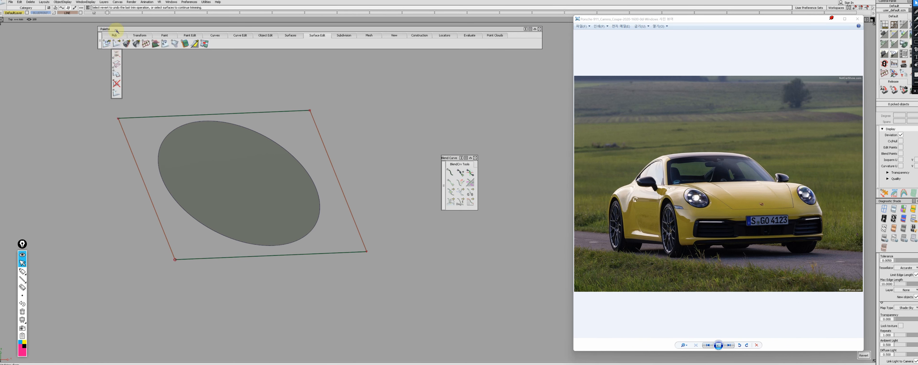
{"action": "left_click", "coordinate": [118, 54]}
{"action": "left_click", "coordinate": [207, 142]}
{"action": "key", "text": "Return"}
{"action": "key", "text": "alt+s"}
{"action": "key", "text": "shift+t"}
{"action": "left_click", "coordinate": [246, 193]}
{"action": "key", "text": "ctrl+z"}
- Bring the surrounding surfaces back and move the headlight disc about -4.61 along X
{"action": "key", "text": "h"}
{"action": "left_click", "coordinate": [316, 245]}
{"action": "middle_click_drag", "start_coordinate": [331, 304], "coordinate": [329, 304]}
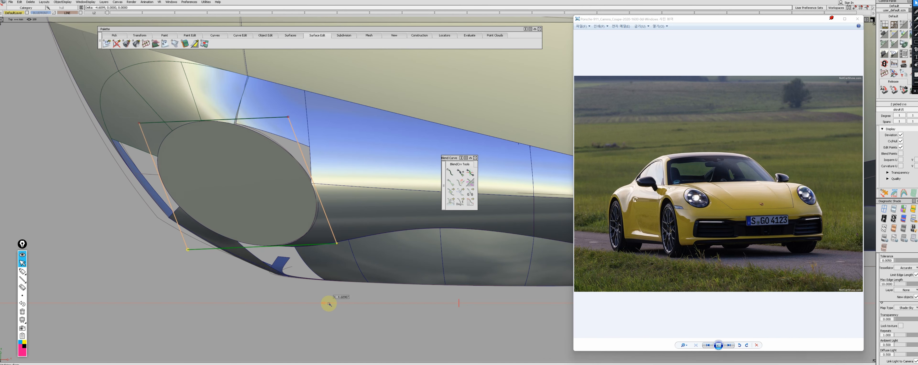
- Examine the seam at the hood line between the patches along the headlight's inner rim
{"action": "left_click_drag", "start_coordinate": [328, 304], "coordinate": [369, 255], "text": "alt+shift"}
{"action": "left_click_drag", "start_coordinate": [308, 109], "coordinate": [303, 176], "text": "alt+shift"}
{"action": "right_click_drag", "start_coordinate": [204, 193], "coordinate": [219, 280], "text": "alt+shift"}
{"action": "left_click_drag", "start_coordinate": [219, 281], "coordinate": [231, 263], "text": "alt+shift"}
{"action": "left_click", "coordinate": [254, 192]}
{"action": "left_click", "coordinate": [254, 197]}
{"action": "left_click", "coordinate": [252, 187]}
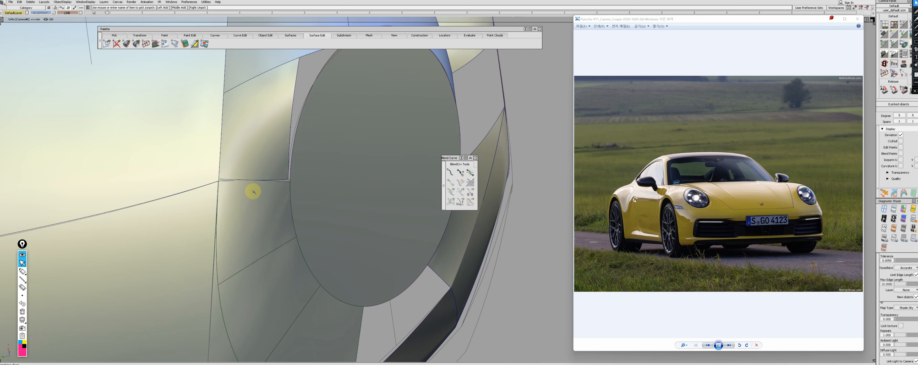
{"action": "right_click_drag", "start_coordinate": [252, 191], "coordinate": [235, 203], "text": "alt+shift"}
{"action": "left_click", "coordinate": [178, 232]}
{"action": "right_click_drag", "start_coordinate": [179, 232], "coordinate": [193, 214], "text": "ctrl+shift"}
{"action": "middle_click_drag", "start_coordinate": [199, 207], "coordinate": [217, 185], "text": "ctrl+shift"}
{"action": "left_click", "coordinate": [217, 185]}
{"action": "left_click_drag", "start_coordinate": [195, 183], "coordinate": [254, 178], "text": "alt+shift"}
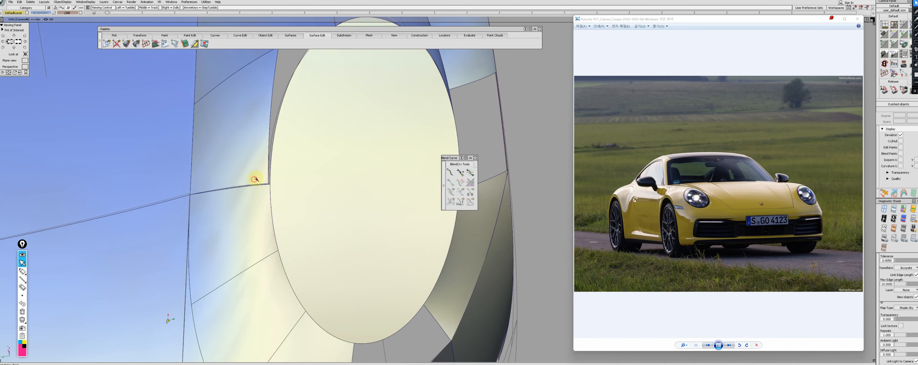
- Isolate the two patches meeting at the hood line and query-edit the upper patch's construction history
{"action": "left_click", "coordinate": [254, 180]}
{"action": "right_click_drag", "start_coordinate": [260, 182], "coordinate": [254, 204], "text": "ctrl+shift"}
{"action": "middle_click_drag", "start_coordinate": [260, 182], "coordinate": [252, 186], "text": "ctrl+shift"}
{"action": "left_click", "coordinate": [252, 186]}
{"action": "left_click_drag", "start_coordinate": [254, 189], "coordinate": [254, 191], "text": "alt+shift"}
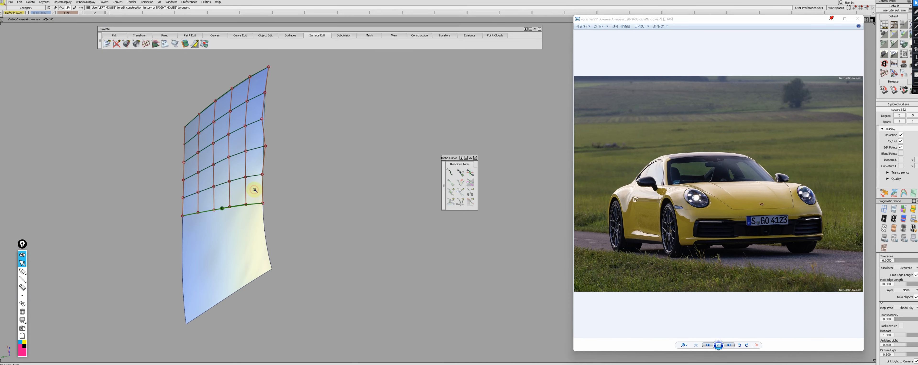
{"action": "left_click", "coordinate": [238, 207]}
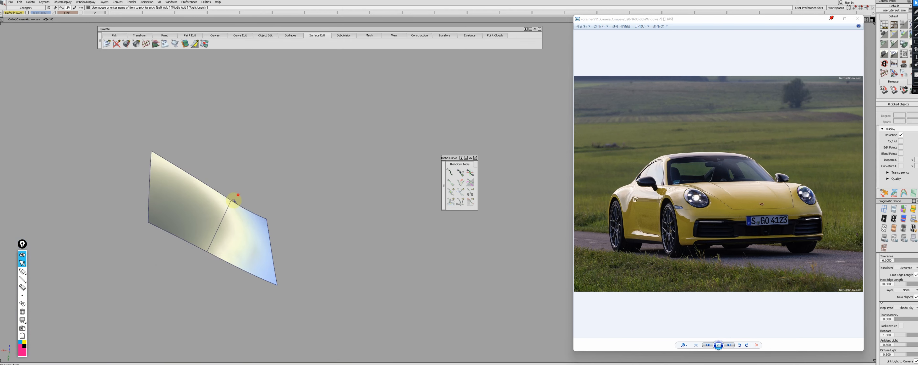
- Pick the two neighbouring inner-rim patches in the full model and isolate them again
{"action": "left_click", "coordinate": [217, 201]}
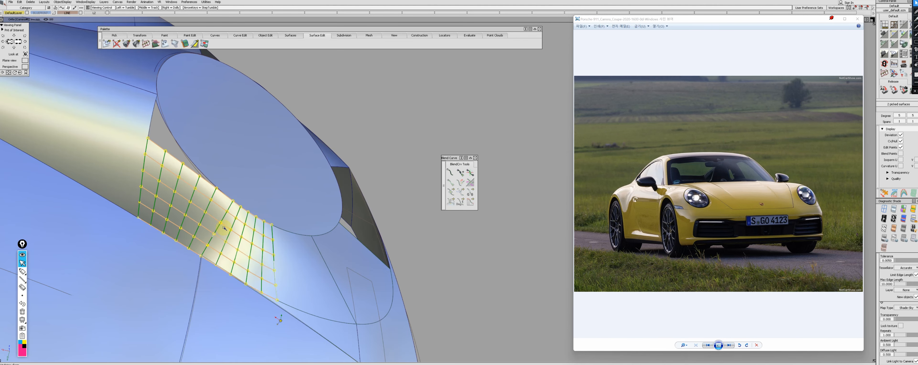
{"action": "left_click_drag", "start_coordinate": [224, 228], "coordinate": [206, 255], "text": "alt+shift"}
{"action": "left_click", "coordinate": [246, 221]}
{"action": "left_click", "coordinate": [213, 236]}
{"action": "key", "text": "alt+h"}
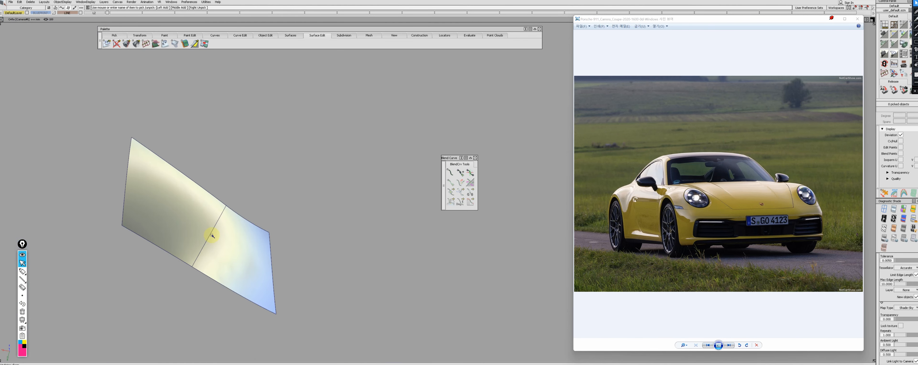
{"action": "left_click_drag", "start_coordinate": [233, 231], "coordinate": [215, 226], "text": "alt+shift"}
{"action": "right_click_drag", "start_coordinate": [215, 225], "coordinate": [178, 244], "text": "alt+shift"}
{"action": "key", "text": "ctrl+a"}
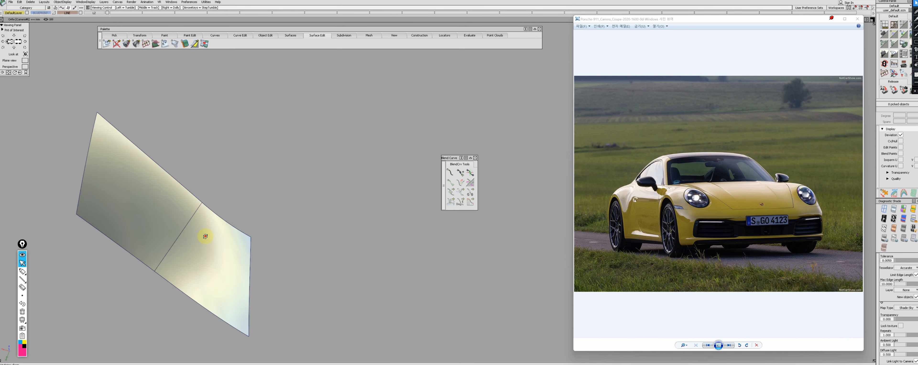
- Align the seam edge of the patch above the hood line to its neighbour and add extra CV rows to the blend
{"action": "left_click_drag", "start_coordinate": [187, 264], "coordinate": [219, 249], "text": "alt+shift"}
{"action": "left_click", "coordinate": [219, 249]}
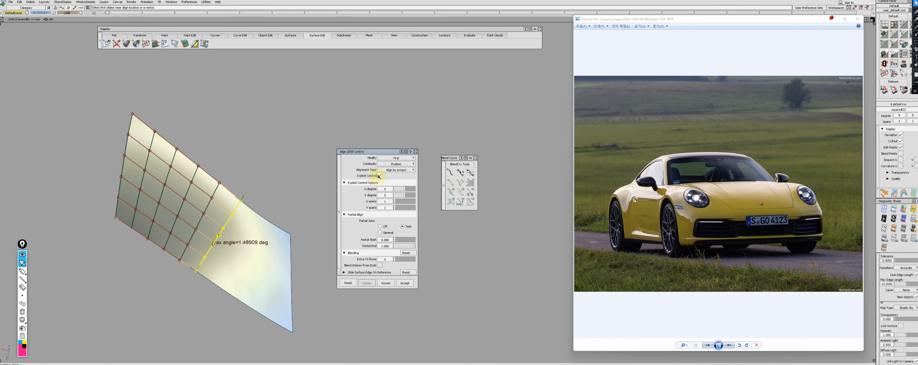
{"action": "left_click_drag", "start_coordinate": [395, 227], "coordinate": [407, 227]}
{"action": "left_click_drag", "start_coordinate": [240, 255], "coordinate": [293, 254], "text": "ctrl+shift"}
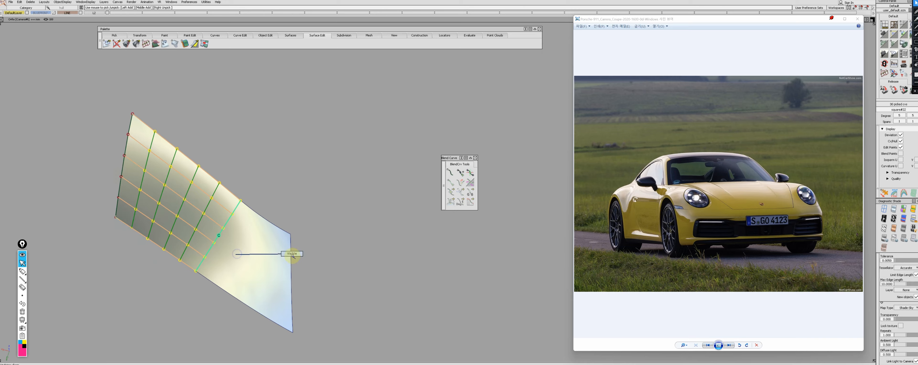
{"action": "right_click_drag", "start_coordinate": [293, 254], "coordinate": [301, 222], "text": "ctrl+shift"}
- Isolate the aligned inner-rim patch and start smoothing its CVs with fixed edges
{"action": "left_click_drag", "start_coordinate": [288, 255], "coordinate": [328, 274], "text": "alt+shift"}
{"action": "middle_click_drag", "start_coordinate": [327, 274], "coordinate": [299, 275], "text": "alt+shift"}
{"action": "left_click", "coordinate": [248, 258]}
{"action": "key", "text": "alt+h"}
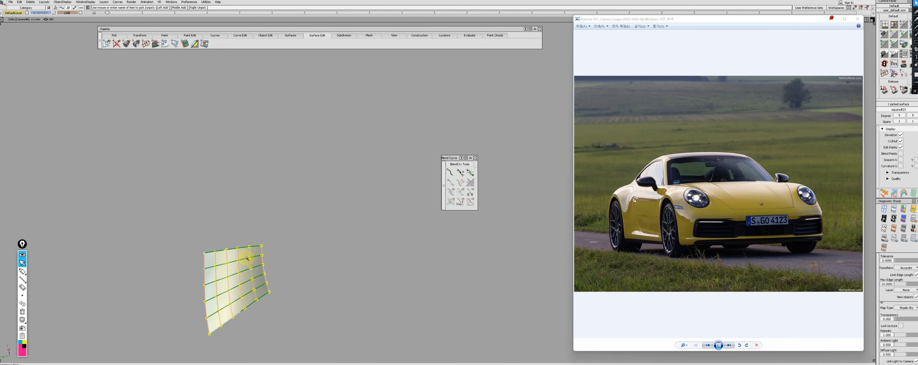
{"action": "left_click_drag", "start_coordinate": [254, 263], "coordinate": [287, 263], "text": "ctrl+shift"}
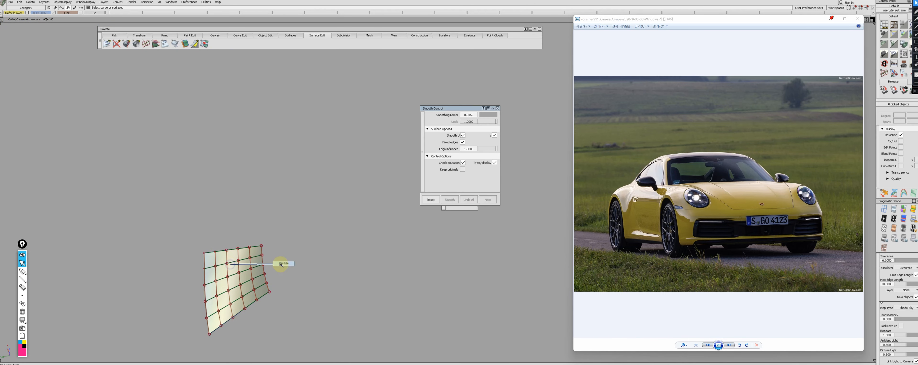
{"action": "right_click_drag", "start_coordinate": [287, 263], "coordinate": [295, 231], "text": "ctrl+shift"}
- Align the inner-rim patch's outer edge to the adjoining body surface with G2 continuity and Project alignment
{"action": "middle_click_drag", "start_coordinate": [240, 318], "coordinate": [248, 284], "text": "alt+shift"}
{"action": "left_click", "coordinate": [250, 277]}
{"action": "left_click", "coordinate": [253, 264]}
{"action": "right_click_drag", "start_coordinate": [253, 264], "coordinate": [232, 267], "text": "alt+shift"}
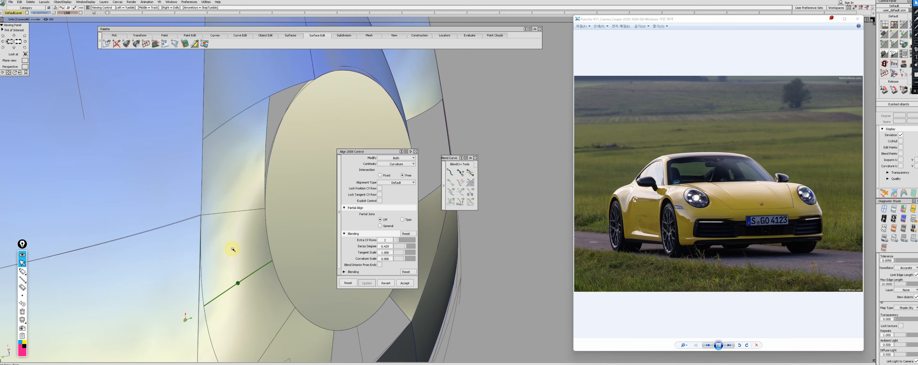
{"action": "middle_click_drag", "start_coordinate": [231, 266], "coordinate": [233, 258], "text": "alt+shift"}
{"action": "left_click", "coordinate": [201, 291]}
{"action": "left_click", "coordinate": [477, 146]}
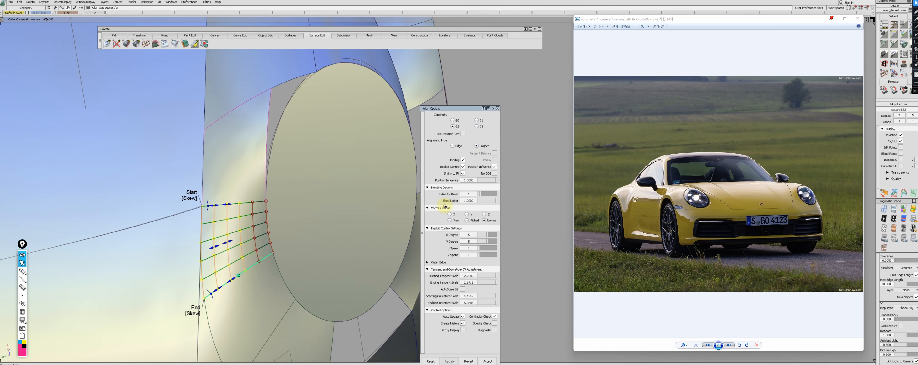
- Isolate the body surface beneath the rim patch's outer edge, pick its curve on surface for extending, and restore the full model
{"action": "left_click", "coordinate": [205, 320]}
{"action": "key", "text": "alt+h"}
{"action": "left_click_drag", "start_coordinate": [205, 321], "coordinate": [204, 278], "text": "ctrl+shift"}
{"action": "left_click", "coordinate": [209, 269]}
{"action": "key", "text": "Return"}
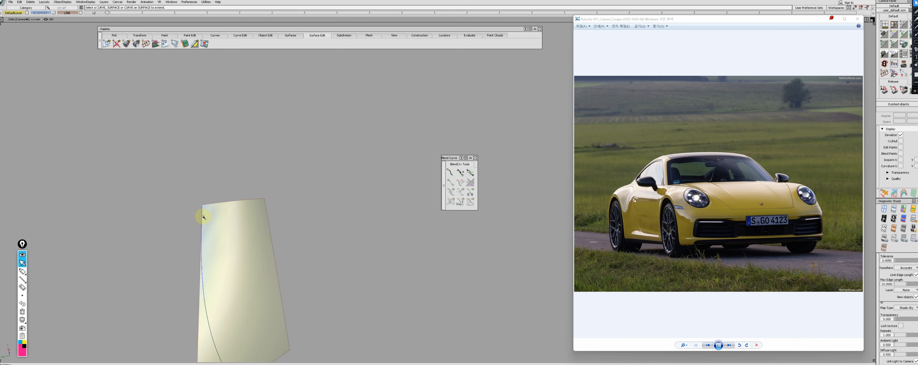
{"action": "key", "text": "alt+h"}
- Examine the shaded transition between the headlight, hood and bumper from several angles
{"action": "left_click_drag", "start_coordinate": [223, 316], "coordinate": [209, 234], "text": "alt+shift"}
{"action": "left_click_drag", "start_coordinate": [315, 275], "coordinate": [278, 270], "text": "alt+shift"}
{"action": "right_click_drag", "start_coordinate": [278, 270], "coordinate": [268, 291], "text": "alt+shift"}
{"action": "left_click_drag", "start_coordinate": [268, 291], "coordinate": [270, 242], "text": "alt+shift"}
{"action": "left_click", "coordinate": [25, 67], "text": "alt+shift"}
{"action": "right_click_drag", "start_coordinate": [201, 191], "coordinate": [273, 252], "text": "alt+shift"}
{"action": "right_click_drag", "start_coordinate": [272, 252], "coordinate": [274, 291], "text": "ctrl+shift"}
{"action": "left_click_drag", "start_coordinate": [307, 260], "coordinate": [281, 264], "text": "alt+shift"}
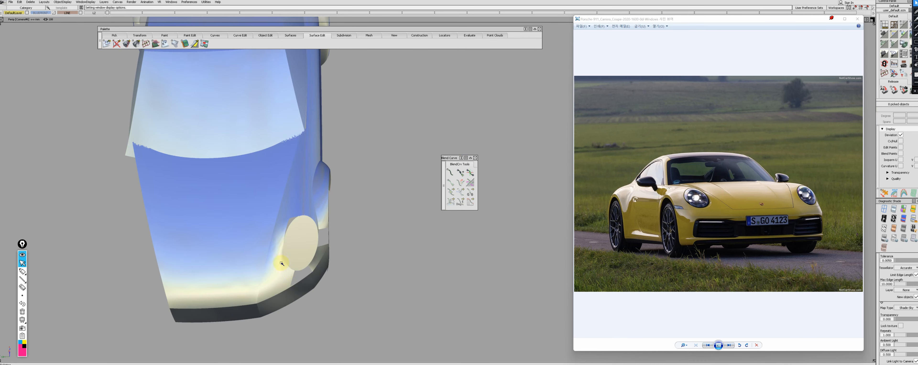
{"action": "right_click_drag", "start_coordinate": [266, 260], "coordinate": [279, 264], "text": "alt+shift"}
{"action": "mouse_move", "coordinate": [279, 264]}
{"action": "left_mouse_down", "text": "alt+shift"}
{"action": "mouse_move", "coordinate": [291, 330]}
{"action": "mouse_move", "coordinate": [127, 279]}
{"action": "mouse_move", "coordinate": [248, 314]}
{"action": "mouse_move", "coordinate": [287, 281]}
{"action": "mouse_move", "coordinate": [306, 248]}
{"action": "mouse_move", "coordinate": [273, 242]}
{"action": "mouse_move", "coordinate": [273, 258]}
{"action": "left_mouse_up", "text": "alt+shift"}
- Try to planarize all U hulls of the lower inner-rim patch using the best-fit plane
{"action": "key", "text": "2"}
{"action": "key", "text": "1"}
{"action": "key", "text": "3"}
{"action": "left_click", "coordinate": [276, 262]}
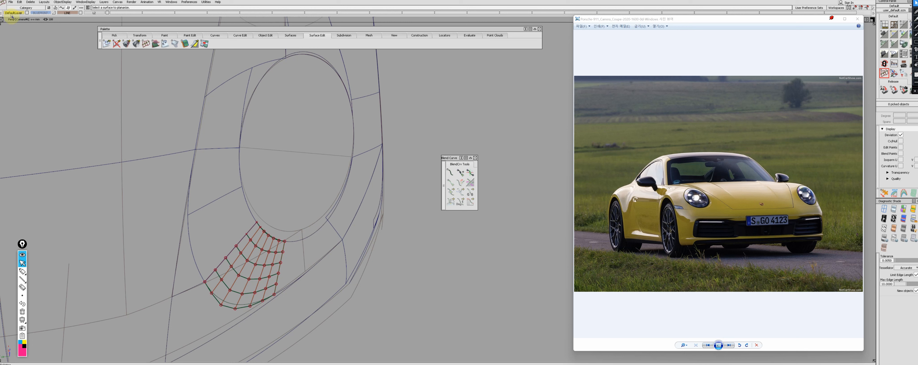
{"action": "left_click", "coordinate": [2, 2]}
{"action": "left_click", "coordinate": [281, 256]}
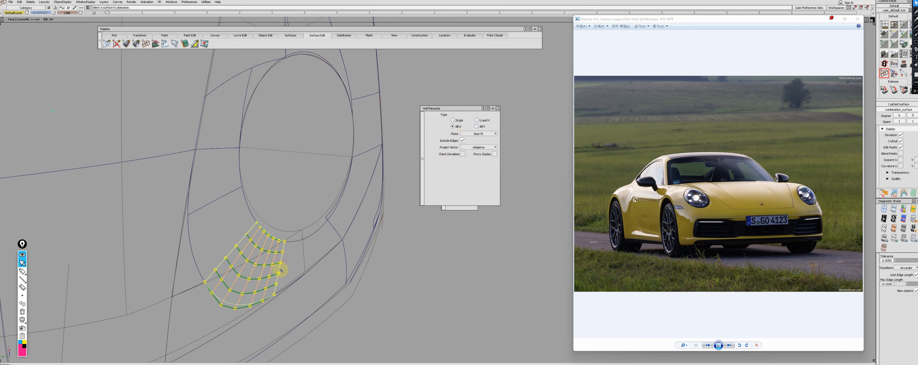
{"action": "left_click", "coordinate": [281, 255]}
{"action": "left_click_drag", "start_coordinate": [281, 255], "coordinate": [300, 278], "text": "ctrl+shift"}
{"action": "left_click_drag", "start_coordinate": [252, 219], "coordinate": [236, 235], "text": "ctrl+shift"}
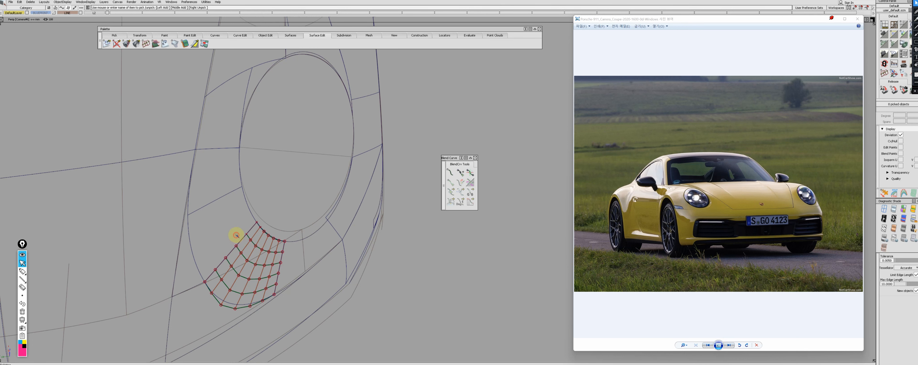
{"action": "key", "text": "ctrl+z"}
{"action": "key", "text": "ctrl+z"}
{"action": "key", "text": "ctrl+z"}
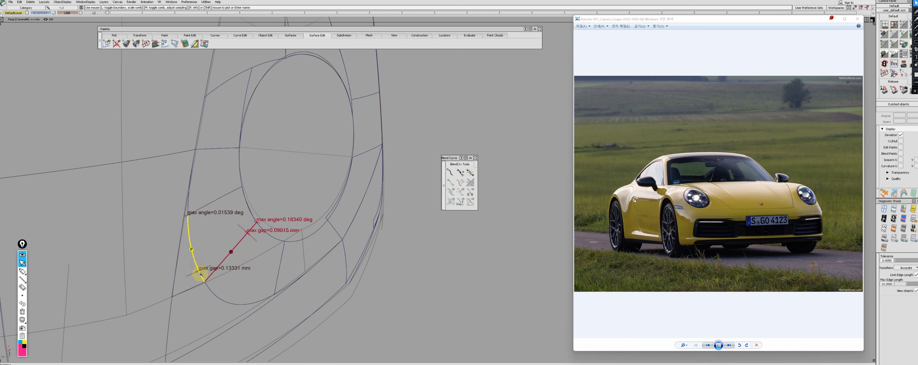
- Try to align the upper rim patch to the lower rim patch with curvature continuity and collinear alignment
{"action": "left_click_drag", "start_coordinate": [208, 280], "coordinate": [222, 264], "text": "ctrl+shift"}
{"action": "left_click", "coordinate": [221, 265]}
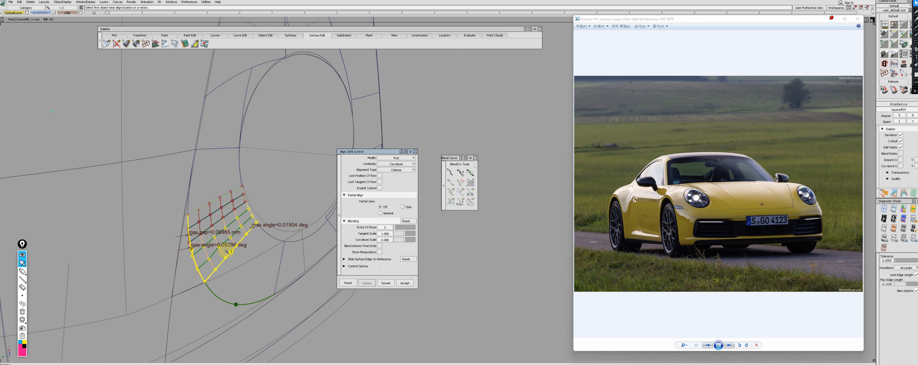
{"action": "key", "text": "ctrl+z"}
{"action": "key", "text": "ctrl+z"}
- Start a new alignment of the upper rim patch's outer edge and undo the recent align operations
{"action": "left_click_drag", "start_coordinate": [202, 273], "coordinate": [208, 205], "text": "ctrl+shift"}
{"action": "left_click", "coordinate": [193, 277]}
{"action": "key", "text": "ctrl+z"}
{"action": "key", "text": "ctrl+z"}
{"action": "key", "text": "ctrl+z"}
{"action": "key", "text": "ctrl+z"}
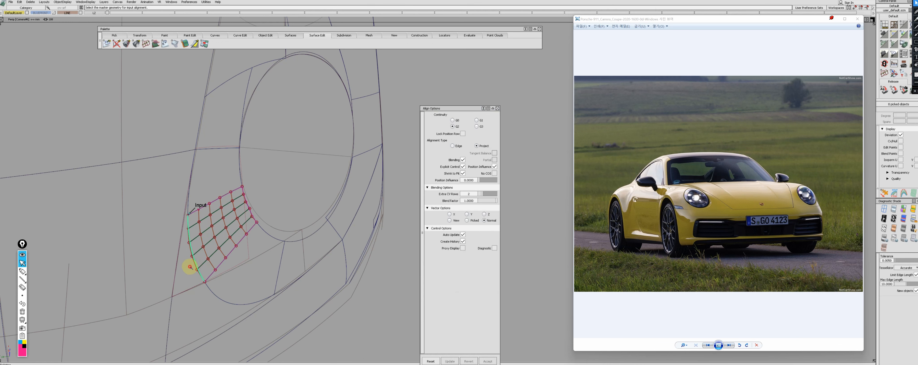
{"action": "key", "text": "ctrl+z"}
{"action": "key", "text": "ctrl+z"}
{"action": "key", "text": "ctrl+z"}
{"action": "key", "text": "ctrl+z"}
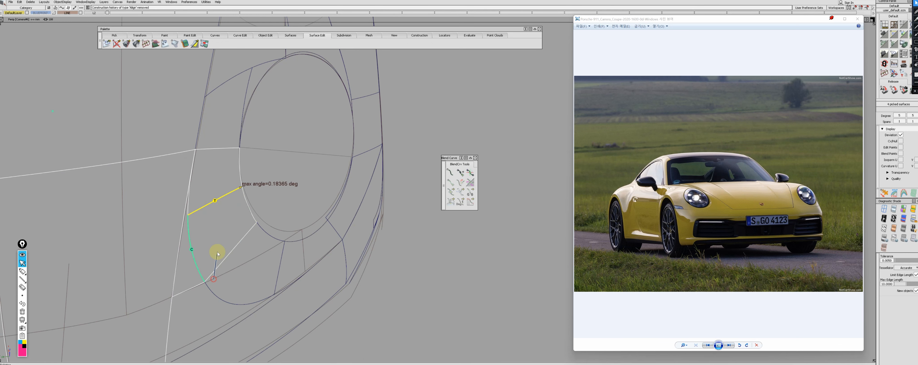
- Try a different continuity setting for the alignment along the rim patch's upper edge and undo it
{"action": "left_click", "coordinate": [234, 198]}
{"action": "left_click", "coordinate": [234, 197]}
{"action": "left_click", "coordinate": [233, 193]}
{"action": "left_click_drag", "start_coordinate": [396, 163], "coordinate": [395, 170]}
{"action": "middle_click_drag", "start_coordinate": [203, 244], "coordinate": [222, 213], "text": "alt+shift"}
{"action": "right_click_drag", "start_coordinate": [221, 213], "coordinate": [293, 194], "text": "alt+shift"}
{"action": "key", "text": "ctrl+z"}
{"action": "key", "text": "ctrl+z"}
{"action": "key", "text": "ctrl+z"}
- Align the upper rim patch's outer edge to the body surface with G0 continuity and Project alignment
{"action": "left_click", "coordinate": [293, 195]}
{"action": "middle_click_drag", "start_coordinate": [293, 195], "coordinate": [275, 234], "text": "alt+shift"}
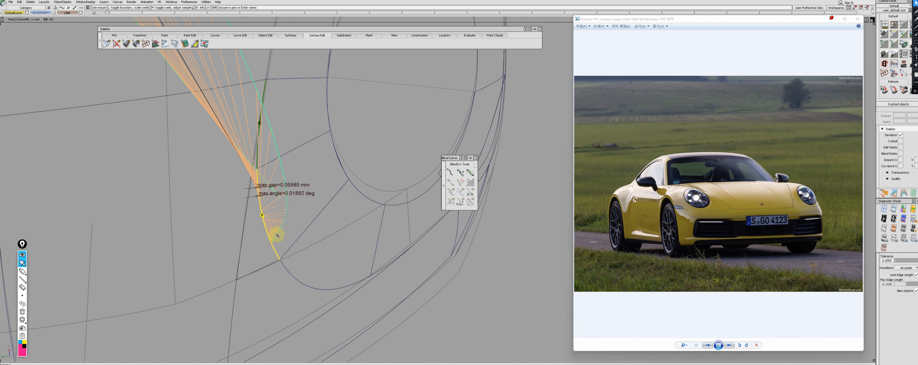
{"action": "left_click", "coordinate": [276, 233]}
{"action": "left_click", "coordinate": [453, 121]}
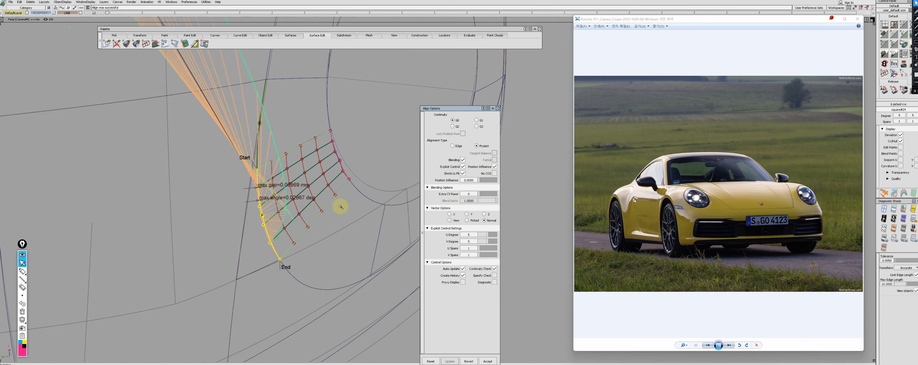
- Delete the curvature comb checks around the upper rim patch's outer edge
{"action": "left_click_drag", "start_coordinate": [341, 206], "coordinate": [291, 205], "text": "ctrl+shift"}
{"action": "left_click", "coordinate": [252, 246]}
{"action": "key", "text": "z"}
{"action": "left_click_drag", "start_coordinate": [263, 248], "coordinate": [315, 192], "text": "ctrl+shift"}
{"action": "key", "text": "z"}
{"action": "left_click", "coordinate": [277, 251]}
{"action": "left_click", "coordinate": [283, 178]}
{"action": "left_click", "coordinate": [278, 199]}
{"action": "key", "text": "Delete"}
- Align the upper rim patch's inner edge to the headlight rim with partial Edge alignment, and try G1 continuity with Project
{"action": "left_click", "coordinate": [314, 199]}
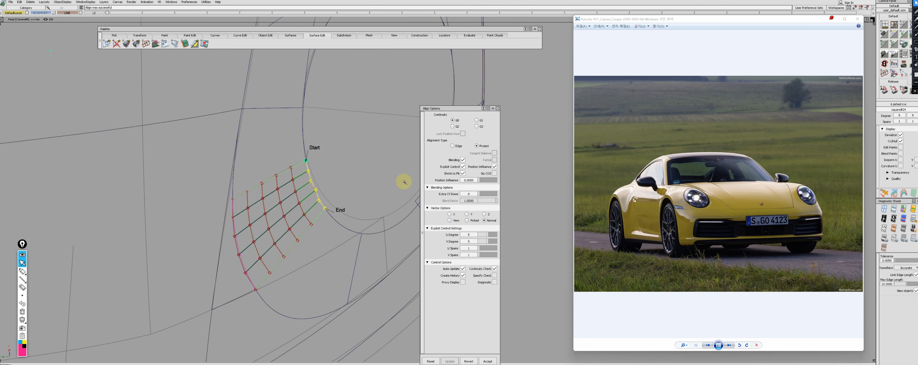
{"action": "left_click", "coordinate": [453, 146]}
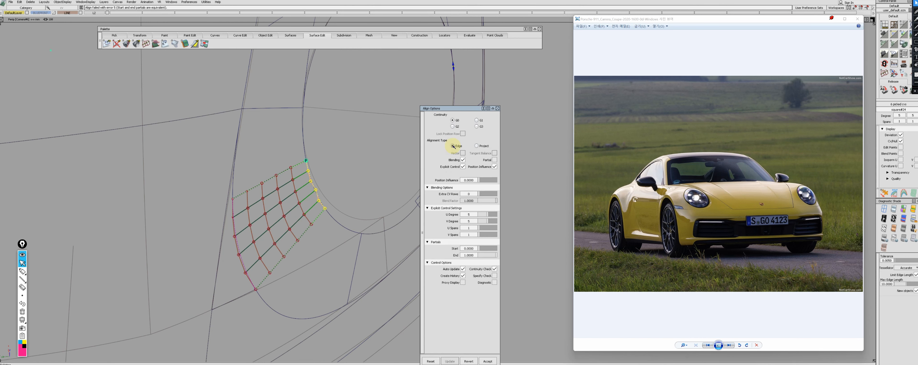
{"action": "left_click", "coordinate": [494, 160]}
{"action": "left_click", "coordinate": [476, 120]}
{"action": "left_click", "coordinate": [477, 145]}
- Check the continuity along the upper rim patch's outer edge and undo the last changes
{"action": "left_click", "coordinate": [232, 245]}
{"action": "left_click_drag", "start_coordinate": [231, 259], "coordinate": [236, 239], "text": "ctrl+shift"}
{"action": "left_click", "coordinate": [251, 274]}
{"action": "key", "text": "ctrl+z"}
{"action": "key", "text": "ctrl+z"}
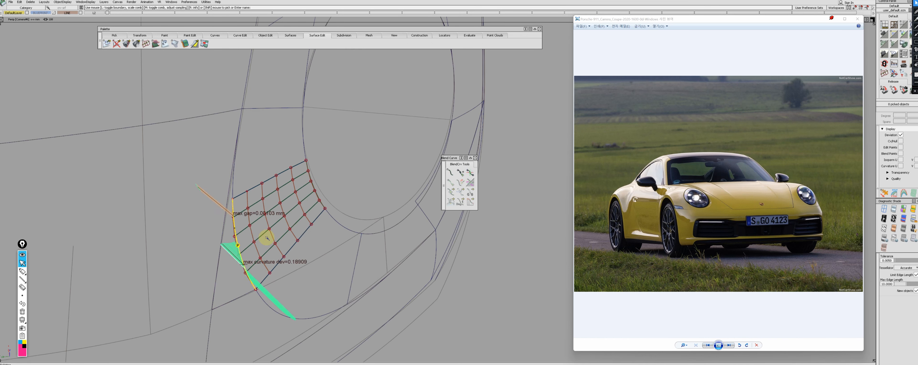
- Realign the upper rim patch's top edge to its neighbour with a changed continuity setting
{"action": "left_click", "coordinate": [272, 185]}
{"action": "left_click", "coordinate": [237, 239]}
{"action": "key", "text": "Return"}
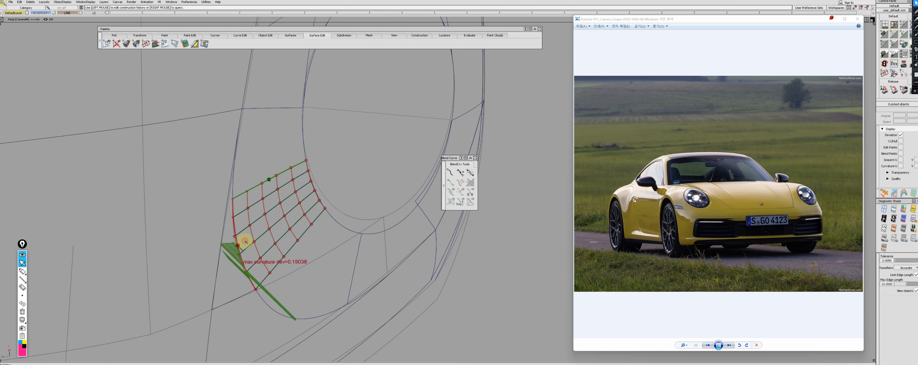
{"action": "left_click", "coordinate": [396, 164]}
{"action": "left_click", "coordinate": [395, 170]}
{"action": "left_click_drag", "start_coordinate": [273, 184], "coordinate": [233, 197], "text": "ctrl+shift"}
{"action": "middle_click_drag", "start_coordinate": [283, 249], "coordinate": [259, 221], "text": "alt+shift"}
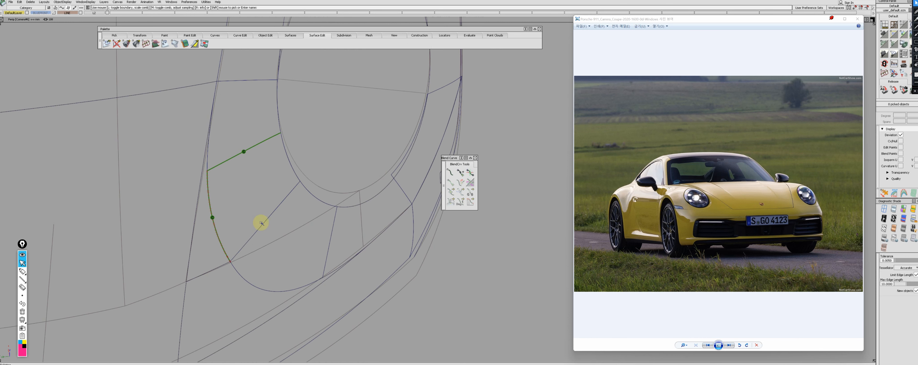
- Align the lower rim patch's outer edge to the surrounding body surface with G2 continuity and Project alignment
{"action": "left_click_drag", "start_coordinate": [291, 245], "coordinate": [271, 232], "text": "alt+shift"}
{"action": "left_click", "coordinate": [254, 220]}
{"action": "left_click", "coordinate": [212, 256]}
{"action": "middle_click_drag", "start_coordinate": [280, 243], "coordinate": [266, 230], "text": "alt+shift"}
{"action": "left_click", "coordinate": [250, 265]}
{"action": "key", "text": "Return"}
{"action": "left_click", "coordinate": [237, 273]}
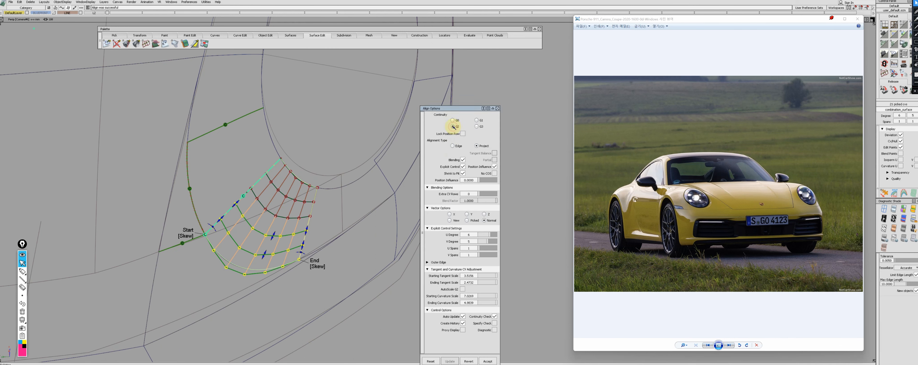
- Isolate the body surface under the lower rim patch and pick its curve on surface
{"action": "left_click_drag", "start_coordinate": [250, 260], "coordinate": [217, 281], "text": "ctrl+shift"}
{"action": "left_click", "coordinate": [236, 266]}
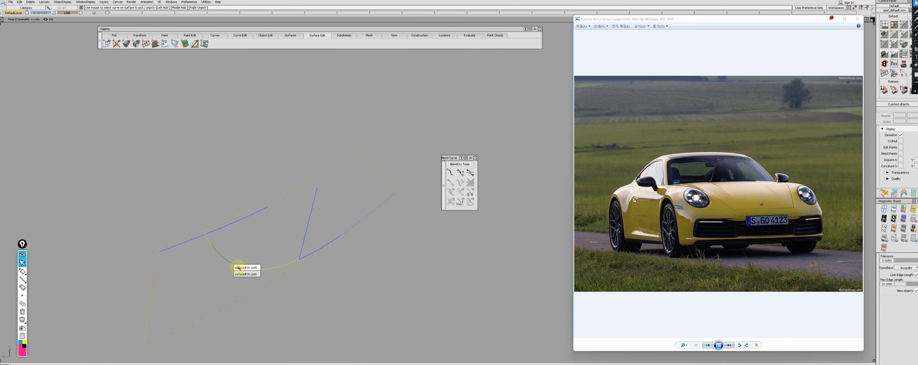
{"action": "left_click_drag", "start_coordinate": [295, 236], "coordinate": [271, 249], "text": "ctrl+shift"}
{"action": "left_click", "coordinate": [246, 273]}
{"action": "key", "text": "Return"}
- Try to align the lower rim patch's inner edge to the headlight rim with G0 continuity and Edge alignment
{"action": "middle_click_drag", "start_coordinate": [313, 183], "coordinate": [309, 220], "text": "alt+shift"}
{"action": "left_click", "coordinate": [301, 218]}
{"action": "left_click", "coordinate": [452, 146]}
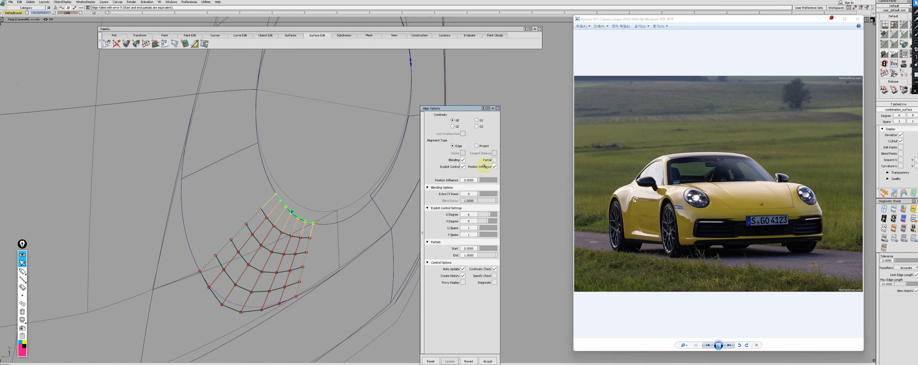
{"action": "left_click_drag", "start_coordinate": [356, 289], "coordinate": [307, 223], "text": "ctrl+shift"}
{"action": "left_click", "coordinate": [276, 271]}
{"action": "key", "text": "Return"}
- Align the lower rim patch's shared edge and its outer edge, testing G1 and G2 continuity with Project and Edge alignment
{"action": "left_click", "coordinate": [307, 223]}
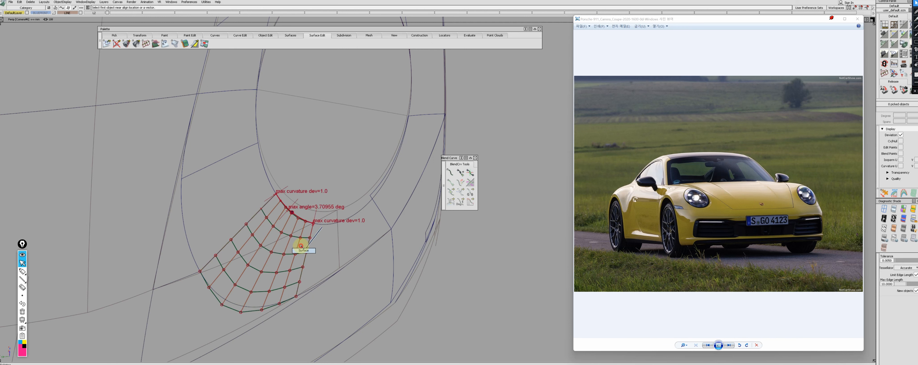
{"action": "left_click", "coordinate": [244, 227]}
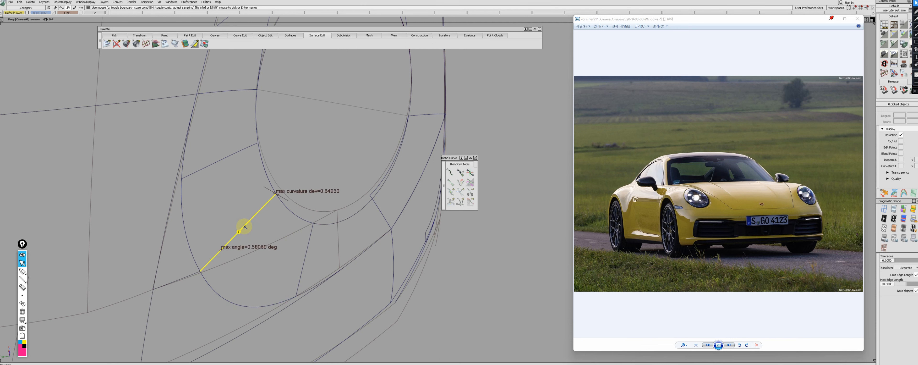
{"action": "left_click", "coordinate": [245, 307]}
{"action": "left_click", "coordinate": [243, 306]}
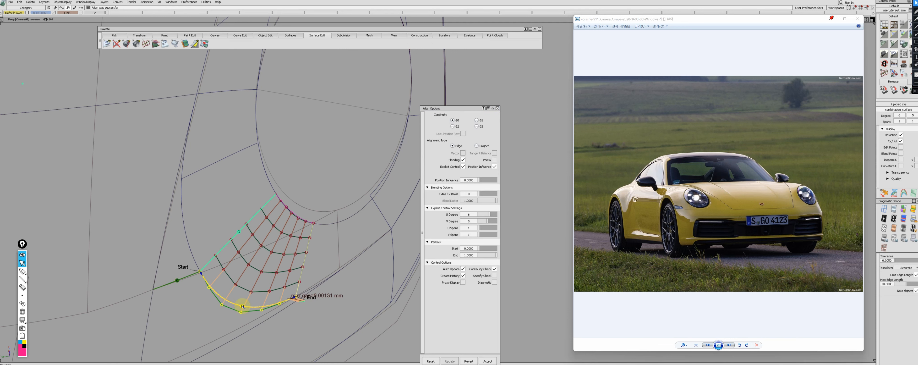
{"action": "left_click", "coordinate": [477, 145]}
{"action": "left_click", "coordinate": [477, 120]}
{"action": "left_click", "coordinate": [452, 127]}
{"action": "left_click", "coordinate": [452, 146]}
{"action": "left_click_drag", "start_coordinate": [501, 180], "coordinate": [484, 193]}
- Pick the lower rim patch's outer edge curve for projection onto the surrounding body surface
{"action": "left_click", "coordinate": [225, 319]}
{"action": "left_click_drag", "start_coordinate": [226, 319], "coordinate": [234, 290], "text": "ctrl+shift"}
{"action": "left_click", "coordinate": [264, 306]}
{"action": "left_click", "coordinate": [268, 310]}
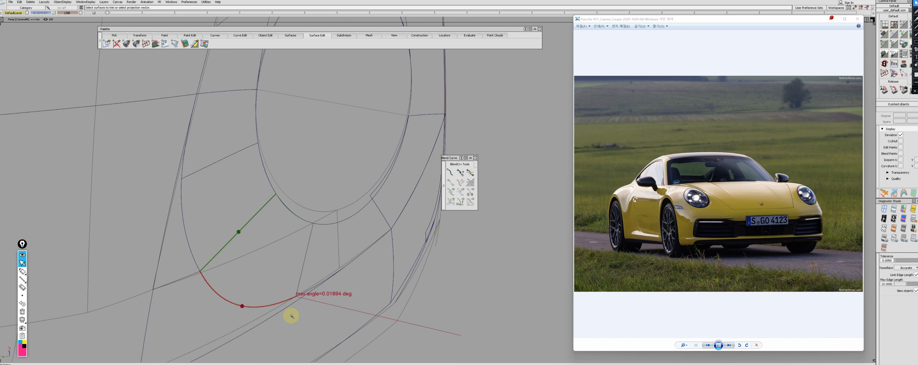
{"action": "left_click", "coordinate": [202, 211], "text": "shift"}
{"action": "right_click_drag", "start_coordinate": [291, 257], "coordinate": [267, 251], "text": "alt+shift"}
{"action": "right_click_drag", "start_coordinate": [212, 192], "coordinate": [298, 199], "text": "alt+shift"}
- Align the lower rim patch's inner edge to the headlight rim with partial Edge alignment, G0 continuity and 0 extra CV rows
{"action": "left_click", "coordinate": [300, 190]}
{"action": "left_click", "coordinate": [494, 160]}
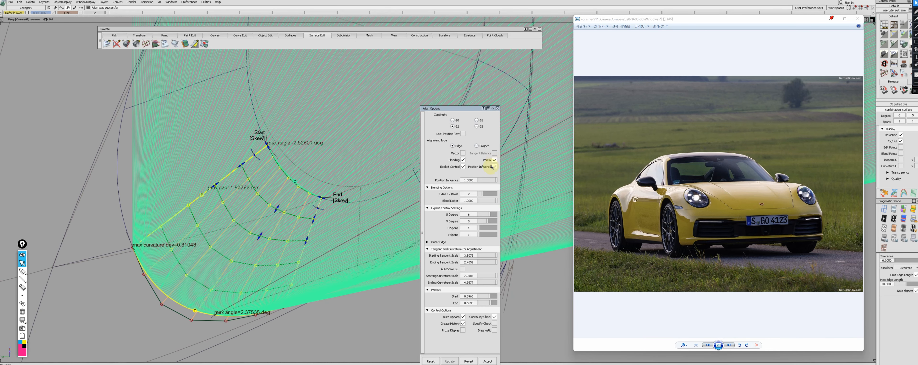
{"action": "left_click_drag", "start_coordinate": [482, 194], "coordinate": [460, 193]}
{"action": "left_click", "coordinate": [453, 120]}
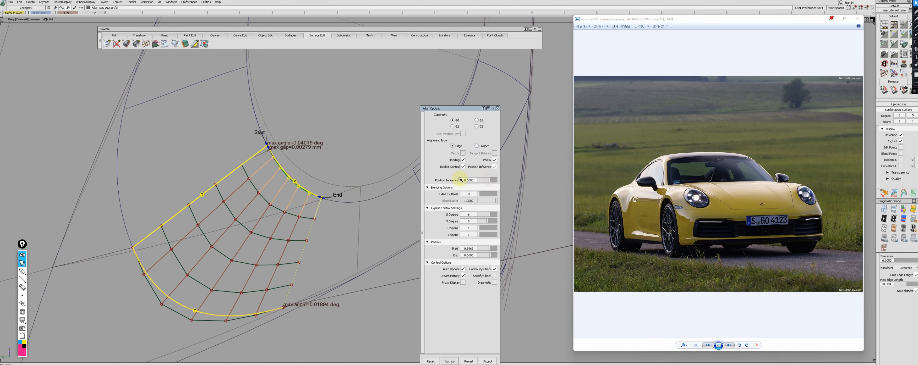
{"action": "left_click_drag", "start_coordinate": [307, 166], "coordinate": [279, 212], "text": "alt+shift"}
{"action": "left_click", "coordinate": [274, 165]}
{"action": "left_click", "coordinate": [274, 165]}
{"action": "left_click_drag", "start_coordinate": [302, 179], "coordinate": [282, 200], "text": "alt+shift"}
{"action": "left_click_drag", "start_coordinate": [282, 200], "coordinate": [237, 197], "text": "ctrl+shift"}
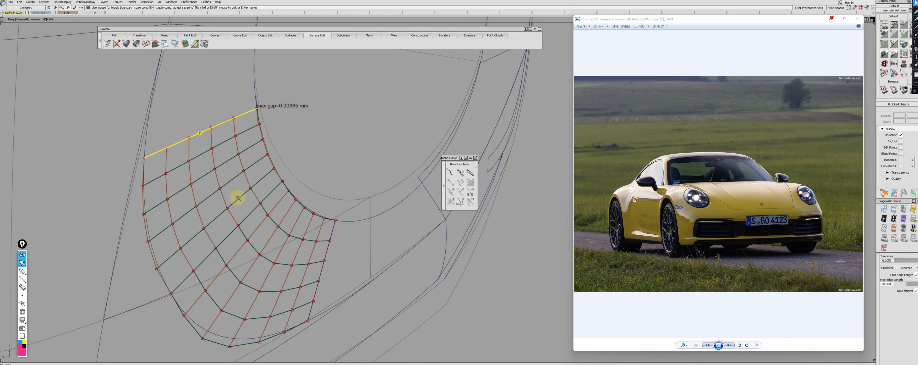
- Align the lower rim patch to the upper rim patch along their shared edge
{"action": "left_click_drag", "start_coordinate": [259, 167], "coordinate": [249, 219]}
{"action": "middle_click_drag", "start_coordinate": [251, 125], "coordinate": [260, 181], "text": "alt+shift"}
{"action": "left_click_drag", "start_coordinate": [220, 157], "coordinate": [261, 180], "text": "ctrl+shift"}
{"action": "middle_click_drag", "start_coordinate": [236, 347], "coordinate": [240, 211], "text": "alt+shift"}
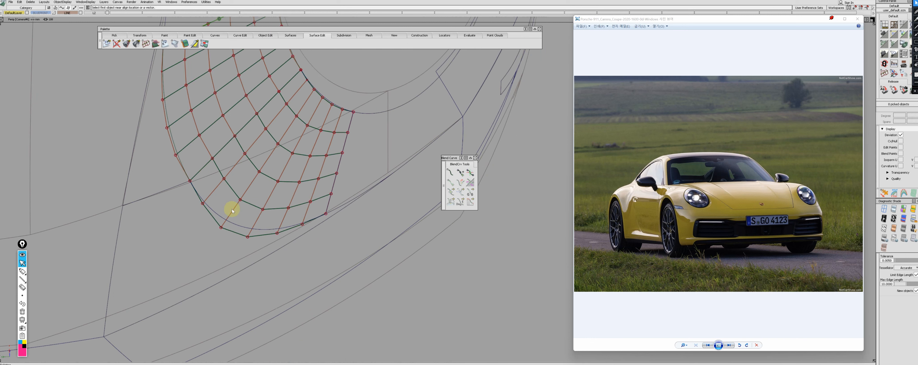
{"action": "left_click", "coordinate": [187, 172]}
- Realign the upper rim patch's outer edge to the adjoining body surface
{"action": "middle_click_drag", "start_coordinate": [241, 129], "coordinate": [245, 194], "text": "alt+shift"}
{"action": "left_click", "coordinate": [246, 195], "text": "shift"}
{"action": "right_click_drag", "start_coordinate": [268, 173], "coordinate": [258, 193], "text": "ctrl+shift"}
{"action": "left_click_drag", "start_coordinate": [258, 192], "coordinate": [256, 215], "text": "ctrl+shift"}
{"action": "left_click", "coordinate": [179, 214]}
{"action": "left_click", "coordinate": [181, 212]}
- Align the lower rim patch's outer edge with Project alignment, trying G1 and switching to G2 continuity
{"action": "middle_click_drag", "start_coordinate": [269, 296], "coordinate": [242, 236], "text": "alt+shift"}
{"action": "left_click", "coordinate": [244, 236]}
{"action": "left_click", "coordinate": [246, 238]}
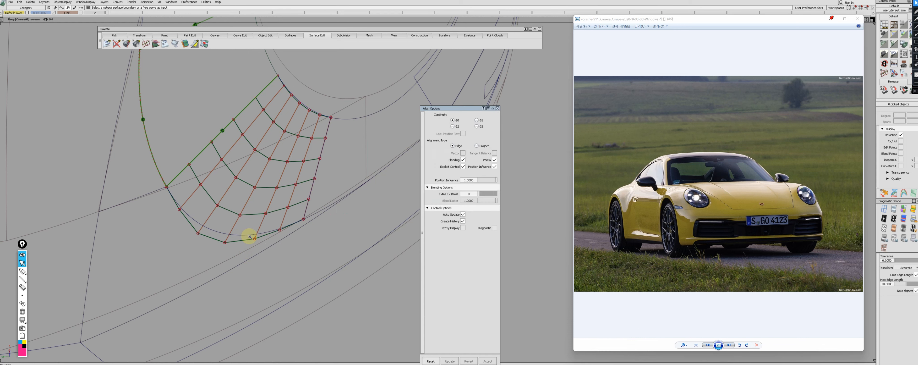
{"action": "left_click", "coordinate": [478, 121]}
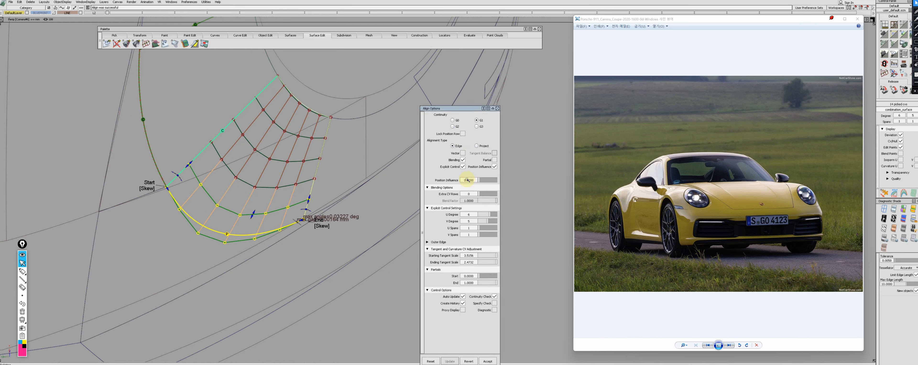
{"action": "left_click", "coordinate": [476, 145]}
{"action": "left_click", "coordinate": [495, 180]}
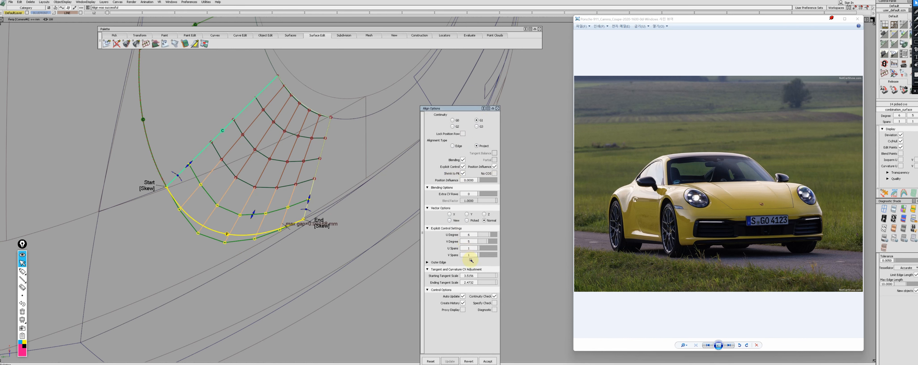
{"action": "left_click", "coordinate": [469, 361]}
{"action": "left_click", "coordinate": [453, 127]}
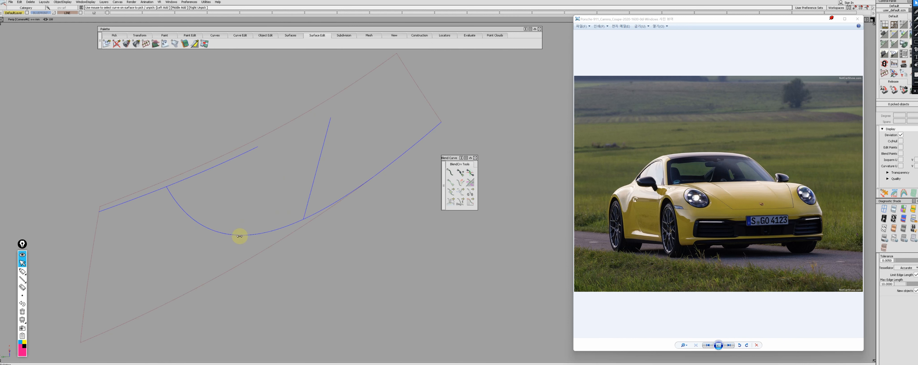
- Finish the lower rim patch's outer-edge alignment and bring the surrounding body surfaces back into view
{"action": "left_click", "coordinate": [240, 235]}
{"action": "key", "text": "Delete"}
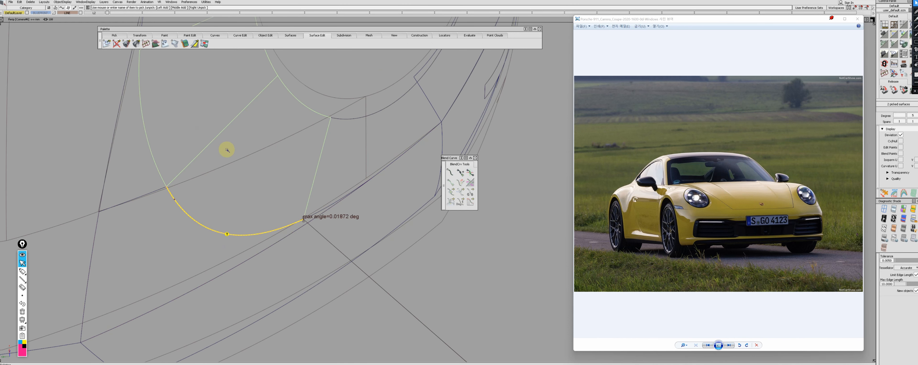
{"action": "right_click_drag", "start_coordinate": [225, 148], "coordinate": [287, 244], "text": "alt+shift"}
{"action": "middle_click_drag", "start_coordinate": [286, 243], "coordinate": [145, 362], "text": "alt+shift"}
{"action": "left_click", "coordinate": [356, 271]}
{"action": "left_click_drag", "start_coordinate": [366, 274], "coordinate": [374, 252], "text": "ctrl+shift"}
{"action": "mouse_move", "coordinate": [365, 254]}
{"action": "right_mouse_down", "text": "alt+shift"}
{"action": "mouse_move", "coordinate": [340, 254]}
{"action": "mouse_move", "coordinate": [266, 307]}
{"action": "mouse_move", "coordinate": [285, 268]}
{"action": "right_mouse_up", "text": "alt+shift"}
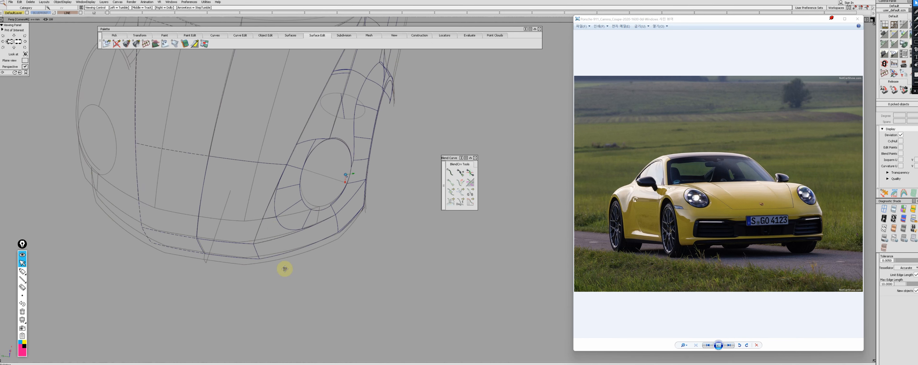
- Shade the front body with zebra stripes and examine the reflection flow across the headlight patches, hood and bumper
{"action": "key", "text": "5"}
{"action": "left_click_drag", "start_coordinate": [285, 269], "coordinate": [352, 272], "text": "alt+shift"}
{"action": "middle_click_drag", "start_coordinate": [353, 273], "coordinate": [340, 267], "text": "alt+shift"}
{"action": "key", "text": "1"}
{"action": "mouse_move", "coordinate": [340, 267]}
{"action": "left_mouse_down", "text": "alt+shift"}
{"action": "mouse_move", "coordinate": [322, 241]}
{"action": "mouse_move", "coordinate": [329, 204]}
{"action": "mouse_move", "coordinate": [321, 236]}
{"action": "left_mouse_up", "text": "alt+shift"}
{"action": "key", "text": "6"}
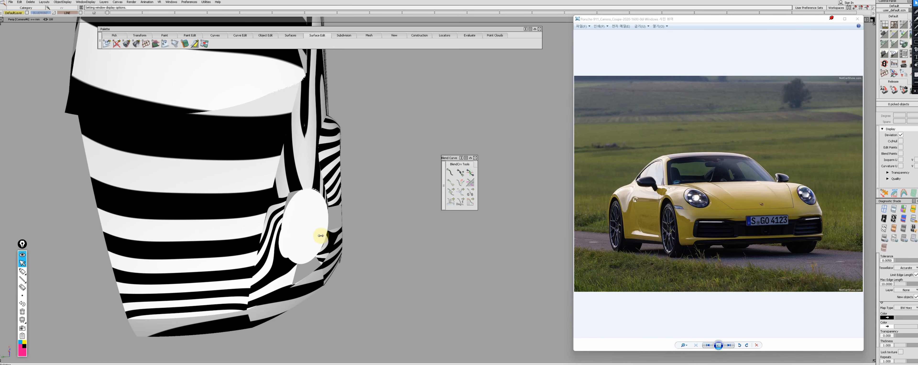
{"action": "right_click_drag", "start_coordinate": [321, 235], "coordinate": [292, 260], "text": "alt+shift"}
{"action": "left_click_drag", "start_coordinate": [293, 260], "coordinate": [277, 308], "text": "alt+shift"}
{"action": "middle_click_drag", "start_coordinate": [277, 308], "coordinate": [279, 310], "text": "alt+shift"}
{"action": "right_click_drag", "start_coordinate": [279, 309], "coordinate": [279, 303], "text": "alt+shift"}
{"action": "left_click_drag", "start_coordinate": [261, 283], "coordinate": [261, 292], "text": "alt+shift"}
{"action": "left_click", "coordinate": [277, 296]}
{"action": "right_click_drag", "start_coordinate": [287, 290], "coordinate": [287, 295], "text": "alt+shift"}
- Pick the interior CV rows of the lower rim patch and move them slightly along the surface normal
{"action": "left_click", "coordinate": [281, 284]}
{"action": "mouse_move", "coordinate": [285, 275]}
{"action": "left_mouse_down", "text": "ctrl+shift"}
{"action": "mouse_move", "coordinate": [287, 287]}
{"action": "mouse_move", "coordinate": [274, 281]}
{"action": "left_mouse_up", "text": "ctrl+shift"}
{"action": "left_click", "coordinate": [276, 273]}
{"action": "left_click", "coordinate": [247, 245]}
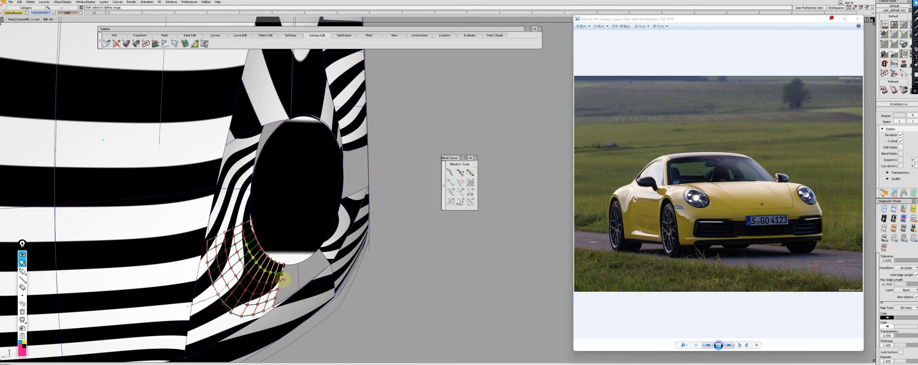
{"action": "left_click_drag", "start_coordinate": [295, 277], "coordinate": [290, 232], "text": "alt+shift"}
{"action": "mouse_move", "coordinate": [290, 232]}
{"action": "right_mouse_down", "text": "alt+shift"}
{"action": "mouse_move", "coordinate": [254, 256]}
{"action": "mouse_move", "coordinate": [323, 282]}
{"action": "right_mouse_up", "text": "alt+shift"}
{"action": "left_click", "coordinate": [251, 258]}
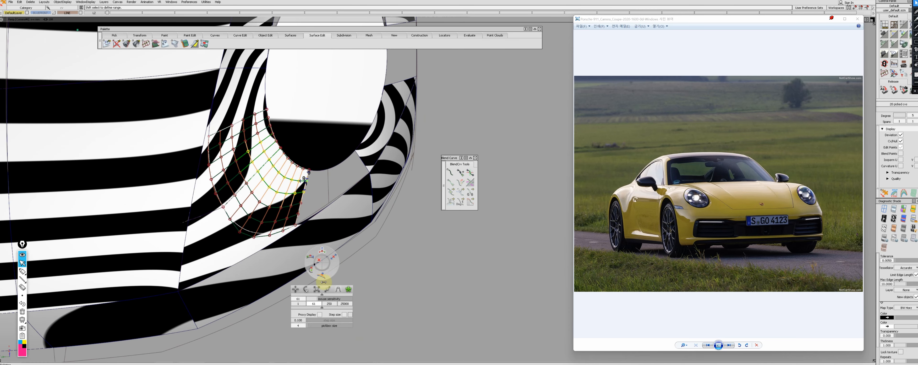
{"action": "left_click", "coordinate": [331, 304]}
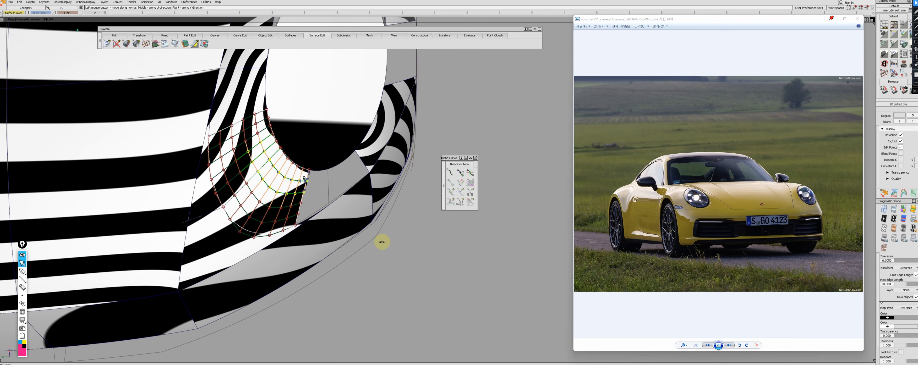
{"action": "left_click_drag", "start_coordinate": [382, 250], "coordinate": [385, 234], "text": "ctrl+shift"}
- Pick CVs of the body surface beneath the headlight and slide them along the surface's V direction
{"action": "right_click_drag", "start_coordinate": [287, 268], "coordinate": [330, 277], "text": "alt+shift"}
{"action": "left_click_drag", "start_coordinate": [330, 277], "coordinate": [332, 256], "text": "alt+shift"}
{"action": "mouse_move", "coordinate": [332, 256]}
{"action": "right_mouse_down", "text": "alt+shift"}
{"action": "mouse_move", "coordinate": [285, 230]}
{"action": "mouse_move", "coordinate": [283, 238]}
{"action": "right_mouse_up", "text": "alt+shift"}
{"action": "left_click", "coordinate": [290, 238]}
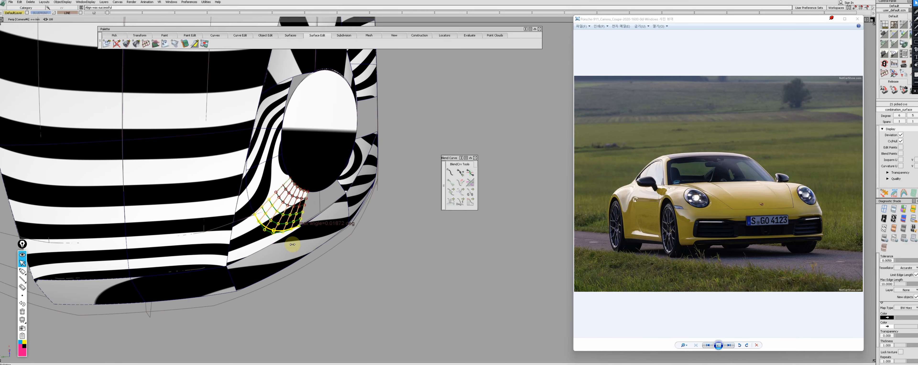
{"action": "left_click_drag", "start_coordinate": [290, 238], "coordinate": [307, 246], "text": "alt+shift"}
{"action": "right_click_drag", "start_coordinate": [308, 246], "coordinate": [239, 250], "text": "alt+shift"}
{"action": "left_click", "coordinate": [239, 250]}
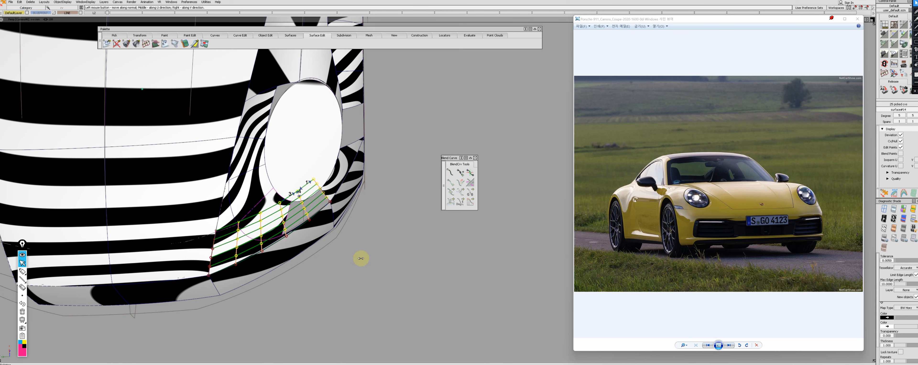
{"action": "key", "text": "Escape"}
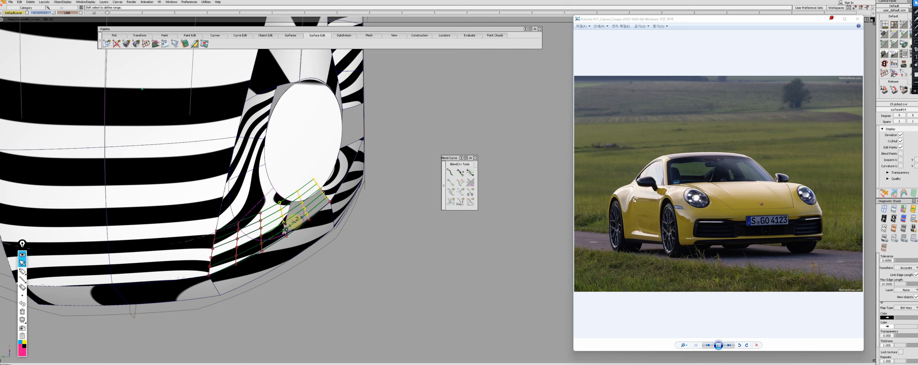
{"action": "right_click_drag", "start_coordinate": [268, 241], "coordinate": [330, 273], "text": "ctrl+shift"}
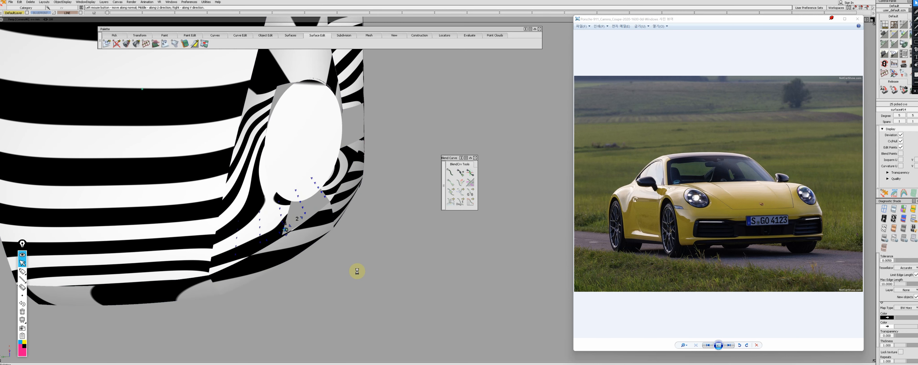
{"action": "right_click_drag", "start_coordinate": [345, 264], "coordinate": [320, 261], "text": "ctrl+shift"}
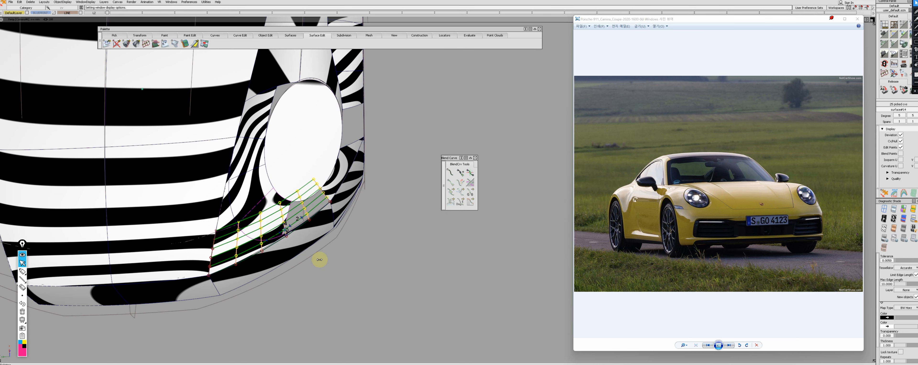
- Slide the CVs around the middle of that body surface along V to smooth its zebra stripes
{"action": "left_click_drag", "start_coordinate": [282, 222], "coordinate": [267, 232]}
{"action": "right_click_drag", "start_coordinate": [306, 214], "coordinate": [385, 249], "text": "ctrl+shift"}
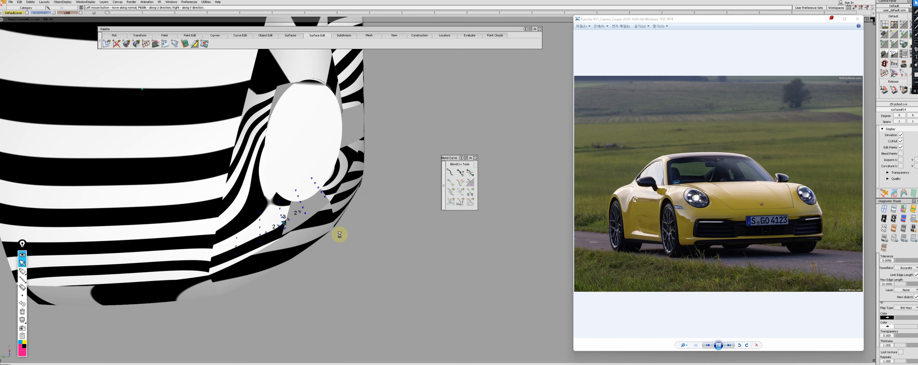
{"action": "right_click_drag", "start_coordinate": [355, 234], "coordinate": [275, 254], "text": "ctrl+shift"}
{"action": "left_click", "coordinate": [261, 243]}
{"action": "mouse_move", "coordinate": [352, 264]}
{"action": "right_mouse_down", "text": "ctrl+shift"}
{"action": "mouse_move", "coordinate": [361, 263]}
{"action": "mouse_move", "coordinate": [303, 246]}
{"action": "right_mouse_up", "text": "ctrl+shift"}
- Adjust the body surface's CVs at its wheel-side end along the V direction
{"action": "left_click", "coordinate": [284, 222]}
{"action": "right_click_drag", "start_coordinate": [285, 222], "coordinate": [365, 215], "text": "ctrl+shift"}
{"action": "left_click", "coordinate": [308, 210]}
{"action": "left_click", "coordinate": [327, 196]}
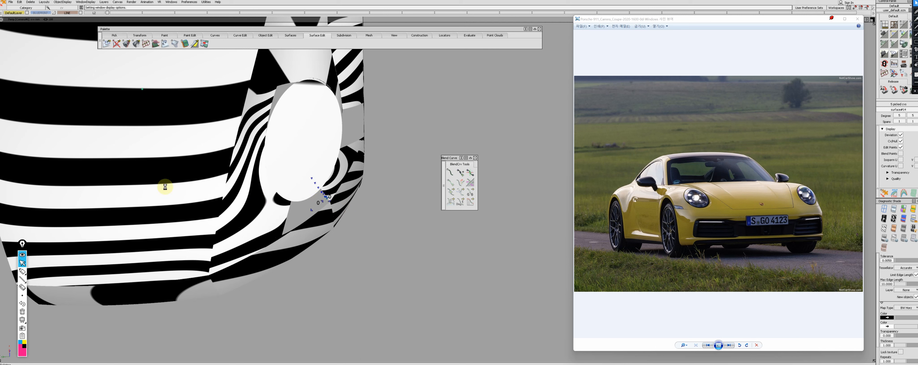
{"action": "right_click_drag", "start_coordinate": [361, 182], "coordinate": [344, 254], "text": "ctrl+shift"}
{"action": "left_click_drag", "start_coordinate": [345, 235], "coordinate": [351, 246], "text": "alt+shift"}
- Adjust single CVs on the body surface's upper edge, and nudge the lower rim patch's inner CVs along their normals
{"action": "left_click", "coordinate": [281, 203]}
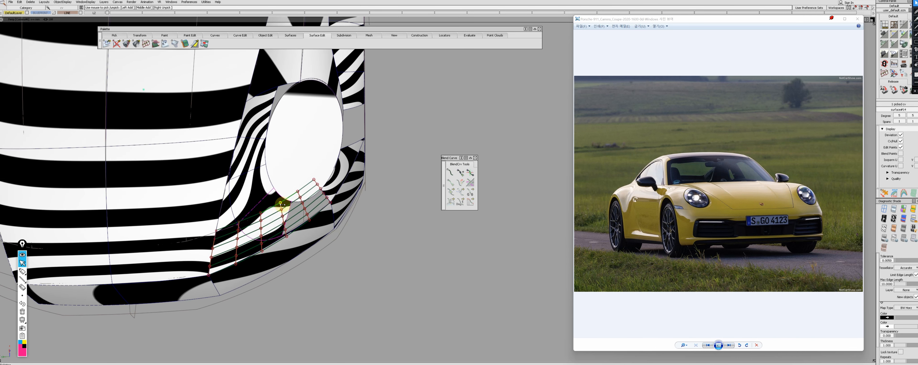
{"action": "right_click_drag", "start_coordinate": [282, 209], "coordinate": [328, 218], "text": "ctrl+shift"}
{"action": "left_click", "coordinate": [319, 188]}
{"action": "left_click", "coordinate": [263, 221]}
{"action": "left_click", "coordinate": [289, 214]}
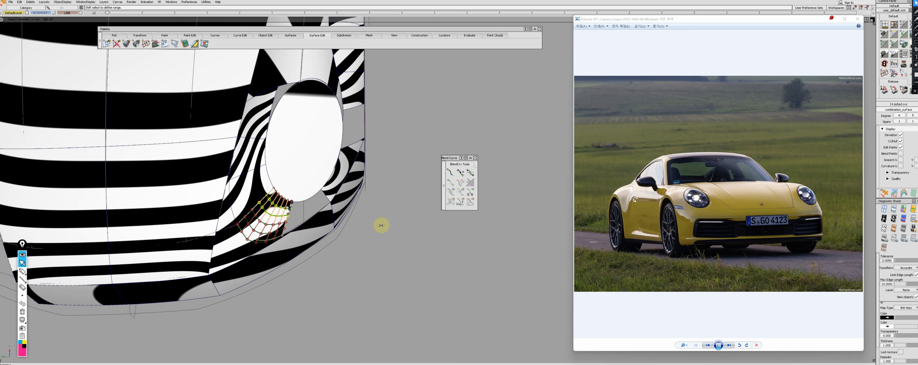
{"action": "left_click", "coordinate": [287, 214]}
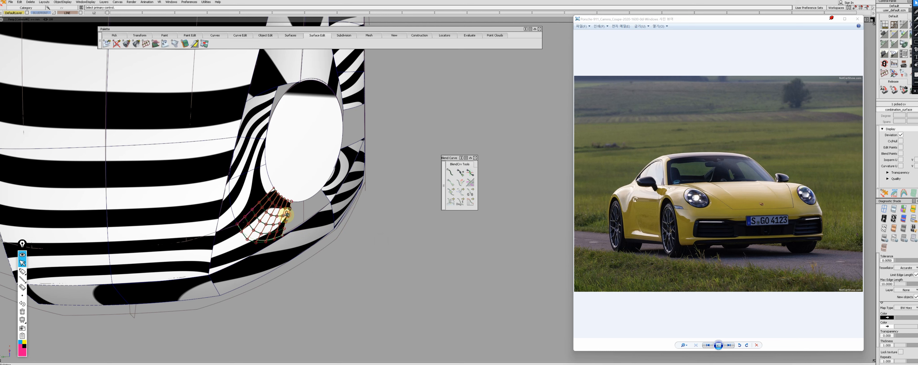
{"action": "left_click_drag", "start_coordinate": [370, 237], "coordinate": [370, 236], "text": "ctrl+shift"}
{"action": "left_click_drag", "start_coordinate": [367, 237], "coordinate": [349, 245], "text": "alt+shift"}
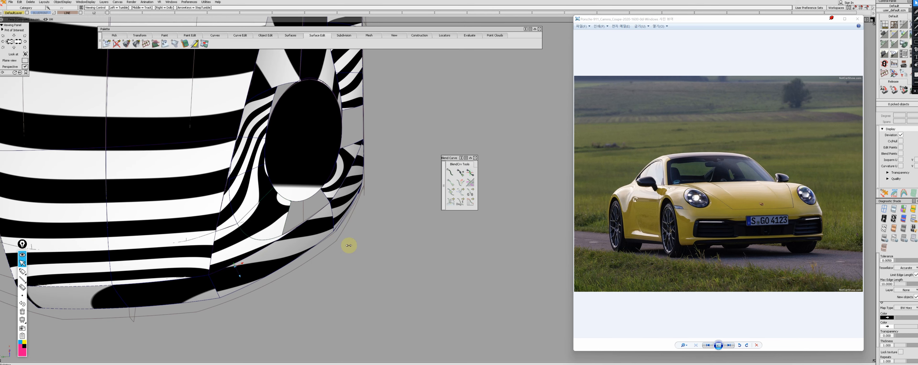
- Realign the lower rim patch to the upper rim patch with Curvature continuity and 1 extra CV row
{"action": "left_click", "coordinate": [256, 206]}
{"action": "key", "text": "Return"}
{"action": "left_click_drag", "start_coordinate": [271, 224], "coordinate": [273, 225], "text": "alt+shift"}
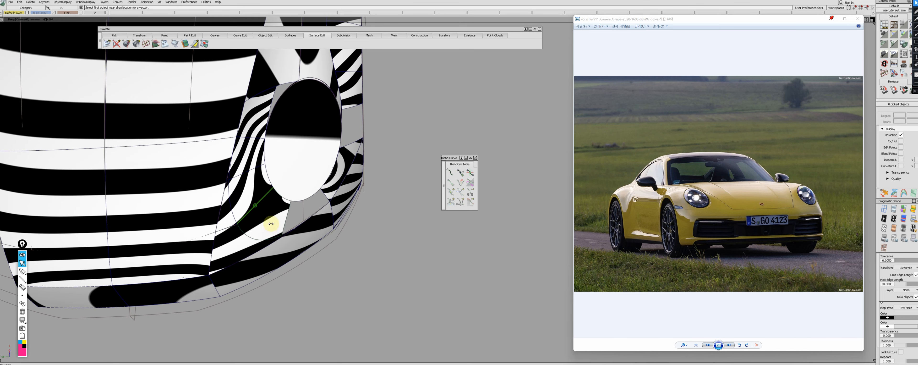
{"action": "left_click", "coordinate": [256, 206]}
{"action": "left_click", "coordinate": [399, 227]}
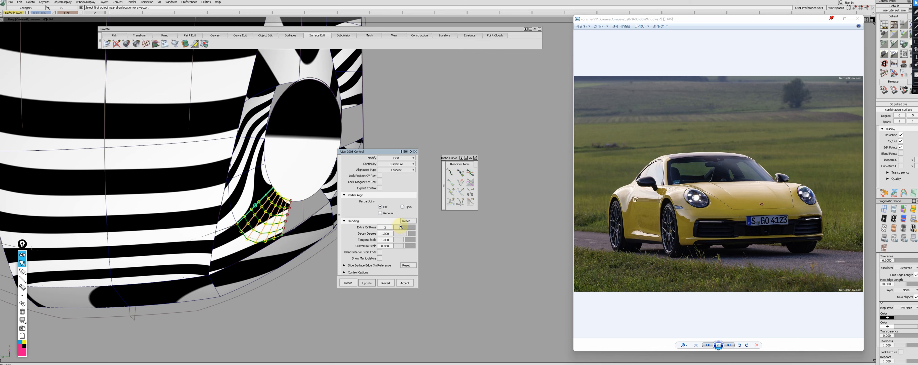
{"action": "key", "text": "ctrl+z"}
- Slide a small group of CVs near the lower rim patch's free end along the V direction
{"action": "right_click_drag", "start_coordinate": [337, 229], "coordinate": [286, 236], "text": "alt+shift"}
{"action": "left_click_drag", "start_coordinate": [286, 235], "coordinate": [257, 239], "text": "alt+shift"}
{"action": "right_click_drag", "start_coordinate": [257, 239], "coordinate": [279, 234], "text": "alt+shift"}
{"action": "left_click_drag", "start_coordinate": [279, 234], "coordinate": [272, 235], "text": "ctrl+shift"}
{"action": "left_click", "coordinate": [265, 235]}
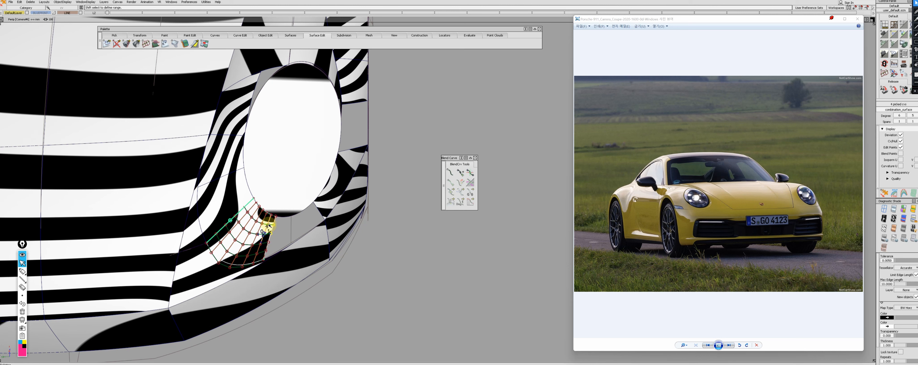
{"action": "right_click_drag", "start_coordinate": [278, 242], "coordinate": [370, 279], "text": "ctrl+shift"}
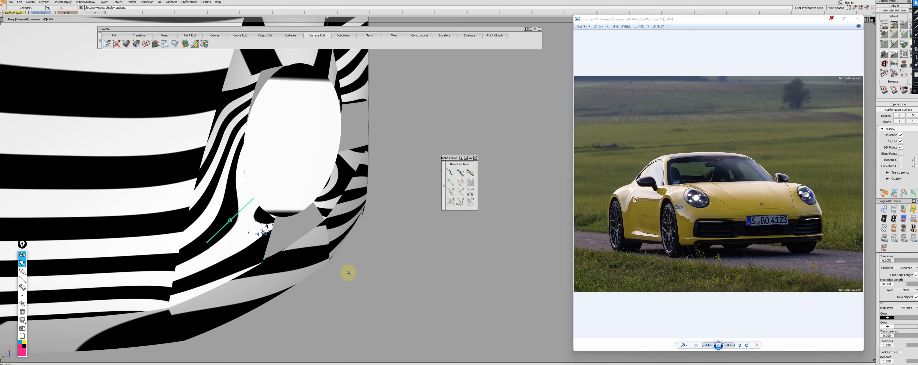
{"action": "key", "text": "alt+t"}
- Move the neighbouring CVs at the lower rim patch's free end along the surface normal
{"action": "left_click_drag", "start_coordinate": [280, 226], "coordinate": [269, 227], "text": "ctrl+shift"}
{"action": "left_click", "coordinate": [268, 226]}
{"action": "key", "text": "alt+t"}
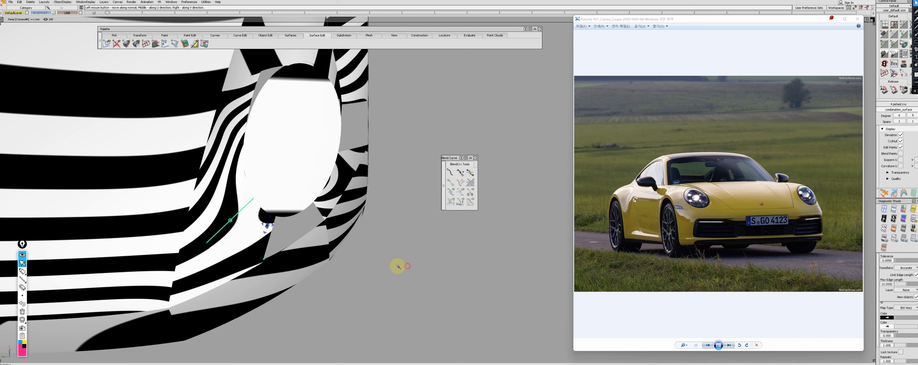
{"action": "key", "text": "alt+t"}
{"action": "left_click_drag", "start_coordinate": [410, 266], "coordinate": [410, 283], "text": "ctrl+shift"}
{"action": "left_click_drag", "start_coordinate": [406, 271], "coordinate": [364, 254], "text": "alt+shift"}
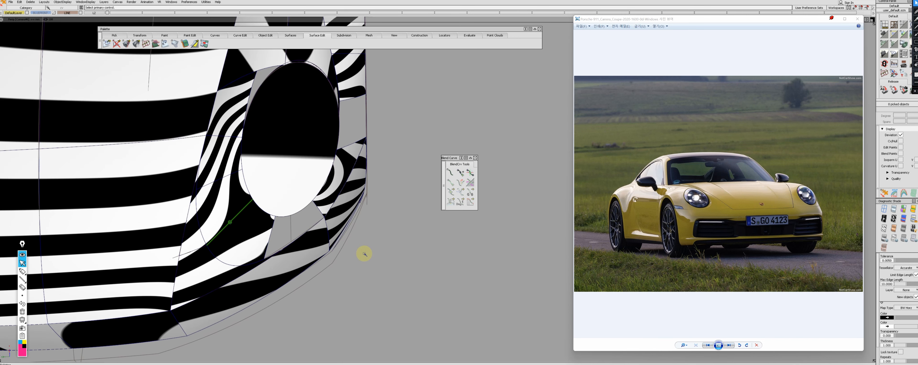
- Realign the lower rim patch's outer edge with Edge alignment and G2 continuity, adjusting its extra CV rows
{"action": "left_click", "coordinate": [240, 266]}
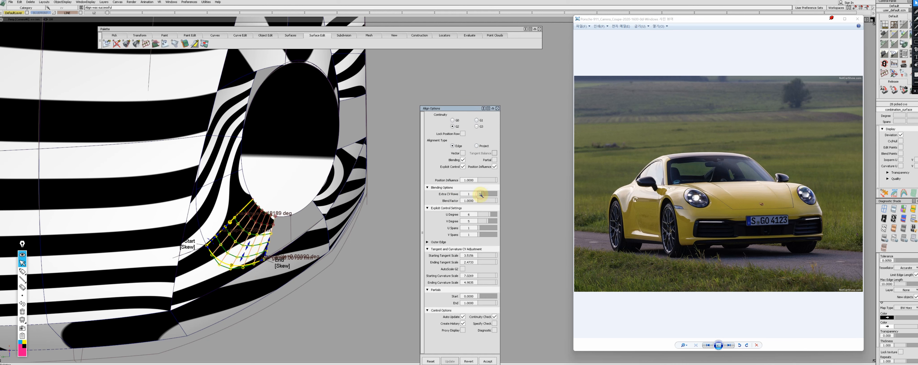
{"action": "left_click_drag", "start_coordinate": [254, 272], "coordinate": [364, 278], "text": "alt+shift"}
- Pick CVs across the body surface beneath the headlight and shift them to even out its zebra stripes
{"action": "left_click", "coordinate": [262, 272]}
{"action": "left_click", "coordinate": [268, 253]}
{"action": "left_click", "coordinate": [261, 218], "text": "shift"}
{"action": "key", "text": "alt+t"}
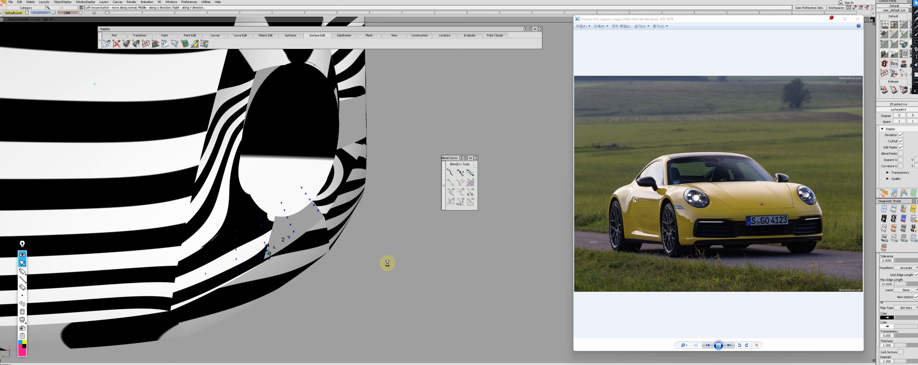
{"action": "key", "text": "alt+t"}
{"action": "left_click_drag", "start_coordinate": [410, 258], "coordinate": [231, 236], "text": "ctrl+shift"}
{"action": "key", "text": "alt+t"}
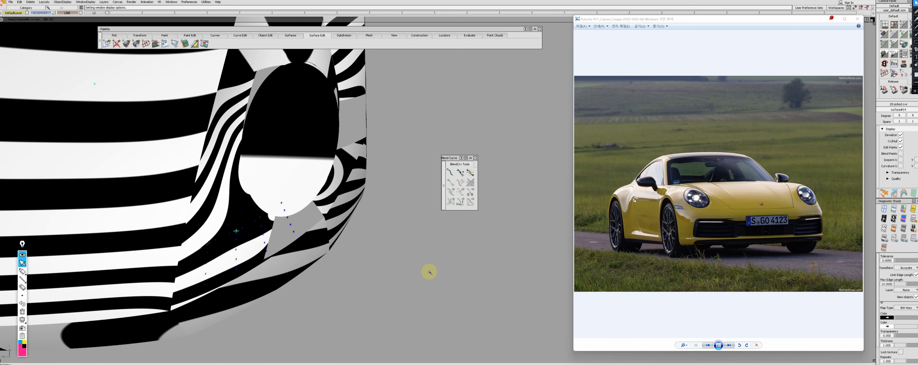
{"action": "key", "text": "alt+t"}
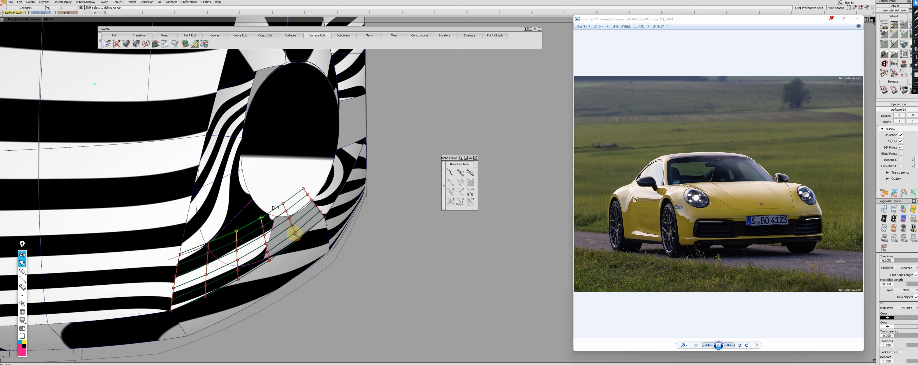
- Fine-tune the body surface's CVs where it meets the free end of the lower rim patch
{"action": "key", "text": "alt+t"}
{"action": "key", "text": "alt+t"}
{"action": "left_click", "coordinate": [266, 244]}
{"action": "key", "text": "alt+t"}
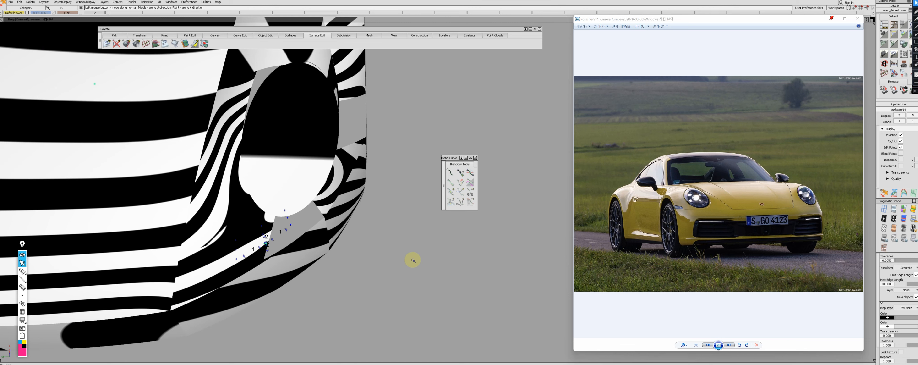
{"action": "key", "text": "alt+t"}
{"action": "left_click_drag", "start_coordinate": [416, 258], "coordinate": [396, 243], "text": "alt+shift"}
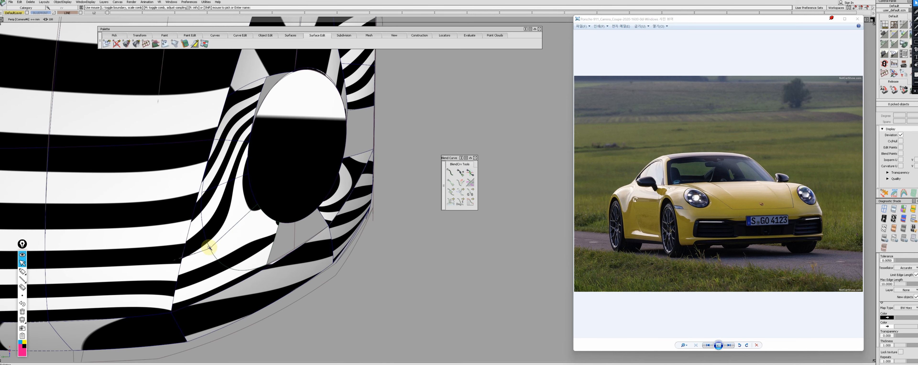
- Isolate the trimmed body surface and try realigning the rim patch to it with a different Position Influence
{"action": "left_click_drag", "start_coordinate": [217, 235], "coordinate": [203, 267], "text": "ctrl+shift"}
{"action": "left_click", "coordinate": [203, 266]}
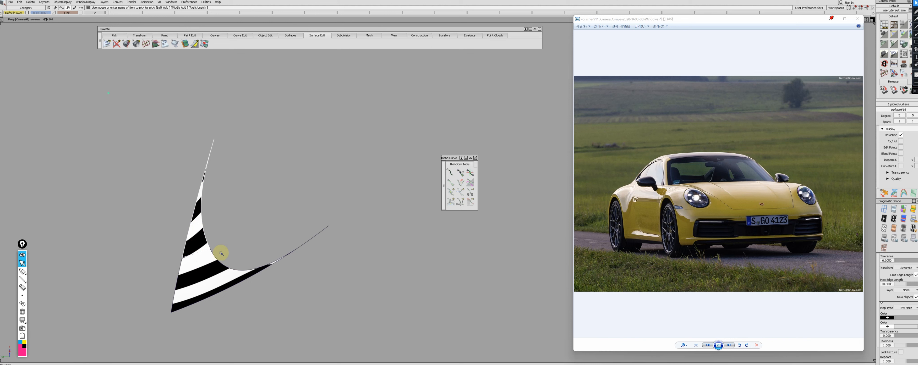
{"action": "key", "text": "ctrl+z"}
{"action": "key", "text": "a"}
{"action": "left_click", "coordinate": [218, 245]}
{"action": "left_click", "coordinate": [222, 246]}
{"action": "left_click", "coordinate": [488, 181]}
{"action": "left_click_drag", "start_coordinate": [487, 181], "coordinate": [391, 170]}
{"action": "key", "text": "ctrl+z"}
{"action": "key", "text": "ctrl+z"}
{"action": "key", "text": "ctrl+z"}
- Realign the upper rim patch's outer edge to the body surface with Project alignment, G2 continuity and 2 extra CV rows
{"action": "key", "text": "a"}
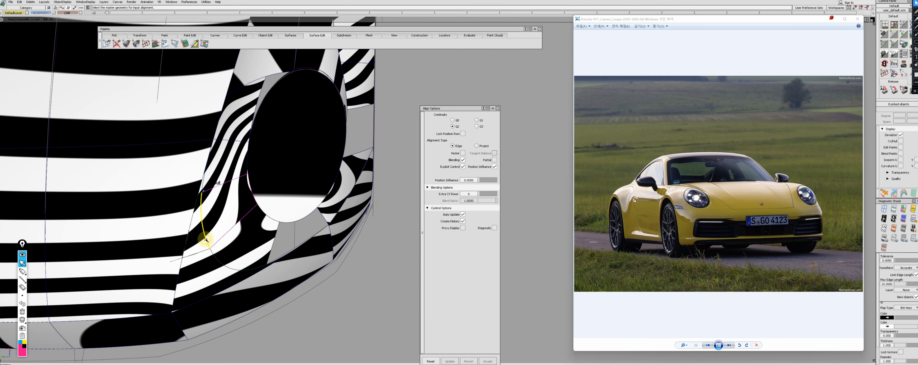
{"action": "left_click", "coordinate": [206, 239]}
{"action": "left_click", "coordinate": [481, 195]}
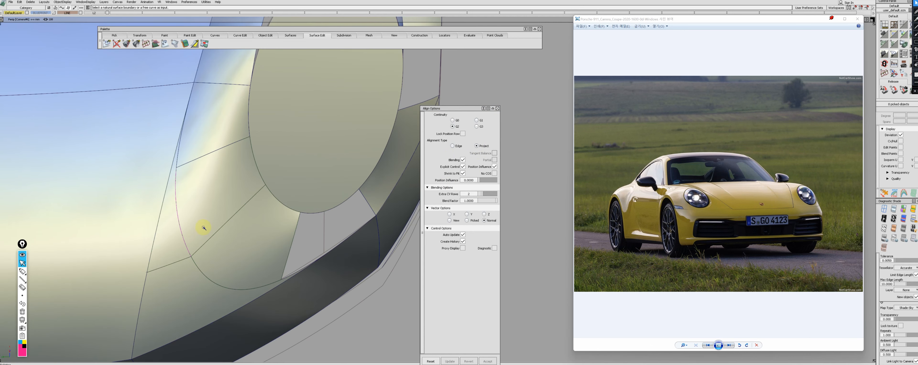
{"action": "left_click_drag", "start_coordinate": [221, 221], "coordinate": [186, 189], "text": "alt+shift"}
{"action": "left_click", "coordinate": [178, 211]}
{"action": "key", "text": "Return"}
{"action": "left_click", "coordinate": [176, 215]}
{"action": "right_click_drag", "start_coordinate": [176, 215], "coordinate": [271, 235], "text": "alt+shift"}
{"action": "left_click", "coordinate": [253, 210]}
{"action": "key", "text": "Delete"}
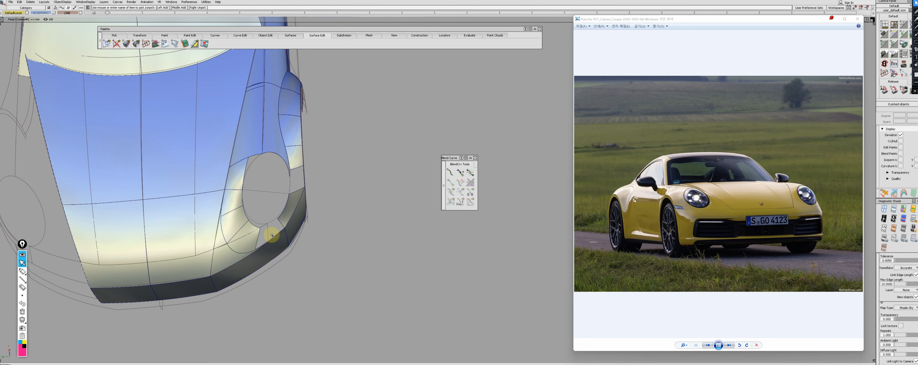
- Examine the sky-shaded reflections over the hood and the transition patches around the headlight
{"action": "left_click_drag", "start_coordinate": [272, 235], "coordinate": [262, 216], "text": "alt+shift"}
{"action": "left_click_drag", "start_coordinate": [249, 124], "coordinate": [303, 141], "text": "alt+shift"}
{"action": "left_click_drag", "start_coordinate": [255, 260], "coordinate": [253, 273], "text": "alt+shift"}
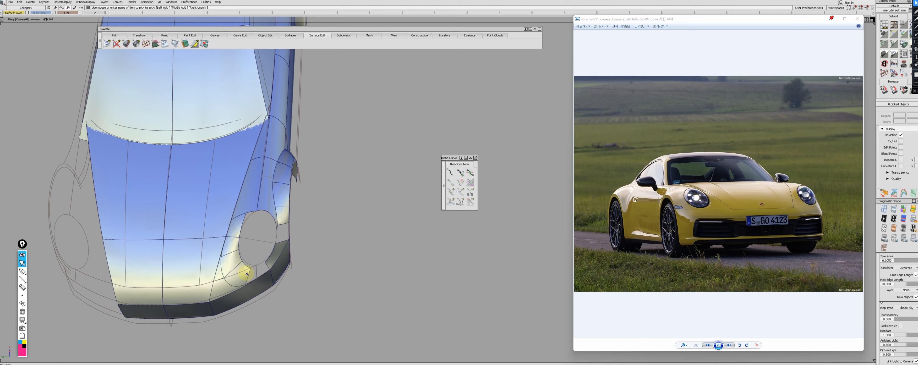
{"action": "left_click_drag", "start_coordinate": [241, 250], "coordinate": [182, 266], "text": "alt+shift"}
{"action": "right_click_drag", "start_coordinate": [249, 243], "coordinate": [295, 248], "text": "alt+shift"}
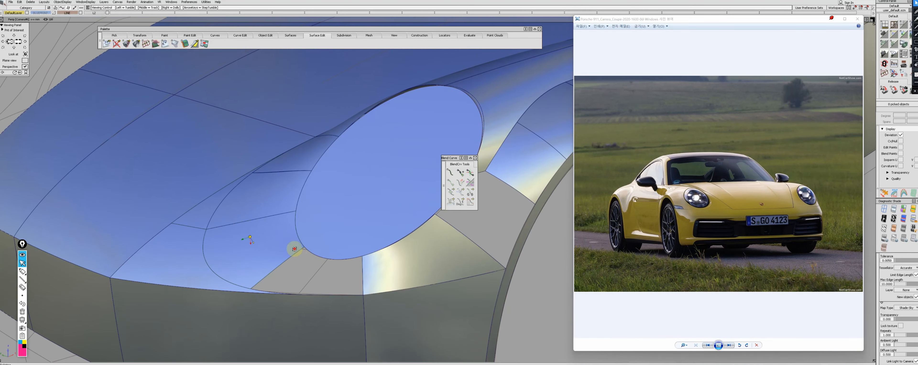
- Examine the lower rim patch and the adjoining bumper surface beneath the headlight from several angles
{"action": "left_click_drag", "start_coordinate": [295, 248], "coordinate": [263, 273], "text": "alt+shift"}
{"action": "left_click", "coordinate": [262, 272]}
{"action": "left_click", "coordinate": [360, 239]}
{"action": "left_click_drag", "start_coordinate": [360, 239], "coordinate": [233, 324], "text": "alt+shift"}
{"action": "left_click", "coordinate": [233, 324]}
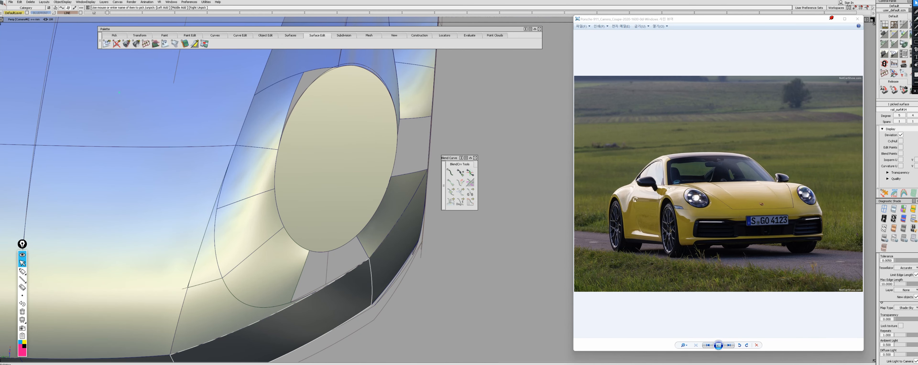
{"action": "left_click_drag", "start_coordinate": [205, 256], "coordinate": [27, 112], "text": "alt+shift"}
{"action": "right_click_drag", "start_coordinate": [27, 112], "coordinate": [329, 248], "text": "alt+shift"}
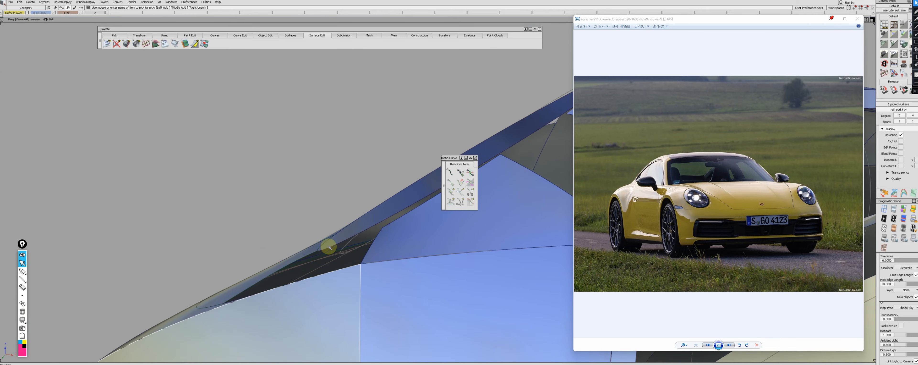
{"action": "mouse_move", "coordinate": [262, 278]}
{"action": "left_mouse_down", "text": "alt+shift"}
{"action": "mouse_move", "coordinate": [293, 280]}
{"action": "mouse_move", "coordinate": [268, 289]}
{"action": "mouse_move", "coordinate": [298, 279]}
{"action": "mouse_move", "coordinate": [272, 280]}
{"action": "left_mouse_up", "text": "alt+shift"}
{"action": "left_click", "coordinate": [268, 289]}
{"action": "left_click_drag", "start_coordinate": [272, 282], "coordinate": [314, 303], "text": "alt+shift"}
{"action": "middle_click_drag", "start_coordinate": [314, 304], "coordinate": [296, 222], "text": "alt+shift"}
{"action": "left_click", "coordinate": [280, 335]}
{"action": "left_click_drag", "start_coordinate": [357, 182], "coordinate": [246, 256], "text": "alt+shift"}
- Try Edge instead of Project alignment on the lower rim patch and check its control points
{"action": "left_click", "coordinate": [246, 256]}
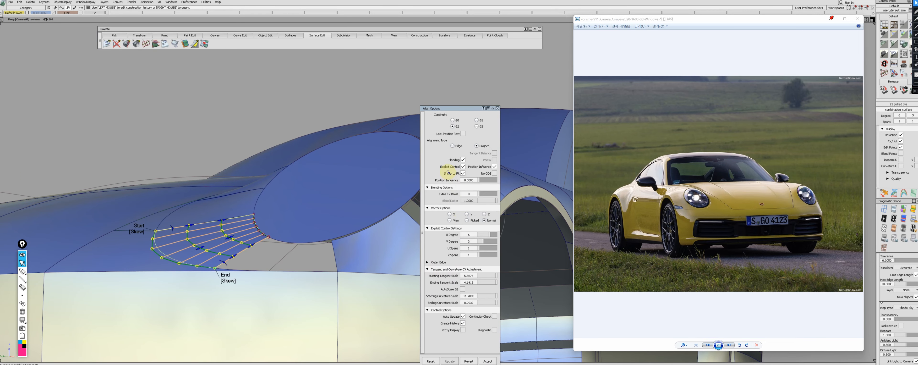
{"action": "left_click", "coordinate": [459, 147]}
{"action": "left_click", "coordinate": [477, 146]}
{"action": "left_click_drag", "start_coordinate": [356, 228], "coordinate": [250, 267], "text": "alt+shift"}
{"action": "key", "text": "ctrl+m"}
{"action": "key", "text": "ctrl+m"}
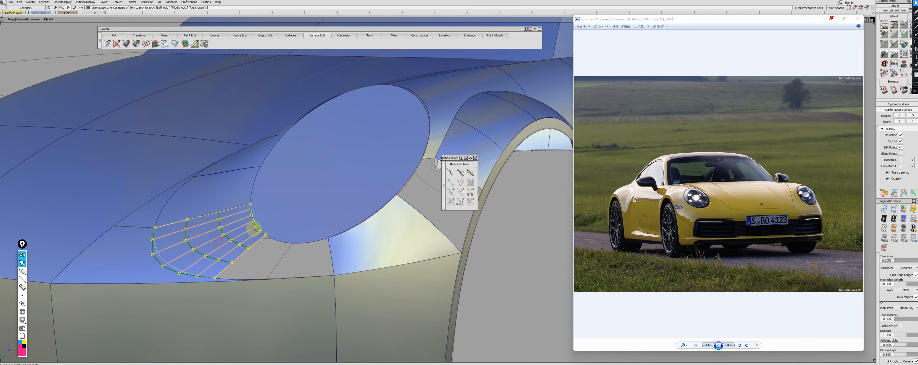
- Delete the lower rim patches between the headlight disc and the body surface
{"action": "left_click", "coordinate": [257, 227]}
{"action": "right_click_drag", "start_coordinate": [157, 274], "coordinate": [160, 264], "text": "ctrl+shift"}
{"action": "left_click_drag", "start_coordinate": [159, 263], "coordinate": [242, 198], "text": "alt+shift"}
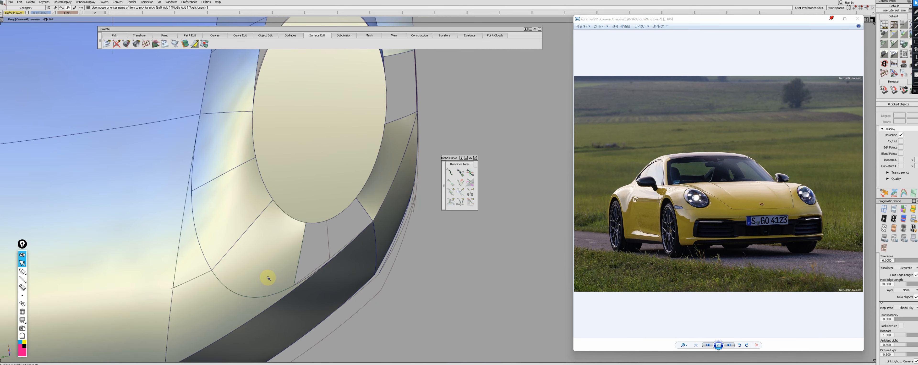
{"action": "right_click_drag", "start_coordinate": [347, 278], "coordinate": [276, 258], "text": "alt+shift"}
{"action": "left_click_drag", "start_coordinate": [264, 250], "coordinate": [282, 280]}
{"action": "key", "text": "Delete"}
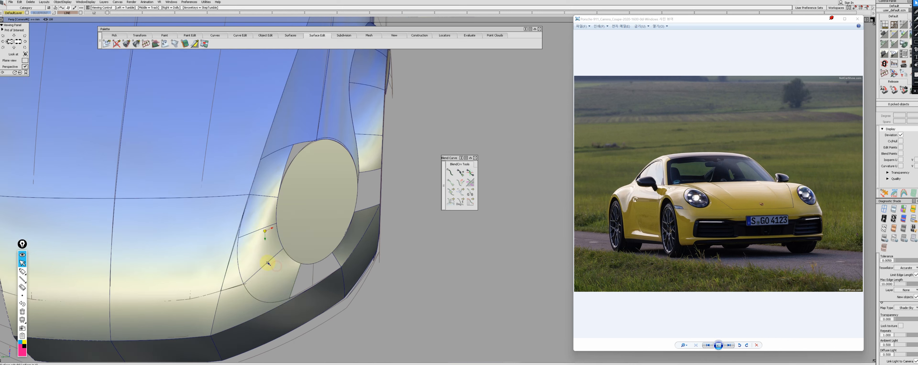
{"action": "key", "text": "Return"}
- Isolate the two trimmed body surfaces and the headlight disc in the top view
{"action": "left_click_drag", "start_coordinate": [300, 329], "coordinate": [240, 225], "text": "ctrl+shift"}
{"action": "mouse_move", "coordinate": [312, 297]}
{"action": "left_mouse_down", "text": "alt+shift"}
{"action": "mouse_move", "coordinate": [381, 322]}
{"action": "mouse_move", "coordinate": [299, 211]}
{"action": "left_mouse_up", "text": "alt+shift"}
{"action": "left_click_drag", "start_coordinate": [337, 244], "coordinate": [287, 283], "text": "ctrl+shift"}
{"action": "left_click_drag", "start_coordinate": [344, 311], "coordinate": [305, 274], "text": "ctrl+shift"}
{"action": "key", "text": "F5"}
{"action": "left_click", "coordinate": [223, 172]}
{"action": "left_click", "coordinate": [152, 107]}
{"action": "left_click", "coordinate": [163, 98]}
{"action": "key", "text": "alt+h"}
{"action": "left_click_drag", "start_coordinate": [189, 104], "coordinate": [152, 117], "text": "ctrl+shift"}
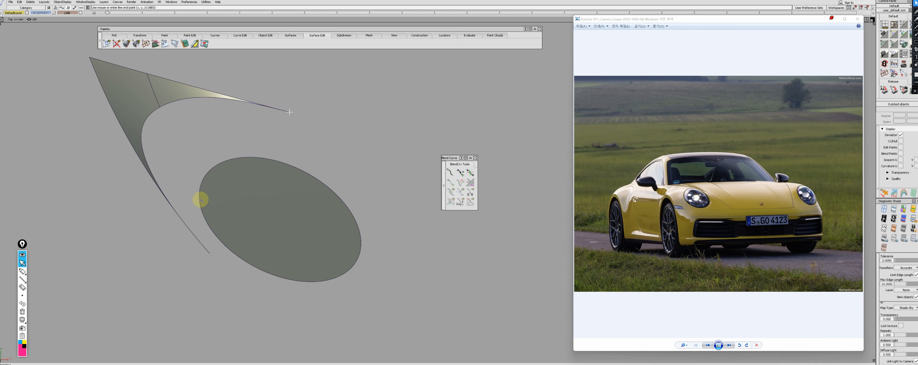
- Try to build a guide curve across the body opening from a straight line and a duplicated upper edge
{"action": "left_click", "coordinate": [157, 187]}
{"action": "left_click", "coordinate": [261, 130]}
{"action": "left_click", "coordinate": [248, 103]}
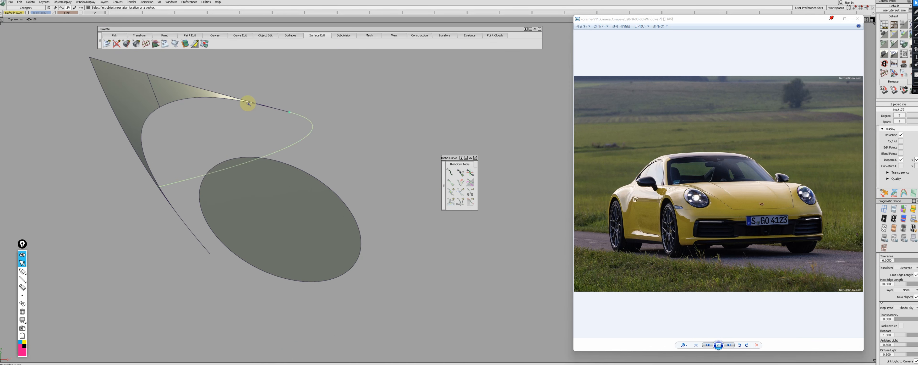
{"action": "left_click", "coordinate": [299, 140]}
{"action": "left_click", "coordinate": [385, 283]}
{"action": "left_click", "coordinate": [245, 101]}
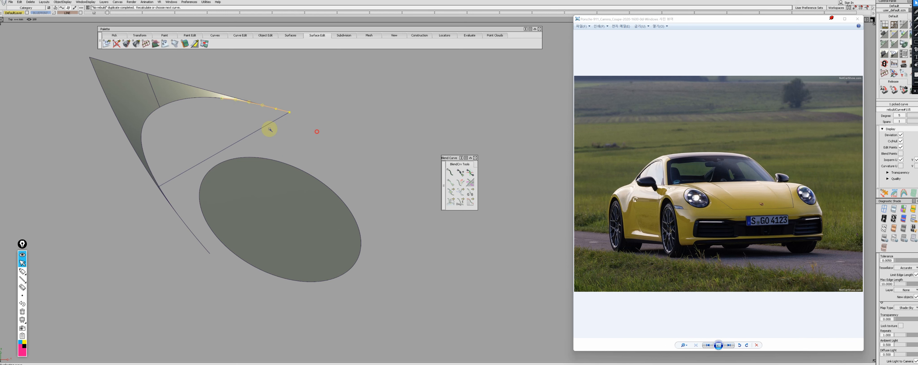
{"action": "key", "text": "alt+h"}
{"action": "left_click", "coordinate": [282, 113]}
{"action": "key", "text": "Delete"}
{"action": "key", "text": "Return"}
- Build a new rounded trim curve between the upper and front edges of the body surfaces around the headlight
{"action": "left_click", "coordinate": [286, 115]}
{"action": "left_click", "coordinate": [297, 114]}
{"action": "left_click", "coordinate": [188, 107]}
{"action": "key", "text": "alt+h"}
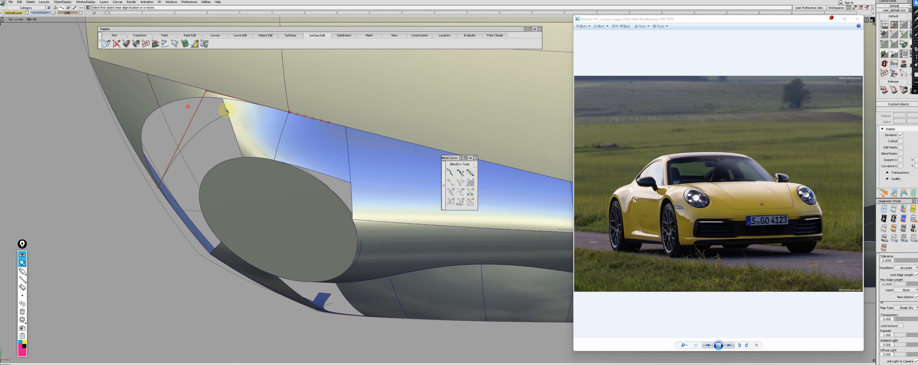
{"action": "mouse_move", "coordinate": [214, 116]}
{"action": "left_mouse_down"}
{"action": "mouse_move", "coordinate": [137, 103]}
{"action": "mouse_move", "coordinate": [157, 111]}
{"action": "left_mouse_up"}
{"action": "left_click_drag", "start_coordinate": [121, 173], "coordinate": [149, 179], "text": "ctrl+shift"}
{"action": "left_click", "coordinate": [161, 187]}
{"action": "left_click_drag", "start_coordinate": [95, 84], "coordinate": [274, 168], "text": "ctrl+shift"}
{"action": "left_click_drag", "start_coordinate": [147, 194], "coordinate": [150, 196]}
{"action": "middle_click_drag", "start_coordinate": [149, 196], "coordinate": [147, 196]}
{"action": "left_click_drag", "start_coordinate": [276, 164], "coordinate": [213, 181], "text": "ctrl+shift"}
- Undo the last changes made while fitting the new trim curve to the body surfaces
{"action": "left_click_drag", "start_coordinate": [192, 105], "coordinate": [151, 111]}
{"action": "key", "text": "ctrl+z"}
{"action": "key", "text": "ctrl+z"}
{"action": "key", "text": "ctrl+z"}
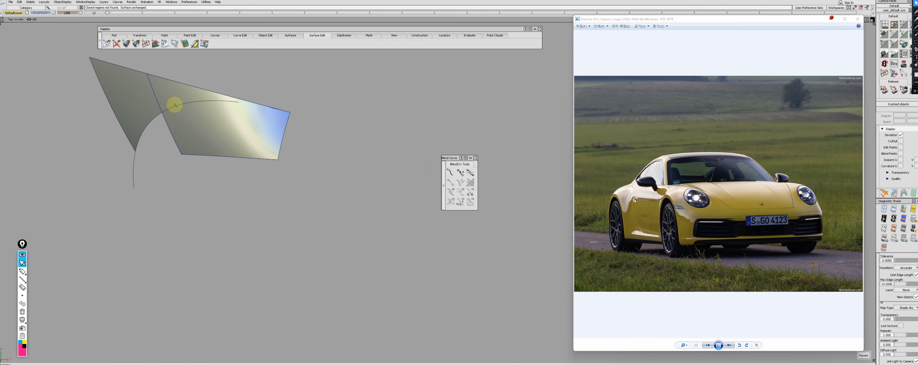
- Split the headlight disc along a diagonal line in the perspective view and hide its upper piece
{"action": "key", "text": "F8"}
{"action": "mouse_move", "coordinate": [286, 191]}
{"action": "left_mouse_down", "text": "alt+shift"}
{"action": "mouse_move", "coordinate": [274, 178]}
{"action": "mouse_move", "coordinate": [292, 201]}
{"action": "left_mouse_up", "text": "alt+shift"}
{"action": "left_click", "coordinate": [262, 195]}
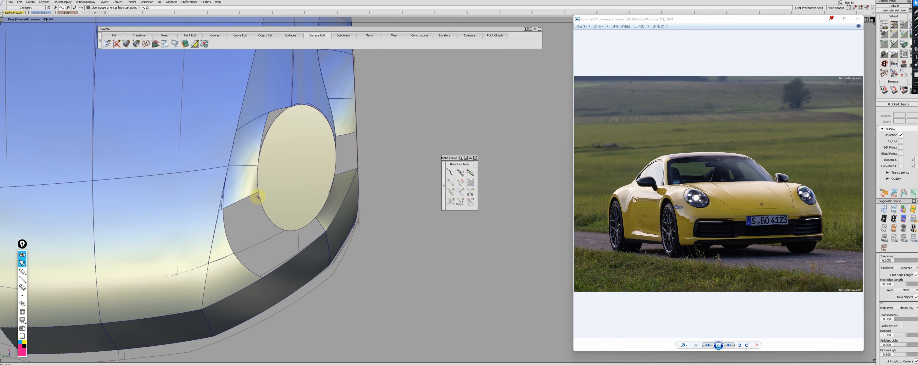
{"action": "key", "text": "Return"}
{"action": "left_click", "coordinate": [312, 218]}
{"action": "key", "text": "Return"}
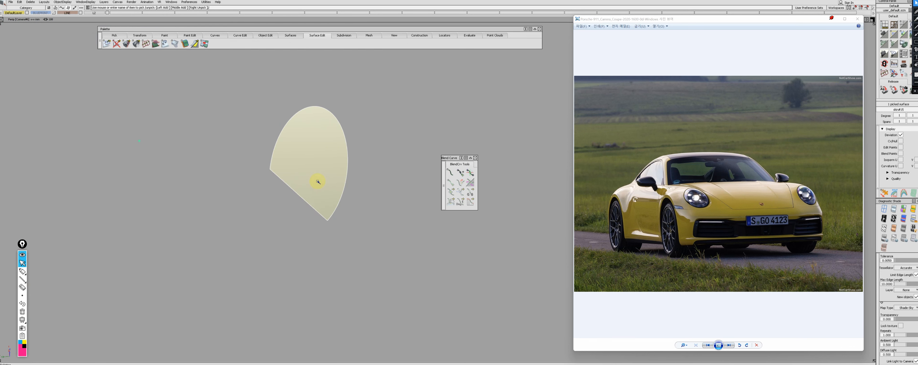
{"action": "left_click", "coordinate": [318, 180]}
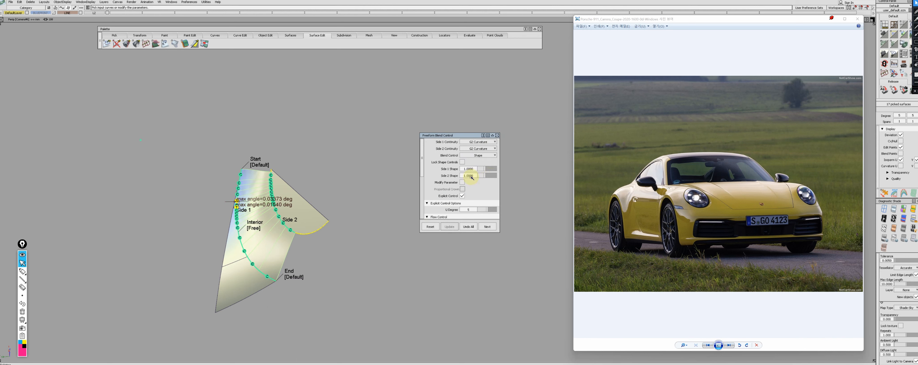
- Create a freeform blend from the body curve to the headlight disc with G2 curvature on side 1 and G0 position on side 2
{"action": "left_click_drag", "start_coordinate": [484, 143], "coordinate": [481, 160]}
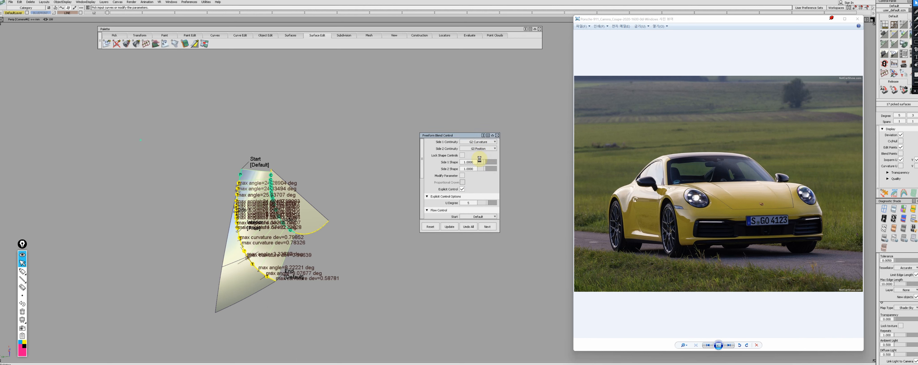
{"action": "left_click_drag", "start_coordinate": [266, 195], "coordinate": [285, 221], "text": "ctrl+shift"}
{"action": "left_click_drag", "start_coordinate": [309, 246], "coordinate": [302, 261], "text": "alt+shift"}
{"action": "key", "text": "alt+t"}
{"action": "key", "text": "alt+t"}
{"action": "left_click", "coordinate": [258, 223]}
- Duplicate curves from the multi-span blend surface and rebuild it as an upper and a lower rim patch
{"action": "mouse_move", "coordinate": [301, 260]}
{"action": "left_mouse_down", "text": "alt+shift"}
{"action": "mouse_move", "coordinate": [300, 238]}
{"action": "mouse_move", "coordinate": [294, 270]}
{"action": "left_mouse_up", "text": "alt+shift"}
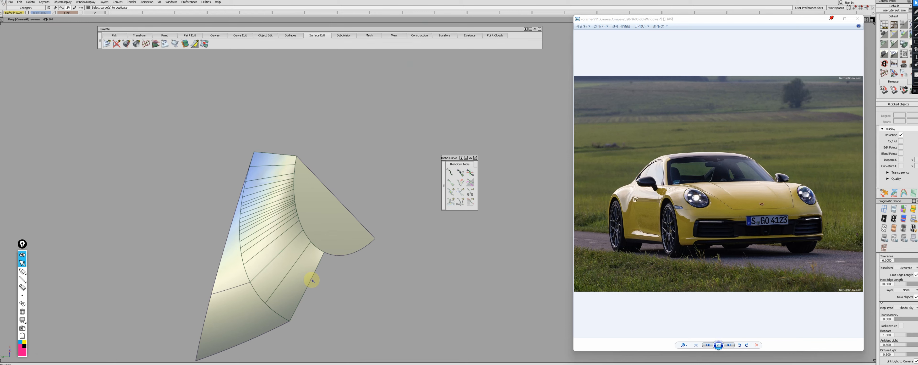
{"action": "key", "text": "alt+v"}
{"action": "left_click", "coordinate": [306, 266]}
{"action": "key", "text": "alt+h"}
{"action": "left_click_drag", "start_coordinate": [296, 259], "coordinate": [268, 269], "text": "ctrl+shift"}
{"action": "key", "text": "alt+v"}
{"action": "middle_click_drag", "start_coordinate": [300, 291], "coordinate": [312, 205], "text": "alt+shift"}
{"action": "left_click", "coordinate": [311, 206]}
{"action": "key", "text": "alt+h"}
{"action": "left_click_drag", "start_coordinate": [312, 205], "coordinate": [268, 166], "text": "ctrl+shift"}
{"action": "key", "text": "alt+v"}
{"action": "left_click_drag", "start_coordinate": [361, 238], "coordinate": [367, 274], "text": "alt+shift"}
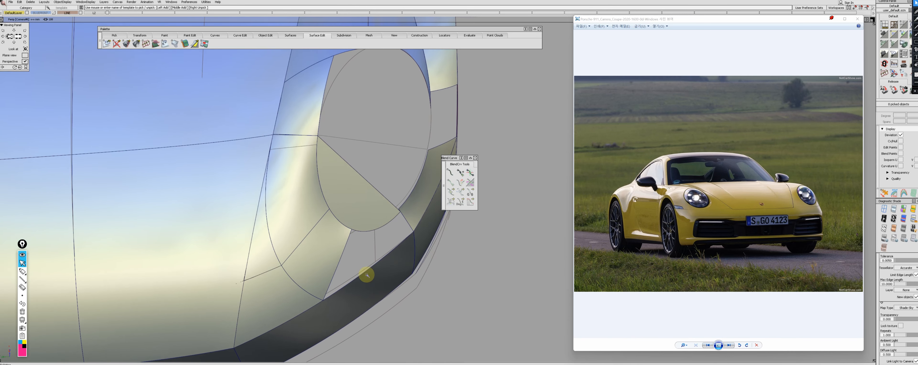
- Align both rim patches to the body surface with Project alignment, G2 continuity and 2 extra CV rows
{"action": "left_click", "coordinate": [308, 291]}
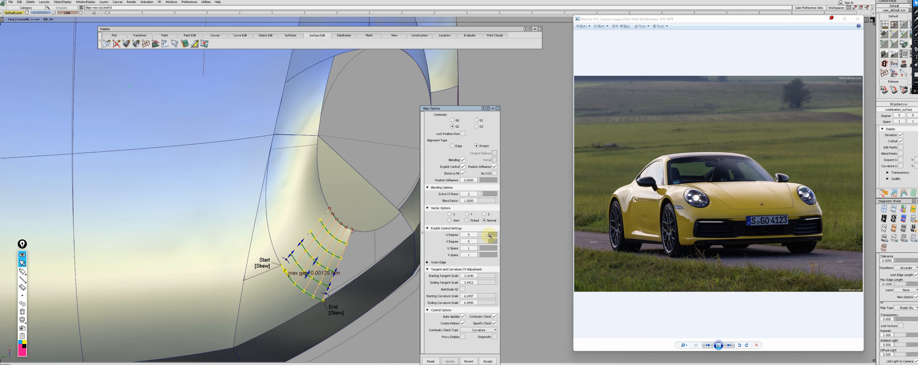
{"action": "left_click", "coordinate": [276, 252]}
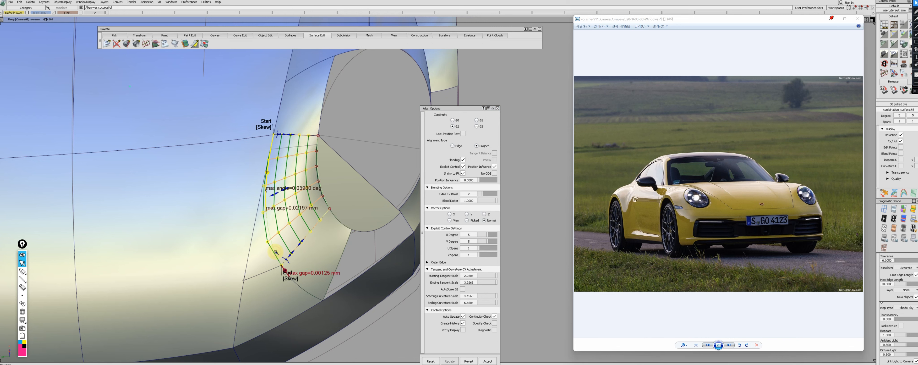
{"action": "left_click", "coordinate": [489, 236]}
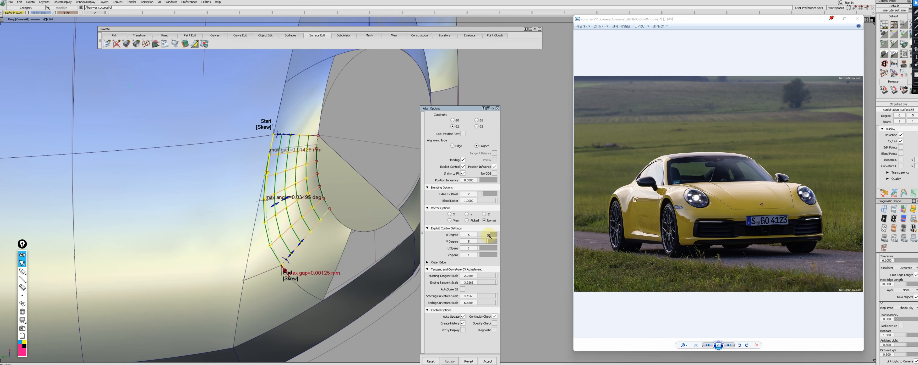
{"action": "left_click", "coordinate": [271, 264]}
- Isolate the two rim patches with their adjoining body surfaces and remove their alignment history
{"action": "key", "text": "alt+h"}
{"action": "left_click", "coordinate": [308, 292]}
{"action": "left_click", "coordinate": [287, 266]}
{"action": "left_click", "coordinate": [281, 285]}
{"action": "left_click", "coordinate": [271, 255]}
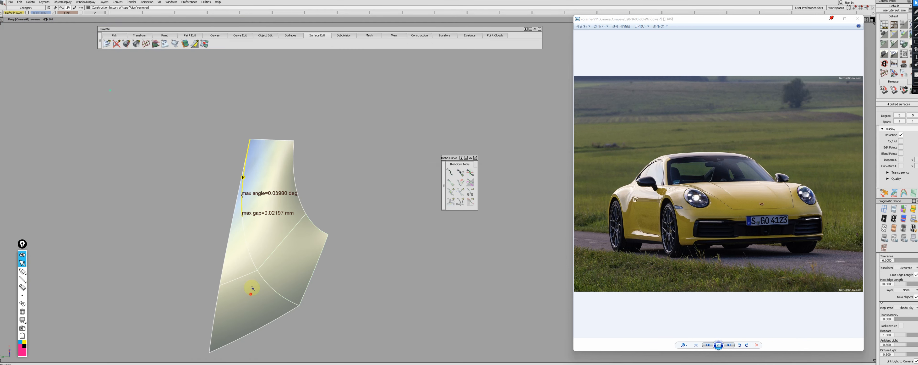
{"action": "left_click_drag", "start_coordinate": [252, 288], "coordinate": [285, 271], "text": "alt+shift"}
- Shorten the upper rim patch to leave a gap above the lower one and realign it to the body with G2 continuity
{"action": "left_click", "coordinate": [253, 219]}
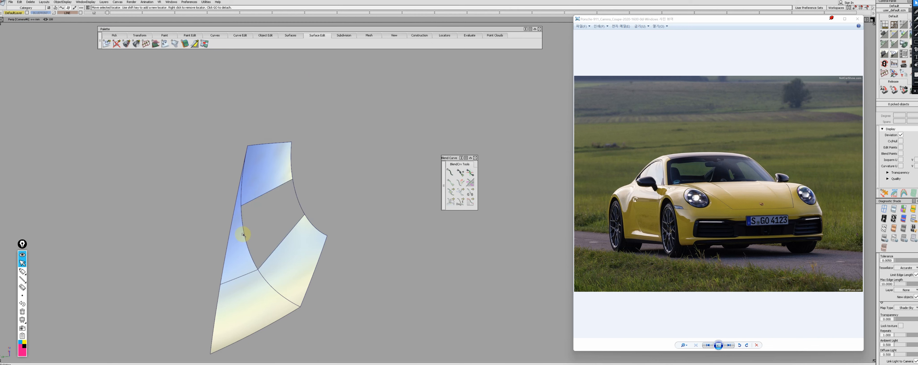
{"action": "left_click", "coordinate": [244, 233]}
{"action": "left_click", "coordinate": [241, 191]}
{"action": "left_click", "coordinate": [233, 203]}
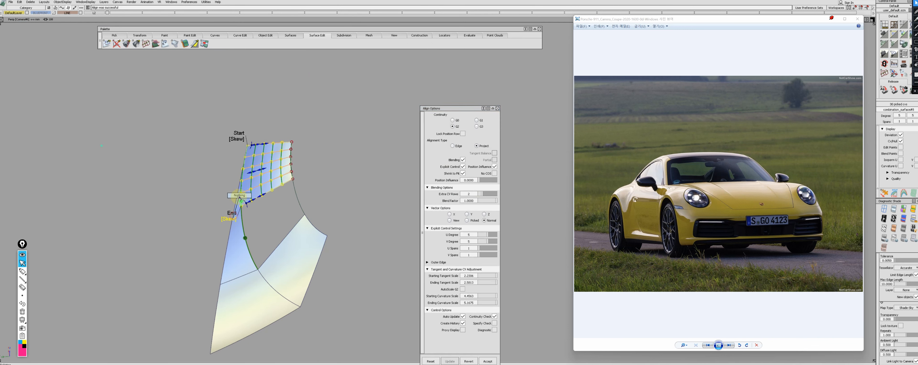
- Untrim the upper body surface and try trimming it again along the rim patch boundary
{"action": "left_click_drag", "start_coordinate": [234, 204], "coordinate": [239, 222], "text": "ctrl+shift"}
{"action": "left_click", "coordinate": [243, 229]}
{"action": "key", "text": "Delete"}
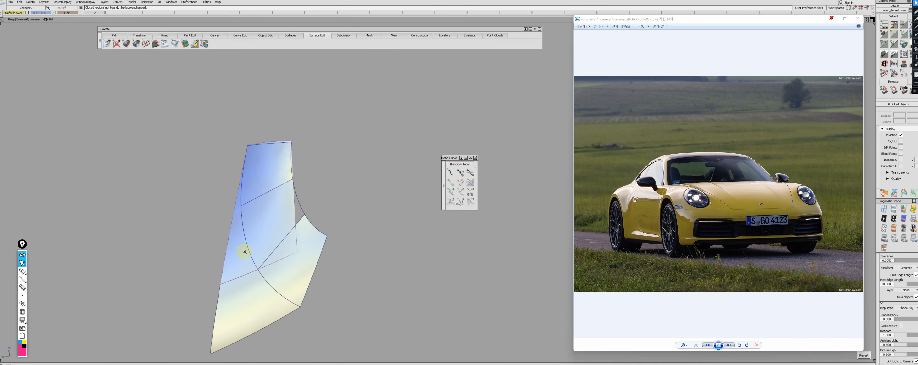
- Realign the lower rim patch to the body surface using G2 Project alignment with a Position Influence of 1
{"action": "left_click", "coordinate": [256, 263]}
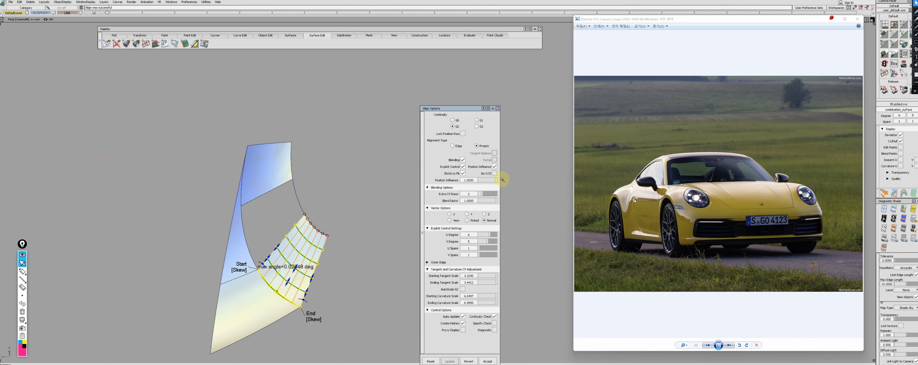
{"action": "mouse_move", "coordinate": [266, 275]}
{"action": "left_mouse_down", "text": "ctrl+shift"}
{"action": "mouse_move", "coordinate": [268, 293]}
{"action": "mouse_move", "coordinate": [260, 278]}
{"action": "mouse_move", "coordinate": [270, 257]}
{"action": "left_mouse_up", "text": "ctrl+shift"}
{"action": "left_click", "coordinate": [285, 299]}
{"action": "key", "text": "Delete"}
{"action": "key", "text": "ctrl+z"}
- Fill the gap between the upper and lower rim patches with a square surface bounded by the body edge
{"action": "left_click_drag", "start_coordinate": [261, 196], "coordinate": [270, 253], "text": "alt+shift"}
{"action": "left_click", "coordinate": [270, 253], "text": "shift"}
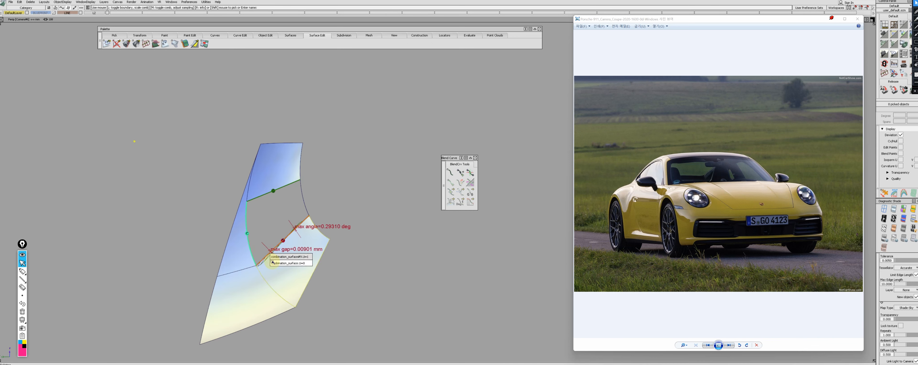
{"action": "right_click_drag", "start_coordinate": [269, 268], "coordinate": [273, 291], "text": "alt+shift"}
{"action": "left_click", "coordinate": [273, 292]}
{"action": "left_click", "coordinate": [282, 300]}
- Realign the lower rim patch to the body with Position Influence 0 and U degree 7, and retrim the body surface
{"action": "mouse_move", "coordinate": [254, 274]}
{"action": "left_mouse_down", "text": "ctrl+shift"}
{"action": "mouse_move", "coordinate": [262, 254]}
{"action": "mouse_move", "coordinate": [253, 263]}
{"action": "mouse_move", "coordinate": [262, 283]}
{"action": "left_mouse_up", "text": "ctrl+shift"}
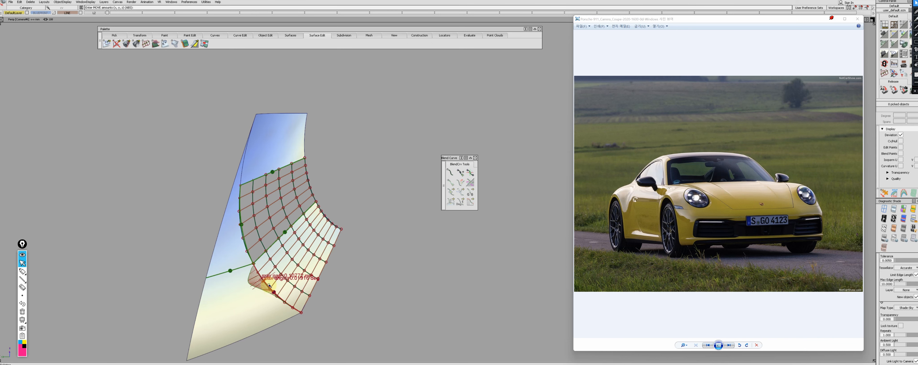
{"action": "left_click", "coordinate": [271, 285]}
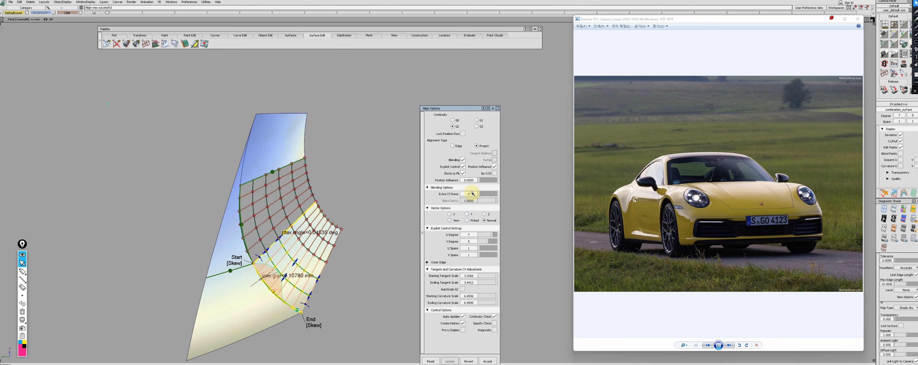
{"action": "left_click_drag", "start_coordinate": [260, 280], "coordinate": [289, 304], "text": "ctrl+shift"}
{"action": "left_click", "coordinate": [288, 311]}
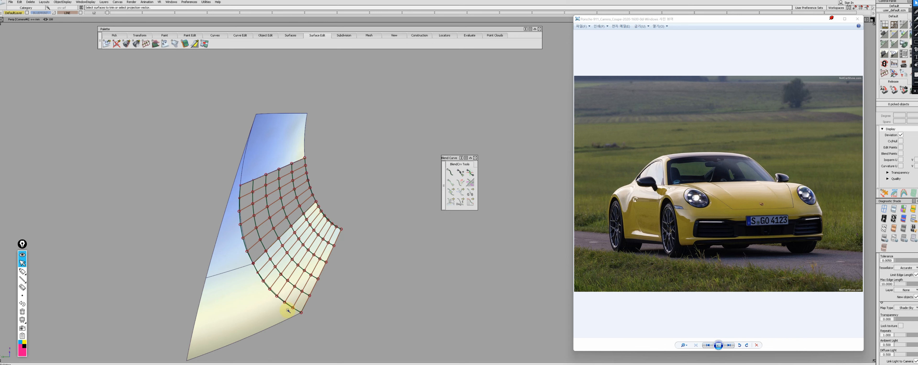
- Show the whole body and examine the sky-shaded reflections over the hood and the rebuilt rim patches
{"action": "mouse_move", "coordinate": [279, 248]}
{"action": "left_mouse_down", "text": "alt+shift"}
{"action": "mouse_move", "coordinate": [287, 229]}
{"action": "mouse_move", "coordinate": [288, 258]}
{"action": "mouse_move", "coordinate": [322, 261]}
{"action": "mouse_move", "coordinate": [279, 262]}
{"action": "mouse_move", "coordinate": [289, 267]}
{"action": "left_mouse_up", "text": "alt+shift"}
{"action": "left_click", "coordinate": [288, 231]}
{"action": "left_click", "coordinate": [291, 236]}
{"action": "key", "text": "alt+m"}
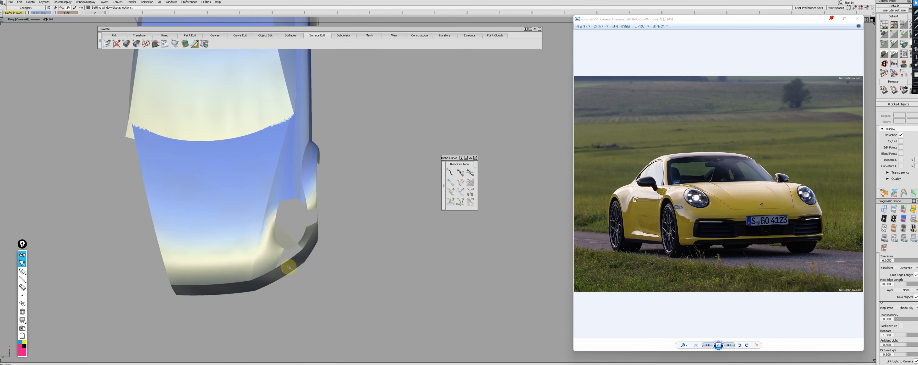
{"action": "left_click_drag", "start_coordinate": [401, 233], "coordinate": [275, 248], "text": "alt+shift"}
{"action": "right_click_drag", "start_coordinate": [275, 248], "coordinate": [295, 244], "text": "alt+shift"}
{"action": "key", "text": "alt+m"}
{"action": "mouse_move", "coordinate": [248, 215]}
{"action": "left_mouse_down", "text": "alt+shift"}
{"action": "mouse_move", "coordinate": [328, 272]}
{"action": "mouse_move", "coordinate": [333, 234]}
{"action": "mouse_move", "coordinate": [311, 174]}
{"action": "mouse_move", "coordinate": [287, 189]}
{"action": "left_mouse_up", "text": "alt+shift"}
{"action": "left_click", "coordinate": [287, 189]}
{"action": "left_click", "coordinate": [287, 188]}
{"action": "left_click_drag", "start_coordinate": [293, 228], "coordinate": [303, 199], "text": "alt+shift"}
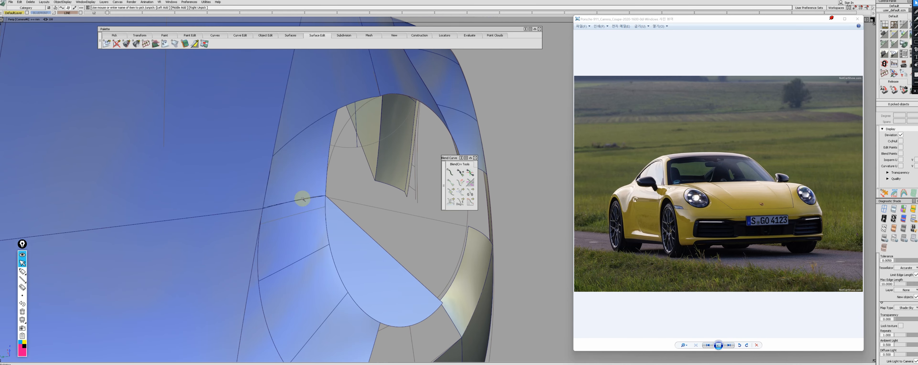
- Refine the join where the upper rim patch meets the neighbouring patch beside the headlight opening
{"action": "left_click_drag", "start_coordinate": [301, 229], "coordinate": [305, 203], "text": "ctrl+shift"}
{"action": "left_click", "coordinate": [386, 283]}
{"action": "left_click", "coordinate": [303, 188]}
{"action": "left_click", "coordinate": [307, 196]}
{"action": "left_click_drag", "start_coordinate": [395, 228], "coordinate": [402, 228]}
- Examine the zebra stripes across the hood and headlight patches in the top view, and restore sky shading in perspective
{"action": "left_click_drag", "start_coordinate": [314, 232], "coordinate": [249, 245], "text": "alt+shift"}
{"action": "mouse_move", "coordinate": [240, 262]}
{"action": "left_mouse_down", "text": "ctrl+shift"}
{"action": "mouse_move", "coordinate": [230, 280]}
{"action": "mouse_move", "coordinate": [347, 254]}
{"action": "mouse_move", "coordinate": [334, 289]}
{"action": "left_mouse_up", "text": "ctrl+shift"}
{"action": "key", "text": "2"}
{"action": "mouse_move", "coordinate": [241, 262]}
{"action": "left_mouse_down", "text": "ctrl+shift"}
{"action": "mouse_move", "coordinate": [296, 284]}
{"action": "mouse_move", "coordinate": [303, 297]}
{"action": "mouse_move", "coordinate": [278, 280]}
{"action": "mouse_move", "coordinate": [332, 252]}
{"action": "left_mouse_up", "text": "ctrl+shift"}
{"action": "key", "text": "F5"}
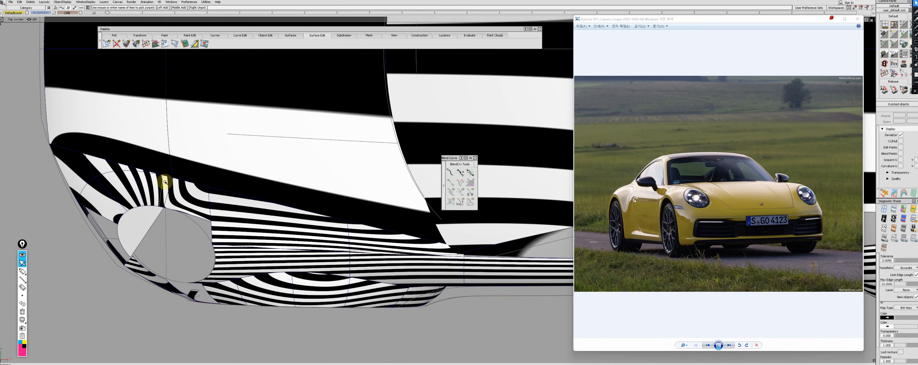
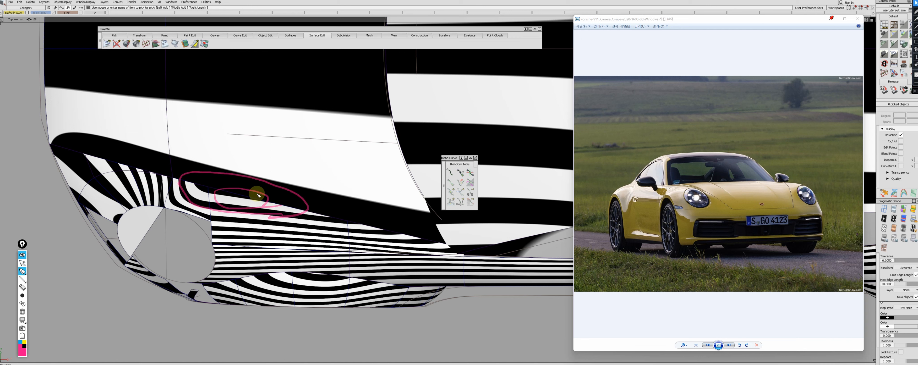
{"action": "left_click", "coordinate": [22, 311]}
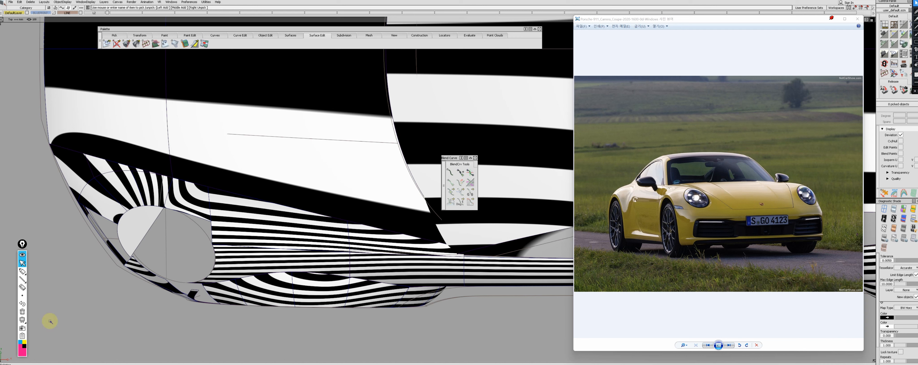
{"action": "key", "text": "F8"}
{"action": "left_click_drag", "start_coordinate": [314, 245], "coordinate": [257, 311], "text": "alt+shift"}
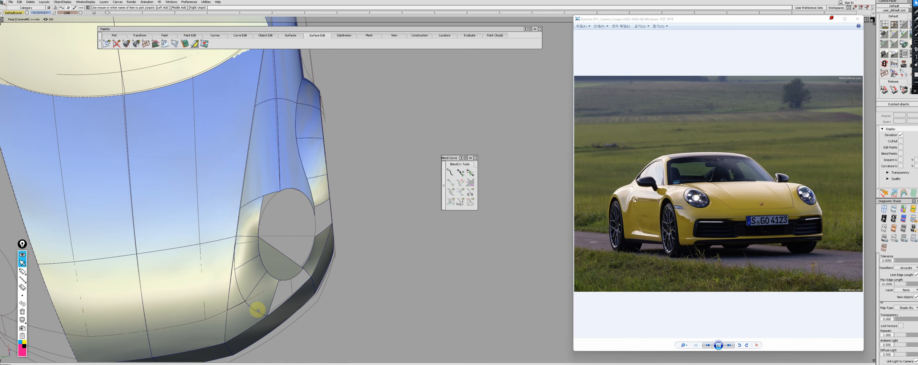
- Align the small rim patch above the headlight opening to its neighbouring patch with curvature continuity by projection, checking zebra stripes in the top view
{"action": "key", "text": "F5"}
{"action": "right_click_drag", "start_coordinate": [217, 248], "coordinate": [164, 279], "text": "alt+shift"}
{"action": "left_click", "coordinate": [181, 261]}
{"action": "left_click", "coordinate": [181, 261]}
{"action": "left_click", "coordinate": [215, 252]}
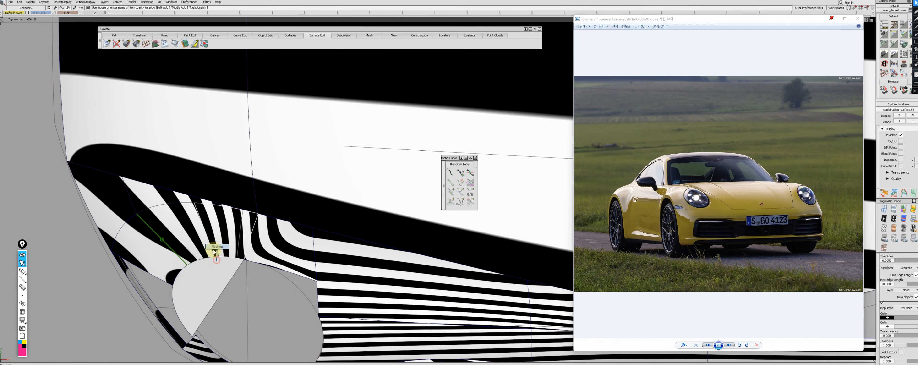
{"action": "left_click", "coordinate": [215, 253]}
{"action": "middle_click_drag", "start_coordinate": [247, 252], "coordinate": [264, 256], "text": "alt+shift"}
{"action": "left_click", "coordinate": [265, 255]}
{"action": "left_click", "coordinate": [265, 254]}
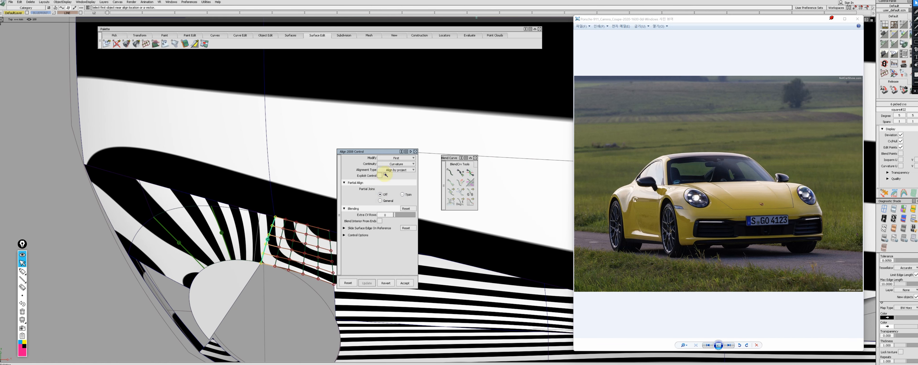
- Even out the small rim patch's control points beside its shared edge above the headlight opening and hide them
{"action": "middle_click_drag", "start_coordinate": [256, 258], "coordinate": [220, 258], "text": "alt+shift"}
{"action": "key", "text": "F8"}
{"action": "left_click_drag", "start_coordinate": [303, 271], "coordinate": [269, 238], "text": "ctrl+shift"}
{"action": "left_click", "coordinate": [255, 255]}
{"action": "left_click", "coordinate": [256, 254]}
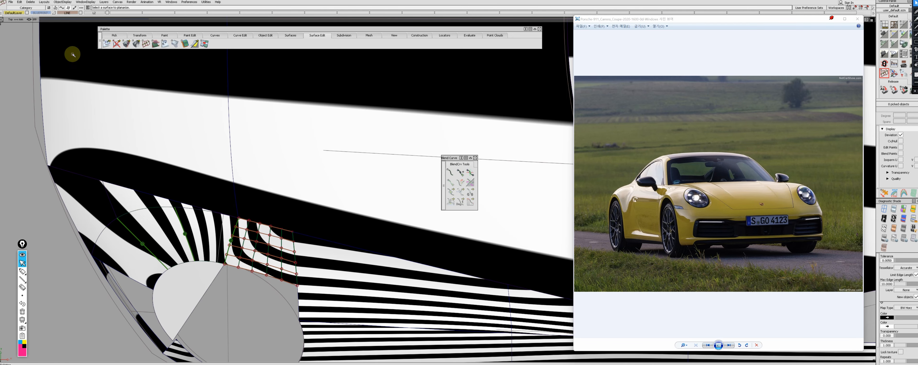
{"action": "left_click", "coordinate": [478, 127]}
{"action": "left_click", "coordinate": [268, 248]}
{"action": "left_click", "coordinate": [474, 134]}
{"action": "left_click", "coordinate": [474, 142]}
{"action": "left_click", "coordinate": [240, 273]}
{"action": "middle_click_drag", "start_coordinate": [211, 268], "coordinate": [232, 275], "text": "alt+shift"}
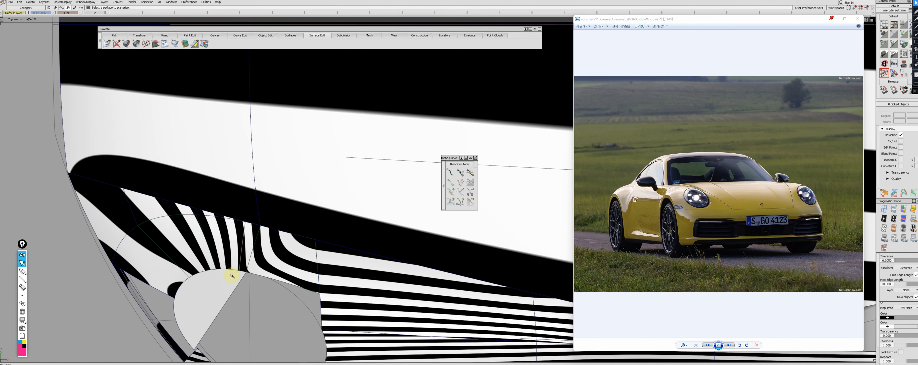
- Reposition the inner control point rows of the rim patches along the headlight opening to smooth the zebra stripes
{"action": "left_click", "coordinate": [148, 258]}
{"action": "left_click_drag", "start_coordinate": [148, 259], "coordinate": [170, 277], "text": "ctrl+shift"}
{"action": "left_click_drag", "start_coordinate": [161, 316], "coordinate": [162, 287], "text": "ctrl+shift"}
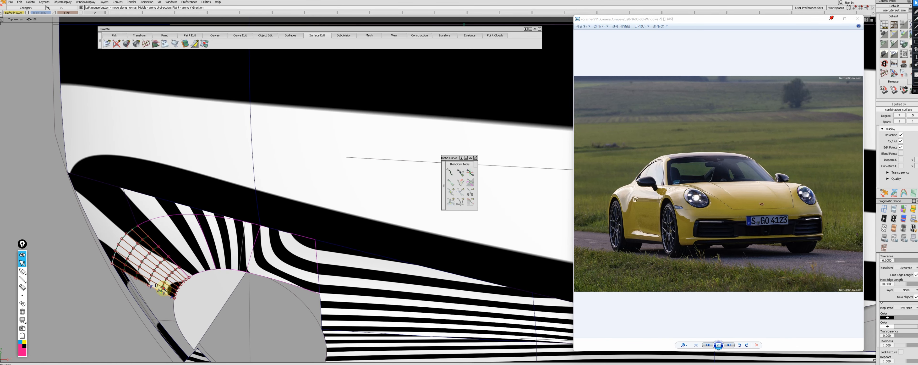
{"action": "left_click", "coordinate": [163, 289]}
{"action": "left_click", "coordinate": [151, 287]}
{"action": "right_click_drag", "start_coordinate": [153, 288], "coordinate": [159, 309], "text": "ctrl+shift"}
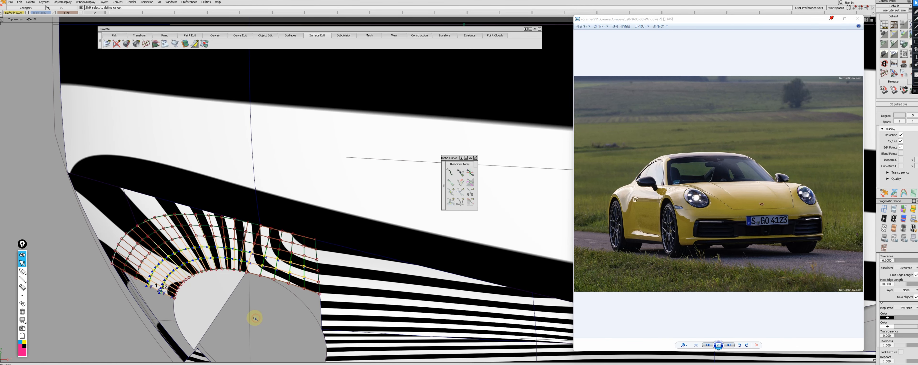
{"action": "key", "text": "alt+t"}
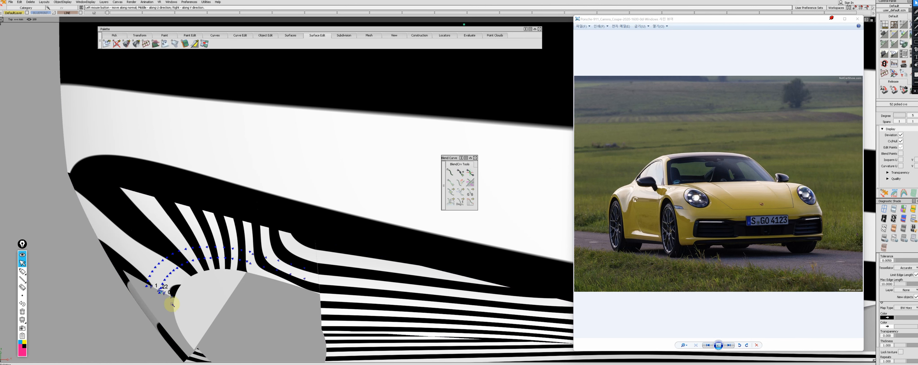
- Examine the sky-shaded reflections around the headlight opening and the hood in perspective
{"action": "mouse_move", "coordinate": [284, 317]}
{"action": "left_mouse_down", "text": "alt+shift"}
{"action": "mouse_move", "coordinate": [379, 268]}
{"action": "mouse_move", "coordinate": [365, 298]}
{"action": "mouse_move", "coordinate": [356, 282]}
{"action": "mouse_move", "coordinate": [338, 307]}
{"action": "left_mouse_up", "text": "alt+shift"}
{"action": "key", "text": "5"}
{"action": "key", "text": "alt+t"}
{"action": "right_click_drag", "start_coordinate": [259, 248], "coordinate": [283, 303], "text": "alt+shift"}
{"action": "left_click_drag", "start_coordinate": [299, 274], "coordinate": [281, 311], "text": "alt+shift"}
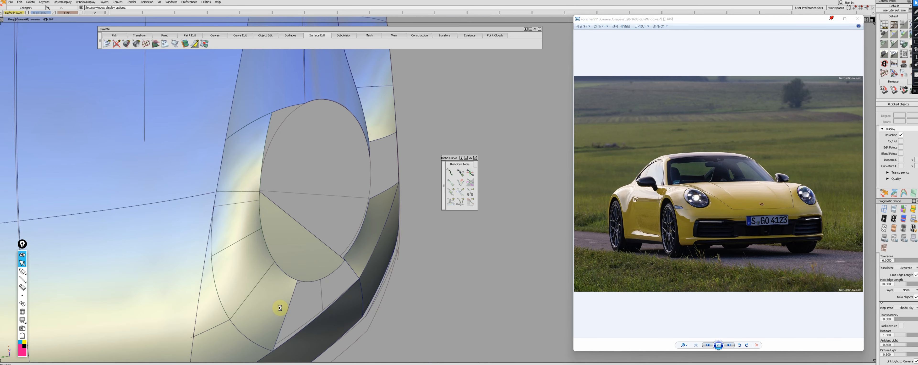
{"action": "key", "text": "1"}
{"action": "right_click_drag", "start_coordinate": [281, 308], "coordinate": [287, 313], "text": "alt+shift"}
{"action": "key", "text": "alt+t"}
{"action": "left_click_drag", "start_coordinate": [197, 252], "coordinate": [384, 281], "text": "alt+shift"}
{"action": "key", "text": "5"}
{"action": "key", "text": "alt+t"}
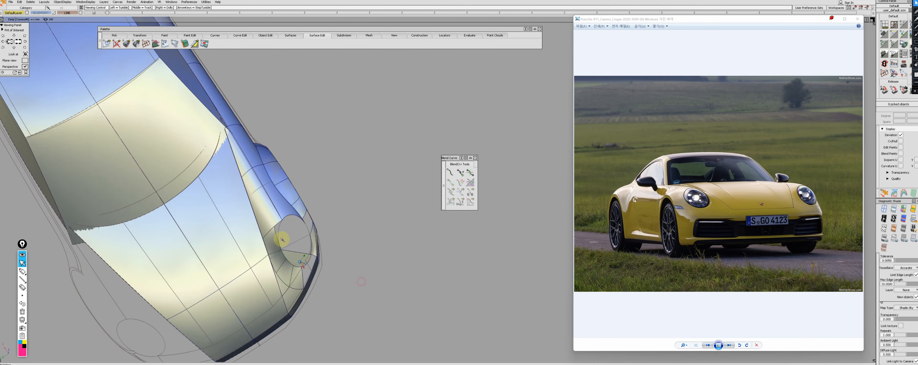
- Untrim the surface at the lower part of the headlight opening
{"action": "mouse_move", "coordinate": [283, 239]}
{"action": "left_mouse_down", "text": "alt+shift"}
{"action": "mouse_move", "coordinate": [300, 289]}
{"action": "mouse_move", "coordinate": [328, 261]}
{"action": "left_mouse_up", "text": "alt+shift"}
{"action": "key", "text": "ctrl+z"}
{"action": "left_click_drag", "start_coordinate": [367, 280], "coordinate": [347, 275], "text": "alt+shift"}
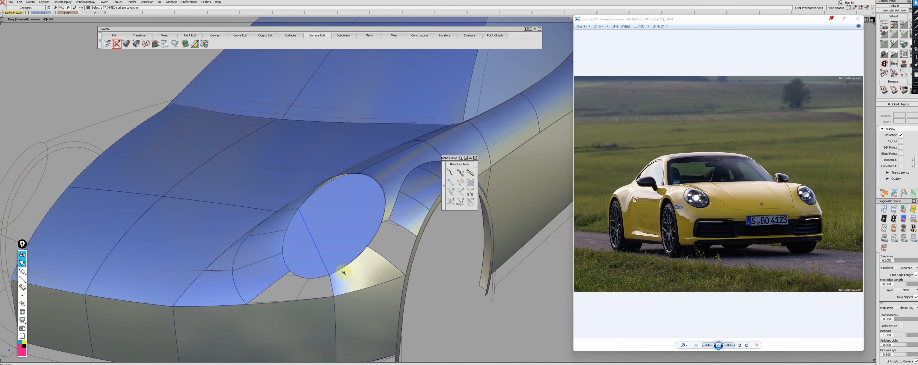
- Align the lower outer rim patch's inner edge to the headlight opening with G0 continuity, 4 extra CV rows and the Edge alignment type
{"action": "key", "text": "alt+a"}
{"action": "left_click", "coordinate": [341, 268]}
{"action": "left_click", "coordinate": [330, 259]}
{"action": "left_click", "coordinate": [453, 120]}
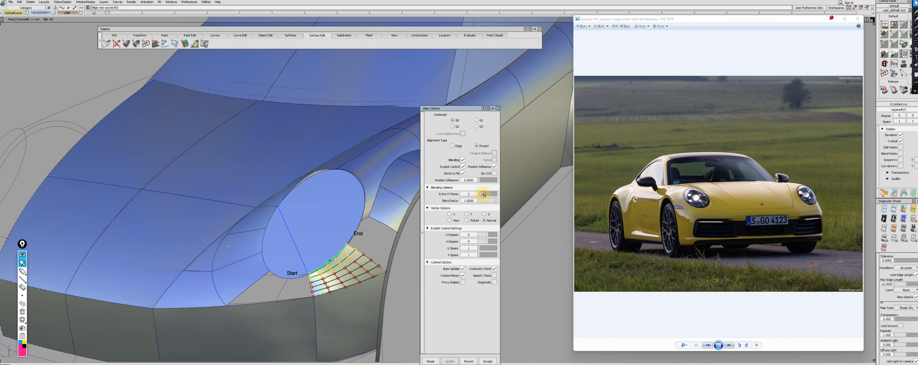
{"action": "left_click_drag", "start_coordinate": [369, 274], "coordinate": [321, 271], "text": "alt+shift"}
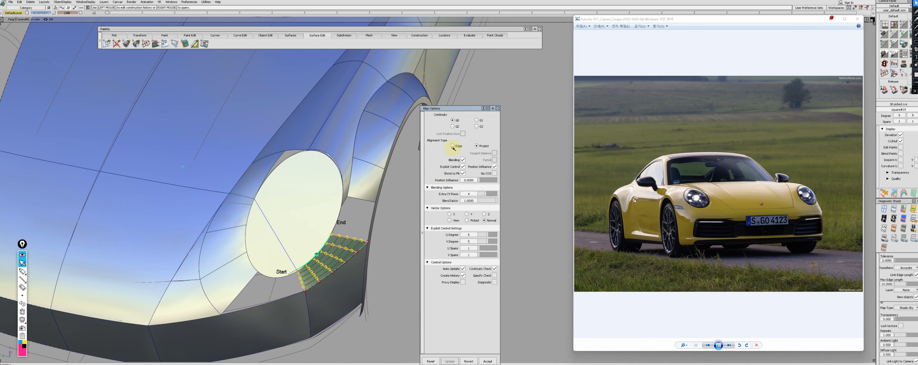
{"action": "left_click", "coordinate": [453, 146]}
{"action": "left_click_drag", "start_coordinate": [480, 229], "coordinate": [435, 342], "text": "ctrl+shift"}
{"action": "key", "text": "alt+q"}
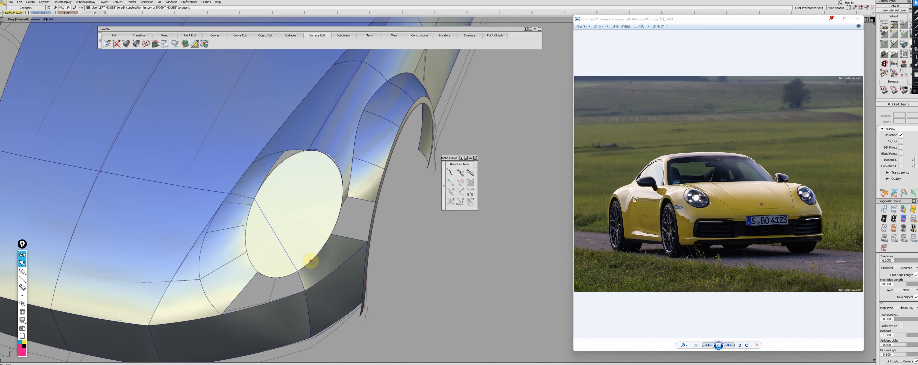
- Isolate the lower outer rim patch and align its edge with position continuity by projection, 10 extra CV rows and decay degree 0.5
{"action": "left_click", "coordinate": [311, 261]}
{"action": "left_click_drag", "start_coordinate": [378, 233], "coordinate": [341, 277], "text": "alt+shift"}
{"action": "key", "text": "alt+h"}
{"action": "left_click", "coordinate": [341, 277]}
{"action": "left_click", "coordinate": [355, 291]}
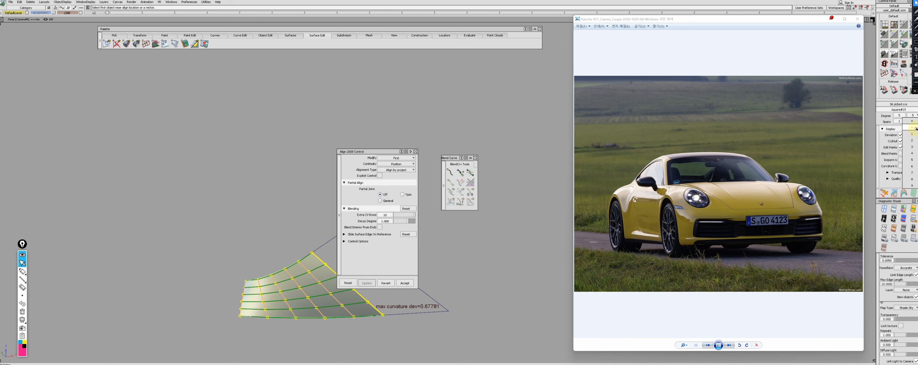
{"action": "double_click", "coordinate": [389, 221]}
{"action": "type", "text": "0"}
{"action": "key", "text": "Return"}
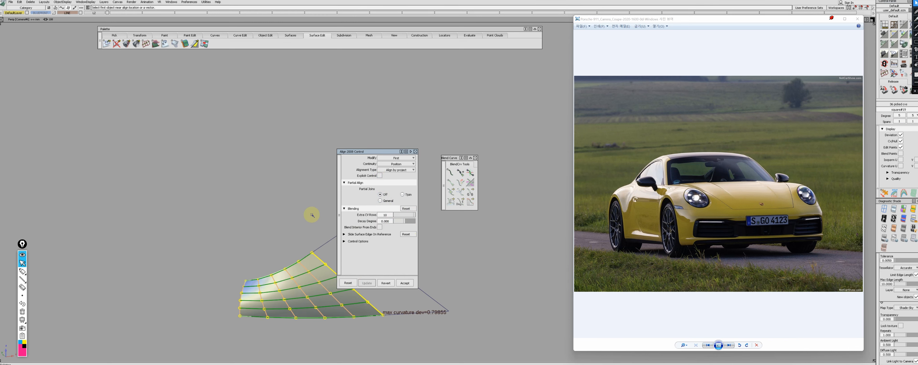
{"action": "double_click", "coordinate": [388, 222]}
{"action": "type", "text": ".5"}
{"action": "key", "text": "Return"}
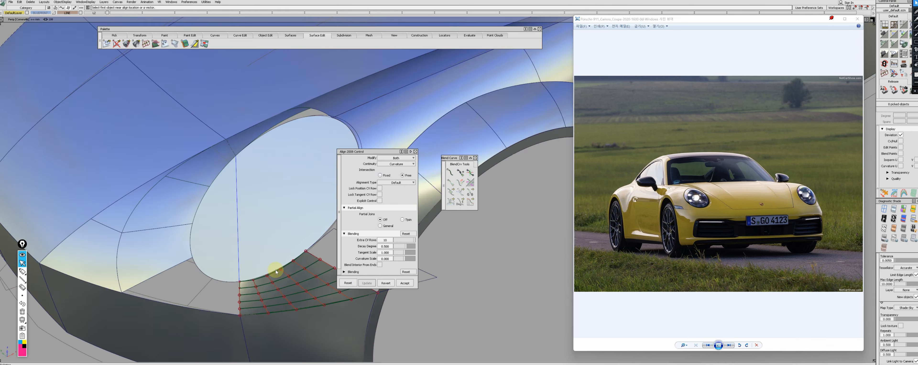
- Fill the gap between the lower rim patches with a Square surface, leaving all four boundaries Free
{"action": "left_click_drag", "start_coordinate": [277, 273], "coordinate": [249, 214], "text": "alt+shift"}
{"action": "right_click_drag", "start_coordinate": [147, 266], "coordinate": [147, 280], "text": "ctrl+shift"}
{"action": "left_click", "coordinate": [137, 267]}
{"action": "left_click", "coordinate": [181, 280]}
{"action": "left_click", "coordinate": [228, 246]}
{"action": "left_click", "coordinate": [213, 239]}
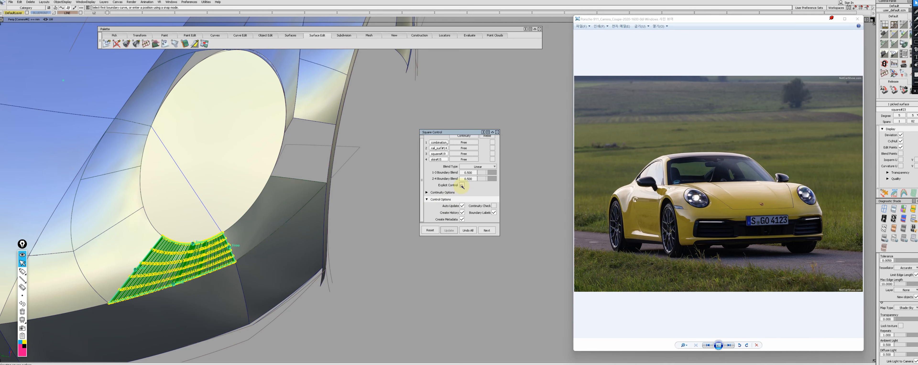
- Align the new fill patch and the adjoining rim patch along their shared edge with curvature continuity, modifying both surfaces
{"action": "left_click_drag", "start_coordinate": [214, 246], "coordinate": [246, 267], "text": "alt+shift"}
{"action": "right_click_drag", "start_coordinate": [246, 267], "coordinate": [264, 276], "text": "ctrl+shift"}
{"action": "left_click", "coordinate": [264, 275]}
{"action": "left_click_drag", "start_coordinate": [265, 275], "coordinate": [217, 274], "text": "alt+shift"}
{"action": "left_click", "coordinate": [213, 275]}
{"action": "left_click", "coordinate": [209, 273]}
{"action": "left_click", "coordinate": [379, 175]}
{"action": "left_click", "coordinate": [380, 194]}
{"action": "left_click_drag", "start_coordinate": [397, 164], "coordinate": [395, 177]}
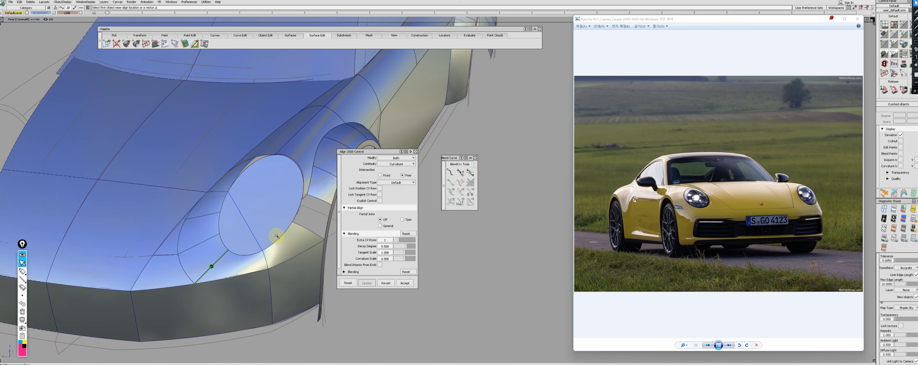
- Examine the zebra stripes across the new fill patch below the headlight opening and its neighbours
{"action": "left_click_drag", "start_coordinate": [272, 232], "coordinate": [266, 269], "text": "alt+shift"}
{"action": "middle_click_drag", "start_coordinate": [268, 258], "coordinate": [281, 259], "text": "alt+shift"}
{"action": "key", "text": "2"}
{"action": "mouse_move", "coordinate": [237, 285]}
{"action": "right_mouse_down", "text": "alt+shift"}
{"action": "mouse_move", "coordinate": [262, 267]}
{"action": "mouse_move", "coordinate": [338, 255]}
{"action": "right_mouse_up", "text": "alt+shift"}
{"action": "left_click_drag", "start_coordinate": [338, 255], "coordinate": [346, 238], "text": "alt+shift"}
{"action": "left_click", "coordinate": [398, 177]}
{"action": "left_click_drag", "start_coordinate": [386, 153], "coordinate": [481, 172]}
- Align the fill patch to the lower outer rim patch with position continuity by projection and extra blended CV rows
{"action": "middle_click_drag", "start_coordinate": [342, 240], "coordinate": [324, 244], "text": "alt+shift"}
{"action": "left_click_drag", "start_coordinate": [324, 244], "coordinate": [329, 244], "text": "ctrl+shift"}
{"action": "left_click", "coordinate": [329, 244]}
{"action": "left_click", "coordinate": [336, 252]}
{"action": "left_click", "coordinate": [475, 213]}
{"action": "left_click", "coordinate": [493, 233]}
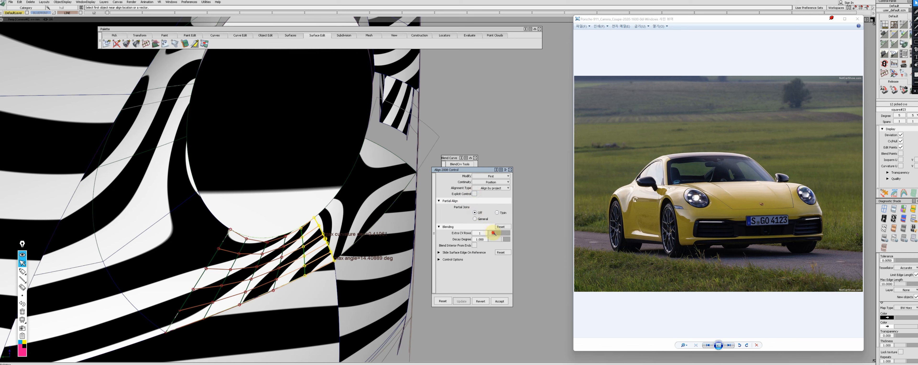
{"action": "left_click", "coordinate": [499, 301]}
- Adjust the decay degree of the position alignment with 2 extra CV rows, judging the lower rim under sky shading
{"action": "left_click", "coordinate": [374, 214]}
{"action": "mouse_move", "coordinate": [481, 239]}
{"action": "left_mouse_down"}
{"action": "mouse_move", "coordinate": [517, 237]}
{"action": "mouse_move", "coordinate": [466, 239]}
{"action": "left_mouse_up"}
{"action": "key", "text": "1"}
{"action": "right_click_drag", "start_coordinate": [332, 260], "coordinate": [233, 290], "text": "alt+shift"}
{"action": "left_click", "coordinate": [234, 290]}
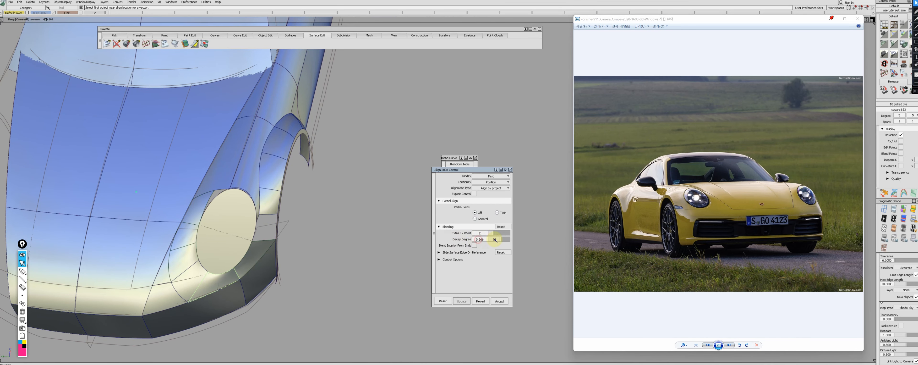
{"action": "left_click_drag", "start_coordinate": [507, 238], "coordinate": [516, 238]}
- Realign the lower outer rim patch to the body edge with position continuity by projection and 10 extra CV rows
{"action": "left_click_drag", "start_coordinate": [308, 275], "coordinate": [369, 272], "text": "alt+shift"}
{"action": "key", "text": "1"}
{"action": "left_click_drag", "start_coordinate": [356, 224], "coordinate": [392, 256], "text": "alt+shift"}
{"action": "left_click", "coordinate": [248, 300]}
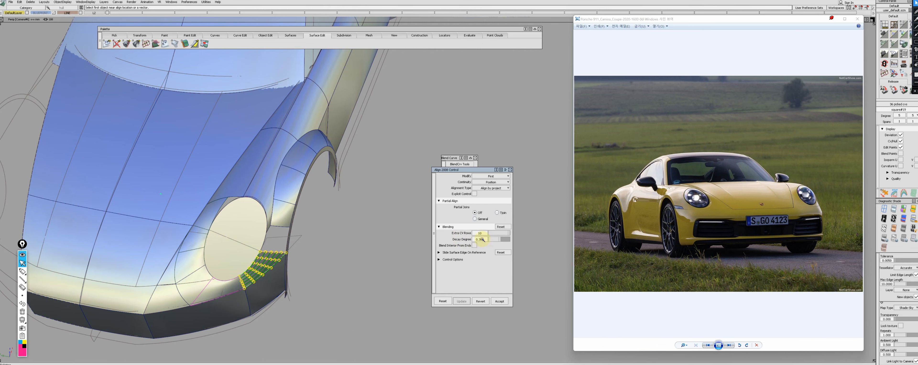
{"action": "left_click_drag", "start_coordinate": [330, 257], "coordinate": [297, 291], "text": "alt+shift"}
{"action": "left_click_drag", "start_coordinate": [377, 238], "coordinate": [242, 267], "text": "alt+shift"}
{"action": "left_click", "coordinate": [242, 267]}
{"action": "left_click", "coordinate": [257, 216]}
{"action": "right_click_drag", "start_coordinate": [256, 215], "coordinate": [327, 234], "text": "alt+shift"}
{"action": "middle_click_drag", "start_coordinate": [328, 234], "coordinate": [295, 239], "text": "alt+shift"}
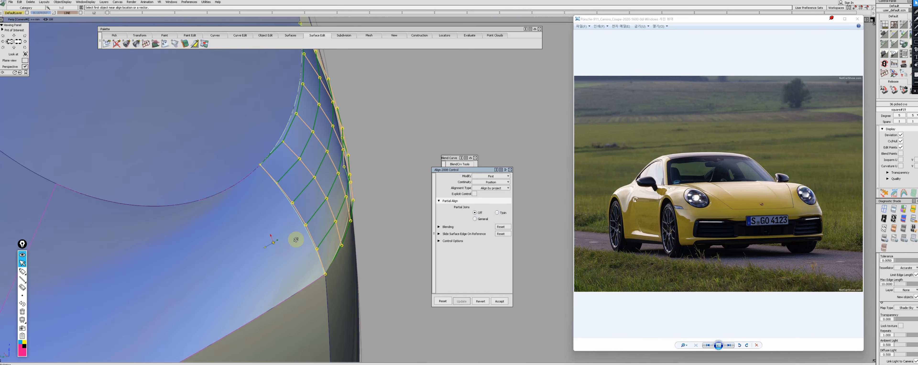
- Blend the lower rim patches with curvature continuity on both surfaces, using 2 extra CV rows and an adjusted decay degree
{"action": "left_click_drag", "start_coordinate": [295, 240], "coordinate": [301, 225], "text": "alt+shift"}
{"action": "left_click", "coordinate": [301, 225]}
{"action": "left_click", "coordinate": [484, 240]}
{"action": "left_click_drag", "start_coordinate": [484, 240], "coordinate": [496, 240]}
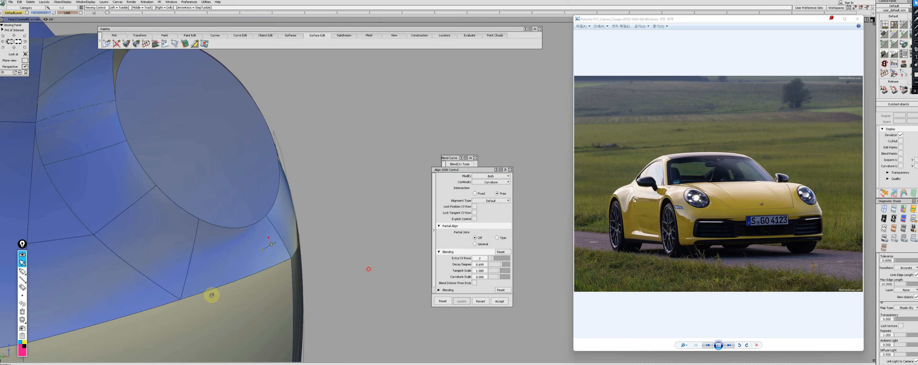
{"action": "mouse_move", "coordinate": [209, 296]}
{"action": "left_mouse_down", "text": "alt+shift"}
{"action": "mouse_move", "coordinate": [283, 317]}
{"action": "mouse_move", "coordinate": [262, 293]}
{"action": "mouse_move", "coordinate": [287, 333]}
{"action": "mouse_move", "coordinate": [296, 327]}
{"action": "left_mouse_up", "text": "alt+shift"}
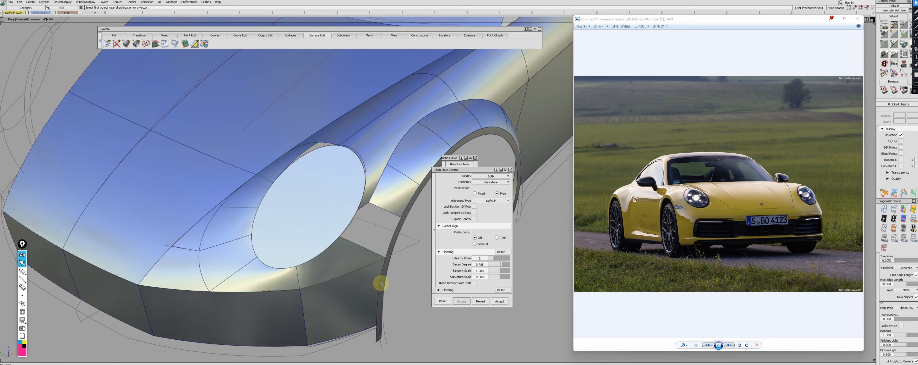
{"action": "left_click_drag", "start_coordinate": [381, 283], "coordinate": [242, 287], "text": "alt+shift"}
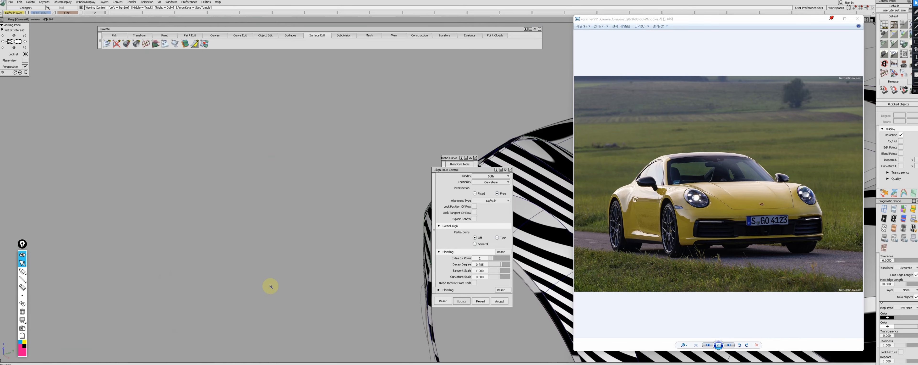
- Align the fill patch to the inner rim patch with explicit control at U and V degree 5, evaluating it with zebra stripes
{"action": "left_click_drag", "start_coordinate": [271, 286], "coordinate": [297, 258], "text": "alt+shift"}
{"action": "right_click_drag", "start_coordinate": [297, 258], "coordinate": [324, 254], "text": "alt+shift"}
{"action": "left_click_drag", "start_coordinate": [324, 255], "coordinate": [327, 254], "text": "ctrl+shift"}
{"action": "left_click", "coordinate": [341, 269]}
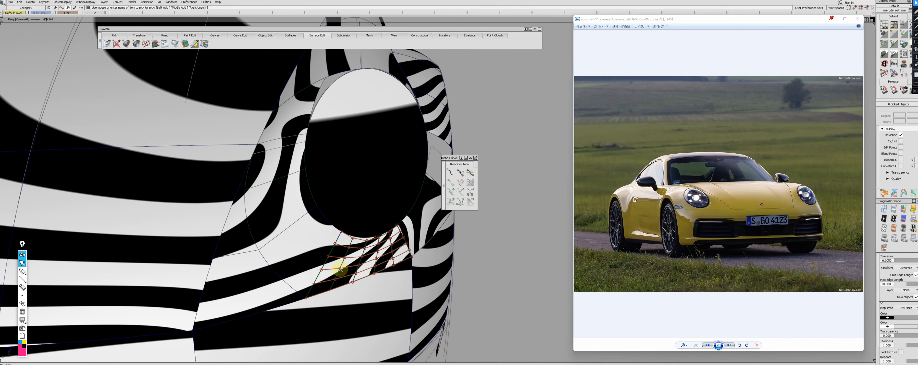
{"action": "middle_click_drag", "start_coordinate": [314, 267], "coordinate": [306, 271], "text": "alt+shift"}
{"action": "left_click_drag", "start_coordinate": [305, 271], "coordinate": [322, 260], "text": "ctrl+shift"}
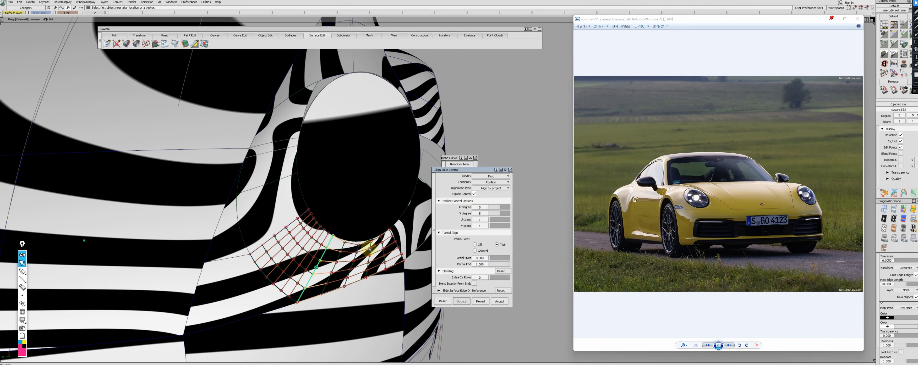
{"action": "middle_click_drag", "start_coordinate": [345, 221], "coordinate": [339, 227], "text": "alt+shift"}
{"action": "left_click_drag", "start_coordinate": [339, 227], "coordinate": [312, 249], "text": "ctrl+shift"}
{"action": "left_click_drag", "start_coordinate": [315, 269], "coordinate": [319, 254], "text": "ctrl+shift"}
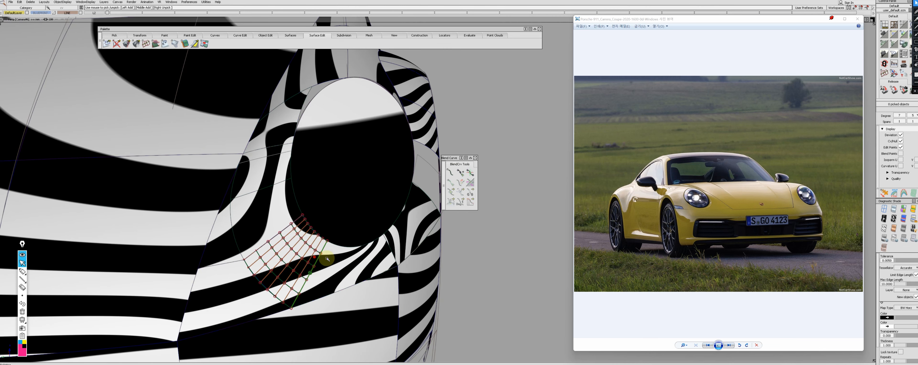
- Move the inner rim patch's control point row beside the fill patch seam to smooth the transition
{"action": "left_click", "coordinate": [316, 267], "text": "shift"}
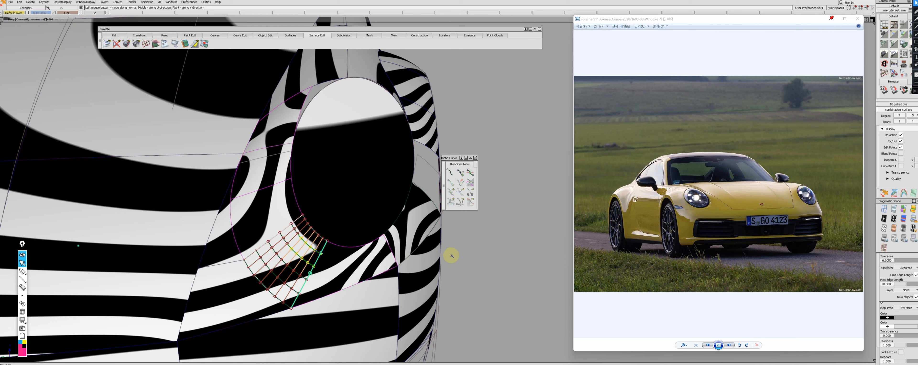
{"action": "left_click_drag", "start_coordinate": [458, 261], "coordinate": [469, 274], "text": "ctrl+shift"}
{"action": "key", "text": "2"}
{"action": "left_click_drag", "start_coordinate": [452, 295], "coordinate": [436, 314], "text": "alt+shift"}
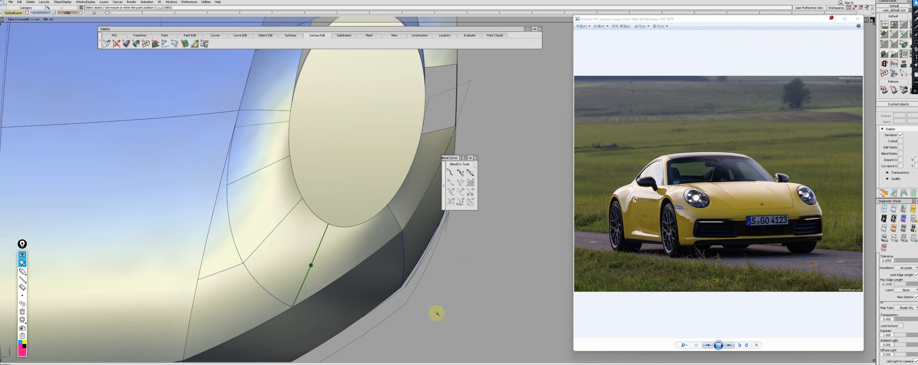
{"action": "right_click_drag", "start_coordinate": [436, 313], "coordinate": [399, 293], "text": "alt+shift"}
- Fine-tune more control points of the inner rim patch near the lower seam under zebra shading
{"action": "key", "text": "3"}
{"action": "right_click_drag", "start_coordinate": [298, 267], "coordinate": [330, 269], "text": "alt+shift"}
{"action": "middle_click_drag", "start_coordinate": [330, 269], "coordinate": [318, 263], "text": "alt+shift"}
{"action": "left_click", "coordinate": [297, 256]}
{"action": "left_click_drag", "start_coordinate": [297, 256], "coordinate": [300, 258], "text": "ctrl+shift"}
{"action": "left_click", "coordinate": [295, 266], "text": "shift"}
{"action": "right_click_drag", "start_coordinate": [310, 290], "coordinate": [408, 315], "text": "ctrl+shift"}
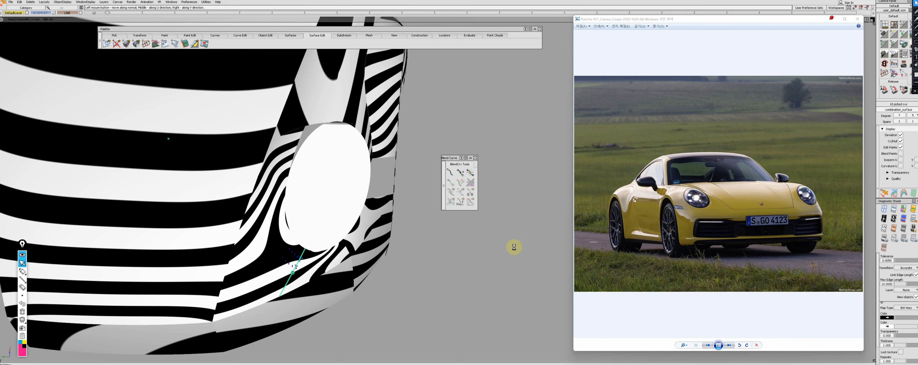
{"action": "key", "text": "t"}
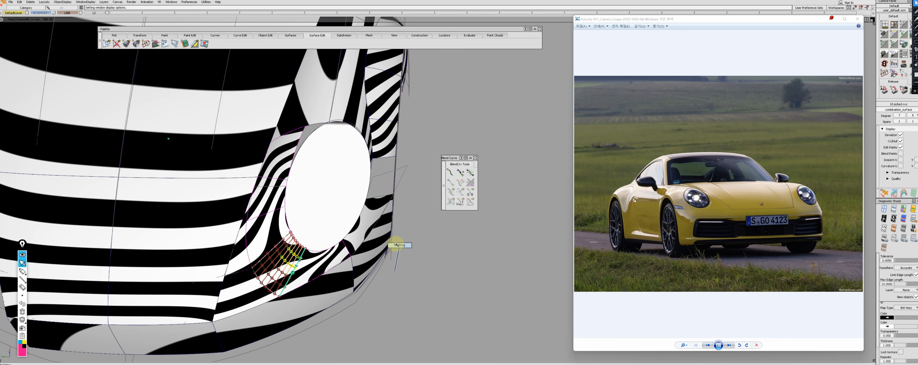
- Compare sky reflections, zebra stripes and the Gaussian curvature map across the lower headlight rim patches
{"action": "left_click_drag", "start_coordinate": [332, 267], "coordinate": [317, 263], "text": "alt+shift"}
{"action": "key", "text": "2"}
{"action": "right_click_drag", "start_coordinate": [317, 262], "coordinate": [345, 275], "text": "alt+shift"}
{"action": "left_click_drag", "start_coordinate": [345, 275], "coordinate": [330, 261], "text": "alt+shift"}
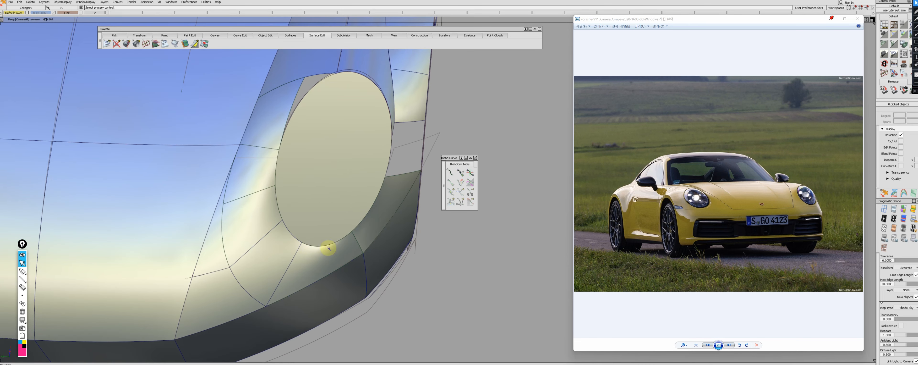
{"action": "key", "text": "t"}
{"action": "key", "text": "t"}
{"action": "key", "text": "3"}
{"action": "mouse_move", "coordinate": [299, 269]}
{"action": "left_mouse_down", "text": "alt+shift"}
{"action": "mouse_move", "coordinate": [300, 220]}
{"action": "mouse_move", "coordinate": [269, 275]}
{"action": "mouse_move", "coordinate": [293, 250]}
{"action": "left_mouse_up", "text": "alt+shift"}
{"action": "key", "text": "4"}
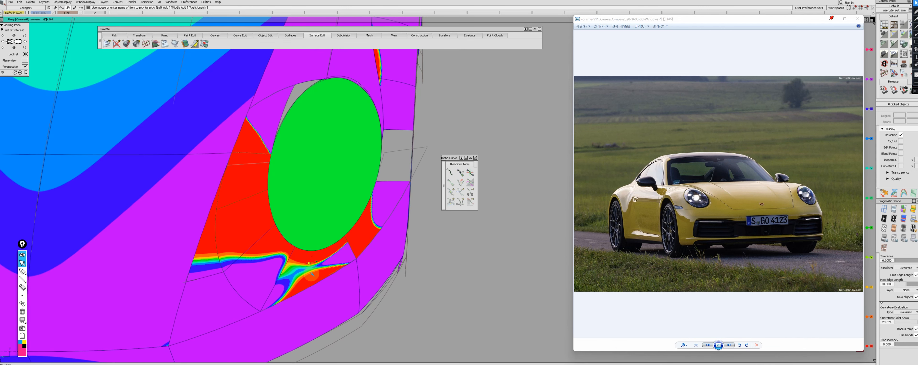
{"action": "key", "text": "3"}
{"action": "key", "text": "4"}
{"action": "right_click_drag", "start_coordinate": [312, 275], "coordinate": [317, 284], "text": "alt+shift"}
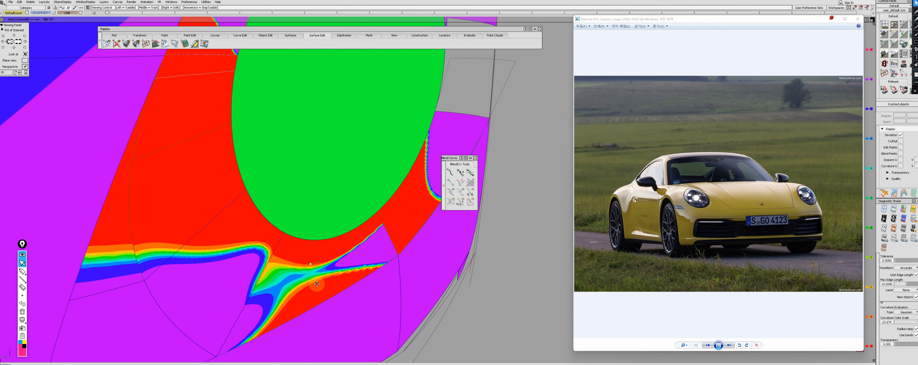
- Nudge control points of the fill patch near its headlight rim corner to smooth the Gaussian curvature bands
{"action": "middle_click_drag", "start_coordinate": [317, 284], "coordinate": [336, 295], "text": "alt+shift"}
{"action": "left_click", "coordinate": [288, 269]}
{"action": "middle_click_drag", "start_coordinate": [294, 269], "coordinate": [300, 233], "text": "alt+shift"}
{"action": "left_click", "coordinate": [296, 230]}
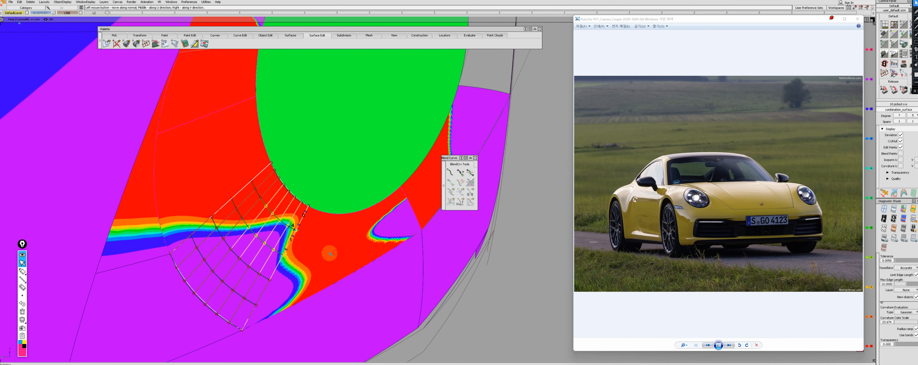
{"action": "left_click", "coordinate": [279, 250]}
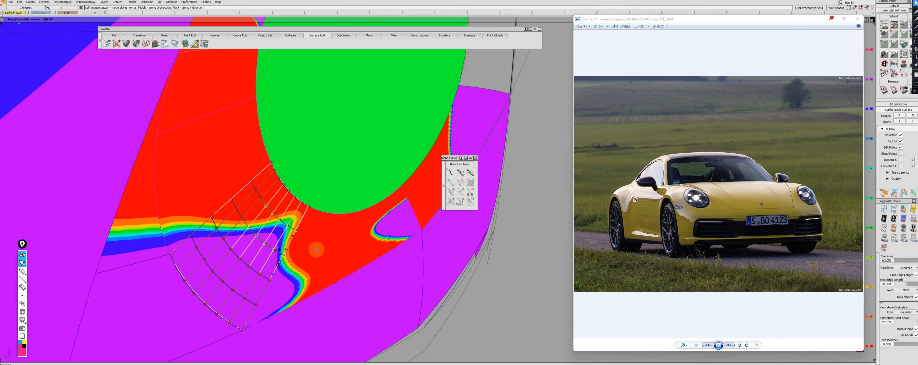
- Reposition control points along the outer edge of the square patch below the headlight to even out its Gaussian curvature
{"action": "left_click_drag", "start_coordinate": [337, 260], "coordinate": [338, 271], "text": "ctrl+shift"}
{"action": "left_click", "coordinate": [337, 261]}
{"action": "left_click_drag", "start_coordinate": [271, 285], "coordinate": [258, 308], "text": "ctrl+shift"}
{"action": "left_click_drag", "start_coordinate": [343, 273], "coordinate": [320, 294], "text": "ctrl+shift"}
{"action": "left_click", "coordinate": [364, 268]}
{"action": "left_click", "coordinate": [359, 260]}
{"action": "middle_click_drag", "start_coordinate": [359, 260], "coordinate": [375, 255], "text": "ctrl+shift"}
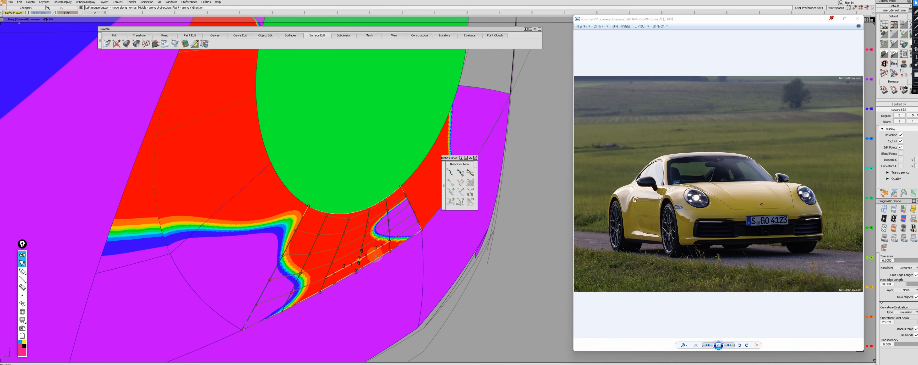
{"action": "left_click_drag", "start_coordinate": [362, 249], "coordinate": [413, 276]}
{"action": "left_click", "coordinate": [278, 288]}
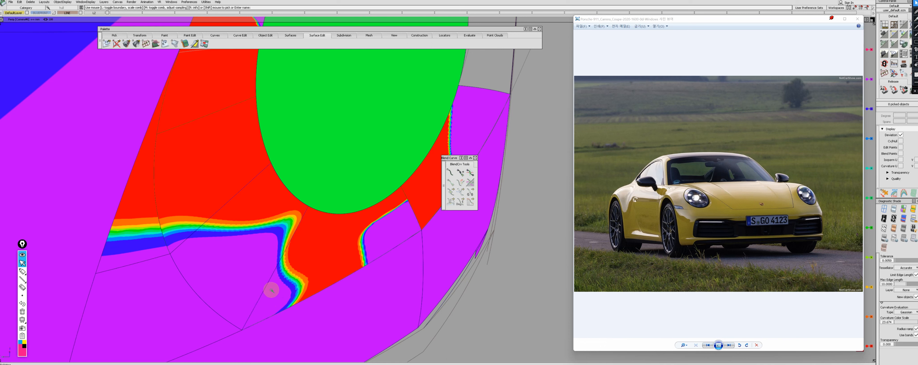
{"action": "left_click", "coordinate": [298, 296]}
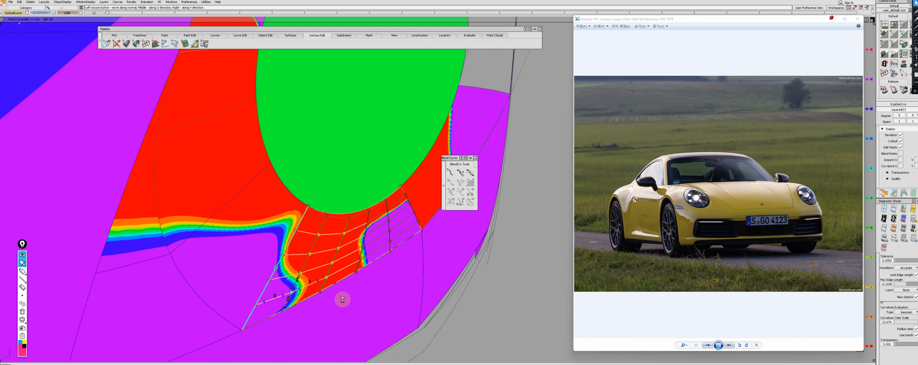
- Align the fill patch's outer edge to the large surface beneath it, with explicit control at U degree 7 and V degree 5
{"action": "middle_click_drag", "start_coordinate": [295, 306], "coordinate": [303, 289], "text": "alt+shift"}
{"action": "left_click", "coordinate": [236, 312]}
{"action": "left_click", "coordinate": [226, 298]}
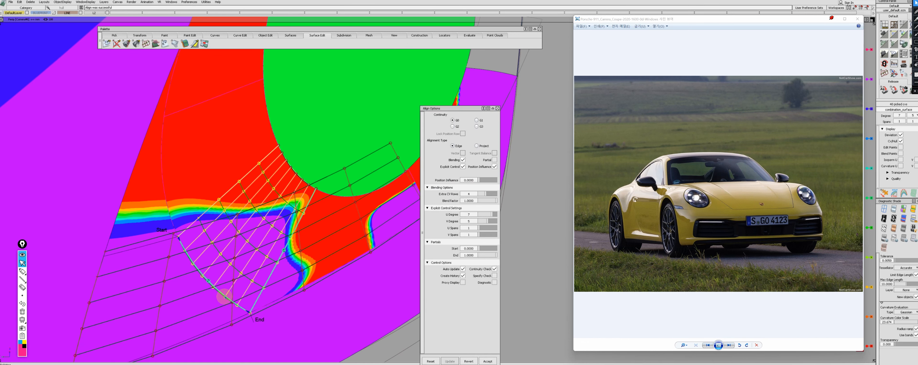
- Adjust successive control point rows of the large surface below the headlight to straighten the curvature bands crossing it
{"action": "left_click", "coordinate": [302, 270]}
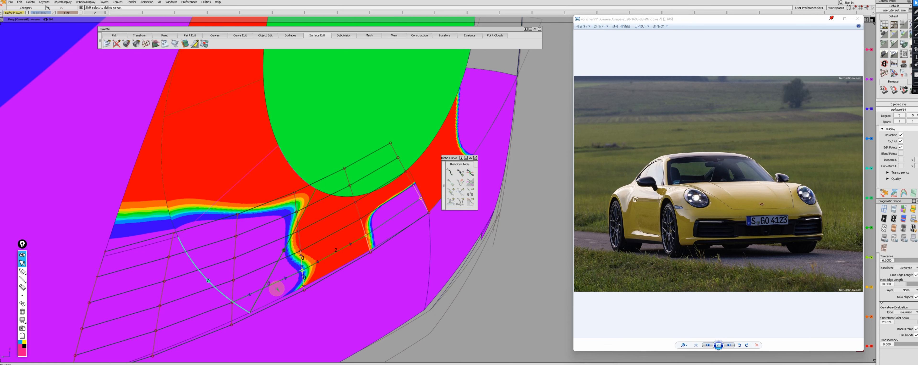
{"action": "left_click", "coordinate": [295, 192], "text": "shift"}
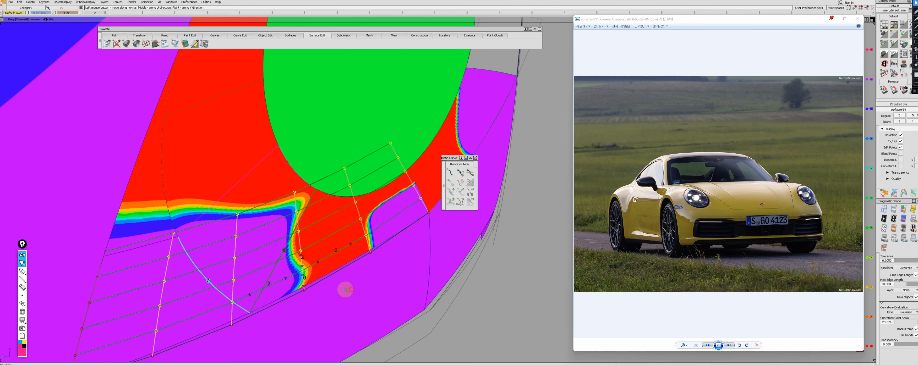
{"action": "left_click", "coordinate": [233, 303]}
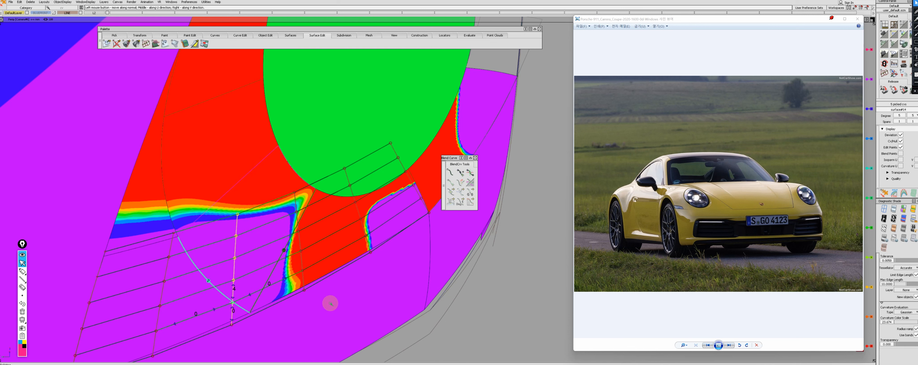
{"action": "left_click", "coordinate": [294, 193]}
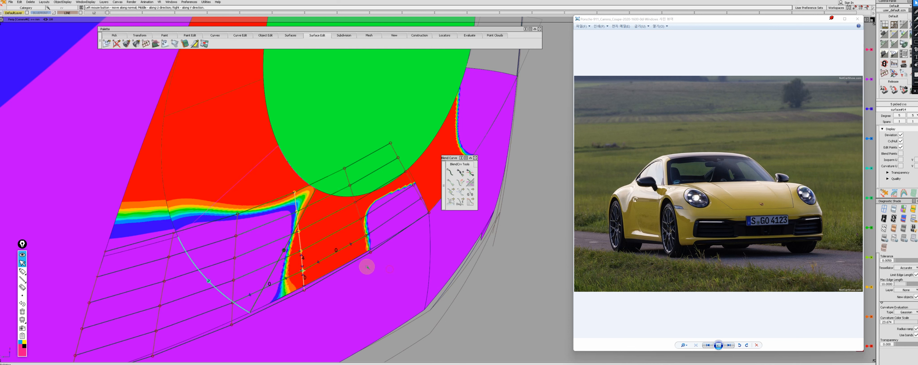
{"action": "left_click", "coordinate": [357, 194]}
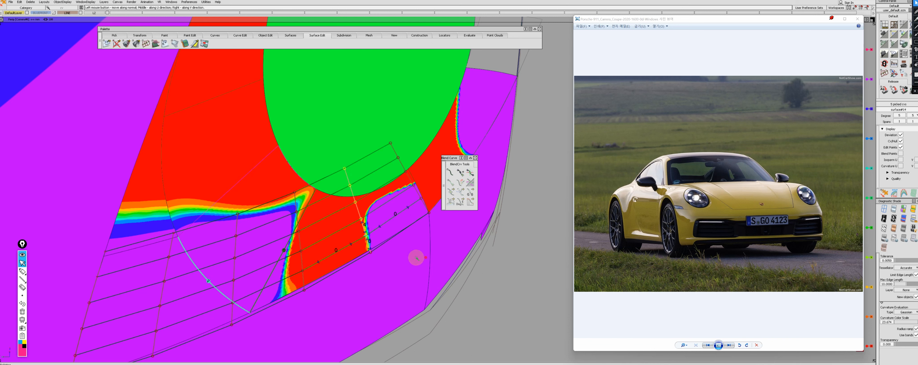
{"action": "left_click", "coordinate": [407, 208]}
{"action": "left_click", "coordinate": [318, 262]}
{"action": "left_click", "coordinate": [318, 261]}
{"action": "left_click", "coordinate": [318, 262]}
{"action": "left_click_drag", "start_coordinate": [376, 281], "coordinate": [309, 289]}
{"action": "middle_click_drag", "start_coordinate": [309, 289], "coordinate": [322, 290], "text": "alt+shift"}
- Isolate the fender-side surface and the large surface below the headlight, and untrim them
{"action": "left_click", "coordinate": [252, 304]}
{"action": "left_click_drag", "start_coordinate": [250, 304], "coordinate": [213, 233], "text": "ctrl+shift"}
{"action": "middle_click_drag", "start_coordinate": [213, 234], "coordinate": [216, 241], "text": "alt+shift"}
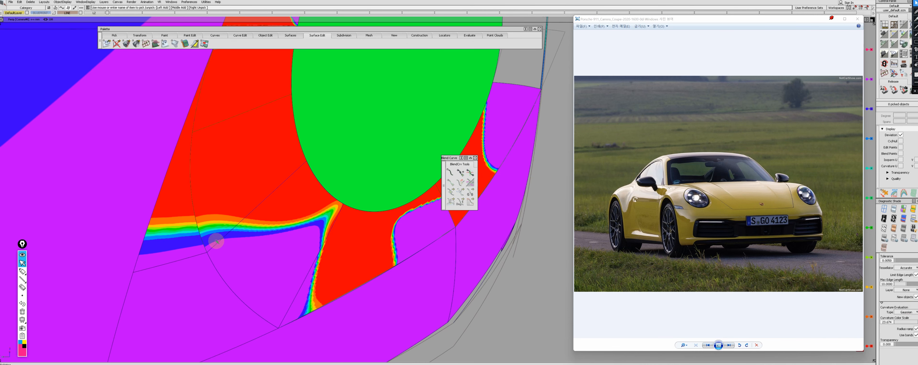
{"action": "left_click", "coordinate": [212, 225]}
{"action": "left_click", "coordinate": [197, 266]}
{"action": "right_click_drag", "start_coordinate": [197, 266], "coordinate": [194, 280], "text": "ctrl+shift"}
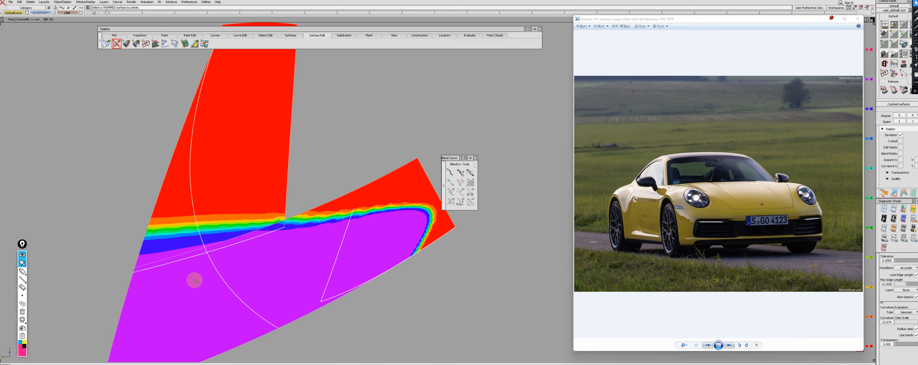
- Align the lower edge of the untrimmed upper surface to the surface below with G2 continuity and Edge alignment
{"action": "left_click_drag", "start_coordinate": [195, 280], "coordinate": [195, 254], "text": "ctrl+shift"}
{"action": "left_click", "coordinate": [195, 254]}
{"action": "left_click", "coordinate": [453, 126]}
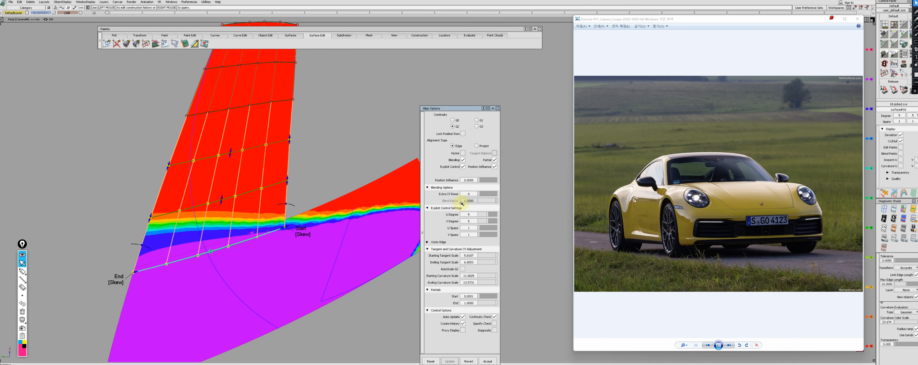
{"action": "left_click", "coordinate": [462, 154]}
- Align the patch beside the headlight opening with G2 continuity, Project alignment and 2 extra CV rows
{"action": "left_click_drag", "start_coordinate": [200, 297], "coordinate": [198, 238], "text": "ctrl+shift"}
{"action": "left_click", "coordinate": [200, 237]}
{"action": "left_click_drag", "start_coordinate": [479, 193], "coordinate": [483, 193]}
{"action": "left_click", "coordinate": [476, 145]}
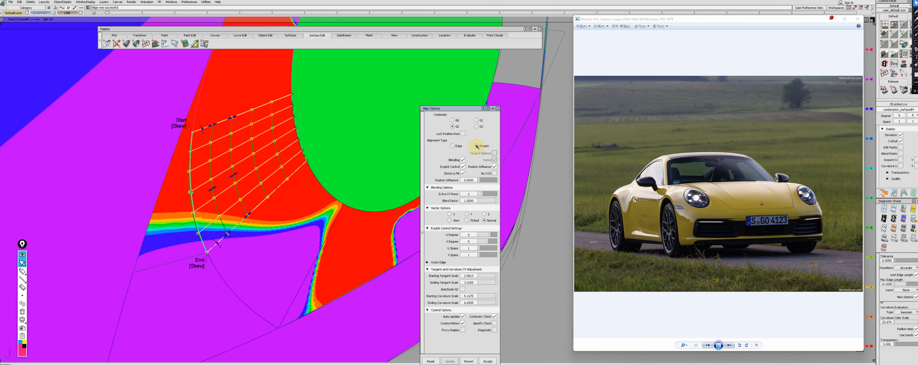
- Align the lower corner patch's curved outer edge to the surface beneath it with G2 continuity and Project alignment
{"action": "left_click_drag", "start_coordinate": [246, 221], "coordinate": [238, 224], "text": "alt+shift"}
{"action": "left_click_drag", "start_coordinate": [234, 245], "coordinate": [196, 285], "text": "ctrl+shift"}
{"action": "left_click", "coordinate": [223, 271]}
{"action": "left_click", "coordinate": [210, 276]}
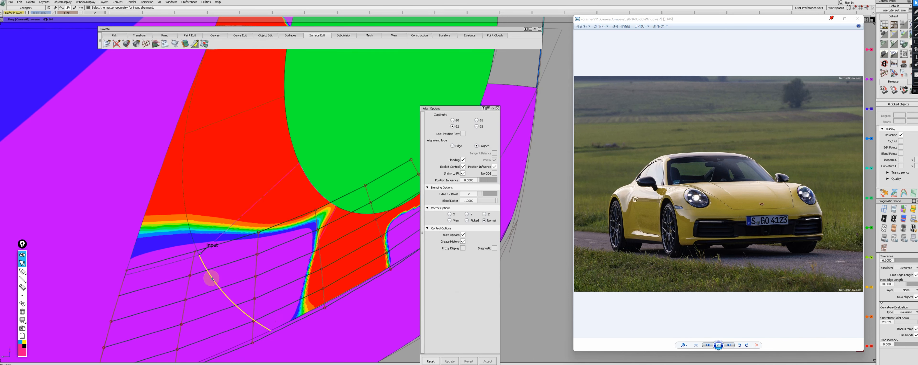
- Pick CVs along the upper edge of the lower surface and shift them to refine its curvature
{"action": "left_click_drag", "start_coordinate": [240, 244], "coordinate": [260, 238], "text": "ctrl+shift"}
{"action": "left_click", "coordinate": [191, 276]}
{"action": "left_click", "coordinate": [258, 232]}
{"action": "left_click", "coordinate": [257, 249]}
{"action": "left_click", "coordinate": [257, 250]}
{"action": "left_click", "coordinate": [258, 249]}
{"action": "left_click", "coordinate": [257, 250]}
{"action": "double_click", "coordinate": [302, 215]}
{"action": "left_click", "coordinate": [210, 247]}
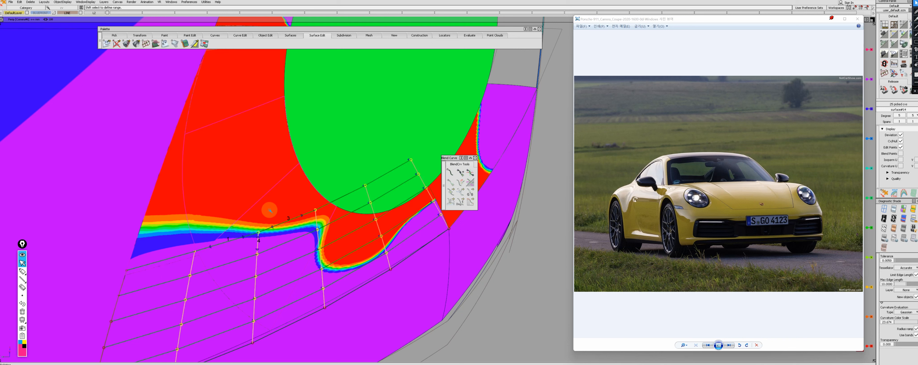
{"action": "left_click_drag", "start_coordinate": [275, 208], "coordinate": [287, 201]}
- Move the inner CV columns of the lower surface along their normals below the headlight opening
{"action": "left_click_drag", "start_coordinate": [208, 262], "coordinate": [191, 258], "text": "ctrl+shift"}
{"action": "left_click", "coordinate": [195, 250]}
{"action": "middle_click_drag", "start_coordinate": [195, 250], "coordinate": [205, 207], "text": "alt+shift"}
{"action": "left_click", "coordinate": [189, 304], "text": "shift"}
{"action": "left_click_drag", "start_coordinate": [216, 268], "coordinate": [224, 264]}
{"action": "left_click_drag", "start_coordinate": [278, 196], "coordinate": [269, 188], "text": "ctrl+shift"}
{"action": "left_click", "coordinate": [269, 189]}
{"action": "left_click", "coordinate": [264, 277], "text": "shift"}
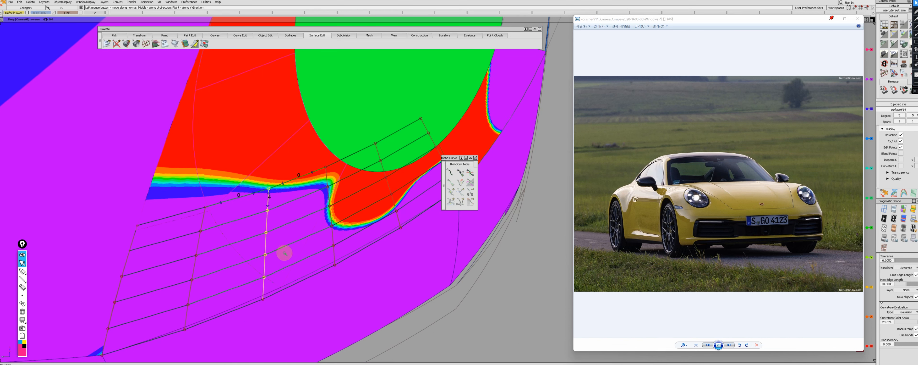
{"action": "left_click_drag", "start_coordinate": [265, 250], "coordinate": [296, 254]}
- Adjust the remaining CV columns of the lower surface, working along its upper edge beneath the headlight opening
{"action": "left_click_drag", "start_coordinate": [213, 247], "coordinate": [206, 210], "text": "ctrl+shift"}
{"action": "left_click", "coordinate": [207, 209]}
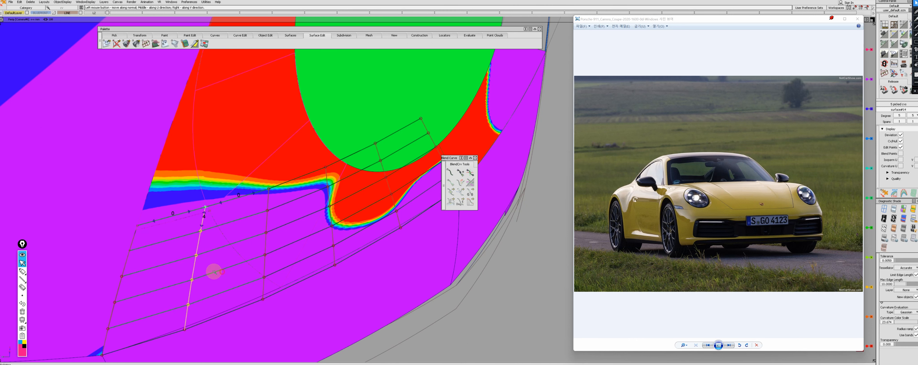
{"action": "left_click", "coordinate": [331, 242]}
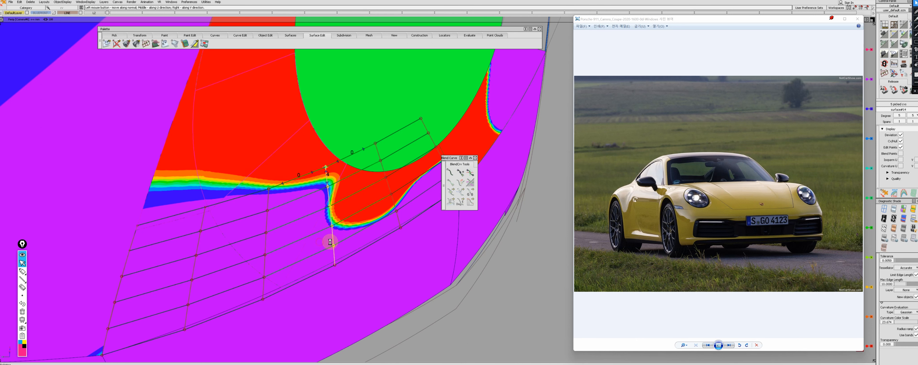
{"action": "left_click", "coordinate": [381, 163]}
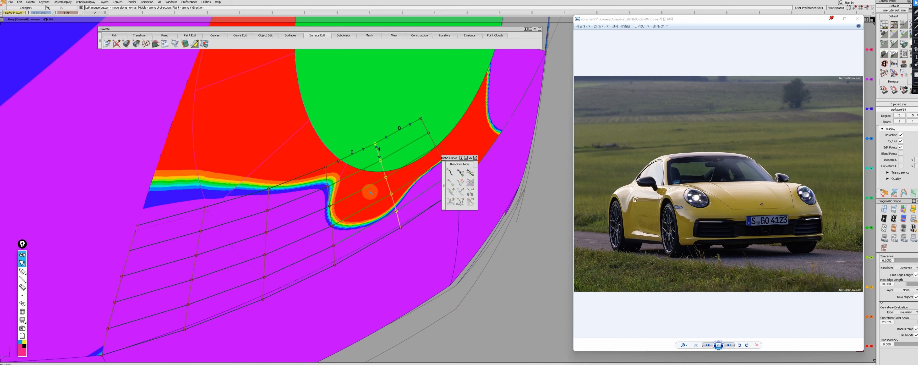
{"action": "left_click", "coordinate": [196, 301]}
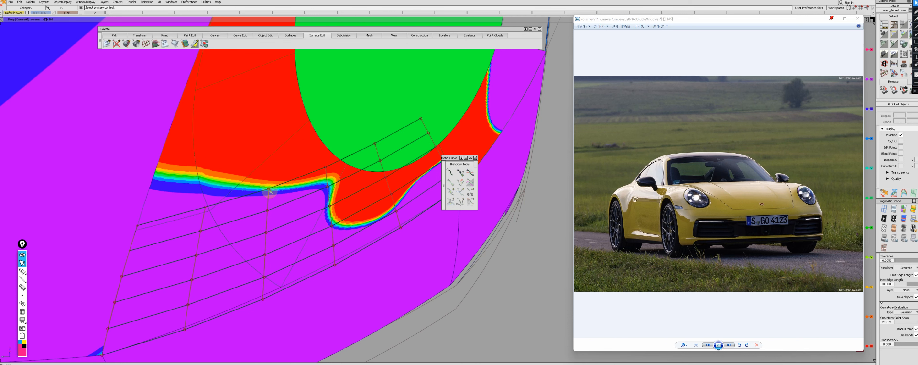
- Pick the second CV row across the lower surface and adjust its CVs to even out the curvature bands
{"action": "left_click", "coordinate": [263, 275]}
{"action": "mouse_move", "coordinate": [279, 255]}
{"action": "left_mouse_down"}
{"action": "mouse_move", "coordinate": [255, 250]}
{"action": "mouse_move", "coordinate": [217, 266]}
{"action": "left_mouse_up"}
{"action": "left_click", "coordinate": [202, 232]}
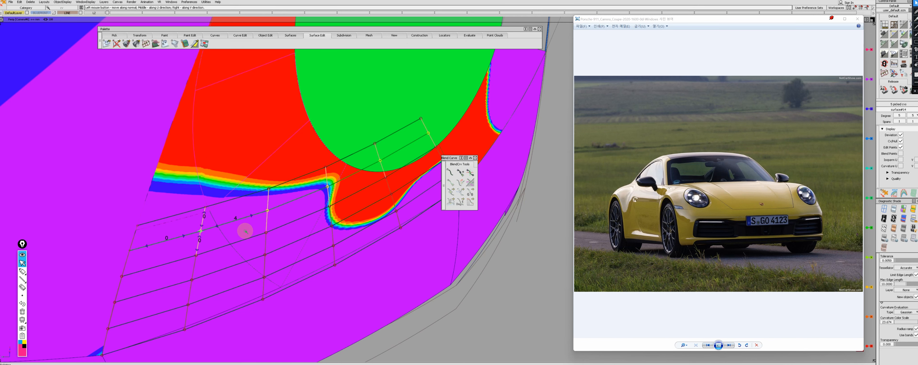
{"action": "left_click", "coordinate": [250, 197]}
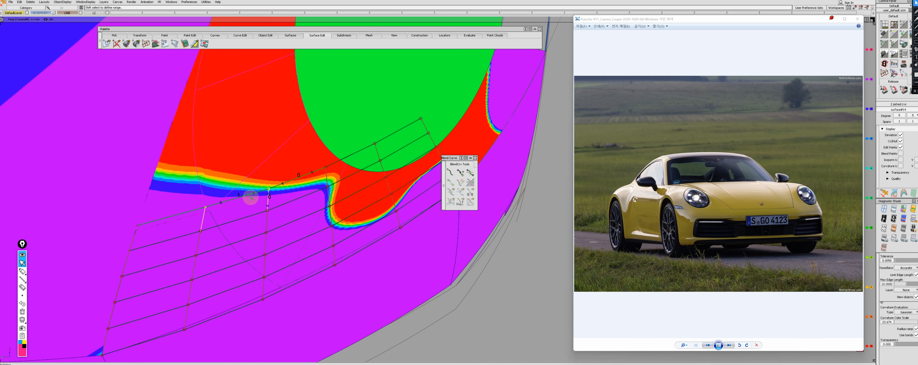
{"action": "left_click", "coordinate": [268, 210]}
{"action": "left_click", "coordinate": [313, 193]}
- Change the diagnostic shading to the Shade-Sky map and examine the highlights around the headlight opening
{"action": "left_click_drag", "start_coordinate": [302, 202], "coordinate": [311, 213], "text": "ctrl+shift"}
{"action": "right_click_drag", "start_coordinate": [312, 213], "coordinate": [277, 270], "text": "alt+shift"}
{"action": "mouse_move", "coordinate": [276, 270]}
{"action": "left_mouse_down", "text": "alt+shift"}
{"action": "mouse_move", "coordinate": [272, 258]}
{"action": "mouse_move", "coordinate": [229, 269]}
{"action": "mouse_move", "coordinate": [328, 277]}
{"action": "left_mouse_up", "text": "alt+shift"}
{"action": "mouse_move", "coordinate": [328, 277]}
{"action": "right_mouse_down", "text": "alt+shift"}
{"action": "mouse_move", "coordinate": [172, 228]}
{"action": "mouse_move", "coordinate": [266, 303]}
{"action": "right_mouse_up", "text": "alt+shift"}
{"action": "mouse_move", "coordinate": [266, 303]}
{"action": "left_mouse_down", "text": "alt+shift"}
{"action": "mouse_move", "coordinate": [254, 274]}
{"action": "mouse_move", "coordinate": [291, 295]}
{"action": "mouse_move", "coordinate": [277, 250]}
{"action": "left_mouse_up", "text": "alt+shift"}
{"action": "key", "text": "4"}
{"action": "right_click_drag", "start_coordinate": [277, 250], "coordinate": [241, 268], "text": "alt+shift"}
{"action": "key", "text": "3"}
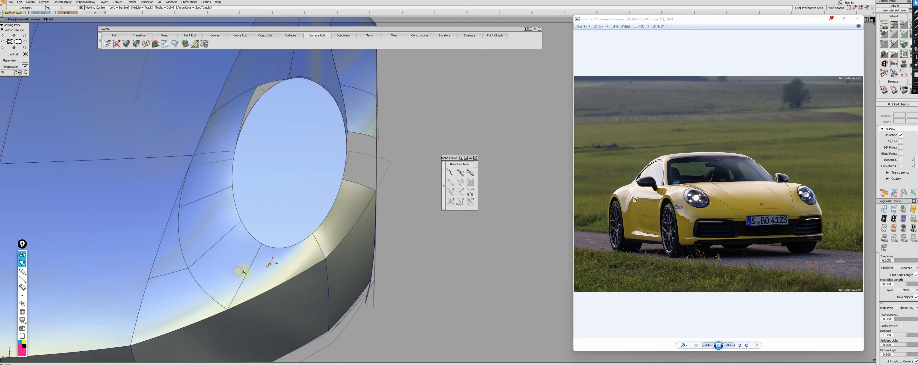
{"action": "left_click_drag", "start_coordinate": [242, 269], "coordinate": [257, 263], "text": "alt+shift"}
- Realign the corner patch below the headlight opening to its neighbour and check the continuity along its edges
{"action": "left_click", "coordinate": [256, 264]}
{"action": "left_click", "coordinate": [257, 266]}
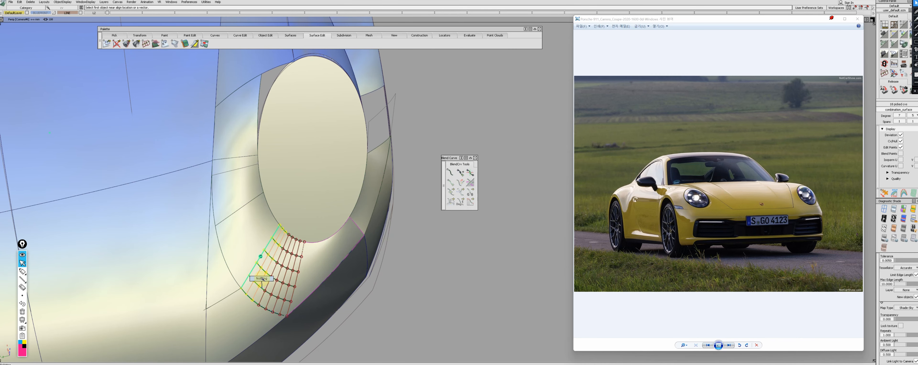
{"action": "right_click_drag", "start_coordinate": [258, 276], "coordinate": [269, 317], "text": "alt+shift"}
{"action": "left_click", "coordinate": [212, 265]}
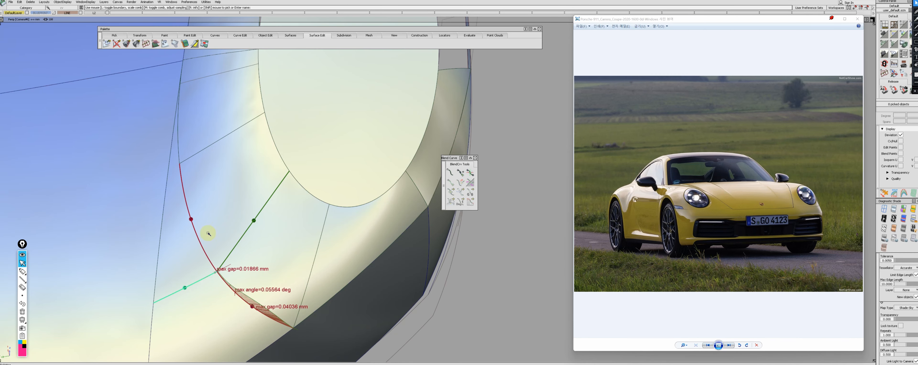
- Untrim the two surfaces outside the headlight patches, remove their outdated curves-on-surface and retrim them to the patch edges
{"action": "left_click_drag", "start_coordinate": [178, 184], "coordinate": [178, 155], "text": "ctrl+shift"}
{"action": "left_click", "coordinate": [178, 155]}
{"action": "key", "text": "Return"}
{"action": "left_click", "coordinate": [182, 189]}
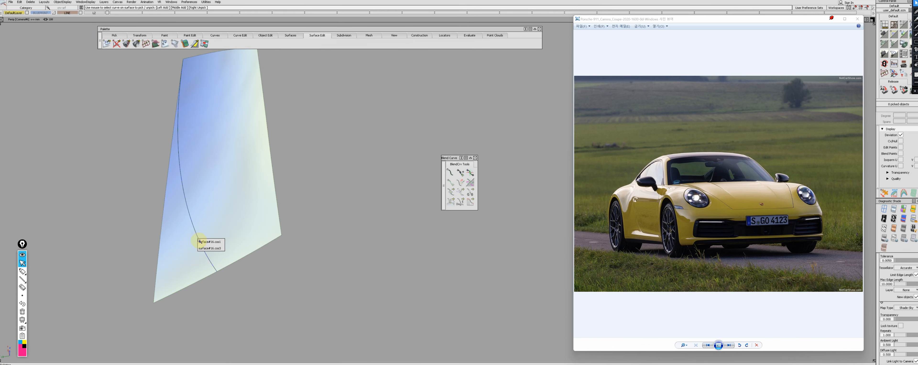
{"action": "left_click", "coordinate": [174, 183]}
{"action": "left_click", "coordinate": [188, 205]}
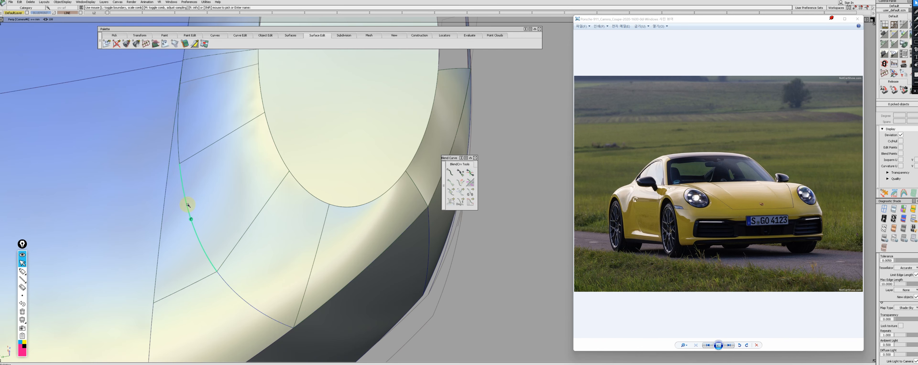
{"action": "left_click_drag", "start_coordinate": [247, 230], "coordinate": [265, 242], "text": "alt+shift"}
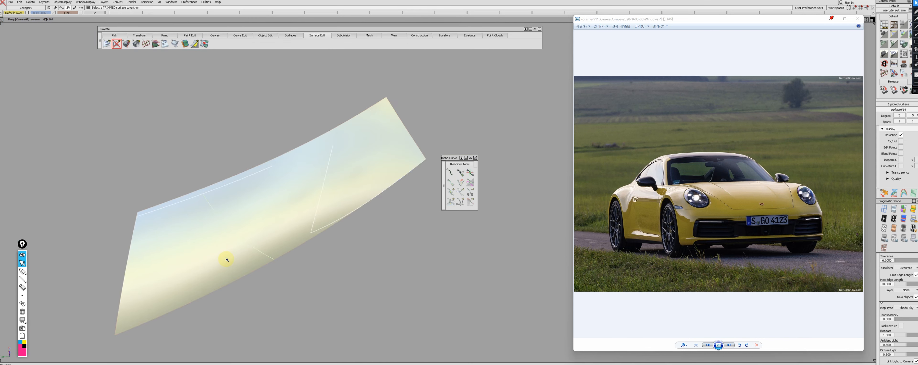
{"action": "left_click", "coordinate": [275, 264]}
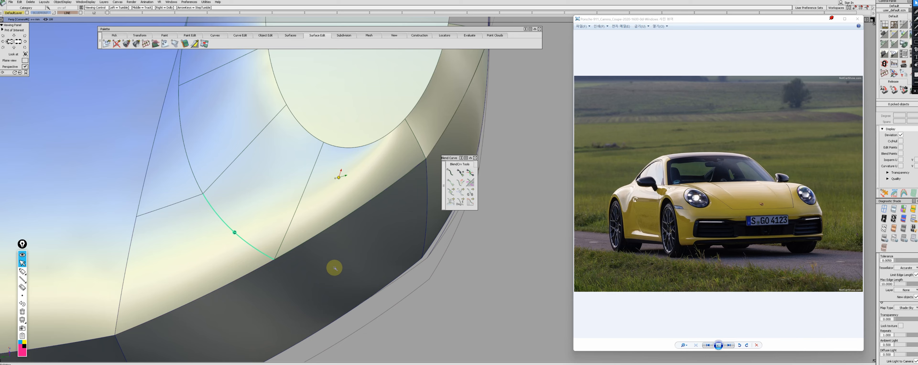
- Examine the highlight flow across the patches around the headlight opening from several viewing angles
{"action": "right_click_drag", "start_coordinate": [334, 268], "coordinate": [289, 320], "text": "alt+shift"}
{"action": "left_click_drag", "start_coordinate": [289, 320], "coordinate": [349, 283], "text": "alt+shift"}
{"action": "right_click_drag", "start_coordinate": [385, 281], "coordinate": [306, 277], "text": "alt+shift"}
{"action": "right_click_drag", "start_coordinate": [290, 229], "coordinate": [300, 267], "text": "alt+shift"}
{"action": "left_click_drag", "start_coordinate": [299, 266], "coordinate": [240, 230], "text": "alt+shift"}
{"action": "left_click", "coordinate": [238, 252]}
{"action": "left_click", "coordinate": [259, 252]}
{"action": "mouse_move", "coordinate": [240, 241]}
{"action": "left_mouse_down", "text": "alt+shift"}
{"action": "mouse_move", "coordinate": [215, 261]}
{"action": "mouse_move", "coordinate": [241, 254]}
{"action": "mouse_move", "coordinate": [232, 231]}
{"action": "left_mouse_up", "text": "alt+shift"}
{"action": "left_click_drag", "start_coordinate": [233, 232], "coordinate": [230, 228], "text": "alt+shift"}
{"action": "left_click", "coordinate": [220, 262]}
{"action": "left_click_drag", "start_coordinate": [219, 266], "coordinate": [262, 284], "text": "ctrl+shift"}
{"action": "left_click", "coordinate": [252, 275]}
{"action": "left_click", "coordinate": [230, 265]}
{"action": "left_click", "coordinate": [268, 291]}
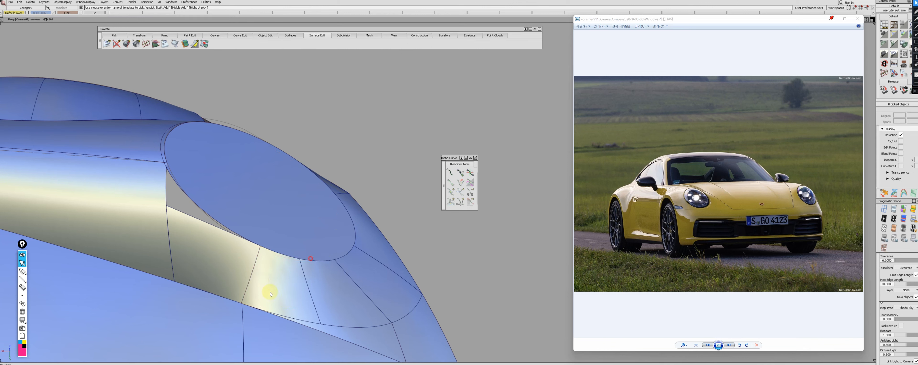
{"action": "right_click_drag", "start_coordinate": [268, 291], "coordinate": [199, 274], "text": "ctrl+shift"}
{"action": "left_click_drag", "start_coordinate": [177, 269], "coordinate": [178, 265], "text": "ctrl+shift"}
{"action": "right_click_drag", "start_coordinate": [173, 263], "coordinate": [243, 281], "text": "ctrl+shift"}
{"action": "left_click_drag", "start_coordinate": [243, 282], "coordinate": [272, 239], "text": "alt+shift"}
{"action": "left_click", "coordinate": [272, 239]}
{"action": "left_click", "coordinate": [271, 240]}
- Try to align the upper edge of the lower side patch with Curvature continuity and Colinear alignment
{"action": "right_click_drag", "start_coordinate": [272, 240], "coordinate": [252, 261], "text": "alt+shift"}
{"action": "left_click_drag", "start_coordinate": [252, 260], "coordinate": [252, 238], "text": "alt+shift"}
{"action": "left_click_drag", "start_coordinate": [253, 238], "coordinate": [252, 233], "text": "ctrl+shift"}
{"action": "left_click", "coordinate": [250, 227]}
{"action": "left_click", "coordinate": [252, 226]}
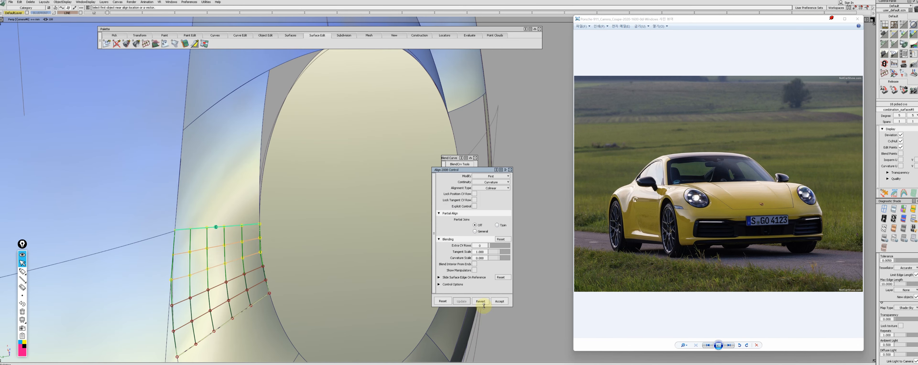
{"action": "middle_click_drag", "start_coordinate": [311, 250], "coordinate": [305, 257], "text": "alt+shift"}
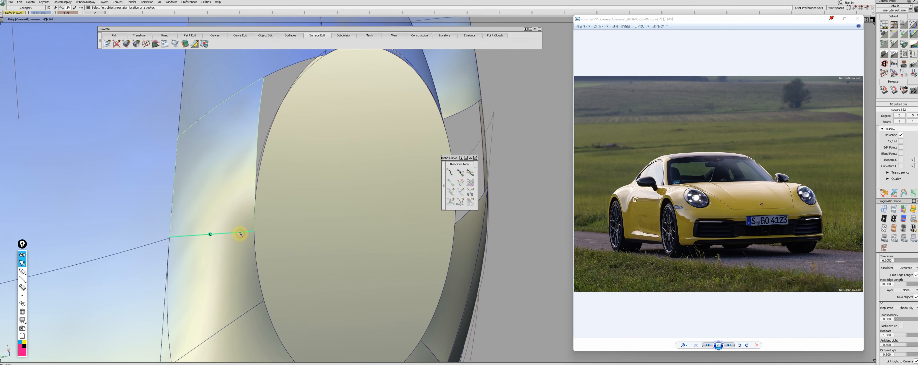
- Align the upper side patch's lower edge with Curvature continuity and Colinear alignment, and pick both side patches
{"action": "left_click", "coordinate": [241, 234]}
{"action": "middle_click_drag", "start_coordinate": [297, 175], "coordinate": [289, 197], "text": "alt+shift"}
{"action": "left_click", "coordinate": [239, 254]}
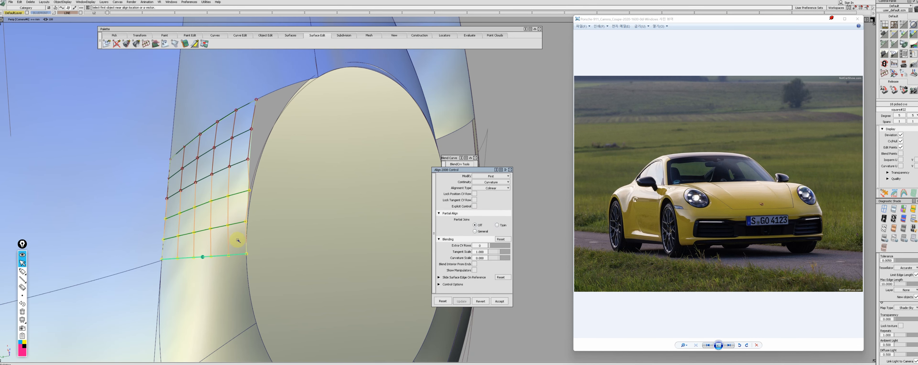
{"action": "left_click", "coordinate": [492, 246]}
{"action": "left_click_drag", "start_coordinate": [345, 259], "coordinate": [346, 257], "text": "ctrl+shift"}
{"action": "left_click_drag", "start_coordinate": [321, 262], "coordinate": [201, 264], "text": "alt+shift"}
{"action": "left_click_drag", "start_coordinate": [207, 230], "coordinate": [223, 257]}
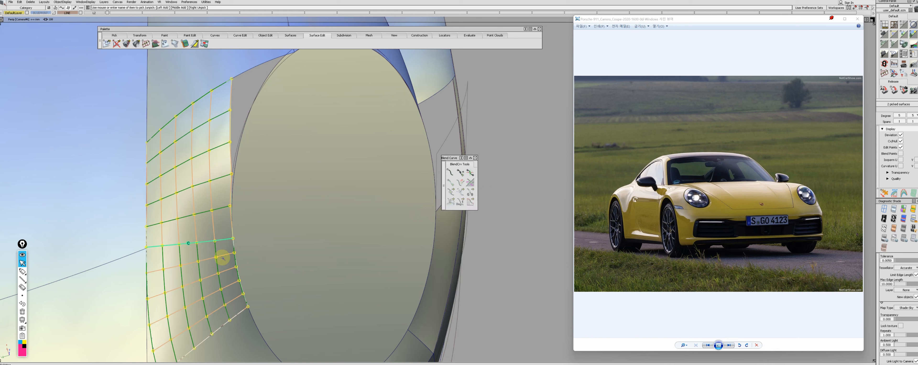
- Realign the shared edge of the two side patches with a different continuity setting and delete their Align construction history
{"action": "middle_click_drag", "start_coordinate": [246, 312], "coordinate": [237, 314], "text": "alt+shift"}
{"action": "middle_click_drag", "start_coordinate": [236, 164], "coordinate": [228, 180], "text": "alt+shift"}
{"action": "left_click", "coordinate": [214, 238]}
{"action": "left_click", "coordinate": [489, 182]}
{"action": "left_click", "coordinate": [486, 194]}
{"action": "left_click_drag", "start_coordinate": [353, 271], "coordinate": [356, 245], "text": "ctrl+shift"}
{"action": "left_click_drag", "start_coordinate": [203, 246], "coordinate": [181, 302]}
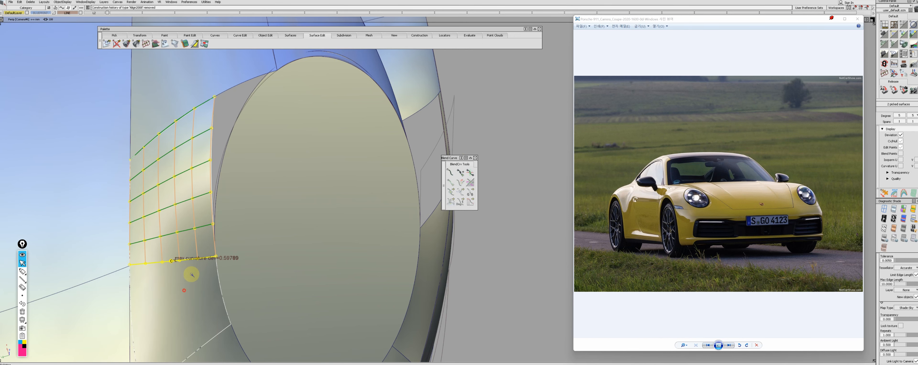
- Align the shared edge by modifying both side patches, with Curvature continuity, Free intersection, Default alignment and 2 extra CV rows
{"action": "right_click_drag", "start_coordinate": [185, 307], "coordinate": [252, 289], "text": "alt+shift"}
{"action": "left_click_drag", "start_coordinate": [252, 289], "coordinate": [267, 312], "text": "alt+shift"}
{"action": "right_click_drag", "start_coordinate": [258, 316], "coordinate": [258, 301], "text": "alt+shift"}
{"action": "middle_click_drag", "start_coordinate": [259, 301], "coordinate": [277, 317], "text": "alt+shift"}
{"action": "left_click", "coordinate": [238, 256]}
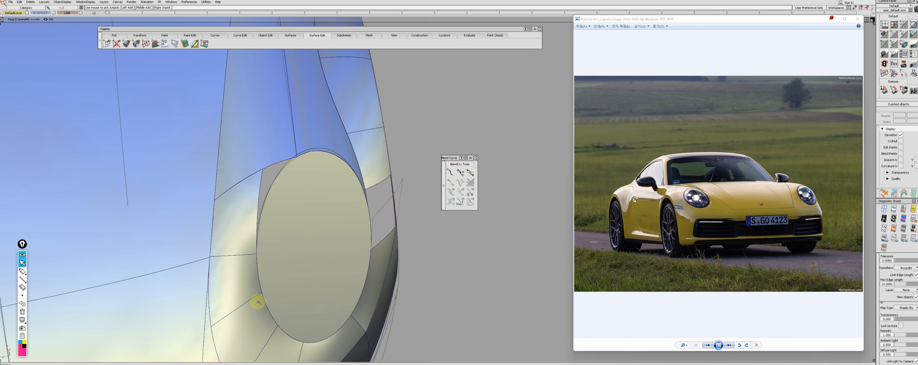
{"action": "left_click", "coordinate": [249, 259]}
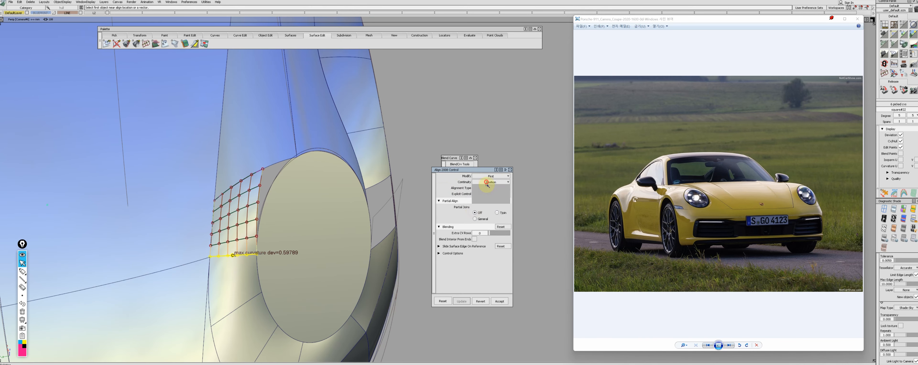
{"action": "right_click_drag", "start_coordinate": [178, 269], "coordinate": [193, 269], "text": "alt+shift"}
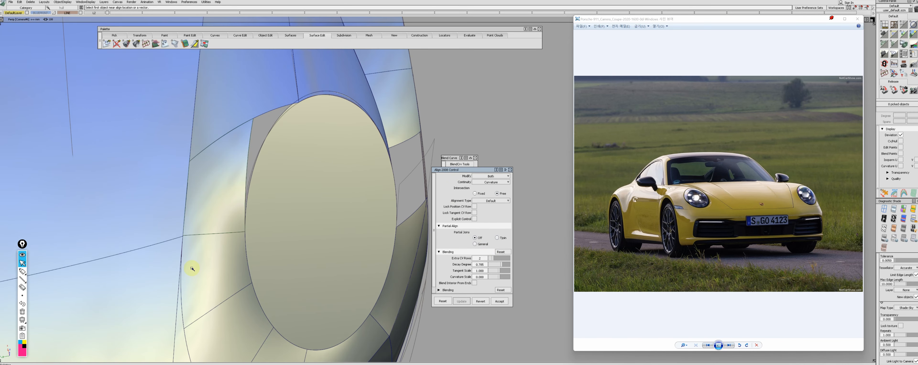
- Display black-and-white reflection stripes and adjust the CVs around the side patches' shared edge to smooth the stripe flow
{"action": "middle_click_drag", "start_coordinate": [192, 269], "coordinate": [205, 269], "text": "alt+shift"}
{"action": "key", "text": "2"}
{"action": "mouse_move", "coordinate": [214, 269]}
{"action": "left_mouse_down", "text": "ctrl+shift"}
{"action": "mouse_move", "coordinate": [228, 242]}
{"action": "mouse_move", "coordinate": [239, 243]}
{"action": "left_mouse_up", "text": "ctrl+shift"}
{"action": "left_click", "coordinate": [239, 242]}
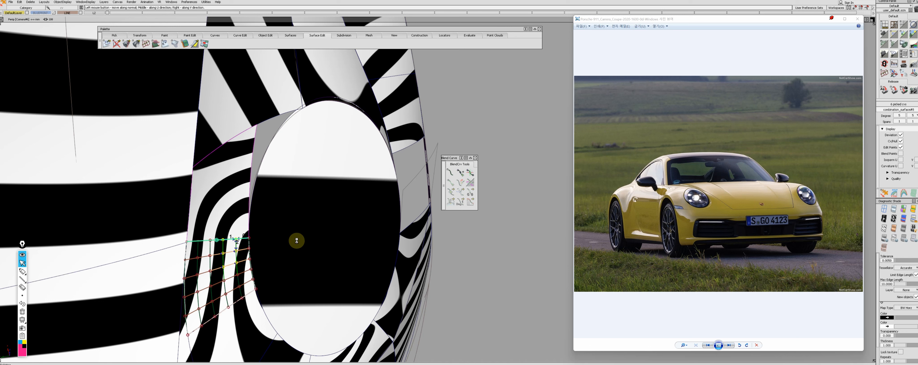
{"action": "left_click_drag", "start_coordinate": [279, 237], "coordinate": [287, 199], "text": "ctrl+shift"}
{"action": "left_click", "coordinate": [236, 221]}
{"action": "left_click", "coordinate": [222, 261]}
{"action": "left_click_drag", "start_coordinate": [221, 260], "coordinate": [232, 250], "text": "ctrl+shift"}
{"action": "left_click", "coordinate": [237, 250]}
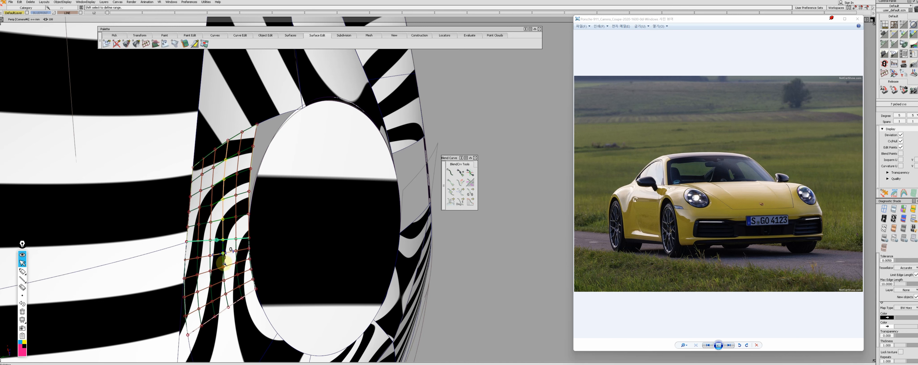
- Restore the sky reflection shading and examine the highlight flow across the headlight patches, hood and fender
{"action": "left_click_drag", "start_coordinate": [266, 248], "coordinate": [223, 199], "text": "alt+shift"}
{"action": "left_click", "coordinate": [169, 240]}
{"action": "left_click_drag", "start_coordinate": [214, 228], "coordinate": [190, 277], "text": "alt+shift"}
{"action": "left_click_drag", "start_coordinate": [218, 254], "coordinate": [219, 238], "text": "alt+shift"}
{"action": "left_click", "coordinate": [226, 140]}
{"action": "left_click", "coordinate": [227, 137]}
{"action": "right_click_drag", "start_coordinate": [228, 139], "coordinate": [239, 168], "text": "alt+shift"}
{"action": "left_click_drag", "start_coordinate": [240, 168], "coordinate": [252, 213], "text": "alt+shift"}
{"action": "left_click", "coordinate": [220, 248]}
{"action": "left_click_drag", "start_coordinate": [204, 271], "coordinate": [237, 266], "text": "ctrl+shift"}
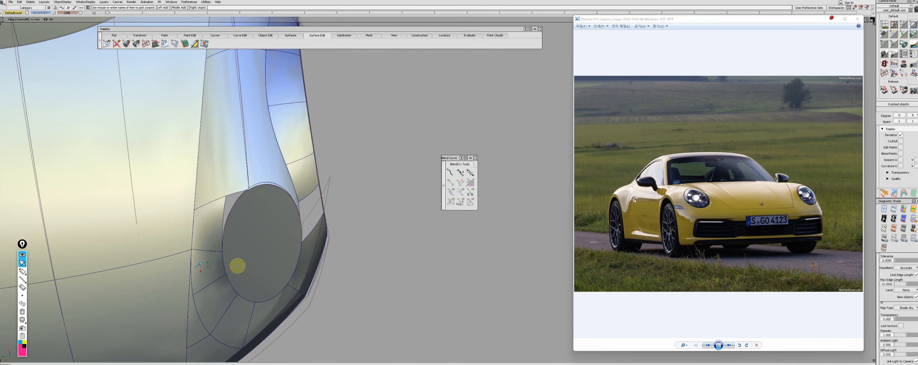
{"action": "right_click_drag", "start_coordinate": [238, 266], "coordinate": [198, 261], "text": "alt+shift"}
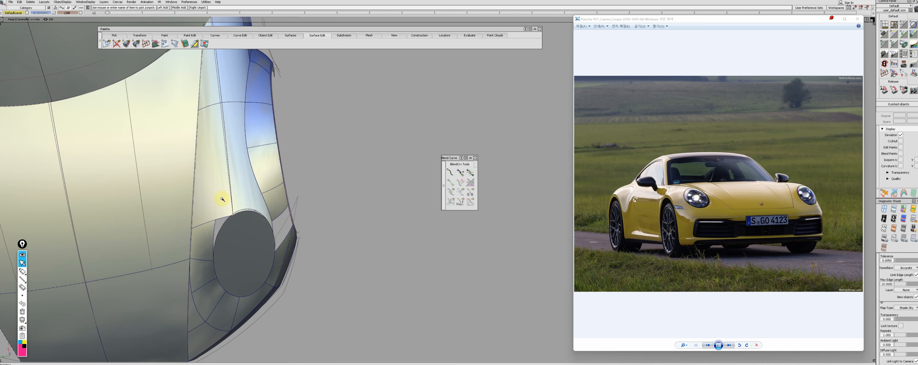
{"action": "mouse_move", "coordinate": [200, 223]}
{"action": "left_mouse_down", "text": "alt+shift"}
{"action": "mouse_move", "coordinate": [260, 250]}
{"action": "mouse_move", "coordinate": [310, 228]}
{"action": "mouse_move", "coordinate": [292, 251]}
{"action": "left_mouse_up", "text": "alt+shift"}
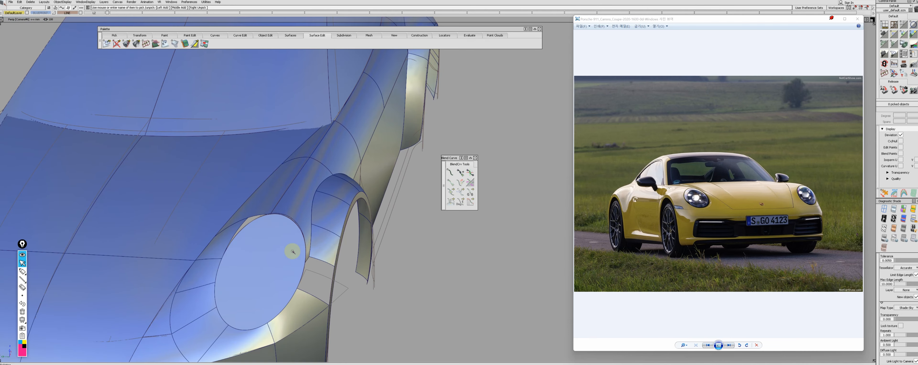
{"action": "left_click_drag", "start_coordinate": [281, 278], "coordinate": [229, 291], "text": "alt+shift"}
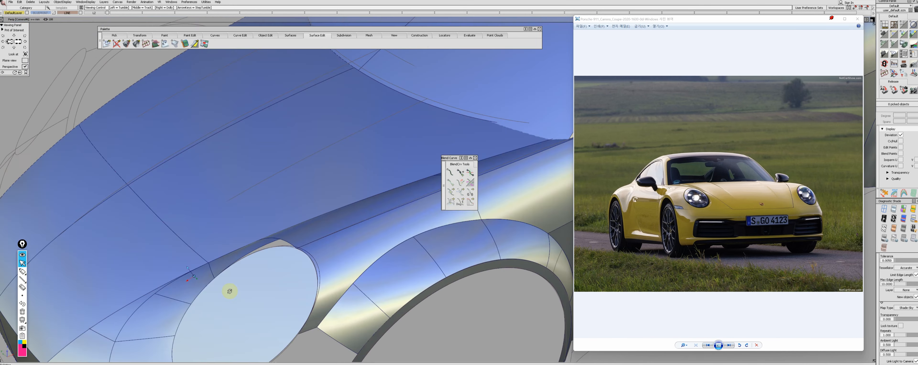
- Extract a curve across the patch below the headlight and bridge the gap from it to the wheel arch patch with a line
{"action": "key", "text": "F6"}
{"action": "middle_click_drag", "start_coordinate": [230, 292], "coordinate": [225, 307], "text": "alt+shift"}
{"action": "middle_click_drag", "start_coordinate": [318, 217], "coordinate": [280, 236], "text": "alt+shift"}
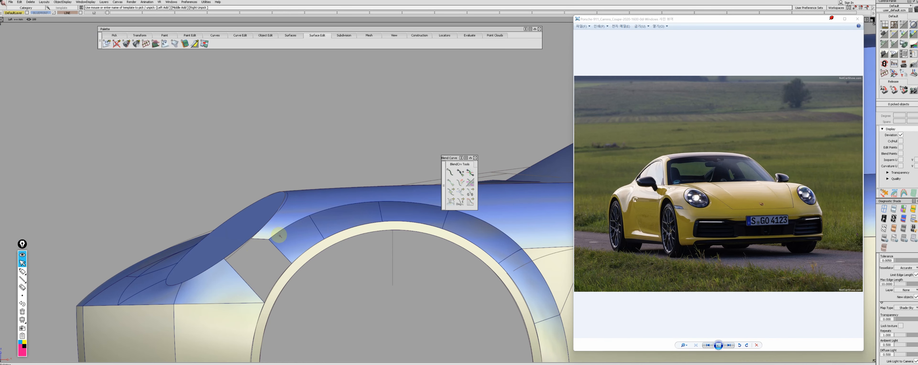
{"action": "left_click", "coordinate": [279, 275]}
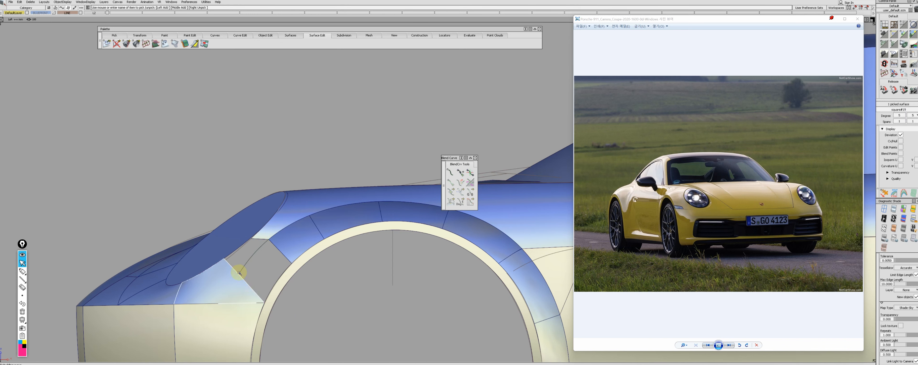
{"action": "key", "text": "Delete"}
{"action": "middle_click_drag", "start_coordinate": [251, 272], "coordinate": [241, 278], "text": "alt+shift"}
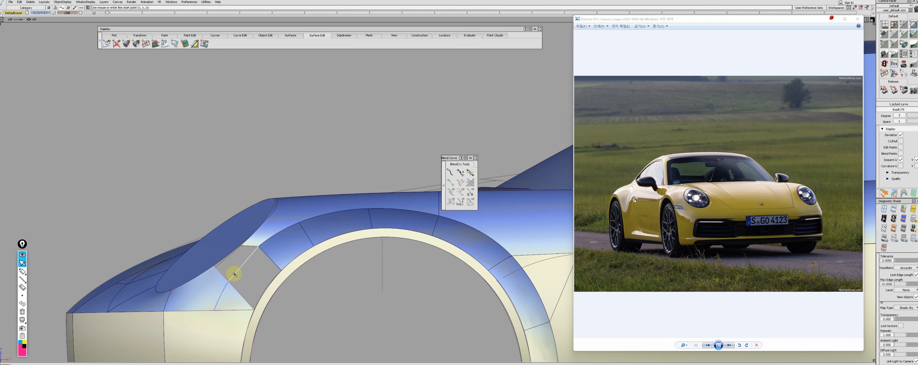
{"action": "left_click", "coordinate": [225, 288]}
- Try to align the bridging curve's ends to the wheel arch patch and the curve on the lower patch
{"action": "key", "text": "F8"}
{"action": "left_click_drag", "start_coordinate": [344, 297], "coordinate": [339, 269], "text": "alt+shift"}
{"action": "left_click_drag", "start_coordinate": [339, 269], "coordinate": [345, 273]}
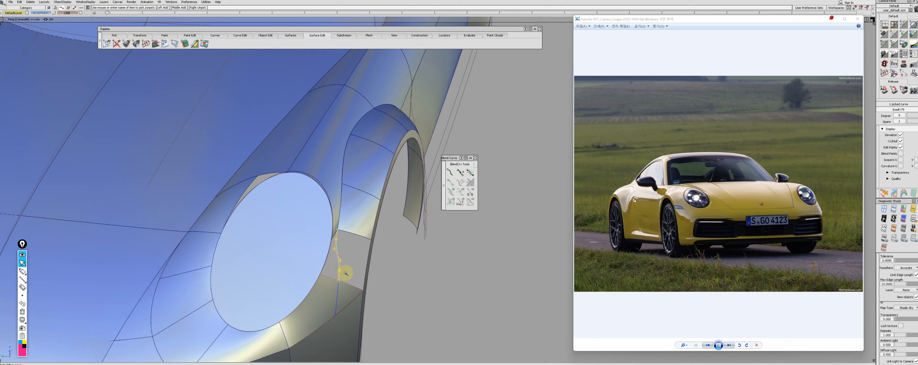
{"action": "left_click_drag", "start_coordinate": [345, 281], "coordinate": [339, 230], "text": "alt+shift"}
{"action": "left_click", "coordinate": [339, 259]}
{"action": "key", "text": "Delete"}
{"action": "left_click", "coordinate": [339, 233]}
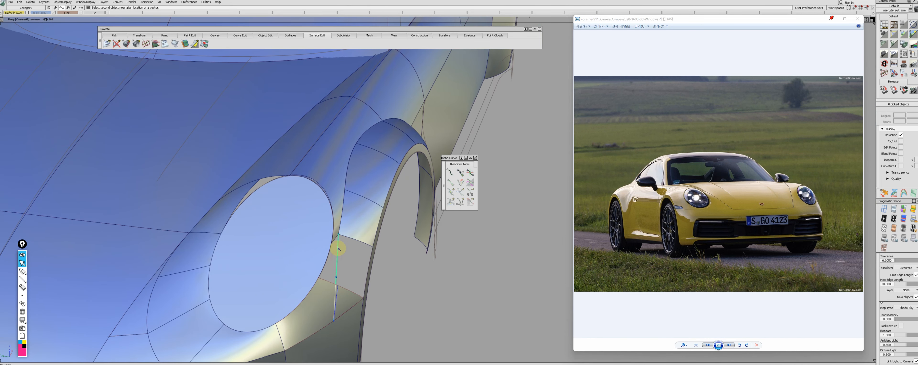
{"action": "key", "text": "Delete"}
- Isolate the two patches with the bridging curve and try to refine the curve's CVs and end alignment
{"action": "left_click_drag", "start_coordinate": [274, 264], "coordinate": [404, 269], "text": "alt+shift"}
{"action": "left_click_drag", "start_coordinate": [345, 261], "coordinate": [334, 195], "text": "alt+shift"}
{"action": "left_click_drag", "start_coordinate": [307, 326], "coordinate": [394, 262], "text": "ctrl+alt"}
{"action": "key", "text": "alt+h"}
{"action": "key", "text": "F8"}
{"action": "left_click", "coordinate": [319, 254]}
{"action": "left_click", "coordinate": [318, 268]}
{"action": "left_click", "coordinate": [314, 172]}
{"action": "left_click", "coordinate": [313, 160]}
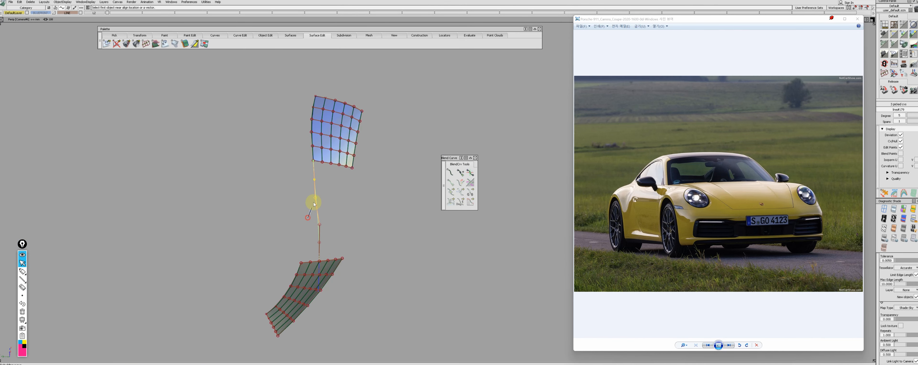
{"action": "left_click_drag", "start_coordinate": [309, 217], "coordinate": [344, 221], "text": "alt+shift"}
{"action": "left_click", "coordinate": [317, 216]}
- Replace the bridging curve with a new one from the arch patch's inner corner to the curve on the lower patch
{"action": "key", "text": "alt+h"}
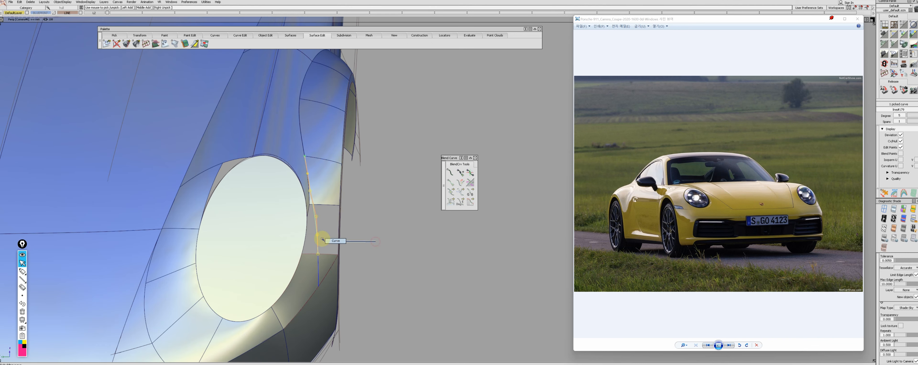
{"action": "key", "text": "Delete"}
{"action": "mouse_move", "coordinate": [333, 246]}
{"action": "left_mouse_down", "text": "alt+shift"}
{"action": "mouse_move", "coordinate": [355, 270]}
{"action": "mouse_move", "coordinate": [332, 249]}
{"action": "left_mouse_up", "text": "alt+shift"}
{"action": "left_click", "coordinate": [327, 154]}
{"action": "left_click", "coordinate": [324, 261]}
{"action": "key", "text": "alt+h"}
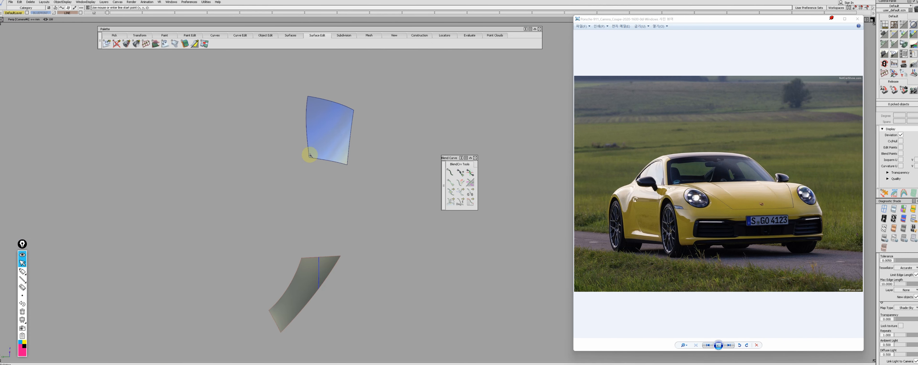
{"action": "left_click", "coordinate": [309, 155]}
{"action": "left_click", "coordinate": [314, 242]}
{"action": "key", "text": "alt+h"}
- Isolate the arch patch, the wheel arch lip, the lower patch and the bridging curve
{"action": "left_click_drag", "start_coordinate": [390, 262], "coordinate": [354, 254], "text": "alt+shift"}
{"action": "left_click", "coordinate": [360, 193]}
{"action": "left_click", "coordinate": [351, 263]}
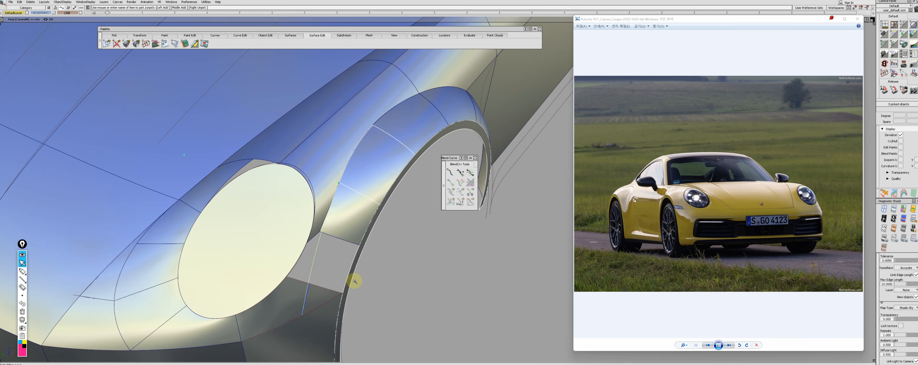
{"action": "left_click", "coordinate": [339, 296]}
{"action": "key", "text": "alt+h"}
- Build a Square surface bounded by the arch patch, the bridging curve, the wheel arch lip and the lower patch
{"action": "middle_click_drag", "start_coordinate": [347, 276], "coordinate": [325, 258], "text": "ctrl+shift"}
{"action": "left_click", "coordinate": [312, 271]}
{"action": "left_click", "coordinate": [317, 307]}
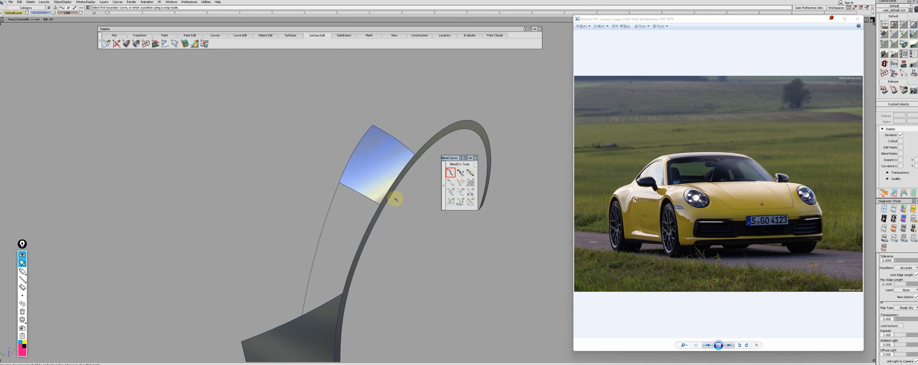
{"action": "key", "text": "alt+d"}
{"action": "key", "text": "Return"}
{"action": "middle_click_drag", "start_coordinate": [318, 235], "coordinate": [312, 273], "text": "ctrl+shift"}
{"action": "left_click", "coordinate": [312, 272]}
{"action": "left_click", "coordinate": [317, 308]}
{"action": "left_click", "coordinate": [345, 285]}
{"action": "left_click", "coordinate": [351, 286]}
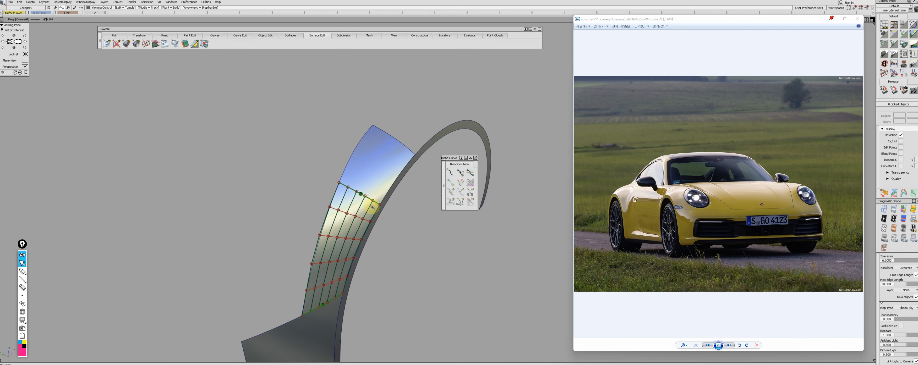
- Align the new arch surface to its neighbour by modifying both, with Curvature continuity, Free intersection, Default alignment and 2 extra CV rows
{"action": "left_click_drag", "start_coordinate": [490, 245], "coordinate": [497, 245]}
{"action": "left_click_drag", "start_coordinate": [325, 258], "coordinate": [303, 258], "text": "ctrl+shift"}
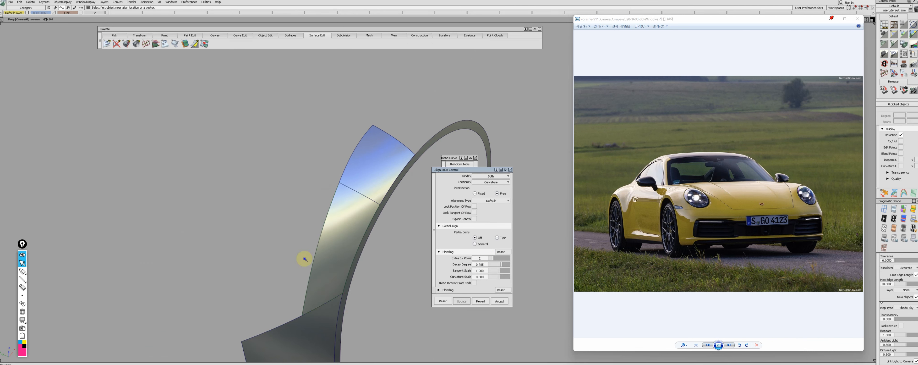
{"action": "key", "text": "alt+s"}
{"action": "left_click_drag", "start_coordinate": [383, 236], "coordinate": [378, 231], "text": "alt+shift"}
- Detach the lower patch and the fender patch beside the headlight opening at the corners of the remaining gap
{"action": "key", "text": "alt+d"}
{"action": "left_click_drag", "start_coordinate": [365, 184], "coordinate": [415, 215]}
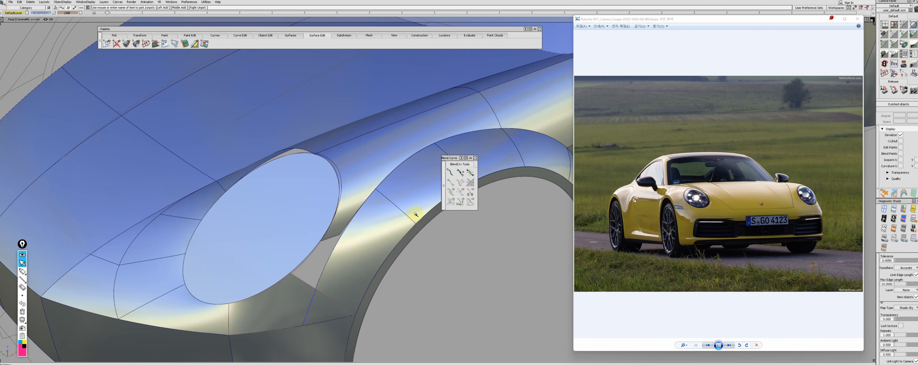
{"action": "left_click_drag", "start_coordinate": [398, 347], "coordinate": [327, 269], "text": "alt+shift"}
{"action": "left_click_drag", "start_coordinate": [301, 303], "coordinate": [329, 247], "text": "alt+shift"}
{"action": "left_click_drag", "start_coordinate": [329, 246], "coordinate": [269, 291], "text": "ctrl+shift"}
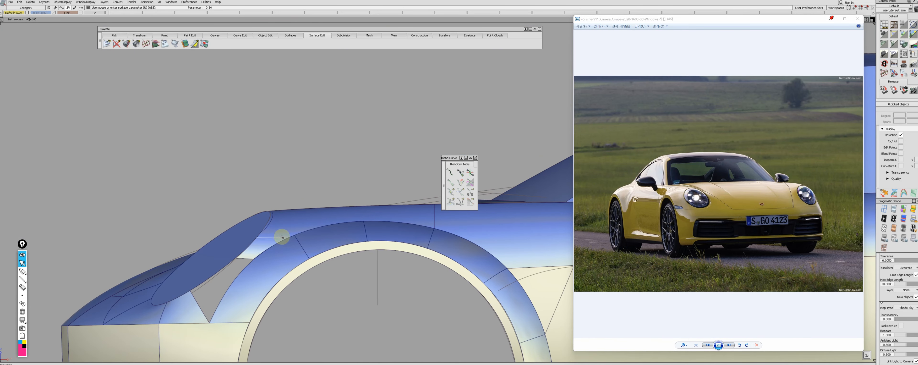
{"action": "left_click_drag", "start_coordinate": [282, 237], "coordinate": [287, 232]}
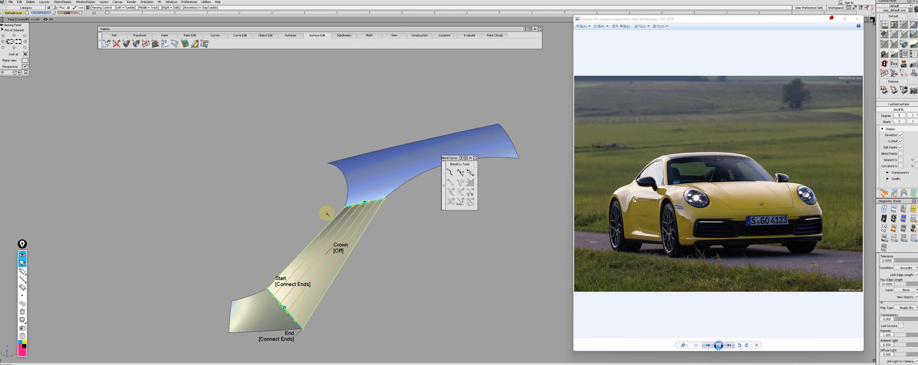
- Try to align a skinned gap surface to the fender and lower patches with G2 edge continuity and explicit control
{"action": "left_click", "coordinate": [452, 146]}
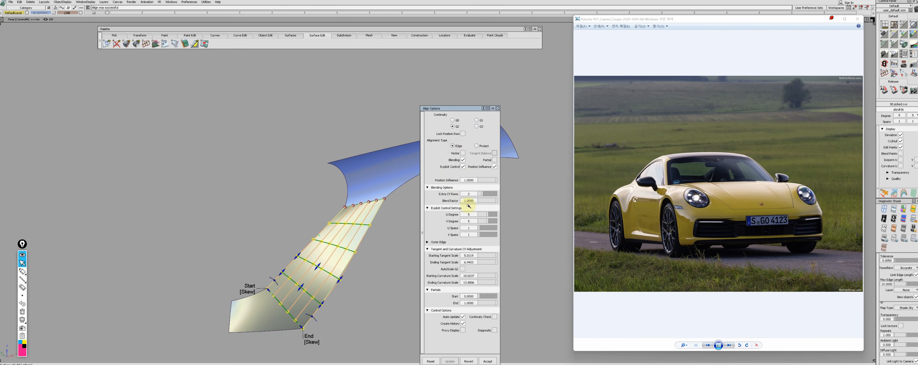
{"action": "left_click", "coordinate": [373, 202]}
{"action": "left_click", "coordinate": [376, 199]}
{"action": "left_click_drag", "start_coordinate": [481, 193], "coordinate": [477, 194]}
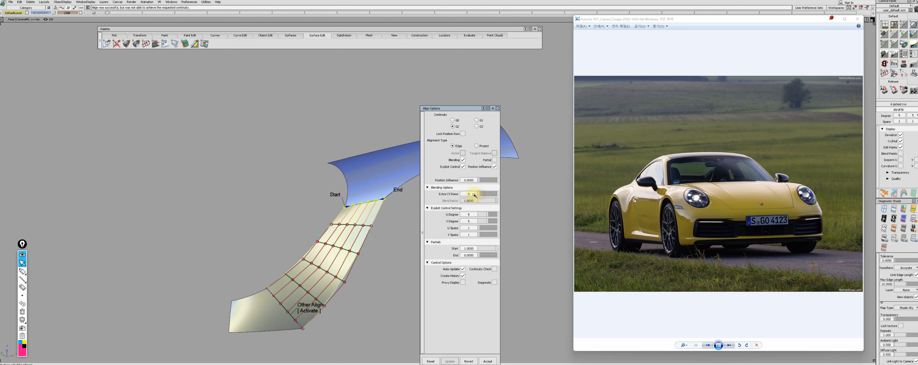
- Undo the skinned gap surface and its alignments to the neighbouring patches
{"action": "key", "text": "ctrl+z"}
{"action": "key", "text": "ctrl+z"}
{"action": "left_click", "coordinate": [449, 167]}
{"action": "key", "text": "ctrl+z"}
{"action": "left_click_drag", "start_coordinate": [393, 222], "coordinate": [279, 273], "text": "alt+shift"}
{"action": "right_click_drag", "start_coordinate": [279, 273], "coordinate": [358, 293], "text": "alt+shift"}
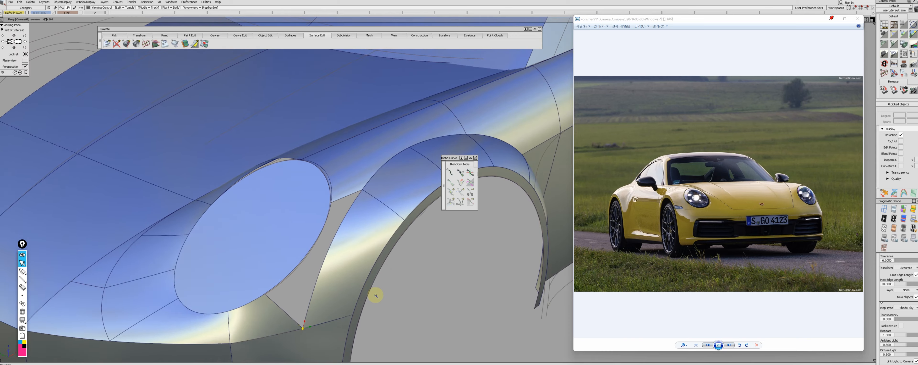
- Isolate the fender, wheel arch and lower patches surrounding the gap in the side view
{"action": "key", "text": "F6"}
{"action": "left_click_drag", "start_coordinate": [285, 243], "coordinate": [258, 279]}
{"action": "left_click", "coordinate": [181, 317]}
{"action": "key", "text": "alt+h"}
{"action": "left_click_drag", "start_coordinate": [289, 254], "coordinate": [289, 245], "text": "ctrl+shift"}
{"action": "left_click", "coordinate": [280, 240]}
{"action": "left_click", "coordinate": [290, 245]}
{"action": "key", "text": "Delete"}
{"action": "right_click_drag", "start_coordinate": [260, 263], "coordinate": [242, 269], "text": "ctrl+shift"}
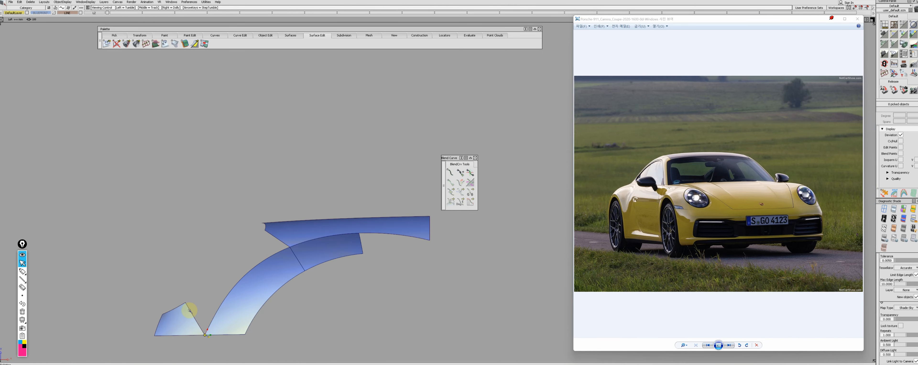
- Try to fill the gap between the fender patch and the lower patch with a surface strip
{"action": "left_click", "coordinate": [278, 240]}
{"action": "key", "text": "Return"}
{"action": "left_click", "coordinate": [203, 309]}
{"action": "left_click", "coordinate": [192, 313]}
{"action": "left_click_drag", "start_coordinate": [310, 257], "coordinate": [316, 237], "text": "ctrl+shift"}
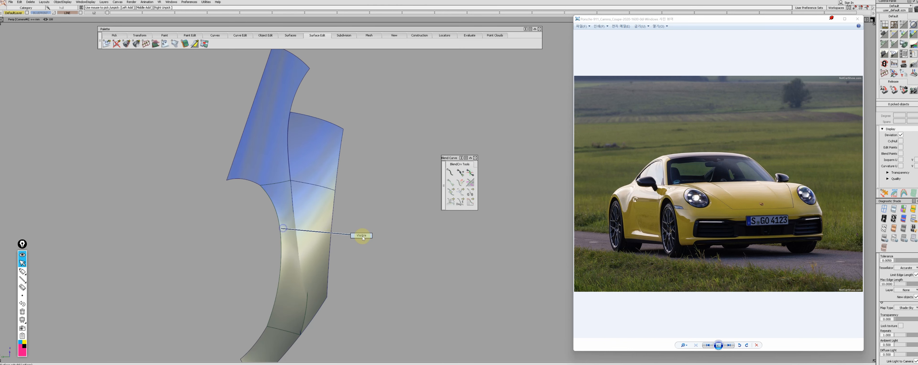
- Isolate the fender patch and the trial strip and examine the highlight flow across their shared edge
{"action": "left_click_drag", "start_coordinate": [410, 205], "coordinate": [385, 147], "text": "alt+shift"}
{"action": "left_click", "coordinate": [311, 240]}
{"action": "left_click", "coordinate": [382, 276]}
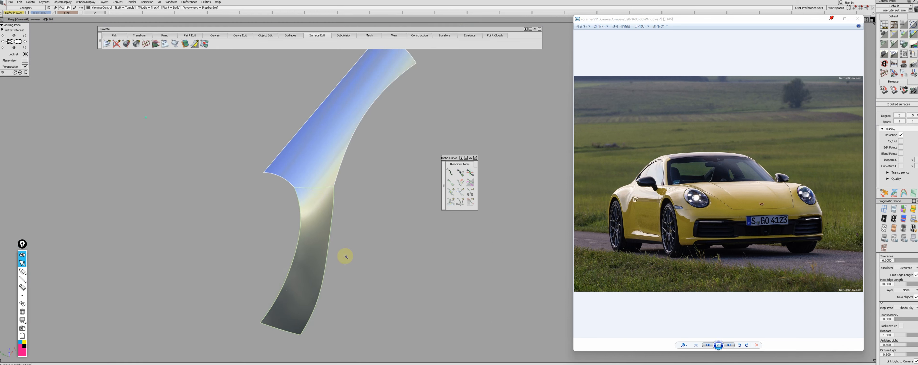
{"action": "left_click", "coordinate": [333, 271]}
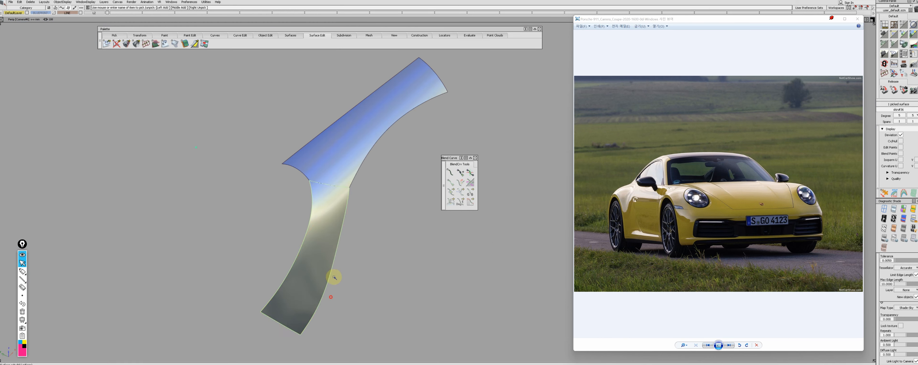
- Try to replace the trial strip with rebuilt free curves along its two long edges
{"action": "left_click_drag", "start_coordinate": [332, 276], "coordinate": [313, 278], "text": "alt+shift"}
{"action": "left_click", "coordinate": [260, 352]}
{"action": "left_click_drag", "start_coordinate": [313, 243], "coordinate": [316, 216], "text": "alt+shift"}
{"action": "left_click", "coordinate": [316, 220]}
{"action": "left_click", "coordinate": [339, 268]}
{"action": "left_click_drag", "start_coordinate": [340, 271], "coordinate": [377, 206], "text": "ctrl+shift"}
{"action": "key", "text": "Delete"}
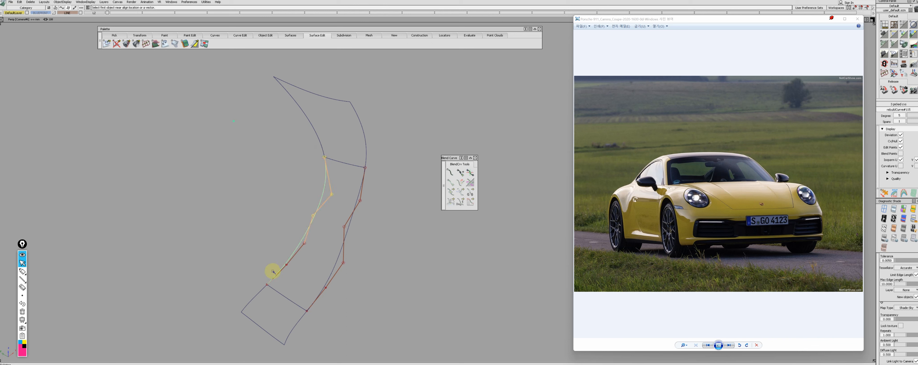
- Try to align and scale the two rebuilt edge curves, and delete the trial curves
{"action": "left_click", "coordinate": [314, 306]}
{"action": "left_click", "coordinate": [362, 181]}
{"action": "left_click_drag", "start_coordinate": [373, 209], "coordinate": [345, 262], "text": "ctrl+shift"}
{"action": "left_click", "coordinate": [350, 185]}
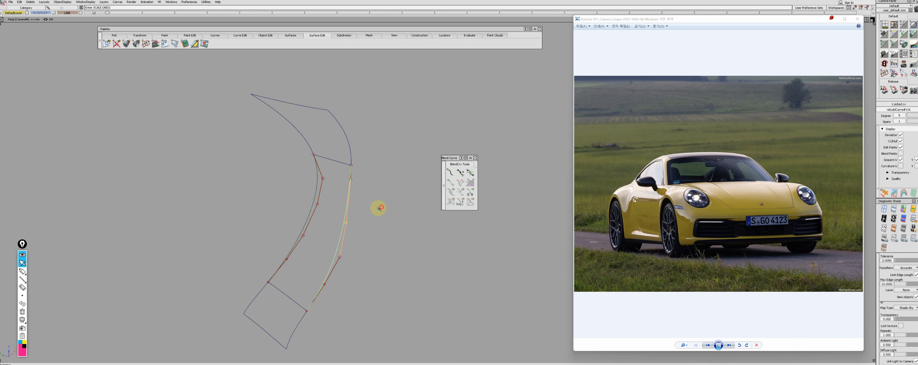
{"action": "mouse_move", "coordinate": [394, 242]}
{"action": "left_mouse_down", "text": "alt+shift"}
{"action": "mouse_move", "coordinate": [307, 211]}
{"action": "mouse_move", "coordinate": [410, 278]}
{"action": "mouse_move", "coordinate": [340, 275]}
{"action": "left_mouse_up", "text": "alt+shift"}
{"action": "key", "text": "Delete"}
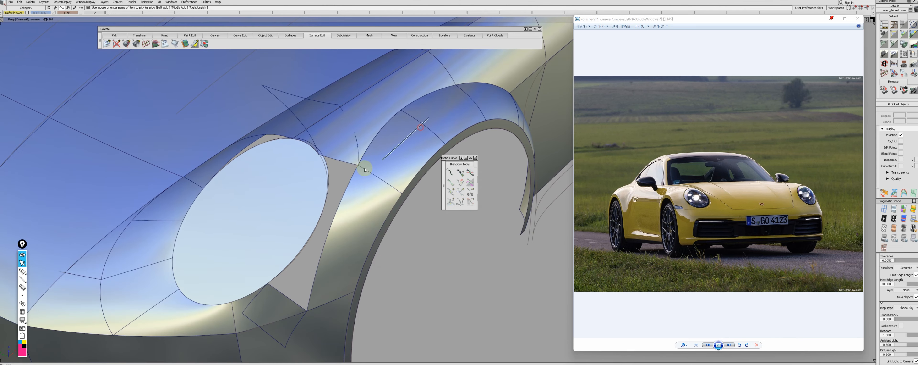
- Delete the leftover curves around the gap between the headlight opening and the wheel arch
{"action": "left_click", "coordinate": [358, 163]}
{"action": "left_click", "coordinate": [295, 327]}
{"action": "key", "text": "Delete"}
{"action": "left_click", "coordinate": [292, 302]}
{"action": "left_click_drag", "start_coordinate": [348, 212], "coordinate": [349, 207], "text": "ctrl+shift"}
{"action": "left_click_drag", "start_coordinate": [349, 207], "coordinate": [370, 187], "text": "alt+shift"}
- Isolate the fender, wheel arch and lower patches that border the open gap
{"action": "right_click_drag", "start_coordinate": [332, 214], "coordinate": [332, 236], "text": "ctrl+shift"}
{"action": "left_click", "coordinate": [318, 254]}
{"action": "left_click", "coordinate": [335, 150]}
{"action": "left_click", "coordinate": [332, 200]}
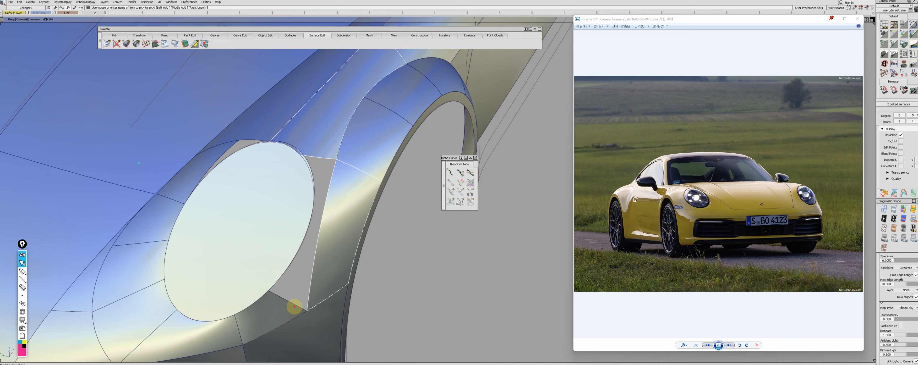
{"action": "left_click", "coordinate": [298, 311]}
{"action": "key", "text": "alt+h"}
{"action": "left_click", "coordinate": [308, 289]}
{"action": "left_click", "coordinate": [314, 152]}
{"action": "left_click", "coordinate": [275, 301]}
{"action": "key", "text": "alt+h"}
- Create a bridging curve along the headlight side of the gap, from the fender patch to the lower patch
{"action": "right_click_drag", "start_coordinate": [337, 168], "coordinate": [332, 221], "text": "ctrl+shift"}
{"action": "left_click", "coordinate": [322, 158]}
{"action": "key", "text": "Delete"}
{"action": "left_click_drag", "start_coordinate": [330, 197], "coordinate": [246, 224], "text": "alt+shift"}
{"action": "right_click_drag", "start_coordinate": [250, 231], "coordinate": [271, 274], "text": "ctrl+shift"}
{"action": "left_click", "coordinate": [290, 293]}
{"action": "left_click", "coordinate": [288, 296]}
- Fill the gap between the fender patch and the lower patch with a surface strip along the bridging curve
{"action": "left_click_drag", "start_coordinate": [370, 232], "coordinate": [375, 181], "text": "ctrl+shift"}
{"action": "left_click", "coordinate": [302, 200]}
{"action": "left_click_drag", "start_coordinate": [209, 214], "coordinate": [377, 184], "text": "alt+shift"}
{"action": "middle_click_drag", "start_coordinate": [378, 183], "coordinate": [320, 261], "text": "ctrl+shift"}
{"action": "left_click_drag", "start_coordinate": [320, 260], "coordinate": [289, 194], "text": "alt+shift"}
- Duplicate the gap strip's headlight-side edge as a free curve
{"action": "left_click", "coordinate": [262, 181]}
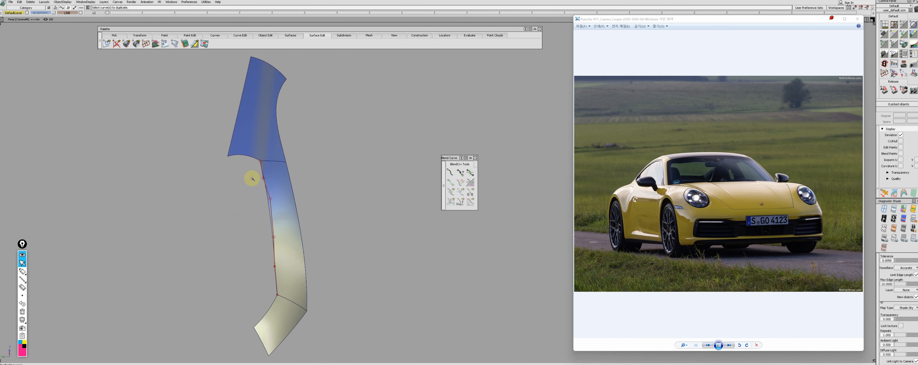
{"action": "right_click_drag", "start_coordinate": [263, 178], "coordinate": [269, 190], "text": "ctrl+shift"}
{"action": "left_click", "coordinate": [265, 169]}
{"action": "left_click_drag", "start_coordinate": [484, 180], "coordinate": [463, 187], "text": "alt+shift"}
- Align the gap strip with G2 Edge continuity, explicit control, a position influence of 1 and 4 extra CV rows
{"action": "left_click", "coordinate": [328, 218]}
{"action": "left_click", "coordinate": [244, 303]}
{"action": "left_click_drag", "start_coordinate": [322, 203], "coordinate": [250, 258], "text": "ctrl+shift"}
{"action": "left_click", "coordinate": [250, 258]}
{"action": "left_click_drag", "start_coordinate": [288, 277], "coordinate": [229, 250], "text": "alt+shift"}
{"action": "left_click_drag", "start_coordinate": [170, 234], "coordinate": [281, 229], "text": "alt+shift"}
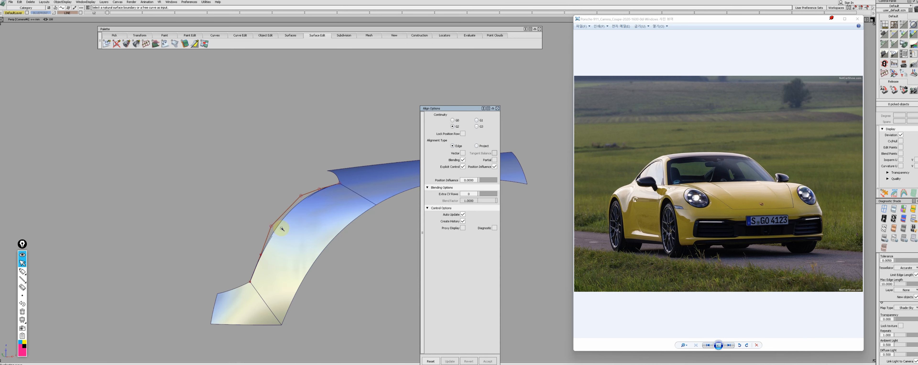
{"action": "left_click", "coordinate": [284, 228]}
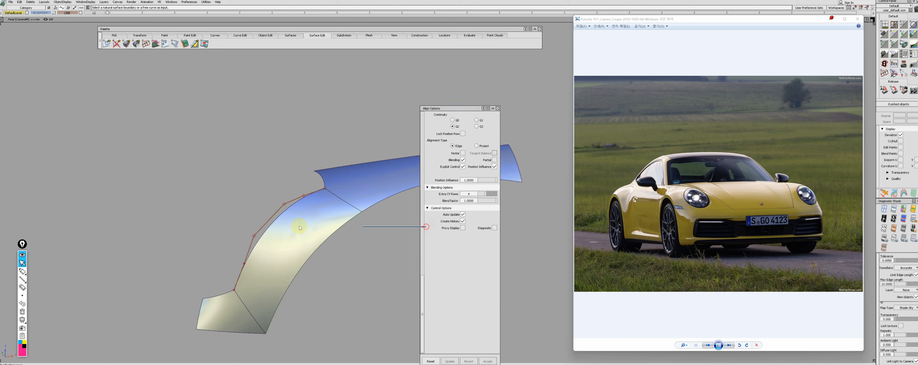
- Detach the gap strip across its middle and delete its upper half
{"action": "left_click", "coordinate": [349, 216]}
{"action": "key", "text": "Delete"}
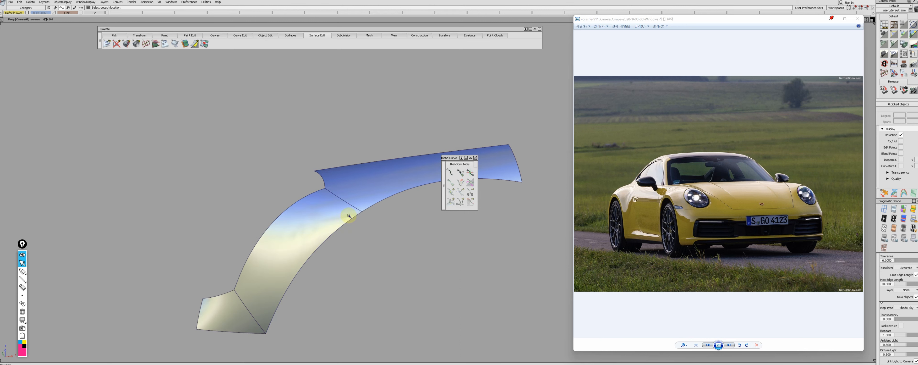
{"action": "key", "text": "space"}
- Rebuild the headlight-side curve and fill the strip's missing upper half with a Square surface
{"action": "left_click_drag", "start_coordinate": [329, 237], "coordinate": [292, 233], "text": "alt+shift"}
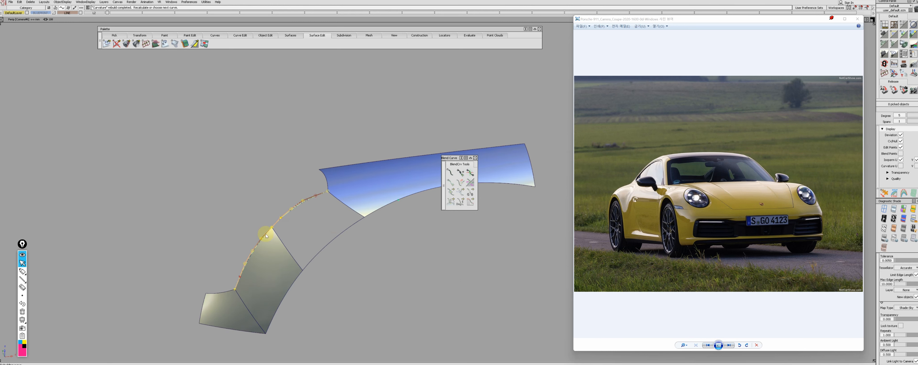
{"action": "left_click", "coordinate": [287, 228]}
{"action": "left_click", "coordinate": [317, 238]}
{"action": "key", "text": "ctrl+z"}
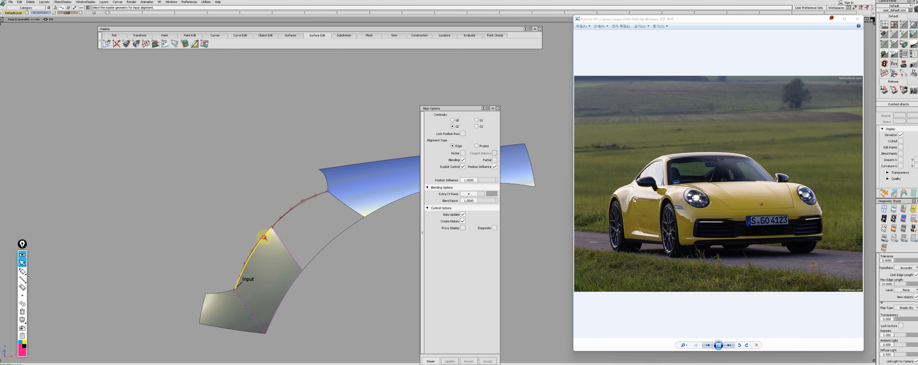
{"action": "left_click_drag", "start_coordinate": [263, 238], "coordinate": [268, 203], "text": "alt+shift"}
{"action": "left_click_drag", "start_coordinate": [345, 198], "coordinate": [272, 186], "text": "ctrl+shift"}
{"action": "left_click", "coordinate": [287, 206]}
{"action": "left_click", "coordinate": [334, 207]}
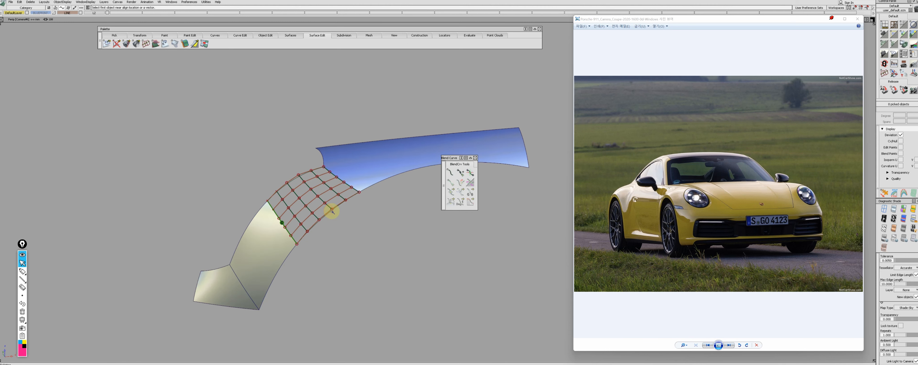
- Undo the latest alignment attempts on the strip's new upper patch
{"action": "key", "text": "ctrl+z"}
{"action": "key", "text": "ctrl+z"}
{"action": "key", "text": "ctrl+z"}
{"action": "key", "text": "ctrl+z"}
{"action": "key", "text": "ctrl+z"}
{"action": "key", "text": "ctrl+z"}
{"action": "key", "text": "ctrl+z"}
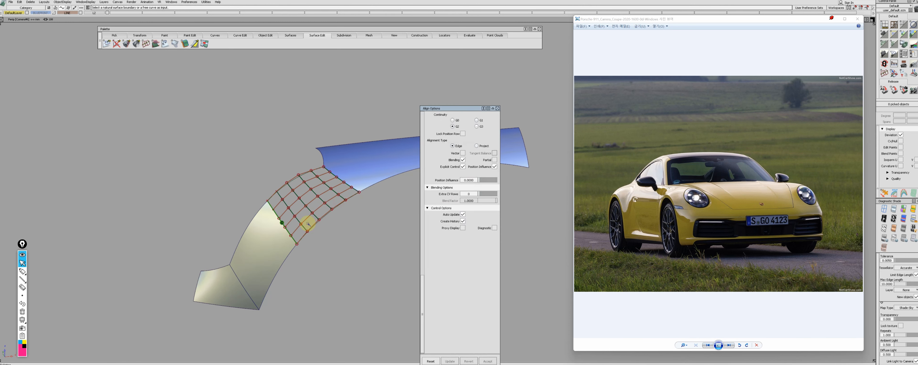
- Undo the last upper-patch edits and try realigning the strip's two halves with explicit control toggled, reverting the new attempt
{"action": "key", "text": "ctrl+z"}
{"action": "key", "text": "ctrl+z"}
{"action": "key", "text": "ctrl+z"}
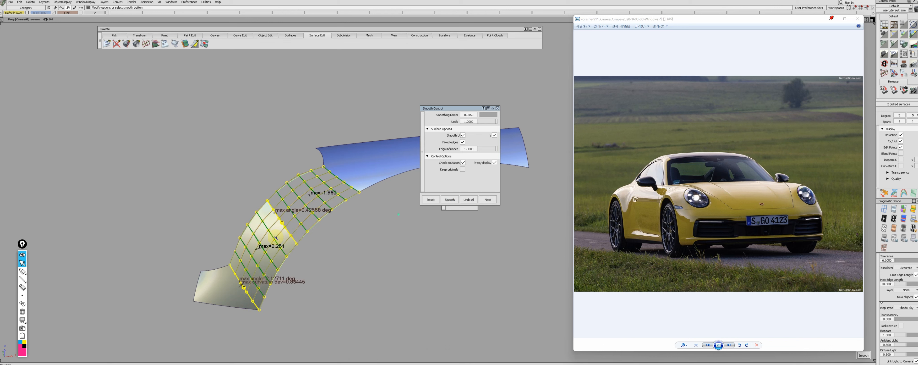
{"action": "left_click", "coordinate": [245, 284]}
{"action": "left_click_drag", "start_coordinate": [247, 296], "coordinate": [248, 285], "text": "ctrl+shift"}
{"action": "left_click", "coordinate": [463, 166]}
{"action": "left_click", "coordinate": [355, 194]}
{"action": "left_click", "coordinate": [463, 166]}
{"action": "key", "text": "ctrl+shift+c"}
{"action": "left_click_drag", "start_coordinate": [357, 192], "coordinate": [320, 202], "text": "alt+shift"}
{"action": "key", "text": "ctrl+z"}
{"action": "key", "text": "ctrl+z"}
- Rework the missing upper half of the strip from its boundary curves, keeping the lower half as it is
{"action": "left_click_drag", "start_coordinate": [276, 229], "coordinate": [258, 231], "text": "alt+shift"}
{"action": "right_click_drag", "start_coordinate": [316, 221], "coordinate": [244, 285], "text": "alt+shift"}
{"action": "left_click_drag", "start_coordinate": [244, 285], "coordinate": [291, 306], "text": "ctrl+shift"}
{"action": "right_click_drag", "start_coordinate": [340, 303], "coordinate": [310, 211], "text": "alt+shift"}
{"action": "left_click_drag", "start_coordinate": [309, 211], "coordinate": [296, 220]}
{"action": "right_click_drag", "start_coordinate": [296, 219], "coordinate": [287, 224], "text": "ctrl+shift"}
{"action": "left_click_drag", "start_coordinate": [287, 224], "coordinate": [324, 227], "text": "ctrl+shift"}
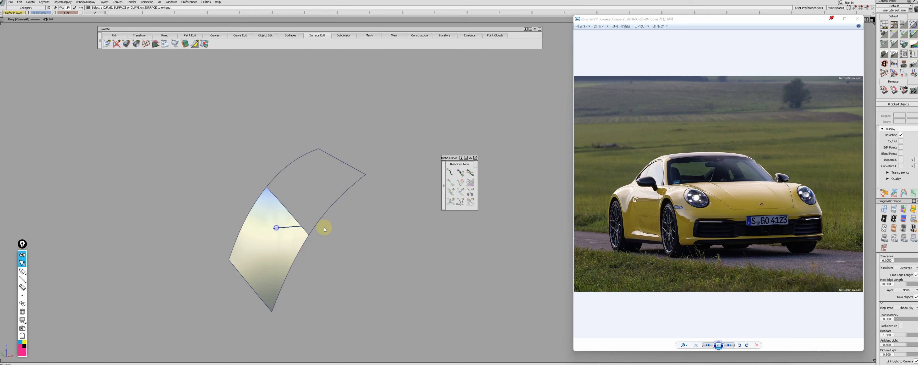
{"action": "right_click_drag", "start_coordinate": [324, 228], "coordinate": [337, 224], "text": "alt+shift"}
{"action": "key", "text": "F6"}
{"action": "left_click", "coordinate": [258, 275]}
{"action": "left_click_drag", "start_coordinate": [273, 257], "coordinate": [310, 231], "text": "ctrl+shift"}
- Align the strip's upper patch to its neighbour with G2 Edge continuity, partial alignment, explicit control, position influence and 2 extra CV rows
{"action": "left_click", "coordinate": [233, 285]}
{"action": "key", "text": "F8"}
{"action": "key", "text": "F6"}
{"action": "left_click", "coordinate": [267, 285]}
{"action": "left_click_drag", "start_coordinate": [267, 285], "coordinate": [250, 289], "text": "ctrl+shift"}
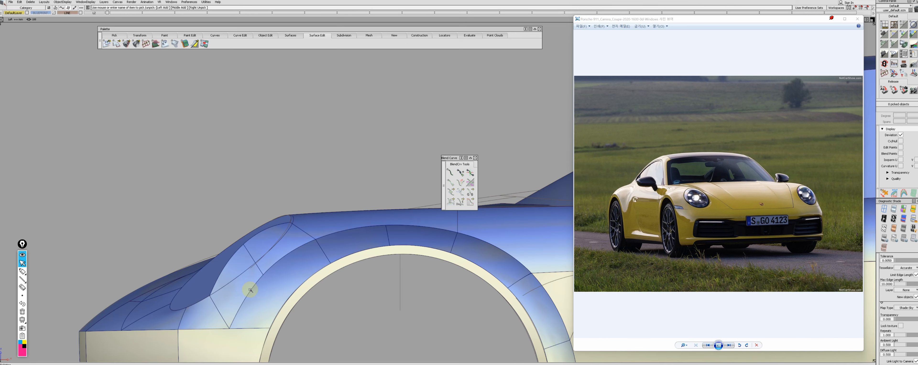
{"action": "left_click", "coordinate": [252, 291]}
{"action": "left_click", "coordinate": [453, 120]}
{"action": "left_click_drag", "start_coordinate": [289, 257], "coordinate": [265, 288], "text": "ctrl+shift"}
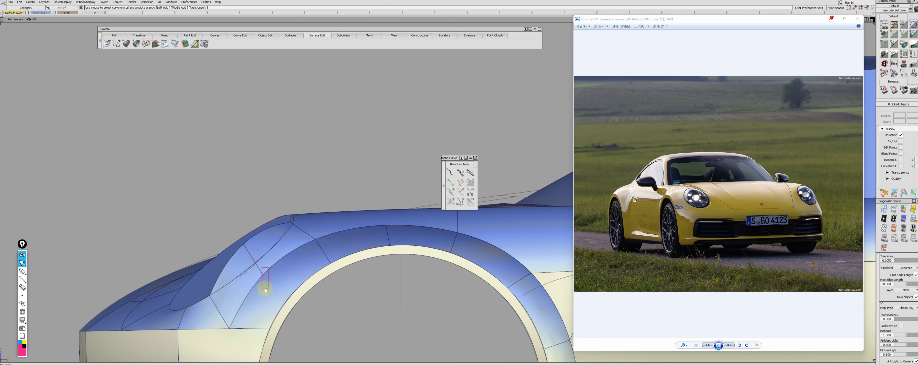
{"action": "right_click_drag", "start_coordinate": [265, 289], "coordinate": [222, 317], "text": "alt+shift"}
{"action": "left_click_drag", "start_coordinate": [221, 318], "coordinate": [203, 320], "text": "ctrl+shift"}
{"action": "left_click", "coordinate": [203, 320]}
{"action": "left_click", "coordinate": [453, 127]}
{"action": "left_click", "coordinate": [463, 153]}
{"action": "left_click", "coordinate": [467, 213]}
{"action": "left_click", "coordinate": [297, 223]}
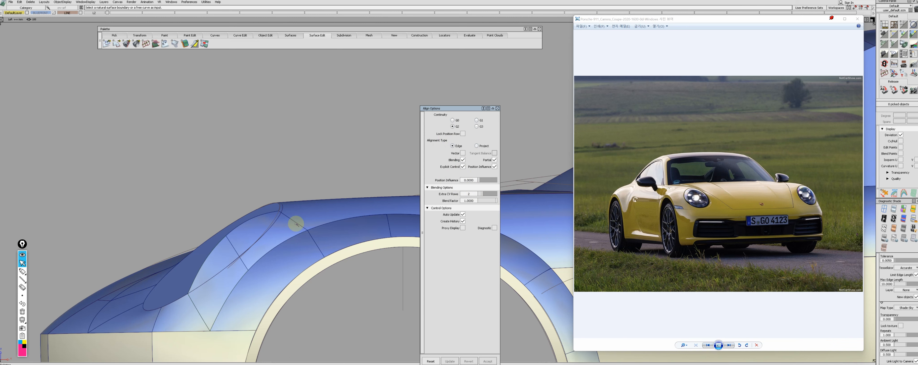
{"action": "left_click", "coordinate": [305, 224]}
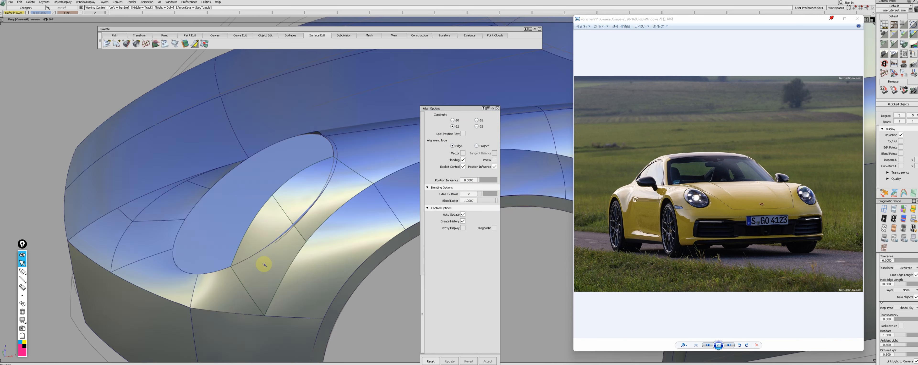
- Remove the gap strip and isolate its wheel-arch-side curve together with the adjoining upper and lower patches
{"action": "left_click_drag", "start_coordinate": [265, 266], "coordinate": [296, 255], "text": "alt+shift"}
{"action": "left_click_drag", "start_coordinate": [296, 255], "coordinate": [304, 240], "text": "ctrl+shift"}
{"action": "left_click_drag", "start_coordinate": [293, 275], "coordinate": [264, 323], "text": "alt+shift"}
{"action": "left_click", "coordinate": [264, 323]}
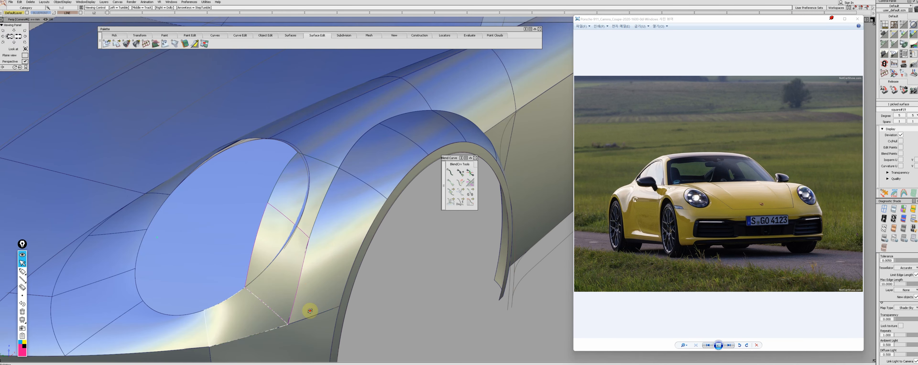
{"action": "left_click_drag", "start_coordinate": [309, 310], "coordinate": [305, 322], "text": "alt+shift"}
{"action": "right_click_drag", "start_coordinate": [374, 305], "coordinate": [355, 315], "text": "ctrl+shift"}
{"action": "left_click_drag", "start_coordinate": [354, 315], "coordinate": [339, 291], "text": "alt+shift"}
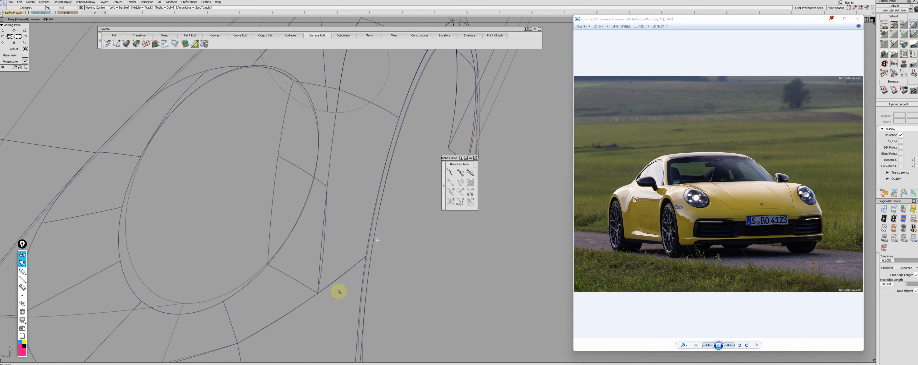
{"action": "middle_click_drag", "start_coordinate": [338, 291], "coordinate": [341, 309], "text": "alt+shift"}
{"action": "right_click_drag", "start_coordinate": [341, 291], "coordinate": [416, 142], "text": "alt+shift"}
{"action": "left_click_drag", "start_coordinate": [324, 204], "coordinate": [336, 152], "text": "alt+shift"}
{"action": "middle_click_drag", "start_coordinate": [336, 152], "coordinate": [337, 170], "text": "ctrl+shift"}
{"action": "left_click", "coordinate": [349, 160]}
{"action": "left_click", "coordinate": [336, 280]}
{"action": "left_click", "coordinate": [335, 135]}
{"action": "left_click", "coordinate": [303, 294]}
{"action": "key", "text": "alt+h"}
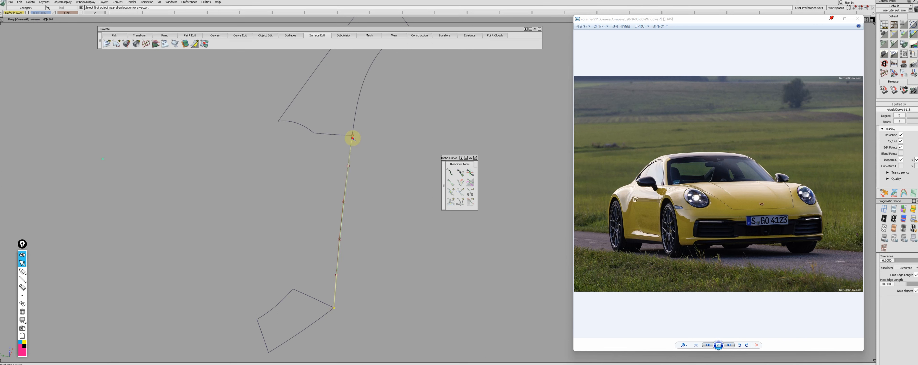
- Align the ends of the wheel-arch-side curve with the adjoining upper and lower patches
{"action": "right_click_drag", "start_coordinate": [348, 139], "coordinate": [347, 164], "text": "ctrl+shift"}
{"action": "left_click", "coordinate": [349, 160]}
{"action": "left_click", "coordinate": [334, 134]}
{"action": "left_click", "coordinate": [309, 295]}
{"action": "left_click", "coordinate": [342, 217]}
{"action": "left_click_drag", "start_coordinate": [342, 217], "coordinate": [386, 214], "text": "alt+shift"}
{"action": "key", "text": "Delete"}
{"action": "key", "text": "Return"}
- Try to align the headlight-side curve to the adjoining patches, adjusting the blending settings
{"action": "key", "text": "F6"}
{"action": "left_click", "coordinate": [297, 224]}
{"action": "left_click", "coordinate": [463, 153]}
{"action": "key", "text": "F8"}
{"action": "left_click", "coordinate": [328, 218]}
{"action": "left_click_drag", "start_coordinate": [342, 167], "coordinate": [301, 207], "text": "alt+shift"}
{"action": "left_click", "coordinate": [307, 211]}
{"action": "left_click", "coordinate": [463, 153]}
{"action": "left_click_drag", "start_coordinate": [389, 180], "coordinate": [402, 180], "text": "alt+shift"}
{"action": "left_click", "coordinate": [486, 194]}
{"action": "left_click_drag", "start_coordinate": [474, 201], "coordinate": [438, 201]}
- Try a G2 Vector alignment along Y on the headlight-side curve with degree 5 and one span, and delete the curve
{"action": "left_click_drag", "start_coordinate": [383, 237], "coordinate": [266, 207], "text": "ctrl+shift"}
{"action": "left_click", "coordinate": [269, 223]}
{"action": "key", "text": "F6"}
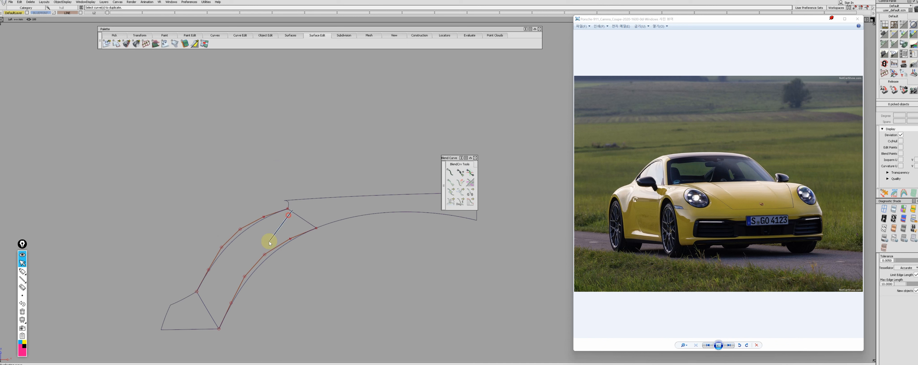
{"action": "left_click", "coordinate": [285, 221]}
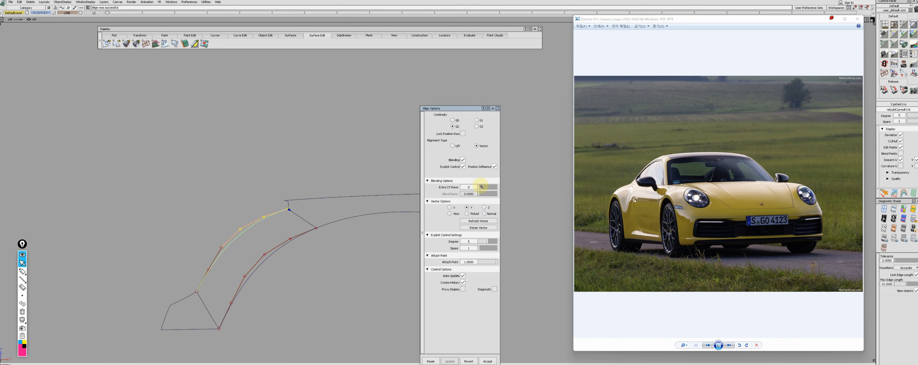
{"action": "key", "text": "F8"}
{"action": "left_click_drag", "start_coordinate": [258, 224], "coordinate": [310, 214], "text": "alt+shift"}
{"action": "left_click_drag", "start_coordinate": [278, 225], "coordinate": [286, 228]}
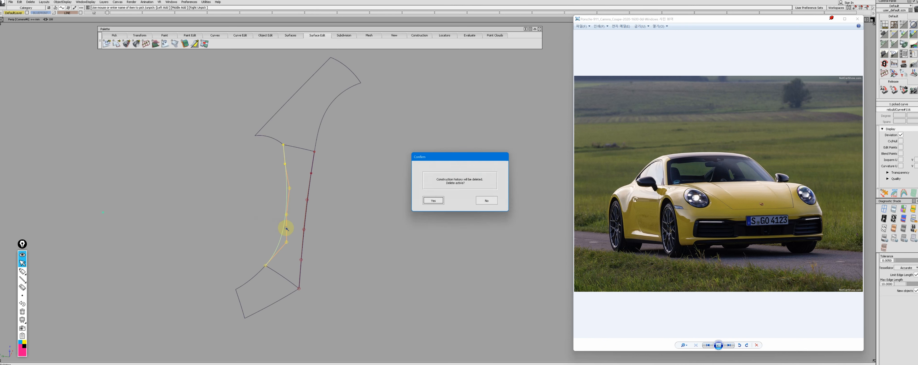
{"action": "left_click_drag", "start_coordinate": [209, 218], "coordinate": [210, 218], "text": "ctrl+shift"}
{"action": "left_click_drag", "start_coordinate": [210, 291], "coordinate": [214, 284], "text": "ctrl+shift"}
- Draw a straight line between the upper and lower patch corners on the headlight side
{"action": "left_click", "coordinate": [285, 216]}
{"action": "left_click", "coordinate": [291, 207]}
{"action": "key", "text": "F8"}
{"action": "left_click_drag", "start_coordinate": [353, 214], "coordinate": [307, 247], "text": "alt+shift"}
{"action": "left_click", "coordinate": [320, 196]}
{"action": "left_click_drag", "start_coordinate": [321, 220], "coordinate": [171, 227], "text": "ctrl+shift"}
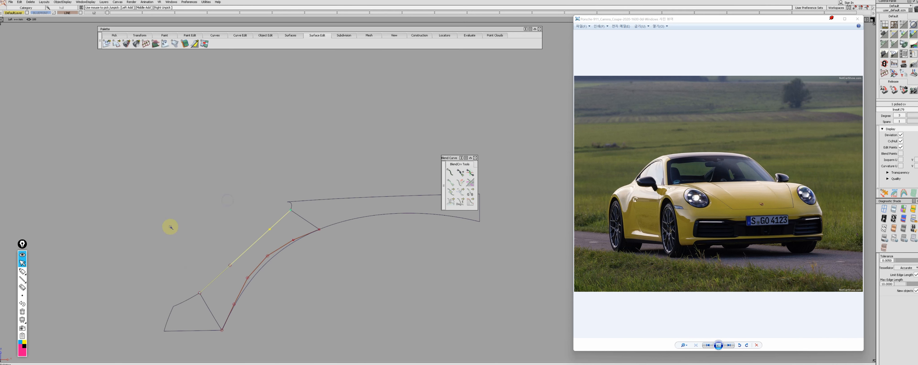
- Create a Square surface from the line, the wheel-arch-side curve and both patch edges, with all four boundaries set to Free
{"action": "left_click_drag", "start_coordinate": [250, 258], "coordinate": [391, 250], "text": "ctrl+shift"}
{"action": "key", "text": "F8"}
{"action": "key", "text": "F6"}
{"action": "left_click_drag", "start_coordinate": [231, 261], "coordinate": [208, 300], "text": "ctrl+shift"}
{"action": "right_click_drag", "start_coordinate": [274, 281], "coordinate": [286, 280], "text": "ctrl+shift"}
{"action": "left_click_drag", "start_coordinate": [347, 211], "coordinate": [299, 260], "text": "ctrl+shift"}
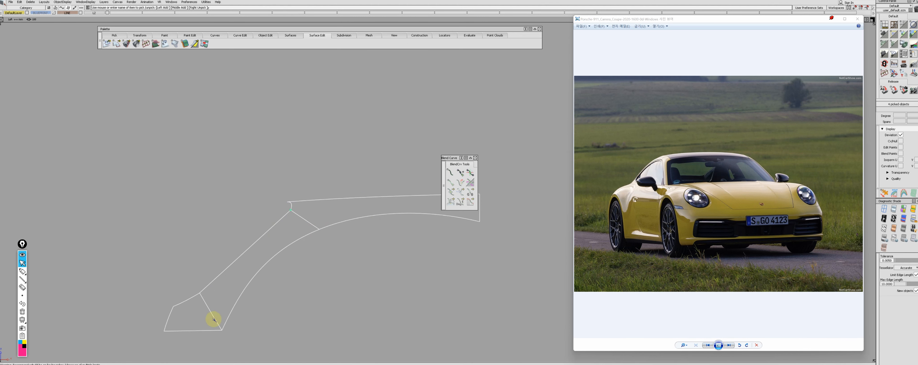
{"action": "left_click", "coordinate": [228, 267]}
{"action": "left_click", "coordinate": [202, 304]}
{"action": "left_click", "coordinate": [243, 290]}
{"action": "left_click", "coordinate": [306, 220]}
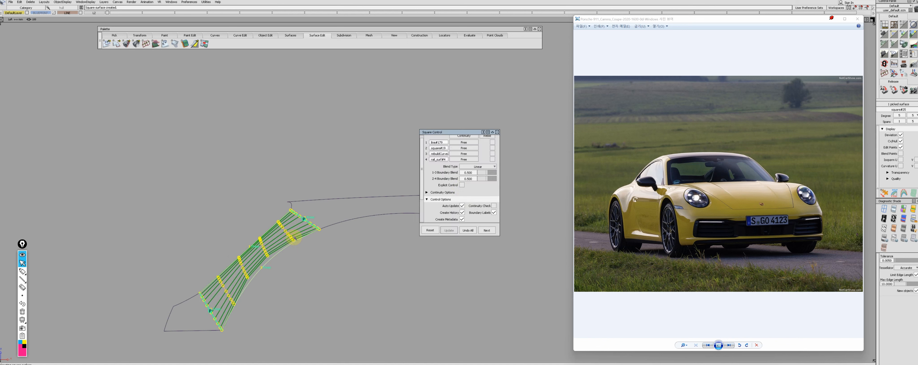
{"action": "mouse_move", "coordinate": [238, 238]}
{"action": "left_mouse_down", "text": "ctrl+shift"}
{"action": "mouse_move", "coordinate": [292, 288]}
{"action": "mouse_move", "coordinate": [252, 295]}
{"action": "left_mouse_up", "text": "ctrl+shift"}
- Draw a line across the middle of the strip, split it into two halves and delete the original Square surface
{"action": "key", "text": "5"}
{"action": "key", "text": "F8"}
{"action": "key", "text": "F6"}
{"action": "middle_click_drag", "start_coordinate": [252, 295], "coordinate": [253, 298], "text": "alt+shift"}
{"action": "left_click_drag", "start_coordinate": [254, 298], "coordinate": [301, 223], "text": "ctrl+shift"}
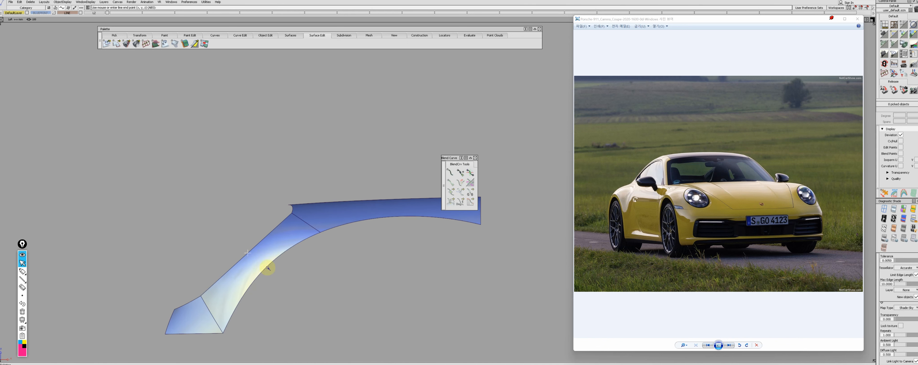
{"action": "left_click_drag", "start_coordinate": [312, 227], "coordinate": [281, 250], "text": "ctrl+shift"}
{"action": "left_click", "coordinate": [244, 271]}
{"action": "left_click_drag", "start_coordinate": [244, 271], "coordinate": [266, 281], "text": "ctrl+shift"}
{"action": "right_click_drag", "start_coordinate": [266, 281], "coordinate": [273, 268], "text": "alt+shift"}
{"action": "key", "text": "Delete"}
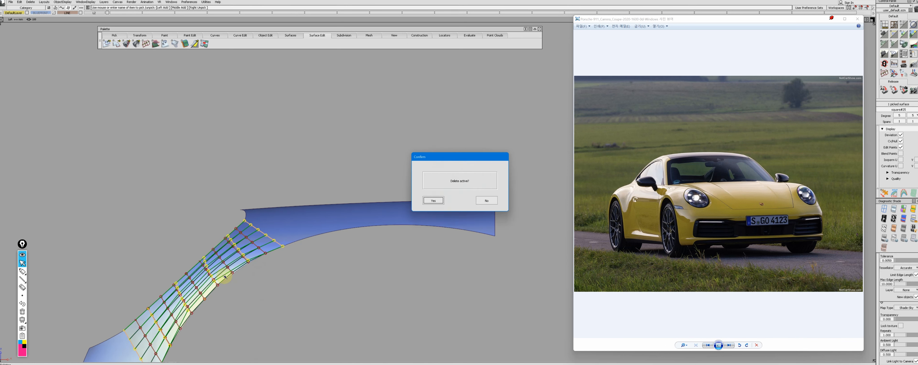
{"action": "key", "text": "Return"}
- Try rebuilding the strip's two long boundary curves and deleting the extra geometry, and undo those edits
{"action": "middle_click_drag", "start_coordinate": [210, 297], "coordinate": [218, 279], "text": "alt+shift"}
{"action": "left_click", "coordinate": [233, 286]}
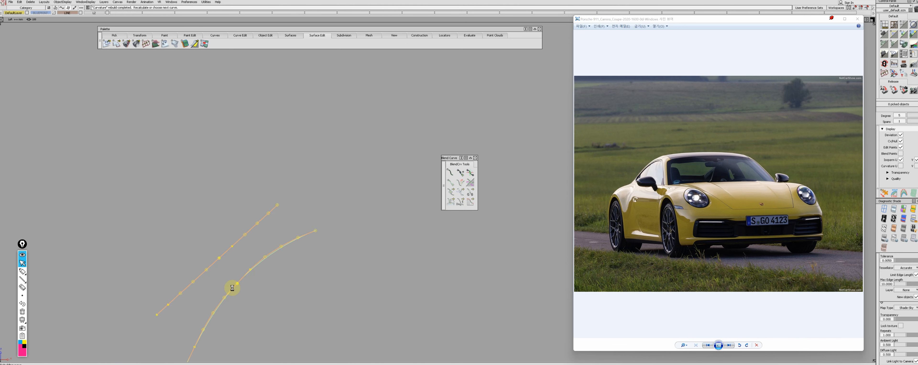
{"action": "left_click_drag", "start_coordinate": [270, 236], "coordinate": [375, 252], "text": "ctrl+shift"}
{"action": "left_click", "coordinate": [487, 200]}
{"action": "left_click", "coordinate": [244, 270]}
{"action": "key", "text": "Delete"}
{"action": "left_click", "coordinate": [293, 236]}
{"action": "left_click_drag", "start_coordinate": [296, 230], "coordinate": [242, 271], "text": "alt+shift"}
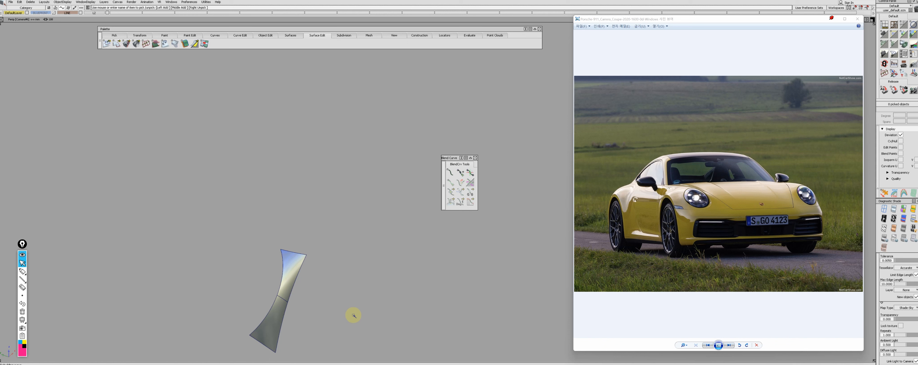
{"action": "key", "text": "ctrl+z"}
{"action": "key", "text": "ctrl+z"}
{"action": "key", "text": "ctrl+z"}
{"action": "key", "text": "ctrl+z"}
{"action": "key", "text": "ctrl+z"}
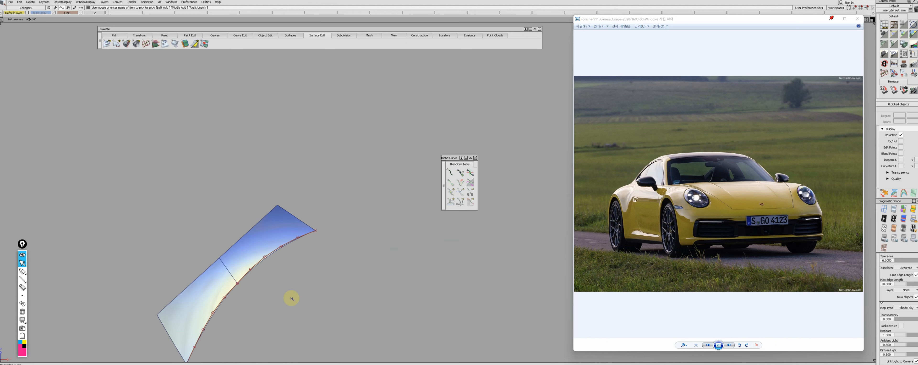
- Duplicate the curved edge of the strip's upper half without rebuilding it and clear the leftover geometry
{"action": "left_click_drag", "start_coordinate": [294, 278], "coordinate": [309, 308], "text": "alt+shift"}
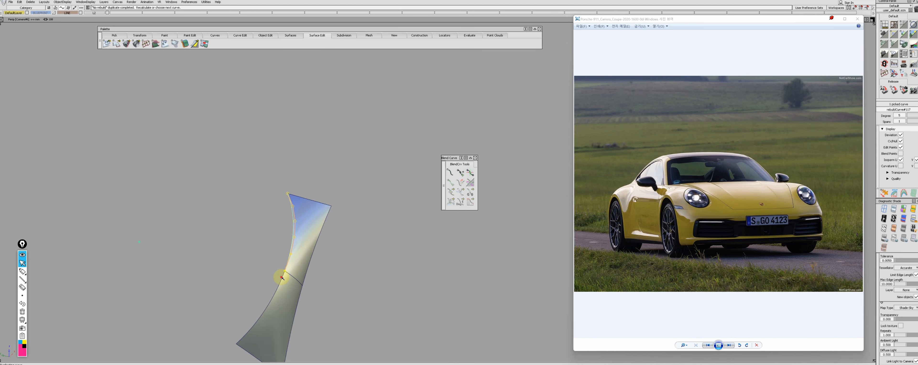
{"action": "key", "text": "a"}
{"action": "left_click", "coordinate": [286, 264]}
{"action": "left_click", "coordinate": [288, 261]}
{"action": "left_click", "coordinate": [311, 298]}
{"action": "left_click", "coordinate": [281, 283]}
{"action": "left_click", "coordinate": [281, 283]}
{"action": "key", "text": "shift+Delete"}
{"action": "key", "text": "Return"}
{"action": "left_click_drag", "start_coordinate": [330, 232], "coordinate": [287, 282], "text": "ctrl+shift"}
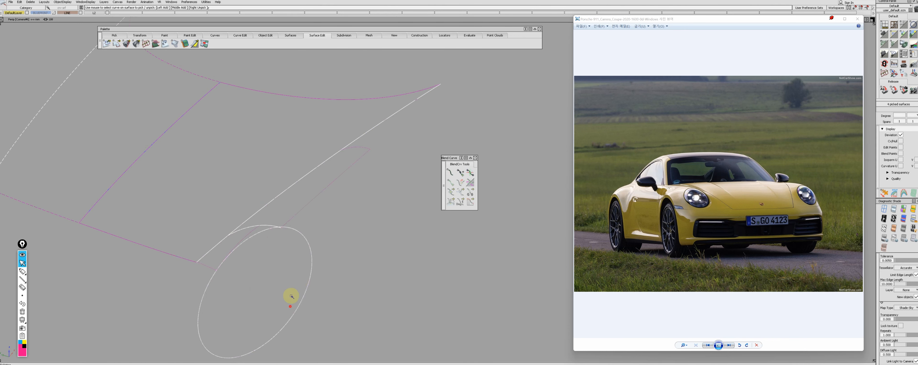
- Bring back the full body and align the strip's upper half to the fender patch with G2 Edge continuity, explicit control and position influence
{"action": "left_click_drag", "start_coordinate": [291, 296], "coordinate": [322, 269], "text": "alt+shift"}
{"action": "left_click", "coordinate": [312, 313]}
{"action": "left_click_drag", "start_coordinate": [312, 313], "coordinate": [313, 331], "text": "ctrl+shift"}
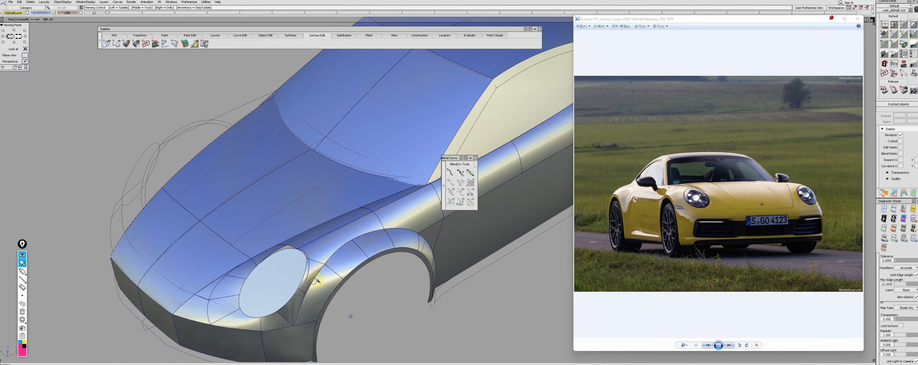
{"action": "left_click_drag", "start_coordinate": [313, 281], "coordinate": [311, 271], "text": "alt+shift"}
{"action": "right_click_drag", "start_coordinate": [311, 271], "coordinate": [327, 259], "text": "alt+shift"}
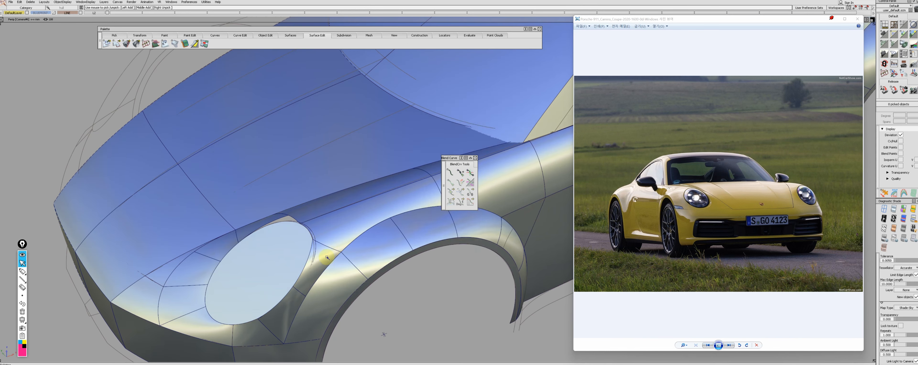
{"action": "left_click", "coordinate": [326, 259]}
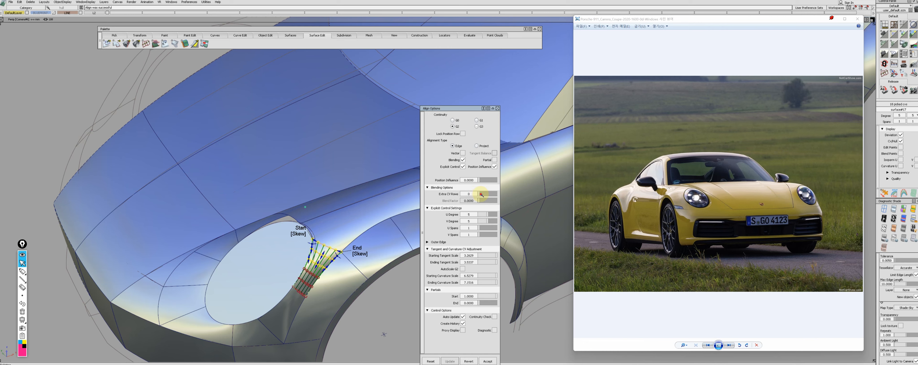
- Align the strip's lower half with the edge of the upper half
{"action": "left_click_drag", "start_coordinate": [360, 303], "coordinate": [342, 303], "text": "alt+shift"}
{"action": "left_click", "coordinate": [303, 295]}
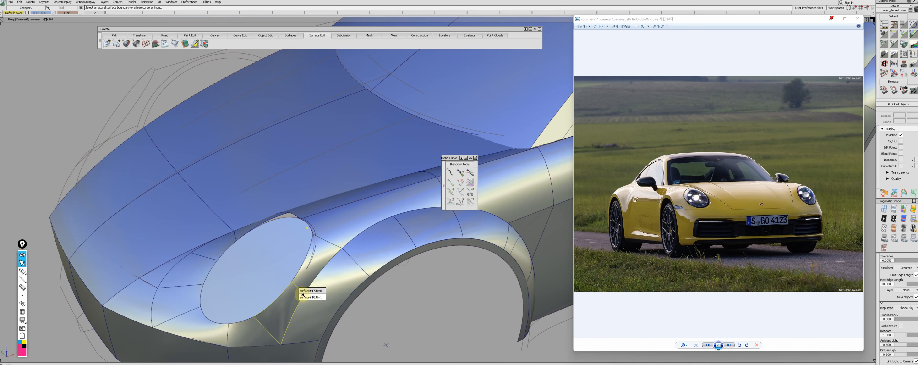
{"action": "left_click_drag", "start_coordinate": [411, 283], "coordinate": [311, 283], "text": "alt+shift"}
{"action": "left_click_drag", "start_coordinate": [318, 256], "coordinate": [296, 287], "text": "alt+shift"}
{"action": "left_click_drag", "start_coordinate": [296, 287], "coordinate": [335, 284], "text": "ctrl+shift"}
{"action": "key", "text": "Delete"}
- Duplicate the headlight opening's outline as a curve and offset it outward around the headlight in the top view
{"action": "left_click_drag", "start_coordinate": [253, 321], "coordinate": [307, 306], "text": "alt+shift"}
{"action": "left_click", "coordinate": [271, 290]}
{"action": "key", "text": "F5"}
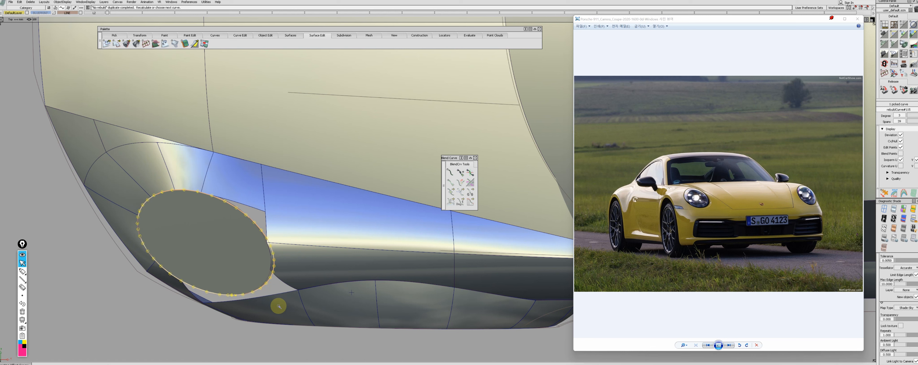
{"action": "middle_click_drag", "start_coordinate": [276, 306], "coordinate": [278, 290], "text": "alt+shift"}
{"action": "middle_click_drag", "start_coordinate": [277, 291], "coordinate": [244, 321], "text": "ctrl+shift"}
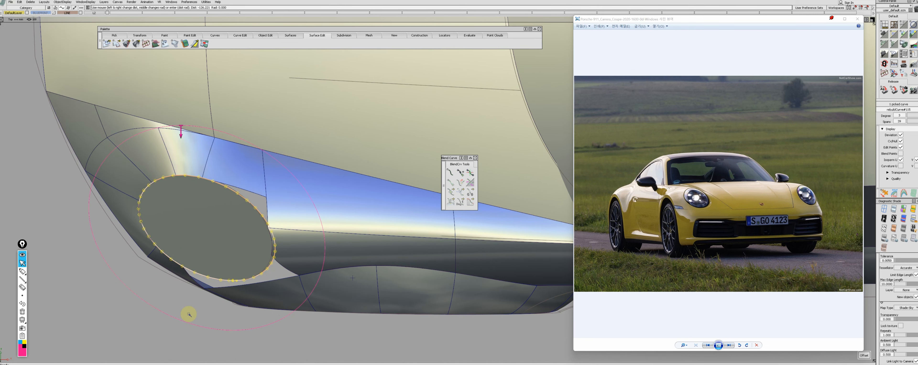
{"action": "key", "text": "space"}
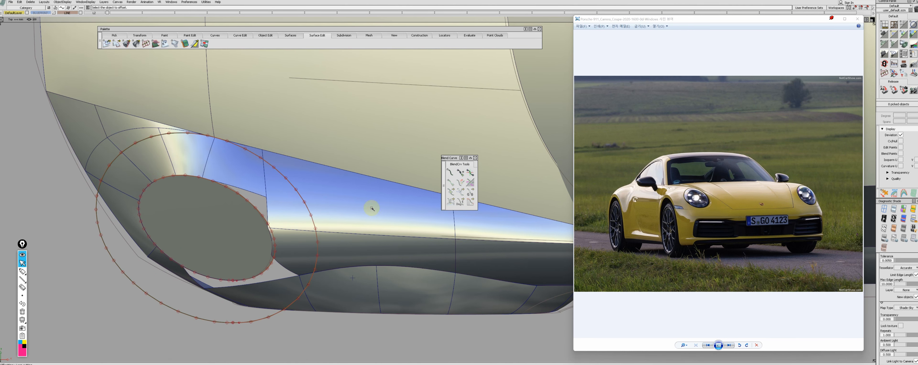
- Project the offset headlight outline onto the surrounding surfaces, delete the spare curve and trim the fender surface along the outline
{"action": "left_click", "coordinate": [357, 246]}
{"action": "left_click", "coordinate": [261, 177]}
{"action": "key", "text": "space"}
{"action": "key", "text": "Delete"}
{"action": "left_click", "coordinate": [310, 264]}
{"action": "left_click", "coordinate": [291, 228]}
{"action": "key", "text": "F8"}
- Isolate the trimmed fender surface together with the two strip halves in the perspective view
{"action": "left_click_drag", "start_coordinate": [292, 234], "coordinate": [233, 268], "text": "alt+shift"}
{"action": "middle_click_drag", "start_coordinate": [250, 236], "coordinate": [259, 191], "text": "alt+shift"}
{"action": "key", "text": "q"}
{"action": "left_click", "coordinate": [230, 282]}
{"action": "left_click", "coordinate": [225, 225]}
{"action": "left_click", "coordinate": [200, 117]}
{"action": "key", "text": "alt+h"}
{"action": "left_click", "coordinate": [195, 156]}
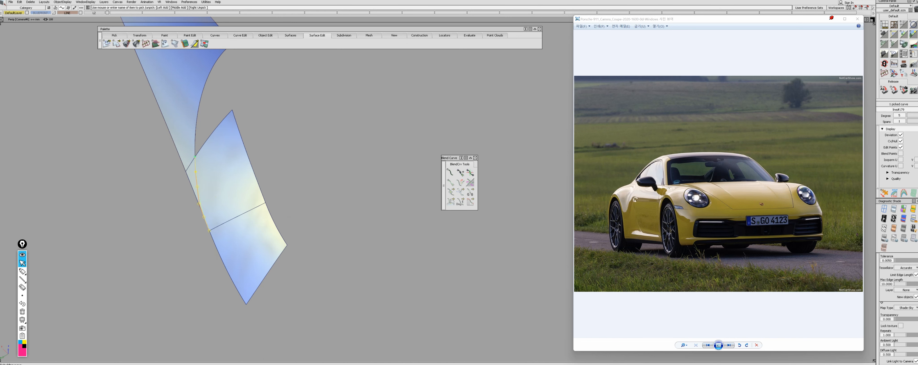
- Duplicate the fender surface's trimmed edge as a curve and align its end at the strip's corner, removing its construction history
{"action": "left_click_drag", "start_coordinate": [116, 208], "coordinate": [217, 205], "text": "alt+shift"}
{"action": "middle_click_drag", "start_coordinate": [217, 204], "coordinate": [184, 221], "text": "alt+shift"}
{"action": "key", "text": "ctrl+d"}
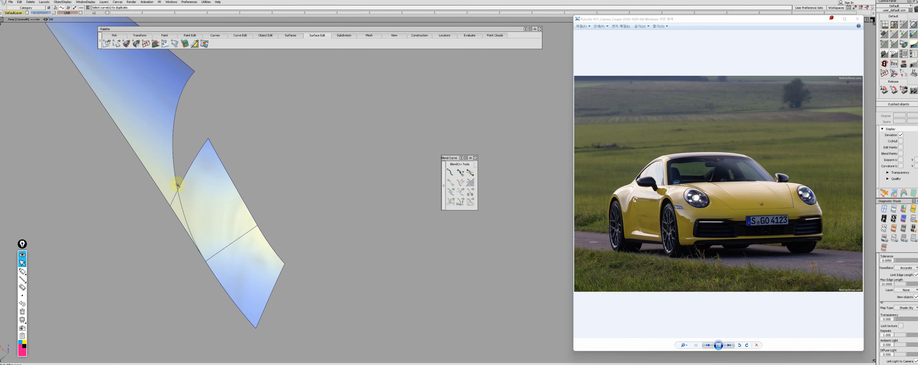
{"action": "left_click", "coordinate": [180, 199]}
{"action": "key", "text": "ctrl+a"}
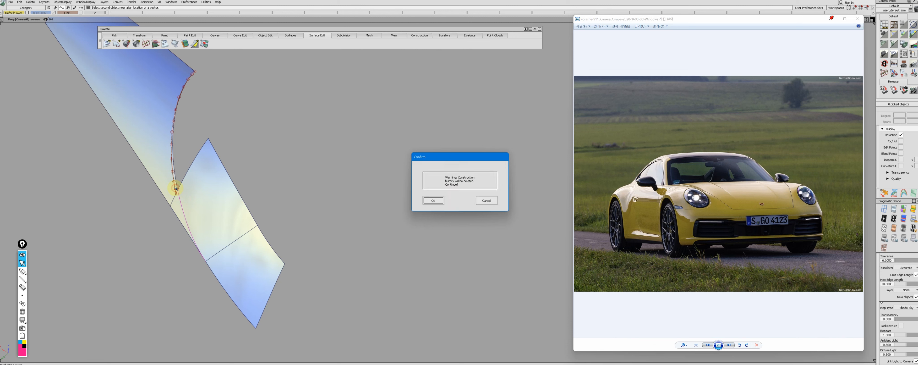
{"action": "scroll", "coordinate": [180, 198], "scroll_direction": "up", "scroll_amount": 3}
{"action": "left_click", "coordinate": [158, 215]}
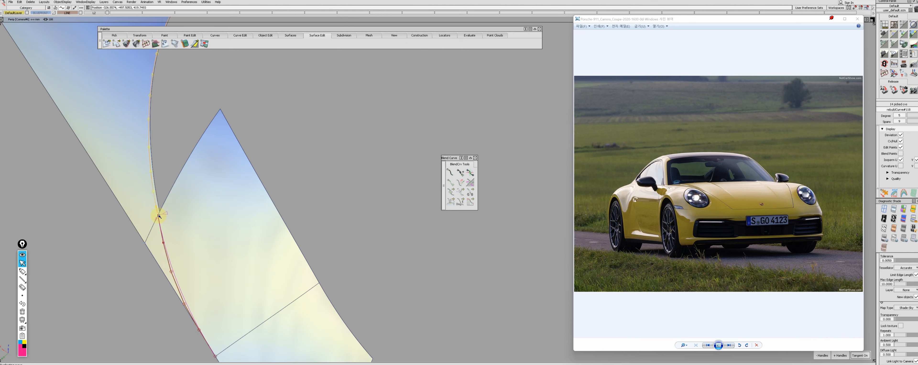
- Clear the duplicated curve geometry where the fender surface meets the strip
{"action": "right_click_drag", "start_coordinate": [166, 218], "coordinate": [191, 191], "text": "alt+shift"}
{"action": "left_click_drag", "start_coordinate": [191, 191], "coordinate": [199, 194], "text": "ctrl+shift"}
{"action": "left_click", "coordinate": [183, 123]}
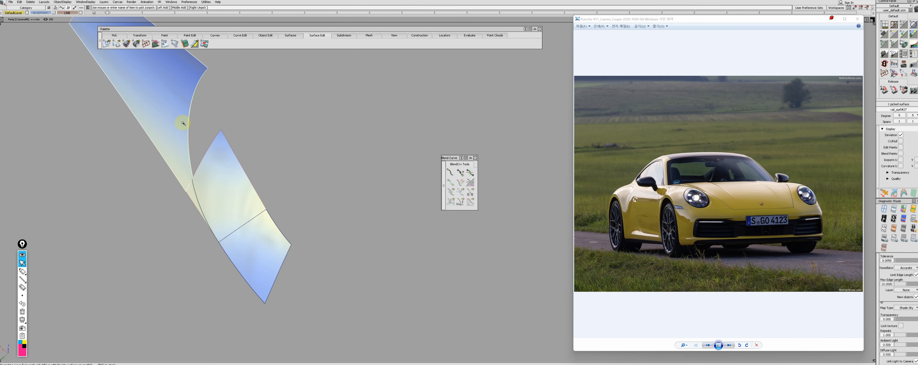
{"action": "left_click", "coordinate": [197, 181]}
{"action": "key", "text": "Delete"}
{"action": "key", "text": "Return"}
{"action": "left_click_drag", "start_coordinate": [230, 207], "coordinate": [211, 201], "text": "alt+shift"}
{"action": "left_click_drag", "start_coordinate": [227, 184], "coordinate": [199, 216], "text": "ctrl+shift"}
- Align the strip's upper half with the fender surface, using Partial, no extra CV rows and a position influence of 1.0
{"action": "left_click", "coordinate": [189, 197]}
{"action": "left_click", "coordinate": [215, 187]}
{"action": "left_click", "coordinate": [193, 207]}
{"action": "right_click_drag", "start_coordinate": [193, 207], "coordinate": [195, 183], "text": "ctrl+shift"}
{"action": "left_click", "coordinate": [199, 215]}
{"action": "left_click", "coordinate": [185, 212]}
{"action": "left_click_drag", "start_coordinate": [195, 183], "coordinate": [201, 176], "text": "alt+shift"}
{"action": "left_click", "coordinate": [221, 180]}
{"action": "left_click", "coordinate": [200, 177]}
{"action": "left_click", "coordinate": [494, 160]}
{"action": "left_click_drag", "start_coordinate": [482, 193], "coordinate": [375, 186]}
{"action": "left_click_drag", "start_coordinate": [481, 180], "coordinate": [580, 180]}
- Build a blend surface between the facing edges of the fender surface and the strip, with Edge Align at the start
{"action": "left_click_drag", "start_coordinate": [249, 267], "coordinate": [228, 257], "text": "ctrl+shift"}
{"action": "left_click_drag", "start_coordinate": [199, 199], "coordinate": [215, 177], "text": "alt+shift"}
{"action": "right_click_drag", "start_coordinate": [215, 177], "coordinate": [200, 168], "text": "ctrl+shift"}
{"action": "left_click", "coordinate": [172, 156]}
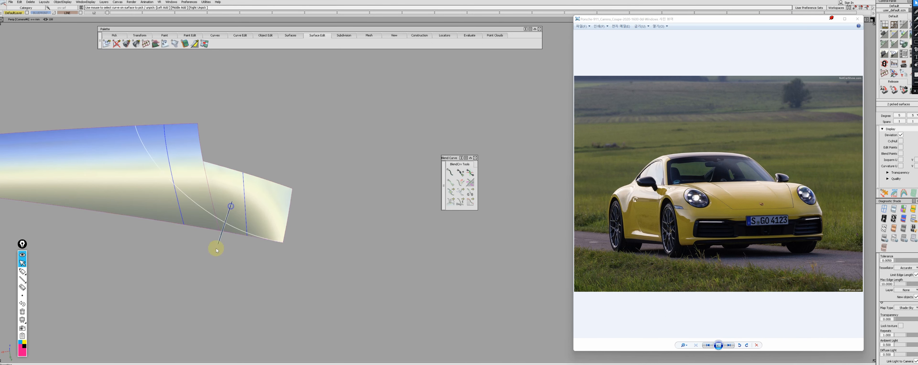
{"action": "right_click_drag", "start_coordinate": [216, 249], "coordinate": [216, 251], "text": "ctrl+shift"}
{"action": "left_click", "coordinate": [181, 216]}
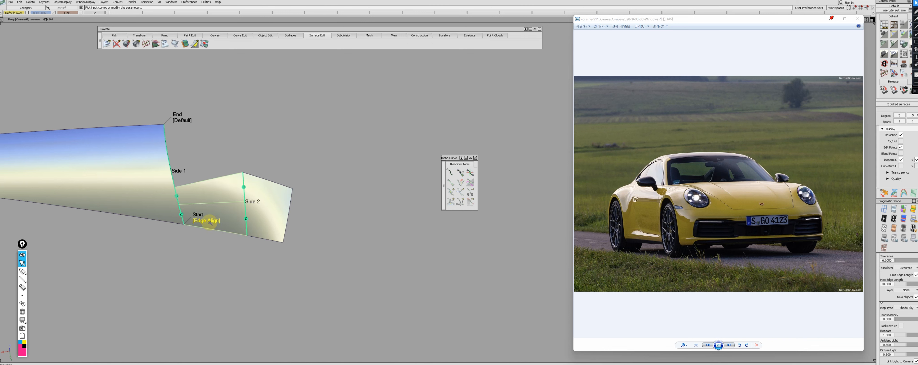
- Bring back the full body and try to trim the blended surfaces along the curve around the headlight
{"action": "right_click_drag", "start_coordinate": [210, 223], "coordinate": [213, 238], "text": "alt+shift"}
{"action": "left_click_drag", "start_coordinate": [486, 210], "coordinate": [488, 211]}
{"action": "right_click_drag", "start_coordinate": [224, 210], "coordinate": [272, 240], "text": "ctrl+shift"}
{"action": "left_click", "coordinate": [221, 219]}
{"action": "left_click", "coordinate": [273, 240]}
{"action": "left_click", "coordinate": [259, 251]}
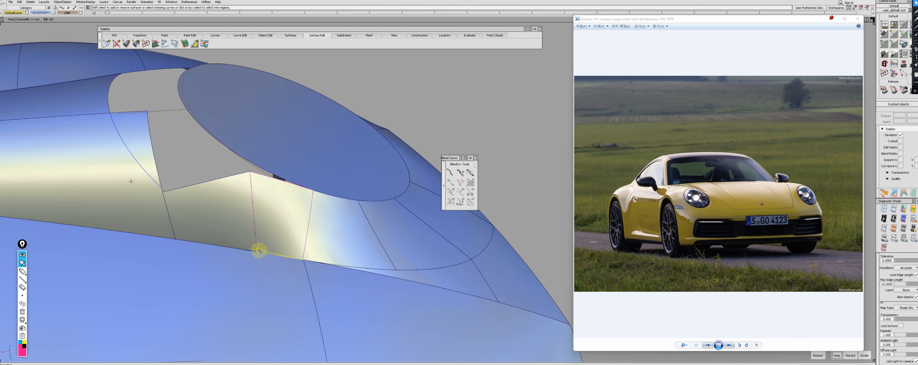
- Undo the latest trimming changes around the blended surfaces
{"action": "key", "text": "ctrl+z"}
{"action": "key", "text": "ctrl+z"}
{"action": "key", "text": "ctrl+z"}
{"action": "key", "text": "ctrl+z"}
{"action": "key", "text": "ctrl+z"}
{"action": "key", "text": "ctrl+z"}
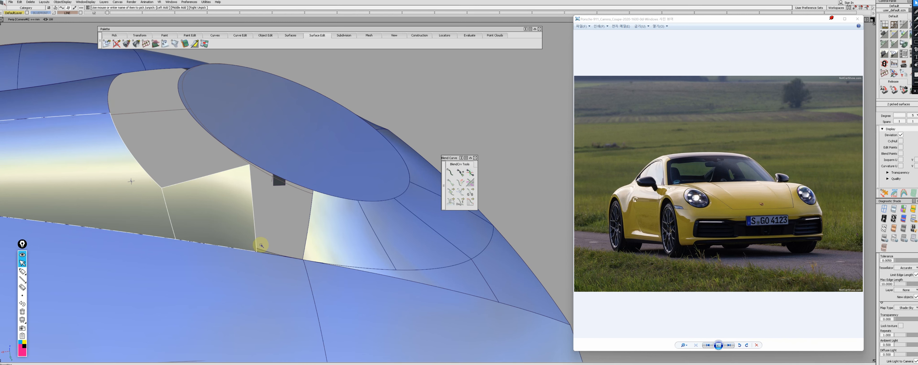
- Isolate the fender surface, blend patch and lower edge curve, align the curve at the patch corner, and bring back the full body
{"action": "left_click", "coordinate": [259, 251]}
{"action": "key", "text": "alt+h"}
{"action": "left_click", "coordinate": [258, 248]}
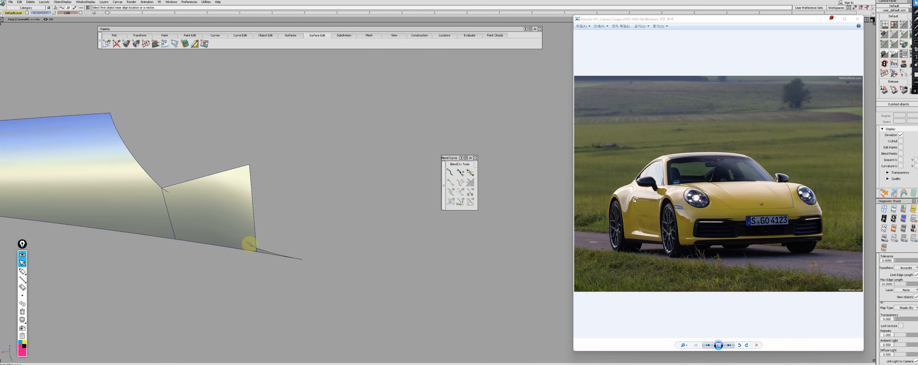
{"action": "left_click", "coordinate": [182, 205]}
{"action": "left_click", "coordinate": [226, 234]}
{"action": "left_click", "coordinate": [224, 235]}
{"action": "key", "text": "alt+s"}
{"action": "left_click_drag", "start_coordinate": [203, 238], "coordinate": [218, 278], "text": "alt+shift"}
{"action": "left_click_drag", "start_coordinate": [225, 228], "coordinate": [232, 207], "text": "alt+shift"}
{"action": "right_click_drag", "start_coordinate": [232, 207], "coordinate": [210, 213], "text": "alt+shift"}
{"action": "left_click_drag", "start_coordinate": [219, 209], "coordinate": [222, 212], "text": "alt+shift"}
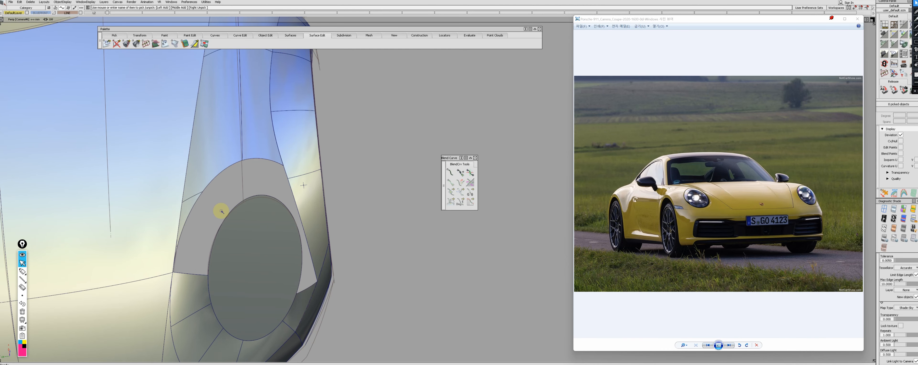
- Align the patch between fender and headlight with its lower neighbour, using G2 Edge continuity, Partial, explicit control and position influence
{"action": "left_click_drag", "start_coordinate": [214, 182], "coordinate": [213, 203], "text": "alt+shift"}
{"action": "left_click", "coordinate": [176, 259]}
{"action": "left_click", "coordinate": [225, 213]}
{"action": "left_click", "coordinate": [259, 158]}
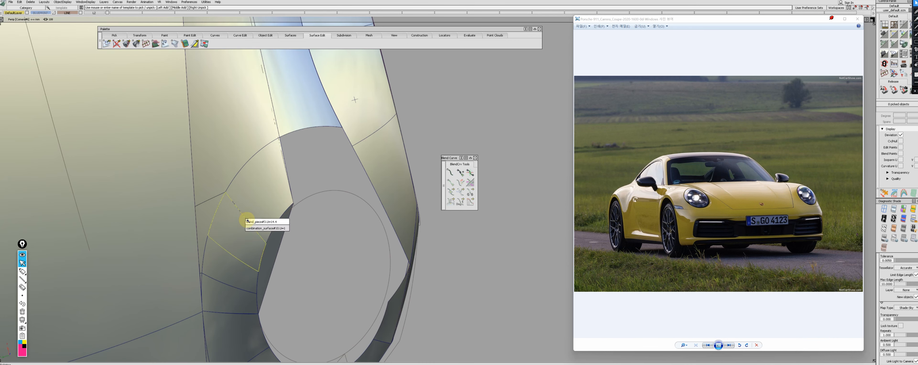
{"action": "left_click", "coordinate": [248, 219]}
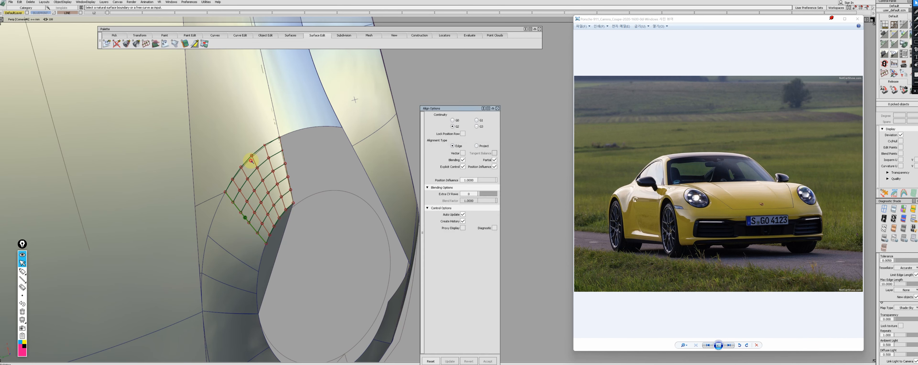
{"action": "left_click", "coordinate": [485, 213]}
{"action": "left_click_drag", "start_coordinate": [481, 198], "coordinate": [491, 185]}
{"action": "left_click", "coordinate": [495, 316]}
- Align the patch's upper edge to the fender surface with G2 Project along the normal, explicit control and 2 extra CV rows
{"action": "left_click_drag", "start_coordinate": [298, 153], "coordinate": [254, 142], "text": "ctrl+shift"}
{"action": "left_click", "coordinate": [255, 156]}
{"action": "left_click", "coordinate": [245, 158]}
{"action": "left_click", "coordinate": [262, 152]}
{"action": "key", "text": "Return"}
{"action": "left_click_drag", "start_coordinate": [249, 202], "coordinate": [242, 167], "text": "ctrl+shift"}
{"action": "left_click", "coordinate": [242, 167]}
{"action": "left_click", "coordinate": [463, 167]}
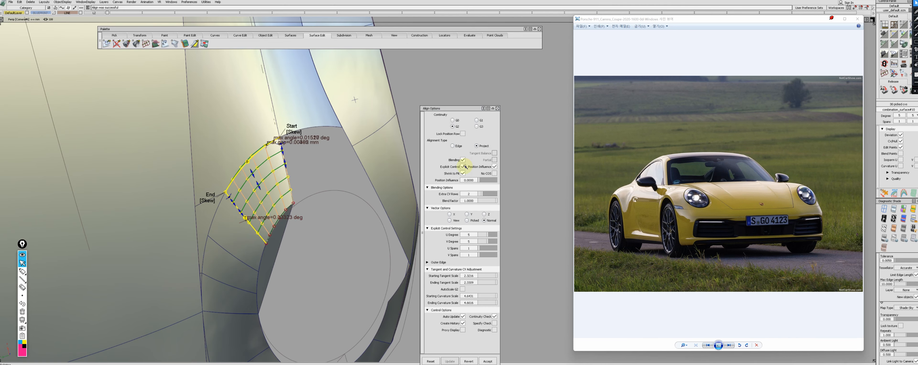
- Switch the patch's alignment type from Project to Edge and apply it
{"action": "left_click", "coordinate": [453, 146]}
{"action": "left_click", "coordinate": [466, 207]}
{"action": "key", "text": "Return"}
{"action": "left_click", "coordinate": [251, 154]}
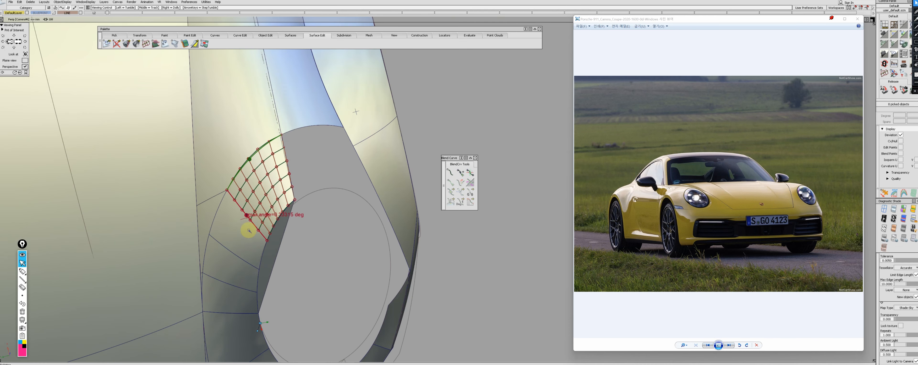
{"action": "middle_click_drag", "start_coordinate": [246, 230], "coordinate": [256, 164], "text": "alt+shift"}
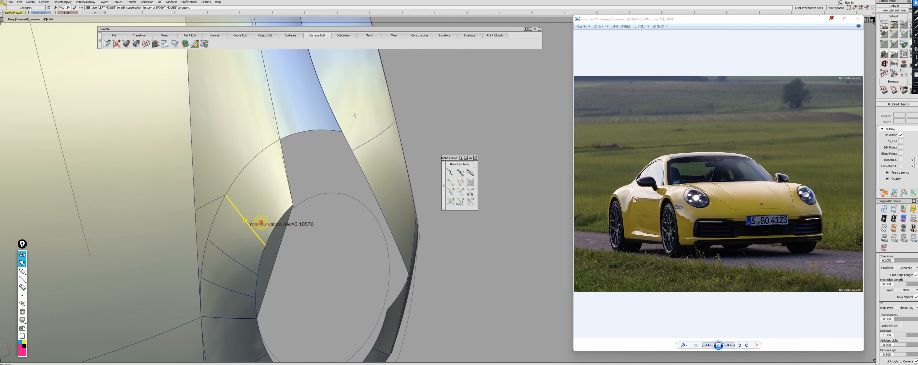
- Realign the patch's lower edge with the neighbouring patch below it
{"action": "left_click", "coordinate": [261, 223]}
{"action": "left_click", "coordinate": [431, 201]}
{"action": "left_click", "coordinate": [253, 236]}
{"action": "left_click", "coordinate": [493, 184]}
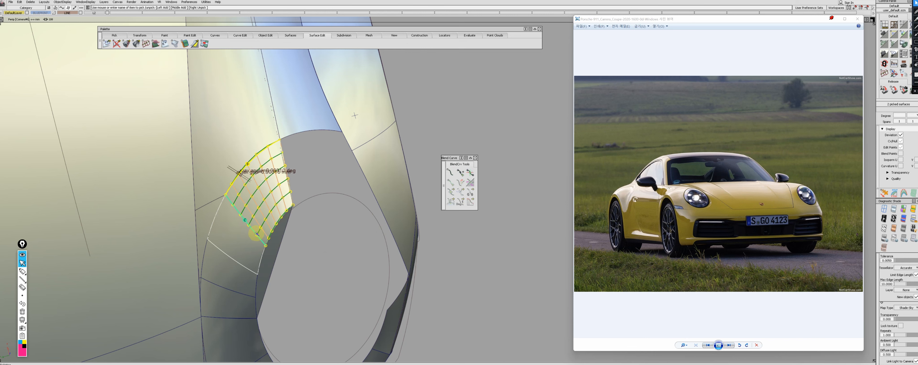
- Align the patch's upper edge to the fender with G0 Project, explicit control and a U degree of 7, raising the position influence
{"action": "right_click_drag", "start_coordinate": [254, 239], "coordinate": [244, 250], "text": "alt+shift"}
{"action": "middle_click_drag", "start_coordinate": [244, 250], "coordinate": [232, 187], "text": "alt+shift"}
{"action": "left_click", "coordinate": [223, 230]}
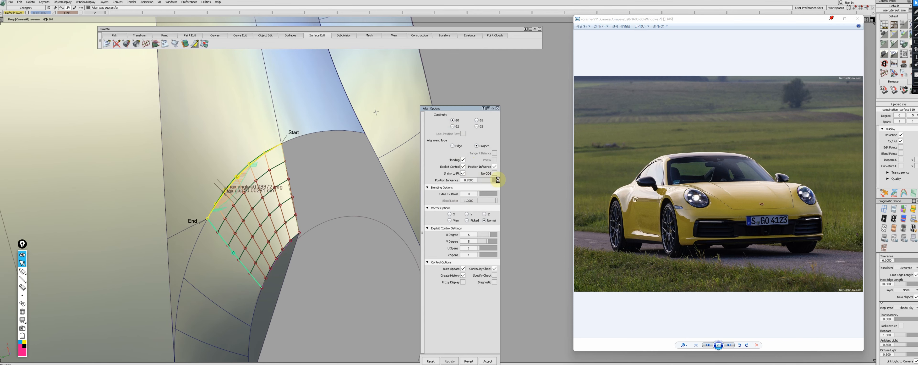
{"action": "left_click_drag", "start_coordinate": [478, 180], "coordinate": [472, 198]}
{"action": "left_click", "coordinate": [492, 215]}
{"action": "left_click", "coordinate": [477, 146]}
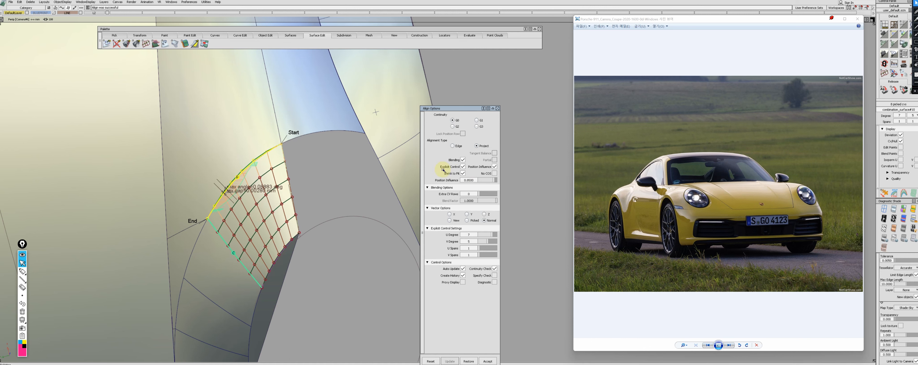
- Isolate the untrimmed fender surface and trim it again along its curve on surface
{"action": "left_click_drag", "start_coordinate": [269, 142], "coordinate": [236, 176], "text": "ctrl+shift"}
{"action": "left_click", "coordinate": [238, 177]}
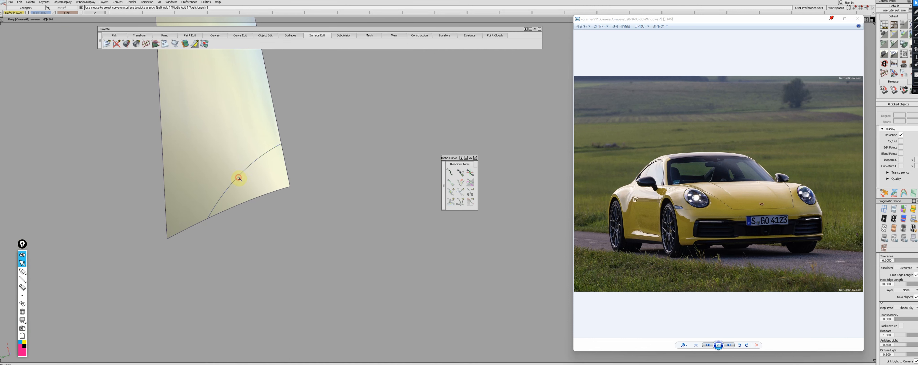
{"action": "left_click", "coordinate": [239, 177]}
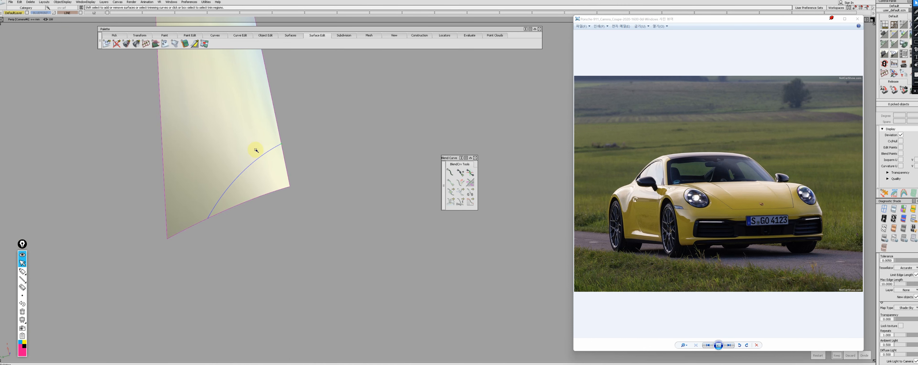
{"action": "left_click", "coordinate": [256, 150]}
{"action": "left_click", "coordinate": [219, 237]}
{"action": "left_click", "coordinate": [215, 207]}
{"action": "left_click", "coordinate": [204, 232]}
{"action": "left_click", "coordinate": [201, 222]}
- Bring back the full body and move the patch's control vertices near the fender edge to reduce the angle deviation
{"action": "left_click_drag", "start_coordinate": [200, 221], "coordinate": [260, 194], "text": "ctrl+shift"}
{"action": "left_click", "coordinate": [210, 221]}
{"action": "left_click", "coordinate": [269, 191]}
{"action": "right_click_drag", "start_coordinate": [268, 191], "coordinate": [286, 214], "text": "ctrl+shift"}
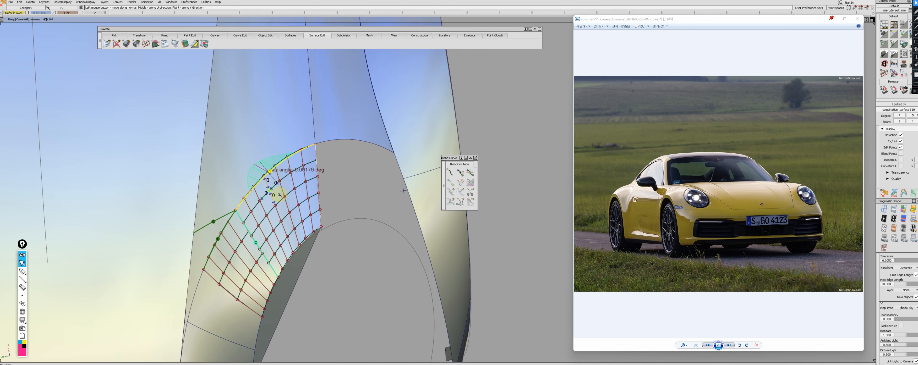
{"action": "left_click_drag", "start_coordinate": [286, 189], "coordinate": [348, 188]}
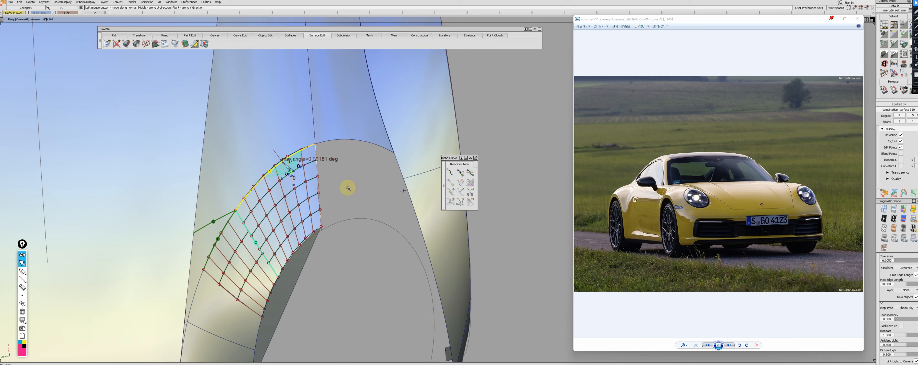
{"action": "left_click", "coordinate": [290, 172]}
{"action": "left_click_drag", "start_coordinate": [291, 173], "coordinate": [344, 193]}
{"action": "left_click", "coordinate": [344, 193]}
- Change the control vertex move mode and fine-tune another vertex near the patch's upper edge
{"action": "right_click_drag", "start_coordinate": [340, 214], "coordinate": [343, 234], "text": "ctrl+shift"}
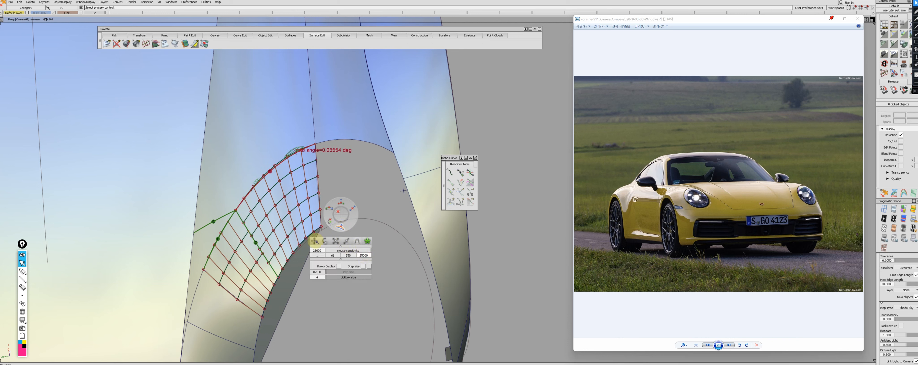
{"action": "left_click", "coordinate": [315, 241]}
{"action": "left_click", "coordinate": [303, 165]}
{"action": "left_click_drag", "start_coordinate": [342, 191], "coordinate": [540, 224]}
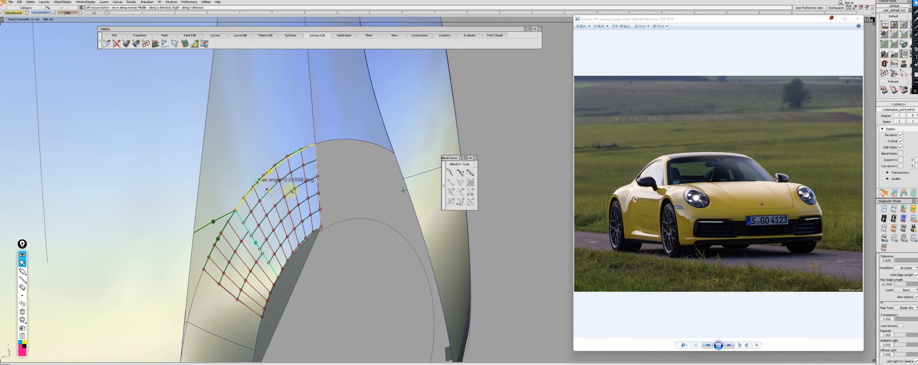
{"action": "left_click", "coordinate": [327, 175]}
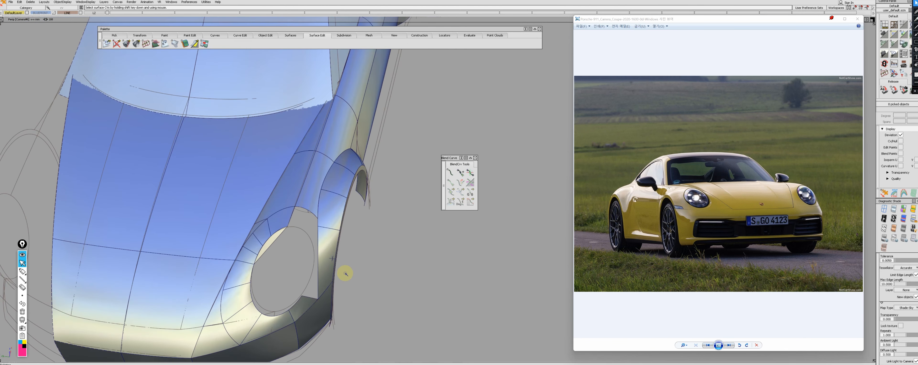
- Undo the last four changes
{"action": "left_click_drag", "start_coordinate": [346, 274], "coordinate": [350, 299], "text": "alt+shift"}
{"action": "right_click_drag", "start_coordinate": [350, 300], "coordinate": [296, 257], "text": "alt+shift"}
{"action": "key", "text": "ctrl+z"}
{"action": "key", "text": "ctrl+z"}
{"action": "key", "text": "ctrl+z"}
{"action": "key", "text": "ctrl+z"}
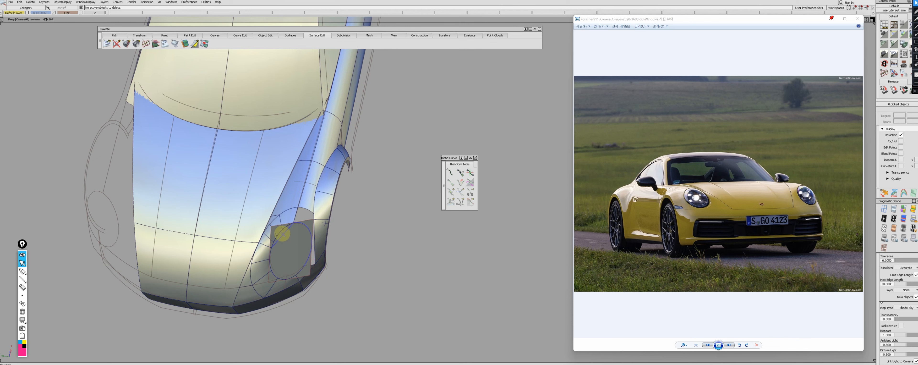
- Draw a line from the fender strip's lower corner to the headlight outline and prepare Align with G0 Project continuity
{"action": "left_click_drag", "start_coordinate": [297, 242], "coordinate": [304, 247], "text": "alt+shift"}
{"action": "right_click_drag", "start_coordinate": [304, 247], "coordinate": [311, 214], "text": "alt+shift"}
{"action": "left_click_drag", "start_coordinate": [311, 215], "coordinate": [315, 236], "text": "alt+shift"}
{"action": "left_click_drag", "start_coordinate": [356, 180], "coordinate": [361, 191], "text": "ctrl+shift"}
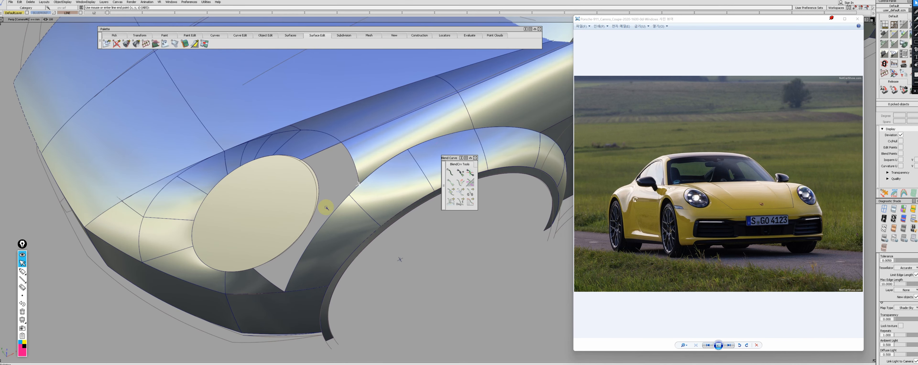
{"action": "right_click_drag", "start_coordinate": [315, 211], "coordinate": [391, 201], "text": "alt+shift"}
{"action": "left_click_drag", "start_coordinate": [391, 201], "coordinate": [341, 203], "text": "alt+shift"}
{"action": "left_click", "coordinate": [341, 202]}
{"action": "left_click", "coordinate": [358, 190]}
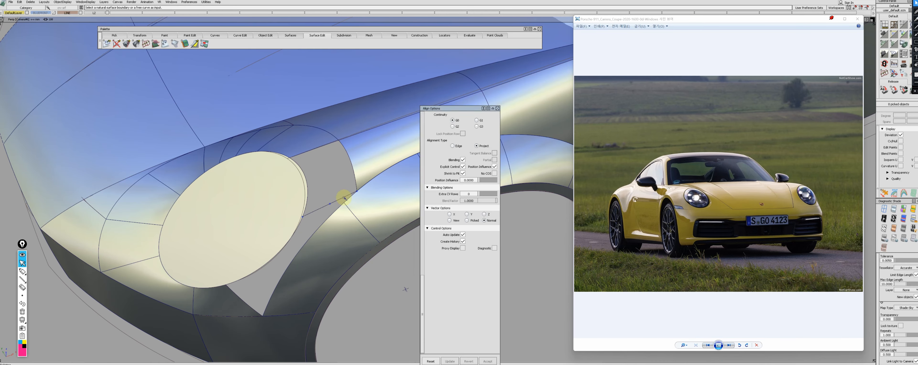
{"action": "left_click_drag", "start_coordinate": [427, 187], "coordinate": [373, 233], "text": "alt+shift"}
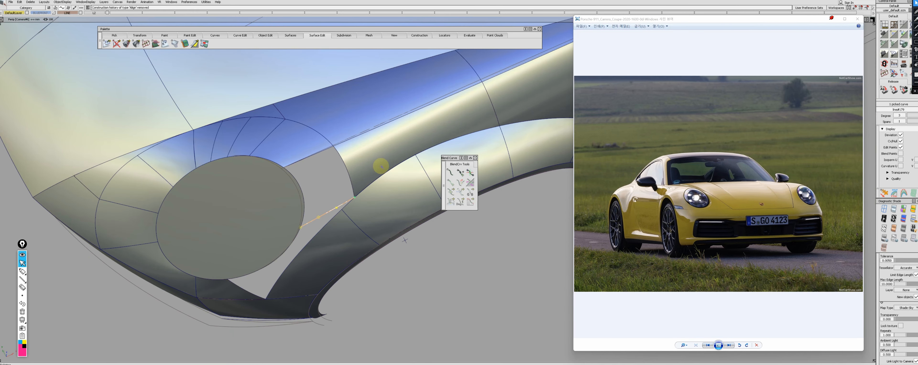
- Isolate the headlight disc, the adjoining patch, the fender strip and the connecting line
{"action": "left_click_drag", "start_coordinate": [341, 204], "coordinate": [306, 168]}
{"action": "key", "text": "alt+h"}
{"action": "left_click", "coordinate": [319, 194]}
{"action": "right_click_drag", "start_coordinate": [313, 170], "coordinate": [313, 193], "text": "ctrl+shift"}
{"action": "left_click", "coordinate": [303, 202]}
{"action": "left_click", "coordinate": [336, 211]}
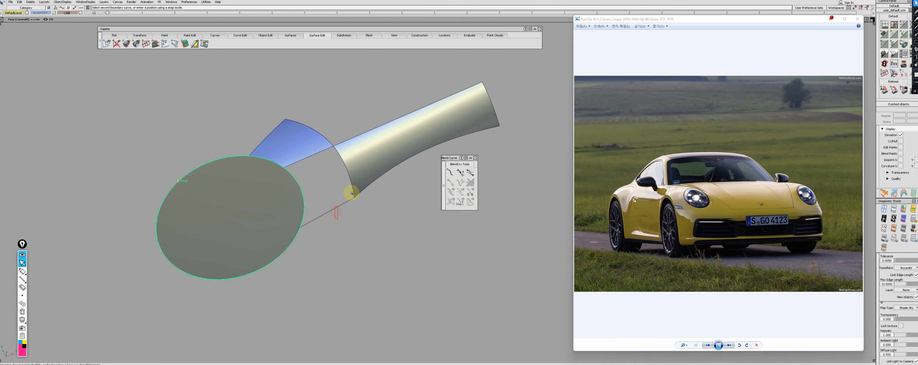
- Duplicate the patch edge facing the gap as a curve and move its end point onto the headlight outline
{"action": "middle_click_drag", "start_coordinate": [321, 152], "coordinate": [326, 172], "text": "ctrl+shift"}
{"action": "left_click", "coordinate": [317, 154]}
{"action": "left_click_drag", "start_coordinate": [317, 154], "coordinate": [292, 181], "text": "ctrl+shift"}
{"action": "left_click", "coordinate": [284, 167]}
{"action": "middle_click_drag", "start_coordinate": [284, 168], "coordinate": [294, 175], "text": "ctrl+shift"}
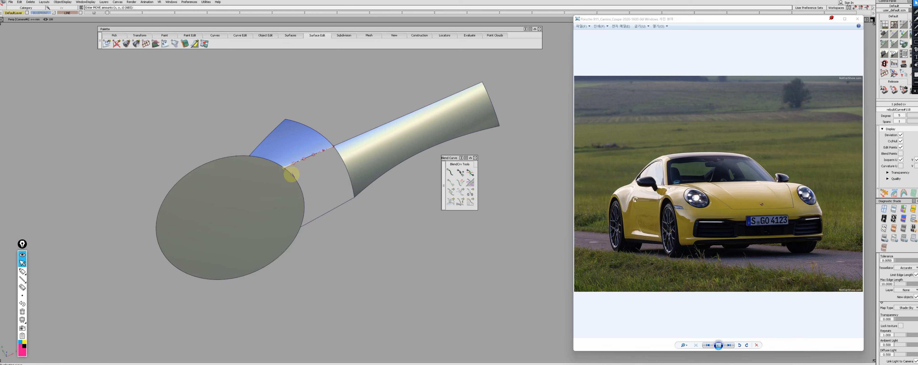
{"action": "right_click_drag", "start_coordinate": [318, 203], "coordinate": [321, 248], "text": "ctrl+shift"}
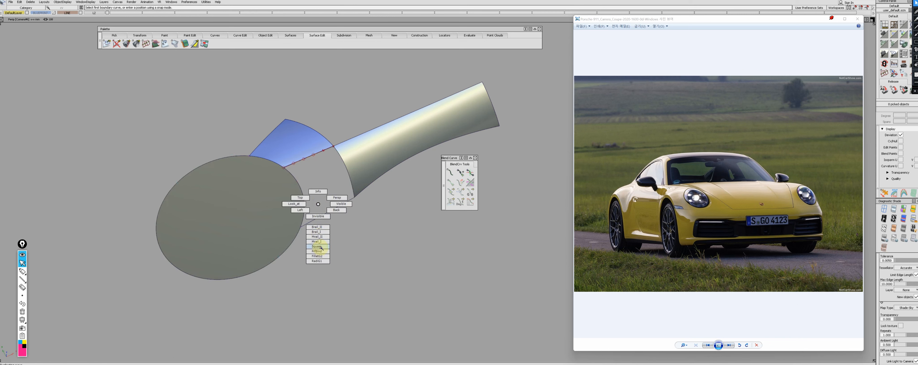
{"action": "left_click", "coordinate": [313, 160]}
{"action": "left_click", "coordinate": [304, 203]}
{"action": "left_click", "coordinate": [353, 197]}
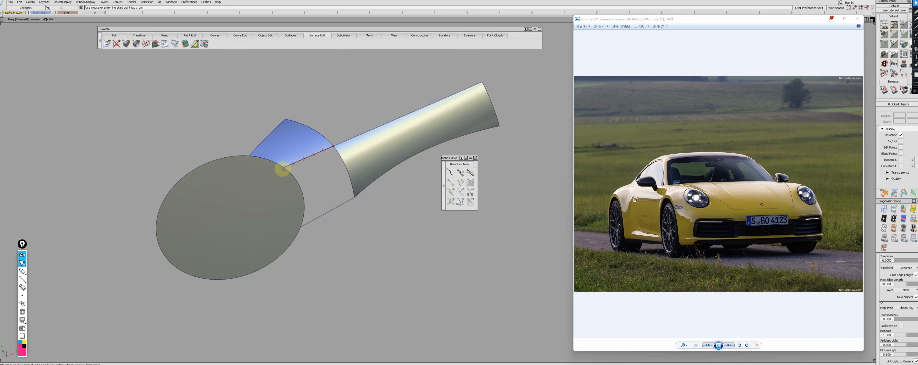
- Try to build a Square surface from the fender strip edge, the connecting line, the headlight outline curve and the duplicated patch edge
{"action": "left_click", "coordinate": [296, 211]}
{"action": "left_click", "coordinate": [303, 207]}
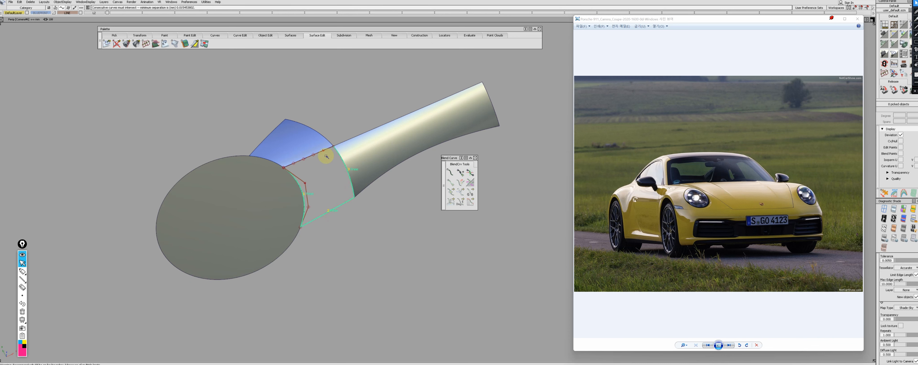
{"action": "key", "text": "ctrl+z"}
{"action": "key", "text": "ctrl+z"}
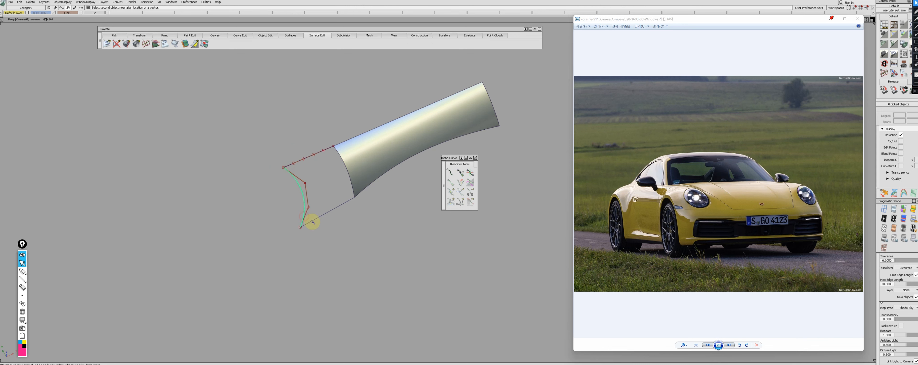
- Align the headlight-side curve with the end of the connecting line and build a Square patch between the headlight and the fender strip
{"action": "left_click", "coordinate": [300, 199]}
{"action": "right_click_drag", "start_coordinate": [316, 207], "coordinate": [316, 234], "text": "ctrl+shift"}
{"action": "left_click", "coordinate": [353, 195]}
{"action": "left_click", "coordinate": [462, 185]}
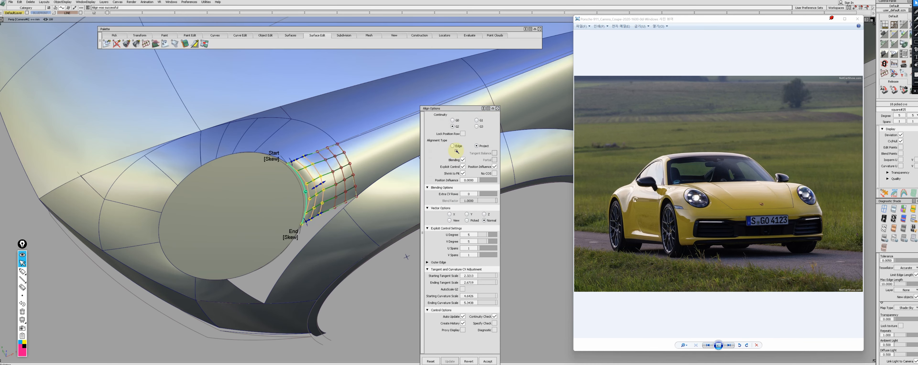
- Align the new patch to the headlight outline and the fender strip with G0 Edge, using 4 extra CV rows at the strip
{"action": "left_click", "coordinate": [455, 147]}
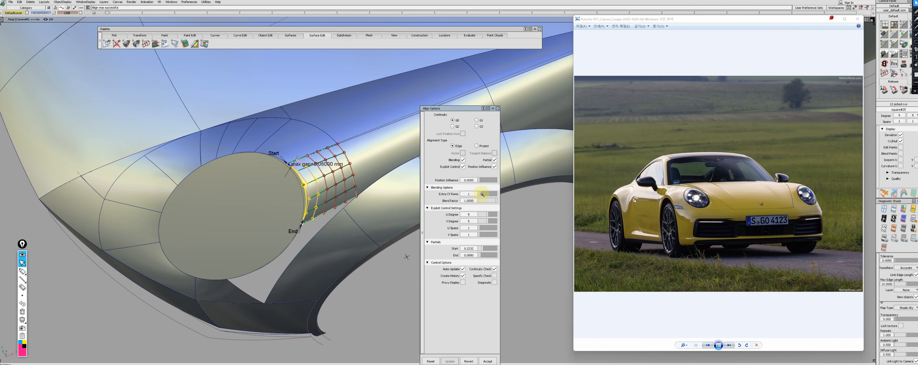
{"action": "left_click_drag", "start_coordinate": [399, 159], "coordinate": [385, 154], "text": "ctrl+shift"}
{"action": "left_click", "coordinate": [342, 189]}
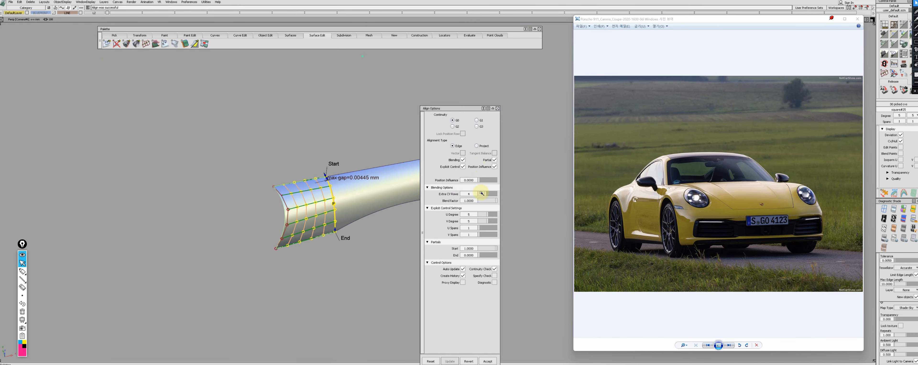
{"action": "left_click", "coordinate": [478, 146]}
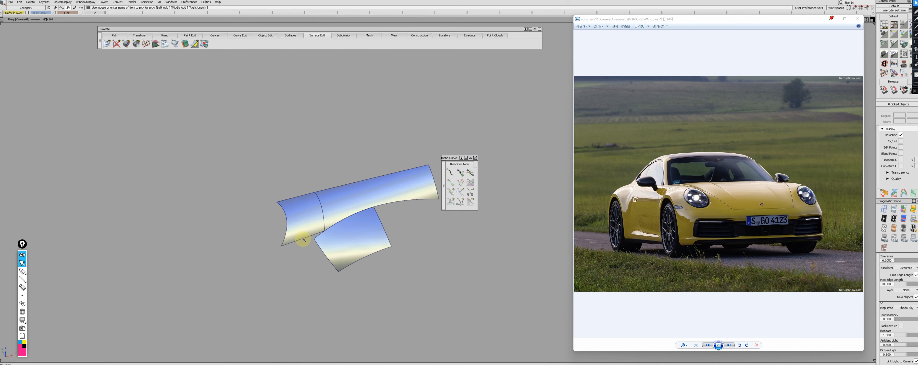
- Align the patch to the fender strip with G2 Project continuity, 2 extra CV rows and Position Influence 1.0
{"action": "left_click", "coordinate": [303, 239]}
{"action": "right_click", "coordinate": [322, 230]}
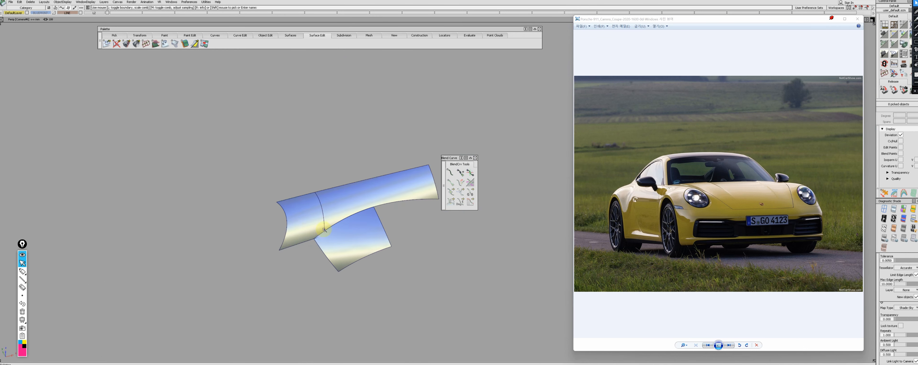
{"action": "right_click_drag", "start_coordinate": [322, 230], "coordinate": [330, 254], "text": "alt+shift"}
{"action": "left_click_drag", "start_coordinate": [330, 254], "coordinate": [355, 202], "text": "alt+shift"}
{"action": "left_click", "coordinate": [354, 202]}
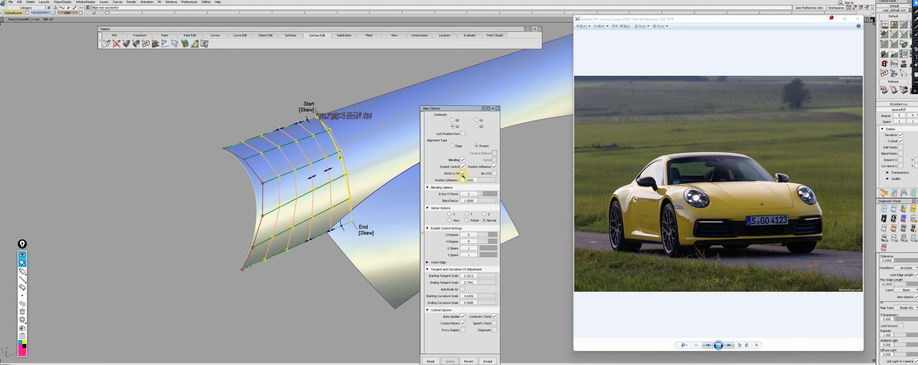
{"action": "left_click_drag", "start_coordinate": [488, 241], "coordinate": [493, 241]}
{"action": "left_click_drag", "start_coordinate": [480, 180], "coordinate": [502, 179]}
- Check the continuity along the seam between the new patch and the fender strip
{"action": "left_click_drag", "start_coordinate": [370, 246], "coordinate": [392, 234], "text": "alt+shift"}
{"action": "right_click_drag", "start_coordinate": [393, 234], "coordinate": [285, 233], "text": "ctrl+shift"}
{"action": "left_click", "coordinate": [322, 207]}
{"action": "left_click_drag", "start_coordinate": [324, 184], "coordinate": [295, 217], "text": "alt+shift"}
{"action": "right_click_drag", "start_coordinate": [295, 218], "coordinate": [258, 270], "text": "ctrl+shift"}
{"action": "left_click", "coordinate": [261, 248]}
{"action": "left_click", "coordinate": [252, 248]}
{"action": "key", "text": "ctrl+z"}
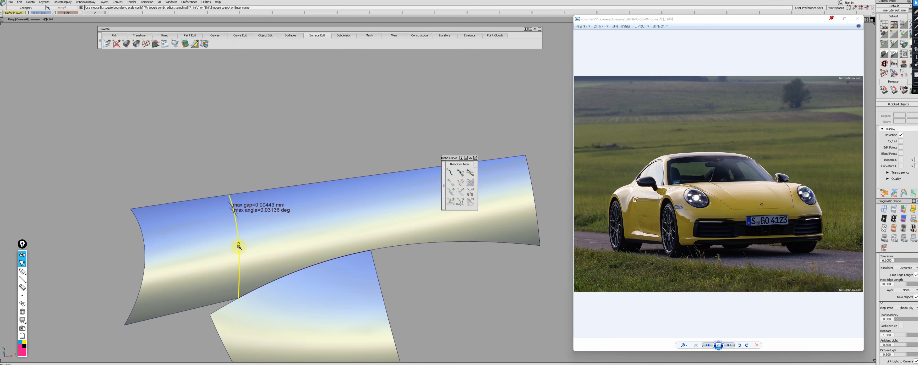
- Try realigning the patch to the strip with G0 Edge and with G2 Project, V Degree 6 and full position influence
{"action": "left_click_drag", "start_coordinate": [239, 246], "coordinate": [238, 242], "text": "alt+shift"}
{"action": "left_click", "coordinate": [237, 241]}
{"action": "left_click", "coordinate": [452, 121]}
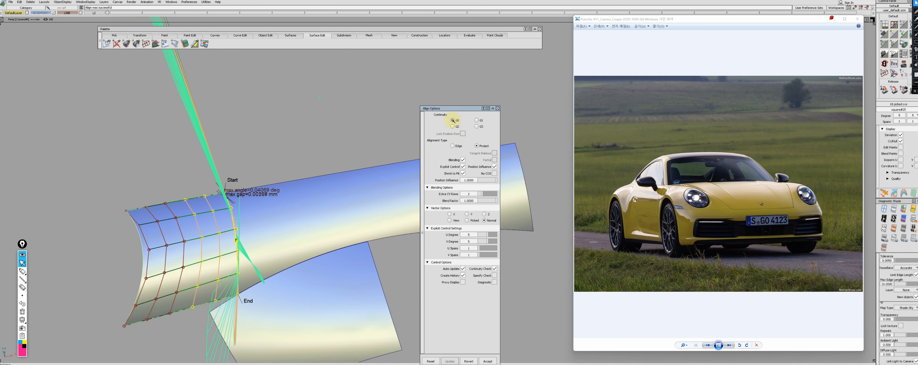
{"action": "left_click", "coordinate": [453, 147]}
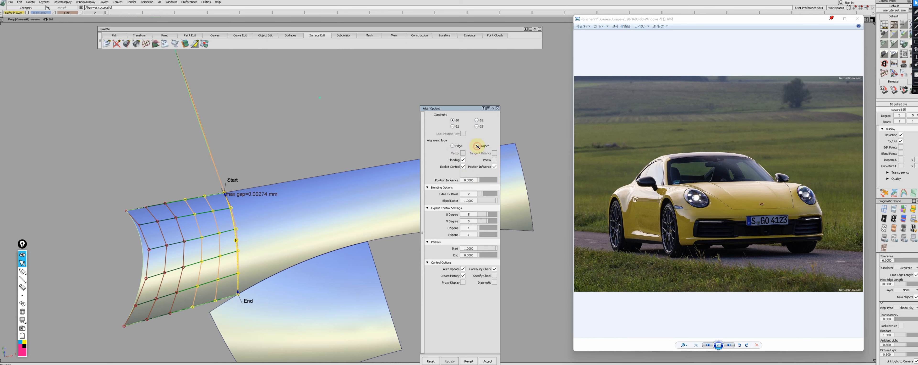
{"action": "left_click", "coordinate": [478, 146]}
{"action": "left_click", "coordinate": [453, 126]}
{"action": "left_click", "coordinate": [489, 234]}
{"action": "left_click", "coordinate": [485, 235]}
{"action": "left_click", "coordinate": [490, 241]}
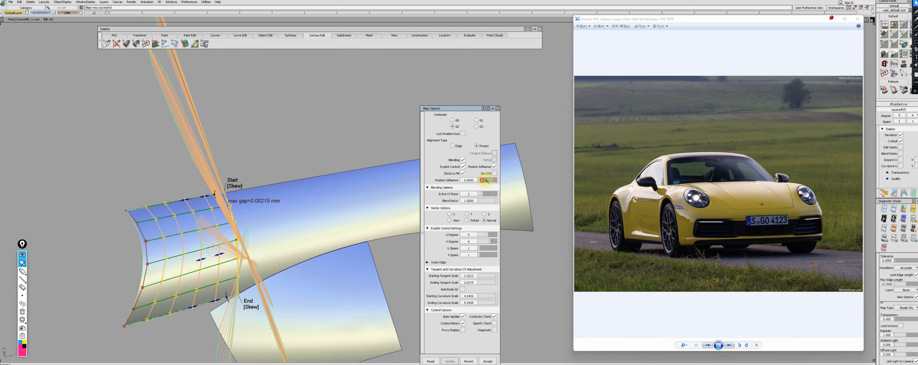
{"action": "left_click_drag", "start_coordinate": [485, 181], "coordinate": [498, 180]}
{"action": "left_click", "coordinate": [489, 241]}
{"action": "key", "text": "ctrl+z"}
{"action": "key", "text": "ctrl+z"}
{"action": "key", "text": "ctrl+z"}
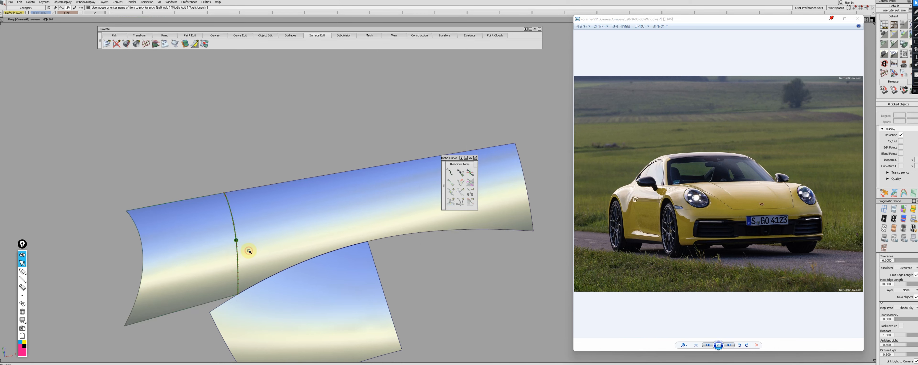
- Remove the continuity check marker from the patch's seam with the strip and isolate the fender strip
{"action": "left_click", "coordinate": [238, 265]}
{"action": "left_click", "coordinate": [246, 274]}
{"action": "key", "text": "Delete"}
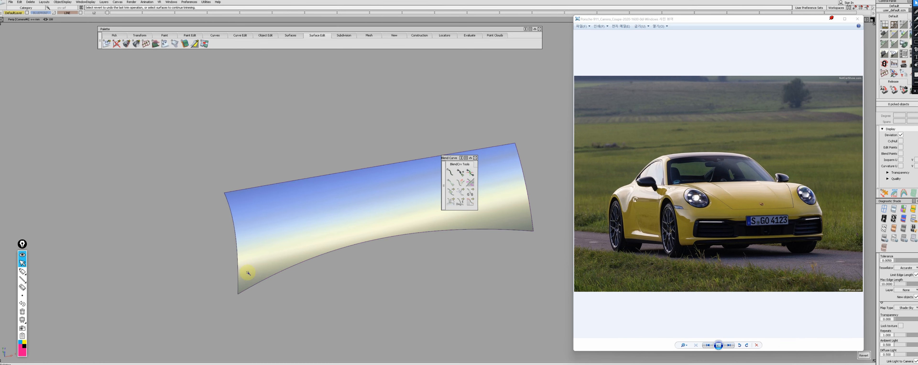
{"action": "left_click_drag", "start_coordinate": [246, 273], "coordinate": [278, 237], "text": "alt+shift"}
{"action": "middle_click_drag", "start_coordinate": [279, 238], "coordinate": [293, 228], "text": "alt+shift"}
{"action": "left_click_drag", "start_coordinate": [293, 228], "coordinate": [297, 225], "text": "alt+shift"}
- Show the full body again and check the continuity along the front seam of the wheel arch patches
{"action": "left_click", "coordinate": [277, 131]}
{"action": "left_click", "coordinate": [260, 132]}
{"action": "left_click", "coordinate": [260, 96]}
{"action": "key", "text": "alt+h"}
{"action": "left_click", "coordinate": [273, 132]}
{"action": "left_click", "coordinate": [278, 138]}
{"action": "left_click", "coordinate": [269, 123]}
{"action": "left_click", "coordinate": [293, 128]}
{"action": "left_click", "coordinate": [293, 149]}
- Examine the shading flow across the headlight patch, the fender strip and the wheel arch from several angles
{"action": "mouse_move", "coordinate": [293, 149]}
{"action": "left_mouse_down", "text": "alt+shift"}
{"action": "mouse_move", "coordinate": [275, 163]}
{"action": "mouse_move", "coordinate": [325, 175]}
{"action": "mouse_move", "coordinate": [287, 178]}
{"action": "left_mouse_up", "text": "alt+shift"}
{"action": "key", "text": "alt+h"}
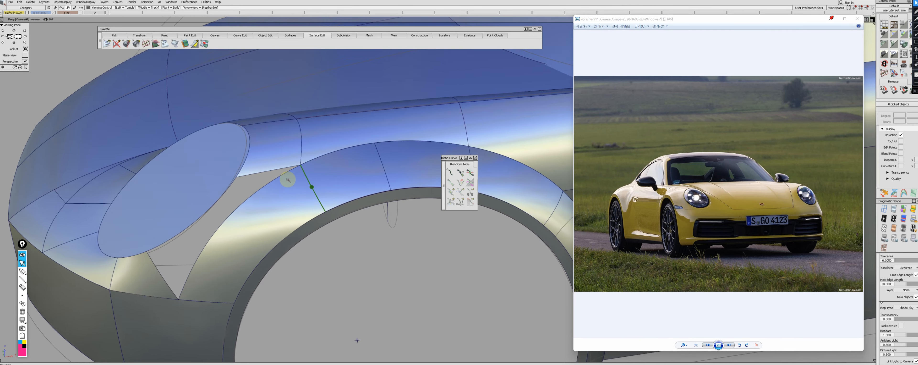
{"action": "middle_click_drag", "start_coordinate": [287, 178], "coordinate": [292, 182], "text": "alt+shift"}
{"action": "key", "text": "alt+h"}
{"action": "left_click_drag", "start_coordinate": [285, 189], "coordinate": [407, 200], "text": "alt+shift"}
{"action": "left_click_drag", "start_coordinate": [269, 242], "coordinate": [264, 235], "text": "alt+shift"}
- Isolate the headlight patch with the fender strip and try to smooth the patch with fixed edges
{"action": "left_click", "coordinate": [290, 192]}
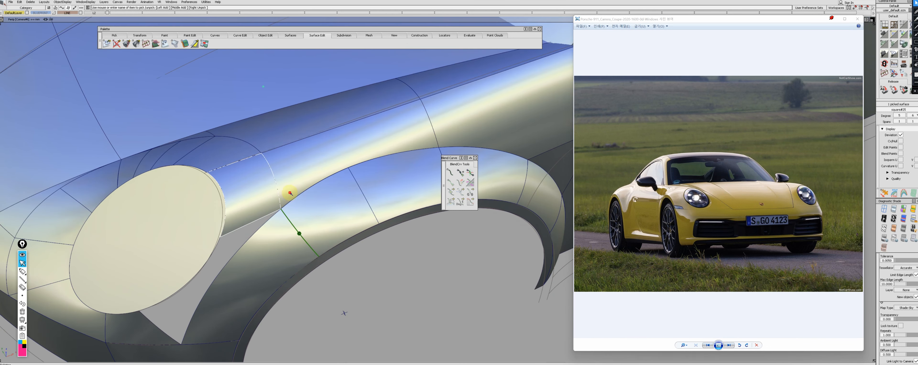
{"action": "key", "text": "alt+h"}
{"action": "left_click_drag", "start_coordinate": [280, 203], "coordinate": [264, 210], "text": "alt+shift"}
{"action": "left_click", "coordinate": [257, 205], "text": "shift"}
{"action": "key", "text": "space"}
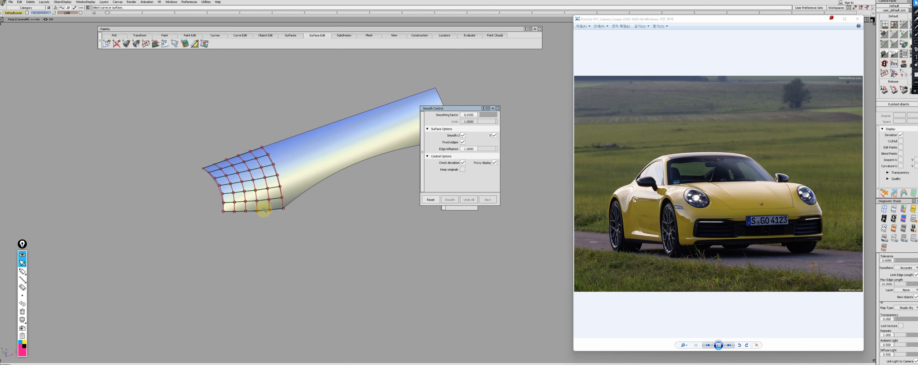
{"action": "left_click", "coordinate": [264, 210]}
{"action": "right_click_drag", "start_coordinate": [263, 215], "coordinate": [268, 209], "text": "alt+shift"}
{"action": "left_click_drag", "start_coordinate": [269, 210], "coordinate": [281, 192], "text": "ctrl+shift"}
{"action": "left_click", "coordinate": [284, 202]}
{"action": "key", "text": "ctrl+z"}
{"action": "key", "text": "Delete"}
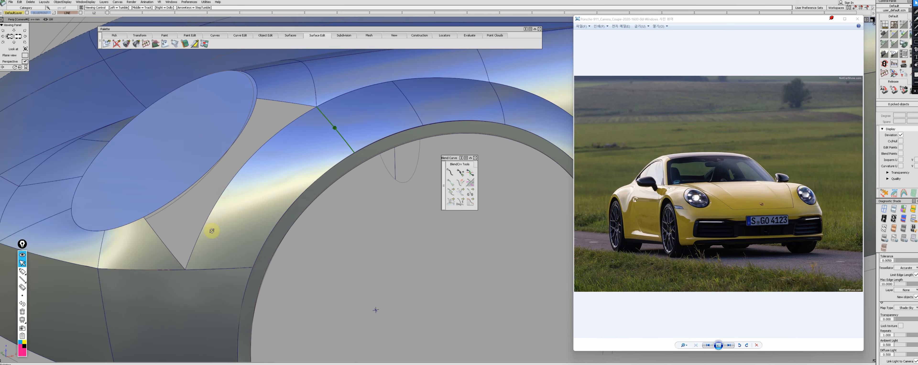
- Untrim the small patch below the headlight and trim it again along the slanted curve bordering the gap
{"action": "left_click", "coordinate": [211, 230]}
{"action": "left_click", "coordinate": [179, 249]}
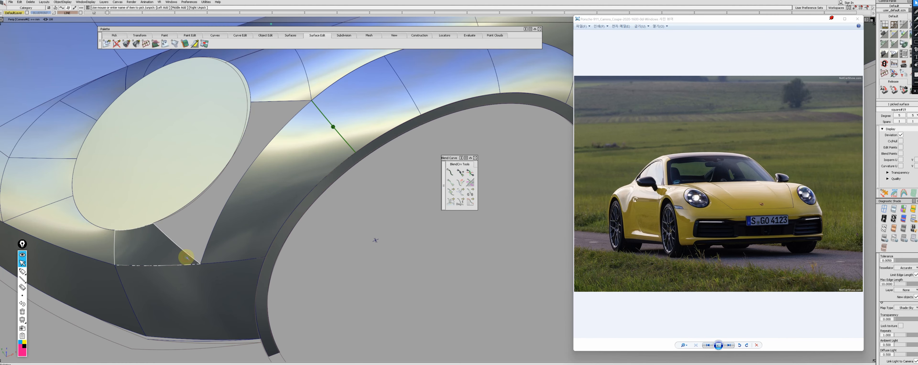
{"action": "left_click", "coordinate": [186, 258]}
{"action": "left_click_drag", "start_coordinate": [188, 246], "coordinate": [282, 189], "text": "alt+shift"}
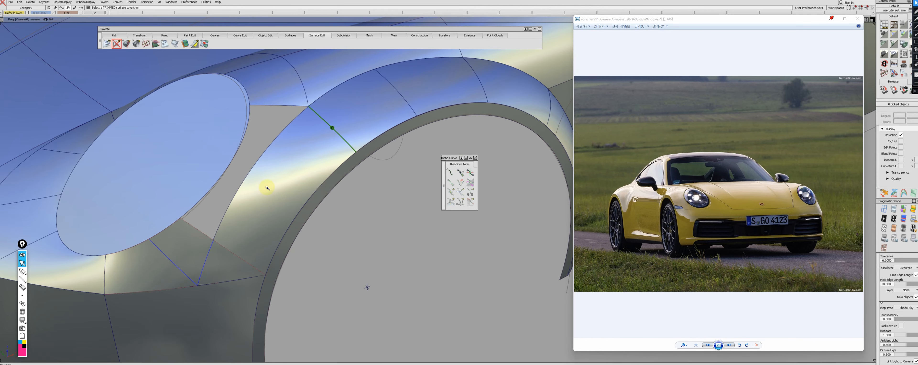
{"action": "left_click_drag", "start_coordinate": [160, 269], "coordinate": [279, 254], "text": "alt+shift"}
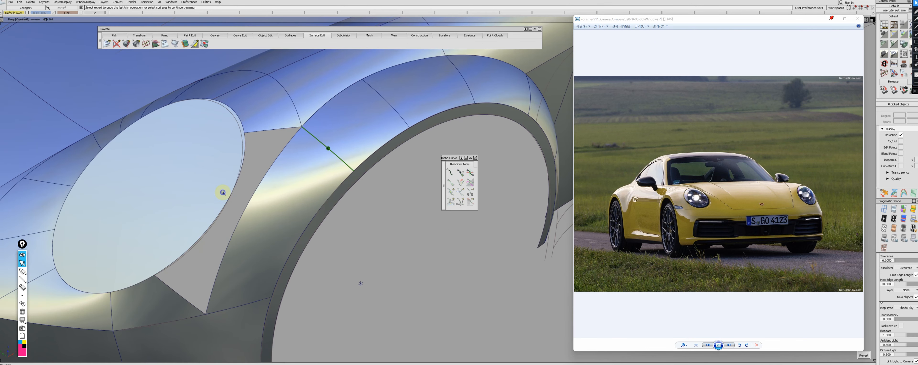
- Try to build a Square surface directly from the patch edges surrounding the gap between headlight and wheel arch
{"action": "right_click_drag", "start_coordinate": [224, 192], "coordinate": [223, 238], "text": "ctrl+shift"}
{"action": "left_click", "coordinate": [182, 289]}
{"action": "left_click", "coordinate": [256, 185]}
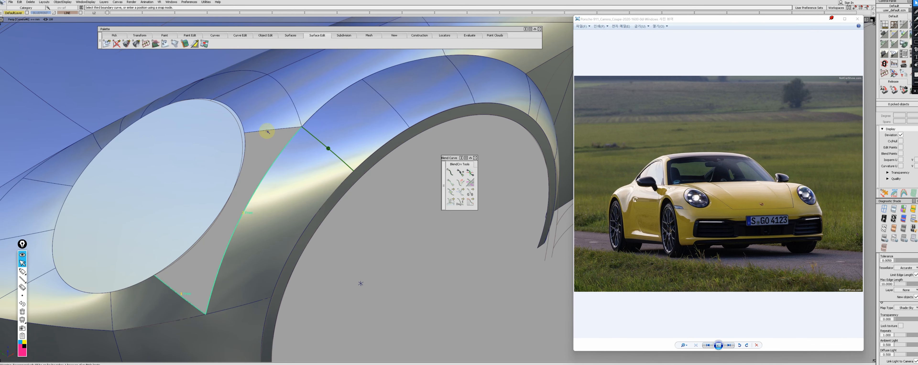
{"action": "left_click", "coordinate": [277, 156]}
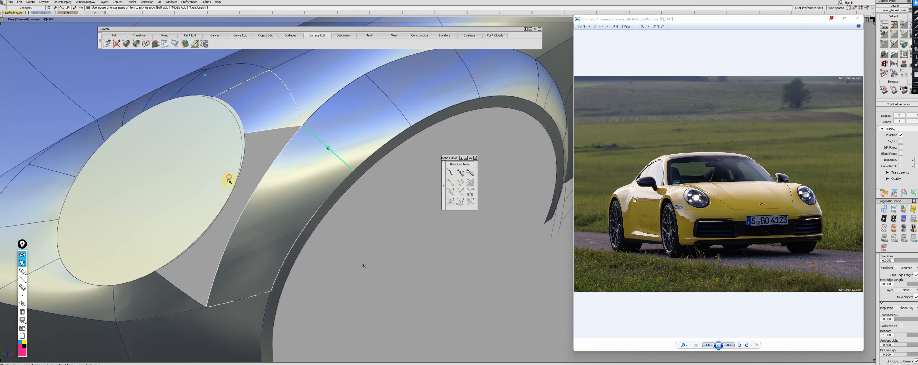
- Isolate the headlight disc and its neighbouring patches and duplicate the three patch edges facing the gap as curves without rebuild
{"action": "left_click", "coordinate": [231, 178]}
{"action": "left_click", "coordinate": [274, 170]}
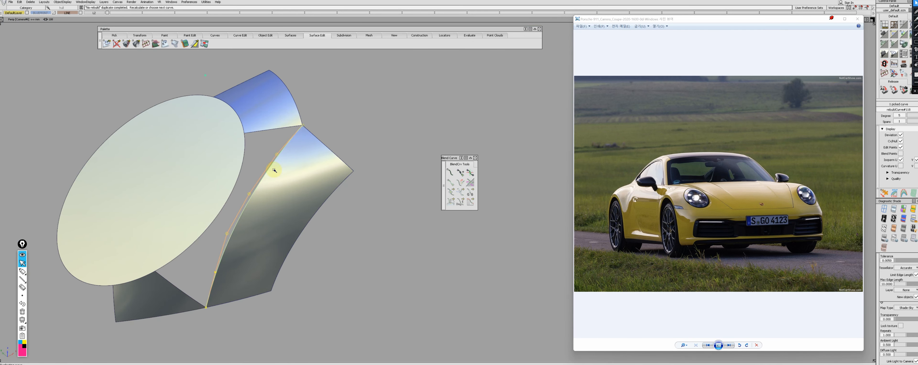
{"action": "left_click", "coordinate": [180, 290]}
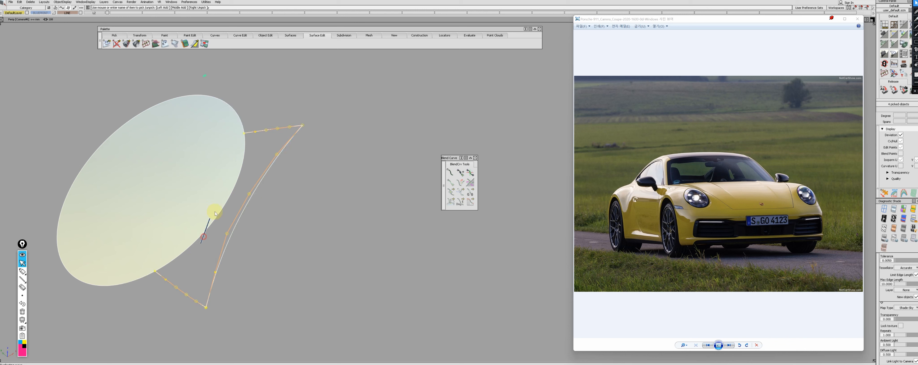
{"action": "left_click_drag", "start_coordinate": [271, 201], "coordinate": [292, 155], "text": "ctrl+shift"}
- Draw a straight line across the headlight disc between the open curve ends and trim the disc to the sliver facing the gap
{"action": "left_click", "coordinate": [202, 305]}
{"action": "left_click", "coordinate": [296, 150]}
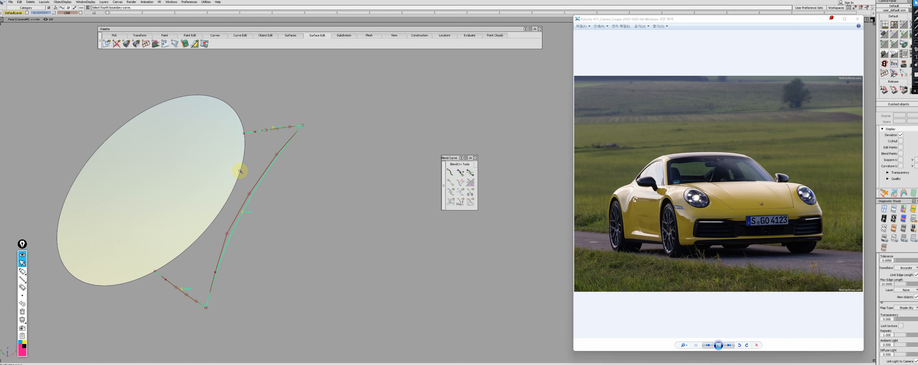
{"action": "left_click", "coordinate": [155, 271]}
{"action": "left_click_drag", "start_coordinate": [155, 271], "coordinate": [201, 232], "text": "ctrl+shift"}
{"action": "left_click", "coordinate": [189, 219]}
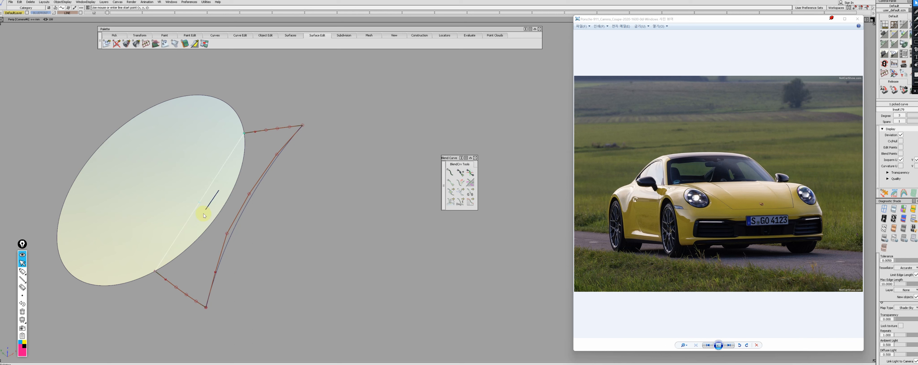
{"action": "left_click", "coordinate": [206, 207]}
{"action": "left_click_drag", "start_coordinate": [163, 236], "coordinate": [206, 230], "text": "ctrl+shift"}
- Try to recreate the sliver's curved edge using a blend curve and by attaching to the untrimmed headlight outline
{"action": "left_click", "coordinate": [451, 172]}
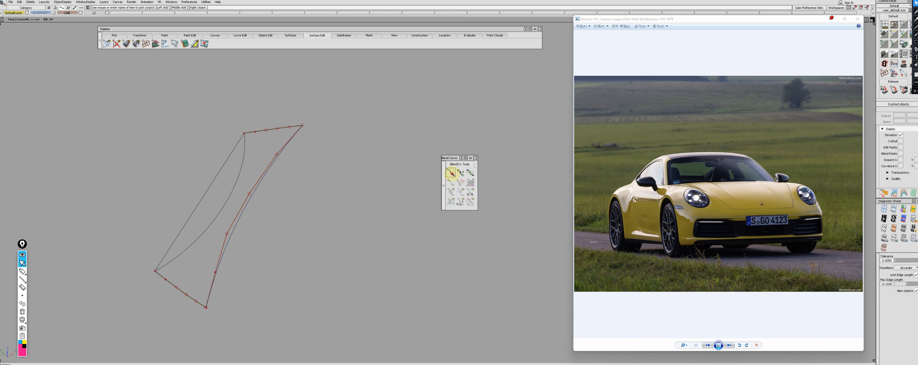
{"action": "left_click", "coordinate": [160, 260]}
{"action": "left_click_drag", "start_coordinate": [221, 166], "coordinate": [234, 191], "text": "alt+shift"}
{"action": "left_click", "coordinate": [222, 218]}
{"action": "left_click_drag", "start_coordinate": [222, 217], "coordinate": [203, 244], "text": "ctrl+shift"}
{"action": "left_click", "coordinate": [200, 216]}
{"action": "key", "text": "Delete"}
{"action": "left_click", "coordinate": [205, 245]}
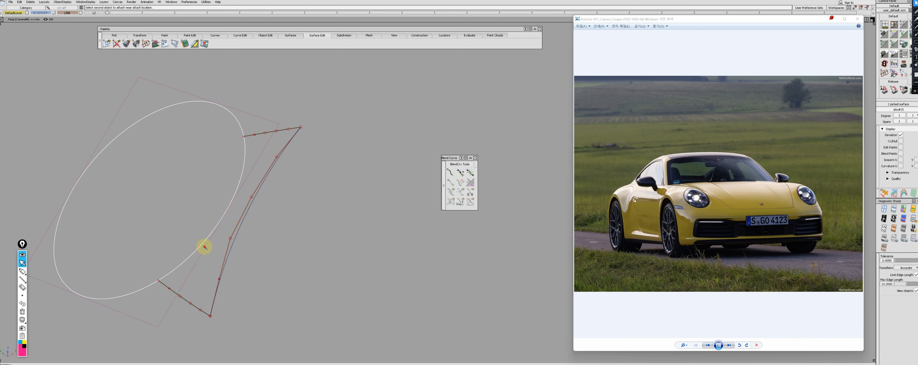
{"action": "left_click", "coordinate": [209, 226]}
{"action": "key", "text": "ctrl+z"}
{"action": "key", "text": "ctrl+z"}
{"action": "key", "text": "ctrl+z"}
{"action": "key", "text": "ctrl+z"}
- Trim the headlight disc along the straight line and duplicate its arc facing the gap as curves with Curvature rebuild
{"action": "left_click_drag", "start_coordinate": [226, 181], "coordinate": [241, 178], "text": "ctrl+shift"}
{"action": "left_click", "coordinate": [237, 189]}
{"action": "left_click_drag", "start_coordinate": [215, 199], "coordinate": [239, 171], "text": "ctrl+shift"}
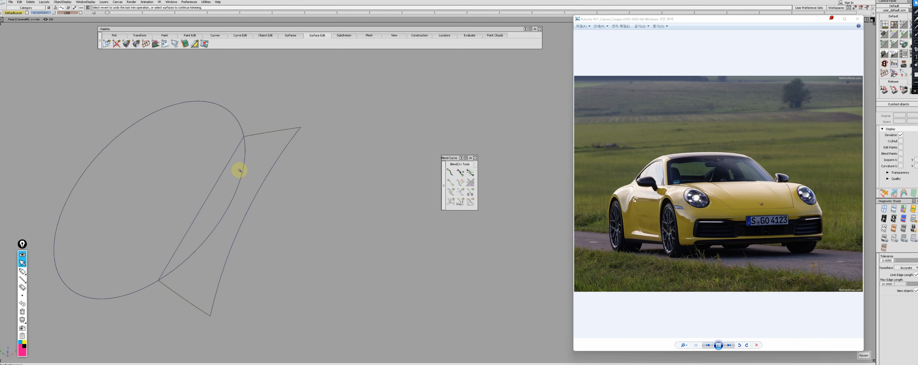
{"action": "left_click", "coordinate": [243, 173]}
{"action": "left_click", "coordinate": [242, 175]}
{"action": "key", "text": "Return"}
{"action": "left_click", "coordinate": [222, 219]}
{"action": "left_click", "coordinate": [224, 222]}
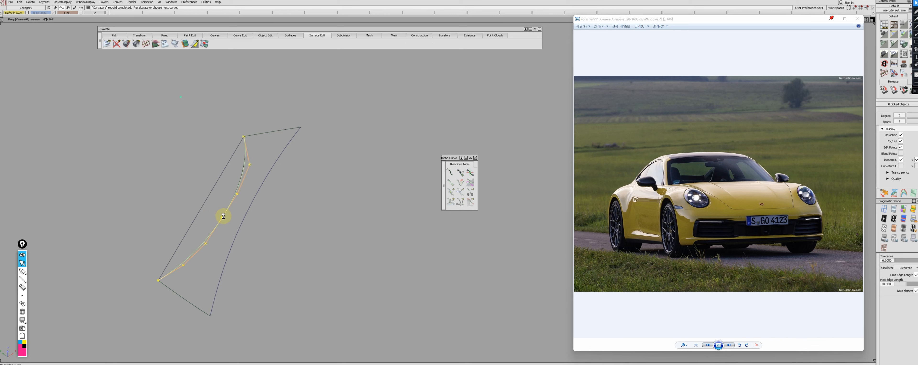
- Try to combine the duplicated arc curves and use them with the other gap curves as surface boundaries
{"action": "left_click", "coordinate": [216, 231]}
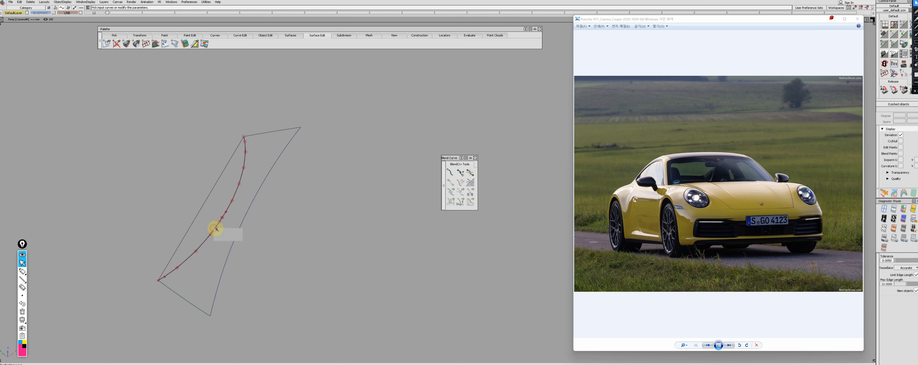
{"action": "left_click", "coordinate": [276, 163]}
{"action": "left_click", "coordinate": [272, 132]}
{"action": "key", "text": "ctrl+z"}
{"action": "key", "text": "ctrl+z"}
{"action": "key", "text": "ctrl+z"}
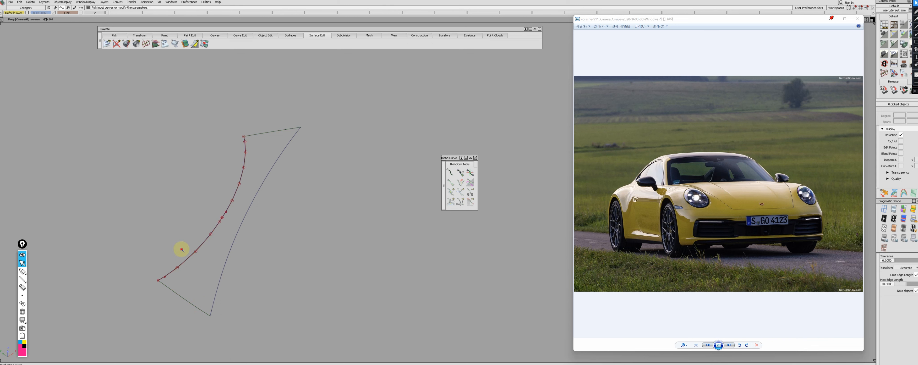
- Combine the two duplicated headlight arc curves into a single boundary curve
{"action": "left_click", "coordinate": [162, 278]}
{"action": "left_click", "coordinate": [247, 158]}
{"action": "left_click", "coordinate": [245, 139]}
- Build a surface from the four boundary curves to fill the gap and match it to the patch above, within the full body
{"action": "right_click_drag", "start_coordinate": [253, 160], "coordinate": [254, 210], "text": "ctrl+shift"}
{"action": "left_click", "coordinate": [241, 230]}
{"action": "left_click", "coordinate": [193, 303]}
{"action": "left_click", "coordinate": [258, 135]}
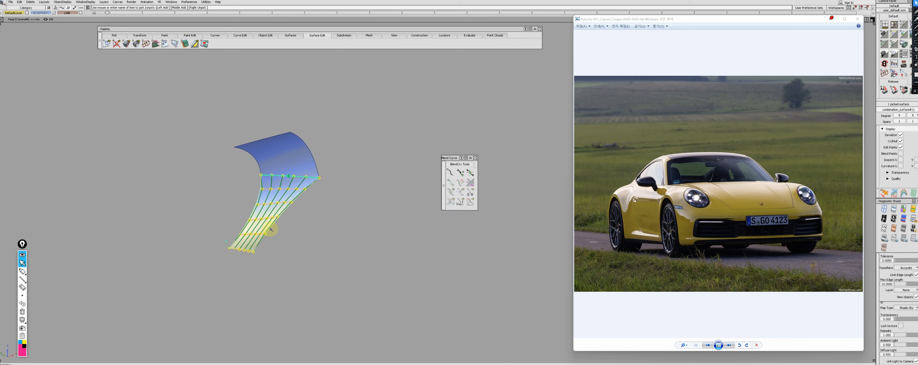
{"action": "left_click", "coordinate": [308, 238]}
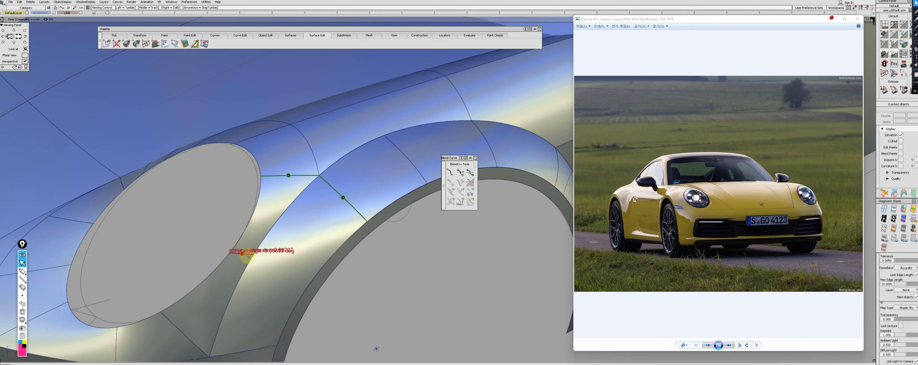
- Align the lower gap patch to the upper patch along their diagonal seam with explicit control off and Curvature continuity
{"action": "left_click", "coordinate": [245, 260]}
{"action": "left_click", "coordinate": [244, 261]}
{"action": "left_click_drag", "start_coordinate": [238, 252], "coordinate": [250, 264], "text": "ctrl+shift"}
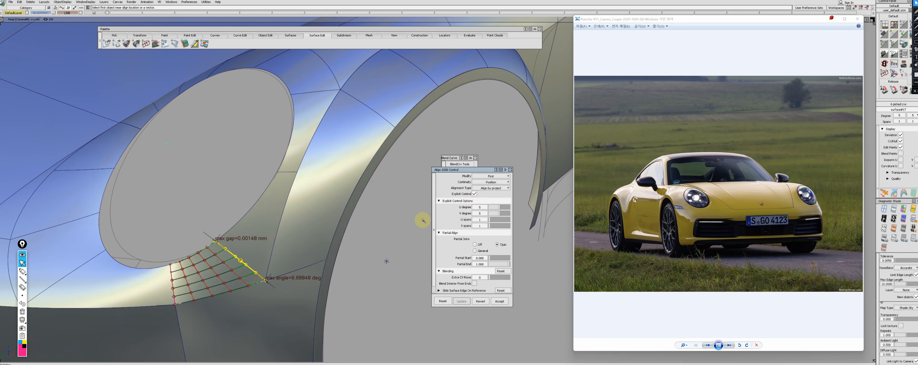
{"action": "left_click", "coordinate": [476, 213]}
{"action": "left_click", "coordinate": [492, 181]}
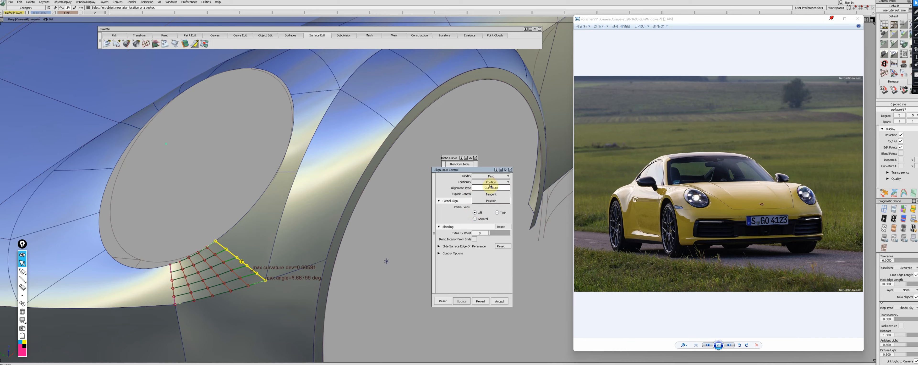
{"action": "left_click", "coordinate": [491, 193]}
{"action": "left_click_drag", "start_coordinate": [383, 228], "coordinate": [424, 233], "text": "alt+shift"}
{"action": "left_click", "coordinate": [500, 302]}
- Align the upper gap patch at the same diagonal seam with Modify set to Both and Curvature continuity
{"action": "left_click", "coordinate": [246, 268]}
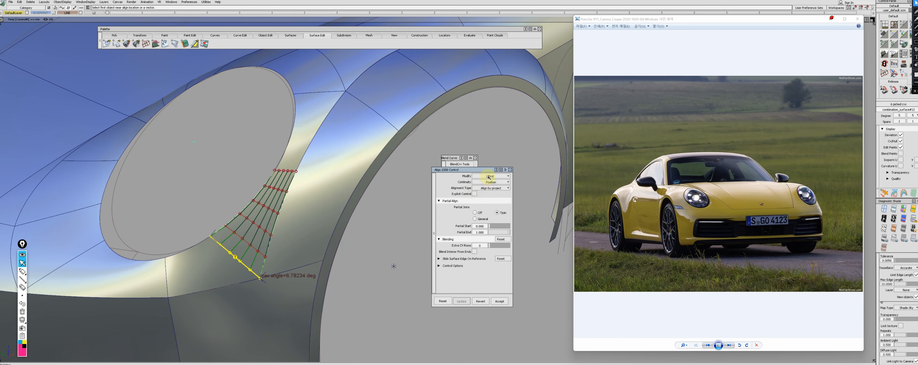
{"action": "left_click", "coordinate": [488, 181]}
{"action": "left_click", "coordinate": [489, 182]}
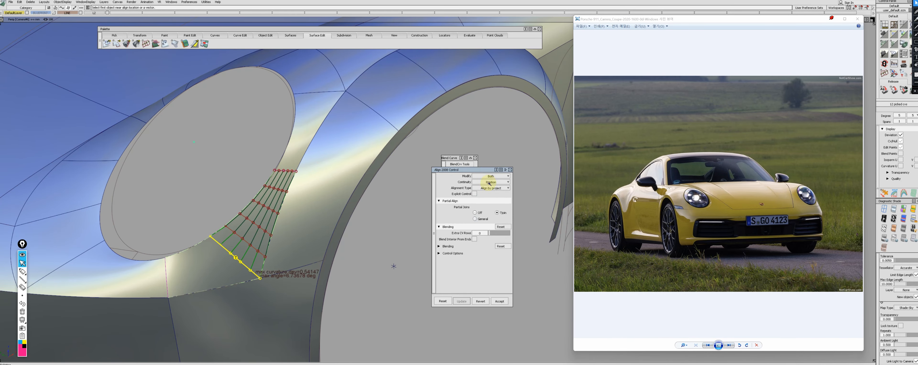
{"action": "left_click_drag", "start_coordinate": [282, 281], "coordinate": [258, 275], "text": "alt+shift"}
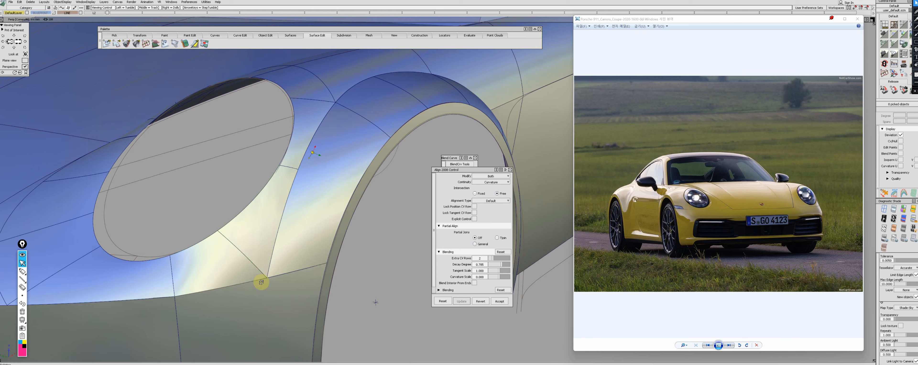
{"action": "left_click", "coordinate": [258, 275]}
{"action": "key", "text": "Return"}
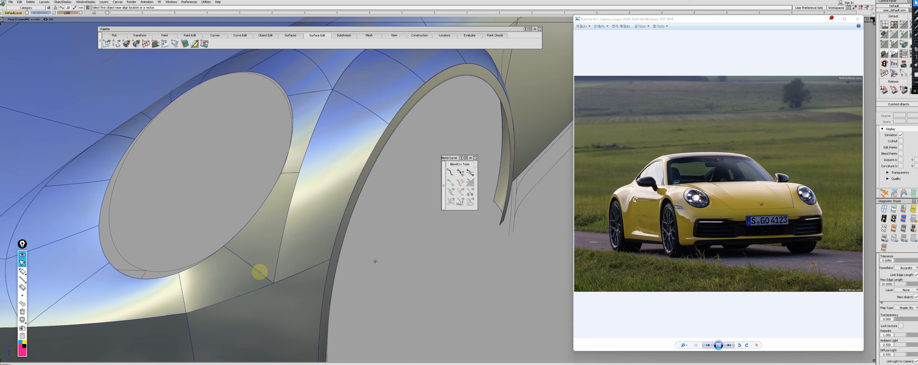
- Isolate the two gap patches and try to bridge their seam with a middle surface, checking its continuity
{"action": "left_click", "coordinate": [262, 274]}
{"action": "left_click", "coordinate": [476, 205]}
{"action": "left_click", "coordinate": [486, 188]}
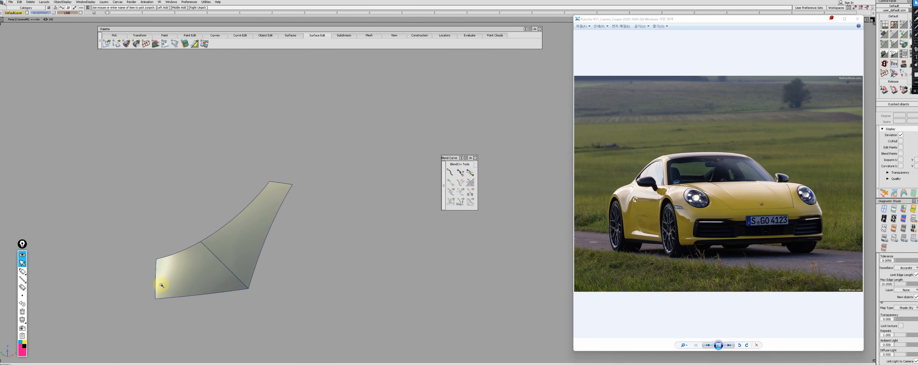
{"action": "left_click", "coordinate": [250, 224]}
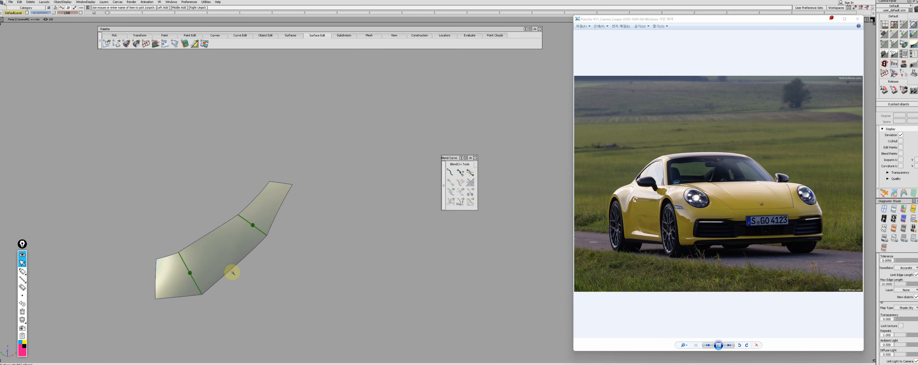
{"action": "left_click", "coordinate": [234, 273]}
{"action": "left_click", "coordinate": [267, 218]}
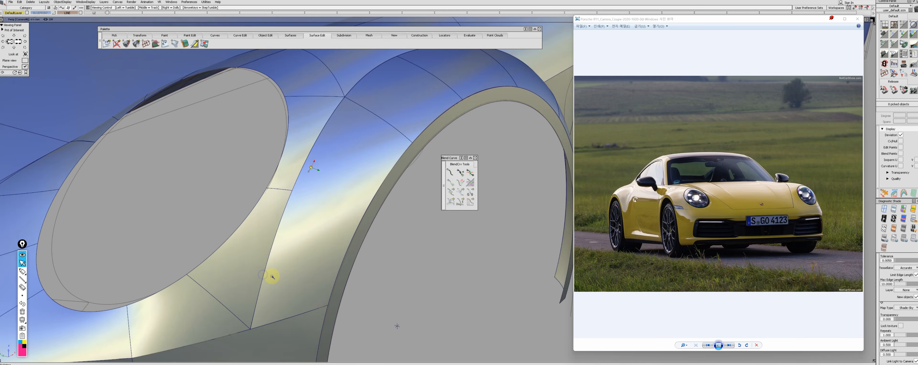
- Align the upper gap patch at its lower corner beside the fender strip, with partial join off and adjusted extra CV rows
{"action": "mouse_move", "coordinate": [272, 276]}
{"action": "left_mouse_down", "text": "alt+shift"}
{"action": "mouse_move", "coordinate": [250, 311]}
{"action": "mouse_move", "coordinate": [375, 297]}
{"action": "mouse_move", "coordinate": [307, 281]}
{"action": "left_mouse_up", "text": "alt+shift"}
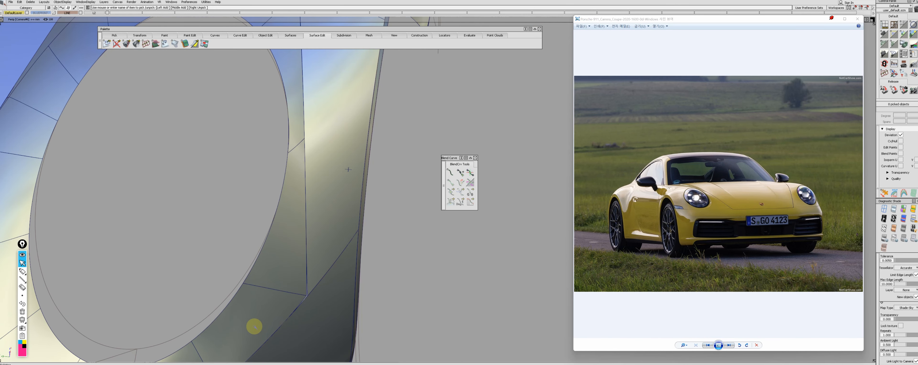
{"action": "left_click_drag", "start_coordinate": [254, 327], "coordinate": [307, 301], "text": "alt+shift"}
{"action": "left_click", "coordinate": [312, 307]}
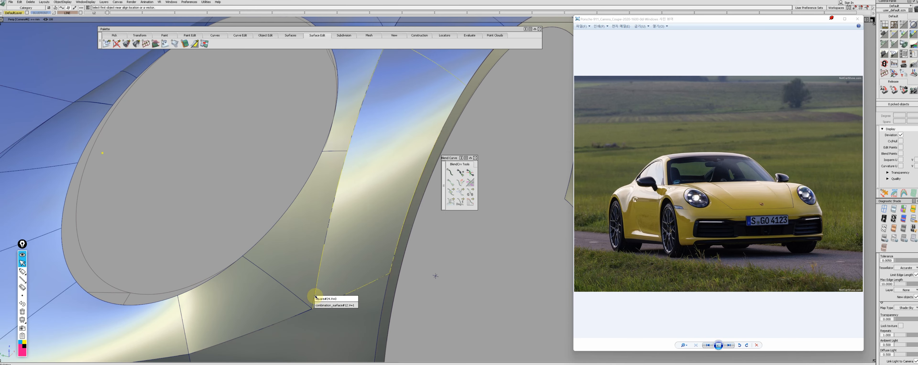
{"action": "left_click", "coordinate": [475, 213]}
{"action": "left_click", "coordinate": [496, 233]}
{"action": "left_click", "coordinate": [499, 301]}
- Check the upper seam's continuity and realign the lower patch's diagonal edge with Curvature continuity and extra CV rows
{"action": "left_click", "coordinate": [343, 152]}
{"action": "left_click_drag", "start_coordinate": [332, 221], "coordinate": [292, 306], "text": "alt+shift"}
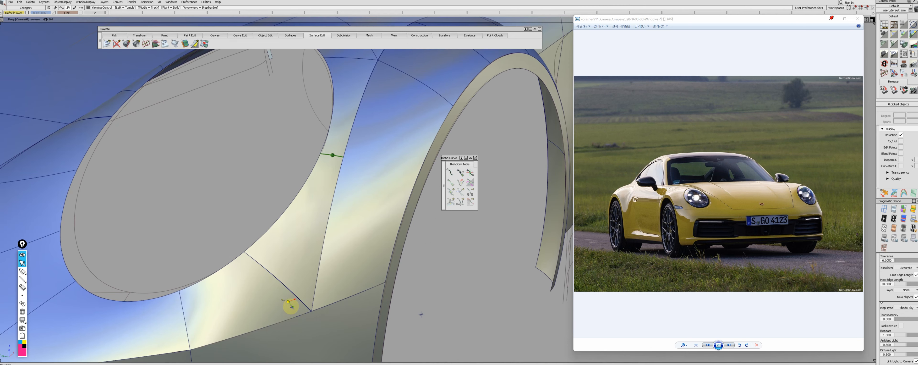
{"action": "left_click", "coordinate": [303, 309]}
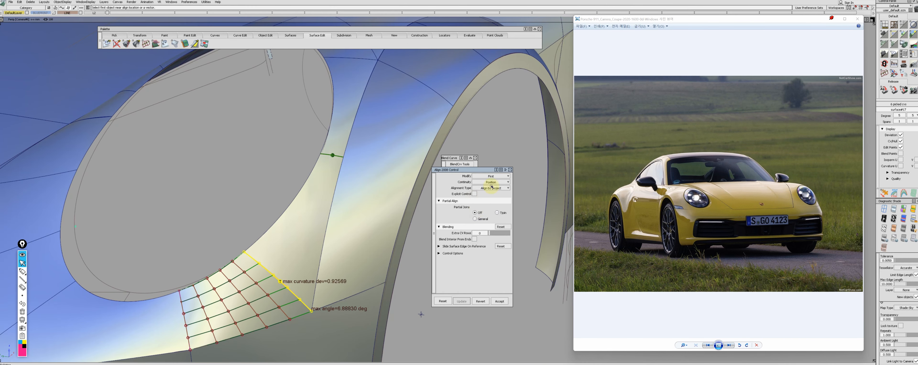
{"action": "left_click_drag", "start_coordinate": [407, 279], "coordinate": [278, 322], "text": "alt+shift"}
{"action": "left_click", "coordinate": [492, 182]}
{"action": "left_click", "coordinate": [490, 187]}
{"action": "left_click_drag", "start_coordinate": [369, 251], "coordinate": [402, 229], "text": "alt+shift"}
{"action": "left_click_drag", "start_coordinate": [490, 233], "coordinate": [494, 235]}
{"action": "left_click_drag", "start_coordinate": [357, 257], "coordinate": [348, 185], "text": "alt+shift"}
{"action": "left_click", "coordinate": [260, 304]}
{"action": "left_click", "coordinate": [303, 295]}
{"action": "key", "text": "shift+d"}
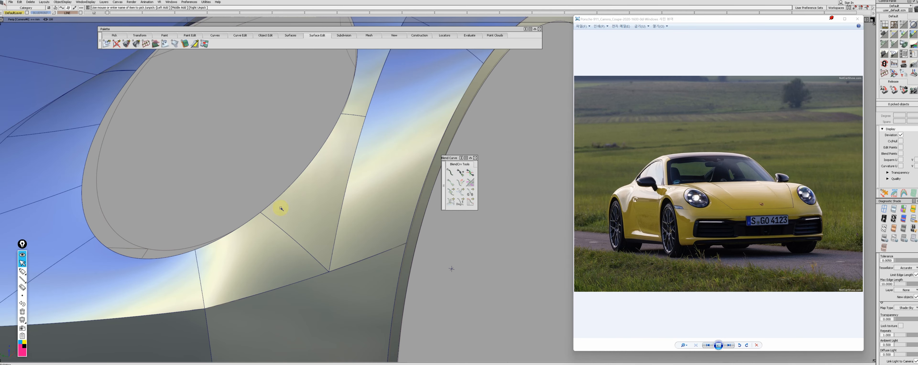
- Align the lower patch's bottom edge with the front side panel below the headlight
{"action": "right_click_drag", "start_coordinate": [271, 233], "coordinate": [324, 225], "text": "alt+shift"}
{"action": "mouse_move", "coordinate": [324, 226]}
{"action": "left_mouse_down", "text": "alt+shift"}
{"action": "mouse_move", "coordinate": [317, 350]}
{"action": "mouse_move", "coordinate": [332, 220]}
{"action": "left_mouse_up", "text": "alt+shift"}
{"action": "left_click_drag", "start_coordinate": [273, 268], "coordinate": [288, 287], "text": "alt+shift"}
{"action": "right_click_drag", "start_coordinate": [287, 287], "coordinate": [276, 287], "text": "alt+shift"}
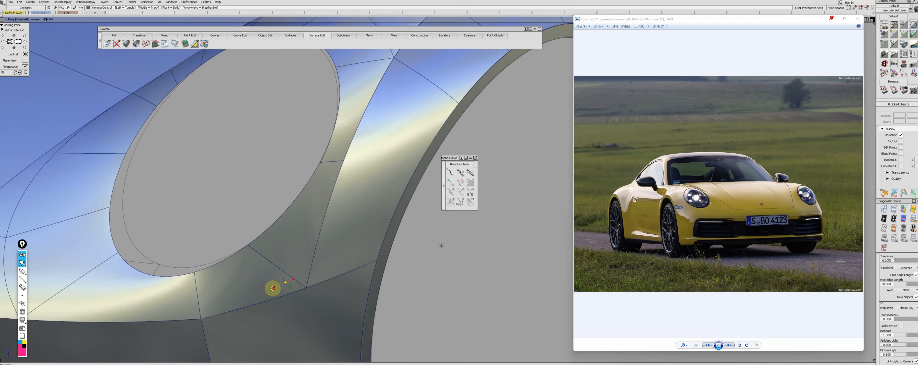
{"action": "left_click_drag", "start_coordinate": [276, 287], "coordinate": [289, 303], "text": "alt+shift"}
{"action": "right_click_drag", "start_coordinate": [289, 303], "coordinate": [273, 292], "text": "alt+shift"}
{"action": "left_click_drag", "start_coordinate": [273, 291], "coordinate": [275, 323], "text": "alt+shift"}
{"action": "left_click", "coordinate": [271, 307]}
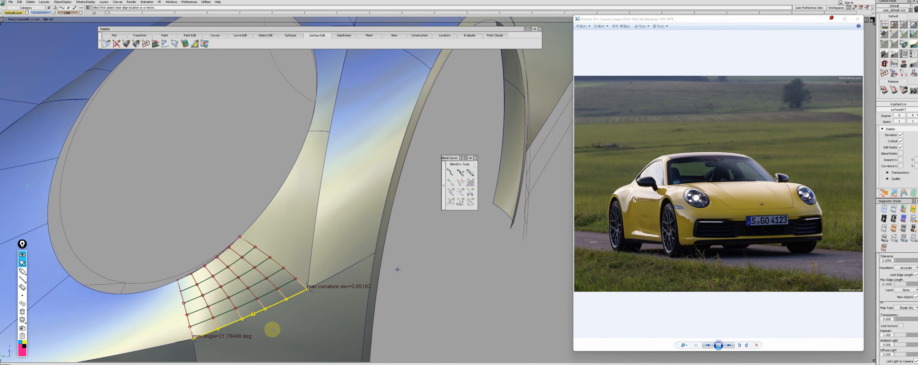
{"action": "type", "text": "1"}
{"action": "key", "text": "Return"}
{"action": "right_click_drag", "start_coordinate": [321, 269], "coordinate": [229, 310], "text": "alt+shift"}
{"action": "key", "text": "Escape"}
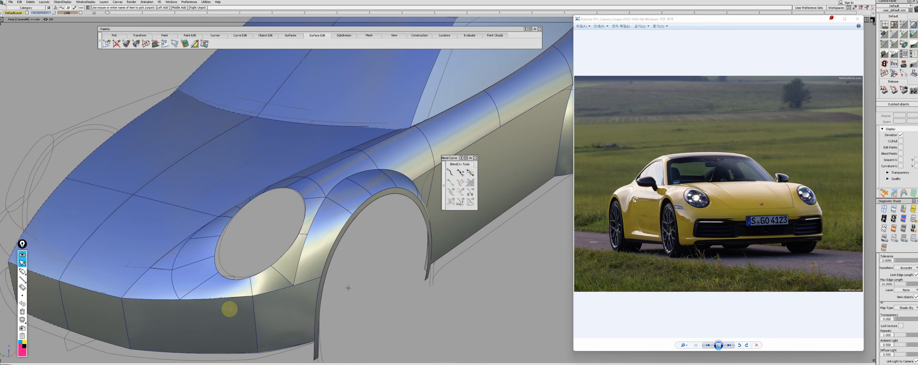
- Try to replace the two gap patches with one rail surface between the neighbouring patches and align it
{"action": "left_click", "coordinate": [259, 284]}
{"action": "mouse_move", "coordinate": [277, 284]}
{"action": "left_mouse_down", "text": "alt+shift"}
{"action": "mouse_move", "coordinate": [259, 285]}
{"action": "mouse_move", "coordinate": [271, 287]}
{"action": "left_mouse_up", "text": "alt+shift"}
{"action": "key", "text": "Delete"}
{"action": "middle_click_drag", "start_coordinate": [272, 288], "coordinate": [279, 250], "text": "ctrl+shift"}
{"action": "left_click_drag", "start_coordinate": [276, 249], "coordinate": [223, 293]}
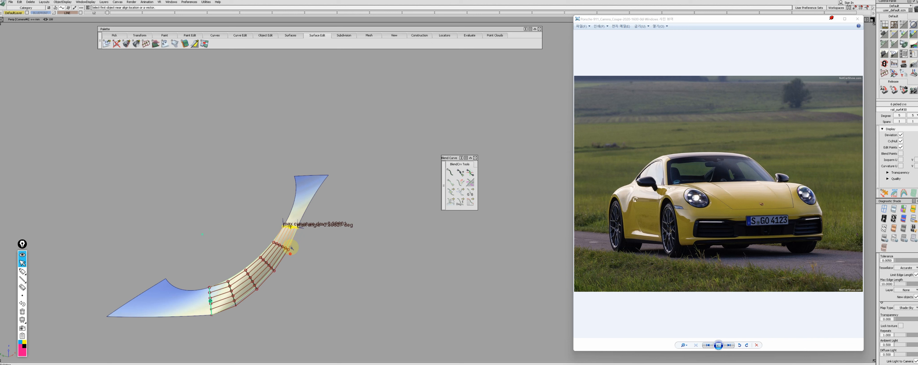
{"action": "left_click", "coordinate": [454, 191]}
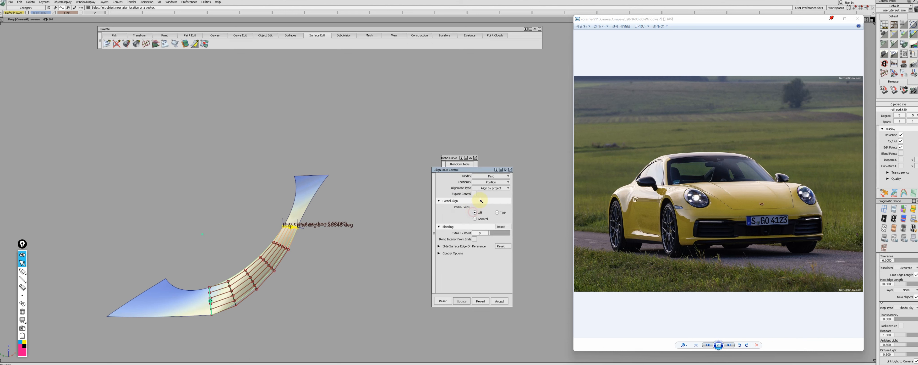
{"action": "left_click", "coordinate": [494, 246]}
- Show the full body and try to resolve the corner between the new patch, fender strip and front side panel
{"action": "left_click_drag", "start_coordinate": [295, 271], "coordinate": [340, 308], "text": "ctrl+shift"}
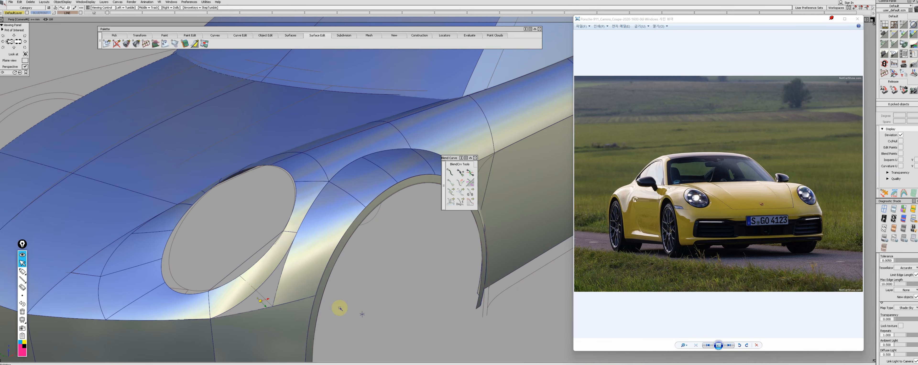
{"action": "left_click_drag", "start_coordinate": [293, 260], "coordinate": [301, 269], "text": "alt+shift"}
{"action": "left_click", "coordinate": [259, 298]}
{"action": "left_click", "coordinate": [269, 297]}
{"action": "left_click_drag", "start_coordinate": [280, 296], "coordinate": [178, 347]}
{"action": "left_click_drag", "start_coordinate": [287, 312], "coordinate": [372, 357], "text": "alt+shift"}
{"action": "right_click_drag", "start_coordinate": [371, 357], "coordinate": [321, 343], "text": "alt+shift"}
{"action": "key", "text": "Return"}
- Untrim the hood surface
{"action": "left_click_drag", "start_coordinate": [321, 344], "coordinate": [278, 240], "text": "alt+shift"}
{"action": "left_click_drag", "start_coordinate": [279, 241], "coordinate": [243, 263], "text": "ctrl+shift"}
{"action": "right_click_drag", "start_coordinate": [242, 264], "coordinate": [225, 255], "text": "alt+shift"}
{"action": "left_click_drag", "start_coordinate": [224, 255], "coordinate": [202, 284], "text": "alt+shift"}
{"action": "right_click_drag", "start_coordinate": [201, 284], "coordinate": [169, 303], "text": "alt+shift"}
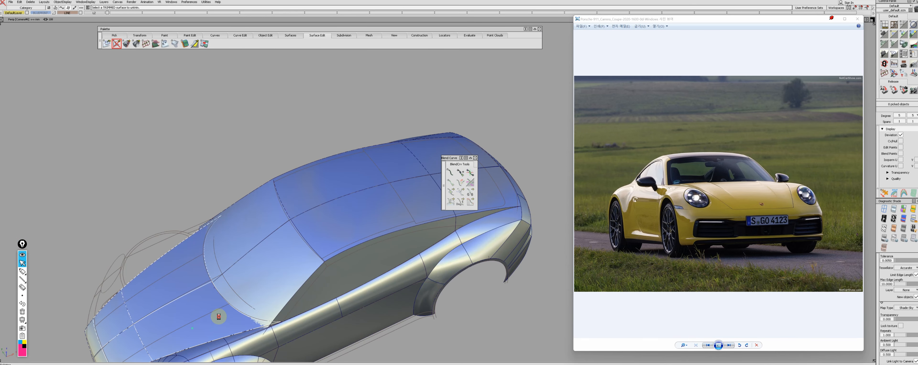
{"action": "key", "text": "Return"}
{"action": "left_click_drag", "start_coordinate": [269, 303], "coordinate": [263, 296], "text": "alt+shift"}
- Trim the hood surface again in the top view along the windshield line at the base of the pillar
{"action": "key", "text": "F5"}
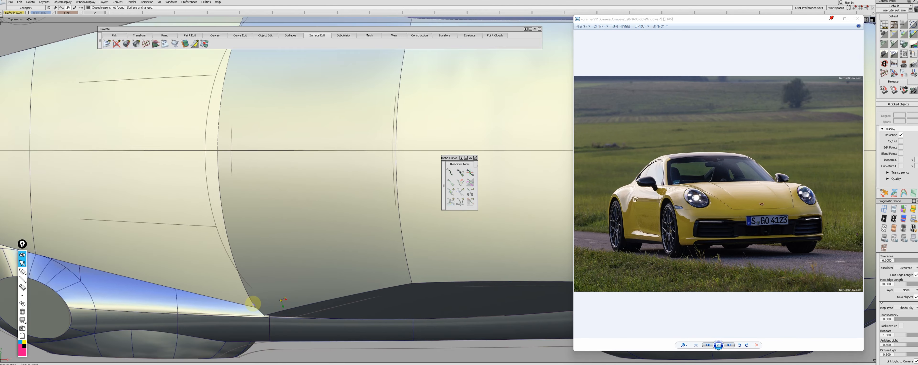
{"action": "right_click_drag", "start_coordinate": [254, 303], "coordinate": [258, 314], "text": "alt+shift"}
{"action": "left_click", "coordinate": [258, 313]}
{"action": "left_click", "coordinate": [266, 310]}
{"action": "left_click", "coordinate": [240, 322]}
{"action": "key", "text": "Return"}
{"action": "middle_click_drag", "start_coordinate": [239, 319], "coordinate": [246, 308], "text": "alt+shift"}
{"action": "right_click_drag", "start_coordinate": [249, 308], "coordinate": [260, 309], "text": "alt+shift"}
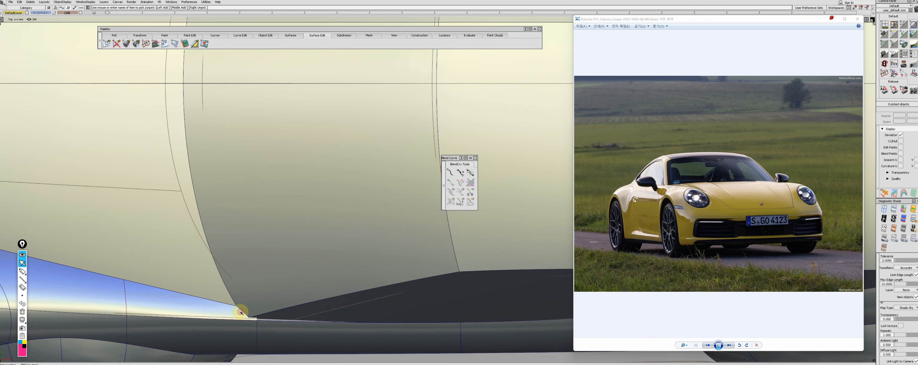
{"action": "left_click", "coordinate": [243, 312]}
{"action": "left_click", "coordinate": [240, 312]}
{"action": "key", "text": "Return"}
{"action": "key", "text": "F8"}
{"action": "left_click_drag", "start_coordinate": [293, 290], "coordinate": [301, 262], "text": "alt+shift"}
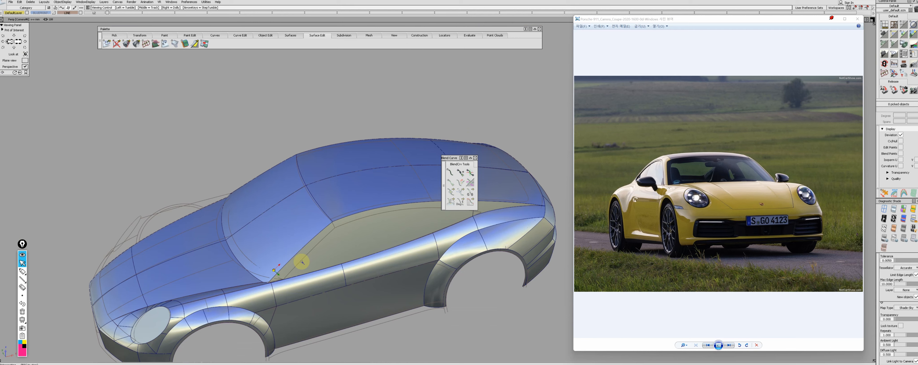
- Duplicate the lower edges of the front panels as curves with no rebuild and check them in the top view
{"action": "right_click_drag", "start_coordinate": [301, 255], "coordinate": [303, 260], "text": "alt+shift"}
{"action": "left_click_drag", "start_coordinate": [304, 260], "coordinate": [202, 251], "text": "alt+shift"}
{"action": "middle_click_drag", "start_coordinate": [143, 276], "coordinate": [148, 262], "text": "alt+shift"}
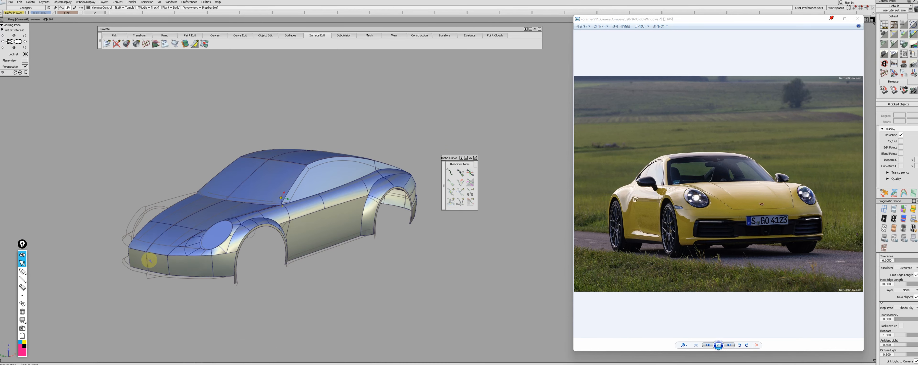
{"action": "left_click_drag", "start_coordinate": [148, 263], "coordinate": [229, 274], "text": "alt+shift"}
{"action": "middle_click_drag", "start_coordinate": [230, 274], "coordinate": [236, 252], "text": "alt+shift"}
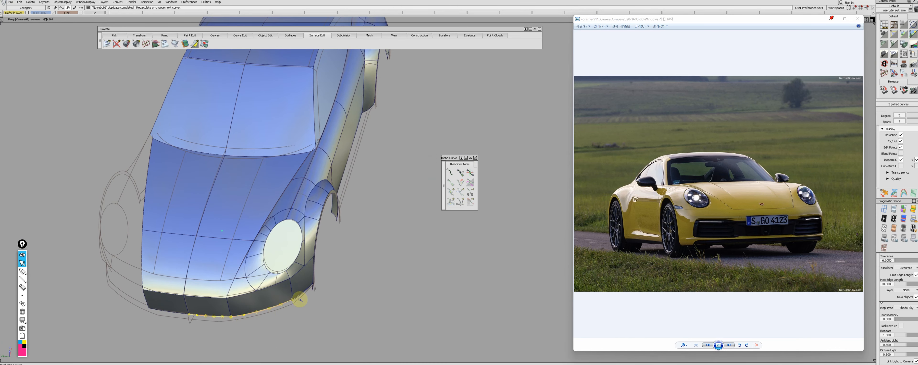
{"action": "left_click_drag", "start_coordinate": [230, 280], "coordinate": [230, 300], "text": "alt+shift"}
{"action": "left_click", "coordinate": [227, 318]}
{"action": "key", "text": "F5"}
{"action": "left_click_drag", "start_coordinate": [236, 327], "coordinate": [257, 313], "text": "ctrl+shift"}
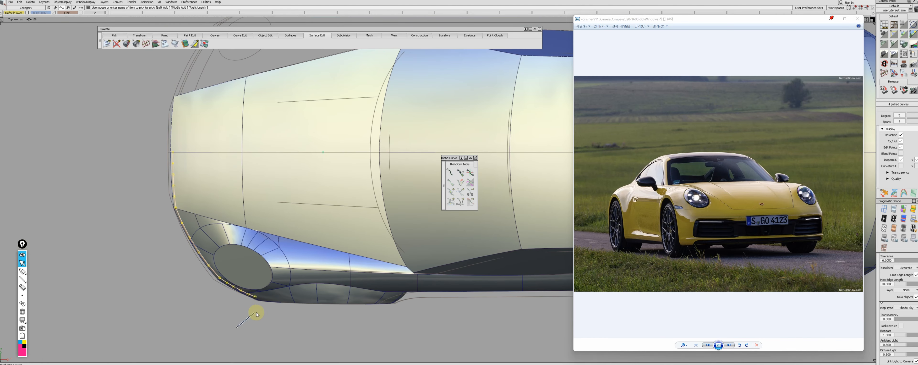
{"action": "key", "text": "Delete"}
- Build a lower bumper band below the front panels from the edge curves and a short profile curve in the side view
{"action": "key", "text": "F8"}
{"action": "mouse_move", "coordinate": [248, 297]}
{"action": "left_mouse_down", "text": "alt+shift"}
{"action": "mouse_move", "coordinate": [272, 289]}
{"action": "mouse_move", "coordinate": [234, 301]}
{"action": "left_mouse_up", "text": "alt+shift"}
{"action": "key", "text": "F6"}
{"action": "right_click_drag", "start_coordinate": [136, 291], "coordinate": [209, 295], "text": "alt+shift"}
{"action": "left_click", "coordinate": [148, 304]}
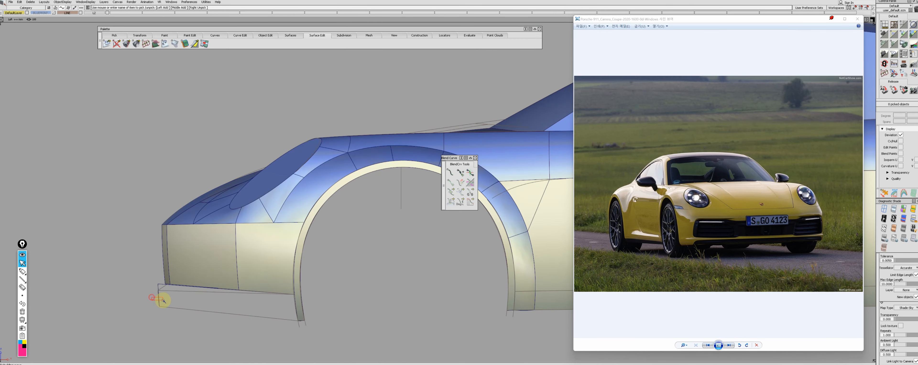
{"action": "right_click_drag", "start_coordinate": [168, 307], "coordinate": [150, 324], "text": "alt+shift"}
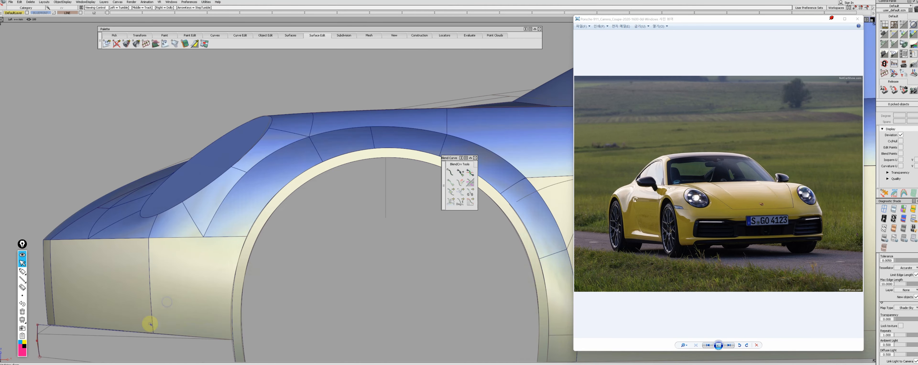
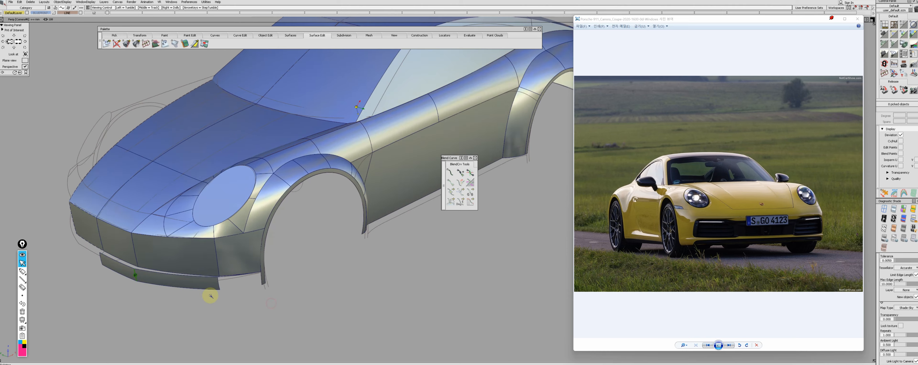
- Build the rear segment of the lower bumper band up to the wheel arch and check the seams' continuity
{"action": "right_click_drag", "start_coordinate": [211, 295], "coordinate": [307, 234], "text": "alt+shift"}
{"action": "middle_click_drag", "start_coordinate": [171, 352], "coordinate": [248, 211], "text": "alt+shift"}
{"action": "right_click_drag", "start_coordinate": [248, 211], "coordinate": [248, 236], "text": "ctrl+shift"}
{"action": "left_click", "coordinate": [246, 214]}
{"action": "left_click", "coordinate": [305, 223]}
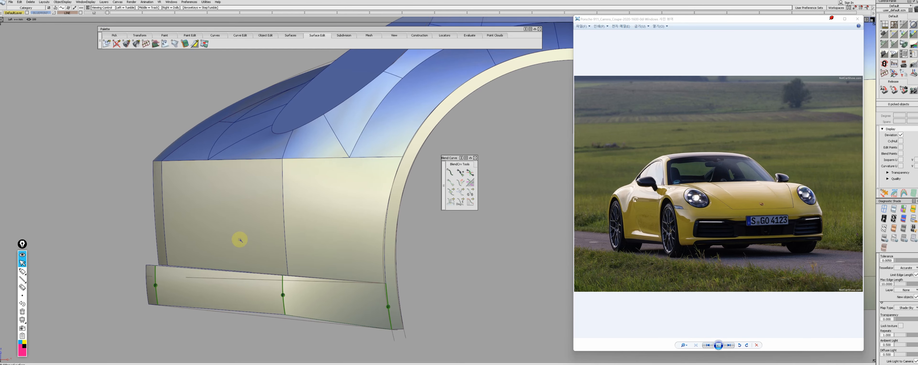
- Clear the continuity markers and isolate the lower bumper band surfaces
{"action": "left_click", "coordinate": [220, 284]}
{"action": "left_click_drag", "start_coordinate": [220, 283], "coordinate": [241, 264], "text": "ctrl+shift"}
{"action": "left_click_drag", "start_coordinate": [86, 269], "coordinate": [268, 322]}
{"action": "left_click", "coordinate": [234, 281]}
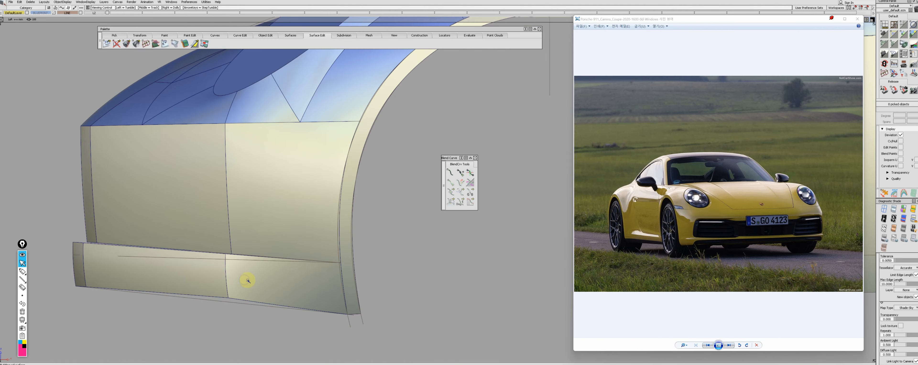
{"action": "left_click", "coordinate": [203, 283]}
{"action": "left_click", "coordinate": [79, 271]}
{"action": "key", "text": "alt+h"}
- Duplicate the seam between the front and rear band segments as a curve
{"action": "middle_click_drag", "start_coordinate": [235, 330], "coordinate": [199, 325], "text": "alt+shift"}
{"action": "middle_click_drag", "start_coordinate": [199, 325], "coordinate": [196, 280], "text": "ctrl+shift"}
{"action": "left_click", "coordinate": [191, 280]}
{"action": "left_click_drag", "start_coordinate": [377, 284], "coordinate": [345, 287], "text": "ctrl+shift"}
{"action": "left_click", "coordinate": [249, 293]}
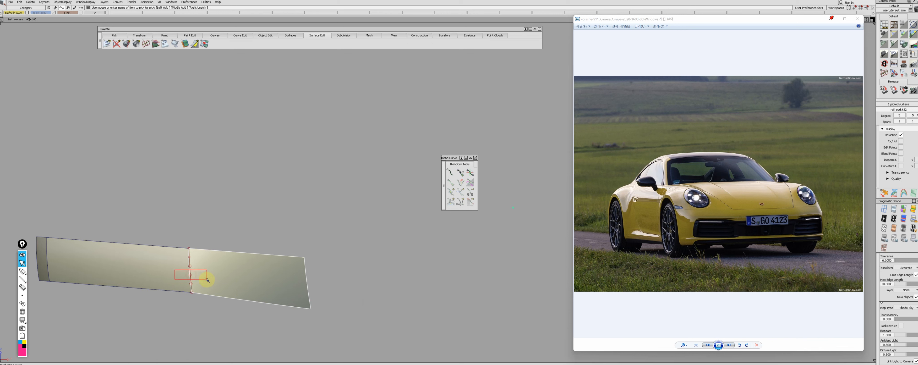
- Isolate the rear band segment and align its front edge to the duplicated seam curve with G2 continuity and explicit control
{"action": "key", "text": "alt+h"}
{"action": "key", "text": "alt+a"}
{"action": "key", "text": "ctrl+z"}
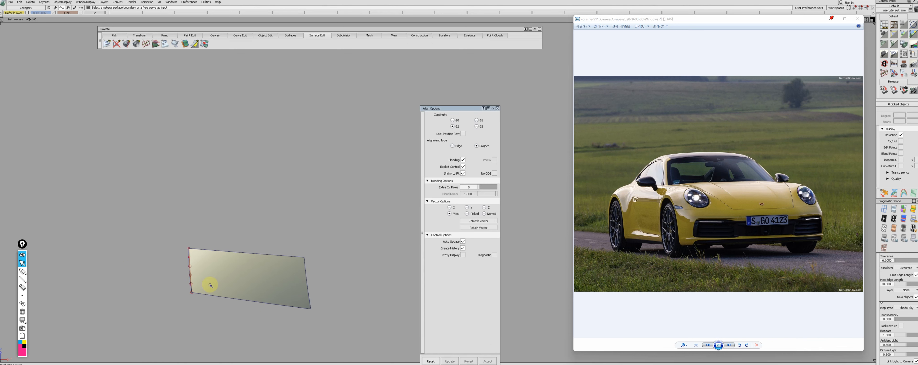
{"action": "left_click", "coordinate": [193, 287]}
{"action": "left_click", "coordinate": [469, 236]}
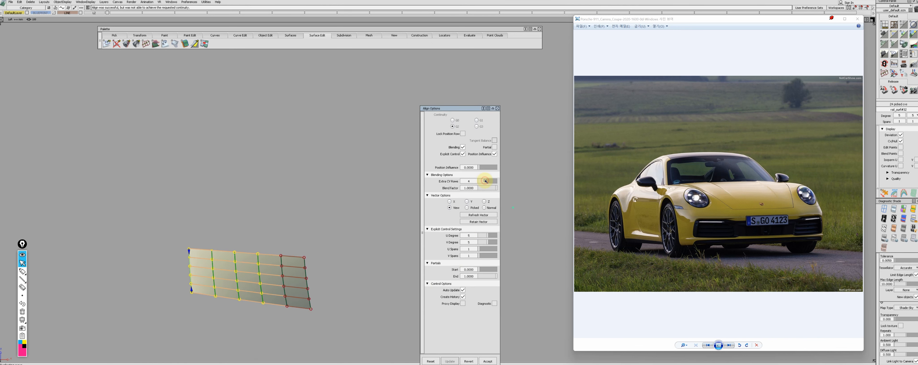
- Draw a straight line along the band's lower edge, project it onto the band segments and trim the excess below it
{"action": "key", "text": "alt+s"}
{"action": "left_click", "coordinate": [237, 296], "text": "ctrl+shift"}
{"action": "key", "text": "Delete"}
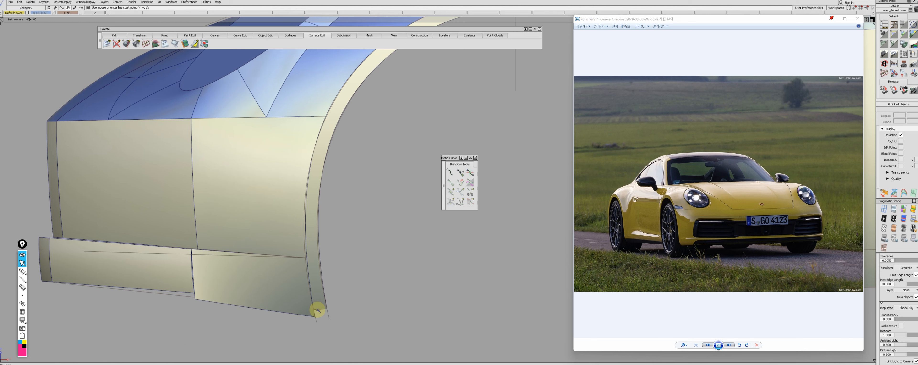
{"action": "left_click", "coordinate": [57, 284]}
{"action": "left_click", "coordinate": [212, 289], "text": "ctrl+shift"}
{"action": "left_click_drag", "start_coordinate": [254, 312], "coordinate": [255, 314]}
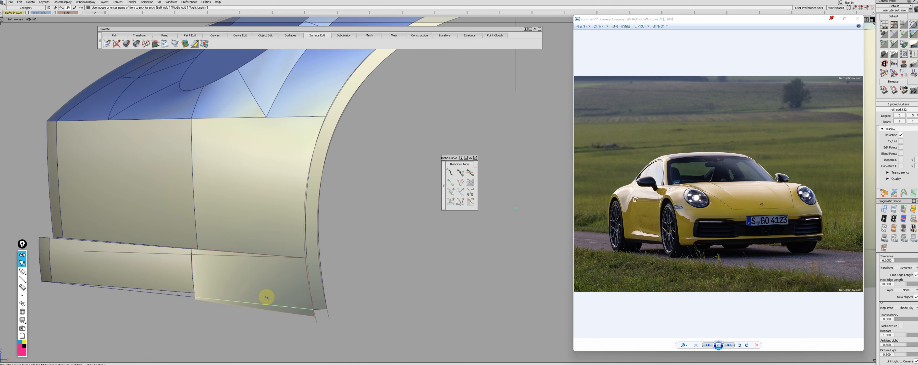
{"action": "key", "text": "alt+h"}
{"action": "left_click", "coordinate": [298, 313]}
- Isolate the front and rear band segments and try to align their shared seam
{"action": "key", "text": "alt+s"}
{"action": "middle_click_drag", "start_coordinate": [211, 303], "coordinate": [249, 308], "text": "alt+shift"}
{"action": "left_click", "coordinate": [247, 288]}
{"action": "key", "text": "alt+h"}
{"action": "left_click", "coordinate": [224, 300], "text": "ctrl+shift"}
{"action": "left_click", "coordinate": [231, 302]}
{"action": "left_click", "coordinate": [231, 286], "text": "ctrl+shift"}
{"action": "left_click", "coordinate": [231, 284]}
{"action": "left_click", "coordinate": [231, 287]}
{"action": "left_click", "coordinate": [475, 212]}
{"action": "left_click", "coordinate": [495, 233]}
- Undo the last changes to the isolated band segments
{"action": "key", "text": "ctrl+z"}
{"action": "key", "text": "ctrl+z"}
{"action": "key", "text": "ctrl+z"}
{"action": "key", "text": "ctrl+z"}
{"action": "key", "text": "ctrl+z"}
{"action": "key", "text": "ctrl+z"}
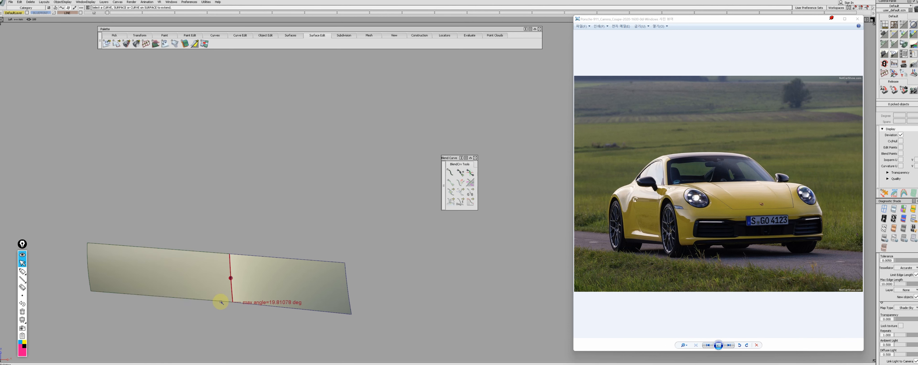
{"action": "key", "text": "ctrl+z"}
{"action": "key", "text": "ctrl+z"}
{"action": "key", "text": "ctrl+z"}
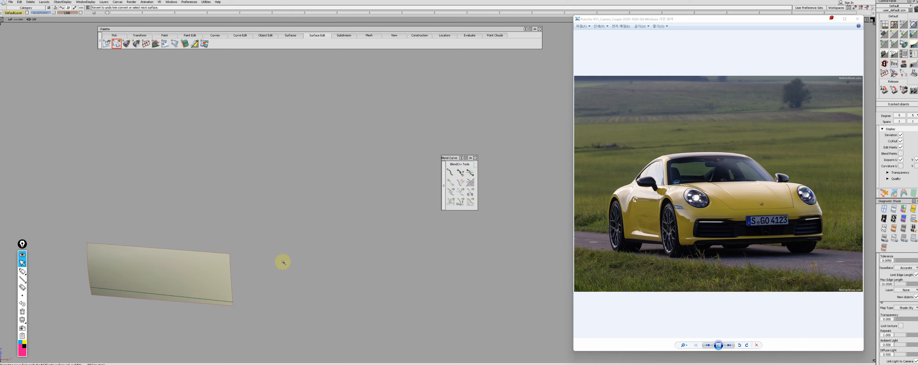
- Trim the front band segment along the projected lower curve and convert it to an untrimmed surface
{"action": "right_click_drag", "start_coordinate": [213, 300], "coordinate": [228, 235], "text": "alt+shift"}
{"action": "left_click", "coordinate": [184, 243]}
{"action": "key", "text": "alt+h"}
{"action": "left_click", "coordinate": [186, 288], "text": "ctrl+shift"}
{"action": "key", "text": "ctrl+z"}
{"action": "key", "text": "ctrl+z"}
{"action": "key", "text": "ctrl+z"}
{"action": "key", "text": "ctrl+z"}
{"action": "key", "text": "ctrl+z"}
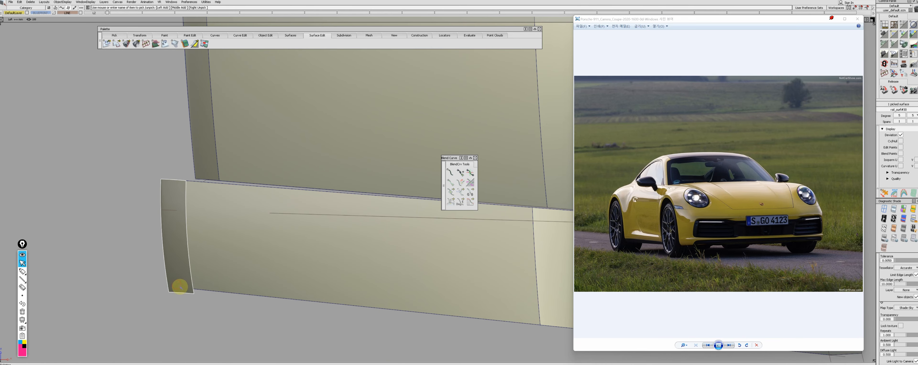
- Inspect the lower bumper band against the front panels in the perspective and side views
{"action": "key", "text": "F8"}
{"action": "right_click_drag", "start_coordinate": [148, 288], "coordinate": [290, 285], "text": "alt+shift"}
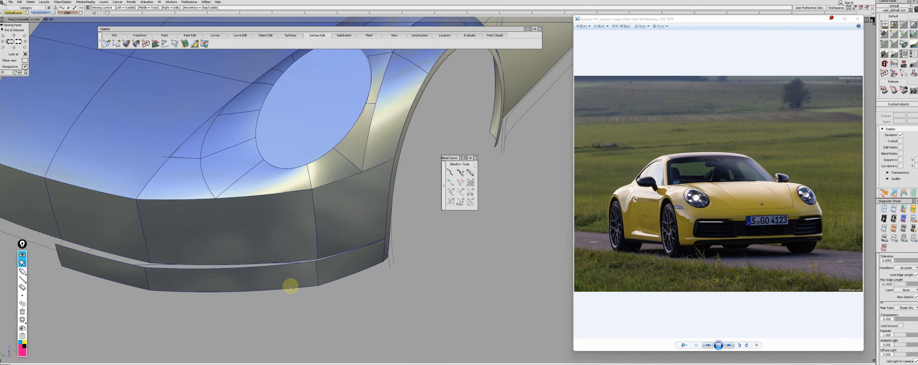
{"action": "middle_click_drag", "start_coordinate": [290, 285], "coordinate": [338, 301], "text": "alt+shift"}
{"action": "right_click_drag", "start_coordinate": [387, 328], "coordinate": [303, 249], "text": "alt+shift"}
{"action": "left_click", "coordinate": [286, 204]}
{"action": "left_click", "coordinate": [347, 210]}
{"action": "left_click", "coordinate": [89, 17]}
{"action": "left_click_drag", "start_coordinate": [150, 82], "coordinate": [189, 142], "text": "alt+shift"}
{"action": "key", "text": "F6"}
{"action": "right_click_drag", "start_coordinate": [195, 168], "coordinate": [180, 199], "text": "alt+shift"}
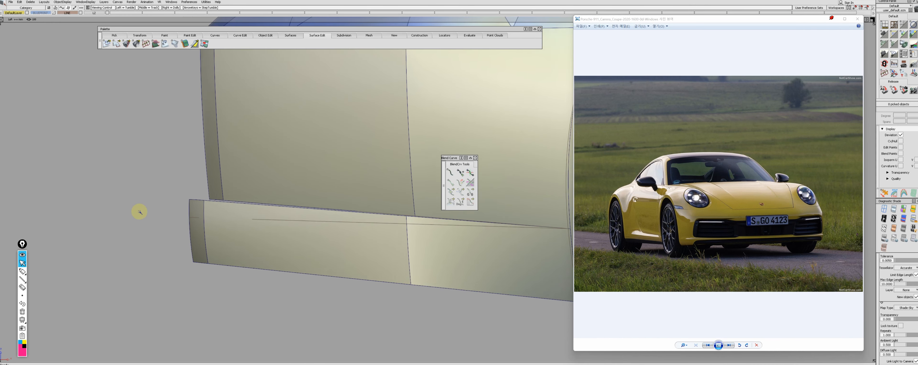
- Build a connecting surface between the front panel's lower edge and the bumper band's upper edge
{"action": "middle_click_drag", "start_coordinate": [218, 214], "coordinate": [139, 212], "text": "alt+shift"}
{"action": "key", "text": "5"}
{"action": "left_click", "coordinate": [101, 219]}
{"action": "left_click_drag", "start_coordinate": [127, 211], "coordinate": [100, 250], "text": "ctrl+shift"}
{"action": "left_click", "coordinate": [101, 250]}
{"action": "left_click_drag", "start_coordinate": [272, 220], "coordinate": [273, 236]}
{"action": "left_click", "coordinate": [386, 277]}
{"action": "key", "text": "F8"}
{"action": "left_click_drag", "start_coordinate": [215, 245], "coordinate": [209, 237], "text": "alt+shift"}
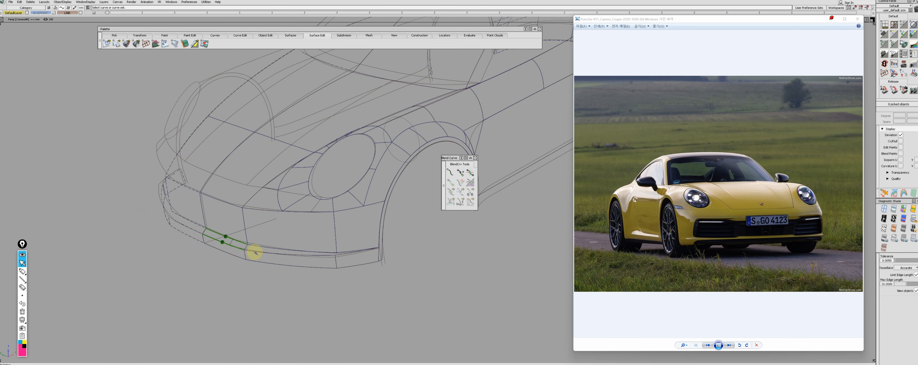
{"action": "right_click_drag", "start_coordinate": [260, 255], "coordinate": [189, 315], "text": "alt+shift"}
{"action": "left_click", "coordinate": [189, 316]}
{"action": "left_click", "coordinate": [187, 313]}
- Continue the connecting strip above the lower band up to the front wheel arch
{"action": "mouse_move", "coordinate": [201, 318]}
{"action": "left_mouse_down"}
{"action": "mouse_move", "coordinate": [277, 345]}
{"action": "mouse_move", "coordinate": [279, 355]}
{"action": "left_mouse_up"}
{"action": "middle_click_drag", "start_coordinate": [410, 360], "coordinate": [371, 346], "text": "alt+shift"}
{"action": "key", "text": "5"}
{"action": "right_click_drag", "start_coordinate": [371, 346], "coordinate": [377, 261], "text": "alt+shift"}
{"action": "middle_click_drag", "start_coordinate": [377, 260], "coordinate": [403, 93], "text": "alt+shift"}
{"action": "right_click_drag", "start_coordinate": [202, 287], "coordinate": [205, 317], "text": "ctrl+shift"}
{"action": "left_click", "coordinate": [199, 303]}
{"action": "left_click", "coordinate": [199, 304]}
{"action": "left_click", "coordinate": [210, 303]}
{"action": "left_click_drag", "start_coordinate": [210, 302], "coordinate": [210, 319], "text": "ctrl+shift"}
- Examine the shaded front end and the new bumper band from several angles
{"action": "right_click_drag", "start_coordinate": [211, 319], "coordinate": [346, 292], "text": "alt+shift"}
{"action": "left_click_drag", "start_coordinate": [347, 292], "coordinate": [211, 306], "text": "alt+shift"}
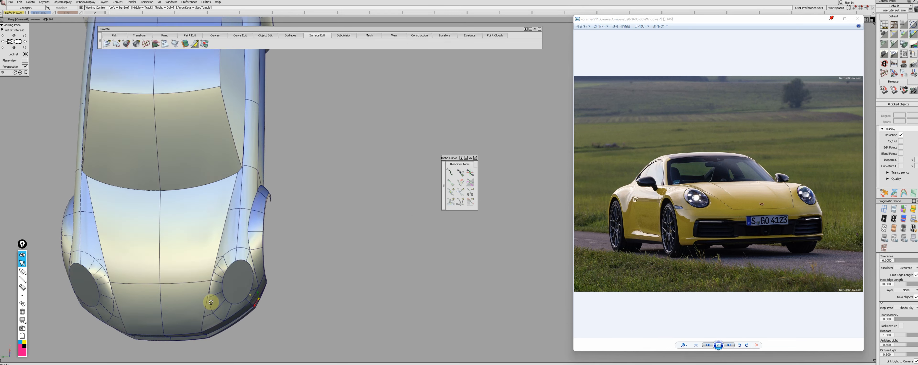
{"action": "right_click_drag", "start_coordinate": [210, 306], "coordinate": [183, 303], "text": "alt+shift"}
{"action": "left_click_drag", "start_coordinate": [184, 303], "coordinate": [165, 267], "text": "alt+shift"}
{"action": "right_click_drag", "start_coordinate": [334, 281], "coordinate": [350, 258], "text": "alt+shift"}
{"action": "left_click_drag", "start_coordinate": [239, 243], "coordinate": [293, 246], "text": "alt+shift"}
{"action": "right_click_drag", "start_coordinate": [293, 246], "coordinate": [267, 242], "text": "alt+shift"}
{"action": "left_click_drag", "start_coordinate": [267, 242], "coordinate": [326, 218], "text": "alt+shift"}
{"action": "key", "text": "F5"}
{"action": "mouse_move", "coordinate": [283, 209]}
{"action": "right_mouse_down", "text": "alt+shift"}
{"action": "mouse_move", "coordinate": [251, 206]}
{"action": "mouse_move", "coordinate": [171, 242]}
{"action": "right_mouse_up", "text": "alt+shift"}
- Examine the body's surface flow with black-and-white zebra stripes and red multi-colour bands in orthographic and perspective views
{"action": "key", "text": "5"}
{"action": "mouse_move", "coordinate": [268, 256]}
{"action": "middle_mouse_down", "text": "alt+shift"}
{"action": "mouse_move", "coordinate": [211, 263]}
{"action": "mouse_move", "coordinate": [218, 272]}
{"action": "middle_mouse_up", "text": "alt+shift"}
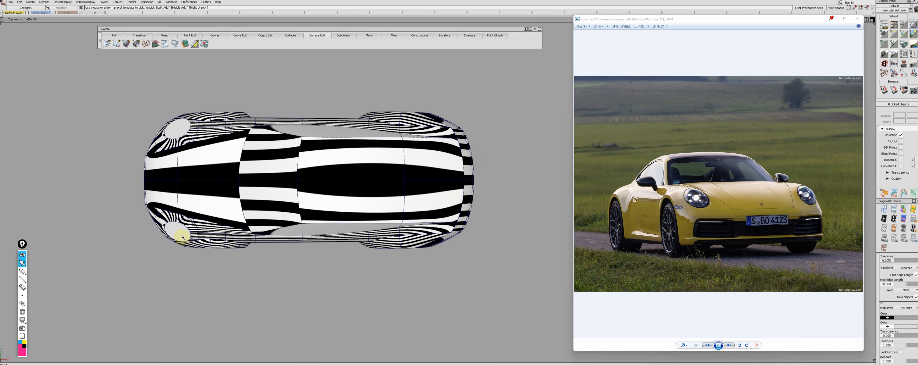
{"action": "right_click_drag", "start_coordinate": [183, 237], "coordinate": [210, 236], "text": "alt+shift"}
{"action": "middle_click_drag", "start_coordinate": [86, 235], "coordinate": [211, 240], "text": "alt+shift"}
{"action": "key", "text": "F6"}
{"action": "middle_click_drag", "start_coordinate": [289, 256], "coordinate": [252, 268], "text": "alt+shift"}
{"action": "key", "text": "F8"}
{"action": "right_click_drag", "start_coordinate": [310, 252], "coordinate": [260, 248], "text": "alt+shift"}
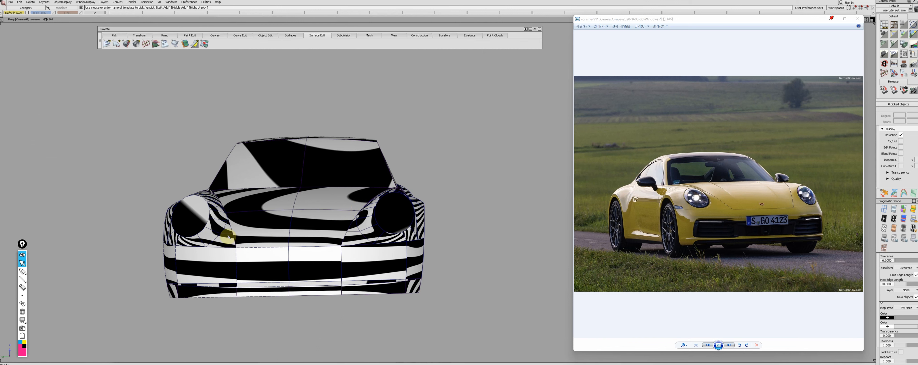
{"action": "key", "text": "F7"}
{"action": "middle_click_drag", "start_coordinate": [250, 234], "coordinate": [114, 250], "text": "alt+shift"}
{"action": "key", "text": "F8"}
{"action": "left_click_drag", "start_coordinate": [312, 250], "coordinate": [340, 257], "text": "alt+shift"}
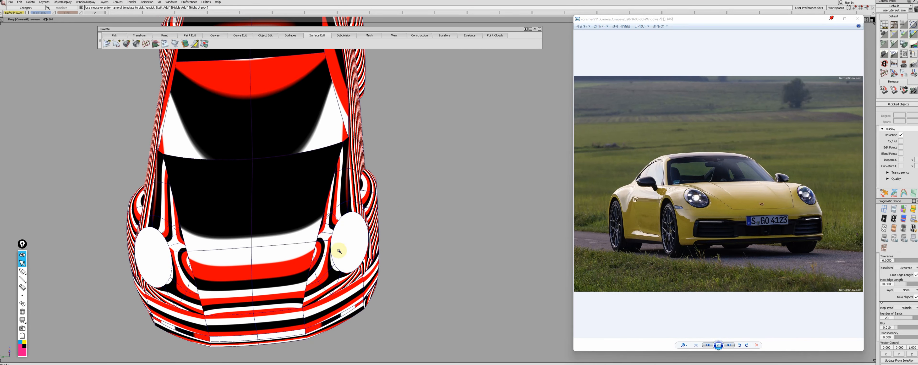
{"action": "right_click_drag", "start_coordinate": [339, 250], "coordinate": [273, 205], "text": "alt+shift"}
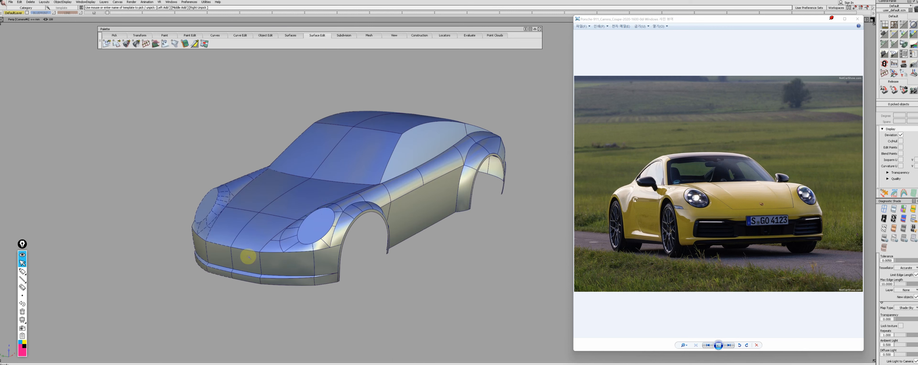
- Create a multi-surface draft from the front and rear wheel-arch edges, 450 mm long along the Y axis
{"action": "left_click_drag", "start_coordinate": [246, 256], "coordinate": [347, 283], "text": "alt+shift"}
{"action": "right_click_drag", "start_coordinate": [347, 283], "coordinate": [359, 315], "text": "ctrl+shift"}
{"action": "left_click_drag", "start_coordinate": [358, 316], "coordinate": [198, 276], "text": "alt+shift"}
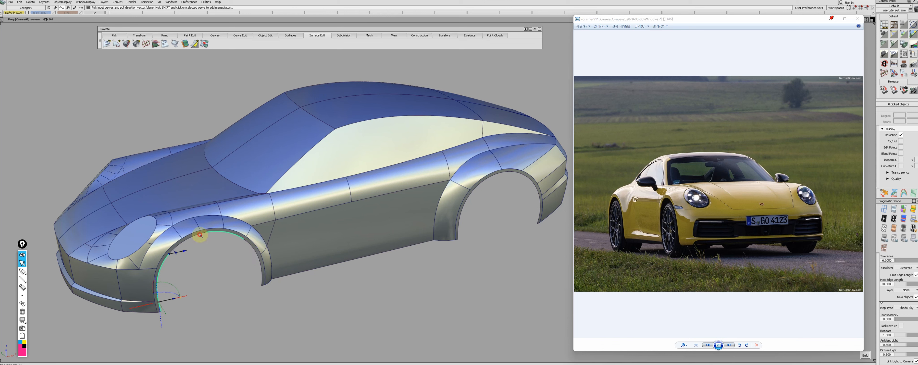
{"action": "left_click", "coordinate": [200, 235]}
{"action": "left_click", "coordinate": [539, 199]}
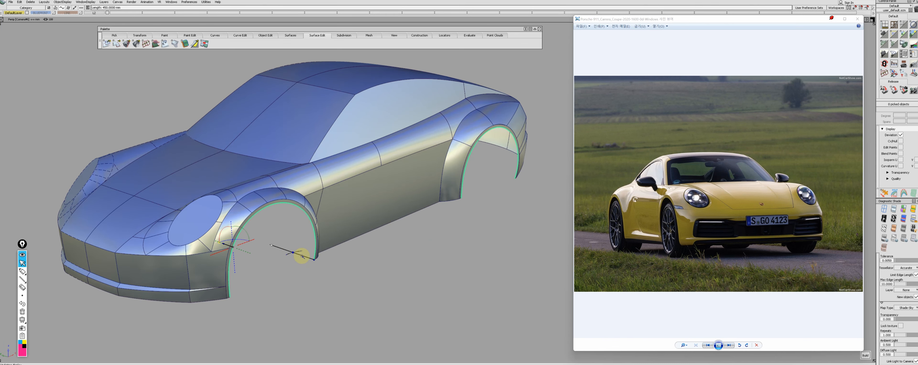
{"action": "key", "text": "space"}
{"action": "left_click_drag", "start_coordinate": [276, 265], "coordinate": [334, 242], "text": "alt+shift"}
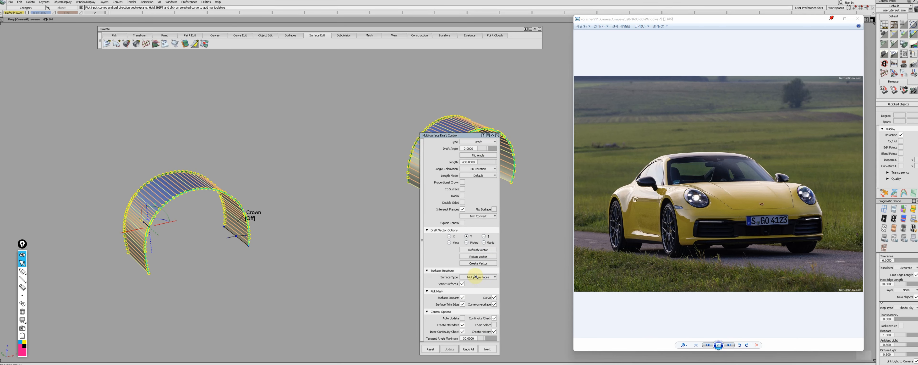
- Enable explicit control for the wheel-arch drafts and set the fitting method to Curvature
{"action": "left_click_drag", "start_coordinate": [326, 233], "coordinate": [285, 244], "text": "alt+shift"}
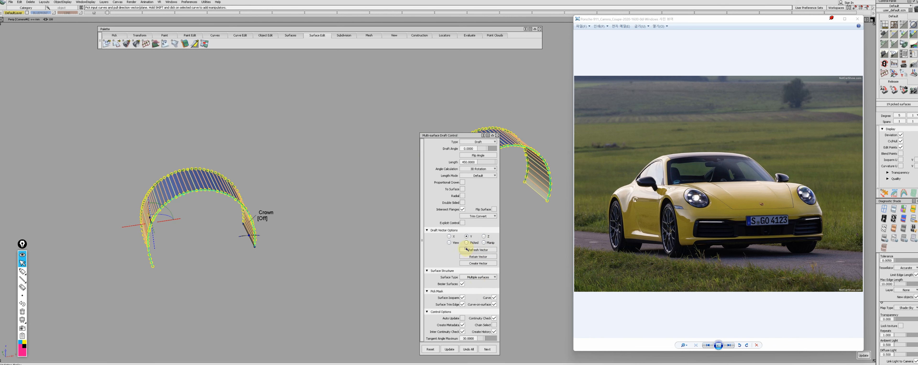
{"action": "left_click", "coordinate": [462, 222]}
{"action": "left_click", "coordinate": [480, 262]}
{"action": "left_click", "coordinate": [482, 264]}
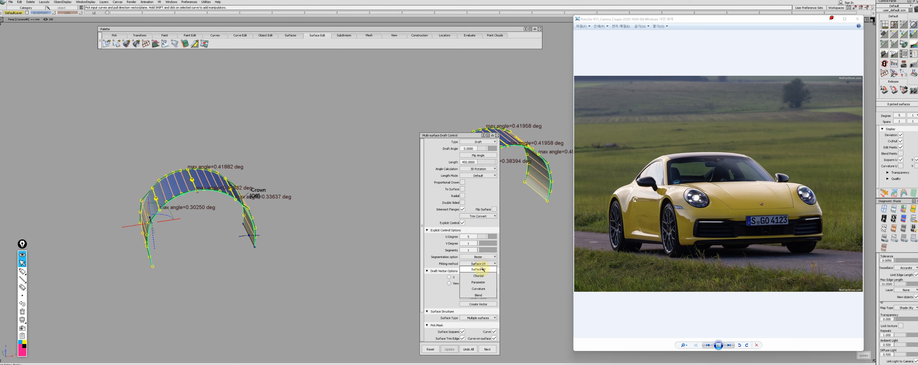
{"action": "left_click", "coordinate": [481, 287]}
{"action": "left_click_drag", "start_coordinate": [270, 222], "coordinate": [164, 213], "text": "alt+shift"}
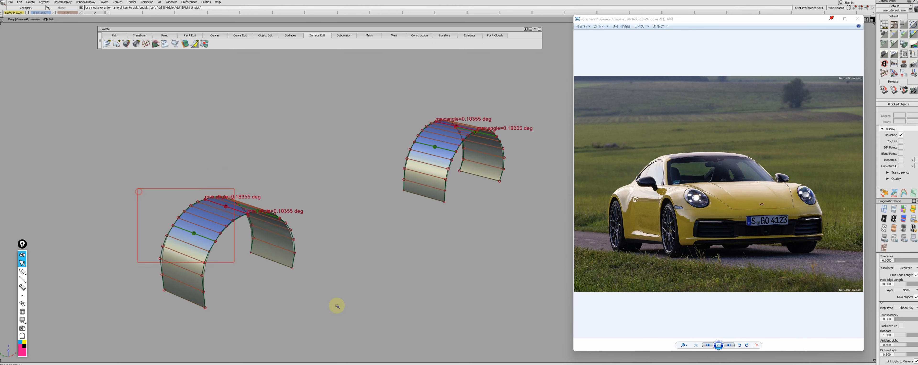
{"action": "left_click", "coordinate": [480, 289]}
- Check the wheel-arch liners within the full body and isolate the surfaces of one liner
{"action": "left_click_drag", "start_coordinate": [218, 263], "coordinate": [326, 201], "text": "alt+shift"}
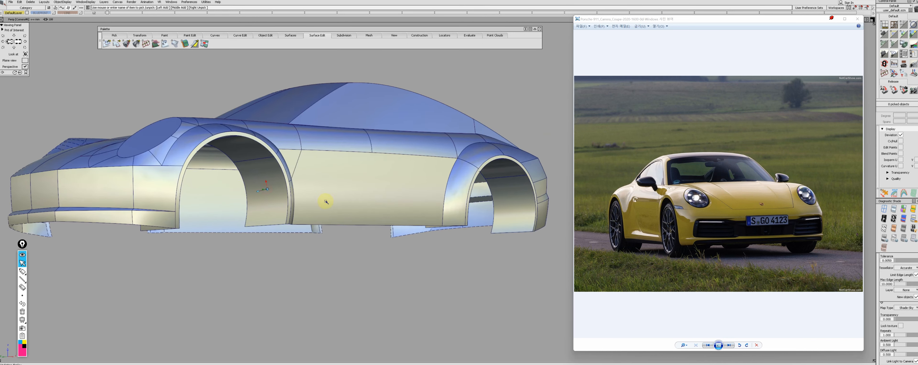
{"action": "right_click_drag", "start_coordinate": [326, 202], "coordinate": [181, 235], "text": "alt+shift"}
{"action": "left_click", "coordinate": [181, 236]}
{"action": "left_click_drag", "start_coordinate": [180, 235], "coordinate": [330, 201], "text": "alt+shift"}
{"action": "left_click", "coordinate": [352, 211]}
{"action": "key", "text": "alt+h"}
{"action": "right_click_drag", "start_coordinate": [352, 211], "coordinate": [285, 262], "text": "alt+shift"}
{"action": "left_click_drag", "start_coordinate": [284, 263], "coordinate": [288, 247], "text": "alt+shift"}
- Align the seam between the isolated liner surfaces with curvature continuity, modifying both sides
{"action": "key", "text": "ctrl+q"}
{"action": "left_click", "coordinate": [287, 247]}
{"action": "left_click", "coordinate": [489, 177]}
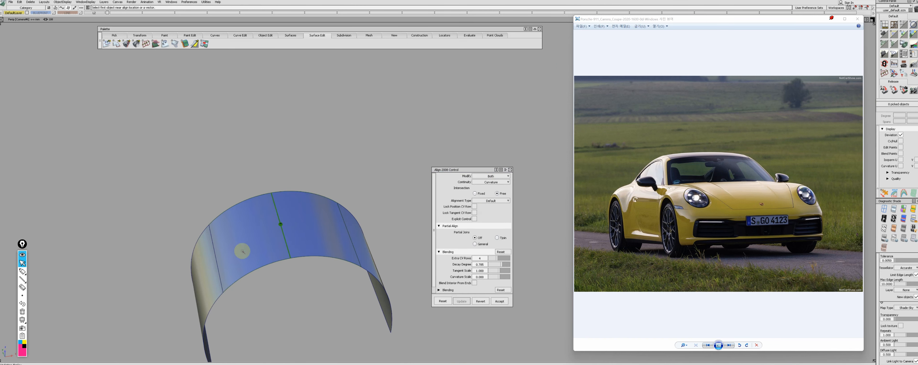
{"action": "left_click_drag", "start_coordinate": [243, 251], "coordinate": [266, 252], "text": "alt+shift"}
{"action": "key", "text": "Escape"}
{"action": "left_click", "coordinate": [266, 252]}
{"action": "left_click_drag", "start_coordinate": [287, 221], "coordinate": [265, 211], "text": "alt+shift"}
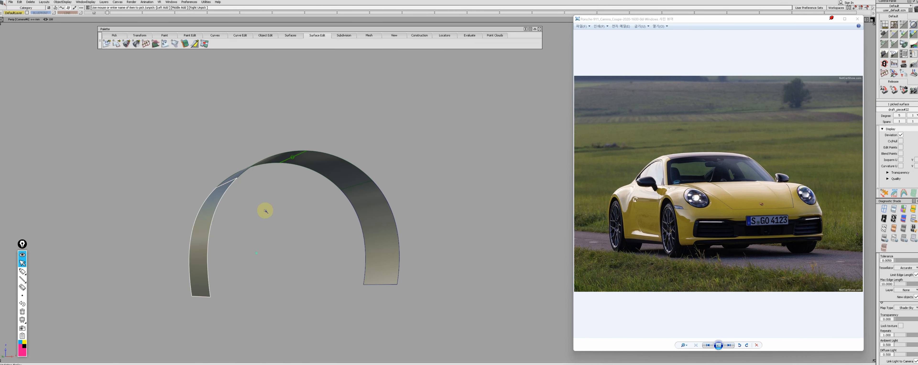
- Bring back the hidden liner pieces and isolate the next wheel-arch surfaces for alignment
{"action": "key", "text": "alt+v"}
{"action": "left_click", "coordinate": [404, 262]}
{"action": "left_click_drag", "start_coordinate": [404, 263], "coordinate": [383, 205], "text": "alt+shift"}
{"action": "left_click", "coordinate": [313, 211]}
{"action": "left_click_drag", "start_coordinate": [316, 236], "coordinate": [399, 164], "text": "ctrl+shift"}
{"action": "key", "text": "alt+v"}
- Align the seams of the wheel-arch liner with curvature continuity and delete the surfaces' construction history
{"action": "key", "text": "ctrl+q"}
{"action": "left_click", "coordinate": [383, 143]}
{"action": "left_click", "coordinate": [404, 142]}
{"action": "left_click", "coordinate": [490, 181]}
{"action": "left_click", "coordinate": [490, 199]}
{"action": "left_click_drag", "start_coordinate": [387, 168], "coordinate": [383, 154], "text": "ctrl+shift"}
{"action": "left_click_drag", "start_coordinate": [358, 174], "coordinate": [305, 128], "text": "ctrl+shift"}
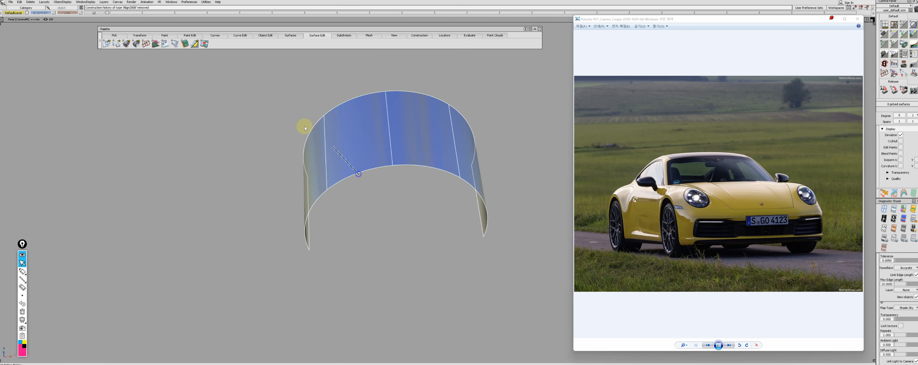
- Draw a straight line spanning both wheel-arch liners in the top view and draft it vertically into a surface
{"action": "key", "text": "F5"}
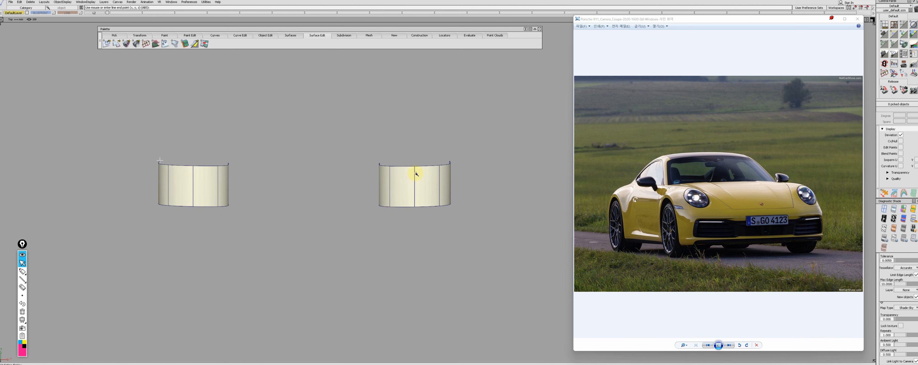
{"action": "left_click", "coordinate": [450, 162]}
{"action": "key", "text": "F8"}
{"action": "left_click", "coordinate": [165, 189]}
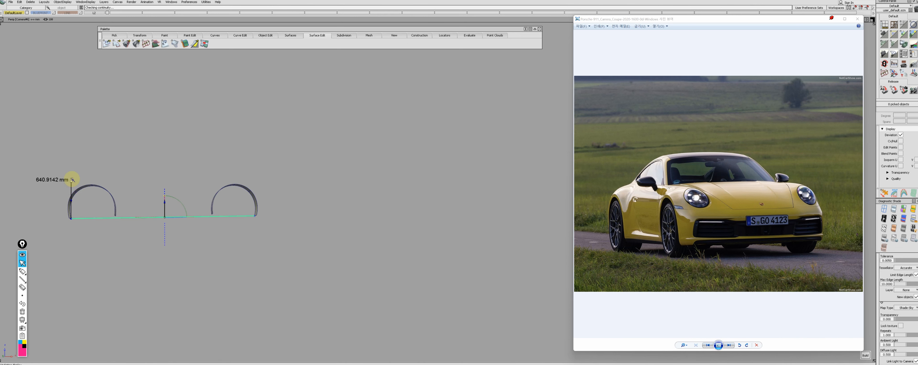
{"action": "key", "text": "Delete"}
{"action": "key", "text": "Return"}
- Move the drafted surface against the inner edges of the wheel-arch liners and delete its history and source line
{"action": "key", "text": "F5"}
{"action": "left_click", "coordinate": [185, 164]}
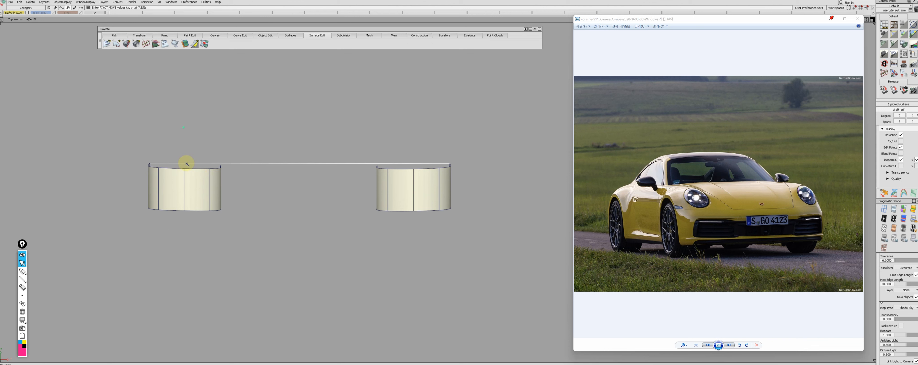
{"action": "right_click_drag", "start_coordinate": [185, 163], "coordinate": [184, 168]}
{"action": "key", "text": "F8"}
{"action": "middle_click_drag", "start_coordinate": [283, 193], "coordinate": [297, 202], "text": "alt+shift"}
{"action": "mouse_move", "coordinate": [207, 199]}
{"action": "left_mouse_down", "text": "ctrl+shift"}
{"action": "mouse_move", "coordinate": [208, 209]}
{"action": "mouse_move", "coordinate": [182, 218]}
{"action": "mouse_move", "coordinate": [135, 216]}
{"action": "mouse_move", "coordinate": [221, 218]}
{"action": "left_mouse_up", "text": "ctrl+shift"}
{"action": "key", "text": "Delete"}
{"action": "key", "text": "Return"}
{"action": "left_click", "coordinate": [177, 210]}
{"action": "key", "text": "space"}
{"action": "left_click", "coordinate": [181, 216]}
{"action": "key", "text": "Delete"}
- Cut the long drafted surface into two separate end panels, one around each wheel arch in the side view
{"action": "middle_click_drag", "start_coordinate": [261, 240], "coordinate": [322, 256], "text": "alt+shift"}
{"action": "right_click_drag", "start_coordinate": [322, 256], "coordinate": [62, 199], "text": "alt+shift"}
{"action": "left_click", "coordinate": [61, 200]}
{"action": "key", "text": "F6"}
{"action": "middle_click_drag", "start_coordinate": [266, 236], "coordinate": [239, 251], "text": "alt+shift"}
{"action": "left_click_drag", "start_coordinate": [118, 197], "coordinate": [128, 197]}
{"action": "left_click_drag", "start_coordinate": [423, 187], "coordinate": [427, 187]}
{"action": "left_click", "coordinate": [230, 191]}
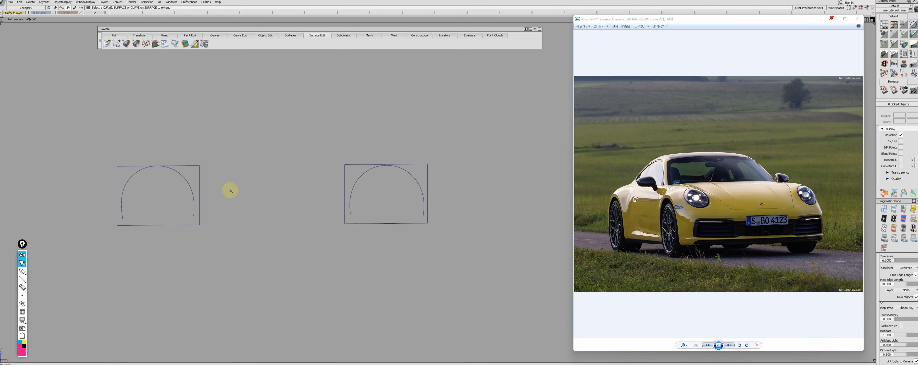
- Trim both end panels to the wheel-arch outline so they close off the inner ends of the liners
{"action": "key", "text": "F8"}
{"action": "left_click_drag", "start_coordinate": [207, 202], "coordinate": [197, 196], "text": "ctrl+shift"}
{"action": "left_click_drag", "start_coordinate": [297, 329], "coordinate": [303, 301], "text": "ctrl+shift"}
{"action": "key", "text": "F5"}
{"action": "left_click", "coordinate": [154, 164]}
{"action": "mouse_move", "coordinate": [162, 244]}
{"action": "left_mouse_down", "text": "ctrl+shift"}
{"action": "mouse_move", "coordinate": [152, 238]}
{"action": "mouse_move", "coordinate": [166, 226]}
{"action": "left_mouse_up", "text": "ctrl+shift"}
{"action": "key", "text": "F8"}
{"action": "key", "text": "F6"}
{"action": "left_click", "coordinate": [151, 240]}
{"action": "left_click", "coordinate": [227, 236]}
{"action": "left_click", "coordinate": [420, 235]}
{"action": "left_click", "coordinate": [498, 235]}
{"action": "right_click_drag", "start_coordinate": [440, 217], "coordinate": [426, 264], "text": "ctrl+shift"}
{"action": "left_click", "coordinate": [214, 210]}
{"action": "key", "text": "space"}
{"action": "key", "text": "Return"}
{"action": "key", "text": "F5"}
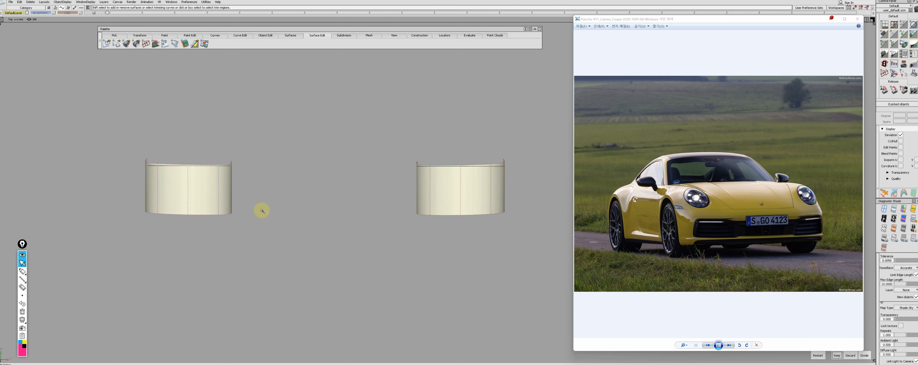
{"action": "key", "text": "F8"}
{"action": "left_click_drag", "start_coordinate": [284, 201], "coordinate": [378, 205], "text": "alt+shift"}
{"action": "left_click_drag", "start_coordinate": [322, 213], "coordinate": [191, 180], "text": "ctrl+shift"}
- Bring back the complete car body and view it with the closed wheel arches from several directions
{"action": "left_click_drag", "start_coordinate": [94, 13], "coordinate": [94, 18]}
{"action": "left_click_drag", "start_coordinate": [278, 211], "coordinate": [296, 158], "text": "alt+shift"}
{"action": "right_click_drag", "start_coordinate": [295, 157], "coordinate": [262, 263], "text": "alt+shift"}
{"action": "left_click_drag", "start_coordinate": [262, 262], "coordinate": [308, 136], "text": "ctrl+shift"}
{"action": "right_click_drag", "start_coordinate": [308, 136], "coordinate": [250, 128], "text": "alt+shift"}
{"action": "left_click_drag", "start_coordinate": [249, 128], "coordinate": [316, 261], "text": "alt+shift"}
{"action": "mouse_move", "coordinate": [232, 252]}
{"action": "left_mouse_down", "text": "alt+shift"}
{"action": "mouse_move", "coordinate": [224, 269]}
{"action": "mouse_move", "coordinate": [238, 309]}
{"action": "left_mouse_up", "text": "alt+shift"}
{"action": "mouse_move", "coordinate": [264, 265]}
{"action": "left_mouse_down", "text": "ctrl+shift"}
{"action": "mouse_move", "coordinate": [250, 223]}
{"action": "mouse_move", "coordinate": [316, 272]}
{"action": "left_mouse_up", "text": "ctrl+shift"}
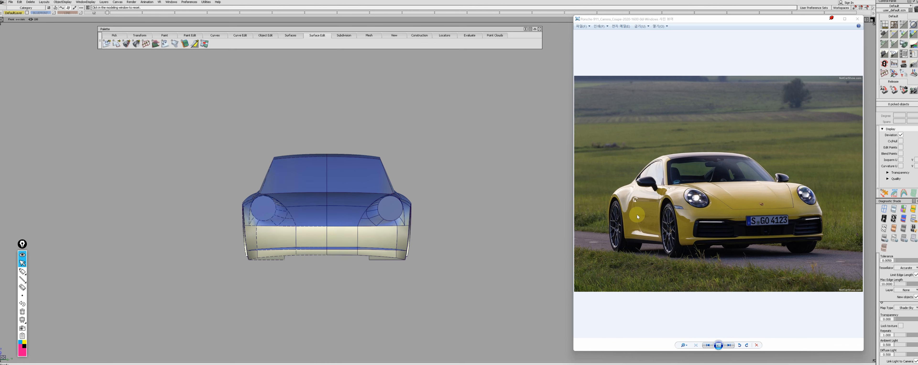
- Place the reference photo beside the car and compare the body's shape with it, with and without the surface lines
{"action": "left_click_drag", "start_coordinate": [657, 18], "coordinate": [109, 26]}
{"action": "middle_click_drag", "start_coordinate": [354, 176], "coordinate": [568, 174], "text": "alt+shift"}
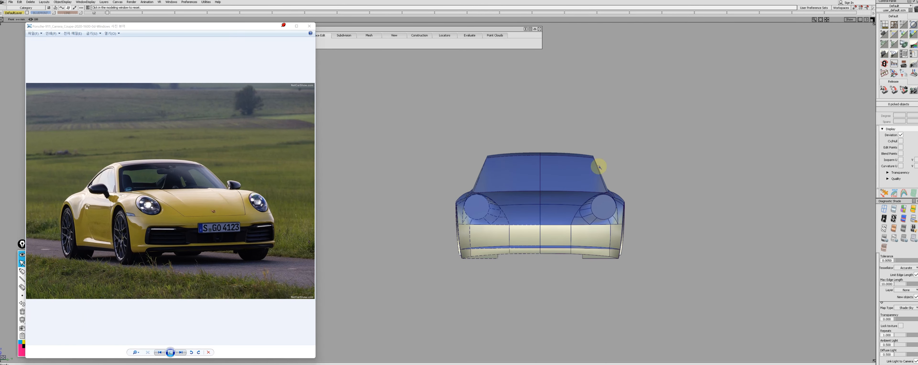
{"action": "left_click", "coordinate": [181, 352]}
{"action": "left_click_drag", "start_coordinate": [384, 269], "coordinate": [535, 200], "text": "alt+shift"}
{"action": "middle_click_drag", "start_coordinate": [534, 199], "coordinate": [528, 146], "text": "alt+shift"}
{"action": "key", "text": "alt+m"}
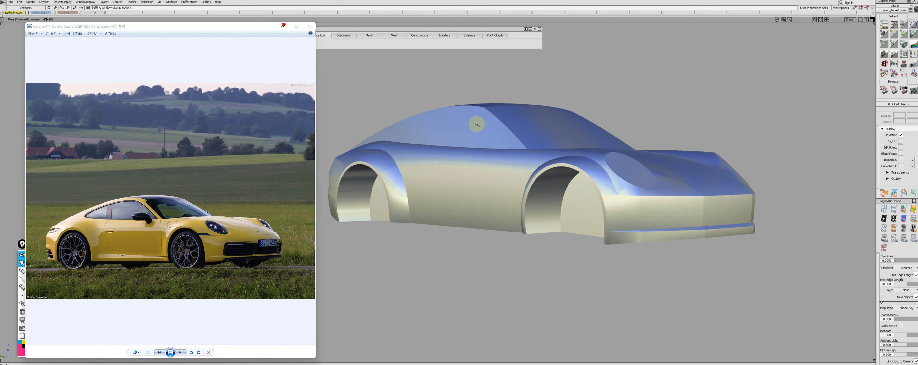
{"action": "left_click_drag", "start_coordinate": [421, 212], "coordinate": [457, 275], "text": "alt+shift"}
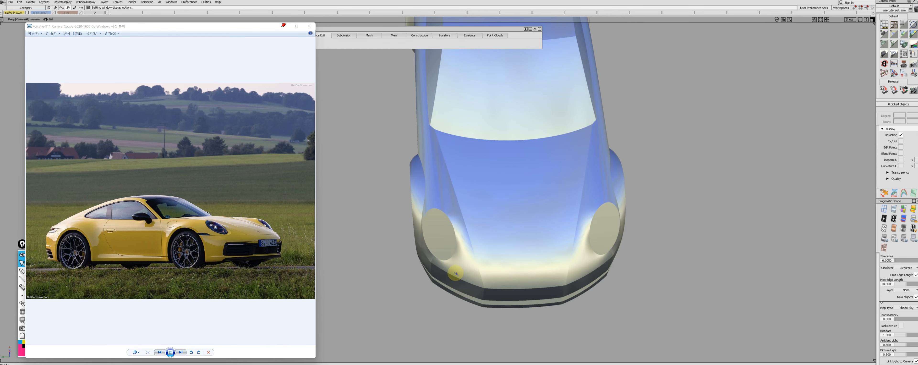
{"action": "left_click_drag", "start_coordinate": [455, 272], "coordinate": [489, 261], "text": "alt+shift"}
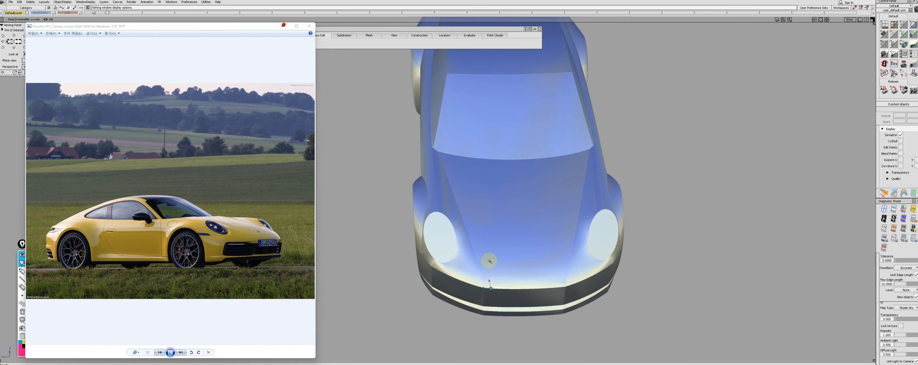
{"action": "left_click_drag", "start_coordinate": [443, 283], "coordinate": [436, 276], "text": "alt+shift"}
{"action": "key", "text": "F5"}
{"action": "middle_click_drag", "start_coordinate": [513, 288], "coordinate": [662, 222], "text": "alt+shift"}
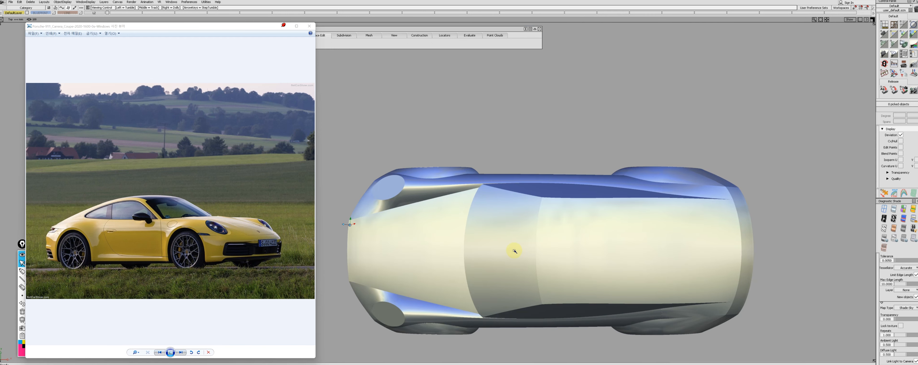
{"action": "right_click_drag", "start_coordinate": [515, 250], "coordinate": [437, 239], "text": "alt+shift"}
{"action": "key", "text": "alt+m"}
{"action": "middle_click_drag", "start_coordinate": [443, 250], "coordinate": [416, 224], "text": "alt+shift"}
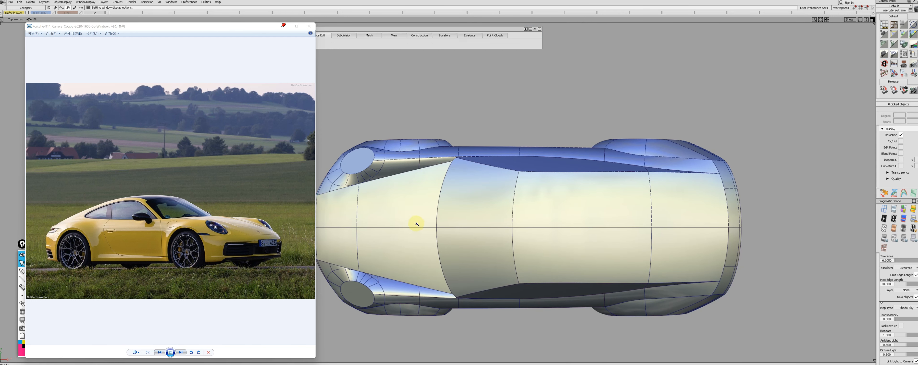
- Show the curve layer in wireframe, delete the leftover curve across the front end, and hide the layer again
{"action": "left_click", "coordinate": [81, 13]}
{"action": "key", "text": "F8"}
{"action": "left_click_drag", "start_coordinate": [467, 221], "coordinate": [468, 255], "text": "alt+shift"}
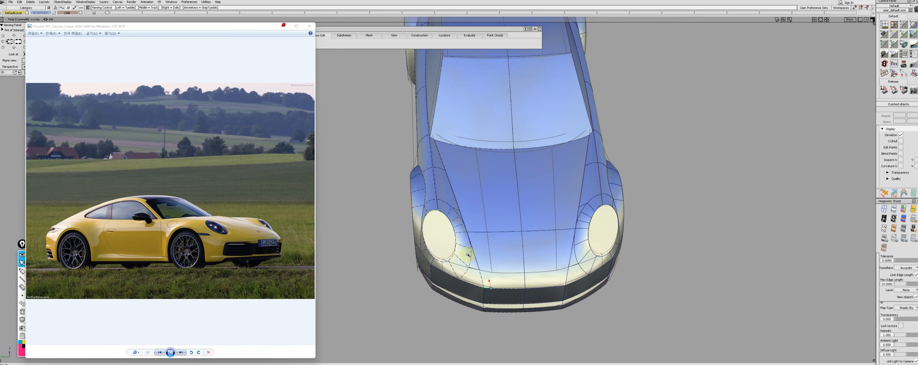
{"action": "right_click_drag", "start_coordinate": [460, 263], "coordinate": [403, 268], "text": "alt+shift"}
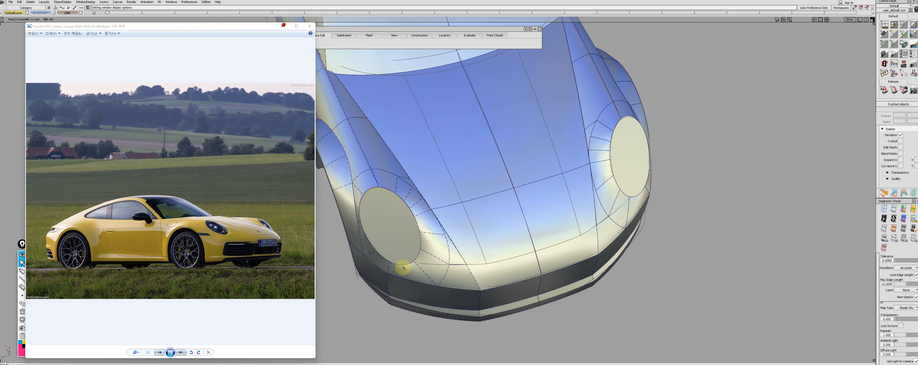
{"action": "left_click_drag", "start_coordinate": [418, 269], "coordinate": [367, 265], "text": "alt+shift"}
{"action": "key", "text": "F6"}
{"action": "middle_click_drag", "start_coordinate": [405, 238], "coordinate": [541, 263], "text": "alt+shift"}
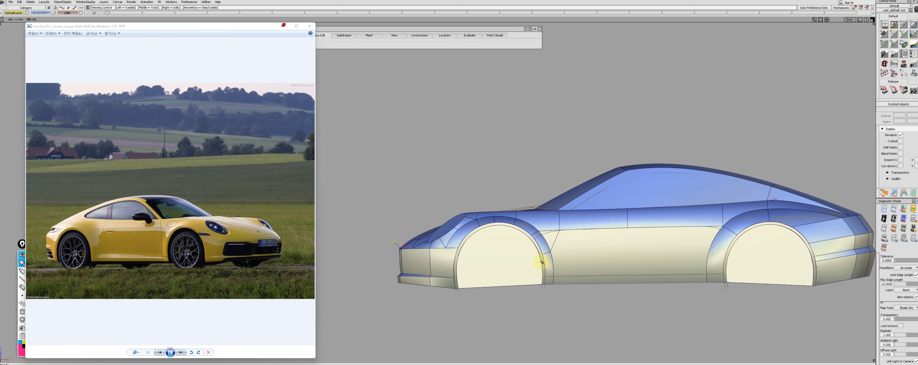
{"action": "key", "text": "4"}
{"action": "mouse_move", "coordinate": [447, 243]}
{"action": "right_mouse_down", "text": "alt+shift"}
{"action": "mouse_move", "coordinate": [426, 269]}
{"action": "mouse_move", "coordinate": [481, 271]}
{"action": "right_mouse_up", "text": "alt+shift"}
{"action": "mouse_move", "coordinate": [482, 267]}
{"action": "left_mouse_down"}
{"action": "mouse_move", "coordinate": [380, 272]}
{"action": "mouse_move", "coordinate": [475, 256]}
{"action": "mouse_move", "coordinate": [462, 268]}
{"action": "mouse_move", "coordinate": [617, 263]}
{"action": "mouse_move", "coordinate": [492, 299]}
{"action": "mouse_move", "coordinate": [523, 277]}
{"action": "left_mouse_up"}
{"action": "key", "text": "F8"}
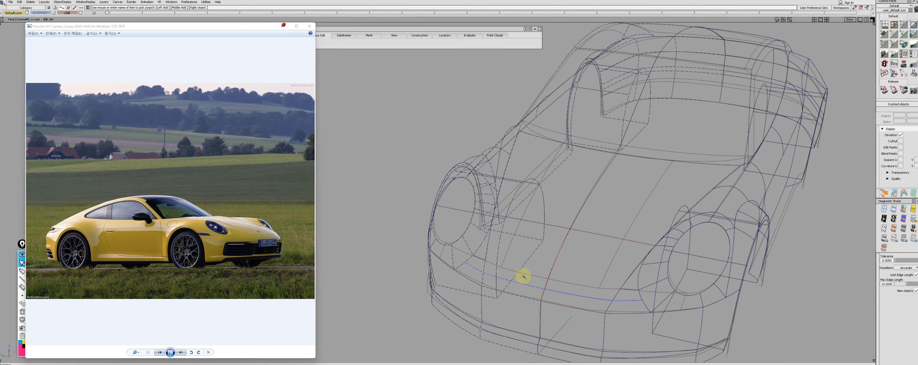
{"action": "right_click_drag", "start_coordinate": [521, 275], "coordinate": [601, 308], "text": "alt+shift"}
{"action": "left_click", "coordinate": [635, 303]}
{"action": "key", "text": "Delete"}
{"action": "right_click_drag", "start_coordinate": [806, 309], "coordinate": [684, 301], "text": "alt+shift"}
{"action": "middle_click_drag", "start_coordinate": [720, 316], "coordinate": [339, 96], "text": "alt+shift"}
{"action": "left_click", "coordinate": [81, 13]}
- Compare the shaded front end with further reference photos and close the photo window
{"action": "middle_click_drag", "start_coordinate": [332, 54], "coordinate": [432, 127], "text": "alt+shift"}
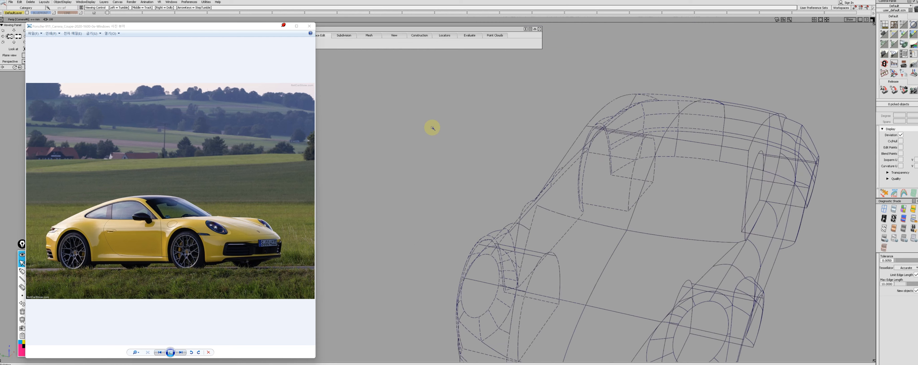
{"action": "mouse_move", "coordinate": [432, 127]}
{"action": "left_mouse_down", "text": "alt+shift"}
{"action": "mouse_move", "coordinate": [502, 152]}
{"action": "mouse_move", "coordinate": [638, 140]}
{"action": "mouse_move", "coordinate": [624, 149]}
{"action": "left_mouse_up", "text": "alt+shift"}
{"action": "key", "text": "5"}
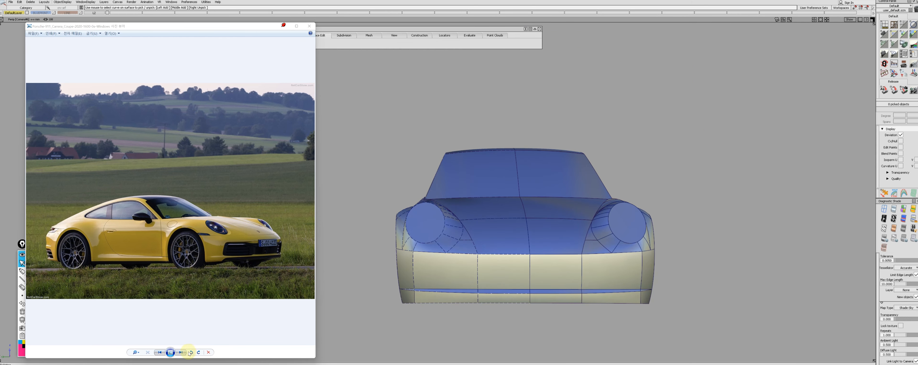
{"action": "left_click", "coordinate": [181, 351]}
{"action": "left_click", "coordinate": [181, 352]}
{"action": "left_click", "coordinate": [182, 352]}
{"action": "left_click_drag", "start_coordinate": [660, 178], "coordinate": [467, 252], "text": "alt+shift"}
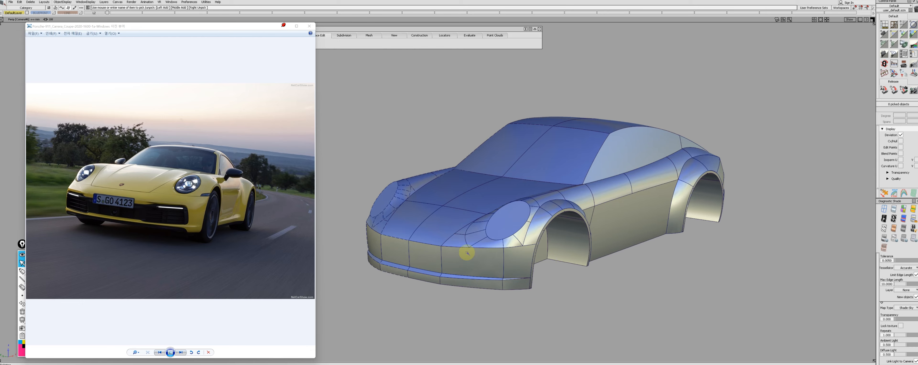
{"action": "left_click", "coordinate": [309, 26]}
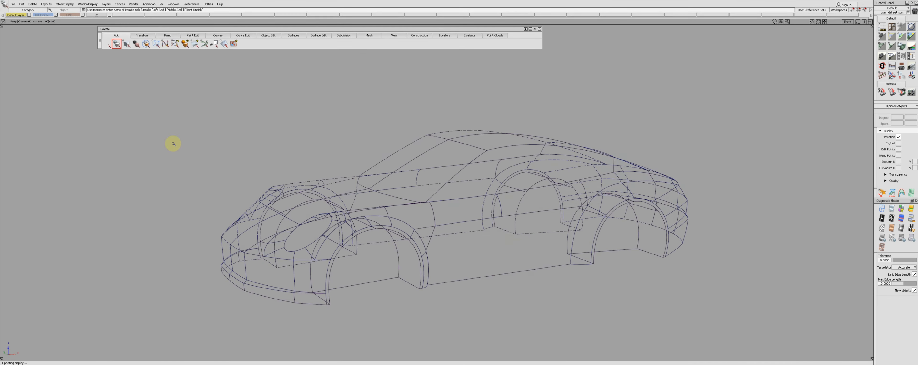
- Circle the area beside the headlight with the pen, label it "problem!", and clear the markings
{"action": "left_click_drag", "start_coordinate": [173, 144], "coordinate": [207, 160], "text": "alt+shift"}
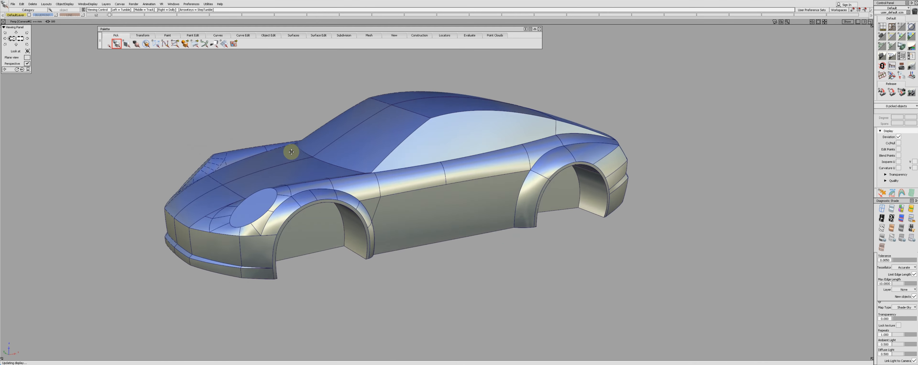
{"action": "mouse_move", "coordinate": [291, 150]}
{"action": "left_mouse_down", "text": "alt+shift"}
{"action": "mouse_move", "coordinate": [346, 196]}
{"action": "mouse_move", "coordinate": [356, 185]}
{"action": "mouse_move", "coordinate": [339, 183]}
{"action": "left_mouse_up", "text": "alt+shift"}
{"action": "key", "text": "super+r"}
{"action": "key", "text": "Escape"}
{"action": "left_click_drag", "start_coordinate": [295, 242], "coordinate": [300, 238]}
{"action": "left_click_drag", "start_coordinate": [303, 264], "coordinate": [368, 264]}
{"action": "mouse_move", "coordinate": [380, 246]}
{"action": "left_mouse_down"}
{"action": "mouse_move", "coordinate": [380, 277]}
{"action": "mouse_move", "coordinate": [400, 251]}
{"action": "left_mouse_up"}
{"action": "mouse_move", "coordinate": [408, 239]}
{"action": "left_mouse_down"}
{"action": "mouse_move", "coordinate": [409, 254]}
{"action": "mouse_move", "coordinate": [419, 254]}
{"action": "left_mouse_up"}
{"action": "left_click_drag", "start_coordinate": [433, 250], "coordinate": [445, 251]}
{"action": "left_click_drag", "start_coordinate": [452, 231], "coordinate": [450, 250]}
{"action": "left_click", "coordinate": [451, 255]}
{"action": "left_click_drag", "start_coordinate": [355, 283], "coordinate": [452, 259]}
{"action": "left_click_drag", "start_coordinate": [456, 251], "coordinate": [470, 243]}
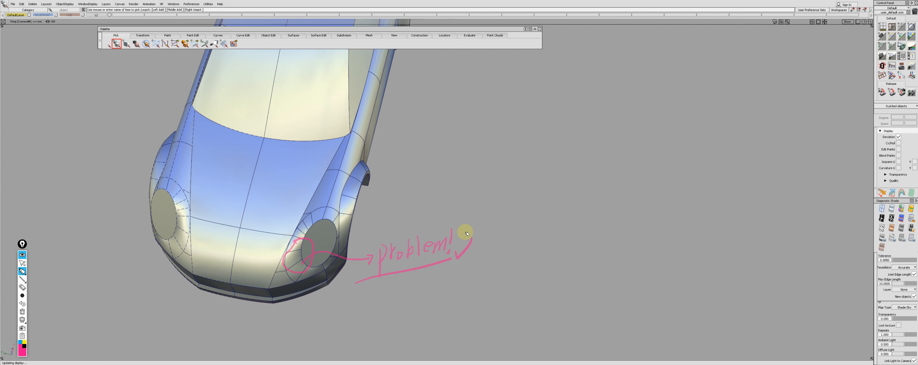
{"action": "left_click", "coordinate": [22, 311]}
{"action": "left_click", "coordinate": [22, 263]}
- Examine the transition from hood to headlight in close-up under different diagnostic shaders, without the surface lines
{"action": "left_click_drag", "start_coordinate": [278, 252], "coordinate": [281, 236], "text": "alt+shift"}
{"action": "right_click_drag", "start_coordinate": [281, 236], "coordinate": [273, 258], "text": "alt+shift"}
{"action": "key", "text": "2"}
{"action": "mouse_move", "coordinate": [273, 258]}
{"action": "left_mouse_down", "text": "alt+shift"}
{"action": "mouse_move", "coordinate": [297, 287]}
{"action": "mouse_move", "coordinate": [299, 259]}
{"action": "mouse_move", "coordinate": [285, 238]}
{"action": "left_mouse_up", "text": "alt+shift"}
{"action": "key", "text": "F5"}
{"action": "key", "text": "F6"}
{"action": "key", "text": "F8"}
{"action": "key", "text": "3"}
{"action": "mouse_move", "coordinate": [228, 234]}
{"action": "left_mouse_down", "text": "alt+shift"}
{"action": "mouse_move", "coordinate": [258, 242]}
{"action": "mouse_move", "coordinate": [294, 285]}
{"action": "left_mouse_up", "text": "alt+shift"}
{"action": "key", "text": "alt+m"}
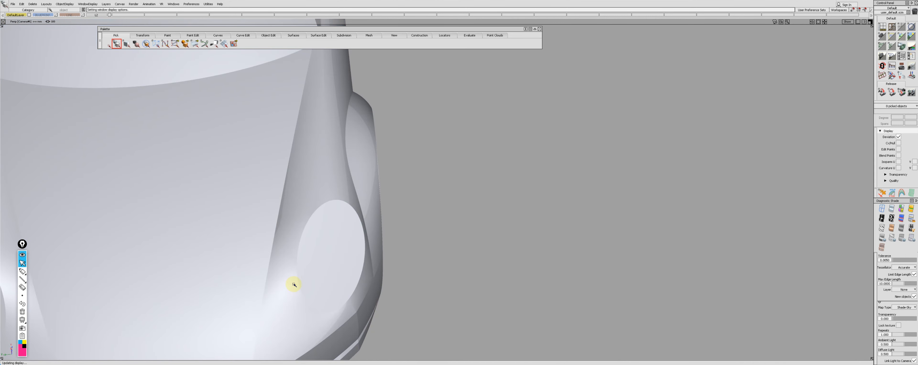
- Mark the edges beside the headlight with pen strokes and the note "POST", and clear the markings
{"action": "left_click", "coordinate": [22, 271]}
{"action": "left_click_drag", "start_coordinate": [282, 282], "coordinate": [322, 270]}
{"action": "left_click_drag", "start_coordinate": [329, 262], "coordinate": [340, 259]}
{"action": "left_click_drag", "start_coordinate": [334, 261], "coordinate": [335, 270]}
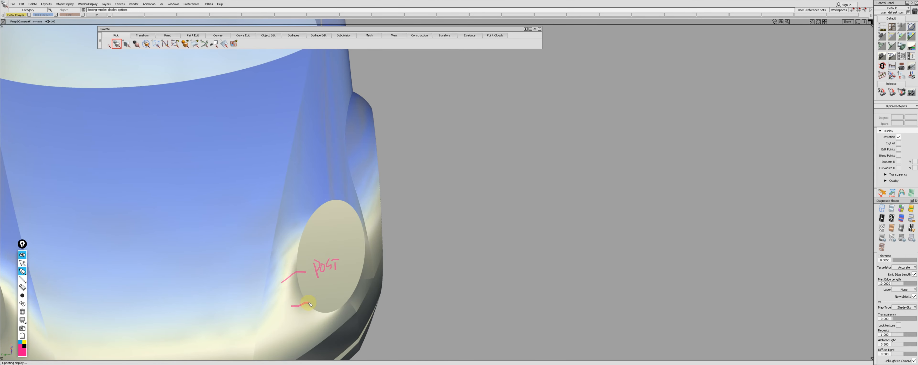
{"action": "left_click_drag", "start_coordinate": [310, 304], "coordinate": [313, 293]}
{"action": "left_click_drag", "start_coordinate": [305, 317], "coordinate": [321, 311]}
{"action": "left_click_drag", "start_coordinate": [302, 228], "coordinate": [308, 296]}
{"action": "left_click_drag", "start_coordinate": [302, 221], "coordinate": [315, 218]}
{"action": "left_click_drag", "start_coordinate": [317, 222], "coordinate": [335, 225]}
{"action": "left_click_drag", "start_coordinate": [339, 218], "coordinate": [353, 225]}
{"action": "left_click_drag", "start_coordinate": [367, 210], "coordinate": [381, 218]}
{"action": "left_click_drag", "start_coordinate": [386, 213], "coordinate": [405, 210]}
{"action": "left_click", "coordinate": [22, 312]}
{"action": "left_click", "coordinate": [22, 264]}
- Show the side-view blueprint behind the body and place the reference photo beside the front end
{"action": "mouse_move", "coordinate": [163, 297]}
{"action": "left_mouse_down", "text": "alt+shift"}
{"action": "mouse_move", "coordinate": [365, 242]}
{"action": "mouse_move", "coordinate": [313, 221]}
{"action": "mouse_move", "coordinate": [300, 234]}
{"action": "mouse_move", "coordinate": [225, 239]}
{"action": "left_mouse_up", "text": "alt+shift"}
{"action": "key", "text": "F6"}
{"action": "left_click", "coordinate": [56, 15]}
{"action": "right_click_drag", "start_coordinate": [105, 132], "coordinate": [106, 129], "text": "alt+shift"}
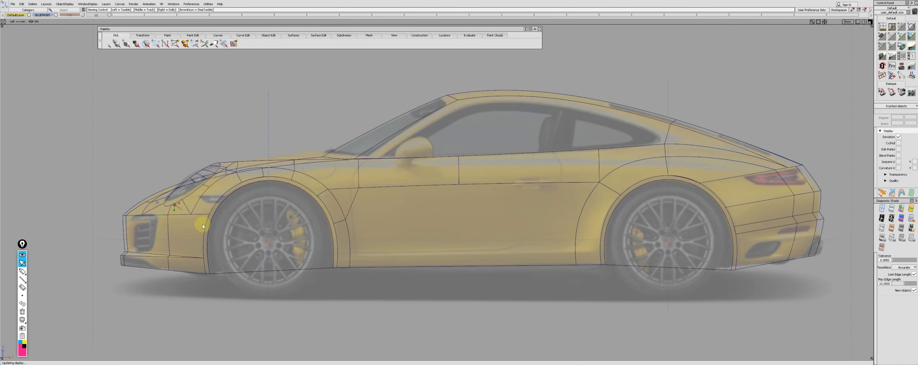
{"action": "right_click_drag", "start_coordinate": [166, 209], "coordinate": [176, 209], "text": "alt+shift"}
{"action": "key", "text": "alt+Tab"}
{"action": "left_click_drag", "start_coordinate": [100, 27], "coordinate": [620, 27]}
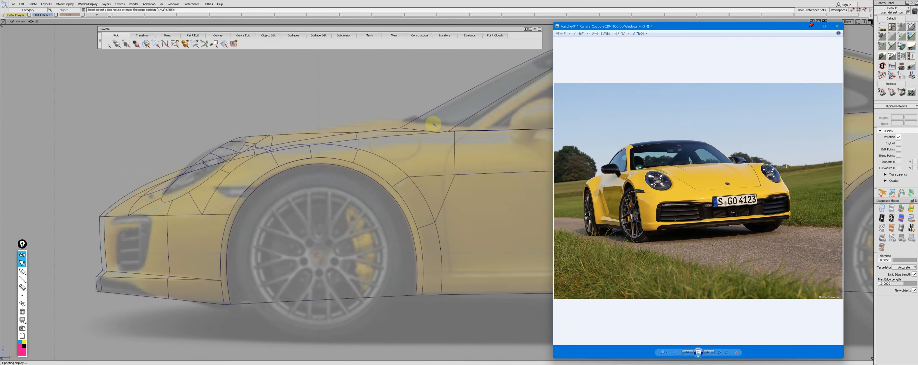
- Mark the front fender area in the side view with the pen and clear the marking
{"action": "middle_click_drag", "start_coordinate": [223, 142], "coordinate": [230, 162], "text": "alt+shift"}
{"action": "right_click_drag", "start_coordinate": [223, 162], "coordinate": [230, 162], "text": "alt+shift"}
{"action": "left_click", "coordinate": [204, 189]}
{"action": "left_click", "coordinate": [180, 188]}
{"action": "left_click", "coordinate": [181, 189]}
{"action": "left_click", "coordinate": [22, 271]}
{"action": "left_click_drag", "start_coordinate": [184, 210], "coordinate": [134, 235]}
{"action": "left_click", "coordinate": [22, 263]}
{"action": "left_click", "coordinate": [22, 311]}
{"action": "left_click", "coordinate": [178, 234]}
- Delete the hood nose, headlight and front fender surfaces above the bumper, ahead of the front wheel arch
{"action": "right_click_drag", "start_coordinate": [214, 232], "coordinate": [205, 232], "text": "alt+shift"}
{"action": "key", "text": "F5"}
{"action": "key", "text": "F6"}
{"action": "scroll", "coordinate": [196, 232], "scroll_direction": "up", "scroll_amount": 2}
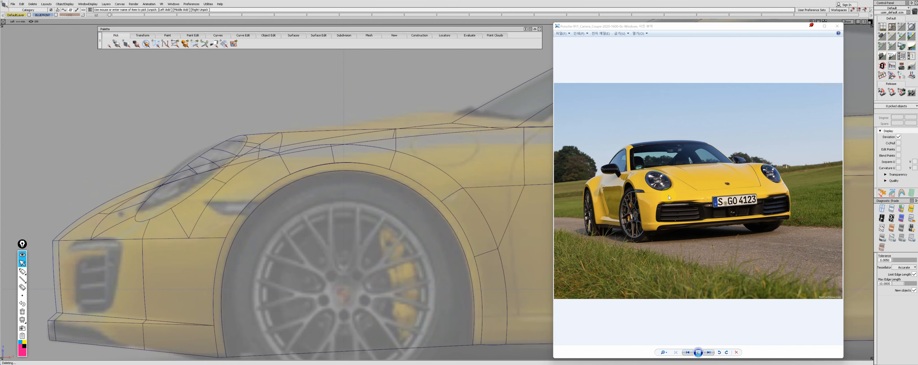
{"action": "left_click_drag", "start_coordinate": [49, 97], "coordinate": [255, 218]}
{"action": "key", "text": "Delete"}
- Draw a horizontal line across the nose in the side view, from the front wheel arch past the front end
{"action": "middle_click_drag", "start_coordinate": [263, 141], "coordinate": [255, 210], "text": "ctrl+shift"}
{"action": "left_click", "coordinate": [261, 202]}
{"action": "left_click", "coordinate": [92, 196]}
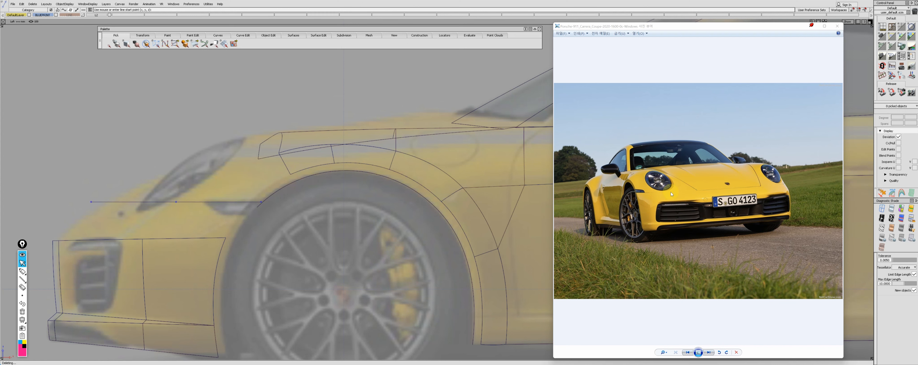
- Mark the edge below the headlights with the pen on the reference photo and side-view blueprint, and clear the markings
{"action": "left_click", "coordinate": [22, 272]}
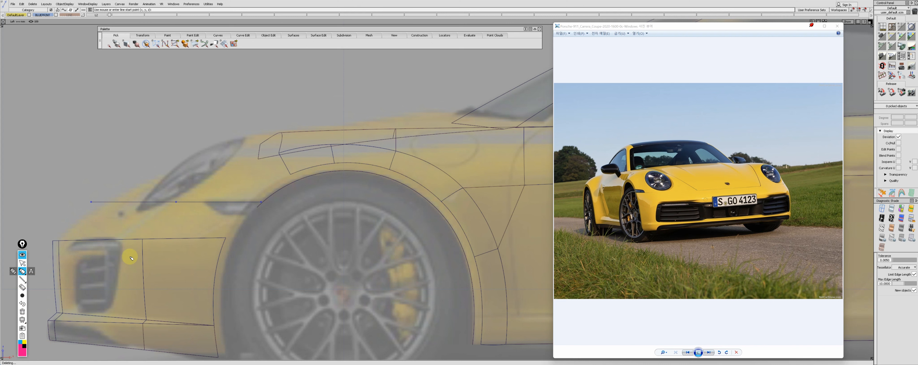
{"action": "left_click_drag", "start_coordinate": [645, 193], "coordinate": [683, 193]}
{"action": "left_click_drag", "start_coordinate": [756, 190], "coordinate": [791, 184]}
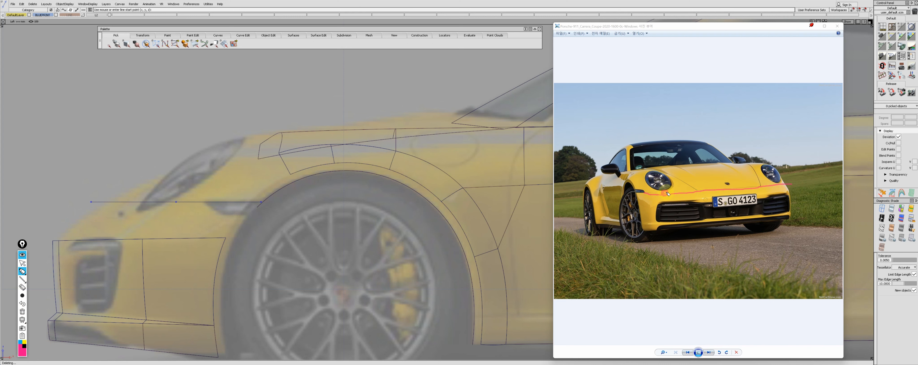
{"action": "left_click_drag", "start_coordinate": [666, 193], "coordinate": [691, 186]}
{"action": "mouse_move", "coordinate": [700, 177]}
{"action": "left_mouse_down"}
{"action": "mouse_move", "coordinate": [697, 186]}
{"action": "mouse_move", "coordinate": [707, 186]}
{"action": "left_mouse_up"}
{"action": "mouse_move", "coordinate": [711, 178]}
{"action": "left_mouse_down"}
{"action": "mouse_move", "coordinate": [669, 194]}
{"action": "mouse_move", "coordinate": [659, 208]}
{"action": "left_mouse_up"}
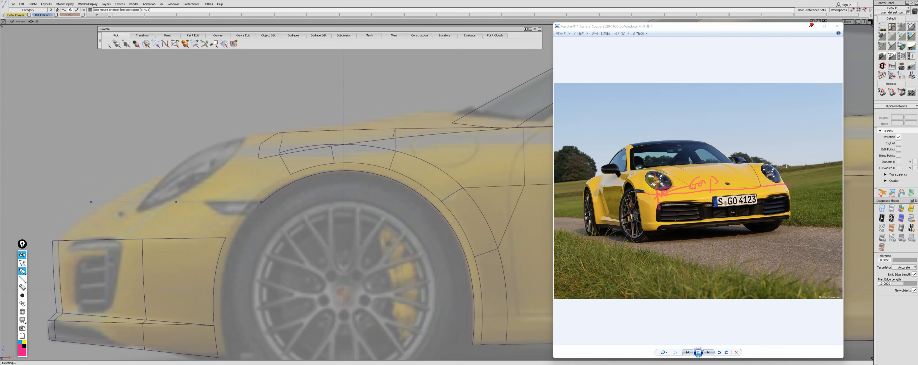
{"action": "left_click_drag", "start_coordinate": [262, 200], "coordinate": [146, 203]}
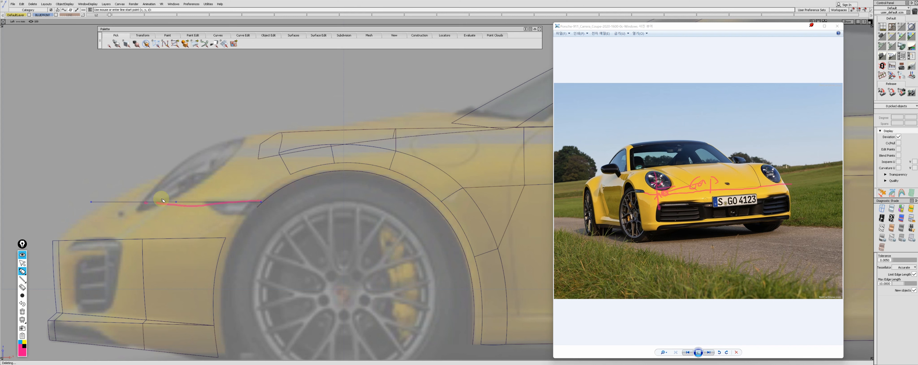
{"action": "left_click", "coordinate": [22, 263]}
{"action": "left_click", "coordinate": [22, 312]}
- Mark the bumper's upper edge in the side view with a line and a downward arrow labelled "Down", and clear the marking
{"action": "left_click", "coordinate": [22, 271]}
{"action": "left_click_drag", "start_coordinate": [58, 248], "coordinate": [223, 243]}
{"action": "left_click_drag", "start_coordinate": [200, 245], "coordinate": [202, 278]}
{"action": "mouse_move", "coordinate": [194, 273]}
{"action": "left_mouse_down"}
{"action": "mouse_move", "coordinate": [212, 268]}
{"action": "mouse_move", "coordinate": [202, 301]}
{"action": "mouse_move", "coordinate": [230, 290]}
{"action": "mouse_move", "coordinate": [242, 296]}
{"action": "left_mouse_up"}
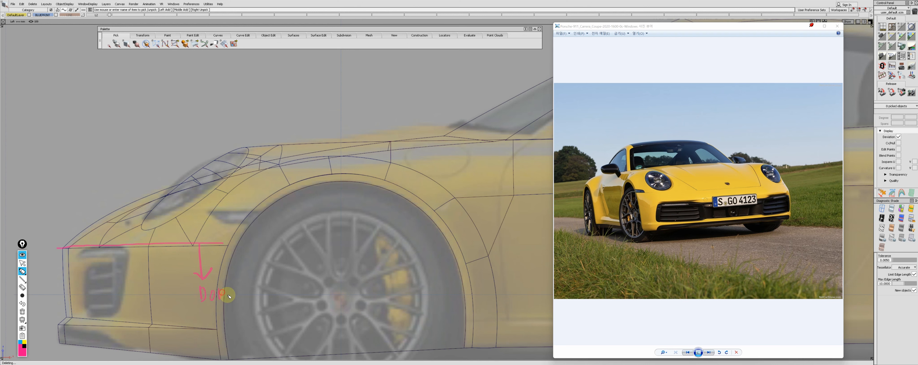
{"action": "left_click_drag", "start_coordinate": [256, 259], "coordinate": [253, 290]}
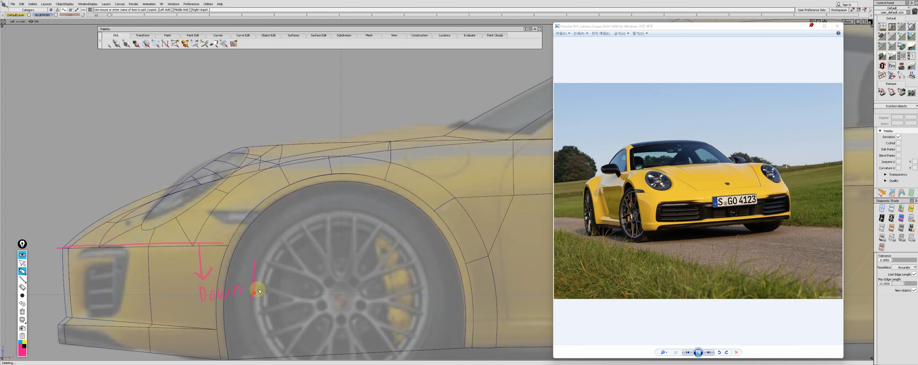
{"action": "left_click", "coordinate": [22, 311]}
{"action": "left_click", "coordinate": [212, 297]}
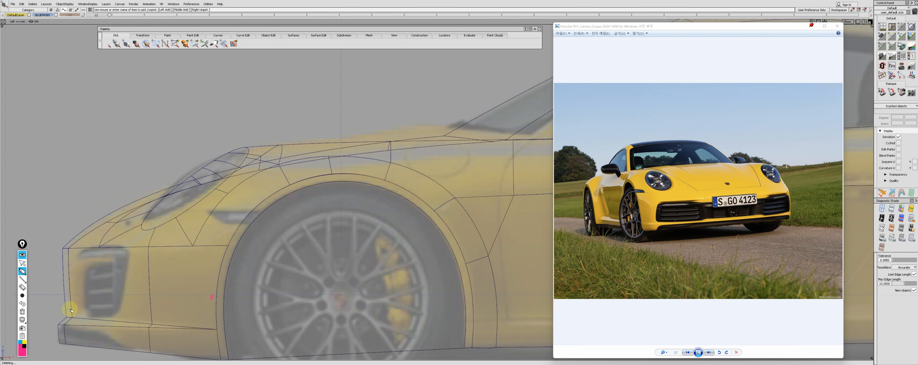
{"action": "left_click", "coordinate": [21, 263]}
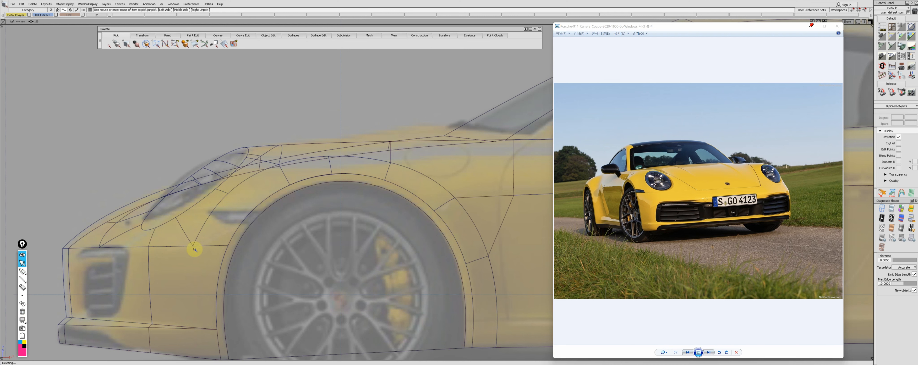
- Show the front end in perspective and hide the blueprint layers
{"action": "right_click_drag", "start_coordinate": [195, 249], "coordinate": [118, 256], "text": "alt+shift"}
{"action": "left_click", "coordinate": [911, 228]}
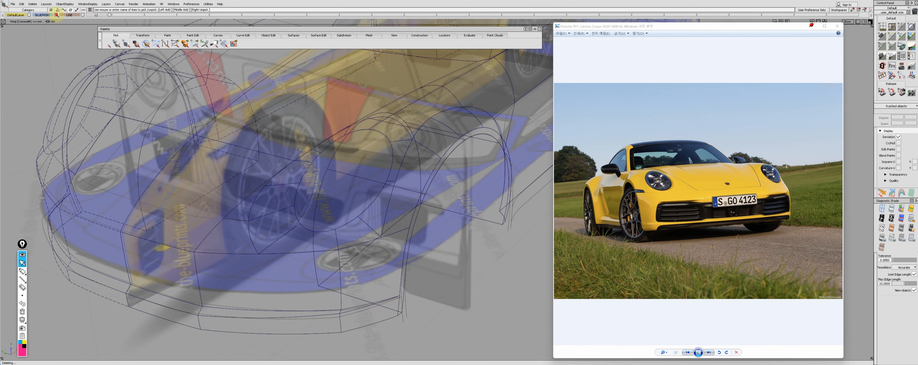
{"action": "left_click", "coordinate": [57, 15]}
{"action": "right_click_drag", "start_coordinate": [149, 259], "coordinate": [143, 214], "text": "alt+shift"}
{"action": "left_click", "coordinate": [83, 16]}
- Rebuild the upper front bumper surfaces uniformly to degree 5 with one span in both directions
{"action": "left_click_drag", "start_coordinate": [100, 228], "coordinate": [185, 278], "text": "alt+shift"}
{"action": "left_click", "coordinate": [338, 292]}
{"action": "key", "text": "F6"}
{"action": "right_click_drag", "start_coordinate": [168, 246], "coordinate": [194, 233], "text": "alt+shift"}
{"action": "right_click_drag", "start_coordinate": [140, 276], "coordinate": [155, 239], "text": "alt+shift"}
{"action": "left_click_drag", "start_coordinate": [89, 293], "coordinate": [93, 285], "text": "ctrl+shift"}
{"action": "key", "text": "F8"}
{"action": "left_click_drag", "start_coordinate": [154, 241], "coordinate": [168, 285], "text": "alt+shift"}
{"action": "left_click_drag", "start_coordinate": [171, 287], "coordinate": [282, 297]}
{"action": "left_click", "coordinate": [384, 293]}
{"action": "left_click_drag", "start_coordinate": [206, 281], "coordinate": [204, 268], "text": "ctrl+shift"}
{"action": "left_click_drag", "start_coordinate": [205, 269], "coordinate": [185, 255], "text": "alt+shift"}
{"action": "middle_click_drag", "start_coordinate": [182, 255], "coordinate": [159, 257], "text": "ctrl+shift"}
{"action": "middle_click_drag", "start_coordinate": [290, 280], "coordinate": [254, 269], "text": "alt+shift"}
{"action": "left_click", "coordinate": [254, 269]}
{"action": "left_click", "coordinate": [255, 277]}
{"action": "left_click_drag", "start_coordinate": [255, 277], "coordinate": [275, 300], "text": "alt+shift"}
{"action": "left_click", "coordinate": [276, 303]}
{"action": "left_click", "coordinate": [304, 309]}
{"action": "left_click", "coordinate": [131, 287]}
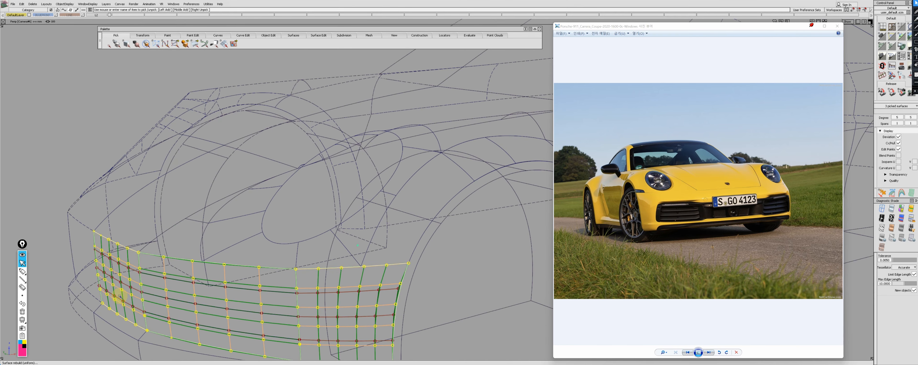
- Lower the top edge of the front bumper surfaces to a horizontal line below the hood and fender in the side view
{"action": "left_click_drag", "start_coordinate": [119, 295], "coordinate": [328, 303], "text": "alt+shift"}
{"action": "right_click_drag", "start_coordinate": [328, 303], "coordinate": [330, 287], "text": "ctrl+shift"}
{"action": "left_click_drag", "start_coordinate": [330, 287], "coordinate": [287, 291], "text": "alt+shift"}
{"action": "left_click_drag", "start_coordinate": [287, 291], "coordinate": [286, 266], "text": "ctrl+shift"}
{"action": "left_click_drag", "start_coordinate": [286, 267], "coordinate": [303, 286]}
{"action": "left_click_drag", "start_coordinate": [138, 255], "coordinate": [142, 272]}
{"action": "left_click", "coordinate": [134, 293]}
{"action": "left_click", "coordinate": [228, 301]}
{"action": "right_click_drag", "start_coordinate": [323, 310], "coordinate": [257, 283], "text": "ctrl+shift"}
{"action": "key", "text": "F6"}
{"action": "scroll", "coordinate": [154, 234], "scroll_direction": "up", "scroll_amount": 1}
{"action": "scroll", "coordinate": [129, 275], "scroll_direction": "up", "scroll_amount": 1}
{"action": "right_click_drag", "start_coordinate": [132, 277], "coordinate": [139, 293], "text": "ctrl+shift"}
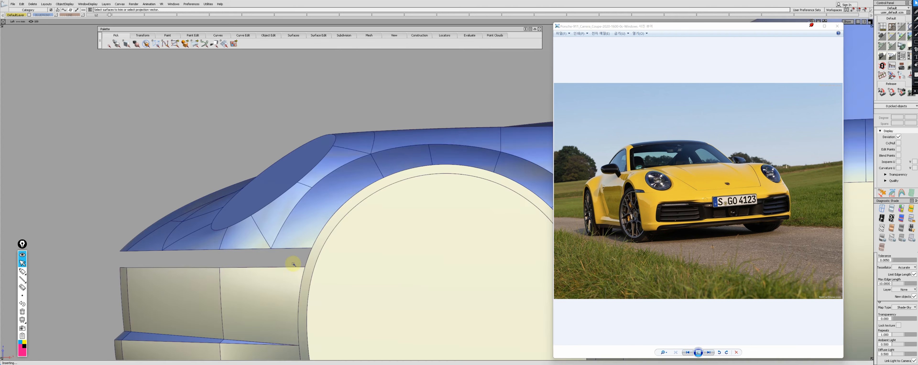
{"action": "scroll", "coordinate": [305, 251], "scroll_direction": "down", "scroll_amount": 1}
{"action": "middle_click_drag", "start_coordinate": [305, 251], "coordinate": [237, 243], "text": "alt+shift"}
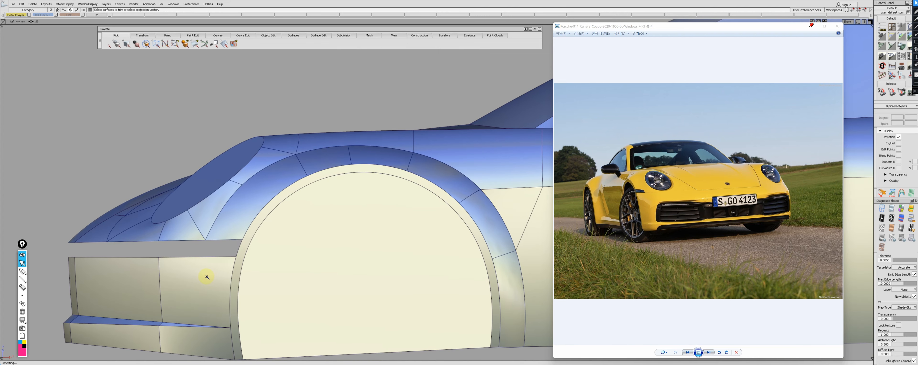
- Try to align the hood nose's front edge to the centre bumper surface by projection with position continuity and partial join off
{"action": "right_click_drag", "start_coordinate": [266, 258], "coordinate": [203, 252], "text": "alt+shift"}
{"action": "key", "text": "F8"}
{"action": "left_click_drag", "start_coordinate": [270, 273], "coordinate": [294, 187], "text": "alt+shift"}
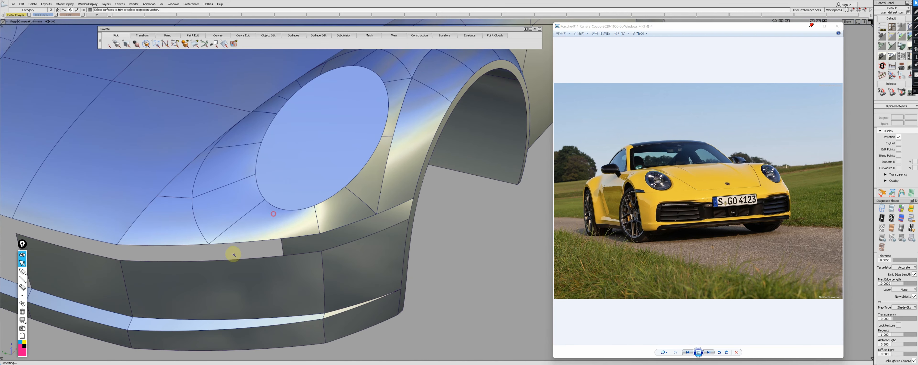
{"action": "mouse_move", "coordinate": [240, 246]}
{"action": "left_mouse_down", "text": "alt+shift"}
{"action": "mouse_move", "coordinate": [277, 247]}
{"action": "mouse_move", "coordinate": [250, 249]}
{"action": "left_mouse_up", "text": "alt+shift"}
{"action": "middle_click_drag", "start_coordinate": [220, 232], "coordinate": [330, 256], "text": "alt+shift"}
{"action": "left_click", "coordinate": [196, 254]}
{"action": "left_click", "coordinate": [462, 175]}
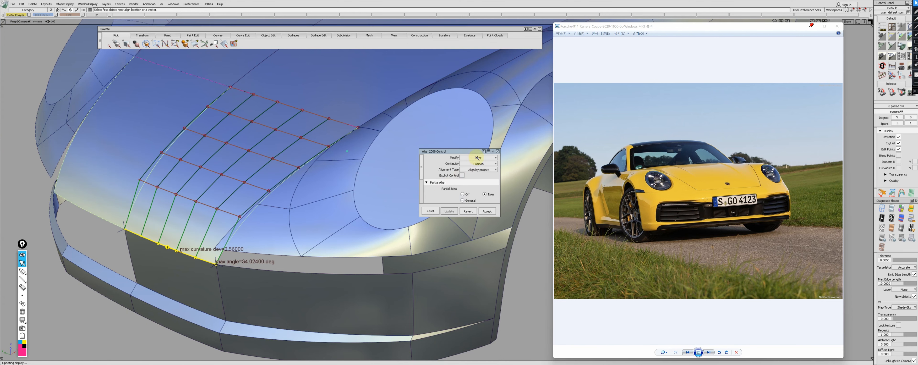
{"action": "left_click", "coordinate": [484, 151]}
{"action": "left_click", "coordinate": [463, 195]}
{"action": "left_click", "coordinate": [481, 215]}
{"action": "left_click_drag", "start_coordinate": [124, 222], "coordinate": [164, 221], "text": "alt+shift"}
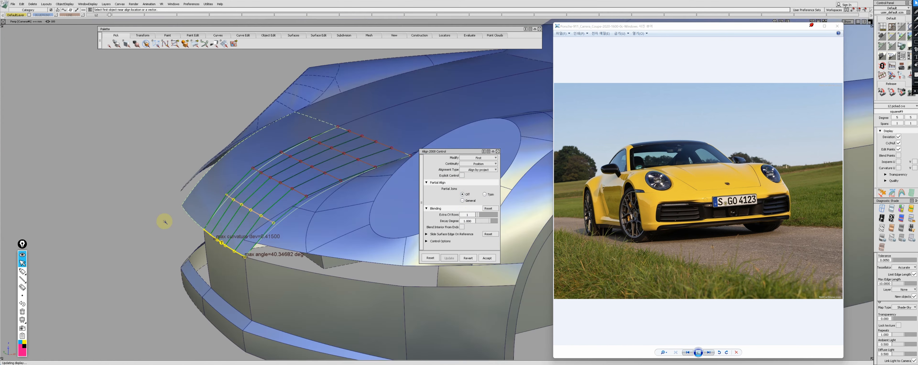
{"action": "key", "text": "F6"}
{"action": "left_click_drag", "start_coordinate": [486, 221], "coordinate": [489, 221]}
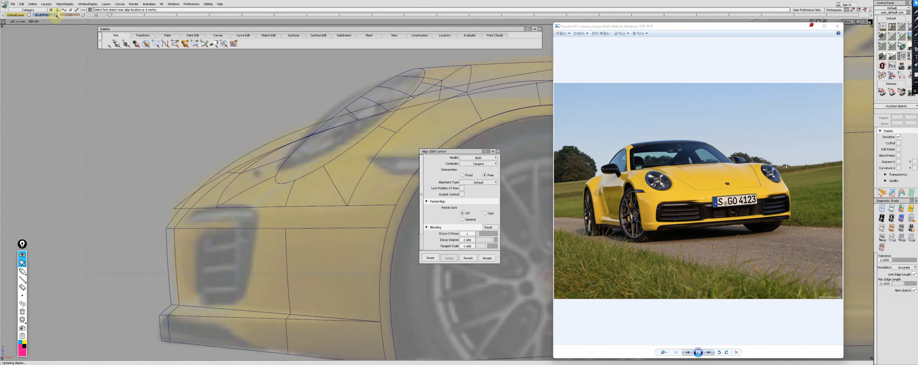
- Extend the duplicated front profile curve of the bumper upward past the hood's front edge in the side view
{"action": "key", "text": "shift+alt"}
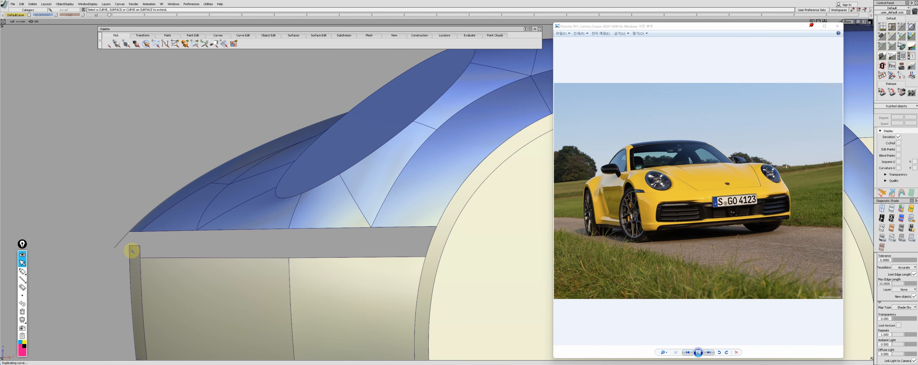
{"action": "left_click", "coordinate": [127, 252]}
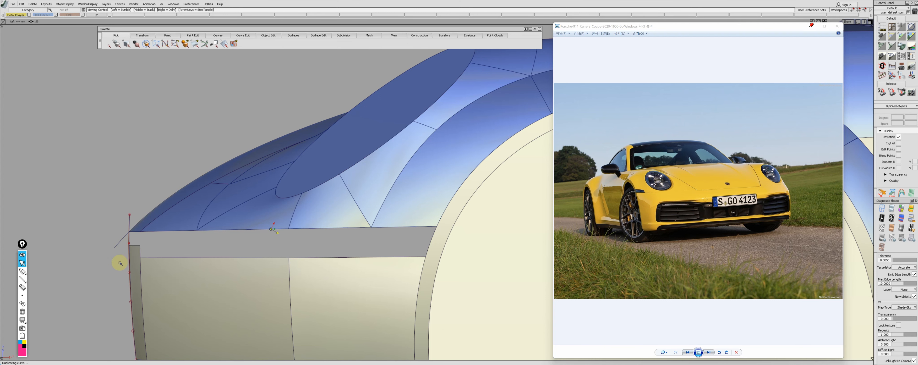
{"action": "right_click_drag", "start_coordinate": [128, 252], "coordinate": [140, 242], "text": "alt+shift"}
{"action": "key", "text": "l"}
{"action": "left_click", "coordinate": [142, 239]}
{"action": "middle_click", "coordinate": [71, 247]}
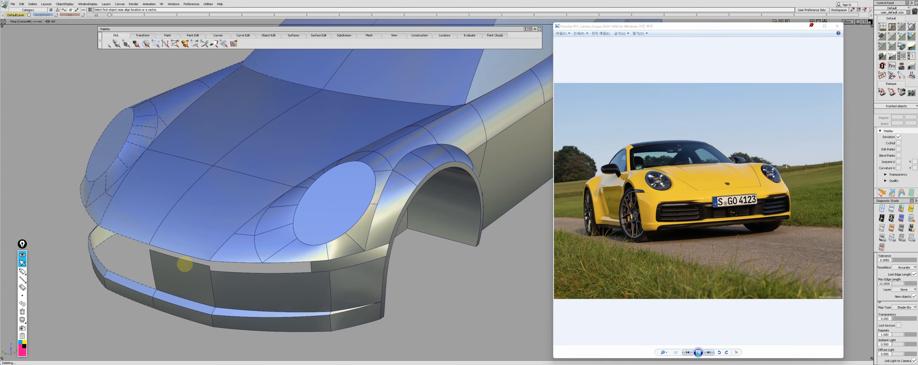
- Align the hood nose's front edge to the centre bumper surface's top edge by projection with position continuity, modifying the hood
{"action": "left_click", "coordinate": [188, 262]}
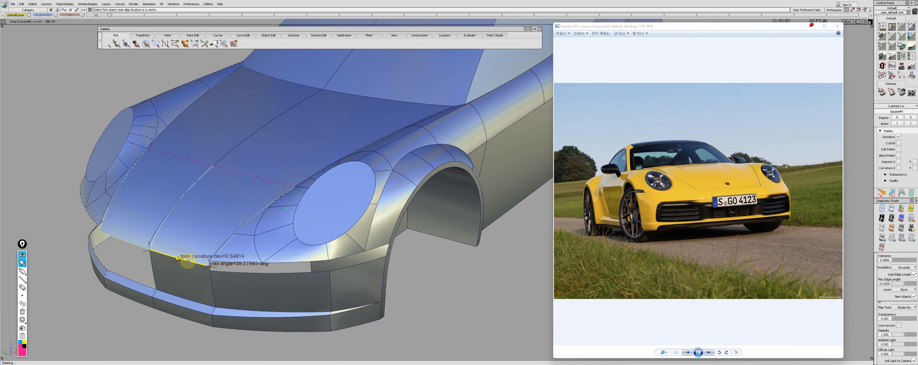
{"action": "left_click", "coordinate": [463, 176]}
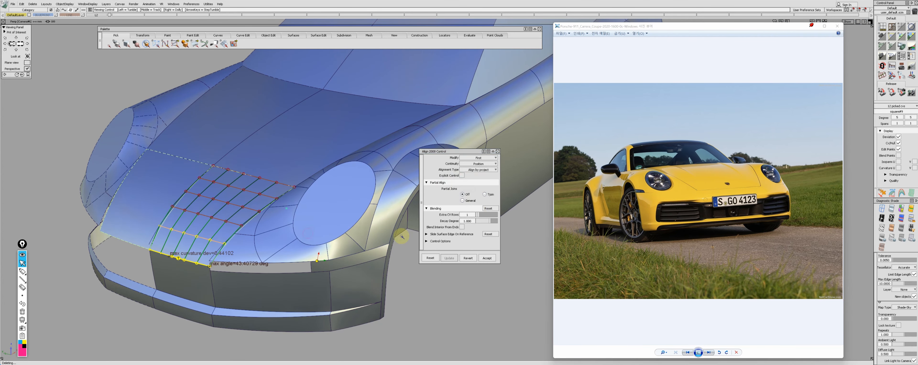
{"action": "key", "text": "F5"}
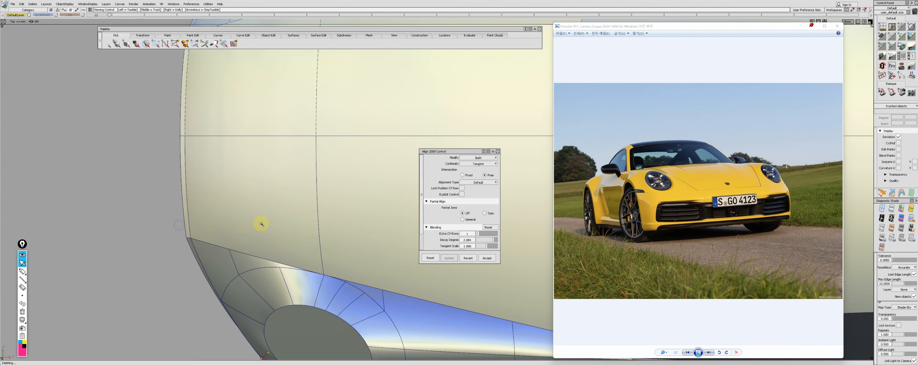
{"action": "right_click_drag", "start_coordinate": [166, 224], "coordinate": [228, 162], "text": "alt+shift"}
{"action": "left_click_drag", "start_coordinate": [227, 162], "coordinate": [221, 190], "text": "ctrl+shift"}
{"action": "key", "text": "2"}
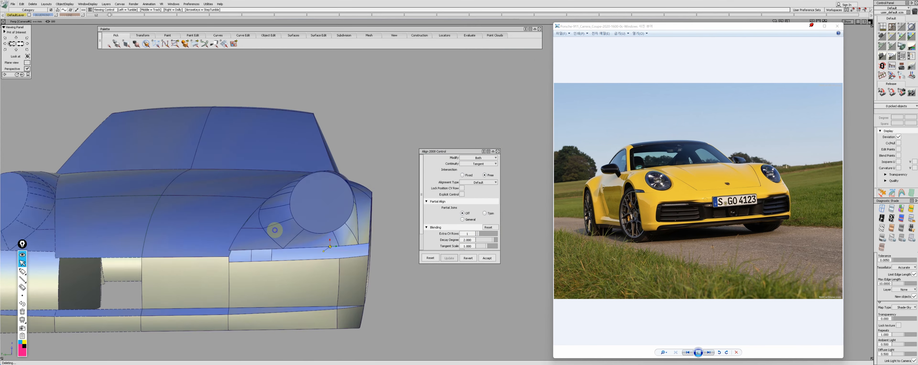
- Assign the centre bumper surface to the mirrored layer so that it fills both halves of the nose
{"action": "left_click_drag", "start_coordinate": [304, 263], "coordinate": [332, 273], "text": "alt+shift"}
{"action": "left_click_drag", "start_coordinate": [96, 16], "coordinate": [98, 32]}
{"action": "left_click", "coordinate": [91, 75]}
{"action": "left_click_drag", "start_coordinate": [200, 107], "coordinate": [242, 118], "text": "alt+shift"}
{"action": "left_click_drag", "start_coordinate": [426, 240], "coordinate": [221, 235], "text": "alt+shift"}
{"action": "right_click_drag", "start_coordinate": [221, 236], "coordinate": [281, 230], "text": "alt+shift"}
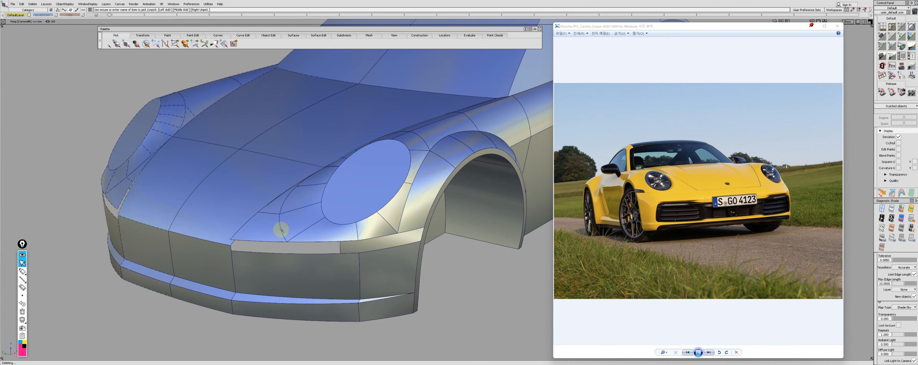
- Isolate the hood nose, the small surface below the headlight and the adjoining front bumper surface
{"action": "left_click_drag", "start_coordinate": [228, 271], "coordinate": [384, 267]}
{"action": "key", "text": "shift+z"}
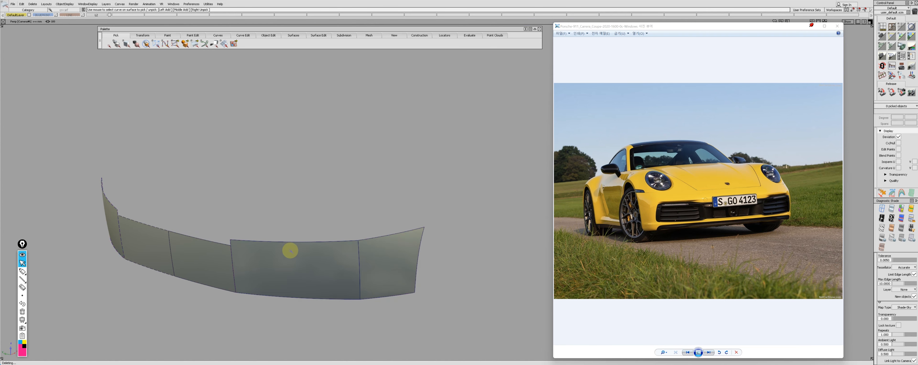
{"action": "key", "text": "shift+z"}
{"action": "left_click_drag", "start_coordinate": [386, 264], "coordinate": [274, 211], "text": "alt+shift"}
{"action": "left_click", "coordinate": [285, 225]}
{"action": "left_click", "coordinate": [271, 203]}
{"action": "key", "text": "shift+z"}
{"action": "left_click_drag", "start_coordinate": [272, 268], "coordinate": [273, 261], "text": "ctrl+shift"}
{"action": "left_click", "coordinate": [280, 229]}
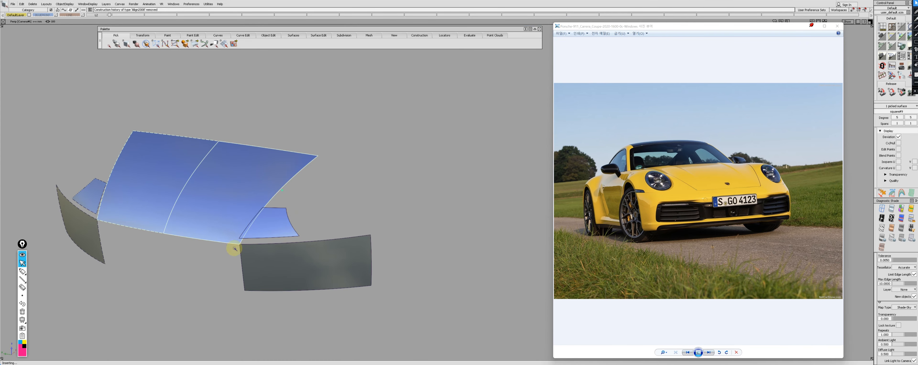
- Align the small surface below the headlight to the bumper's top edge and the hood nose's side edge
{"action": "left_click", "coordinate": [279, 239]}
{"action": "left_click", "coordinate": [470, 215]}
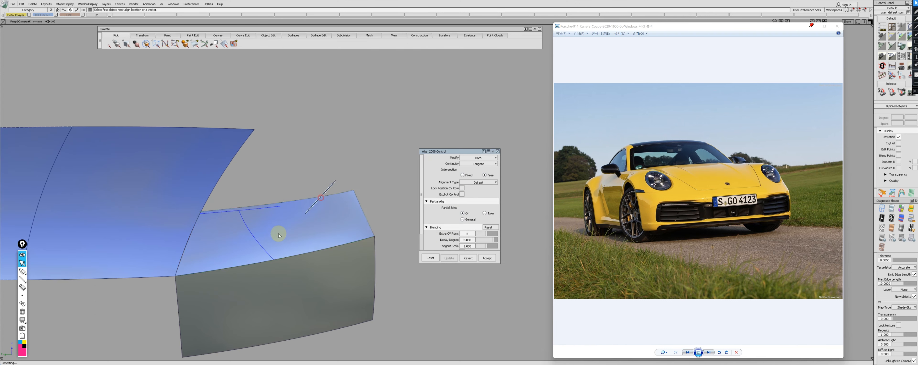
{"action": "left_click_drag", "start_coordinate": [345, 211], "coordinate": [269, 248], "text": "alt+shift"}
{"action": "left_click", "coordinate": [269, 248]}
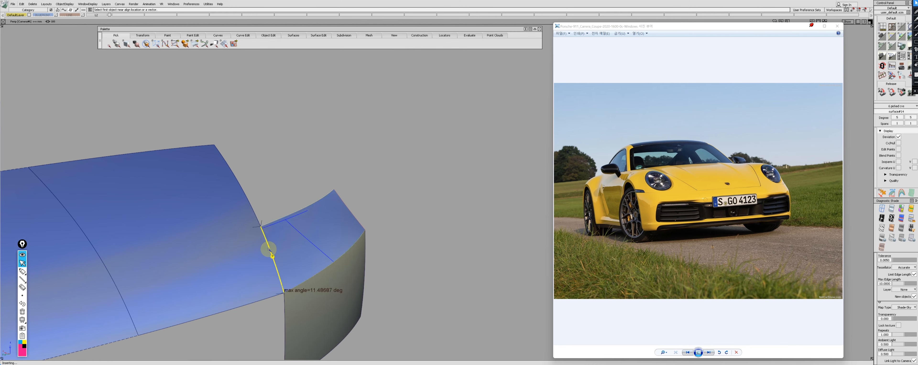
{"action": "left_click", "coordinate": [341, 217]}
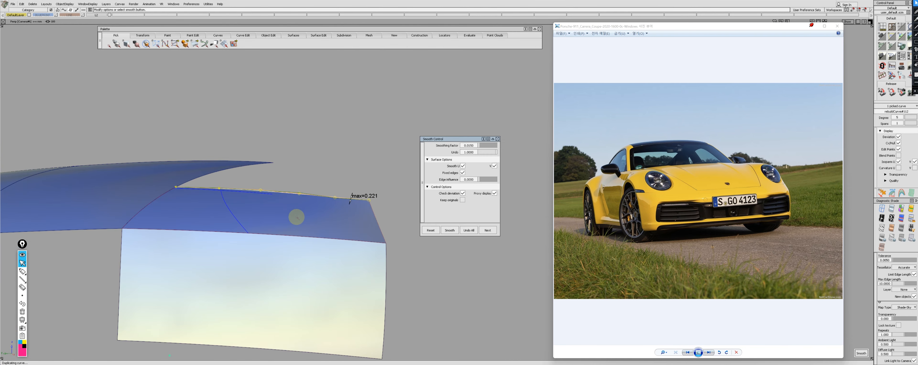
- Rebuild the duplicated upper edge curve of the small surface and check its minimum and maximum radius
{"action": "left_click_drag", "start_coordinate": [294, 227], "coordinate": [294, 218], "text": "ctrl+shift"}
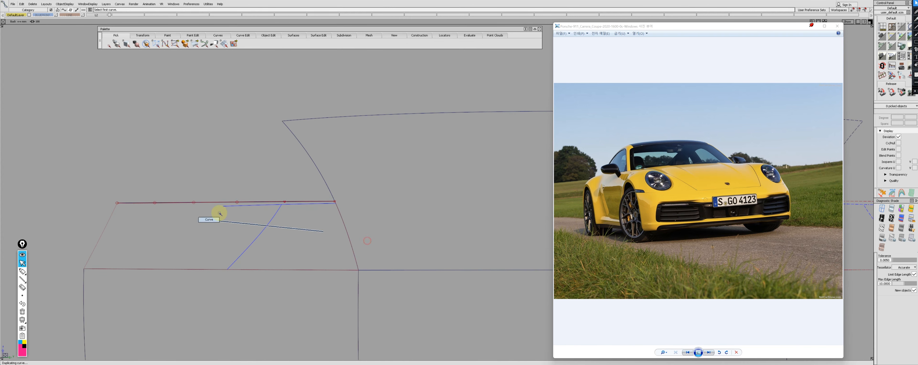
{"action": "left_click", "coordinate": [220, 213]}
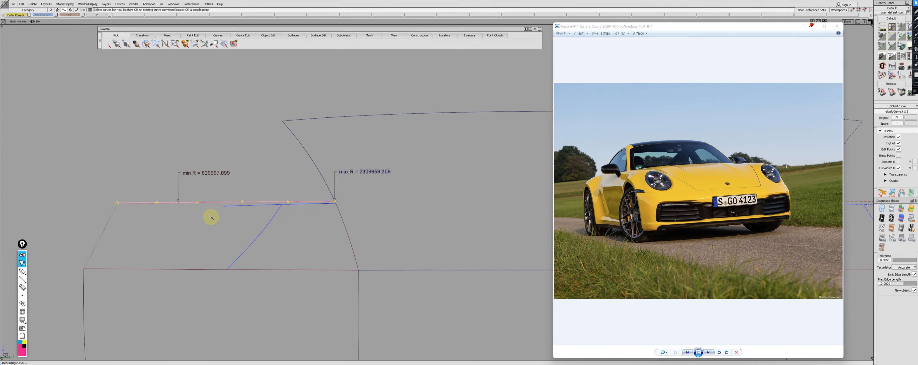
{"action": "key", "text": "s"}
{"action": "key", "text": "c"}
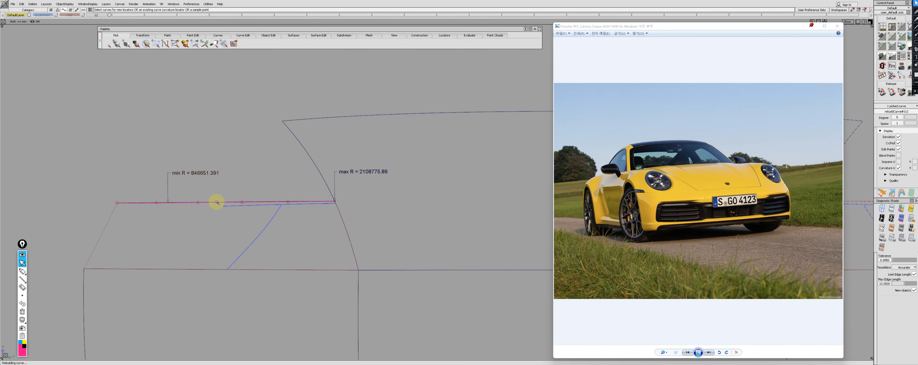
- Align the small surface's upper edge to the rebuilt curve with G0 continuity and smooth the surface with its edges fixed
{"action": "key", "text": "F6"}
{"action": "key", "text": "F5"}
{"action": "right_click_drag", "start_coordinate": [311, 196], "coordinate": [235, 180], "text": "ctrl+shift"}
{"action": "middle_click_drag", "start_coordinate": [235, 180], "coordinate": [185, 205], "text": "alt+shift"}
{"action": "right_click_drag", "start_coordinate": [186, 206], "coordinate": [204, 206], "text": "alt+shift"}
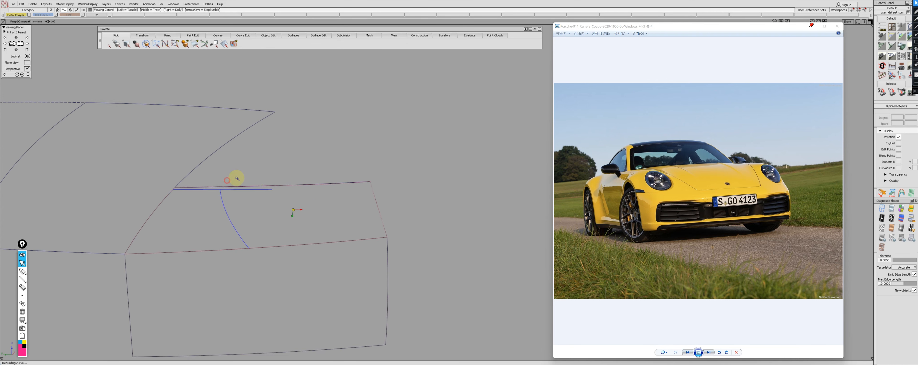
{"action": "left_click", "coordinate": [273, 184]}
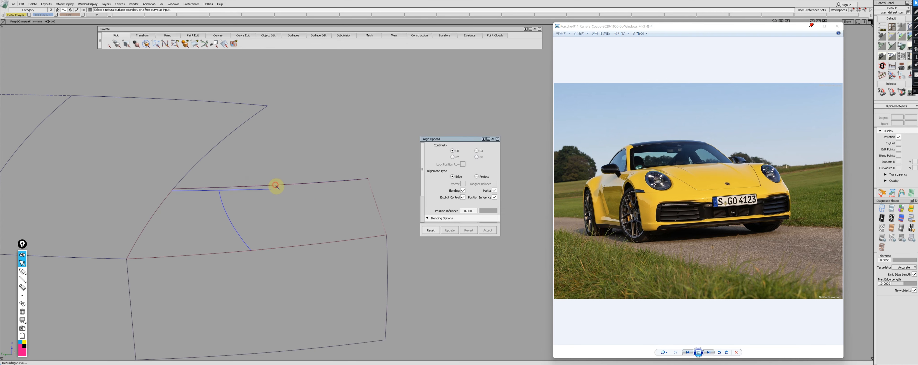
{"action": "left_click_drag", "start_coordinate": [365, 183], "coordinate": [342, 202], "text": "ctrl+shift"}
{"action": "left_click", "coordinate": [341, 202]}
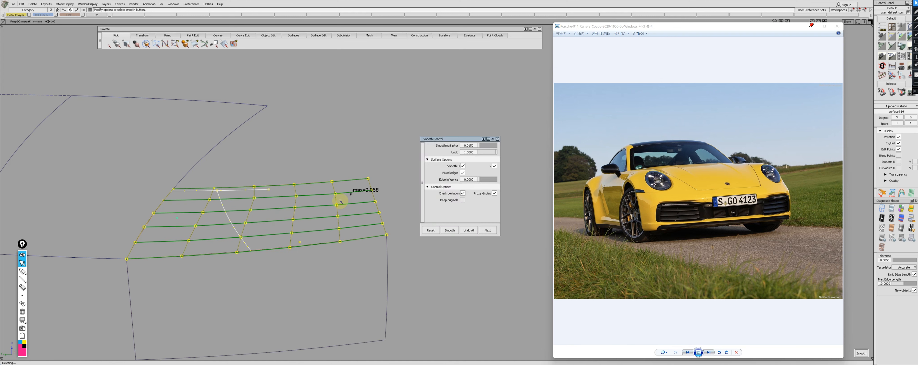
- Align the small surface's side edge to the adjoining surface with Position continuity, using Align by project and modifying the first surface
{"action": "left_click_drag", "start_coordinate": [308, 164], "coordinate": [213, 209], "text": "alt+shift"}
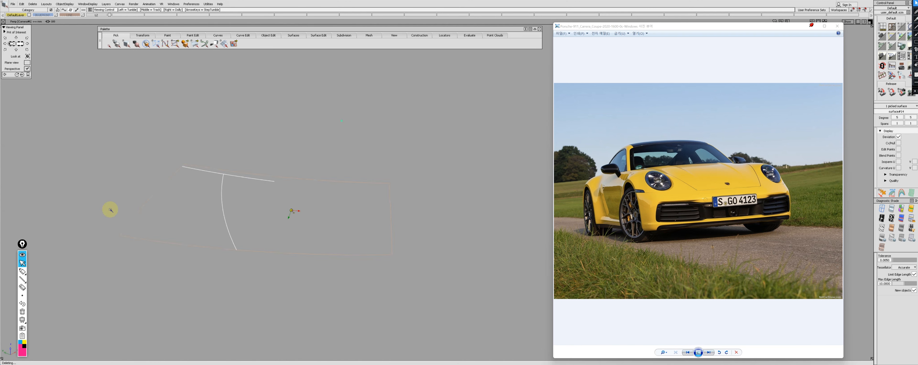
{"action": "left_click_drag", "start_coordinate": [110, 210], "coordinate": [219, 206], "text": "alt+shift"}
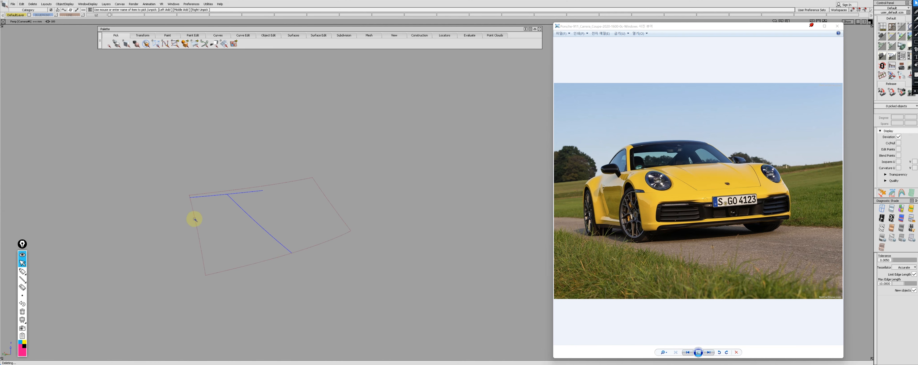
{"action": "left_click", "coordinate": [197, 232]}
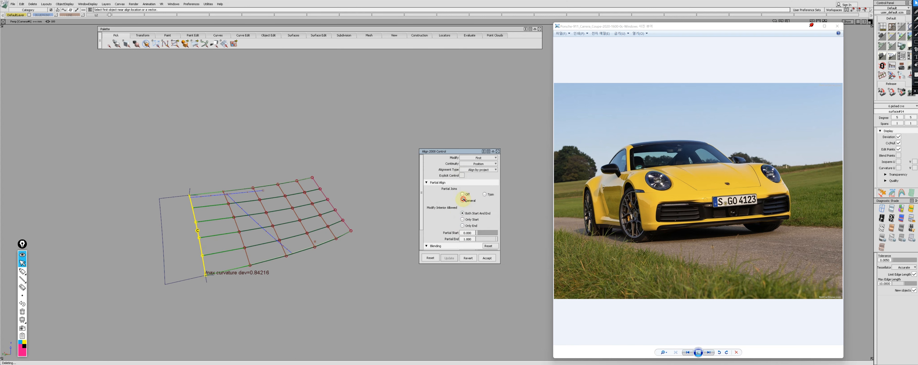
- Check the minimum and maximum radius of the small surface's opposite side edge, then duplicate that edge as a curve and rebuild it
{"action": "left_click", "coordinate": [915, 132]}
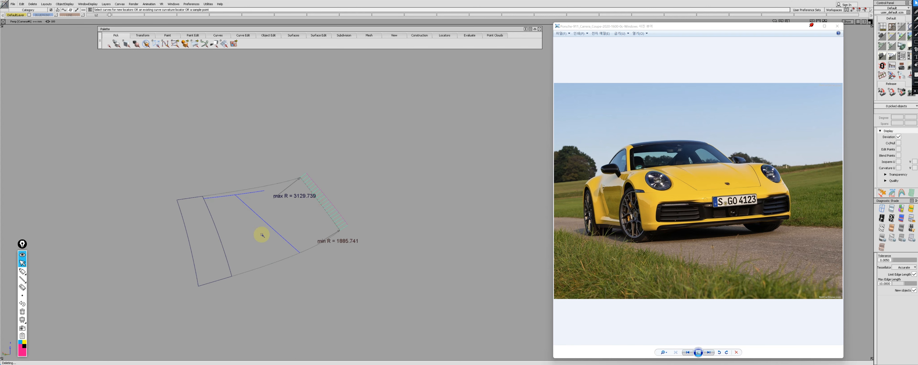
{"action": "left_click", "coordinate": [223, 244], "text": "alt+shift"}
{"action": "left_click", "coordinate": [229, 246]}
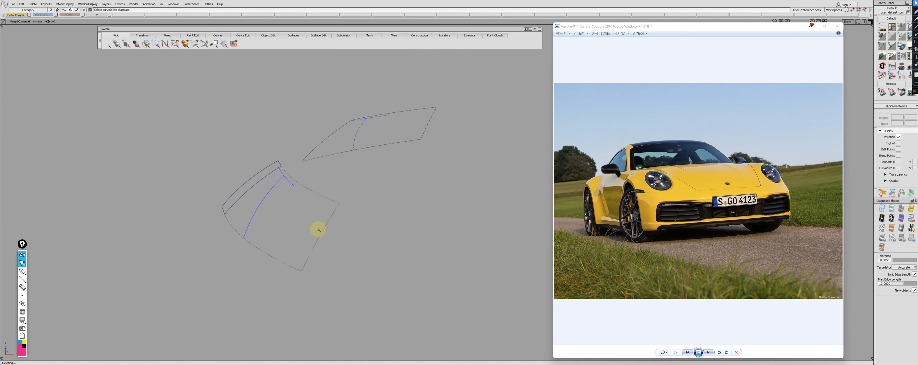
{"action": "left_click", "coordinate": [317, 238]}
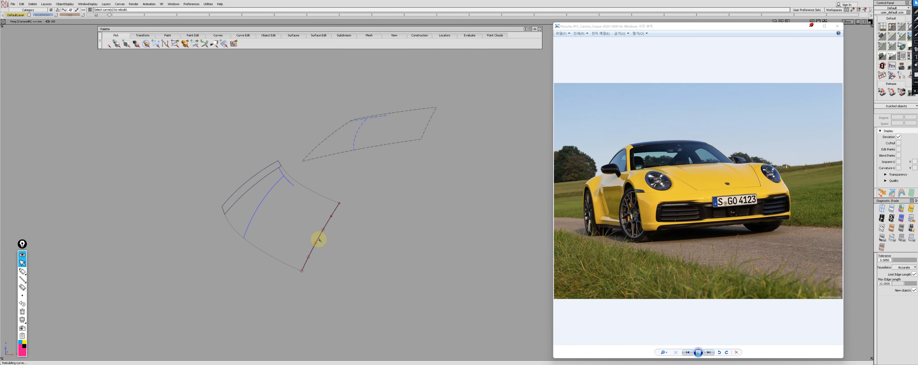
{"action": "key", "text": "Delete"}
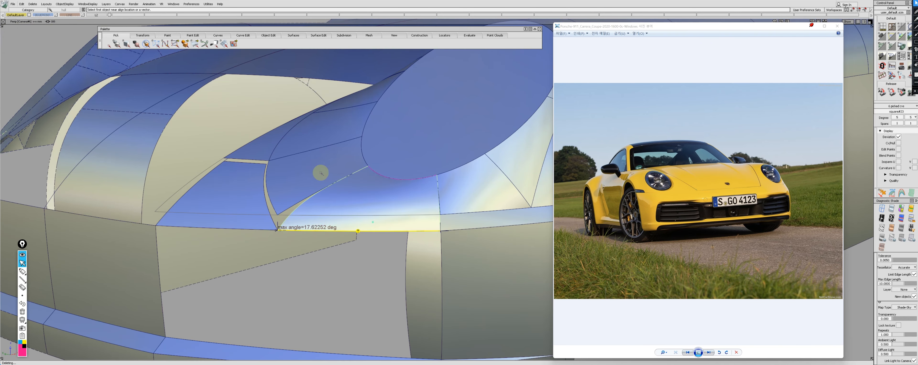
- Align the neighbouring surfaces along the bumper's upper edge below the headlight with Tangent continuity, modifying both, and inspect the shaded joint
{"action": "left_click", "coordinate": [478, 215]}
{"action": "left_click", "coordinate": [462, 175]}
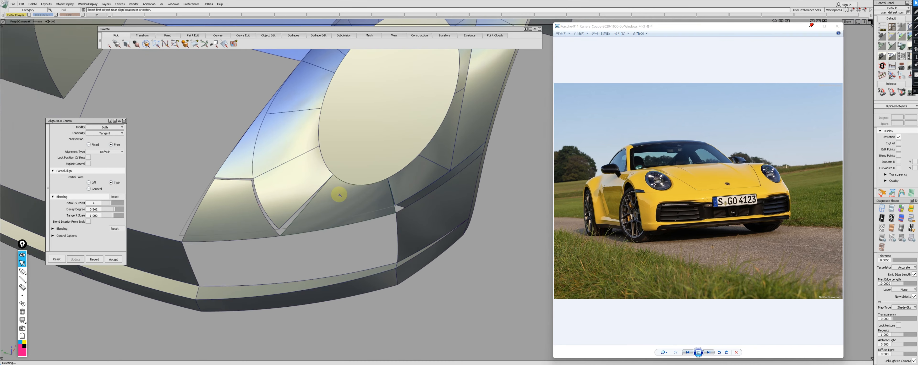
{"action": "left_click_drag", "start_coordinate": [339, 194], "coordinate": [239, 200], "text": "alt+shift"}
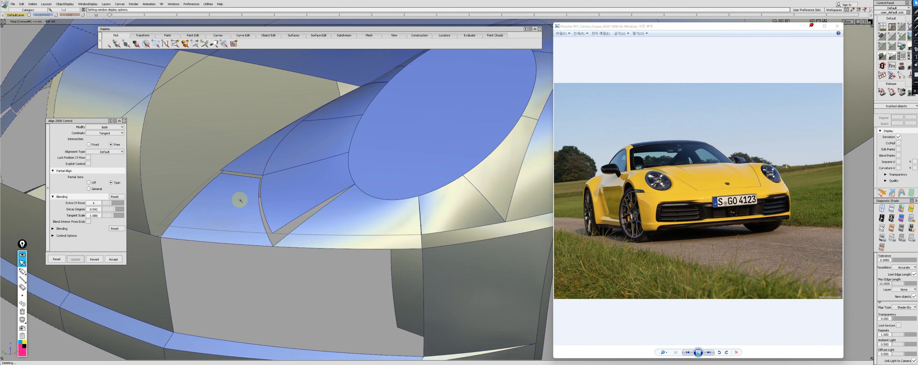
{"action": "left_click_drag", "start_coordinate": [347, 238], "coordinate": [380, 172], "text": "alt+shift"}
{"action": "left_click_drag", "start_coordinate": [379, 172], "coordinate": [359, 214], "text": "alt+shift"}
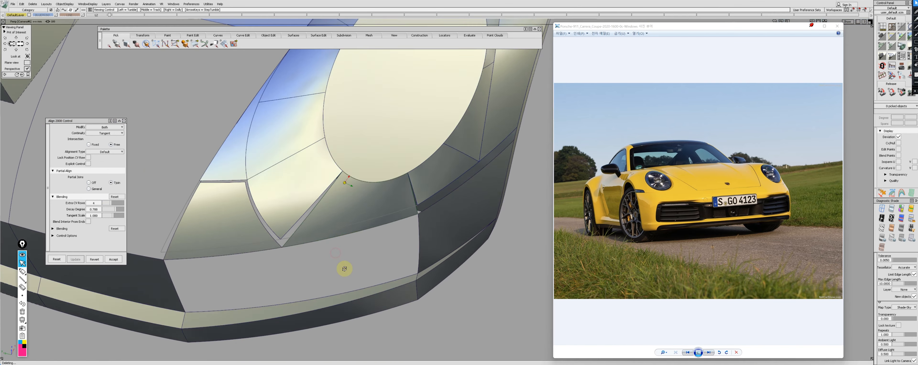
{"action": "left_click_drag", "start_coordinate": [344, 266], "coordinate": [339, 193], "text": "alt+shift"}
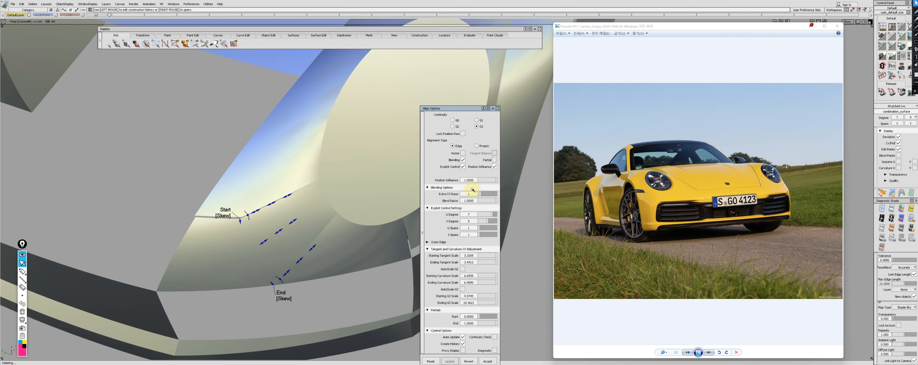
- Set the lower blend surface's alignment beside the headlight to G2 with 2 extra CV rows and adjust its blend factor
{"action": "left_click", "coordinate": [453, 126]}
{"action": "key", "text": "alt+m"}
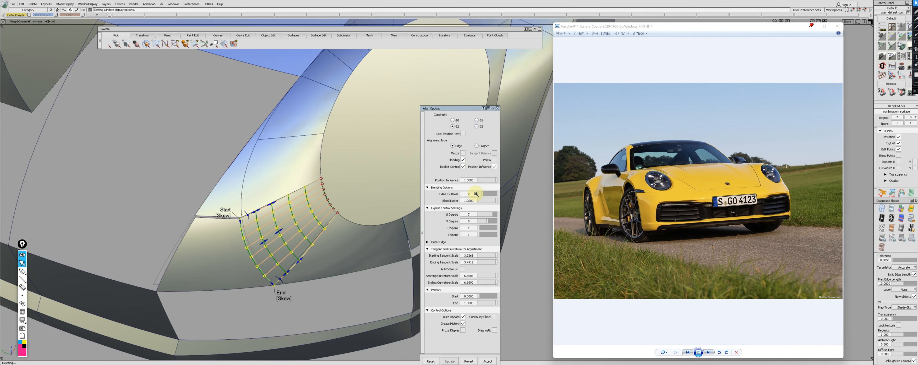
{"action": "right_click_drag", "start_coordinate": [340, 217], "coordinate": [338, 238], "text": "alt+shift"}
{"action": "key", "text": "alt+m"}
{"action": "left_click", "coordinate": [474, 201]}
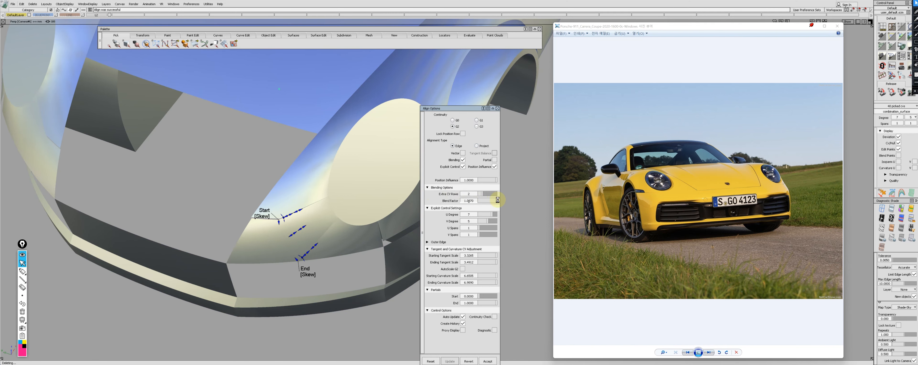
{"action": "left_click_drag", "start_coordinate": [509, 199], "coordinate": [513, 200]}
{"action": "right_click_drag", "start_coordinate": [343, 221], "coordinate": [449, 198], "text": "alt+shift"}
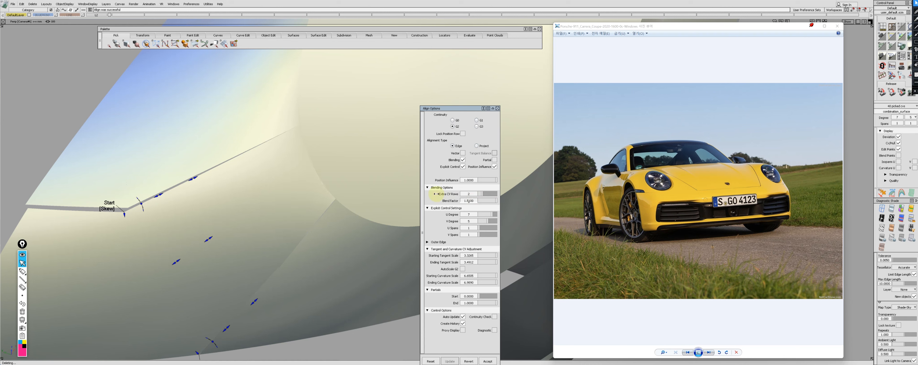
{"action": "right_click_drag", "start_coordinate": [419, 191], "coordinate": [303, 199], "text": "alt+shift"}
{"action": "left_click_drag", "start_coordinate": [397, 197], "coordinate": [251, 228], "text": "alt+shift"}
{"action": "key", "text": "Escape"}
- Align the blend surface's edge below the headlight to its neighbour again and adjust the extra CV rows
{"action": "key", "text": "alt+h"}
{"action": "right_click", "coordinate": [273, 239]}
{"action": "key", "text": "ctrl+u"}
{"action": "left_click", "coordinate": [269, 224]}
{"action": "key", "text": "ctrl+a"}
{"action": "left_click", "coordinate": [278, 241]}
{"action": "left_click", "coordinate": [314, 232]}
{"action": "left_click_drag", "start_coordinate": [482, 194], "coordinate": [478, 193]}
{"action": "left_click_drag", "start_coordinate": [314, 193], "coordinate": [335, 178], "text": "alt+shift"}
{"action": "left_click", "coordinate": [463, 152]}
{"action": "mouse_move", "coordinate": [265, 250]}
{"action": "left_mouse_down", "text": "alt+shift"}
{"action": "mouse_move", "coordinate": [298, 246]}
{"action": "mouse_move", "coordinate": [249, 236]}
{"action": "mouse_move", "coordinate": [261, 250]}
{"action": "left_mouse_up", "text": "alt+shift"}
- Align the outer edge of the upper blend surface on the headlight's inner side to the adjoining surface with G2 continuity
{"action": "key", "text": "ctrl+t"}
{"action": "key", "text": "alt+shift+h"}
{"action": "key", "text": "ctrl+a"}
{"action": "left_click", "coordinate": [260, 250]}
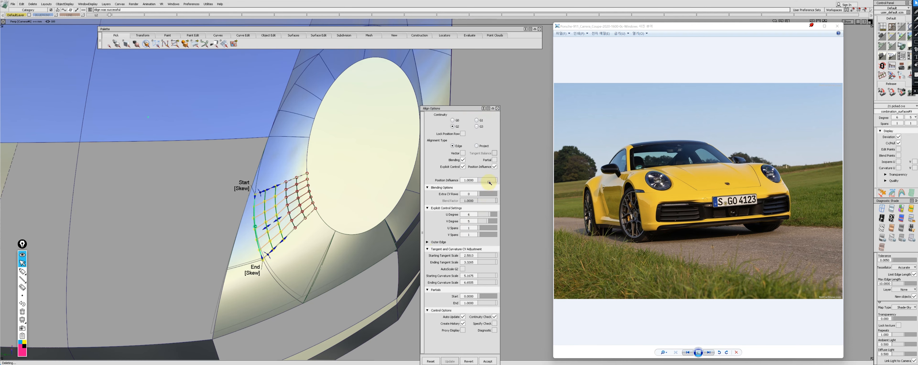
- Inspect the shaded front end and realign the upper blend surface with G2, position influence 0, 2 extra CV rows and a higher blend factor
{"action": "key", "text": "Escape"}
{"action": "left_click_drag", "start_coordinate": [351, 228], "coordinate": [297, 183], "text": "alt+shift"}
{"action": "key", "text": "alt+shift+h"}
{"action": "right_click_drag", "start_coordinate": [298, 184], "coordinate": [294, 247], "text": "alt+shift"}
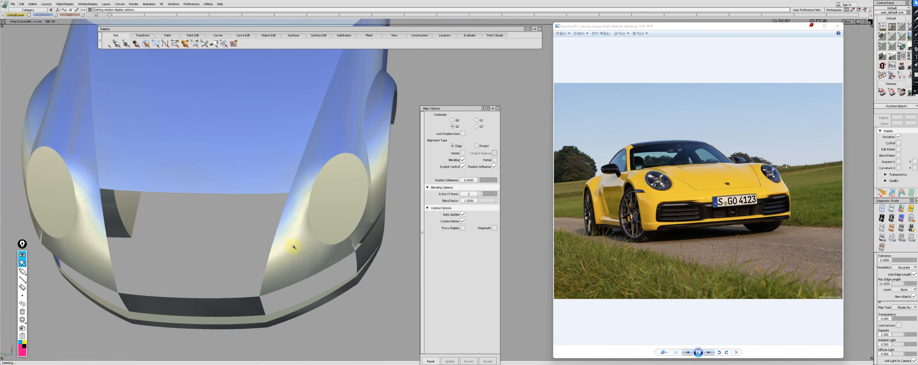
{"action": "right_click_drag", "start_coordinate": [294, 247], "coordinate": [299, 215], "text": "alt+shift"}
{"action": "key", "text": "alt+shift+h"}
{"action": "left_click", "coordinate": [281, 226]}
{"action": "left_click_drag", "start_coordinate": [281, 226], "coordinate": [293, 216], "text": "alt+shift"}
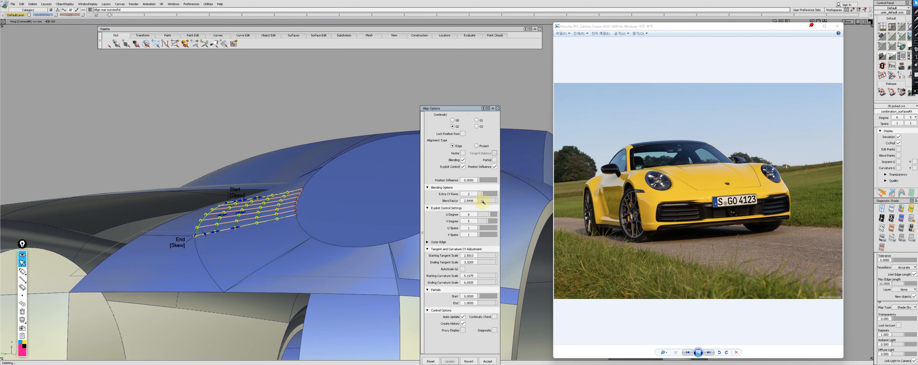
- Finish the surface alignment, deselect everything and examine the car's front end from above
{"action": "key", "text": "Escape"}
{"action": "left_click_drag", "start_coordinate": [271, 228], "coordinate": [197, 274], "text": "alt+shift"}
{"action": "right_click_drag", "start_coordinate": [197, 275], "coordinate": [144, 260], "text": "alt+shift"}
{"action": "left_click_drag", "start_coordinate": [164, 245], "coordinate": [172, 266], "text": "ctrl+shift"}
{"action": "mouse_move", "coordinate": [259, 252]}
{"action": "left_mouse_down", "text": "alt+shift"}
{"action": "mouse_move", "coordinate": [268, 261]}
{"action": "mouse_move", "coordinate": [252, 243]}
{"action": "mouse_move", "coordinate": [295, 275]}
{"action": "left_mouse_up", "text": "alt+shift"}
{"action": "right_click_drag", "start_coordinate": [295, 275], "coordinate": [320, 317], "text": "alt+shift"}
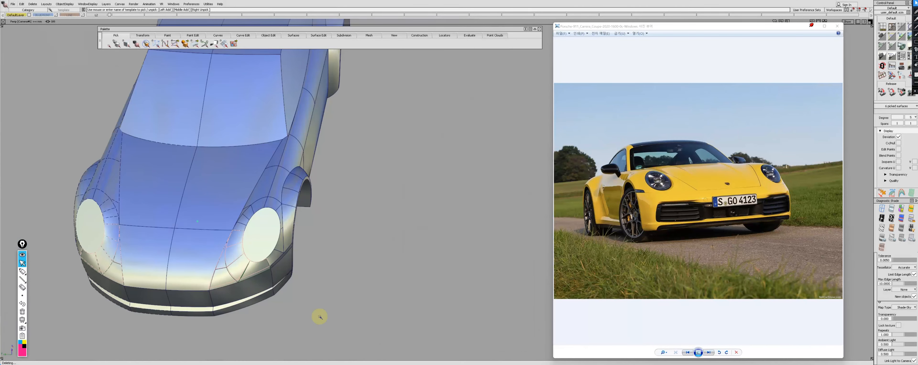
{"action": "left_click", "coordinate": [320, 317]}
{"action": "right_click_drag", "start_coordinate": [246, 295], "coordinate": [267, 303], "text": "alt+shift"}
{"action": "left_click_drag", "start_coordinate": [267, 304], "coordinate": [288, 261], "text": "alt+shift"}
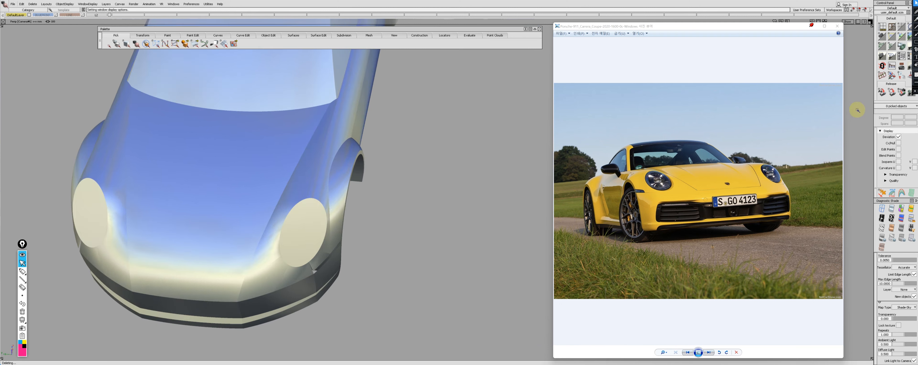
- Compare the two block model stages by switching the working stage and back, and minimize the reference photo
{"action": "left_click", "coordinate": [455, 178]}
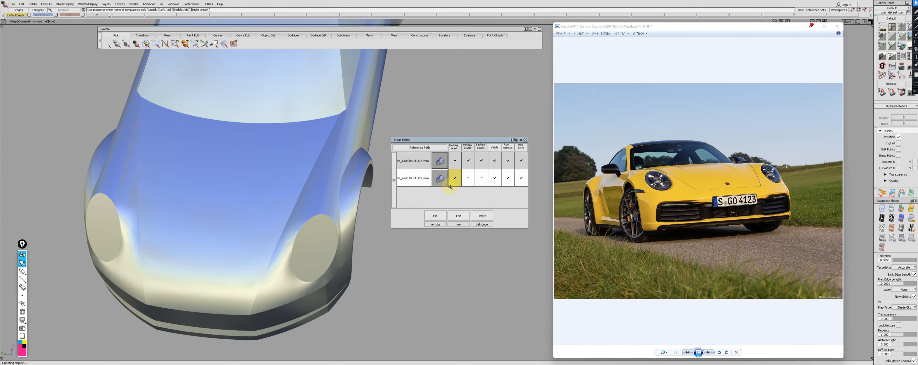
{"action": "left_click_drag", "start_coordinate": [294, 277], "coordinate": [242, 297], "text": "alt+shift"}
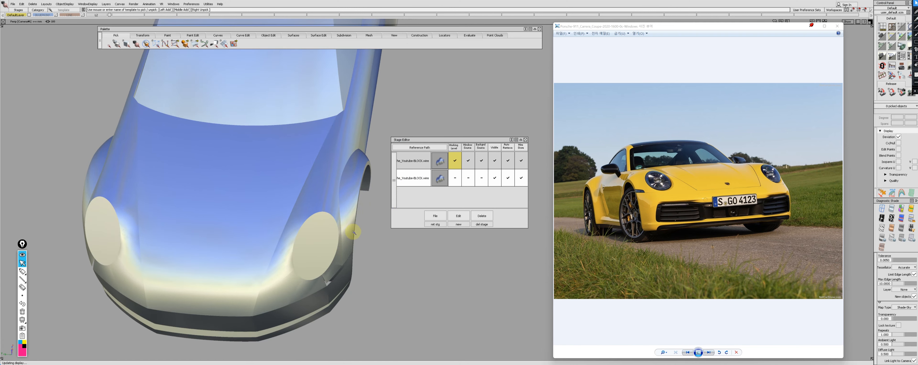
{"action": "left_click", "coordinate": [526, 140]}
{"action": "left_click", "coordinate": [812, 26]}
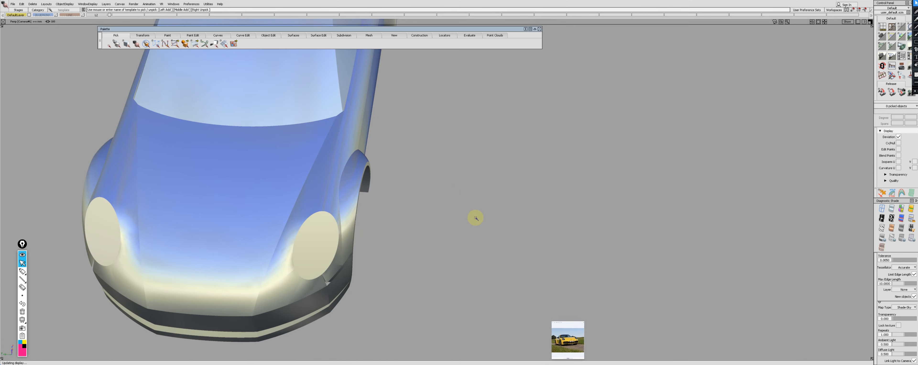
- Align the front edge of the center hood surface to the bumper's upper edge
{"action": "left_click_drag", "start_coordinate": [475, 215], "coordinate": [278, 298], "text": "alt+shift"}
{"action": "left_click_drag", "start_coordinate": [278, 224], "coordinate": [255, 212], "text": "alt+shift"}
{"action": "right_click_drag", "start_coordinate": [255, 212], "coordinate": [275, 204], "text": "alt+shift"}
{"action": "left_click", "coordinate": [182, 210]}
{"action": "left_click", "coordinate": [132, 218]}
{"action": "left_click_drag", "start_coordinate": [134, 219], "coordinate": [144, 218], "text": "alt+shift"}
{"action": "right_click_drag", "start_coordinate": [144, 218], "coordinate": [154, 242], "text": "ctrl+shift"}
{"action": "middle_click_drag", "start_coordinate": [145, 256], "coordinate": [179, 248], "text": "ctrl+shift"}
{"action": "middle_click_drag", "start_coordinate": [146, 218], "coordinate": [146, 232], "text": "ctrl+shift"}
{"action": "left_click", "coordinate": [145, 232]}
{"action": "right_click_drag", "start_coordinate": [215, 242], "coordinate": [221, 243], "text": "ctrl+shift"}
{"action": "left_click_drag", "start_coordinate": [221, 244], "coordinate": [227, 245], "text": "alt+shift"}
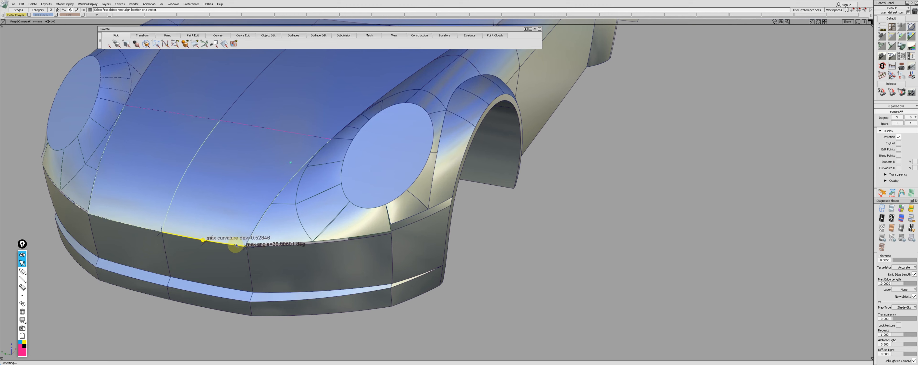
{"action": "left_click", "coordinate": [235, 245]}
- Align the corner surface below the headlight to the bumper's upper edge with Position continuity and Align by project
{"action": "left_click_drag", "start_coordinate": [184, 227], "coordinate": [142, 210], "text": "alt+shift"}
{"action": "left_click", "coordinate": [111, 163]}
{"action": "left_click", "coordinate": [90, 163]}
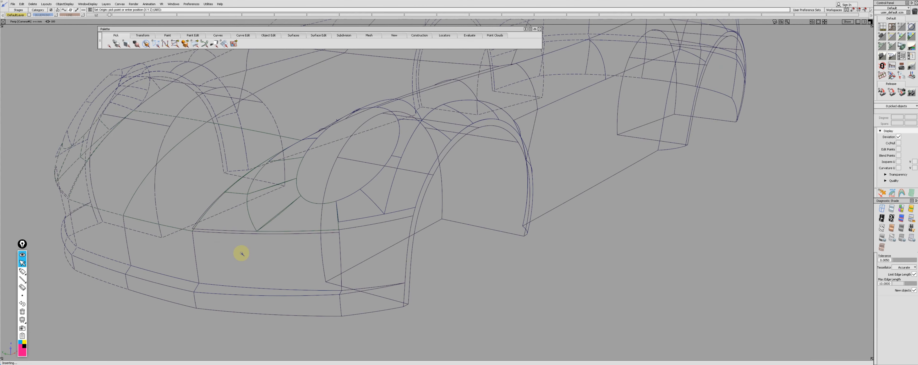
{"action": "key", "text": "5"}
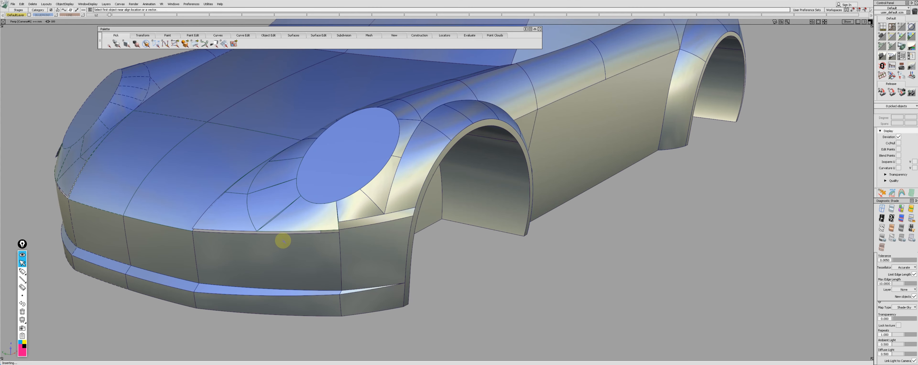
{"action": "left_click", "coordinate": [290, 234]}
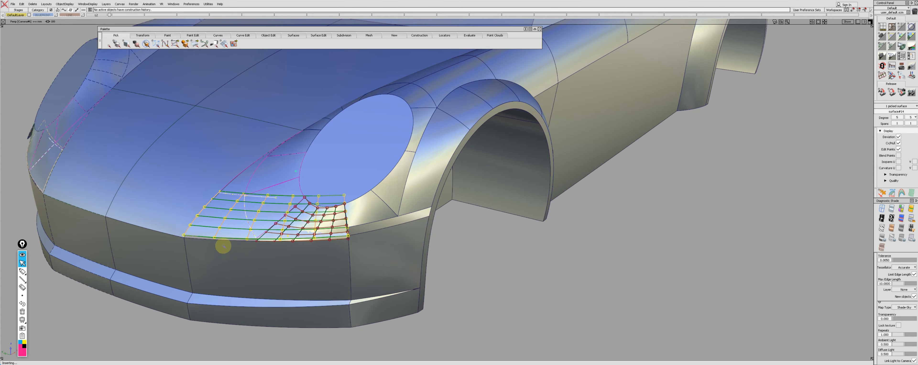
{"action": "key", "text": "a"}
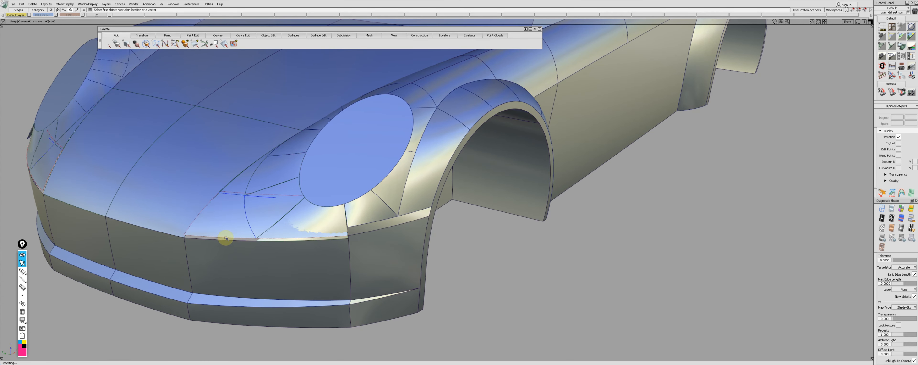
{"action": "left_click", "coordinate": [226, 240]}
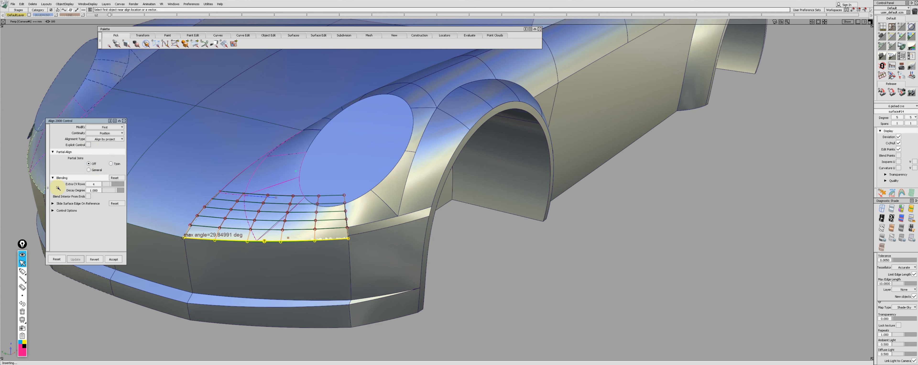
{"action": "left_click_drag", "start_coordinate": [248, 248], "coordinate": [360, 229], "text": "alt+shift"}
- Isolate the hood and front corner surface and align the corner surface's side edge to the hood's edge
{"action": "left_click", "coordinate": [219, 226]}
{"action": "left_click", "coordinate": [238, 238]}
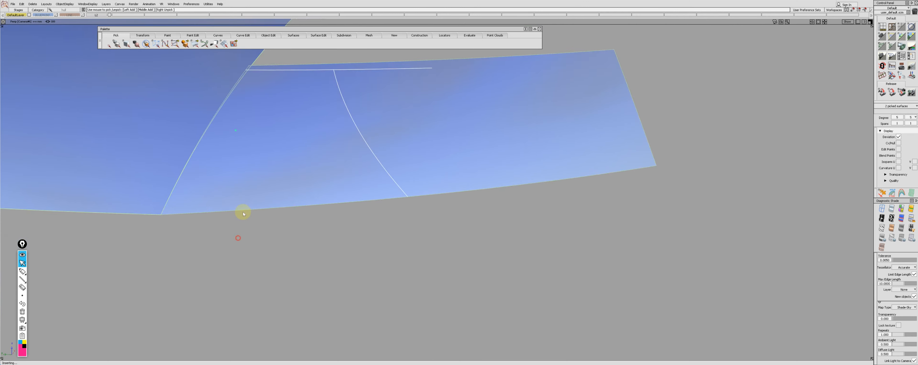
{"action": "middle_click_drag", "start_coordinate": [244, 214], "coordinate": [253, 243], "text": "alt+shift"}
{"action": "key", "text": "a"}
{"action": "left_click", "coordinate": [213, 166]}
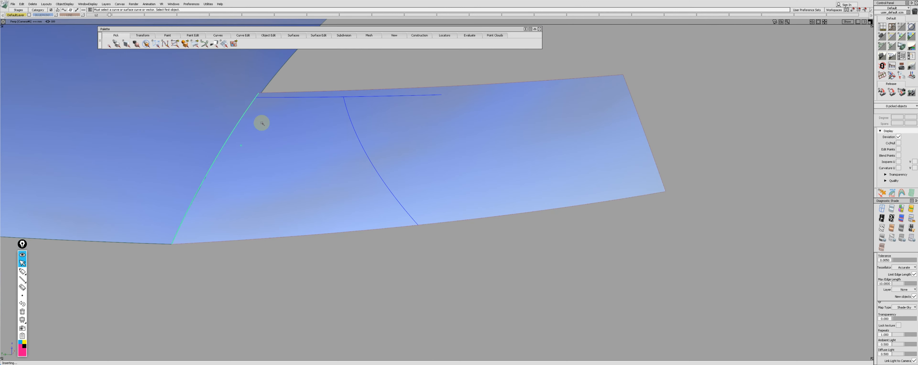
{"action": "left_click", "coordinate": [264, 91]}
{"action": "left_click_drag", "start_coordinate": [101, 230], "coordinate": [50, 229]}
{"action": "type", "text": "4"}
{"action": "key", "text": "Return"}
- Show the whole car body in perspective and bring the reference photo window back beside it
{"action": "left_click_drag", "start_coordinate": [302, 280], "coordinate": [356, 277], "text": "ctrl+shift"}
{"action": "right_click_drag", "start_coordinate": [357, 276], "coordinate": [324, 244], "text": "alt+shift"}
{"action": "right_click_drag", "start_coordinate": [301, 268], "coordinate": [187, 265], "text": "alt+shift"}
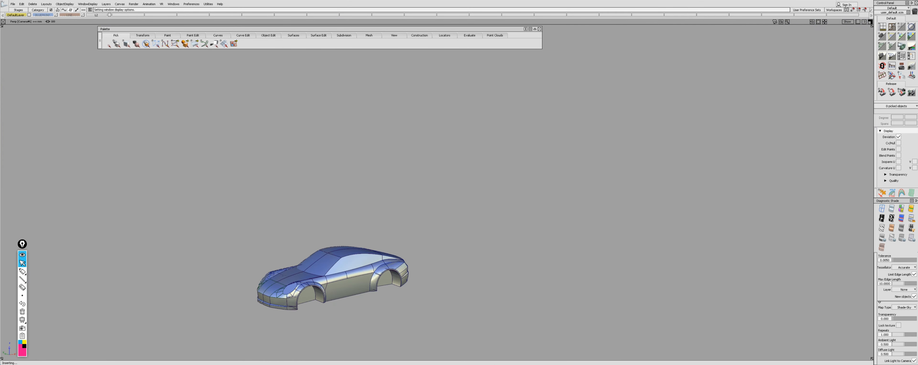
{"action": "key", "text": "alt+Tab"}
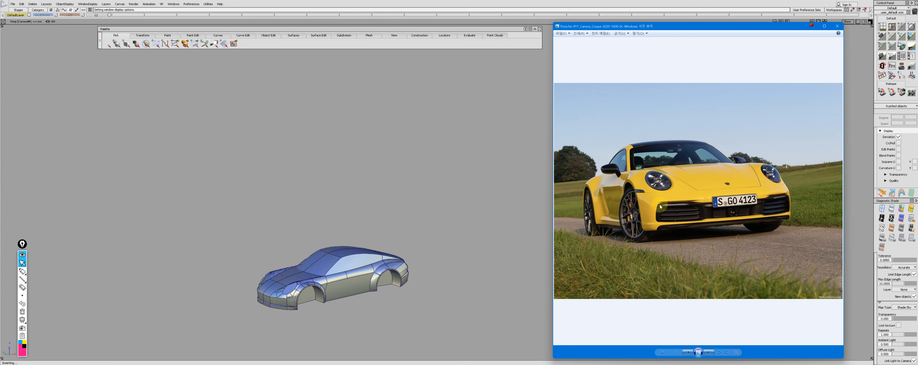
- Mark the front bumper corner on the reference photo and the model with the annotation pen, and clear the marks
{"action": "left_click", "coordinate": [22, 271]}
{"action": "right_click", "coordinate": [641, 204]}
{"action": "left_click", "coordinate": [21, 271]}
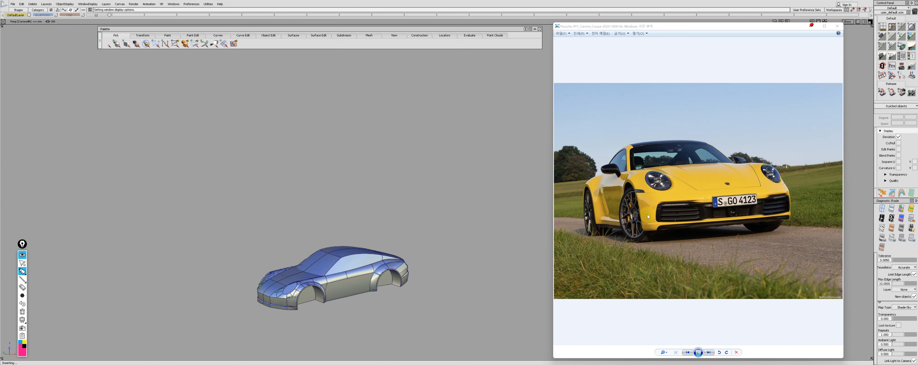
{"action": "right_click", "coordinate": [646, 202]}
{"action": "left_click_drag", "start_coordinate": [36, 283], "coordinate": [28, 281]}
{"action": "left_click", "coordinate": [22, 271]}
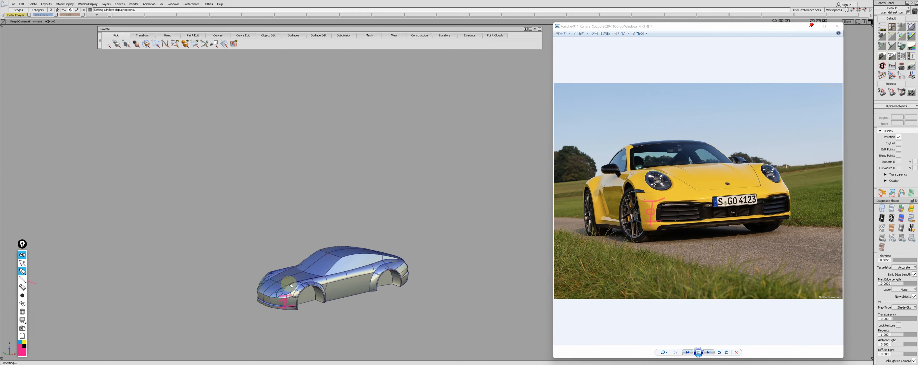
{"action": "left_click", "coordinate": [22, 312]}
{"action": "left_click", "coordinate": [22, 263]}
- Show the blueprint layer, compare the bumper profile with it in the orthographic views, and hide the layer again
{"action": "key", "text": "F6"}
{"action": "left_click", "coordinate": [56, 17]}
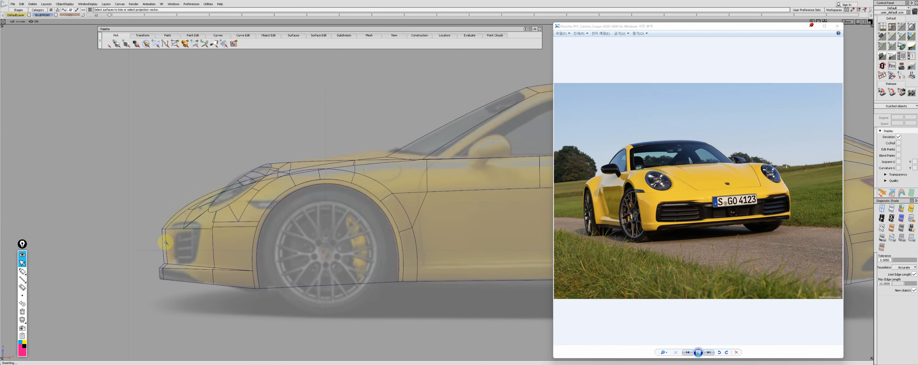
{"action": "key", "text": "F7"}
{"action": "right_click_drag", "start_coordinate": [129, 219], "coordinate": [180, 224], "text": "alt+shift"}
{"action": "key", "text": "F8"}
{"action": "left_click", "coordinate": [56, 15]}
- Pick the surface between the hood and the headlight's inner side and examine its control points and surroundings
{"action": "left_click_drag", "start_coordinate": [196, 197], "coordinate": [207, 250], "text": "alt+shift"}
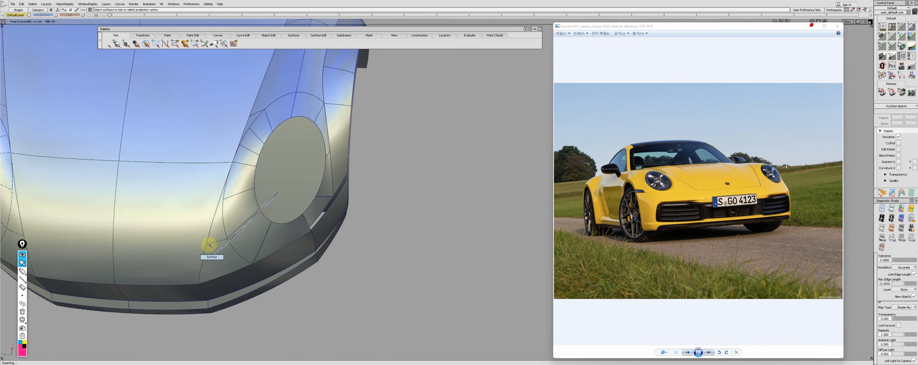
{"action": "left_click", "coordinate": [208, 270]}
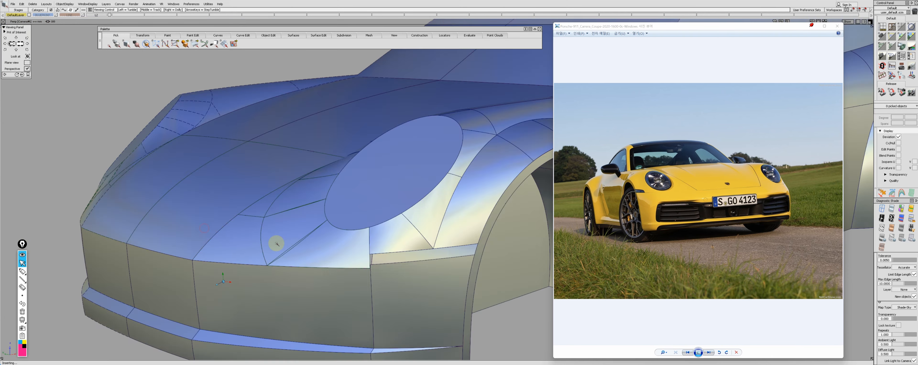
{"action": "left_click_drag", "start_coordinate": [276, 244], "coordinate": [334, 150], "text": "alt+shift"}
{"action": "left_click_drag", "start_coordinate": [334, 150], "coordinate": [262, 218], "text": "ctrl+shift"}
{"action": "left_click", "coordinate": [259, 218]}
{"action": "middle_click_drag", "start_coordinate": [259, 217], "coordinate": [260, 234], "text": "alt+shift"}
{"action": "left_click_drag", "start_coordinate": [324, 73], "coordinate": [292, 118], "text": "ctrl+shift"}
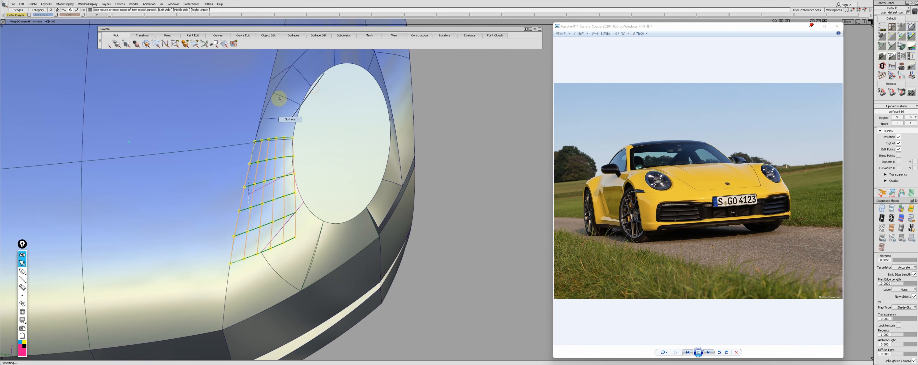
{"action": "left_click_drag", "start_coordinate": [256, 266], "coordinate": [236, 228], "text": "ctrl+shift"}
- Delete the surround surfaces filling the gap between the hood edge and the headlight's inner side
{"action": "left_click_drag", "start_coordinate": [235, 228], "coordinate": [268, 172], "text": "alt+shift"}
{"action": "left_click", "coordinate": [268, 172]}
{"action": "right_click_drag", "start_coordinate": [268, 172], "coordinate": [203, 123], "text": "alt+shift"}
{"action": "left_click_drag", "start_coordinate": [203, 122], "coordinate": [219, 197], "text": "alt+shift"}
{"action": "left_click", "coordinate": [187, 148]}
{"action": "left_click", "coordinate": [215, 245]}
{"action": "key", "text": "Delete"}
{"action": "left_click", "coordinate": [193, 172]}
{"action": "key", "text": "Delete"}
- Delete the surround patches below the headlight and pick the remaining surface above it
{"action": "left_click_drag", "start_coordinate": [194, 172], "coordinate": [272, 239], "text": "alt+shift"}
{"action": "left_click", "coordinate": [345, 248]}
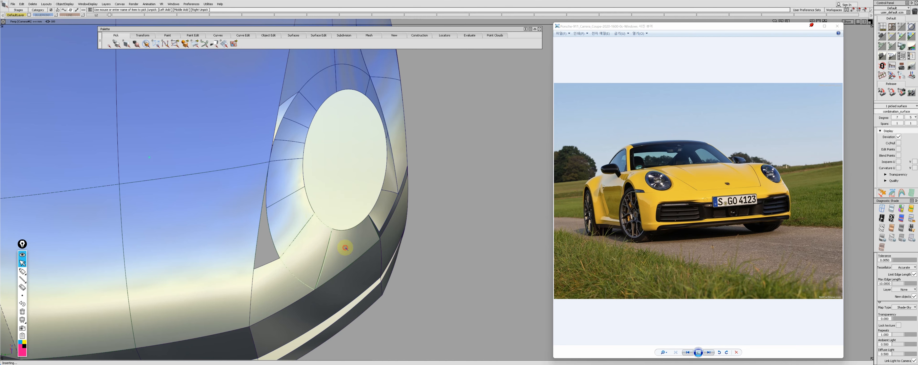
{"action": "left_click_drag", "start_coordinate": [298, 134], "coordinate": [299, 107]}
{"action": "key", "text": "Delete"}
{"action": "left_click_drag", "start_coordinate": [361, 234], "coordinate": [277, 223], "text": "alt+shift"}
{"action": "left_click", "coordinate": [271, 83]}
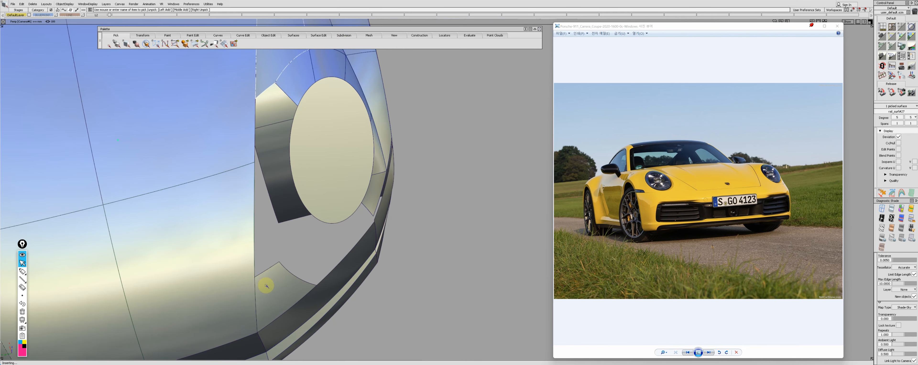
- Isolate the hood with the two remaining patches above and below the gap beside the headlight
{"action": "left_click_drag", "start_coordinate": [264, 285], "coordinate": [238, 153]}
{"action": "key", "text": "shift+z"}
{"action": "middle_click_drag", "start_coordinate": [238, 153], "coordinate": [275, 228], "text": "ctrl+shift"}
{"action": "left_click_drag", "start_coordinate": [275, 228], "coordinate": [295, 168], "text": "alt+shift"}
- Draw a degree 5 curve between the two patch corners and align its lower end to the lower patch with G2 continuity
{"action": "left_click", "coordinate": [285, 81], "text": "ctrl+alt"}
{"action": "left_click_drag", "start_coordinate": [282, 260], "coordinate": [295, 233], "text": "alt+shift"}
{"action": "left_click", "coordinate": [308, 246]}
{"action": "left_click", "coordinate": [309, 264]}
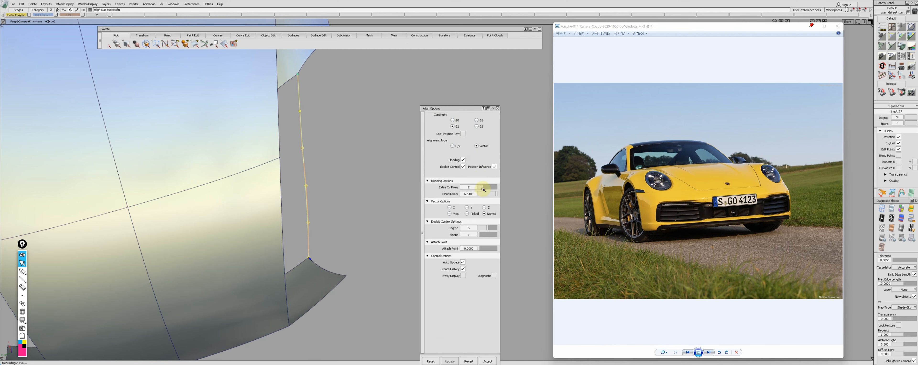
- Try a G2 alignment of the curve's upper end to the upper patch along the view vector, and undo it
{"action": "left_click", "coordinate": [299, 86]}
{"action": "left_click", "coordinate": [296, 71]}
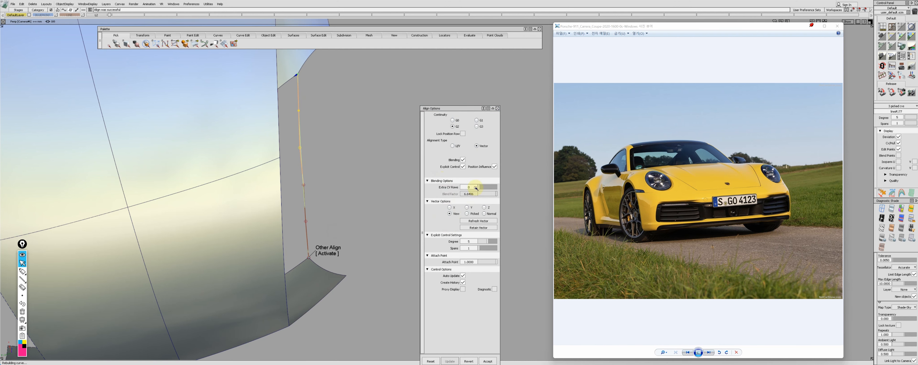
{"action": "left_click", "coordinate": [26, 69], "text": "alt+shift"}
{"action": "key", "text": "ctrl+z"}
{"action": "key", "text": "ctrl+z"}
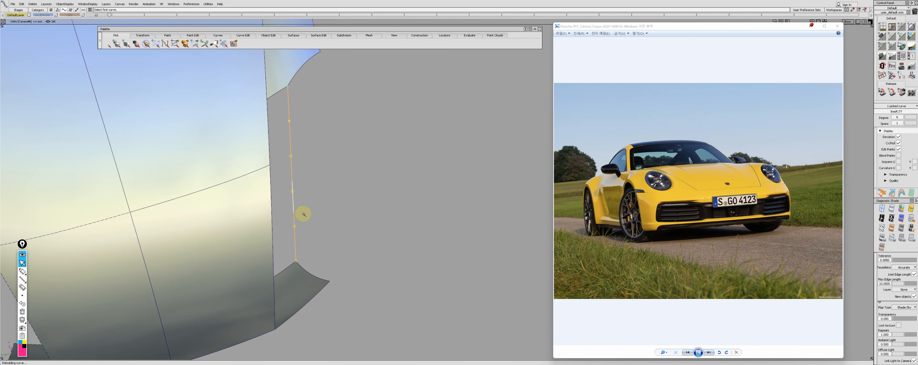
{"action": "left_click", "coordinate": [289, 94]}
{"action": "left_click", "coordinate": [286, 76]}
{"action": "left_click_drag", "start_coordinate": [285, 76], "coordinate": [259, 99], "text": "alt+shift"}
{"action": "key", "text": "ctrl+z"}
- Reshape the connecting curve between the two patches by moving its control points to follow the hood edge
{"action": "left_click", "coordinate": [246, 265]}
{"action": "left_click_drag", "start_coordinate": [369, 184], "coordinate": [249, 181], "text": "alt+shift"}
{"action": "left_click_drag", "start_coordinate": [285, 189], "coordinate": [316, 197], "text": "ctrl+shift"}
{"action": "left_click", "coordinate": [316, 196]}
{"action": "middle_click_drag", "start_coordinate": [329, 214], "coordinate": [347, 196], "text": "ctrl+shift"}
{"action": "left_click_drag", "start_coordinate": [368, 197], "coordinate": [361, 206]}
{"action": "left_click_drag", "start_coordinate": [361, 206], "coordinate": [272, 245], "text": "ctrl+shift"}
{"action": "mouse_move", "coordinate": [232, 281]}
{"action": "left_mouse_down", "text": "ctrl+shift"}
{"action": "mouse_move", "coordinate": [255, 281]}
{"action": "mouse_move", "coordinate": [240, 279]}
{"action": "left_mouse_up", "text": "ctrl+shift"}
{"action": "left_click_drag", "start_coordinate": [420, 275], "coordinate": [287, 228], "text": "alt+shift"}
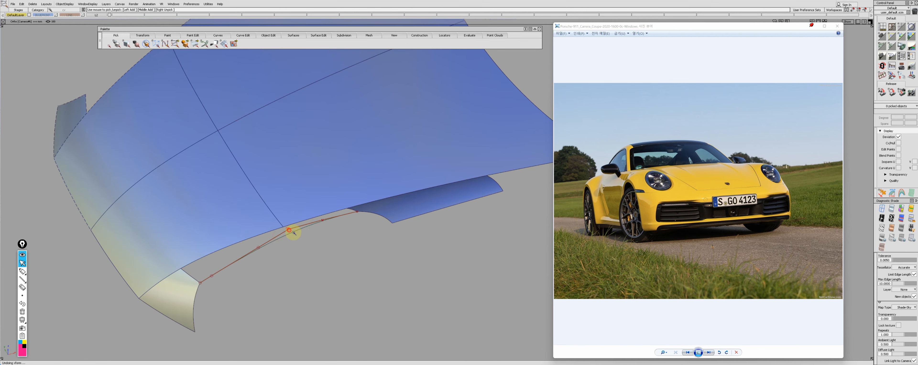
{"action": "middle_click_drag", "start_coordinate": [362, 223], "coordinate": [385, 226], "text": "ctrl+shift"}
{"action": "left_click_drag", "start_coordinate": [385, 226], "coordinate": [286, 269]}
{"action": "left_click", "coordinate": [262, 250]}
{"action": "left_click_drag", "start_coordinate": [231, 279], "coordinate": [262, 269]}
{"action": "left_click", "coordinate": [210, 276]}
- Build a strip surface between the hood edge and the connecting curve, and align its lower edge to the lower patch with G2 edge continuity
{"action": "left_click_drag", "start_coordinate": [271, 267], "coordinate": [324, 238], "text": "alt+shift"}
{"action": "left_click", "coordinate": [336, 215]}
{"action": "left_click_drag", "start_coordinate": [402, 252], "coordinate": [352, 225], "text": "ctrl+shift"}
{"action": "right_click_drag", "start_coordinate": [332, 153], "coordinate": [333, 198], "text": "ctrl+shift"}
{"action": "left_click", "coordinate": [322, 194]}
{"action": "left_click_drag", "start_coordinate": [331, 286], "coordinate": [348, 182], "text": "alt+shift"}
{"action": "middle_click_drag", "start_coordinate": [348, 183], "coordinate": [337, 200], "text": "alt+shift"}
{"action": "left_click", "coordinate": [313, 119]}
{"action": "left_click", "coordinate": [310, 139]}
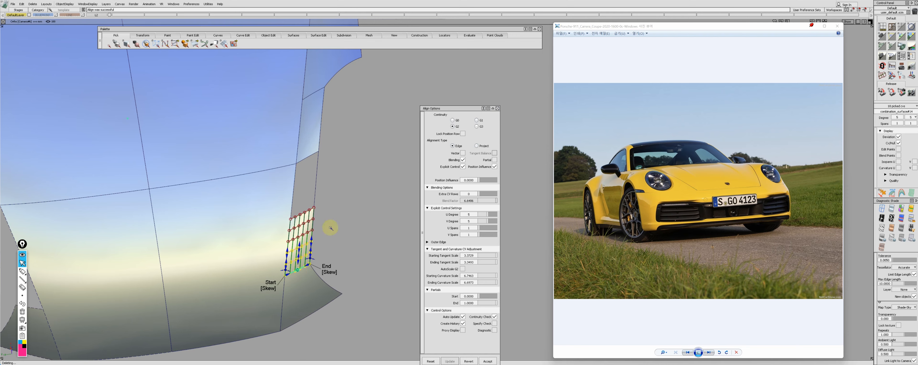
- Align the strip's remaining edges with the adjoining patches and redisplay the headlight surround and bumper surfaces
{"action": "left_click", "coordinate": [306, 213]}
{"action": "mouse_move", "coordinate": [330, 228]}
{"action": "left_mouse_down", "text": "alt+shift"}
{"action": "mouse_move", "coordinate": [307, 213]}
{"action": "mouse_move", "coordinate": [314, 189]}
{"action": "mouse_move", "coordinate": [342, 186]}
{"action": "mouse_move", "coordinate": [317, 252]}
{"action": "mouse_move", "coordinate": [367, 245]}
{"action": "mouse_move", "coordinate": [309, 228]}
{"action": "mouse_move", "coordinate": [323, 216]}
{"action": "left_mouse_up", "text": "alt+shift"}
{"action": "left_click", "coordinate": [309, 213]}
{"action": "left_click", "coordinate": [312, 107]}
{"action": "left_click", "coordinate": [303, 175]}
{"action": "left_click", "coordinate": [303, 177]}
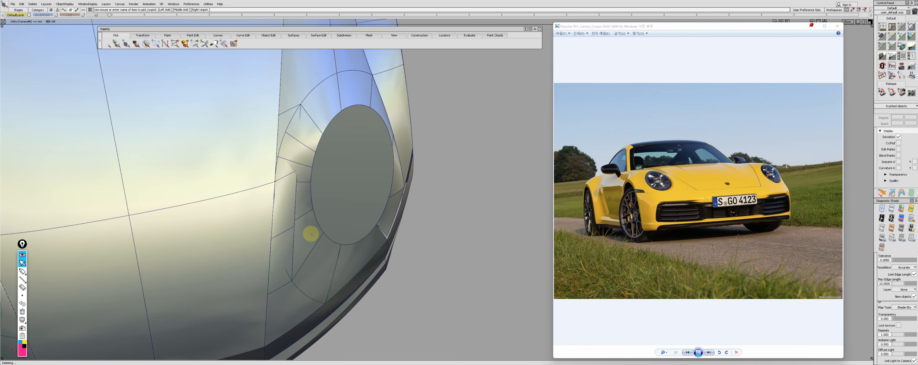
{"action": "mouse_move", "coordinate": [307, 222]}
{"action": "left_mouse_down", "text": "alt+shift"}
{"action": "mouse_move", "coordinate": [291, 267]}
{"action": "mouse_move", "coordinate": [303, 266]}
{"action": "mouse_move", "coordinate": [292, 195]}
{"action": "left_mouse_up", "text": "alt+shift"}
{"action": "right_click_drag", "start_coordinate": [285, 195], "coordinate": [343, 93], "text": "alt+shift"}
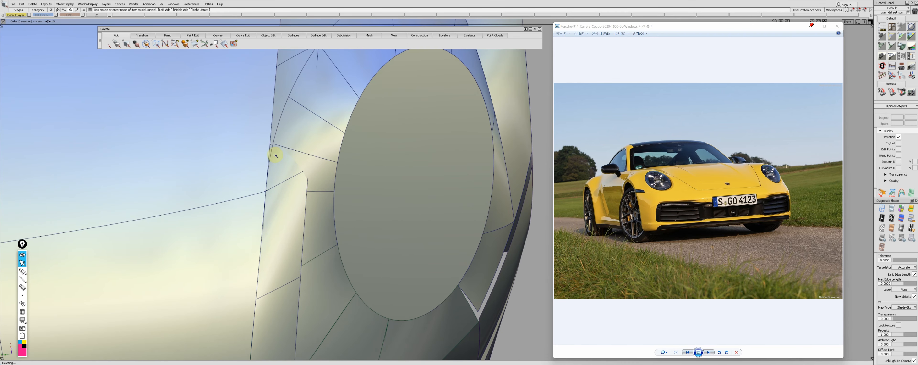
- Delete the overlapping surround pieces between the hood edge and the headlight's upper inner side
{"action": "left_click", "coordinate": [301, 121]}
{"action": "key", "text": "Delete"}
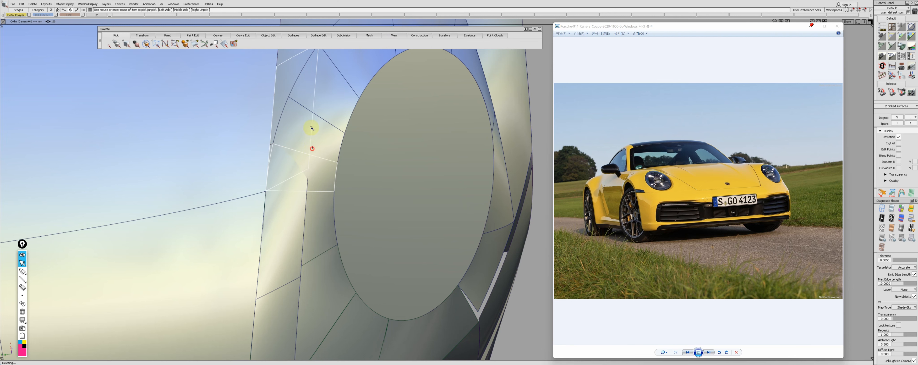
{"action": "left_click", "coordinate": [276, 127]}
{"action": "key", "text": "Delete"}
{"action": "key", "text": "Return"}
- Align the inner edges of the headlight surround patches to the hood-side surface with G2 continuity, Project type, normal vector and U degree 7
{"action": "left_click_drag", "start_coordinate": [317, 131], "coordinate": [306, 115], "text": "alt+shift"}
{"action": "left_click", "coordinate": [291, 88]}
{"action": "left_click", "coordinate": [313, 128]}
{"action": "key", "text": "ctrl+a"}
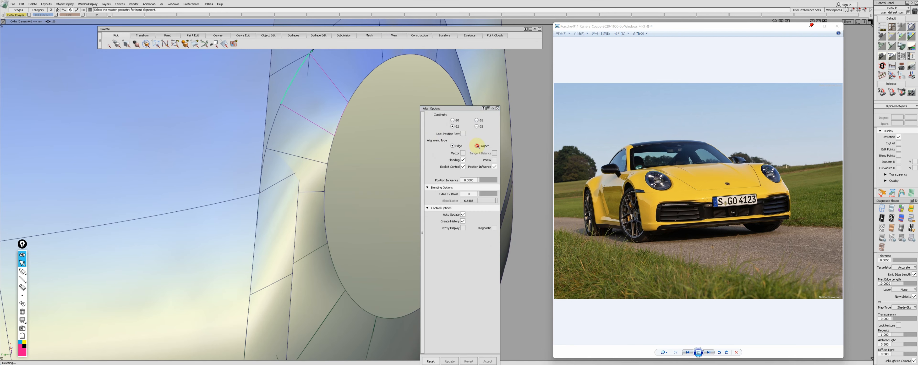
{"action": "left_click", "coordinate": [477, 146]}
{"action": "left_click", "coordinate": [278, 93]}
{"action": "left_click", "coordinate": [278, 111]}
{"action": "left_click", "coordinate": [269, 128]}
{"action": "scroll", "coordinate": [264, 142], "scroll_direction": "up", "scroll_amount": 4}
{"action": "left_click", "coordinate": [265, 159]}
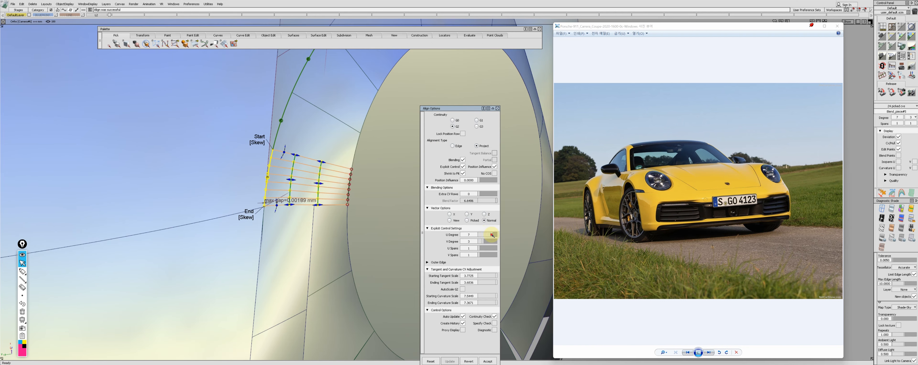
- Isolate the two surround patches beside the headlight's lower inner side together with the adjoining hood-side surface
{"action": "left_click_drag", "start_coordinate": [271, 161], "coordinate": [277, 117], "text": "ctrl+shift"}
{"action": "scroll", "coordinate": [326, 158], "scroll_direction": "down", "scroll_amount": 3}
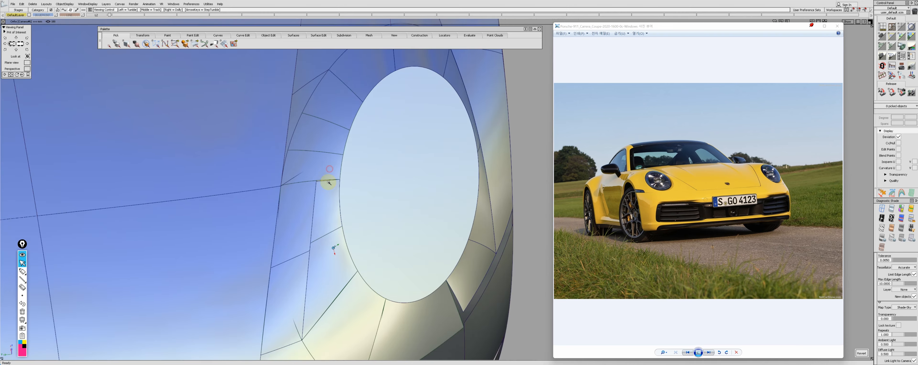
{"action": "left_click_drag", "start_coordinate": [326, 158], "coordinate": [326, 144], "text": "alt+shift"}
{"action": "left_click", "coordinate": [325, 207]}
{"action": "left_click", "coordinate": [323, 267]}
{"action": "left_click", "coordinate": [296, 283]}
{"action": "left_click_drag", "start_coordinate": [295, 283], "coordinate": [281, 254], "text": "ctrl+shift"}
{"action": "left_click", "coordinate": [281, 254]}
{"action": "left_click", "coordinate": [328, 247]}
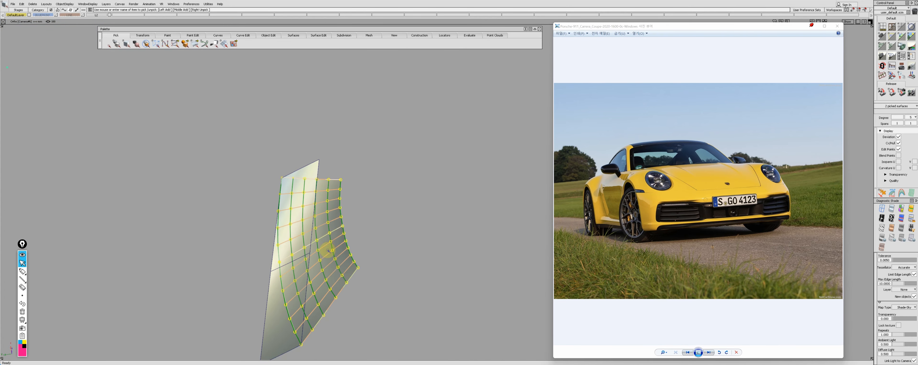
- Detach the isolated surround patch along the line running from the hood-side surface's corner to the headlight edge
{"action": "key", "text": "Delete"}
{"action": "key", "text": "Return"}
{"action": "mouse_move", "coordinate": [336, 274]}
{"action": "left_mouse_down", "text": "ctrl+shift"}
{"action": "mouse_move", "coordinate": [287, 303]}
{"action": "mouse_move", "coordinate": [285, 258]}
{"action": "mouse_move", "coordinate": [275, 258]}
{"action": "left_mouse_up", "text": "ctrl+shift"}
{"action": "left_click", "coordinate": [278, 257]}
{"action": "left_click_drag", "start_coordinate": [338, 244], "coordinate": [357, 242], "text": "alt+shift"}
{"action": "left_click", "coordinate": [314, 256]}
{"action": "key", "text": "Return"}
{"action": "left_click_drag", "start_coordinate": [272, 270], "coordinate": [276, 183], "text": "ctrl+shift"}
{"action": "left_click", "coordinate": [277, 250]}
{"action": "left_click_drag", "start_coordinate": [287, 272], "coordinate": [315, 222], "text": "ctrl+shift"}
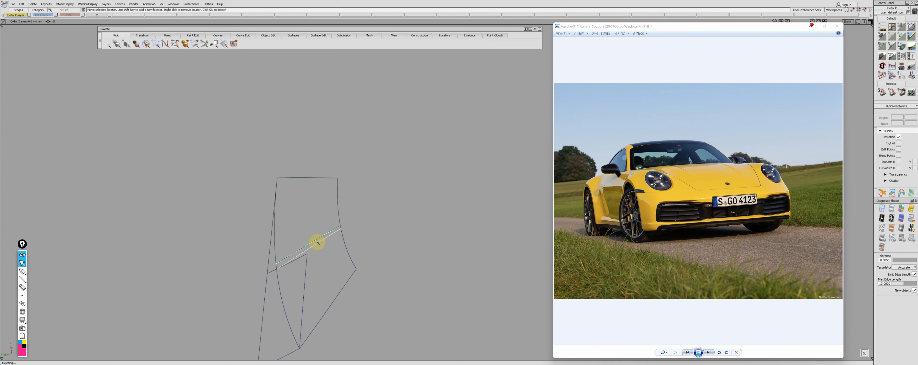
{"action": "key", "text": "Delete"}
- Try to trim the lower hood-side surface along the inner edge curve of the lower surround patch
{"action": "left_click_drag", "start_coordinate": [281, 293], "coordinate": [303, 257], "text": "ctrl+shift"}
{"action": "left_click", "coordinate": [281, 291]}
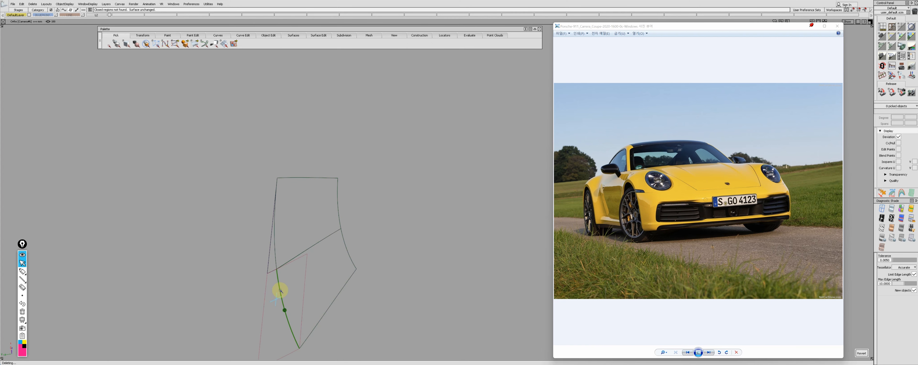
{"action": "left_click", "coordinate": [280, 292]}
{"action": "left_click", "coordinate": [486, 203]}
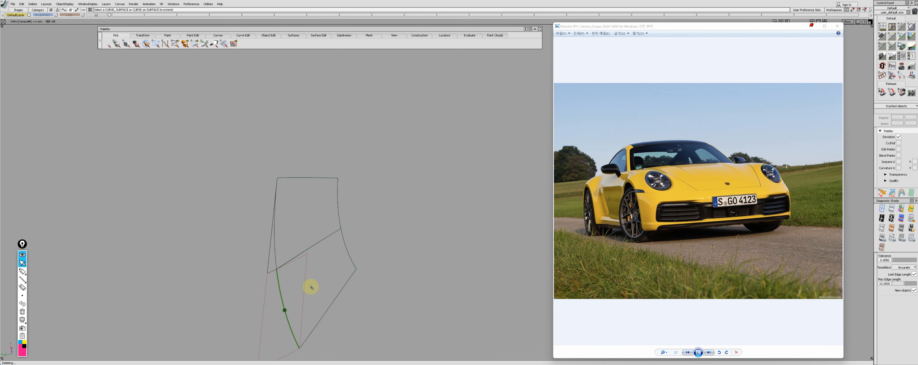
{"action": "left_click", "coordinate": [281, 283]}
{"action": "key", "text": "Return"}
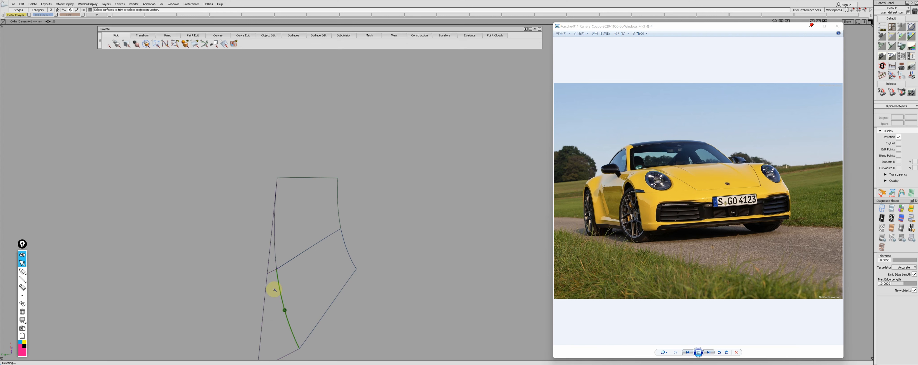
{"action": "key", "text": "5"}
- Isolate the hood-side strip with the headlight disc and show them from the top view
{"action": "mouse_move", "coordinate": [328, 252]}
{"action": "left_mouse_down", "text": "alt+shift"}
{"action": "mouse_move", "coordinate": [301, 230]}
{"action": "mouse_move", "coordinate": [308, 241]}
{"action": "mouse_move", "coordinate": [273, 262]}
{"action": "mouse_move", "coordinate": [316, 261]}
{"action": "mouse_move", "coordinate": [287, 226]}
{"action": "left_mouse_up", "text": "alt+shift"}
{"action": "left_click_drag", "start_coordinate": [338, 256], "coordinate": [423, 240], "text": "alt+shift"}
{"action": "left_click", "coordinate": [422, 240]}
{"action": "key", "text": "alt+h"}
{"action": "middle_click_drag", "start_coordinate": [386, 256], "coordinate": [328, 249], "text": "alt+shift"}
{"action": "left_click", "coordinate": [281, 295]}
{"action": "right_click_drag", "start_coordinate": [281, 295], "coordinate": [286, 277], "text": "ctrl+shift"}
{"action": "left_click_drag", "start_coordinate": [287, 277], "coordinate": [207, 261], "text": "alt+shift"}
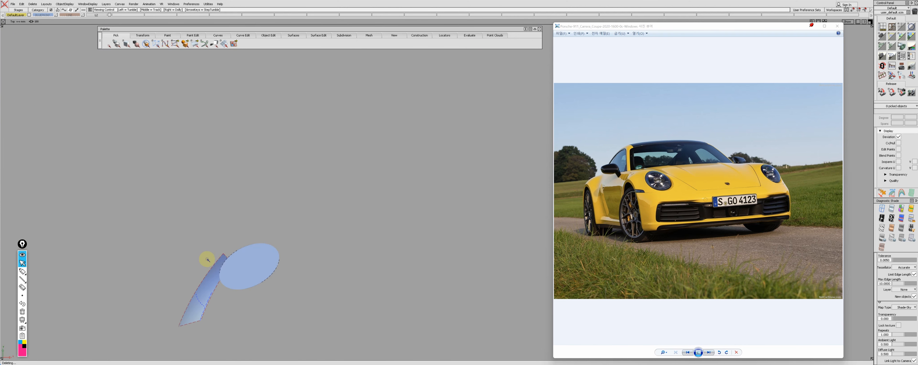
{"action": "key", "text": "F5"}
{"action": "right_click_drag", "start_coordinate": [300, 281], "coordinate": [310, 264], "text": "alt+shift"}
{"action": "middle_click_drag", "start_coordinate": [283, 245], "coordinate": [278, 265], "text": "alt+shift"}
- Untrim the hood-side strip and detach it across its end beside the headlight
{"action": "key", "text": "1"}
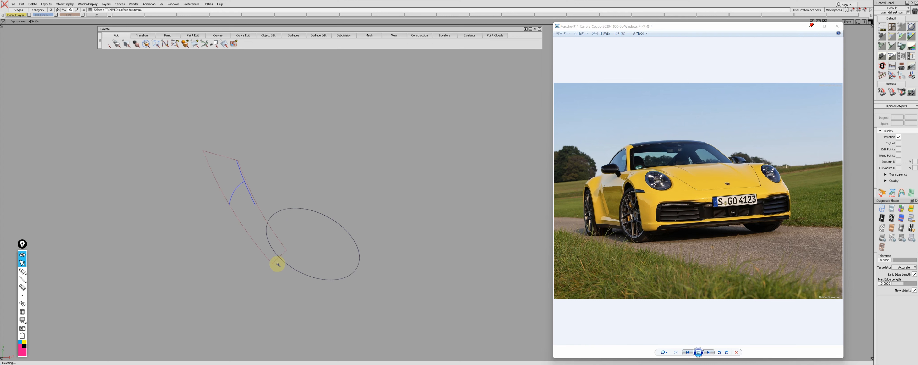
{"action": "left_click", "coordinate": [276, 265]}
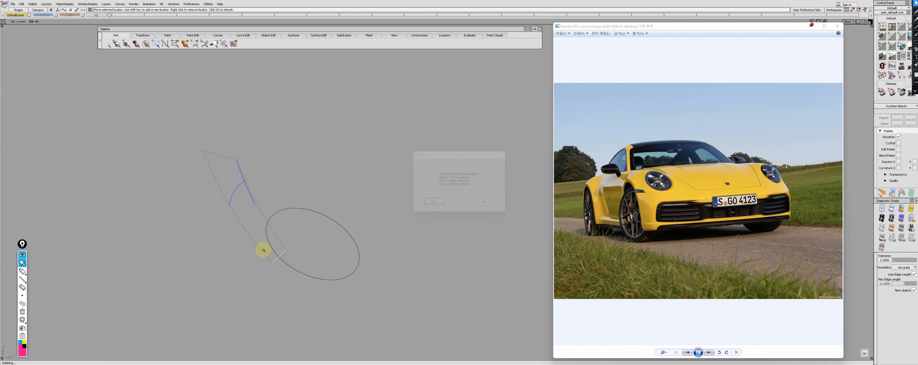
{"action": "key", "text": "ctrl+r"}
{"action": "left_click", "coordinate": [254, 236]}
- Try to extend the curve duplicated from the strip's end edge beyond the headlight outline
{"action": "right_click_drag", "start_coordinate": [247, 238], "coordinate": [302, 216], "text": "alt+shift"}
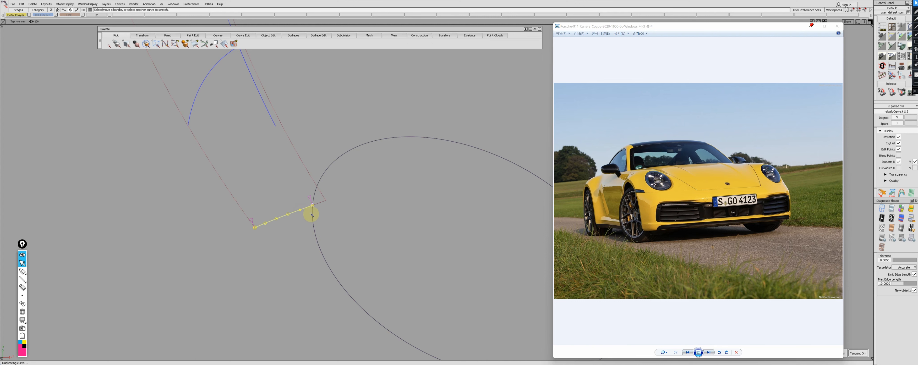
{"action": "left_click_drag", "start_coordinate": [324, 236], "coordinate": [290, 243], "text": "alt+shift"}
{"action": "key", "text": "F5"}
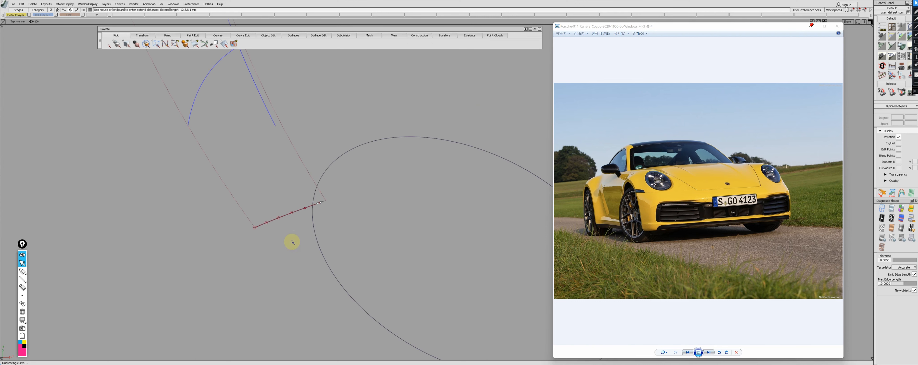
{"action": "left_click_drag", "start_coordinate": [367, 198], "coordinate": [371, 272], "text": "alt+shift"}
{"action": "right_click_drag", "start_coordinate": [317, 245], "coordinate": [318, 245], "text": "ctrl+shift"}
{"action": "left_click", "coordinate": [285, 224]}
{"action": "key", "text": "Return"}
- Stretch the duplicated edge curve so that its end meets the headlight outline
{"action": "left_click_drag", "start_coordinate": [287, 216], "coordinate": [303, 254]}
{"action": "left_click_drag", "start_coordinate": [307, 283], "coordinate": [307, 249], "text": "ctrl+shift"}
{"action": "middle_click_drag", "start_coordinate": [307, 250], "coordinate": [295, 236], "text": "ctrl+shift"}
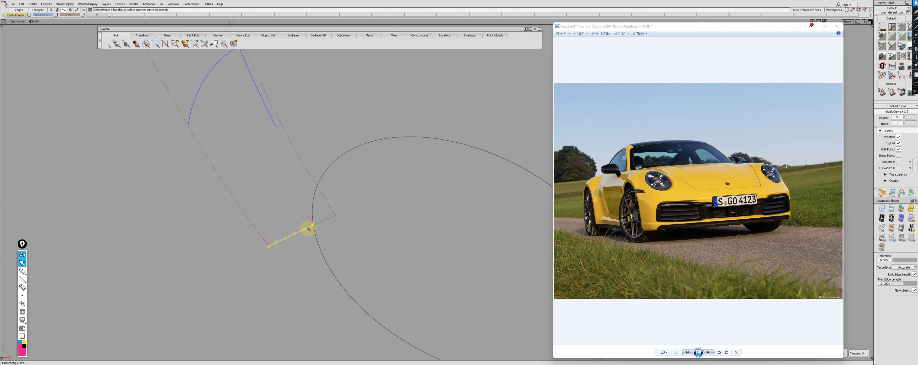
{"action": "left_click_drag", "start_coordinate": [314, 227], "coordinate": [271, 236], "text": "alt+shift"}
{"action": "left_click_drag", "start_coordinate": [290, 249], "coordinate": [290, 231], "text": "ctrl+shift"}
{"action": "left_click", "coordinate": [287, 261]}
{"action": "key", "text": "F5"}
{"action": "left_click_drag", "start_coordinate": [317, 274], "coordinate": [324, 242], "text": "ctrl+shift"}
{"action": "middle_click_drag", "start_coordinate": [375, 223], "coordinate": [346, 240], "text": "ctrl+shift"}
- Try to align the lower surround patch with G2 continuity, Edge type and 4 extra CV rows
{"action": "mouse_move", "coordinate": [347, 240]}
{"action": "left_mouse_down", "text": "alt+shift"}
{"action": "mouse_move", "coordinate": [305, 224]}
{"action": "mouse_move", "coordinate": [393, 253]}
{"action": "mouse_move", "coordinate": [356, 237]}
{"action": "mouse_move", "coordinate": [355, 217]}
{"action": "mouse_move", "coordinate": [374, 216]}
{"action": "mouse_move", "coordinate": [320, 197]}
{"action": "left_mouse_up", "text": "alt+shift"}
{"action": "left_click", "coordinate": [379, 260]}
{"action": "left_click", "coordinate": [392, 249]}
{"action": "right_click_drag", "start_coordinate": [319, 197], "coordinate": [326, 263], "text": "ctrl+shift"}
{"action": "mouse_move", "coordinate": [325, 263]}
{"action": "left_mouse_down", "text": "alt+shift"}
{"action": "mouse_move", "coordinate": [114, 156]}
{"action": "mouse_move", "coordinate": [271, 246]}
{"action": "left_mouse_up", "text": "alt+shift"}
{"action": "middle_click_drag", "start_coordinate": [271, 246], "coordinate": [219, 255], "text": "ctrl+shift"}
{"action": "left_click_drag", "start_coordinate": [343, 273], "coordinate": [303, 250], "text": "alt+shift"}
{"action": "left_click_drag", "start_coordinate": [303, 250], "coordinate": [300, 232], "text": "ctrl+shift"}
{"action": "left_click", "coordinate": [260, 225]}
{"action": "middle_click_drag", "start_coordinate": [299, 231], "coordinate": [282, 255], "text": "ctrl+shift"}
{"action": "left_click", "coordinate": [282, 256]}
{"action": "left_click", "coordinate": [453, 146]}
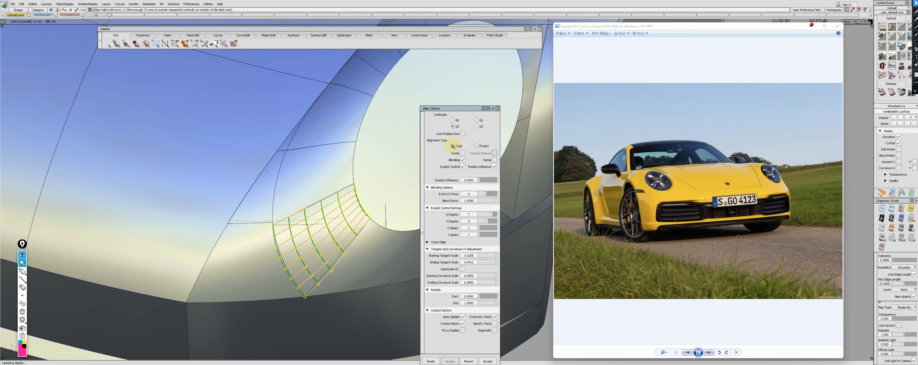
- Remove the Align construction history from the lower surround patch and isolate the patch
{"action": "key", "text": "Escape"}
{"action": "right_click_drag", "start_coordinate": [418, 228], "coordinate": [318, 242], "text": "alt+shift"}
{"action": "left_click_drag", "start_coordinate": [317, 243], "coordinate": [280, 235], "text": "alt+shift"}
{"action": "right_click_drag", "start_coordinate": [280, 235], "coordinate": [289, 250], "text": "alt+shift"}
{"action": "left_click_drag", "start_coordinate": [289, 250], "coordinate": [281, 232], "text": "alt+shift"}
{"action": "left_click", "coordinate": [282, 258]}
{"action": "key", "text": "alt+h"}
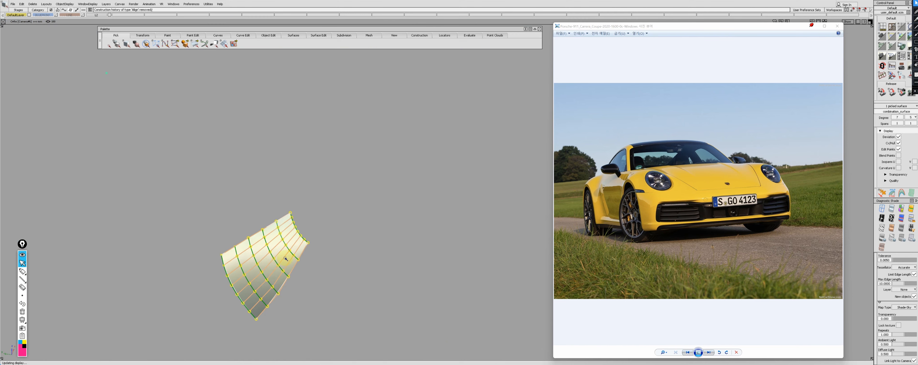
- Rebuild the lower surround patch to V degree 3 and try G2 edge alignment with 2 extra CV rows and the Vector option
{"action": "mouse_move", "coordinate": [285, 282]}
{"action": "left_mouse_down", "text": "ctrl+shift"}
{"action": "mouse_move", "coordinate": [279, 276]}
{"action": "mouse_move", "coordinate": [285, 285]}
{"action": "left_mouse_up", "text": "ctrl+shift"}
{"action": "key", "text": "alt+s"}
{"action": "left_click_drag", "start_coordinate": [284, 285], "coordinate": [247, 287], "text": "alt+shift"}
{"action": "left_click", "coordinate": [244, 287]}
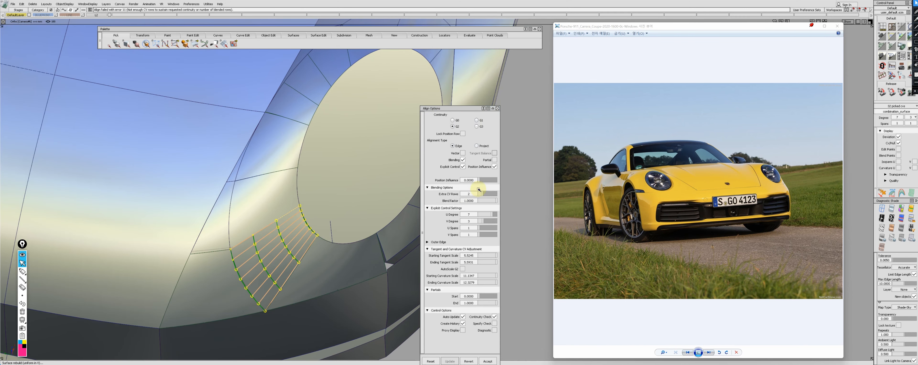
{"action": "left_click", "coordinate": [463, 153]}
- Delete the picked surround geometry below the headlight and inspect the shaded surfaces without model edges
{"action": "left_click_drag", "start_coordinate": [317, 205], "coordinate": [203, 213], "text": "alt+shift"}
{"action": "left_click", "coordinate": [232, 266]}
{"action": "key", "text": "Delete"}
{"action": "key", "text": "Delete"}
{"action": "key", "text": "Return"}
{"action": "key", "text": "alt+m"}
{"action": "key", "text": "alt+m"}
{"action": "left_click_drag", "start_coordinate": [250, 152], "coordinate": [217, 192], "text": "ctrl+shift"}
{"action": "left_click", "coordinate": [217, 193]}
- Isolate the untrimmed headlight plane with its circular curve on surface and frame it in an orthographic view
{"action": "key", "text": "F7"}
{"action": "right_click_drag", "start_coordinate": [174, 158], "coordinate": [214, 199], "text": "alt+shift"}
{"action": "middle_click_drag", "start_coordinate": [392, 235], "coordinate": [142, 167], "text": "alt+shift"}
{"action": "left_click_drag", "start_coordinate": [232, 236], "coordinate": [232, 267], "text": "ctrl+shift"}
{"action": "middle_click_drag", "start_coordinate": [224, 233], "coordinate": [220, 238], "text": "alt+shift"}
{"action": "key", "text": "F8"}
{"action": "key", "text": "F5"}
{"action": "left_click", "coordinate": [238, 232]}
{"action": "left_click_drag", "start_coordinate": [238, 232], "coordinate": [214, 221], "text": "ctrl+shift"}
{"action": "left_click_drag", "start_coordinate": [189, 213], "coordinate": [359, 201]}
{"action": "key", "text": "F8"}
{"action": "left_click", "coordinate": [271, 171]}
{"action": "key", "text": "alt+h"}
{"action": "key", "text": "F7"}
{"action": "middle_click_drag", "start_coordinate": [409, 243], "coordinate": [252, 254], "text": "alt+shift"}
{"action": "right_click_drag", "start_coordinate": [253, 254], "coordinate": [223, 207], "text": "alt+shift"}
{"action": "middle_click_drag", "start_coordinate": [223, 206], "coordinate": [246, 222], "text": "alt+shift"}
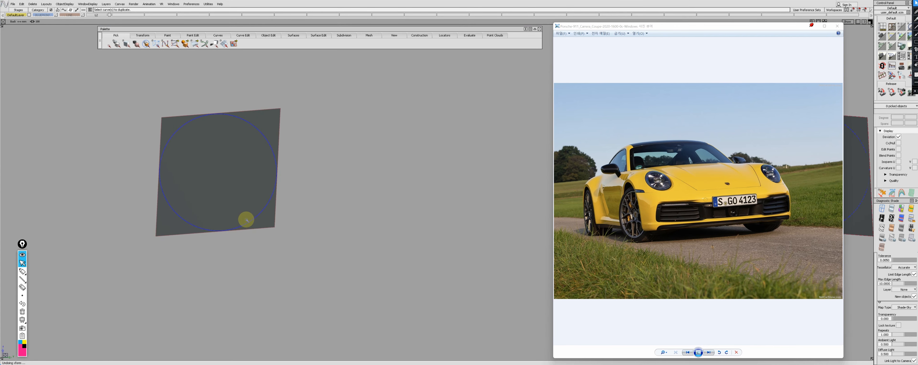
- Duplicate the headlight's circular outline as a curve and return to the full front-end model
{"action": "left_click", "coordinate": [255, 231]}
{"action": "key", "text": "F6"}
{"action": "key", "text": "F7"}
{"action": "left_click_drag", "start_coordinate": [273, 238], "coordinate": [112, 99], "text": "ctrl+shift"}
{"action": "key", "text": "Delete"}
{"action": "key", "text": "Return"}
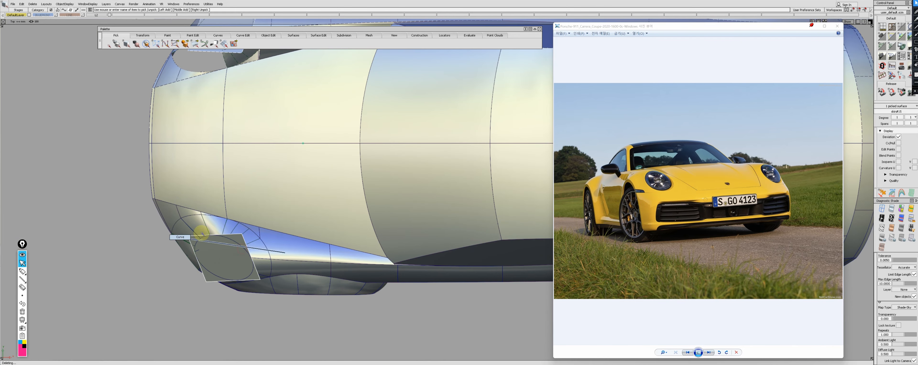
- Isolate the headlight plane and circle again and start a line at the circle's edge
{"action": "left_click", "coordinate": [193, 209]}
{"action": "middle_click_drag", "start_coordinate": [392, 203], "coordinate": [208, 203], "text": "alt+shift"}
{"action": "right_click_drag", "start_coordinate": [165, 187], "coordinate": [211, 194], "text": "alt+shift"}
{"action": "middle_click_drag", "start_coordinate": [175, 211], "coordinate": [184, 223], "text": "alt+shift"}
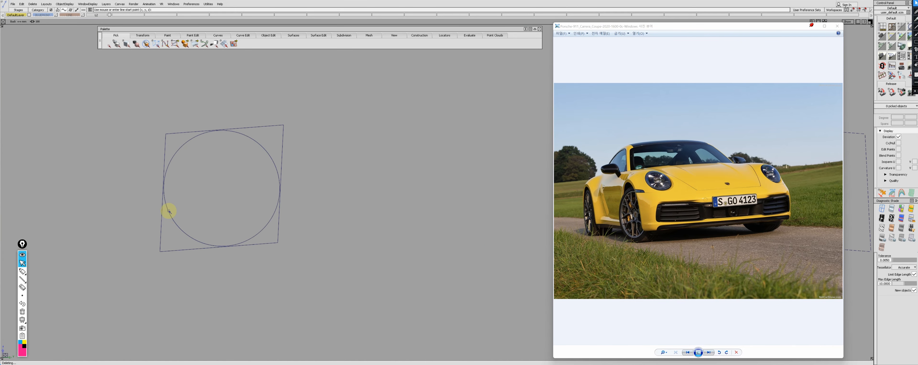
- Align the upper inner surround patch to the headlight outline with G0 continuity and Edge type
{"action": "key", "text": "F5"}
{"action": "right_click_drag", "start_coordinate": [324, 214], "coordinate": [228, 243], "text": "alt+shift"}
{"action": "left_click_drag", "start_coordinate": [244, 180], "coordinate": [207, 114], "text": "ctrl+shift"}
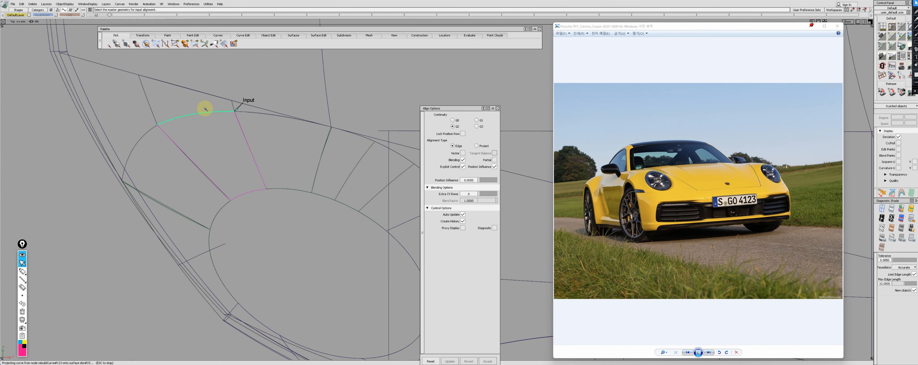
{"action": "left_click", "coordinate": [246, 194]}
{"action": "left_click", "coordinate": [453, 121]}
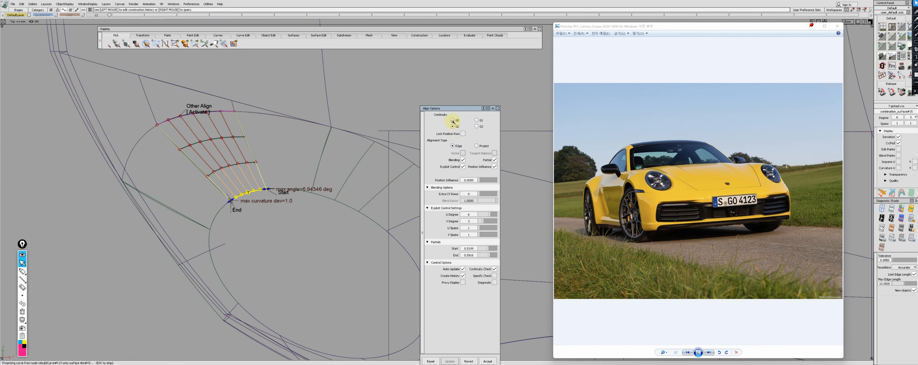
- Move two picked CVs of the headlight plane along X to adjust its tilt
{"action": "left_click", "coordinate": [221, 211]}
{"action": "left_click", "coordinate": [235, 248]}
{"action": "mouse_move", "coordinate": [236, 248]}
{"action": "left_mouse_down", "text": "ctrl+shift"}
{"action": "mouse_move", "coordinate": [301, 238]}
{"action": "mouse_move", "coordinate": [335, 190]}
{"action": "left_mouse_up", "text": "ctrl+shift"}
{"action": "left_click", "coordinate": [263, 248]}
{"action": "left_click", "coordinate": [335, 190]}
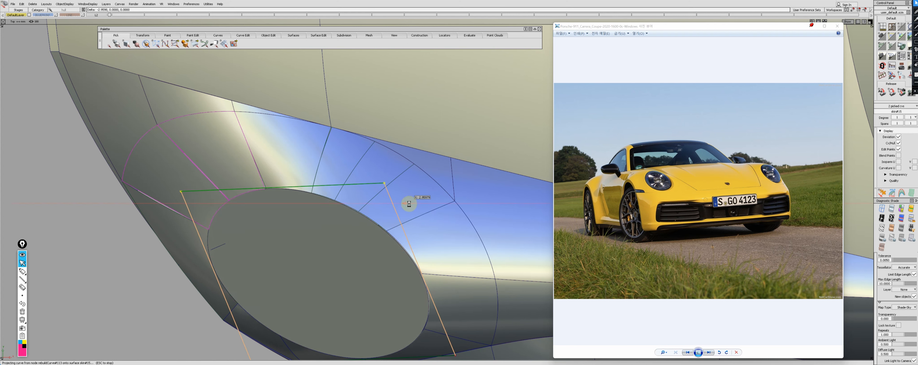
{"action": "left_click_drag", "start_coordinate": [422, 233], "coordinate": [411, 246], "text": "ctrl+shift"}
{"action": "left_click", "coordinate": [385, 272]}
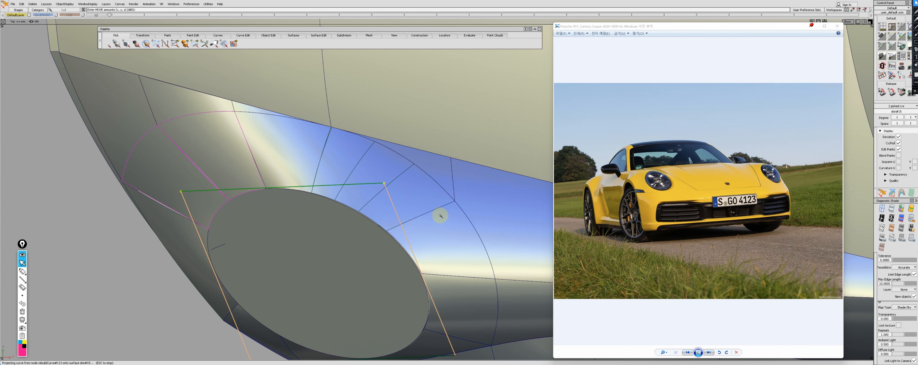
- Examine the tilted headlight disc against the surround and bumper surfaces in the perspective view
{"action": "key", "text": "F8"}
{"action": "left_click_drag", "start_coordinate": [408, 205], "coordinate": [298, 226], "text": "alt+shift"}
{"action": "key", "text": "alt+m"}
{"action": "left_click_drag", "start_coordinate": [223, 293], "coordinate": [276, 240], "text": "alt+shift"}
{"action": "left_click_drag", "start_coordinate": [244, 213], "coordinate": [307, 194], "text": "alt+shift"}
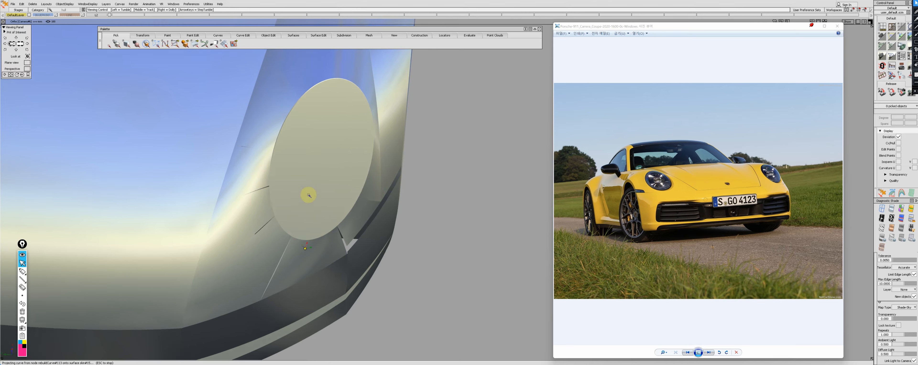
{"action": "right_click_drag", "start_coordinate": [307, 194], "coordinate": [324, 205], "text": "alt+shift"}
{"action": "left_click_drag", "start_coordinate": [324, 205], "coordinate": [238, 203], "text": "alt+shift"}
{"action": "left_click_drag", "start_coordinate": [401, 104], "coordinate": [361, 151], "text": "ctrl+shift"}
{"action": "key", "text": "F5"}
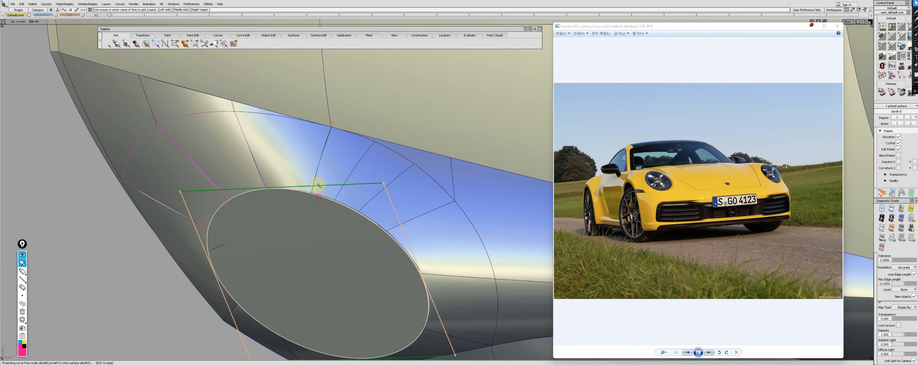
- Readjust the headlight plane's tilt by moving its picked CVs in the top view
{"action": "middle_click_drag", "start_coordinate": [381, 205], "coordinate": [311, 205], "text": "alt+shift"}
{"action": "left_click", "coordinate": [311, 205]}
{"action": "left_click", "coordinate": [252, 242]}
{"action": "right_click_drag", "start_coordinate": [308, 226], "coordinate": [268, 225], "text": "alt+shift"}
{"action": "left_click", "coordinate": [296, 205]}
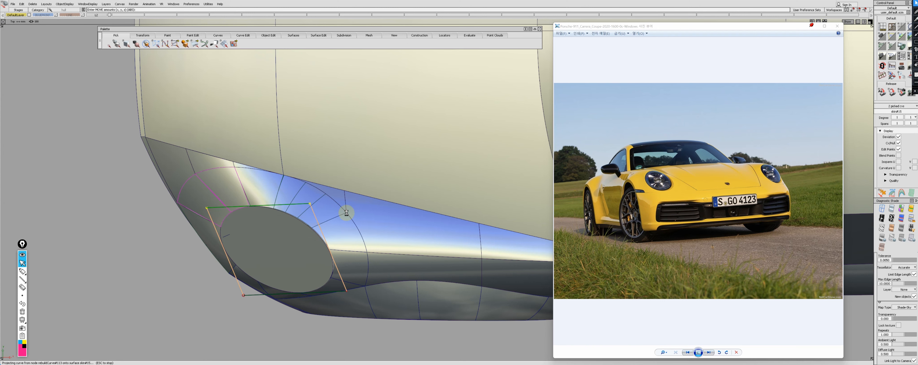
{"action": "right_click_drag", "start_coordinate": [252, 232], "coordinate": [279, 205], "text": "alt+shift"}
{"action": "left_click_drag", "start_coordinate": [278, 205], "coordinate": [315, 265], "text": "ctrl+shift"}
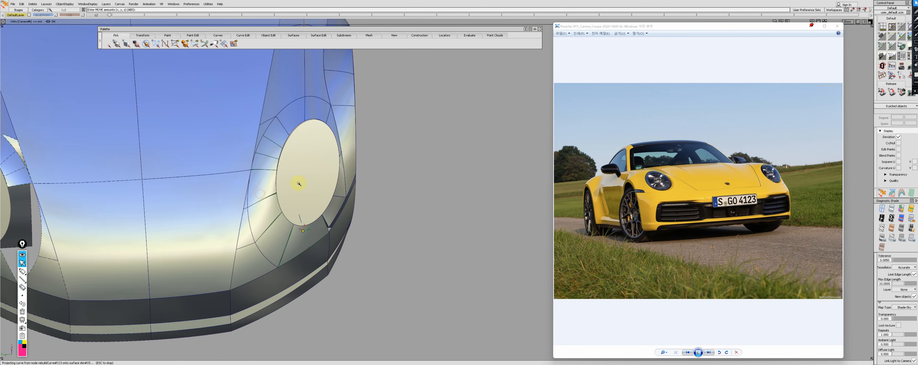
- Examine the whole front end and the fit between the headlight disc and its surround patches
{"action": "left_click_drag", "start_coordinate": [345, 187], "coordinate": [287, 208], "text": "alt+shift"}
{"action": "right_click_drag", "start_coordinate": [287, 208], "coordinate": [273, 207], "text": "alt+shift"}
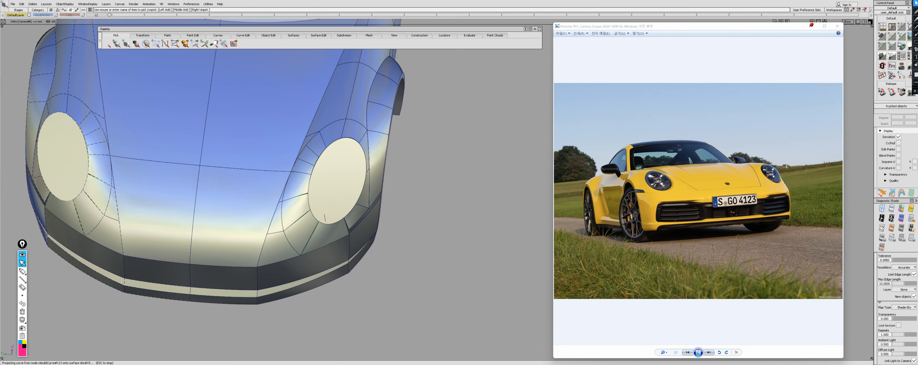
{"action": "left_click_drag", "start_coordinate": [189, 221], "coordinate": [346, 224], "text": "alt+shift"}
{"action": "right_click_drag", "start_coordinate": [347, 224], "coordinate": [364, 227], "text": "alt+shift"}
{"action": "left_click", "coordinate": [358, 232]}
{"action": "left_click", "coordinate": [323, 234]}
{"action": "left_click_drag", "start_coordinate": [323, 235], "coordinate": [337, 236], "text": "alt+shift"}
{"action": "right_click_drag", "start_coordinate": [336, 235], "coordinate": [327, 222], "text": "alt+shift"}
{"action": "mouse_move", "coordinate": [328, 221]}
{"action": "left_mouse_down", "text": "ctrl+shift"}
{"action": "mouse_move", "coordinate": [343, 229]}
{"action": "mouse_move", "coordinate": [334, 217]}
{"action": "left_mouse_up", "text": "ctrl+shift"}
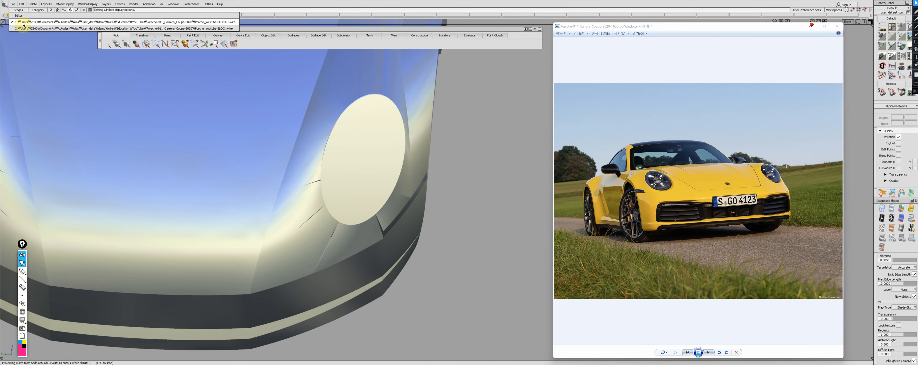
- Switch to the Porsche_Youtube-BLOCK.wire stage and compare its headlight area with the current model
{"action": "left_click", "coordinate": [24, 29]}
{"action": "left_click_drag", "start_coordinate": [290, 193], "coordinate": [291, 174], "text": "alt+shift"}
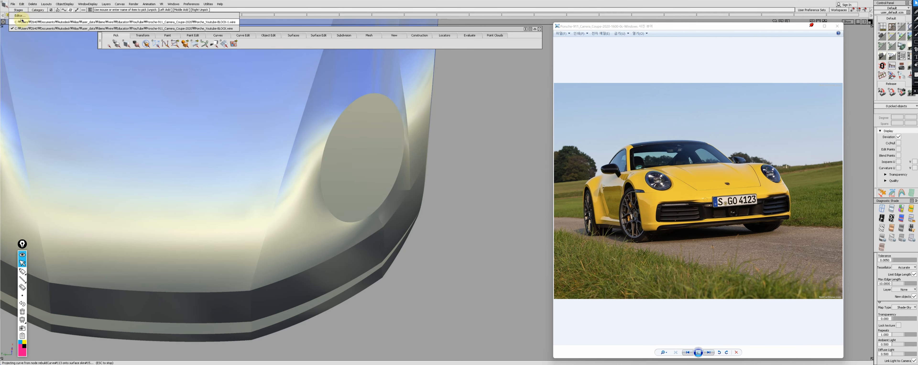
- Return to the working model stage and delete the picked geometry between the hood edge and the headlight disc
{"action": "left_click", "coordinate": [22, 21]}
{"action": "left_click_drag", "start_coordinate": [312, 216], "coordinate": [336, 269], "text": "alt+shift"}
{"action": "left_click", "coordinate": [348, 246]}
{"action": "mouse_move", "coordinate": [336, 269]}
{"action": "left_mouse_down", "text": "ctrl+shift"}
{"action": "mouse_move", "coordinate": [342, 257]}
{"action": "mouse_move", "coordinate": [296, 240]}
{"action": "mouse_move", "coordinate": [260, 250]}
{"action": "left_mouse_up", "text": "ctrl+shift"}
{"action": "left_click", "coordinate": [295, 240]}
{"action": "left_click_drag", "start_coordinate": [260, 189], "coordinate": [271, 260], "text": "alt+shift"}
{"action": "left_click_drag", "start_coordinate": [330, 159], "coordinate": [320, 178], "text": "ctrl+shift"}
{"action": "left_click", "coordinate": [298, 192]}
{"action": "key", "text": "Return"}
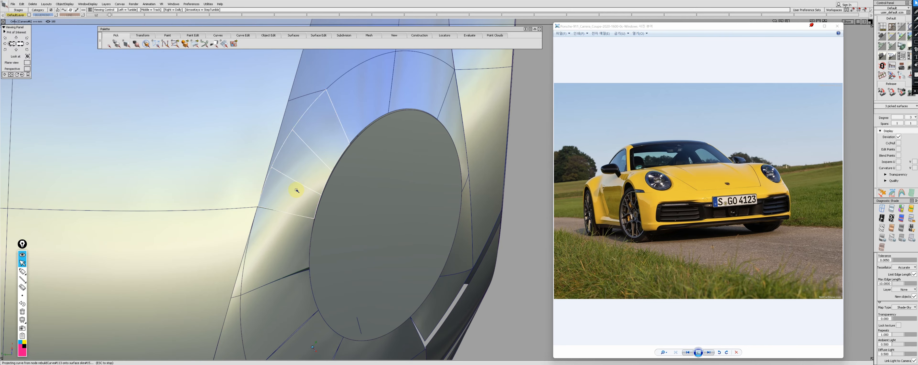
{"action": "key", "text": "Delete"}
- Isolate the headlight surround patches on the hood side together with the outer strip surface
{"action": "left_click_drag", "start_coordinate": [301, 195], "coordinate": [443, 140], "text": "alt+shift"}
{"action": "right_click_drag", "start_coordinate": [443, 139], "coordinate": [330, 181], "text": "alt+shift"}
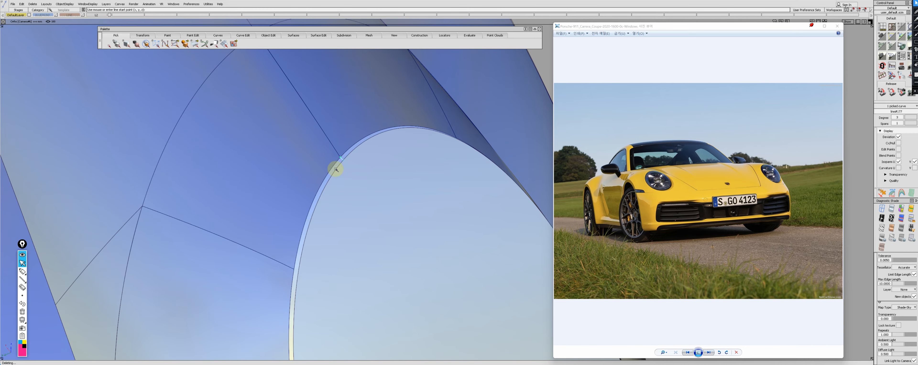
{"action": "left_click_drag", "start_coordinate": [335, 169], "coordinate": [273, 217], "text": "alt+shift"}
{"action": "right_click_drag", "start_coordinate": [273, 218], "coordinate": [268, 189], "text": "alt+shift"}
{"action": "left_click_drag", "start_coordinate": [268, 190], "coordinate": [252, 204], "text": "ctrl+shift"}
{"action": "left_click", "coordinate": [252, 208]}
{"action": "left_click", "coordinate": [263, 249]}
{"action": "left_click", "coordinate": [264, 310]}
- Try to align the upper surround patch's outer edge to the strip surface with G0 continuity and the Project type
{"action": "mouse_move", "coordinate": [265, 314]}
{"action": "right_mouse_down", "text": "ctrl+shift"}
{"action": "mouse_move", "coordinate": [260, 290]}
{"action": "mouse_move", "coordinate": [270, 294]}
{"action": "mouse_move", "coordinate": [283, 189]}
{"action": "right_mouse_up", "text": "ctrl+shift"}
{"action": "left_click", "coordinate": [269, 291]}
{"action": "left_click", "coordinate": [279, 185]}
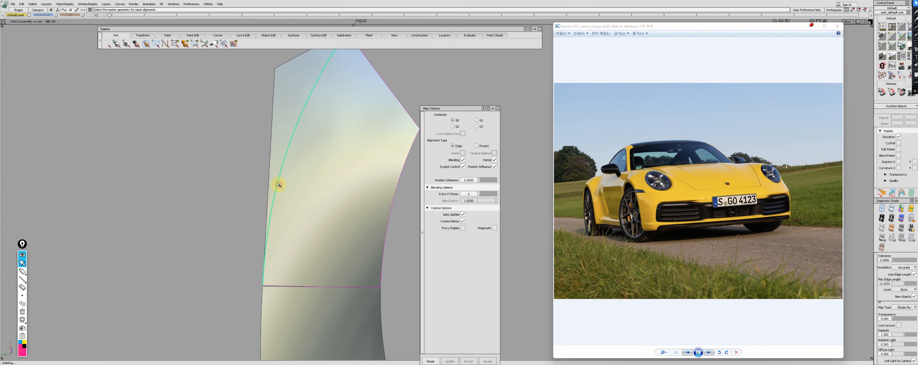
{"action": "left_click", "coordinate": [477, 145]}
{"action": "middle_click_drag", "start_coordinate": [401, 154], "coordinate": [339, 147], "text": "alt+shift"}
{"action": "left_click", "coordinate": [469, 361]}
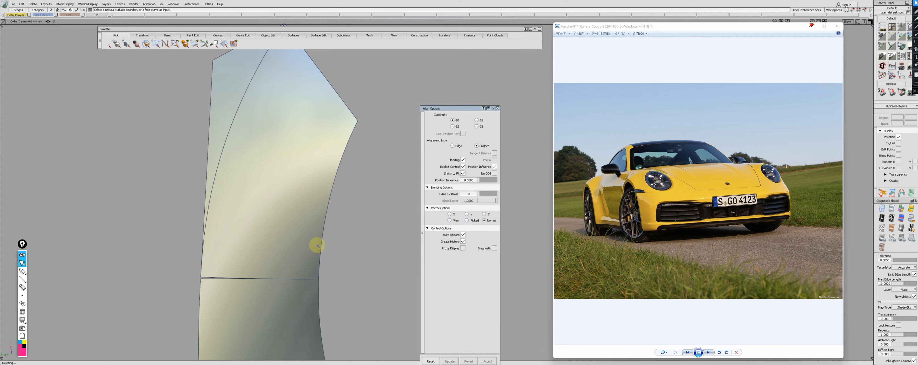
- Try to move the picked geometry near the upper patch's lower outer corner, and undo the change
{"action": "left_click_drag", "start_coordinate": [317, 245], "coordinate": [264, 287], "text": "ctrl+shift"}
{"action": "left_click", "coordinate": [211, 209]}
{"action": "left_click_drag", "start_coordinate": [212, 235], "coordinate": [211, 209], "text": "ctrl+shift"}
{"action": "middle_click_drag", "start_coordinate": [270, 159], "coordinate": [277, 160], "text": "alt+shift"}
{"action": "left_click", "coordinate": [220, 278]}
{"action": "left_click", "coordinate": [208, 277]}
{"action": "middle_click_drag", "start_coordinate": [213, 278], "coordinate": [218, 222], "text": "ctrl+shift"}
{"action": "key", "text": "ctrl+z"}
{"action": "right_click_drag", "start_coordinate": [199, 286], "coordinate": [215, 278], "text": "ctrl+shift"}
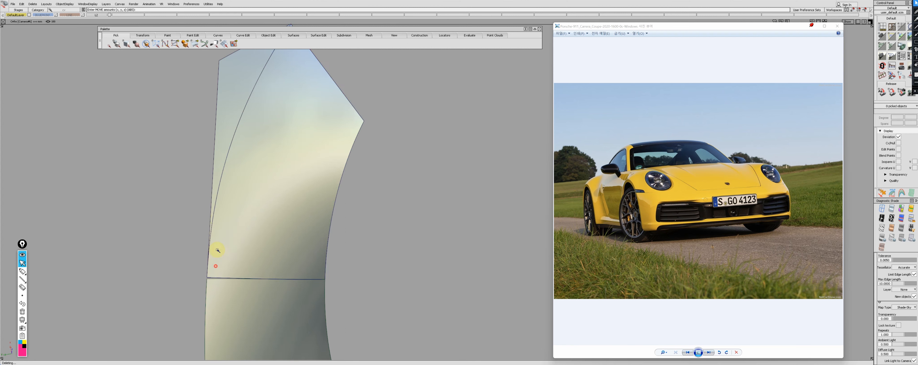
- Retry the projected alignment of the upper patch's outer edge and revert it
{"action": "left_click", "coordinate": [220, 195]}
{"action": "left_click", "coordinate": [229, 152]}
{"action": "mouse_move", "coordinate": [285, 84]}
{"action": "middle_mouse_down", "text": "alt+shift"}
{"action": "mouse_move", "coordinate": [281, 125]}
{"action": "mouse_move", "coordinate": [282, 93]}
{"action": "middle_mouse_up", "text": "alt+shift"}
{"action": "left_click", "coordinate": [452, 146]}
{"action": "left_click", "coordinate": [468, 361]}
- Remove the trim from the outer strip surface bordering the upper surround patch
{"action": "left_click_drag", "start_coordinate": [229, 164], "coordinate": [251, 141], "text": "ctrl+shift"}
{"action": "key", "text": "Delete"}
{"action": "mouse_move", "coordinate": [220, 258]}
{"action": "middle_mouse_down", "text": "alt+shift"}
{"action": "mouse_move", "coordinate": [213, 287]}
{"action": "mouse_move", "coordinate": [220, 263]}
{"action": "middle_mouse_up", "text": "alt+shift"}
{"action": "key", "text": "Return"}
- Try to project-align the upper patch's outer edge onto the untrimmed strip surface along the Normal vector
{"action": "right_click_drag", "start_coordinate": [213, 271], "coordinate": [229, 264], "text": "ctrl+shift"}
{"action": "left_click", "coordinate": [217, 205]}
{"action": "left_click", "coordinate": [228, 197]}
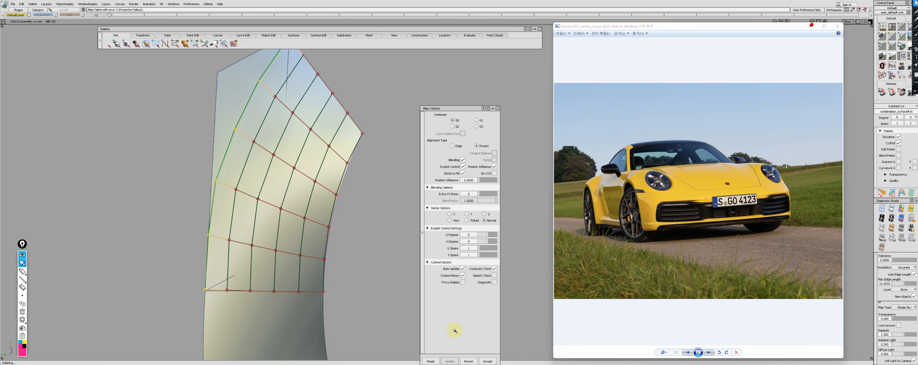
{"action": "left_click_drag", "start_coordinate": [217, 196], "coordinate": [217, 172], "text": "ctrl+shift"}
{"action": "left_click", "coordinate": [222, 182]}
{"action": "left_click", "coordinate": [432, 205]}
{"action": "left_click", "coordinate": [453, 146]}
- Duplicate the upper patch's outer boundary as a curve and align its lower end to the patch below
{"action": "left_click_drag", "start_coordinate": [381, 313], "coordinate": [381, 293], "text": "ctrl+shift"}
{"action": "right_click_drag", "start_coordinate": [213, 278], "coordinate": [250, 263], "text": "alt+shift"}
{"action": "mouse_move", "coordinate": [246, 273]}
{"action": "middle_mouse_down", "text": "alt+shift"}
{"action": "mouse_move", "coordinate": [234, 256]}
{"action": "mouse_move", "coordinate": [290, 272]}
{"action": "middle_mouse_up", "text": "alt+shift"}
{"action": "left_click", "coordinate": [240, 276]}
{"action": "left_click", "coordinate": [247, 277]}
{"action": "middle_click_drag", "start_coordinate": [290, 272], "coordinate": [241, 204], "text": "ctrl+shift"}
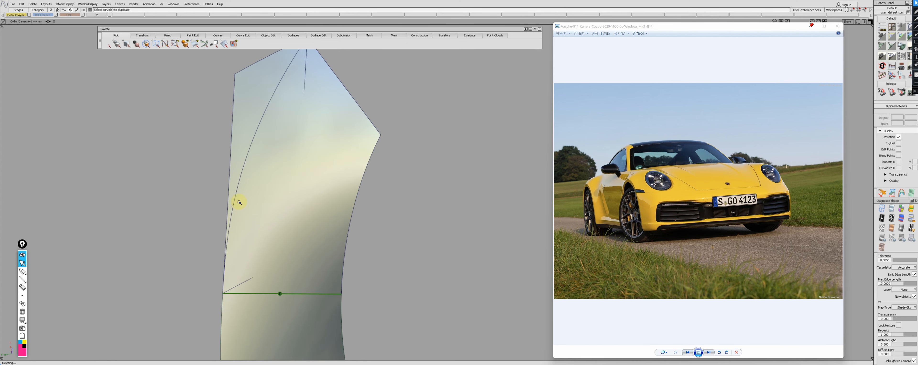
{"action": "left_click", "coordinate": [227, 269]}
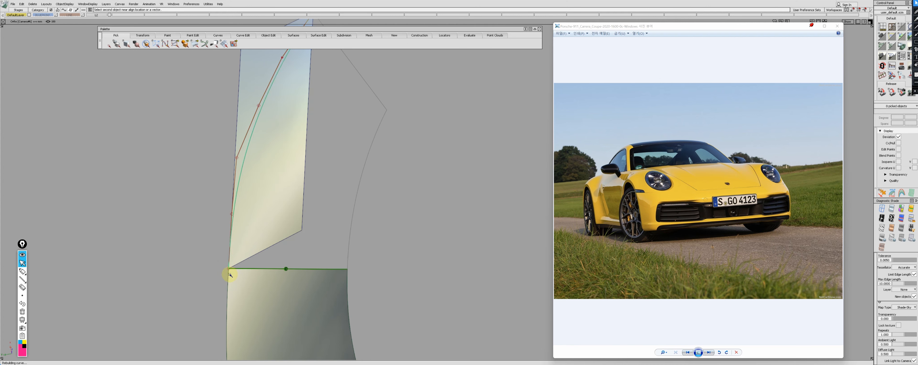
{"action": "left_click_drag", "start_coordinate": [227, 271], "coordinate": [248, 178], "text": "ctrl+shift"}
{"action": "middle_click_drag", "start_coordinate": [248, 177], "coordinate": [238, 203], "text": "alt+shift"}
{"action": "right_click_drag", "start_coordinate": [238, 203], "coordinate": [246, 219], "text": "alt+shift"}
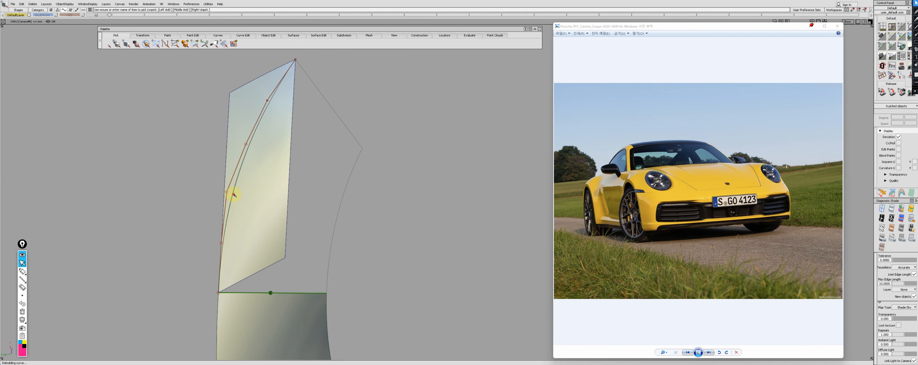
- Show the upper patch shaded again and delete the rebuilt boundary curve over the outer strip
{"action": "left_click_drag", "start_coordinate": [332, 232], "coordinate": [353, 230]}
{"action": "left_click", "coordinate": [311, 234]}
{"action": "key", "text": "s"}
{"action": "left_click", "coordinate": [249, 225]}
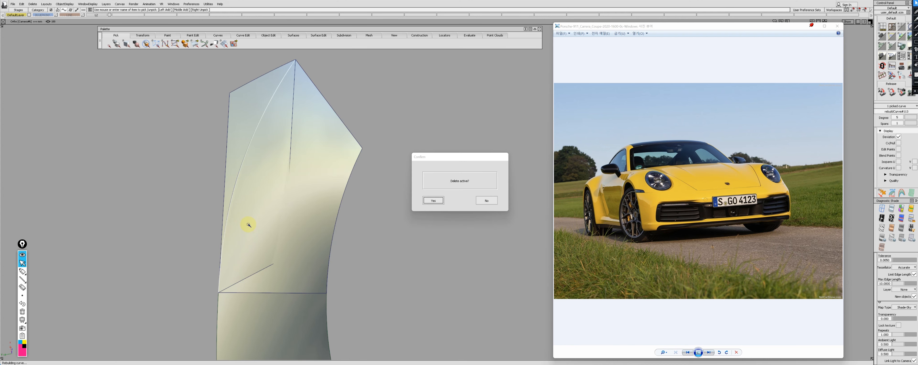
{"action": "key", "text": "Return"}
- Align the upper patch's outer edge to the strip surface using Project, G2 continuity and the View vector
{"action": "middle_click_drag", "start_coordinate": [248, 225], "coordinate": [242, 237], "text": "alt+shift"}
{"action": "left_click", "coordinate": [227, 176]}
{"action": "left_click", "coordinate": [220, 176]}
{"action": "left_click", "coordinate": [476, 146]}
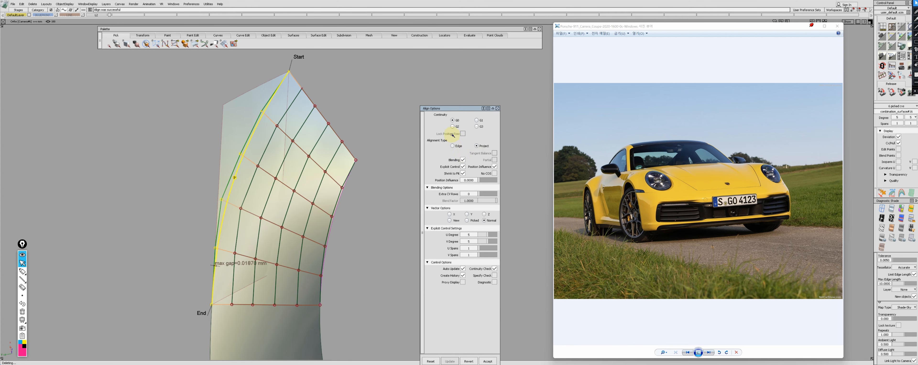
{"action": "left_click", "coordinate": [453, 126]}
{"action": "left_click", "coordinate": [450, 220]}
- Set the alignment's extra CV rows to 2 and raise the patch's U spans to 2
{"action": "left_click_drag", "start_coordinate": [351, 213], "coordinate": [448, 243], "text": "alt+shift"}
{"action": "left_click", "coordinate": [482, 187]}
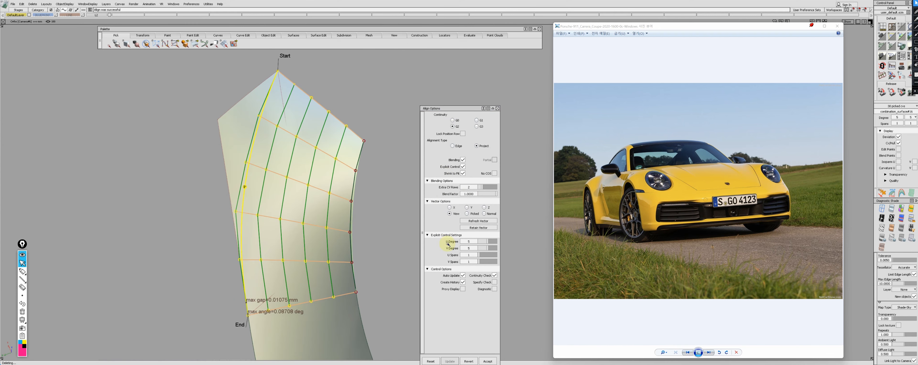
{"action": "left_click", "coordinate": [481, 255]}
{"action": "left_click_drag", "start_coordinate": [370, 242], "coordinate": [292, 236], "text": "alt+shift"}
{"action": "left_click_drag", "start_coordinate": [293, 235], "coordinate": [308, 235], "text": "ctrl+shift"}
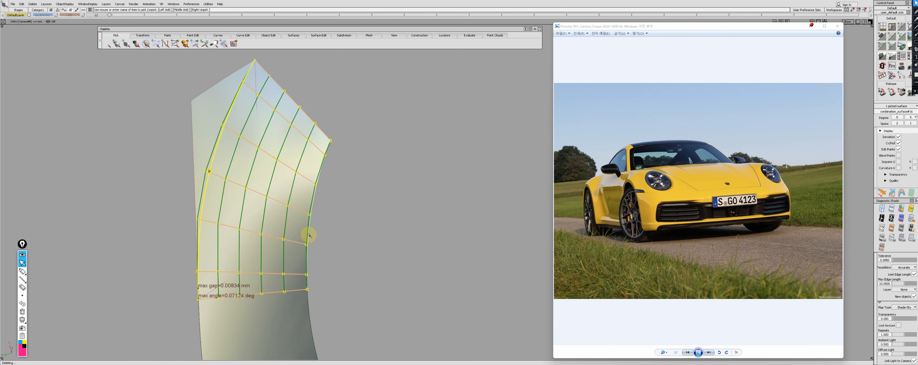
{"action": "left_click", "coordinate": [289, 212]}
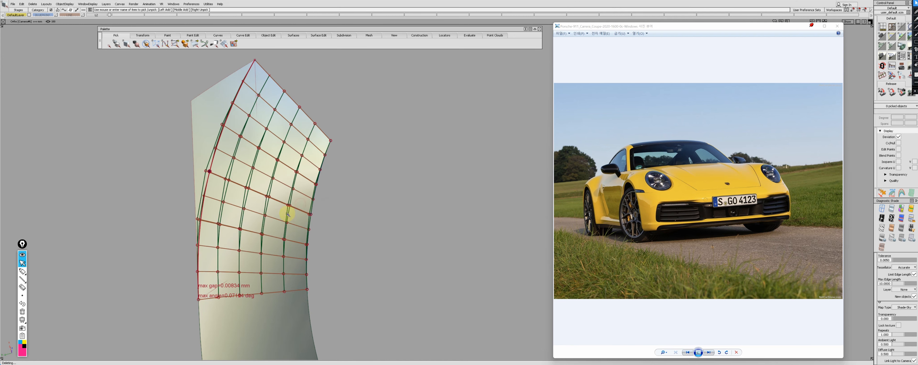
- Split the upper patch at its middle span and align the lower half's outer edge with G2 continuity and 2 extra CV rows
{"action": "key", "text": "Delete"}
{"action": "middle_click_drag", "start_coordinate": [287, 213], "coordinate": [365, 206], "text": "alt+shift"}
{"action": "left_click", "coordinate": [290, 160]}
{"action": "middle_click_drag", "start_coordinate": [289, 161], "coordinate": [276, 181], "text": "alt+shift"}
{"action": "left_click_drag", "start_coordinate": [276, 180], "coordinate": [280, 172], "text": "ctrl+shift"}
{"action": "left_click", "coordinate": [279, 172]}
{"action": "left_click", "coordinate": [272, 201]}
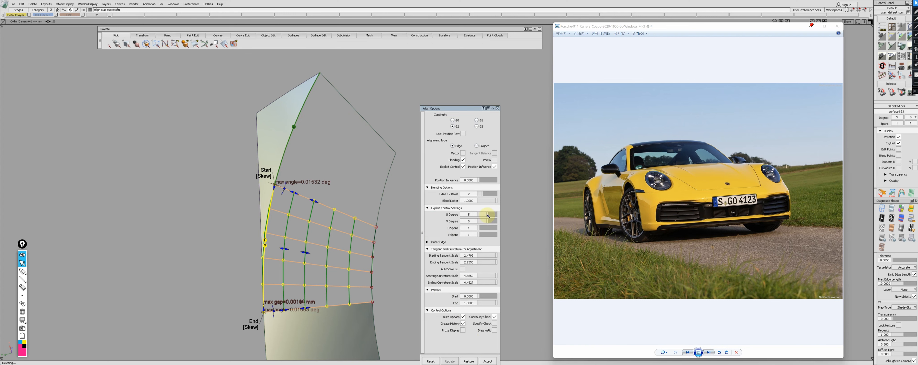
{"action": "left_click_drag", "start_coordinate": [488, 215], "coordinate": [483, 233], "text": "ctrl+shift"}
- Align the inner edges of both patch halves to the headlight disc with G0 continuity and 4 extra CV rows
{"action": "left_click", "coordinate": [273, 180]}
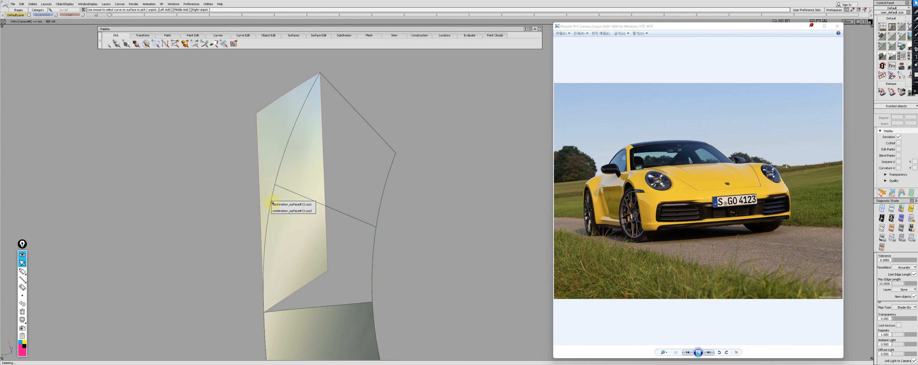
{"action": "left_click", "coordinate": [285, 189]}
{"action": "mouse_move", "coordinate": [285, 200]}
{"action": "left_mouse_down", "text": "alt+shift"}
{"action": "mouse_move", "coordinate": [320, 213]}
{"action": "mouse_move", "coordinate": [334, 232]}
{"action": "mouse_move", "coordinate": [325, 210]}
{"action": "left_mouse_up", "text": "alt+shift"}
{"action": "left_click", "coordinate": [324, 210]}
{"action": "left_click", "coordinate": [325, 210]}
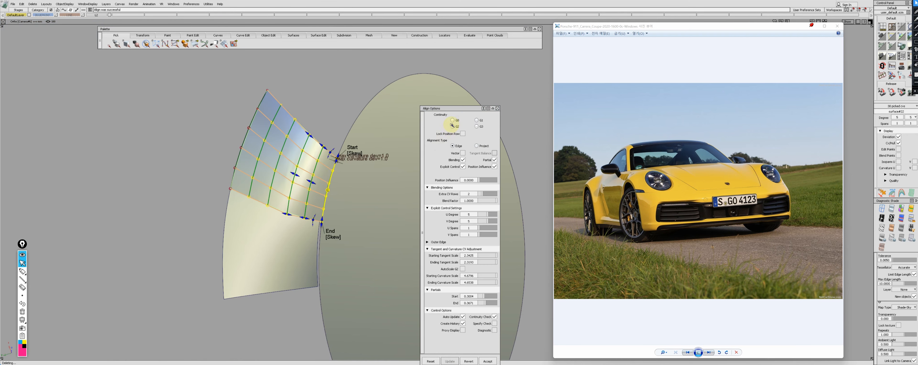
{"action": "left_click_drag", "start_coordinate": [482, 203], "coordinate": [482, 200], "text": "ctrl+shift"}
{"action": "left_click", "coordinate": [320, 234]}
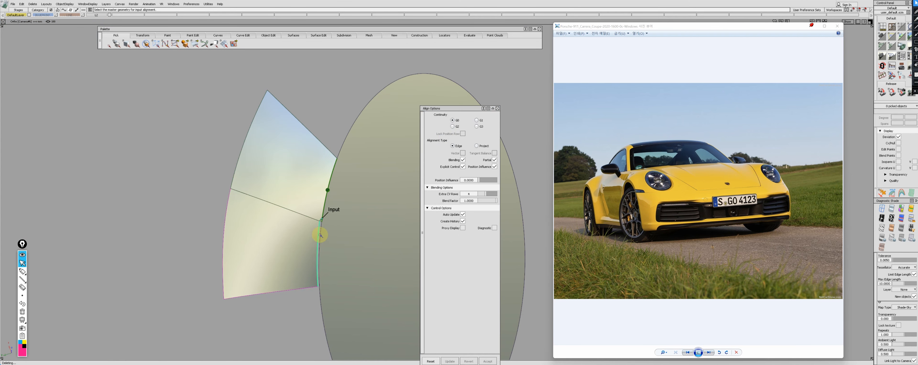
{"action": "left_click", "coordinate": [319, 234]}
- Try to realign the lower half's outer edge to the strip with 2 extra CV rows, and undo it
{"action": "right_click_drag", "start_coordinate": [247, 221], "coordinate": [302, 225], "text": "ctrl+shift"}
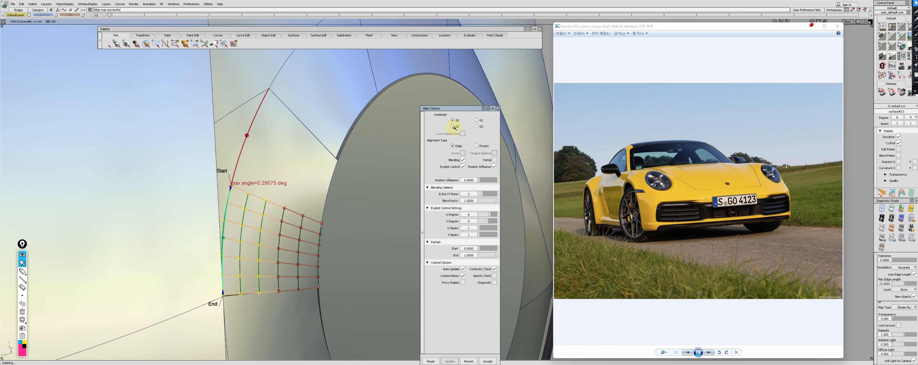
{"action": "key", "text": "ctrl+z"}
{"action": "key", "text": "ctrl+z"}
{"action": "right_click_drag", "start_coordinate": [279, 155], "coordinate": [272, 204], "text": "ctrl+shift"}
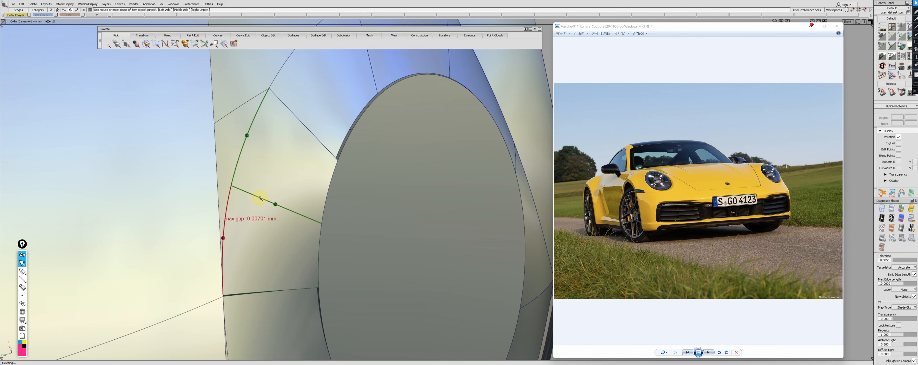
- Try to align the next patch down to the headlight disc's edge, and undo the attempt
{"action": "left_click_drag", "start_coordinate": [228, 216], "coordinate": [298, 235], "text": "alt+shift"}
{"action": "left_click_drag", "start_coordinate": [299, 235], "coordinate": [285, 257], "text": "ctrl+shift"}
{"action": "left_click", "coordinate": [322, 233]}
{"action": "left_click", "coordinate": [486, 202]}
{"action": "key", "text": "ctrl+z"}
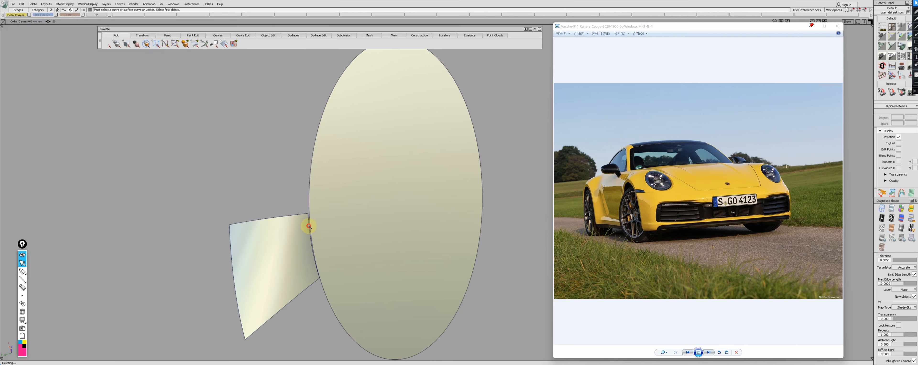
{"action": "key", "text": "ctrl+z"}
- Try to realign the patch beside the disc's lower hood side, and undo the recent alignment changes
{"action": "left_click_drag", "start_coordinate": [312, 233], "coordinate": [295, 229], "text": "alt+shift"}
{"action": "right_click_drag", "start_coordinate": [290, 236], "coordinate": [262, 271], "text": "alt+shift"}
{"action": "left_click", "coordinate": [265, 270]}
{"action": "middle_click_drag", "start_coordinate": [325, 271], "coordinate": [283, 264], "text": "alt+shift"}
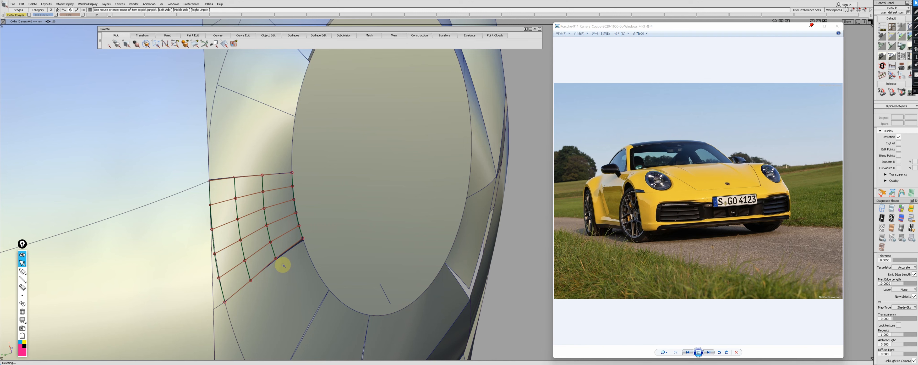
{"action": "left_click", "coordinate": [288, 252]}
{"action": "left_click", "coordinate": [219, 283]}
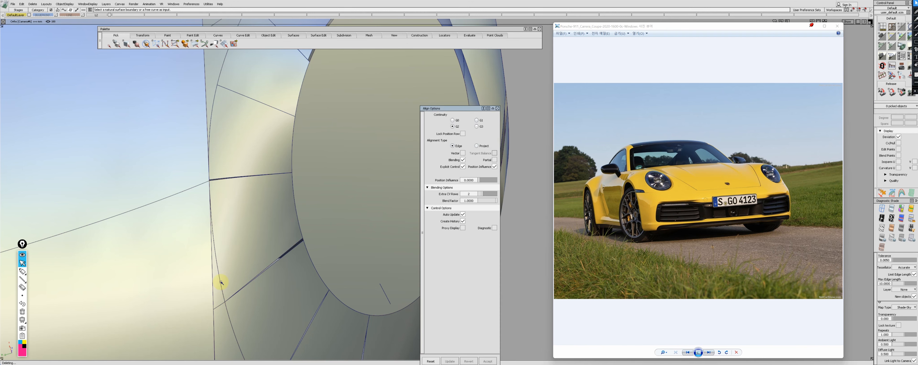
{"action": "key", "text": "ctrl+z"}
{"action": "key", "text": "ctrl+z"}
{"action": "key", "text": "ctrl+z"}
{"action": "key", "text": "ctrl+z"}
{"action": "key", "text": "ctrl+z"}
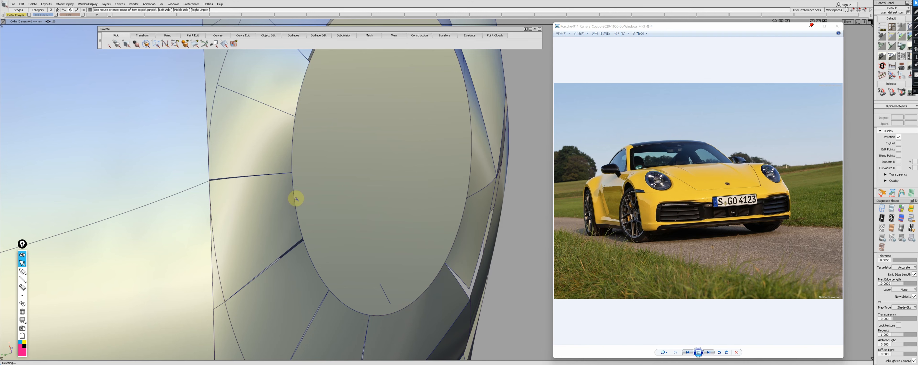
- Align that patch's outer edge using the Edge type, G2 continuity and 2 extra CV rows, and adjust its U degree
{"action": "left_click_drag", "start_coordinate": [269, 237], "coordinate": [240, 266], "text": "alt+shift"}
{"action": "left_click", "coordinate": [227, 270]}
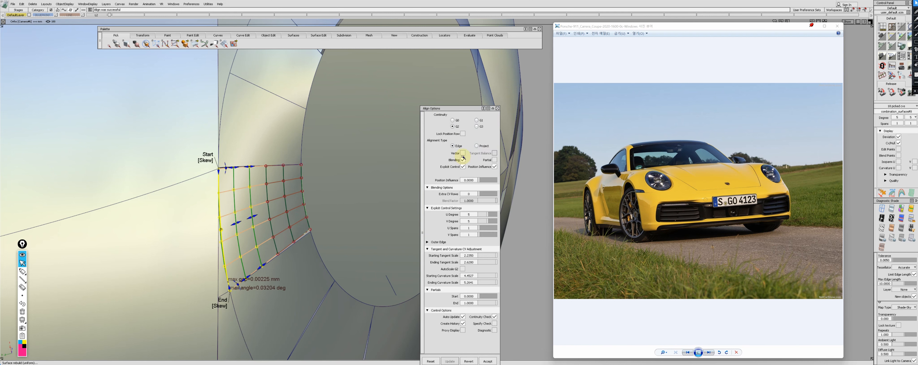
{"action": "left_click", "coordinate": [477, 146]}
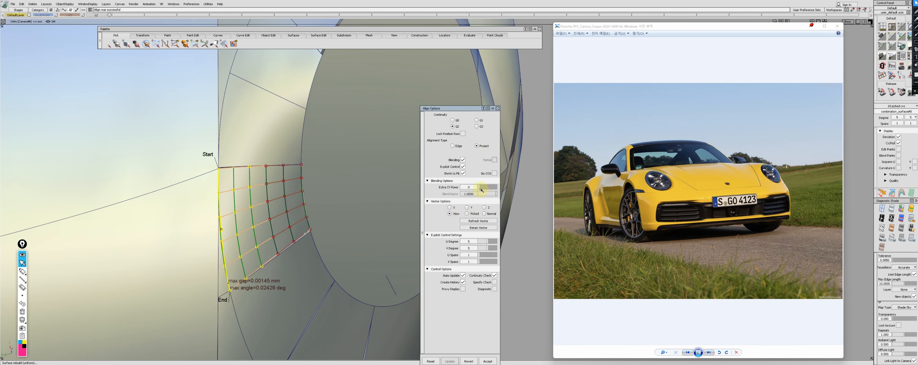
{"action": "left_click", "coordinate": [468, 361]}
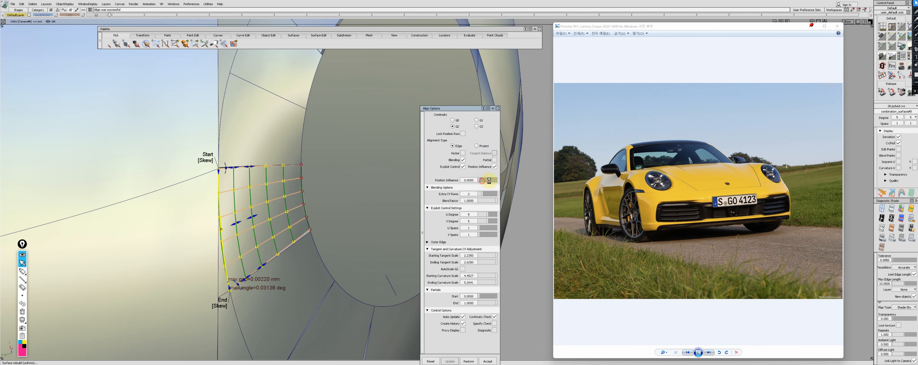
{"action": "left_click_drag", "start_coordinate": [489, 214], "coordinate": [492, 214]}
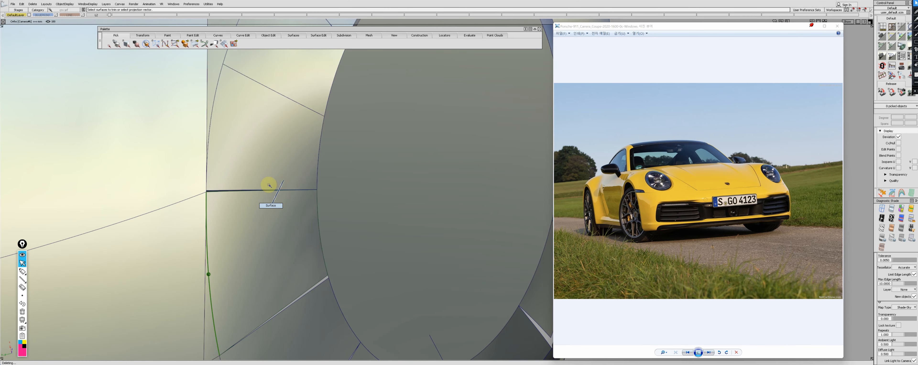
- Isolate the hood-side surround patches and inspect the gap where two neighbouring patches meet at the strip
{"action": "left_click", "coordinate": [219, 124]}
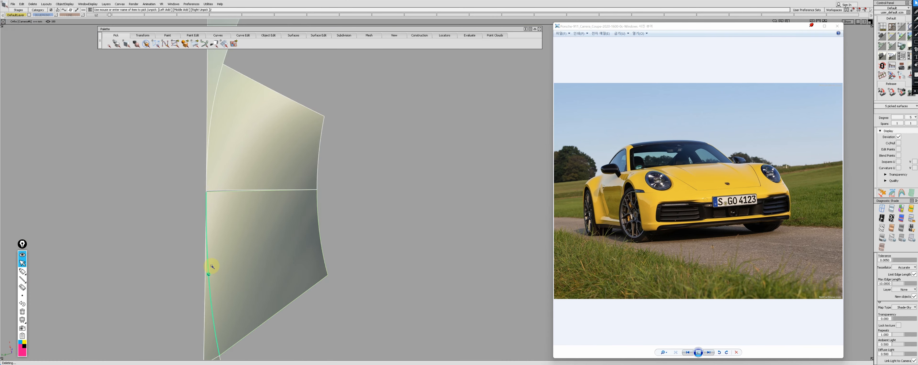
{"action": "scroll", "coordinate": [211, 230], "scroll_direction": "up", "scroll_amount": 6}
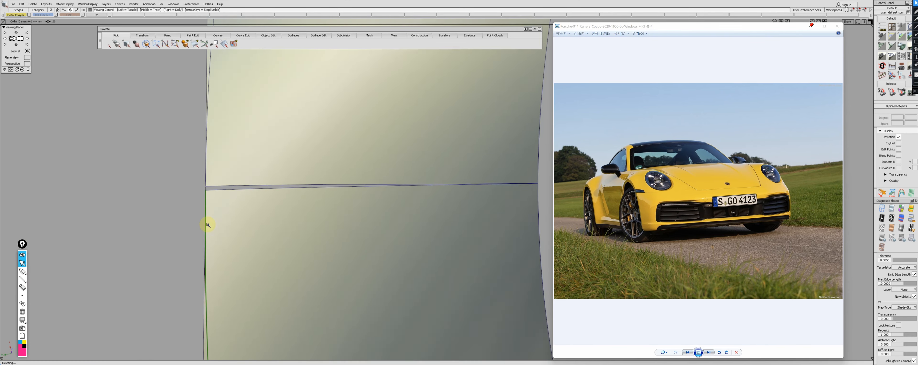
{"action": "left_click", "coordinate": [194, 180]}
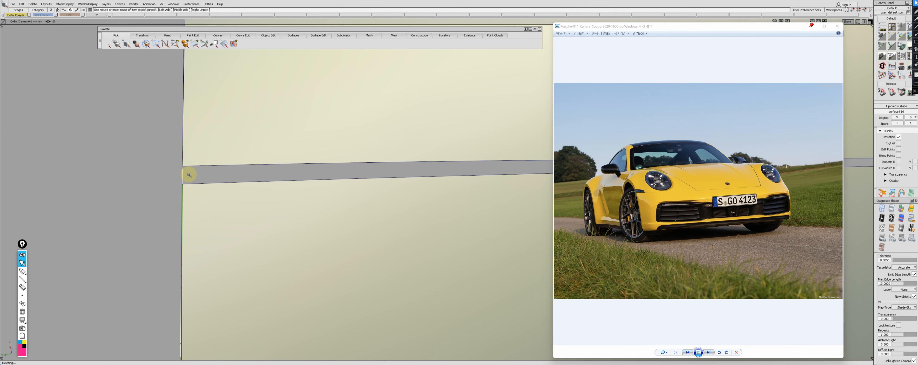
{"action": "key", "text": "ctrl+z"}
- Try to trim the outer strip surface along the surround patches' outer edge
{"action": "mouse_move", "coordinate": [188, 185]}
{"action": "right_mouse_down", "text": "alt+shift"}
{"action": "mouse_move", "coordinate": [219, 195]}
{"action": "mouse_move", "coordinate": [217, 257]}
{"action": "right_mouse_up", "text": "alt+shift"}
{"action": "scroll", "coordinate": [245, 195], "scroll_direction": "down", "scroll_amount": 3}
{"action": "left_click", "coordinate": [232, 280]}
{"action": "right_click_drag", "start_coordinate": [279, 287], "coordinate": [231, 280], "text": "alt+shift"}
{"action": "left_click", "coordinate": [231, 280]}
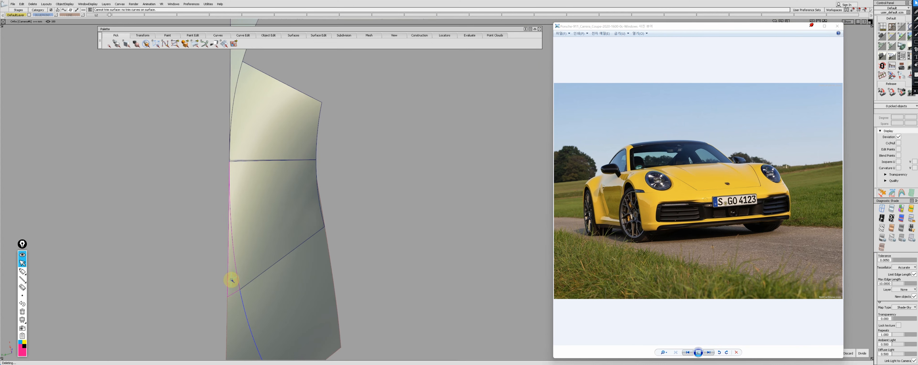
{"action": "middle_click_drag", "start_coordinate": [229, 94], "coordinate": [225, 151], "text": "alt+shift"}
{"action": "left_click", "coordinate": [225, 151]}
{"action": "right_click_drag", "start_coordinate": [224, 228], "coordinate": [246, 215], "text": "alt+shift"}
{"action": "middle_click_drag", "start_coordinate": [246, 216], "coordinate": [240, 144], "text": "alt+shift"}
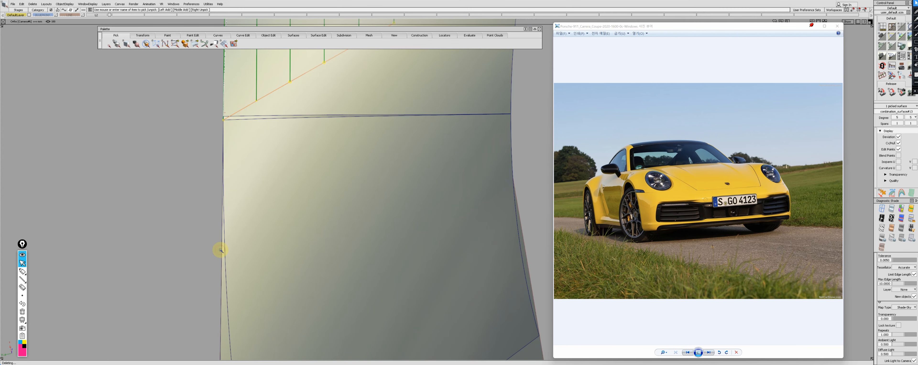
- Try to correct the patch corner at the strip beside the seam gap, and undo the last change
{"action": "left_click", "coordinate": [231, 260]}
{"action": "middle_click_drag", "start_coordinate": [239, 213], "coordinate": [230, 234], "text": "alt+shift"}
{"action": "right_click_drag", "start_coordinate": [204, 232], "coordinate": [223, 214], "text": "alt+shift"}
{"action": "left_click_drag", "start_coordinate": [224, 193], "coordinate": [221, 168], "text": "ctrl+shift"}
{"action": "left_click", "coordinate": [227, 165]}
{"action": "right_click_drag", "start_coordinate": [199, 177], "coordinate": [344, 197], "text": "alt+shift"}
{"action": "middle_click_drag", "start_coordinate": [344, 196], "coordinate": [309, 212], "text": "alt+shift"}
{"action": "key", "text": "ctrl+z"}
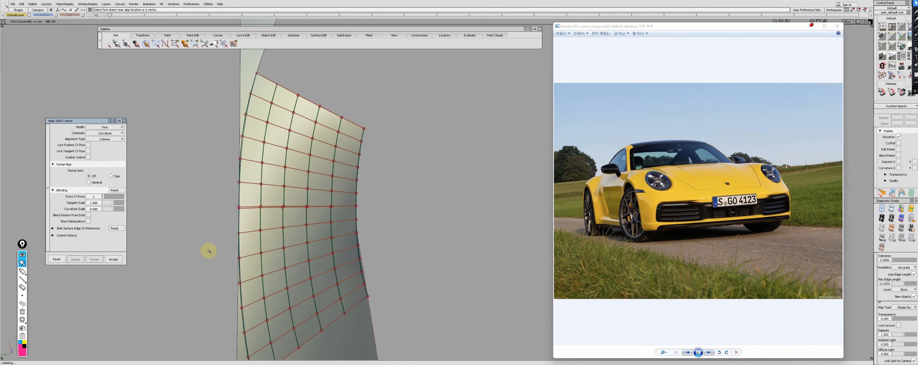
- Align the two neighbouring surround patches at their shared seam, modifying both with tangent continuity, and delete the construction history
{"action": "right_click_drag", "start_coordinate": [239, 245], "coordinate": [261, 243], "text": "alt+shift"}
{"action": "left_click", "coordinate": [314, 239]}
{"action": "left_click", "coordinate": [321, 211]}
{"action": "middle_click_drag", "start_coordinate": [285, 206], "coordinate": [283, 213], "text": "alt+shift"}
{"action": "left_click", "coordinate": [277, 213]}
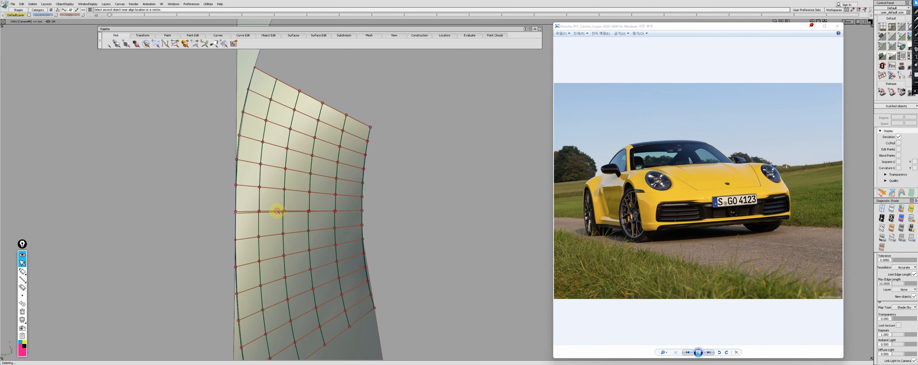
{"action": "left_click", "coordinate": [278, 211]}
{"action": "left_click_drag", "start_coordinate": [108, 198], "coordinate": [114, 197]}
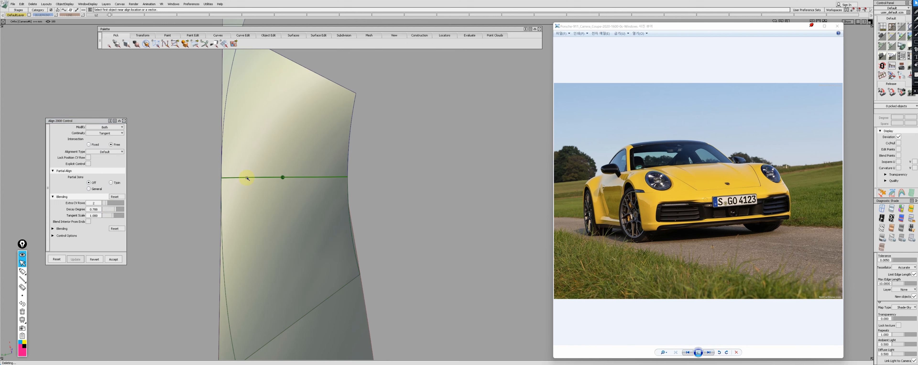
{"action": "key", "text": "Delete"}
{"action": "key", "text": "Return"}
- Pick the patches meeting at the seam and examine how their CV rows run along the strip edge
{"action": "left_click_drag", "start_coordinate": [241, 116], "coordinate": [231, 139], "text": "ctrl+shift"}
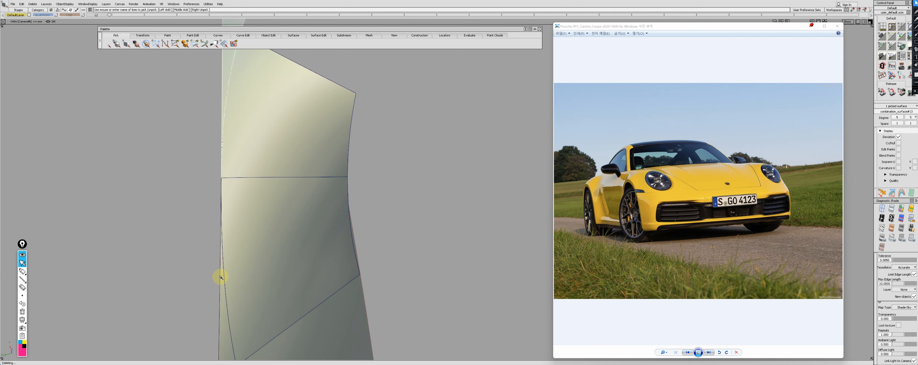
{"action": "left_click", "coordinate": [225, 285]}
{"action": "right_click_drag", "start_coordinate": [230, 219], "coordinate": [293, 242], "text": "alt+shift"}
{"action": "left_click_drag", "start_coordinate": [293, 243], "coordinate": [417, 189], "text": "ctrl+shift"}
{"action": "left_click", "coordinate": [491, 170]}
{"action": "left_click", "coordinate": [477, 189]}
{"action": "middle_click_drag", "start_coordinate": [476, 189], "coordinate": [446, 189], "text": "ctrl+shift"}
{"action": "scroll", "coordinate": [226, 184], "scroll_direction": "up", "scroll_amount": 1}
{"action": "left_click_drag", "start_coordinate": [180, 176], "coordinate": [203, 183], "text": "ctrl+shift"}
{"action": "right_click_drag", "start_coordinate": [180, 180], "coordinate": [185, 167], "text": "ctrl+shift"}
{"action": "right_click_drag", "start_coordinate": [268, 195], "coordinate": [228, 196], "text": "alt+shift"}
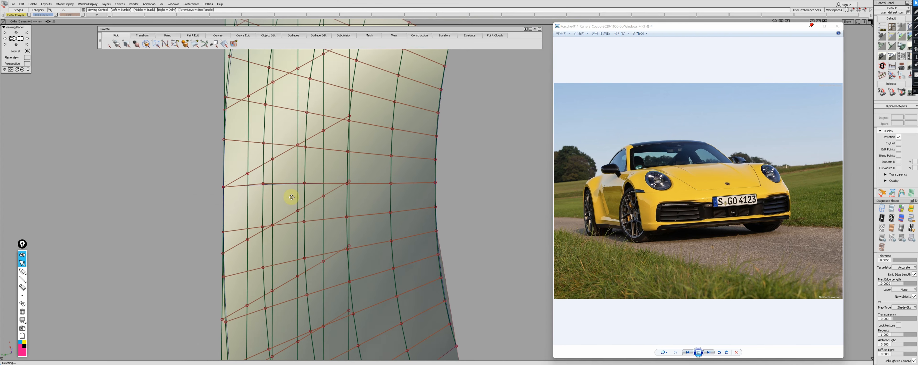
{"action": "middle_click_drag", "start_coordinate": [346, 195], "coordinate": [323, 197], "text": "alt+shift"}
{"action": "right_click_drag", "start_coordinate": [360, 201], "coordinate": [271, 201], "text": "alt+shift"}
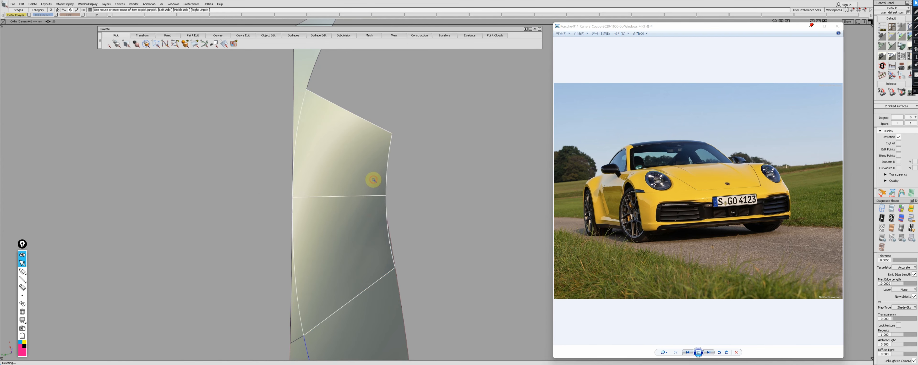
- Align the lower patch's outer edge to the hood-side strip using the Project alignment type
{"action": "left_click", "coordinate": [373, 179]}
{"action": "right_click_drag", "start_coordinate": [340, 197], "coordinate": [365, 200], "text": "alt+shift"}
{"action": "middle_click_drag", "start_coordinate": [364, 201], "coordinate": [351, 162], "text": "alt+shift"}
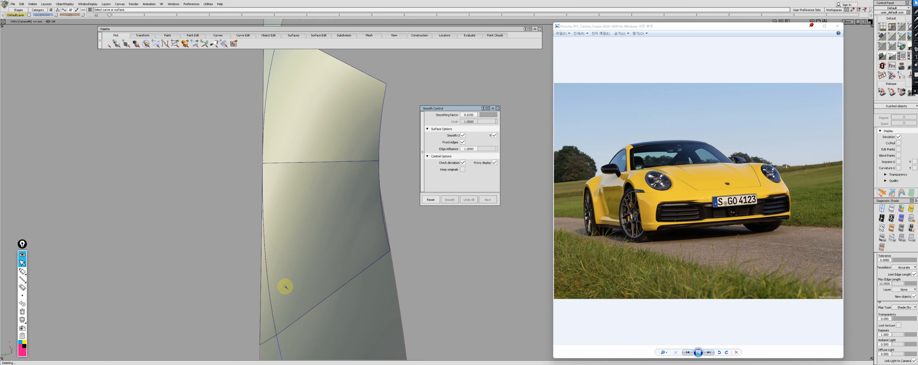
{"action": "middle_click_drag", "start_coordinate": [285, 287], "coordinate": [249, 287], "text": "ctrl+shift"}
{"action": "left_click", "coordinate": [265, 291]}
{"action": "left_click", "coordinate": [477, 146]}
- Align the lower patch to the upper patch across their shared seam
{"action": "middle_click_drag", "start_coordinate": [385, 213], "coordinate": [321, 194], "text": "alt+shift"}
{"action": "left_click", "coordinate": [276, 167]}
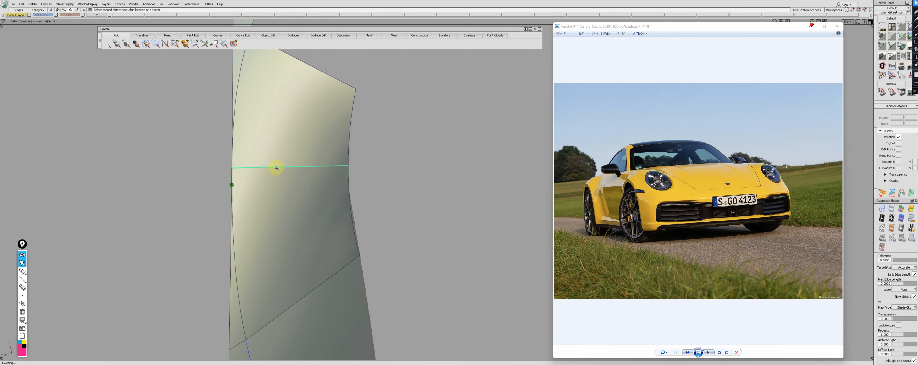
{"action": "left_click", "coordinate": [277, 174]}
{"action": "middle_click_drag", "start_coordinate": [271, 141], "coordinate": [269, 178], "text": "alt+shift"}
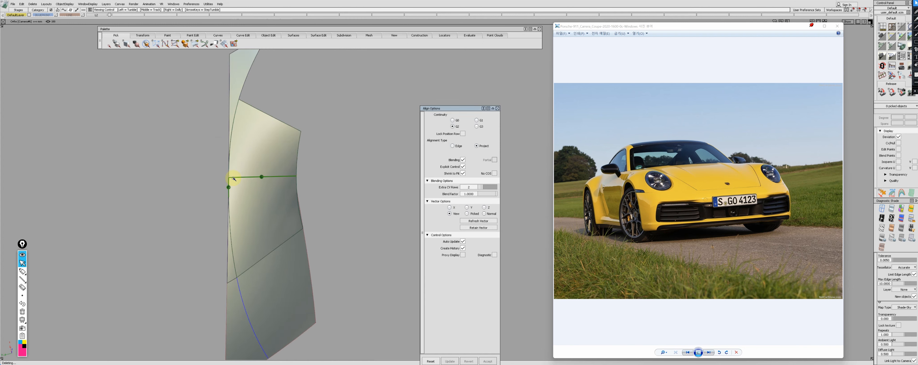
{"action": "left_click_drag", "start_coordinate": [220, 264], "coordinate": [238, 152]}
{"action": "mouse_move", "coordinate": [238, 152]}
{"action": "left_mouse_down", "text": "alt+shift"}
{"action": "mouse_move", "coordinate": [221, 142]}
{"action": "mouse_move", "coordinate": [270, 188]}
{"action": "left_mouse_up", "text": "alt+shift"}
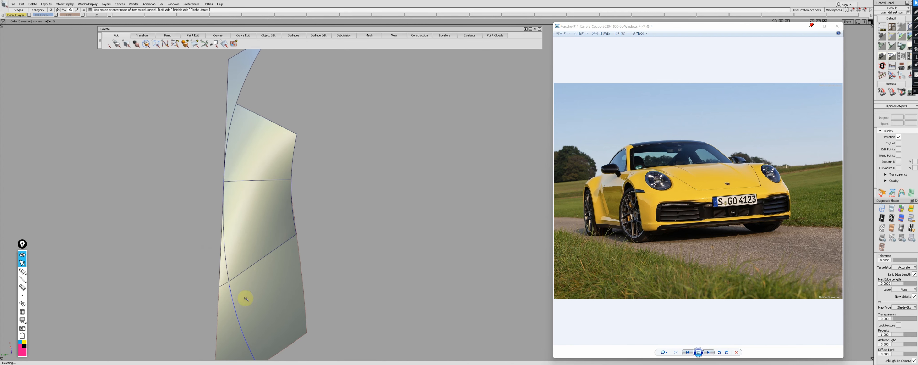
- Pick and delete the curve-on-surface on the strip at the patch's lower corner
{"action": "left_click_drag", "start_coordinate": [227, 303], "coordinate": [225, 285], "text": "alt+shift"}
{"action": "scroll", "coordinate": [226, 285], "scroll_direction": "up", "scroll_amount": 3}
{"action": "middle_click_drag", "start_coordinate": [225, 285], "coordinate": [234, 267], "text": "alt+shift"}
{"action": "mouse_move", "coordinate": [233, 288]}
{"action": "left_mouse_down"}
{"action": "mouse_move", "coordinate": [240, 275]}
{"action": "mouse_move", "coordinate": [221, 227]}
{"action": "mouse_move", "coordinate": [254, 249]}
{"action": "left_mouse_up"}
{"action": "mouse_move", "coordinate": [255, 249]}
{"action": "left_mouse_down", "text": "ctrl+shift"}
{"action": "mouse_move", "coordinate": [244, 271]}
{"action": "mouse_move", "coordinate": [251, 263]}
{"action": "left_mouse_up", "text": "ctrl+shift"}
{"action": "left_click", "coordinate": [235, 267]}
{"action": "key", "text": "Delete"}
{"action": "mouse_move", "coordinate": [250, 262]}
{"action": "middle_mouse_down", "text": "alt+shift"}
{"action": "mouse_move", "coordinate": [246, 283]}
{"action": "mouse_move", "coordinate": [229, 293]}
{"action": "middle_mouse_up", "text": "alt+shift"}
{"action": "left_click", "coordinate": [223, 292]}
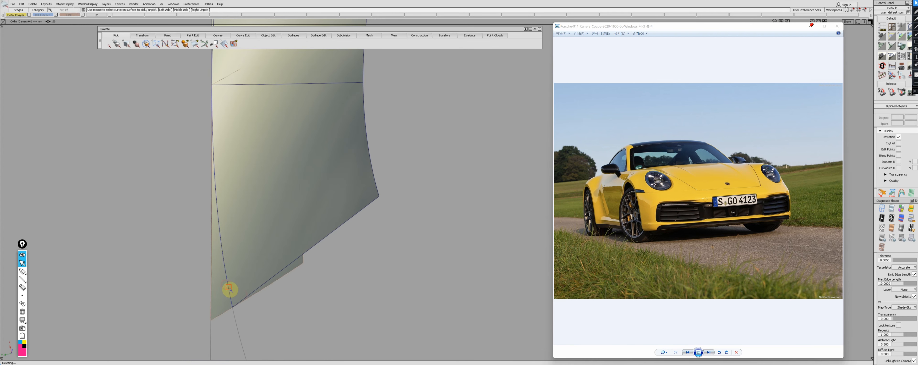
- Try to remove the curve-on-surface along the patch's outer edge, and undo that change
{"action": "middle_click_drag", "start_coordinate": [260, 71], "coordinate": [256, 230], "text": "alt+shift"}
{"action": "left_click", "coordinate": [213, 125]}
{"action": "left_click", "coordinate": [221, 131]}
{"action": "key", "text": "Return"}
{"action": "key", "text": "ctrl+z"}
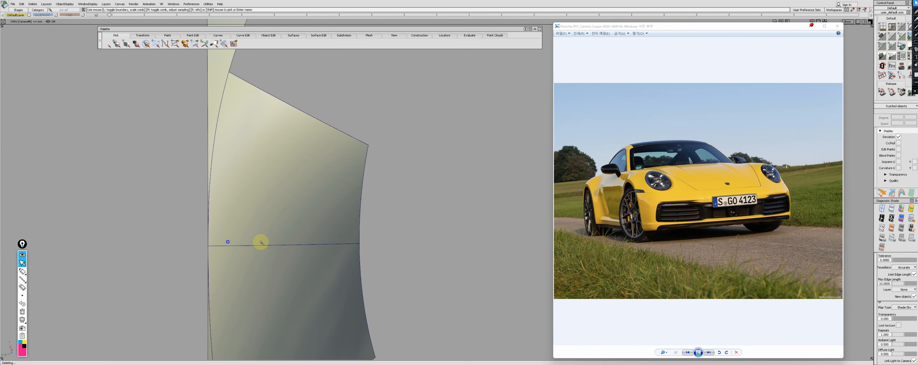
- Check the surface continuity across the seam and isolate the two surround patches with their strip
{"action": "right_click_drag", "start_coordinate": [236, 246], "coordinate": [285, 180], "text": "alt+shift"}
{"action": "left_click_drag", "start_coordinate": [285, 180], "coordinate": [264, 142], "text": "alt+shift"}
{"action": "left_click", "coordinate": [273, 188]}
{"action": "left_click", "coordinate": [265, 142]}
{"action": "left_click_drag", "start_coordinate": [253, 186], "coordinate": [275, 233], "text": "alt+shift"}
{"action": "right_click_drag", "start_coordinate": [275, 233], "coordinate": [298, 174], "text": "alt+shift"}
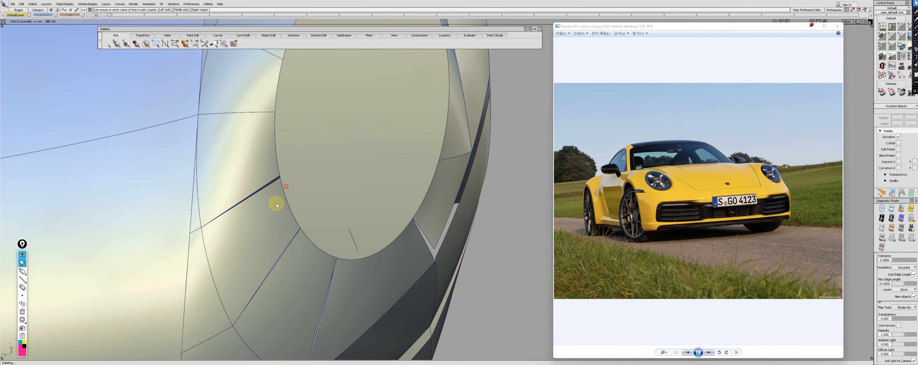
{"action": "key", "text": "alt+h"}
{"action": "left_click", "coordinate": [256, 232]}
{"action": "right_click_drag", "start_coordinate": [241, 227], "coordinate": [300, 212], "text": "alt+shift"}
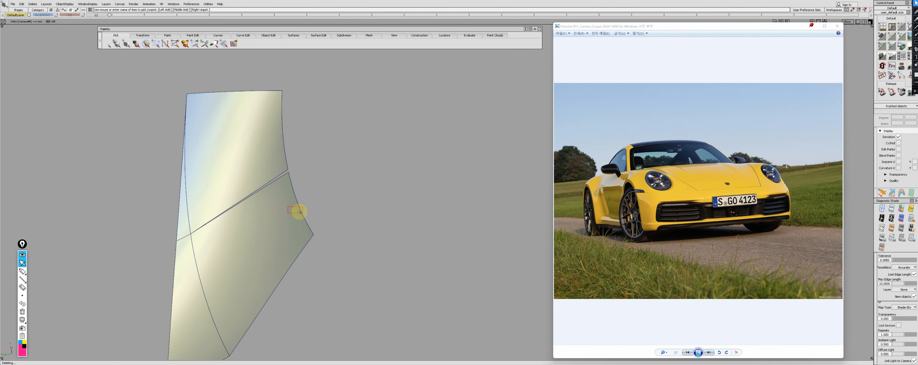
- Close the gap between the two isolated patches along their diagonal seam and show the full model again
{"action": "right_click", "coordinate": [276, 223]}
{"action": "key", "text": "alt+s"}
{"action": "left_click_drag", "start_coordinate": [276, 224], "coordinate": [260, 201], "text": "alt+shift"}
{"action": "left_click", "coordinate": [273, 186]}
{"action": "left_click", "coordinate": [273, 193]}
{"action": "key", "text": "alt+h"}
{"action": "key", "text": "alt+s"}
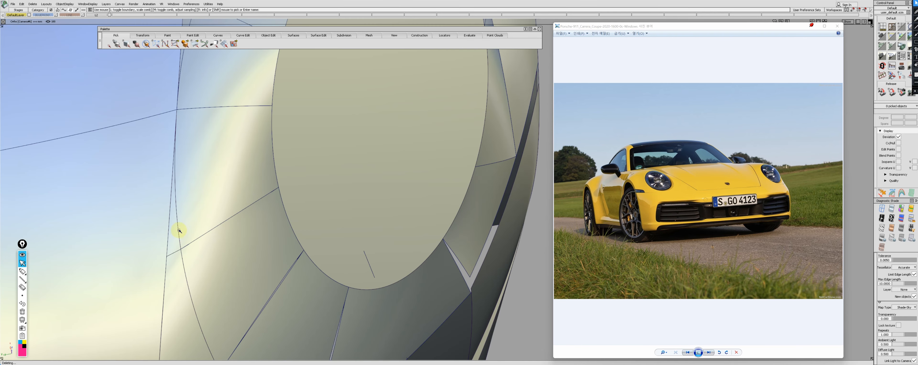
- Isolate the patches above the diagonal seam with their strip and set up a G2 Project alignment for the lower one
{"action": "left_click_drag", "start_coordinate": [203, 209], "coordinate": [211, 194], "text": "alt+shift"}
{"action": "left_click", "coordinate": [210, 142]}
{"action": "left_click", "coordinate": [216, 104]}
{"action": "key", "text": "alt+h"}
{"action": "left_click", "coordinate": [217, 232]}
{"action": "left_click_drag", "start_coordinate": [176, 226], "coordinate": [180, 240], "text": "ctrl+shift"}
{"action": "left_click", "coordinate": [215, 234]}
{"action": "left_click", "coordinate": [213, 236]}
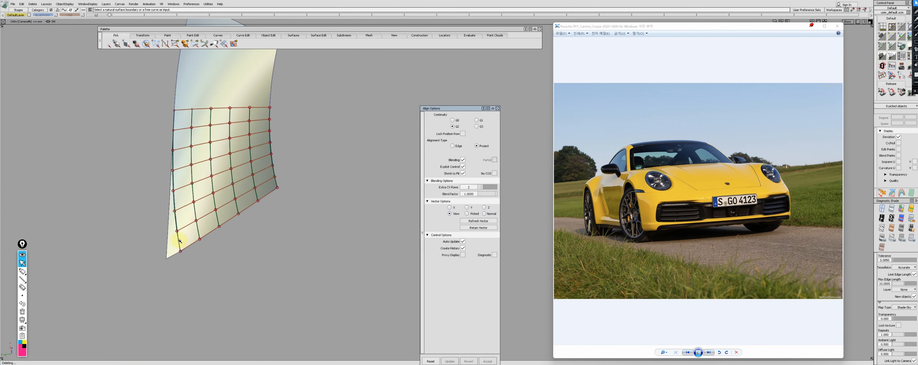
- Pick the strip's curve-on-surface at the seam corner and isolate the patches on both sides of the diagonal seam
{"action": "key", "text": "alt+s"}
{"action": "middle_click_drag", "start_coordinate": [239, 122], "coordinate": [239, 136], "text": "alt+shift"}
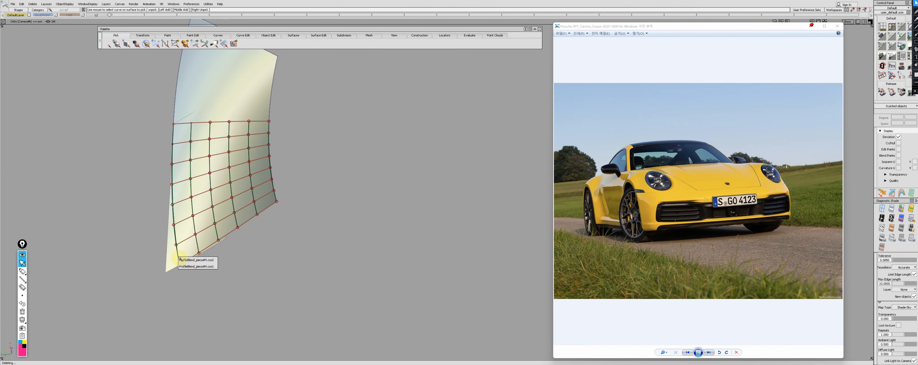
{"action": "left_click_drag", "start_coordinate": [196, 271], "coordinate": [196, 269], "text": "ctrl+shift"}
{"action": "key", "text": "alt+a"}
{"action": "left_click", "coordinate": [202, 279]}
{"action": "key", "text": "alt+h"}
{"action": "middle_click_drag", "start_coordinate": [202, 279], "coordinate": [202, 225], "text": "alt+shift"}
{"action": "left_click", "coordinate": [270, 223]}
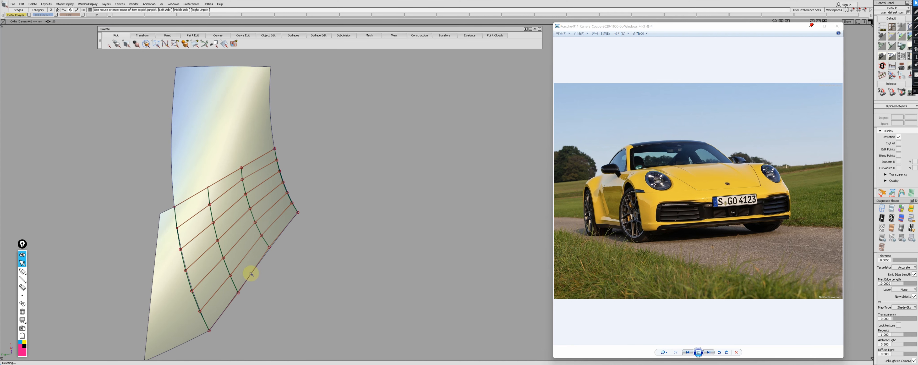
- Duplicate the lower edge of the patch below the diagonal seam as a curve
{"action": "key", "text": "a"}
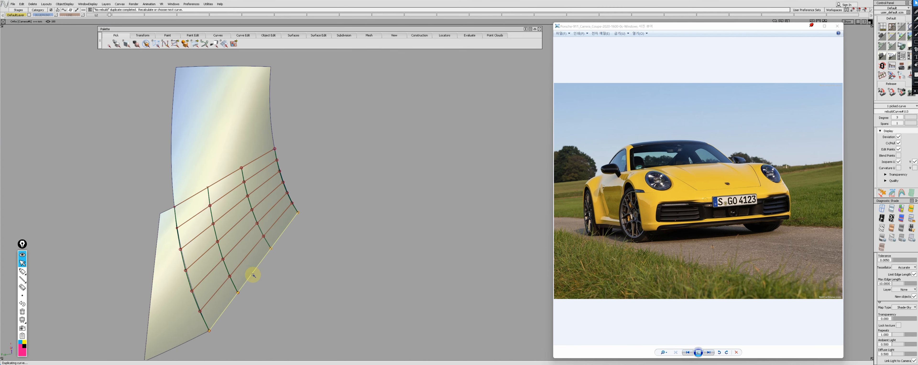
{"action": "left_click", "coordinate": [250, 279]}
{"action": "left_click", "coordinate": [250, 279]}
{"action": "left_click", "coordinate": [276, 247]}
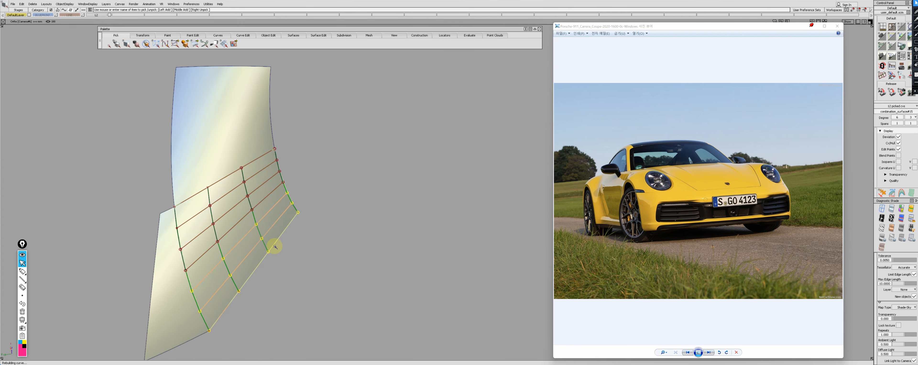
- Rebuild the patch below the diagonal seam to degree 5
{"action": "key", "text": "s"}
{"action": "key", "text": "a"}
{"action": "left_click", "coordinate": [191, 292]}
{"action": "left_click", "coordinate": [282, 278]}
{"action": "key", "text": "r"}
{"action": "left_click_drag", "start_coordinate": [261, 214], "coordinate": [259, 240], "text": "alt+shift"}
{"action": "left_click", "coordinate": [266, 237]}
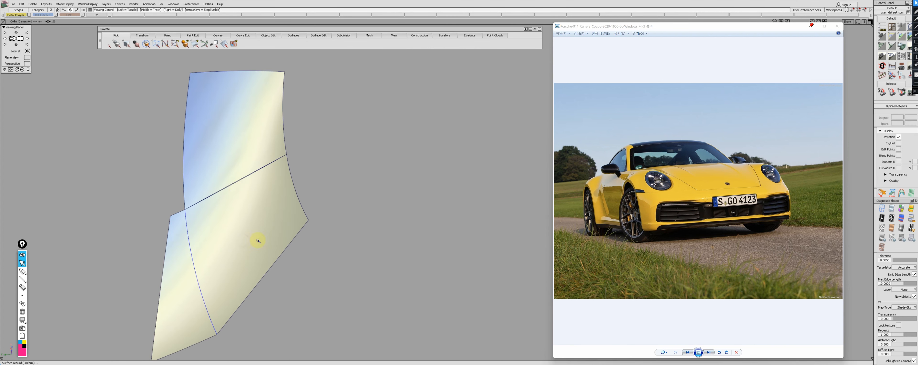
- Align the rebuilt patch's seam edge with curvature continuity, and its outer edge with Project type, G2 and a Normal vector
{"action": "left_click", "coordinate": [238, 190]}
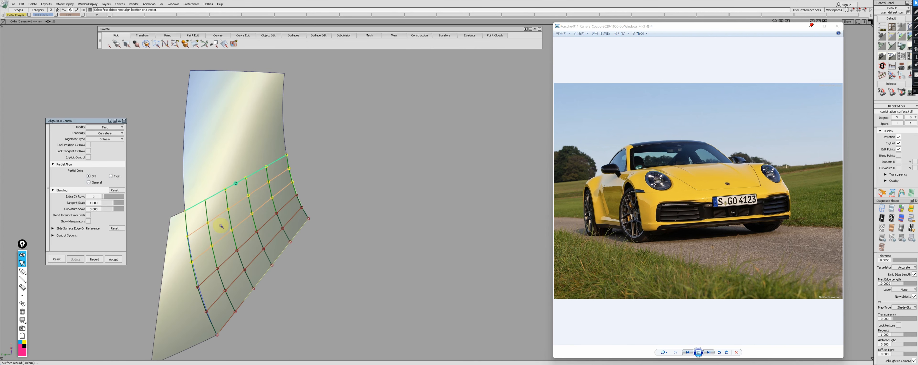
{"action": "middle_click_drag", "start_coordinate": [200, 287], "coordinate": [211, 281], "text": "alt+shift"}
{"action": "key", "text": "a"}
{"action": "left_click", "coordinate": [207, 282]}
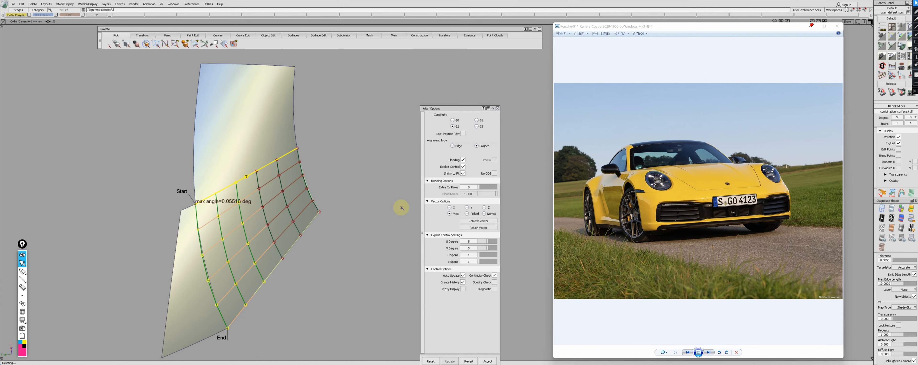
{"action": "left_click", "coordinate": [484, 213]}
{"action": "left_click", "coordinate": [495, 282]}
- Check the continuity along the patch's outer edge, and realign it using Edge type and G2 with an adjusted U degree
{"action": "middle_click_drag", "start_coordinate": [258, 293], "coordinate": [258, 287], "text": "alt+shift"}
{"action": "right_click_drag", "start_coordinate": [214, 285], "coordinate": [214, 264], "text": "alt+shift"}
{"action": "left_click_drag", "start_coordinate": [214, 264], "coordinate": [211, 250], "text": "ctrl+shift"}
{"action": "left_click", "coordinate": [211, 250]}
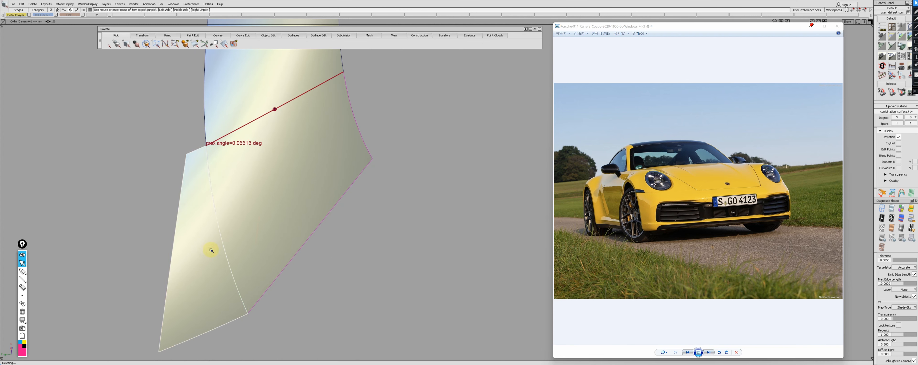
{"action": "left_click", "coordinate": [230, 259]}
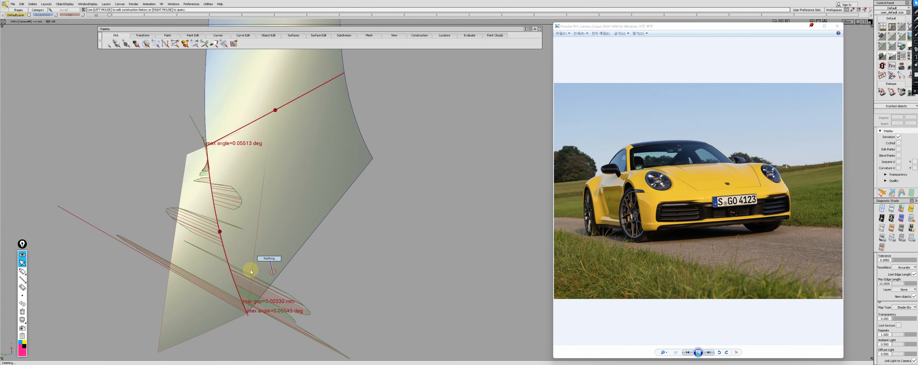
{"action": "left_click", "coordinate": [229, 262]}
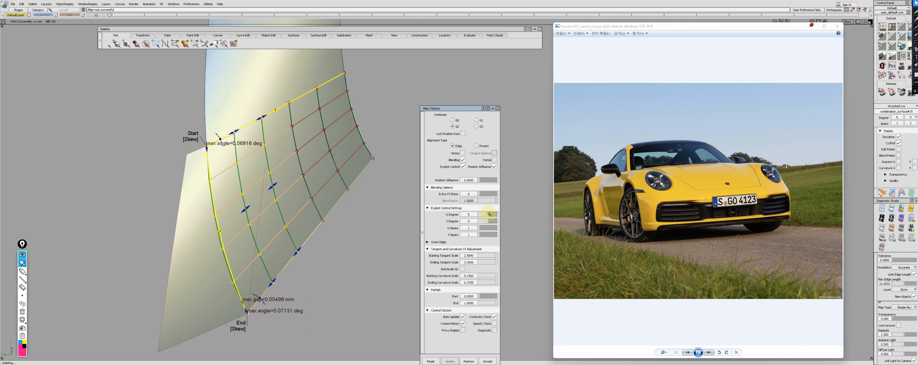
{"action": "left_click", "coordinate": [490, 216]}
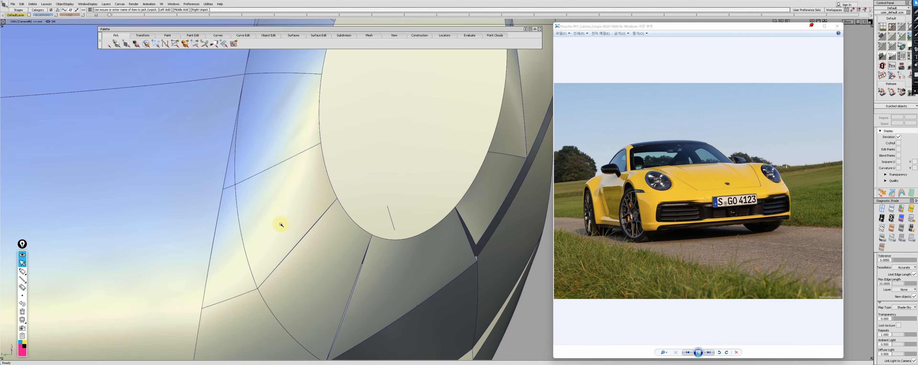
- Try to align the next patch down the surround to its neighbours, and undo the last three changes
{"action": "mouse_move", "coordinate": [277, 221]}
{"action": "left_mouse_down", "text": "alt+shift"}
{"action": "mouse_move", "coordinate": [348, 225]}
{"action": "mouse_move", "coordinate": [235, 260]}
{"action": "mouse_move", "coordinate": [295, 221]}
{"action": "left_mouse_up", "text": "alt+shift"}
{"action": "left_click", "coordinate": [294, 222]}
{"action": "right_click_drag", "start_coordinate": [293, 222], "coordinate": [291, 252], "text": "alt+shift"}
{"action": "middle_click_drag", "start_coordinate": [291, 252], "coordinate": [261, 254], "text": "alt+shift"}
{"action": "left_click_drag", "start_coordinate": [258, 266], "coordinate": [199, 291], "text": "ctrl+shift"}
{"action": "left_click", "coordinate": [248, 274]}
{"action": "right_click_drag", "start_coordinate": [249, 275], "coordinate": [266, 272], "text": "ctrl+shift"}
{"action": "left_click", "coordinate": [268, 278]}
{"action": "left_click", "coordinate": [263, 285]}
{"action": "left_click", "coordinate": [263, 285]}
{"action": "left_click_drag", "start_coordinate": [266, 283], "coordinate": [271, 286], "text": "ctrl+shift"}
{"action": "key", "text": "ctrl+z"}
{"action": "key", "text": "ctrl+z"}
{"action": "key", "text": "ctrl+z"}
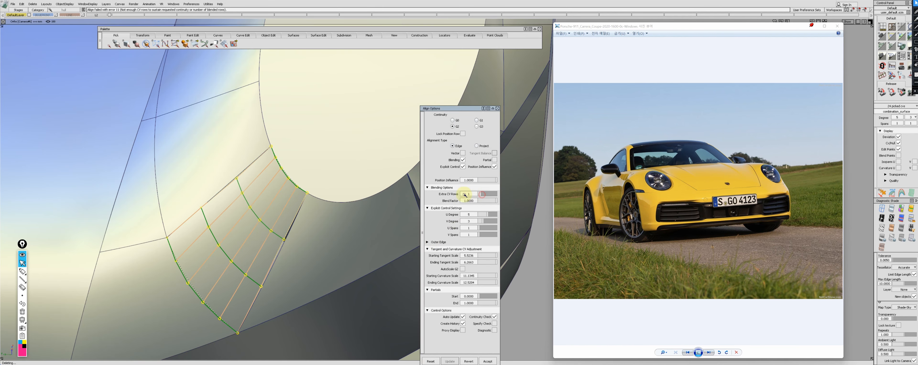
- Align the next patch's outer edge using the Project type and rebuild the patch
{"action": "left_click", "coordinate": [477, 146]}
{"action": "right_click_drag", "start_coordinate": [337, 218], "coordinate": [296, 245], "text": "ctrl+shift"}
{"action": "left_click", "coordinate": [264, 185]}
{"action": "left_click", "coordinate": [199, 209]}
{"action": "left_click_drag", "start_coordinate": [184, 245], "coordinate": [166, 256]}
- Isolate that patch with its neighbours and align its seam edge with curvature continuity, Collinear type and 2 extra CV rows
{"action": "key", "text": "alt+h"}
{"action": "left_click", "coordinate": [193, 215]}
{"action": "left_click", "coordinate": [194, 213]}
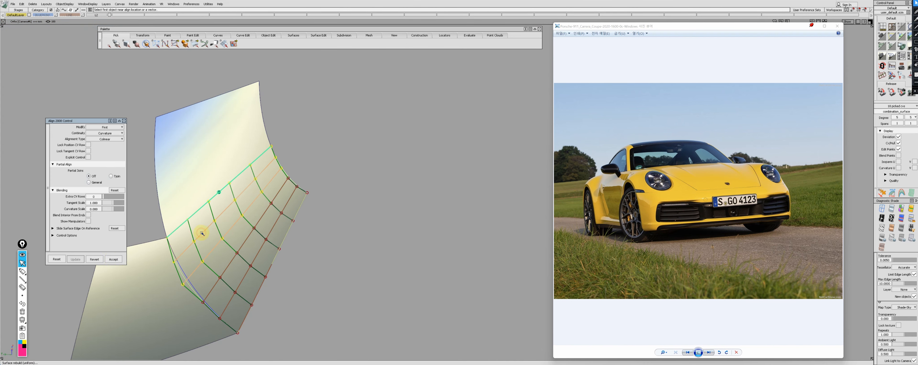
{"action": "left_click", "coordinate": [101, 258]}
{"action": "left_click", "coordinate": [178, 231]}
{"action": "left_click", "coordinate": [177, 229]}
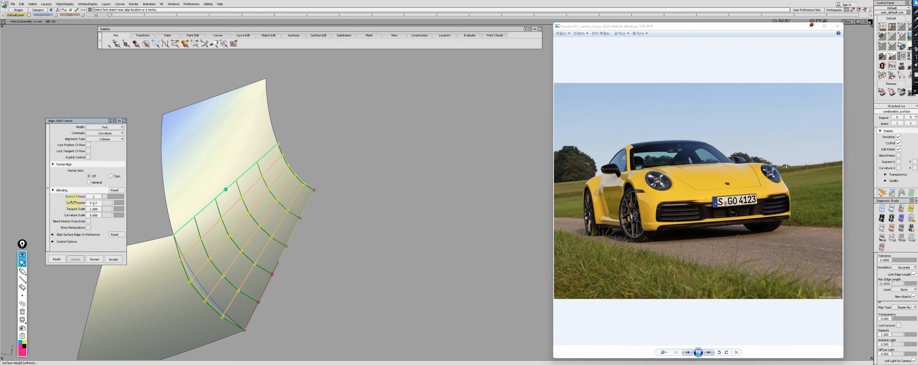
- Isolate the aligned patch together with the boundary curves around it
{"action": "right_click_drag", "start_coordinate": [219, 304], "coordinate": [221, 283], "text": "alt+shift"}
{"action": "left_click_drag", "start_coordinate": [181, 299], "coordinate": [204, 268], "text": "ctrl+shift"}
{"action": "left_click", "coordinate": [206, 273]}
{"action": "right_click_drag", "start_coordinate": [237, 256], "coordinate": [238, 265], "text": "ctrl+shift"}
{"action": "left_click_drag", "start_coordinate": [225, 240], "coordinate": [214, 225], "text": "ctrl+shift"}
{"action": "left_click", "coordinate": [185, 158]}
{"action": "left_click", "coordinate": [300, 262]}
{"action": "mouse_move", "coordinate": [300, 263]}
{"action": "left_mouse_down", "text": "ctrl+shift"}
{"action": "mouse_move", "coordinate": [290, 248]}
{"action": "mouse_move", "coordinate": [284, 259]}
{"action": "left_mouse_up", "text": "ctrl+shift"}
{"action": "left_click", "coordinate": [359, 244]}
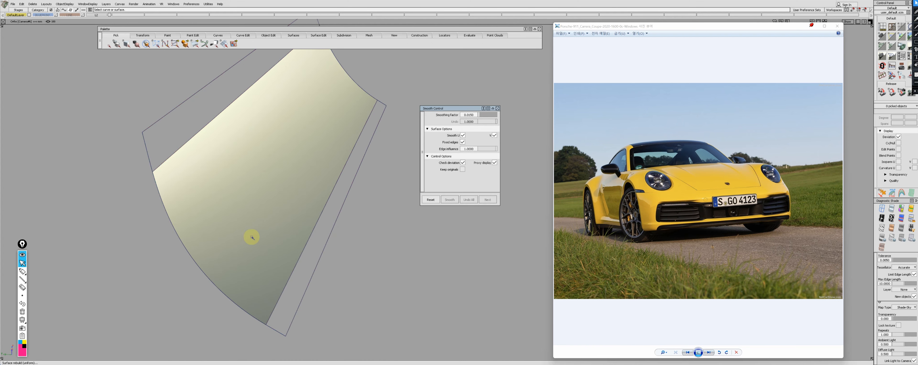
- Align the isolated patch's side edge using curvature continuity, Default type and 1 extra CV row
{"action": "left_click", "coordinate": [301, 257]}
{"action": "left_click", "coordinate": [218, 221]}
{"action": "left_click", "coordinate": [181, 147]}
{"action": "left_click", "coordinate": [215, 254]}
{"action": "left_click", "coordinate": [105, 196]}
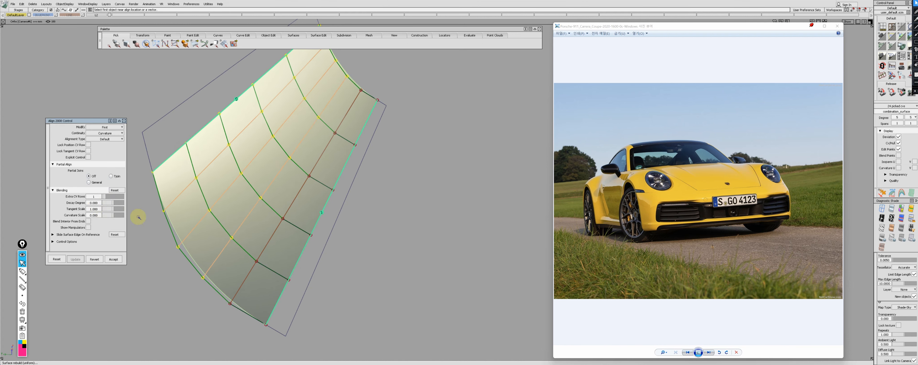
- Replace the patch with a curve duplicated from its outer edge and smooth that curve with factor 0.4
{"action": "middle_click_drag", "start_coordinate": [160, 272], "coordinate": [180, 275], "text": "alt+shift"}
{"action": "left_click_drag", "start_coordinate": [179, 275], "coordinate": [341, 237], "text": "ctrl+shift"}
{"action": "left_click", "coordinate": [201, 245]}
{"action": "left_click", "coordinate": [316, 285]}
{"action": "key", "text": "Delete"}
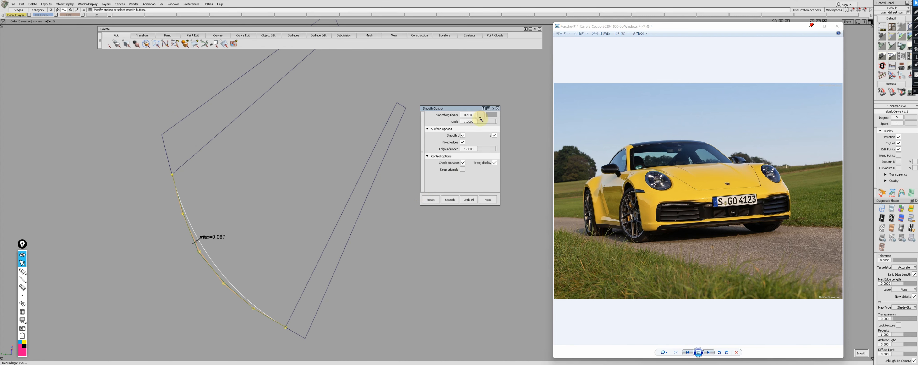
- Align the outer-edge curve's ends to the adjoining boundary curves, using G2 continuity and 1 extra CV row at the upper end
{"action": "left_click_drag", "start_coordinate": [237, 203], "coordinate": [217, 231], "text": "ctrl+shift"}
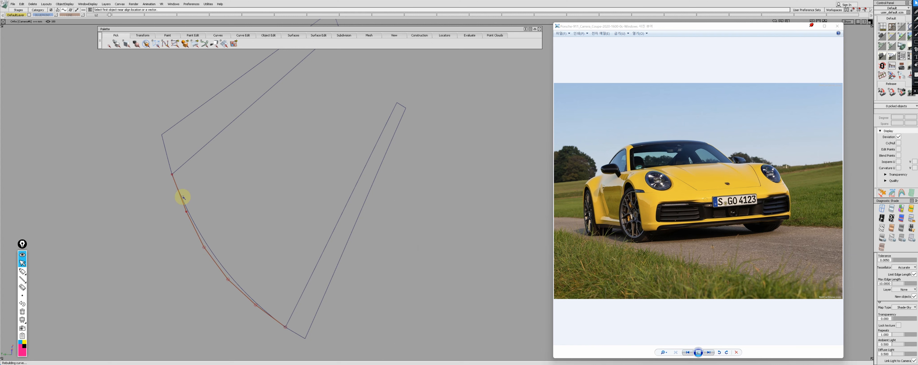
{"action": "left_click", "coordinate": [265, 312]}
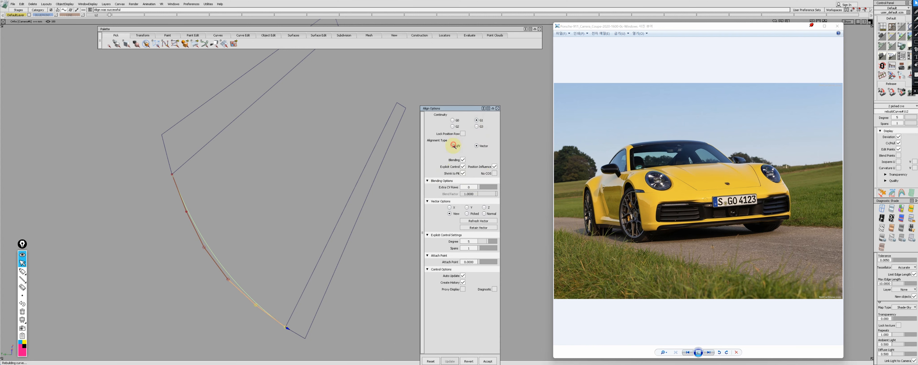
{"action": "left_click", "coordinate": [454, 145]}
{"action": "left_click", "coordinate": [184, 210]}
{"action": "left_click", "coordinate": [453, 127]}
{"action": "left_click", "coordinate": [480, 187]}
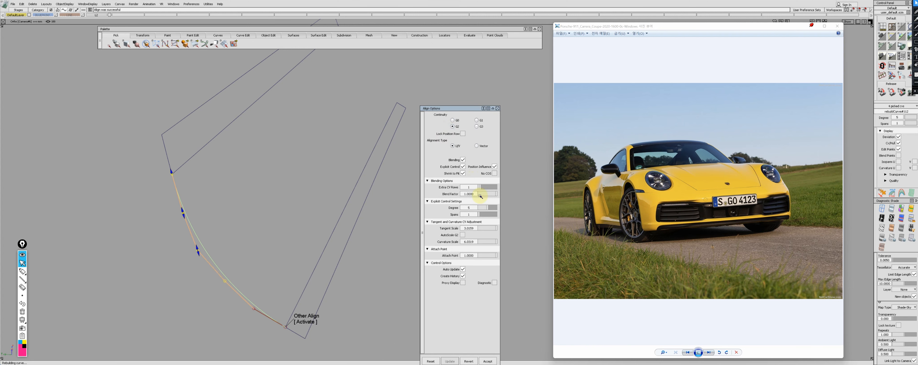
- Set the outer-edge curve's alignment blend factor to 0.5844, show its curvature comb, and delete the leftover helper geometry
{"action": "left_click_drag", "start_coordinate": [271, 271], "coordinate": [244, 283], "text": "ctrl+shift"}
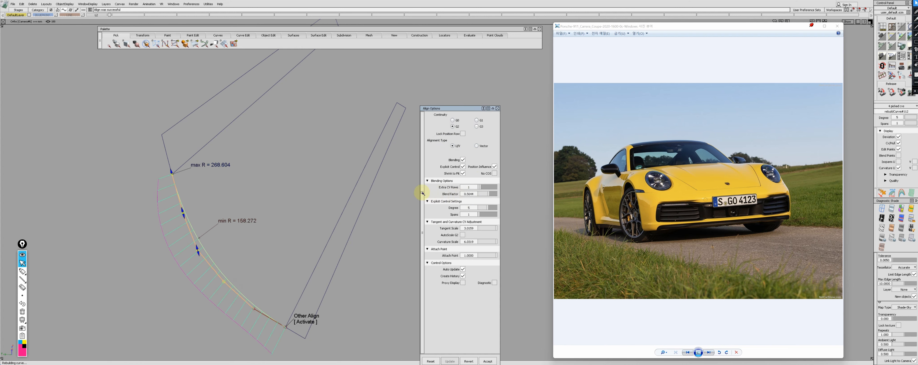
{"action": "left_click_drag", "start_coordinate": [275, 258], "coordinate": [215, 275], "text": "ctrl+shift"}
{"action": "key", "text": "Delete"}
{"action": "key", "text": "Return"}
{"action": "left_click", "coordinate": [320, 252]}
{"action": "left_click", "coordinate": [185, 163]}
{"action": "key", "text": "Delete"}
{"action": "key", "text": "Return"}
- Align the headlight surround patch's outer edge to the reshaped curve, using 4 extra CV rows
{"action": "left_click_drag", "start_coordinate": [247, 238], "coordinate": [229, 241], "text": "ctrl+shift"}
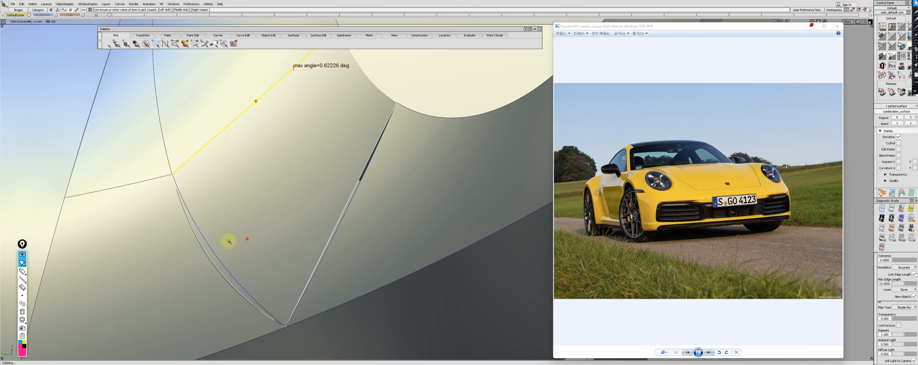
{"action": "left_click", "coordinate": [213, 265]}
{"action": "left_click", "coordinate": [483, 182]}
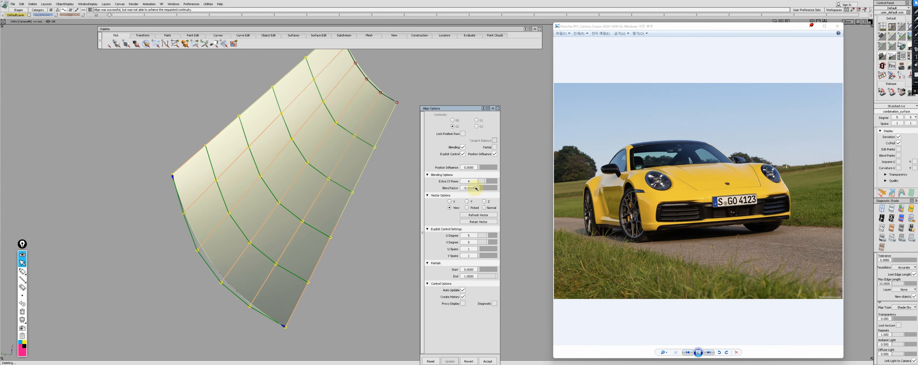
- Isolate the two adjoining patches and align their shared edge with G2 continuity, Project type and 2 extra CV rows
{"action": "left_click_drag", "start_coordinate": [246, 262], "coordinate": [208, 265], "text": "ctrl+shift"}
{"action": "right_click_drag", "start_coordinate": [207, 264], "coordinate": [270, 218], "text": "alt+shift"}
{"action": "middle_click_drag", "start_coordinate": [271, 217], "coordinate": [265, 236], "text": "alt+shift"}
{"action": "left_click_drag", "start_coordinate": [220, 271], "coordinate": [201, 283], "text": "ctrl+shift"}
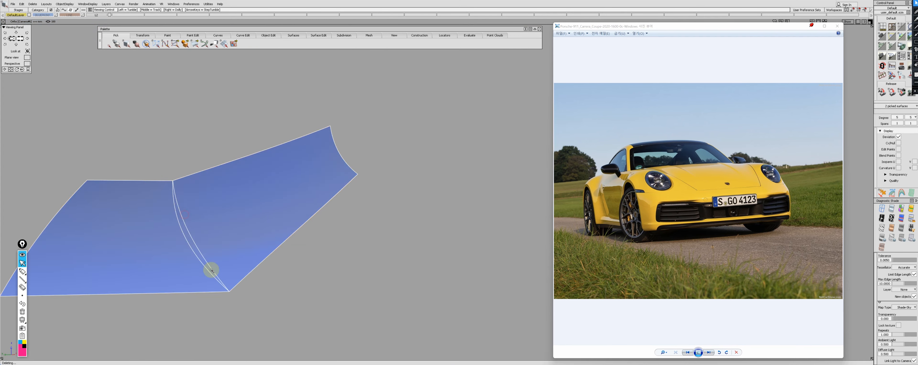
{"action": "left_click_drag", "start_coordinate": [211, 268], "coordinate": [199, 274], "text": "alt+shift"}
{"action": "left_click", "coordinate": [190, 261]}
{"action": "left_click", "coordinate": [483, 188]}
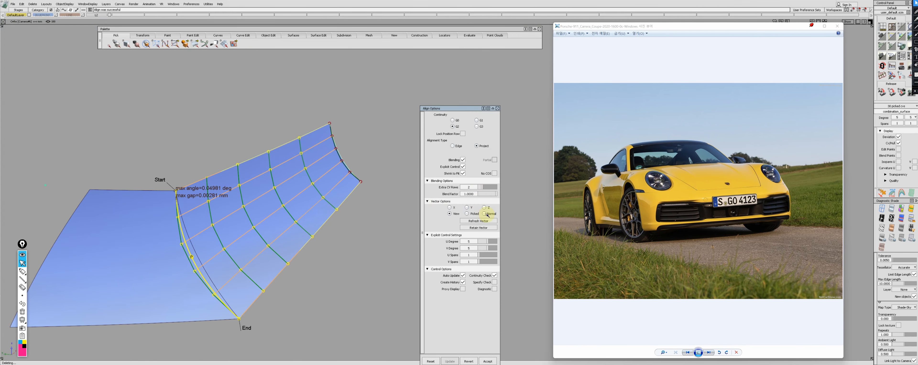
- Try the Normal projection vector against the View vector for the shared-edge alignment
{"action": "left_click", "coordinate": [486, 214]}
{"action": "left_click_drag", "start_coordinate": [314, 237], "coordinate": [298, 246], "text": "alt+shift"}
{"action": "left_click", "coordinate": [450, 213]}
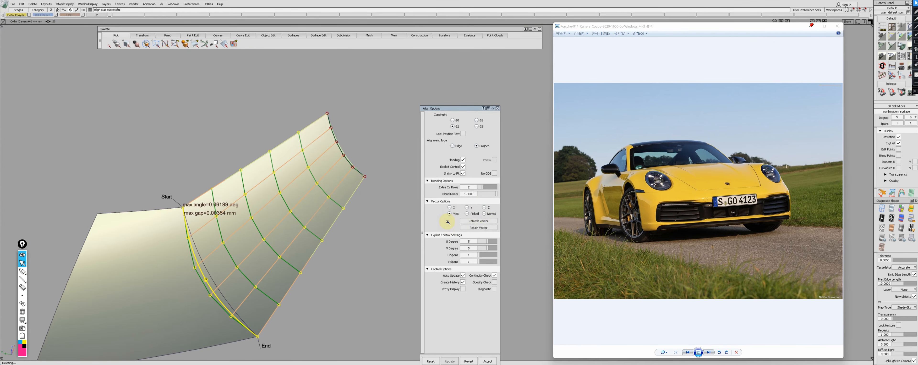
{"action": "left_click", "coordinate": [484, 214]}
{"action": "left_click", "coordinate": [450, 214]}
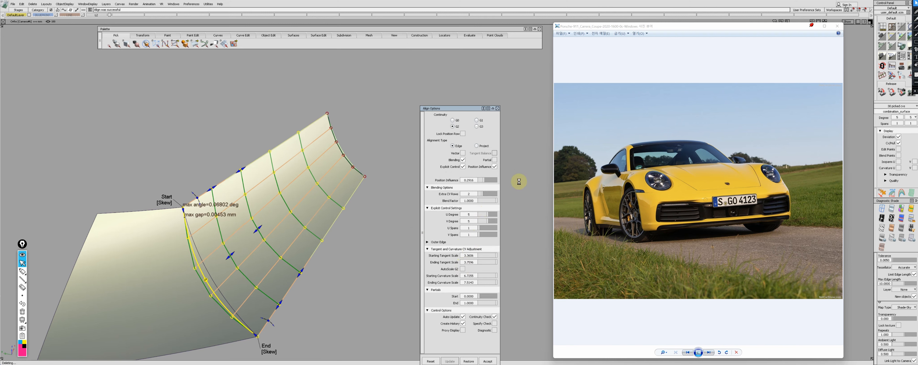
- Switch the alignment to Edge type with U degree 6 and position influence 0.164, and bring back the full model
{"action": "left_click", "coordinate": [477, 215]}
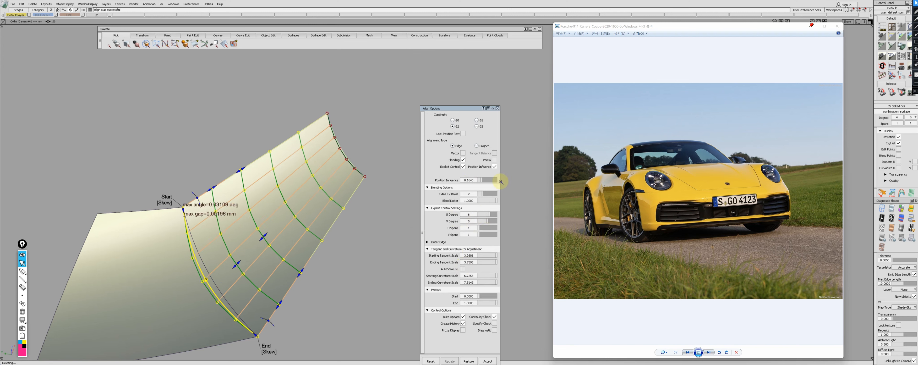
{"action": "left_click_drag", "start_coordinate": [242, 269], "coordinate": [220, 275], "text": "ctrl+shift"}
{"action": "left_click", "coordinate": [196, 281]}
{"action": "right_click_drag", "start_coordinate": [197, 281], "coordinate": [221, 262], "text": "ctrl+shift"}
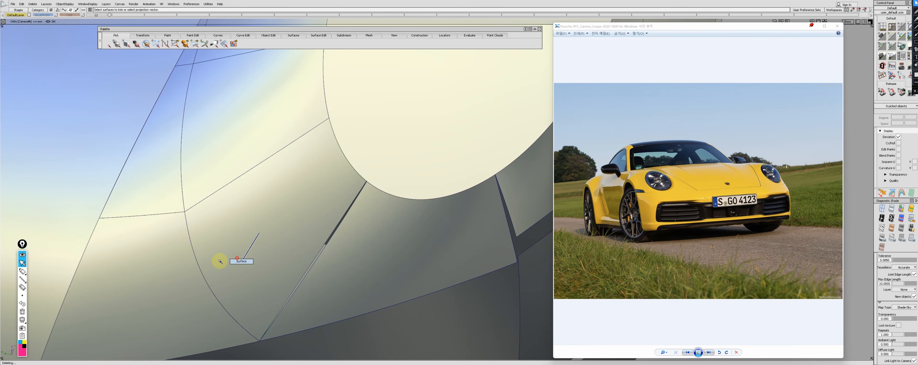
- Realign the patch's outer edge to the neighbouring patch with G1 continuity, Edge type and 2 extra CV rows
{"action": "left_click_drag", "start_coordinate": [221, 263], "coordinate": [211, 204]}
{"action": "left_click", "coordinate": [213, 189]}
{"action": "left_click", "coordinate": [215, 195]}
{"action": "left_click", "coordinate": [240, 242]}
{"action": "left_click_drag", "start_coordinate": [108, 201], "coordinate": [112, 200]}
{"action": "left_click_drag", "start_coordinate": [191, 228], "coordinate": [200, 232], "text": "alt+shift"}
{"action": "left_click_drag", "start_coordinate": [200, 232], "coordinate": [162, 234], "text": "ctrl+shift"}
{"action": "left_click", "coordinate": [162, 234]}
{"action": "right_click_drag", "start_coordinate": [162, 234], "coordinate": [166, 217], "text": "ctrl+shift"}
{"action": "mouse_move", "coordinate": [166, 217]}
{"action": "left_mouse_down", "text": "alt+shift"}
{"action": "mouse_move", "coordinate": [201, 236]}
{"action": "mouse_move", "coordinate": [185, 223]}
{"action": "left_mouse_up", "text": "alt+shift"}
{"action": "right_click_drag", "start_coordinate": [185, 223], "coordinate": [187, 242], "text": "ctrl+shift"}
{"action": "left_click", "coordinate": [187, 245]}
{"action": "left_click", "coordinate": [182, 214]}
{"action": "left_click_drag", "start_coordinate": [182, 214], "coordinate": [190, 197], "text": "alt+shift"}
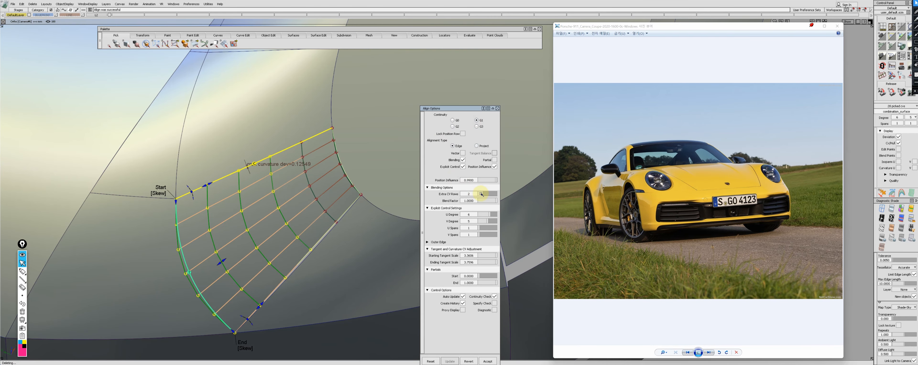
{"action": "left_click_drag", "start_coordinate": [481, 194], "coordinate": [479, 194]}
- Check the continuity along the patch's upper and outer edges within the full model
{"action": "left_click_drag", "start_coordinate": [250, 228], "coordinate": [242, 246], "text": "alt+shift"}
{"action": "right_click_drag", "start_coordinate": [242, 246], "coordinate": [201, 264], "text": "alt+shift"}
{"action": "left_click_drag", "start_coordinate": [202, 265], "coordinate": [221, 275], "text": "ctrl+shift"}
{"action": "left_click_drag", "start_coordinate": [228, 247], "coordinate": [229, 269], "text": "ctrl+shift"}
{"action": "right_click_drag", "start_coordinate": [229, 269], "coordinate": [221, 272], "text": "alt+shift"}
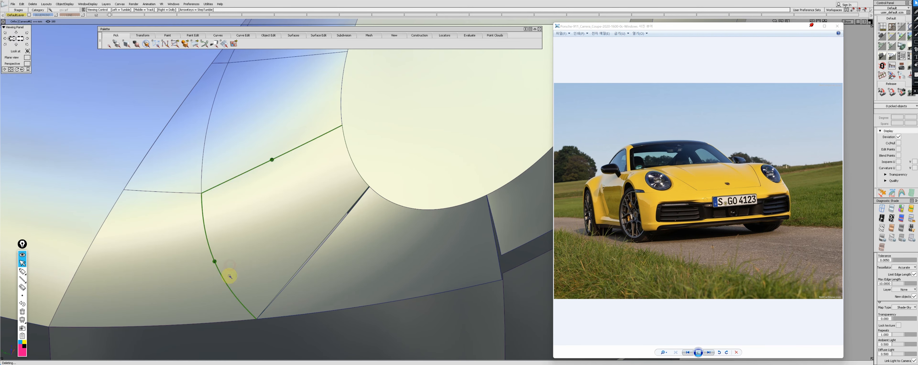
{"action": "left_click_drag", "start_coordinate": [215, 239], "coordinate": [211, 242], "text": "alt+shift"}
{"action": "left_click_drag", "start_coordinate": [210, 242], "coordinate": [223, 217], "text": "ctrl+shift"}
- Align the adjoining patch below the headlight opening to its neighbour and set up U and V smoothing with fixed edges
{"action": "left_click", "coordinate": [254, 192]}
{"action": "left_click_drag", "start_coordinate": [260, 196], "coordinate": [287, 228], "text": "ctrl+shift"}
{"action": "left_click_drag", "start_coordinate": [286, 231], "coordinate": [301, 240], "text": "alt+shift"}
{"action": "left_click", "coordinate": [334, 237]}
{"action": "left_click", "coordinate": [88, 145]}
{"action": "left_click", "coordinate": [369, 240]}
{"action": "left_click_drag", "start_coordinate": [369, 240], "coordinate": [367, 246], "text": "ctrl+shift"}
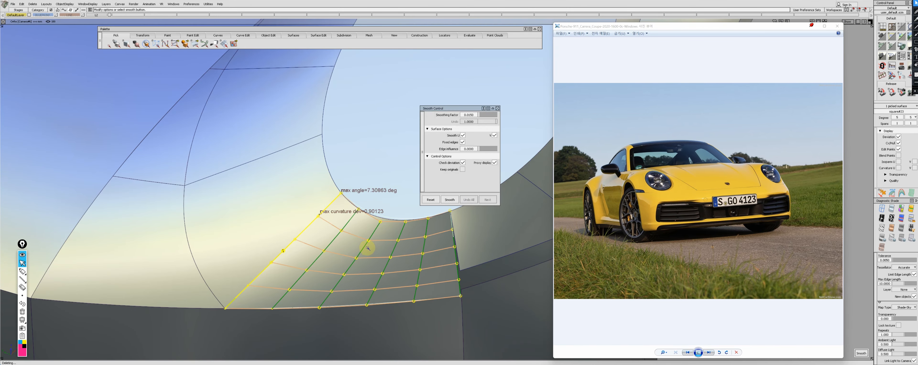
- Align the lower patch's upper edge to the headlight disc with G0 continuity, Partial option and 4 extra CV rows
{"action": "left_click_drag", "start_coordinate": [403, 227], "coordinate": [298, 193], "text": "ctrl+shift"}
{"action": "mouse_move", "coordinate": [371, 203]}
{"action": "left_mouse_down", "text": "ctrl+shift"}
{"action": "mouse_move", "coordinate": [379, 193]}
{"action": "mouse_move", "coordinate": [337, 213]}
{"action": "mouse_move", "coordinate": [314, 208]}
{"action": "left_mouse_up", "text": "ctrl+shift"}
{"action": "left_click", "coordinate": [379, 193]}
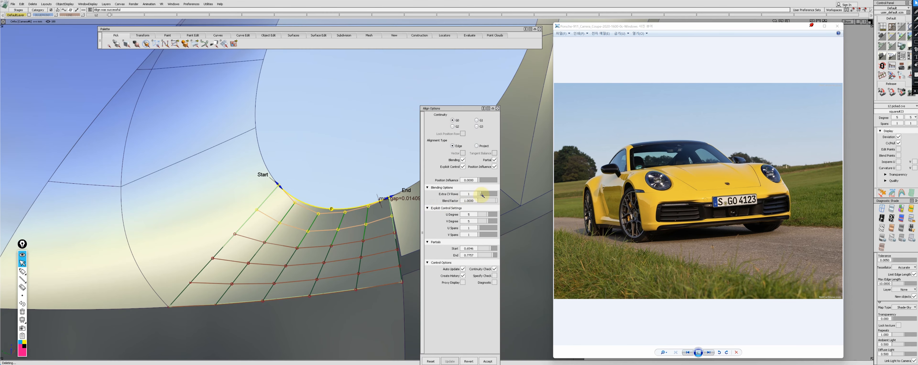
{"action": "middle_click_drag", "start_coordinate": [386, 253], "coordinate": [346, 252], "text": "alt+shift"}
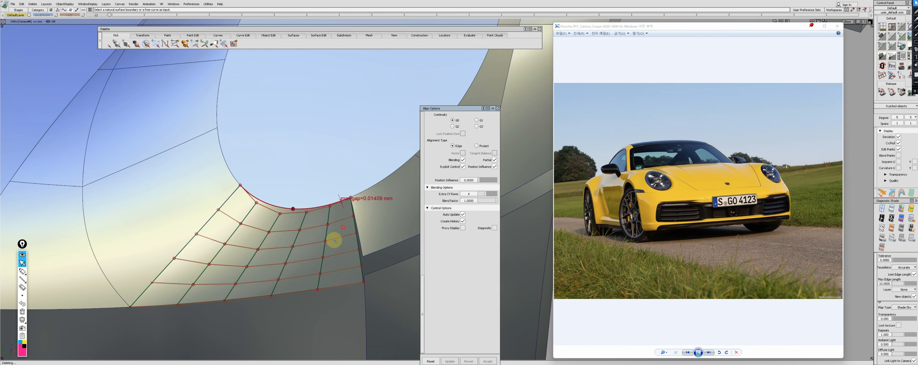
{"action": "right_click_drag", "start_coordinate": [367, 243], "coordinate": [381, 252], "text": "alt+shift"}
{"action": "left_click_drag", "start_coordinate": [381, 252], "coordinate": [332, 260], "text": "alt+shift"}
- Isolate the three surround patches and align the lower patch's side edge using G2 continuity and 2 extra CV rows
{"action": "left_click", "coordinate": [340, 253]}
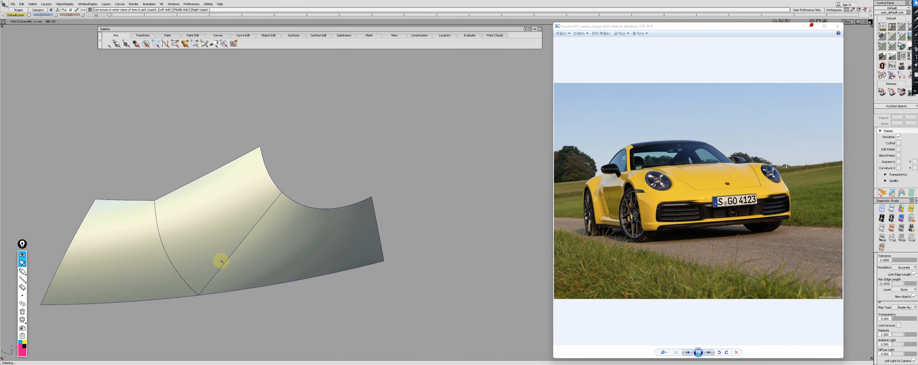
{"action": "left_click", "coordinate": [221, 261]}
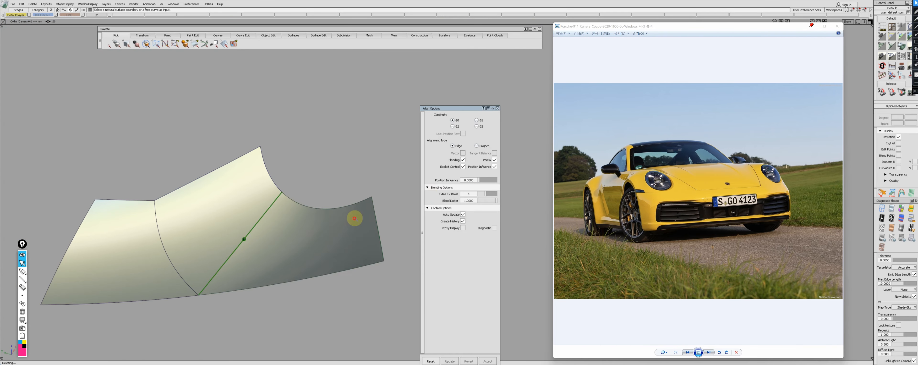
{"action": "left_click", "coordinate": [453, 127]}
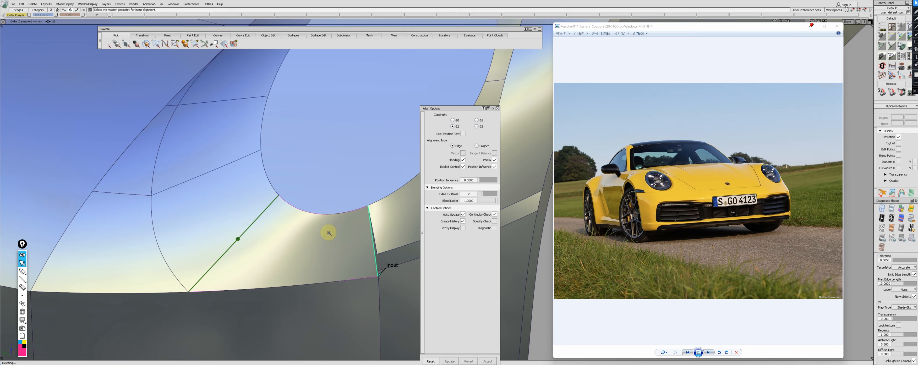
{"action": "left_click", "coordinate": [329, 233]}
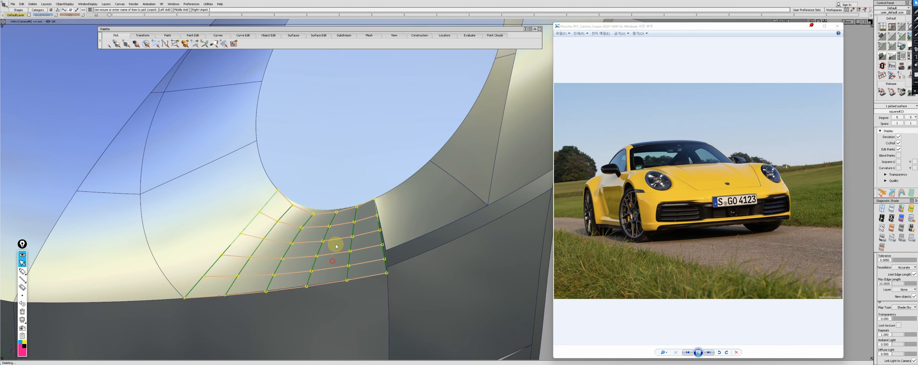
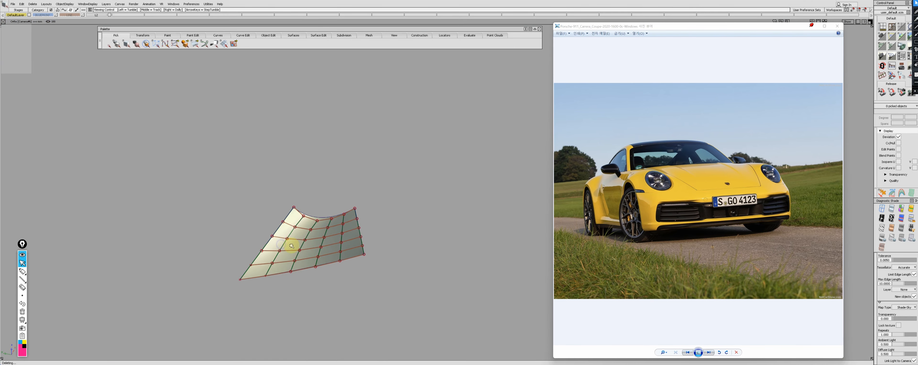
- Isolate the lower patch with the adjoining outline and smooth it in U and V, using edge influence 1
{"action": "left_click", "coordinate": [267, 241]}
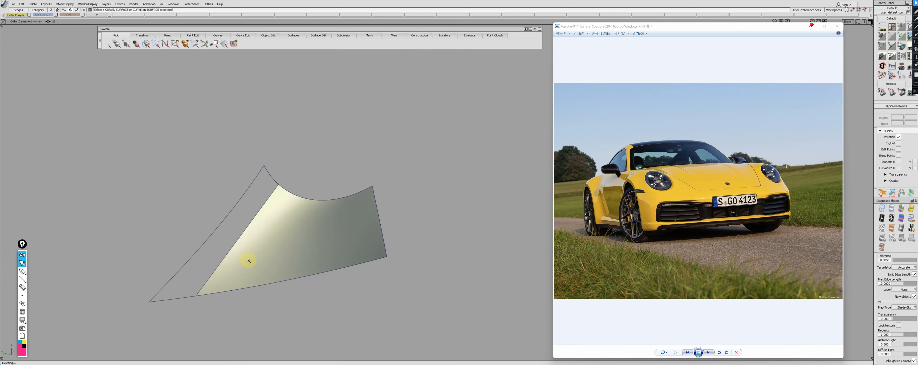
{"action": "key", "text": "a"}
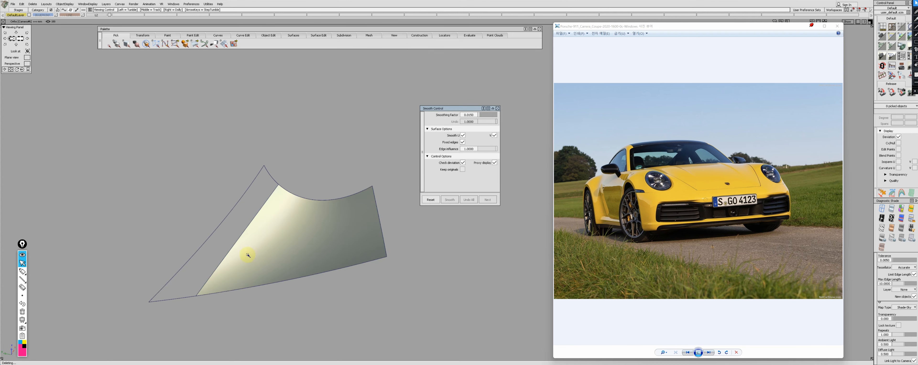
{"action": "left_click", "coordinate": [238, 239]}
{"action": "left_click", "coordinate": [111, 199]}
{"action": "left_click_drag", "start_coordinate": [281, 250], "coordinate": [366, 228], "text": "alt+shift"}
{"action": "key", "text": "p"}
{"action": "left_click", "coordinate": [262, 240]}
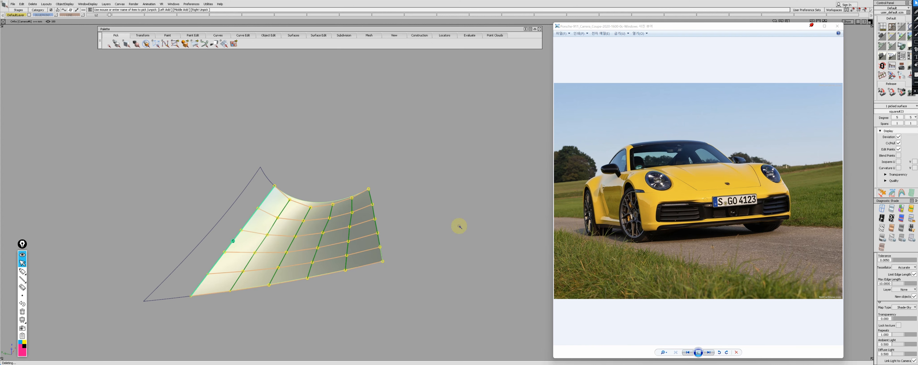
- Align the isolated patch's side edge with curvature continuity and Collinear alignment type
{"action": "left_click", "coordinate": [905, 136]}
{"action": "key", "text": "a"}
{"action": "left_click_drag", "start_coordinate": [426, 216], "coordinate": [147, 205], "text": "alt+shift"}
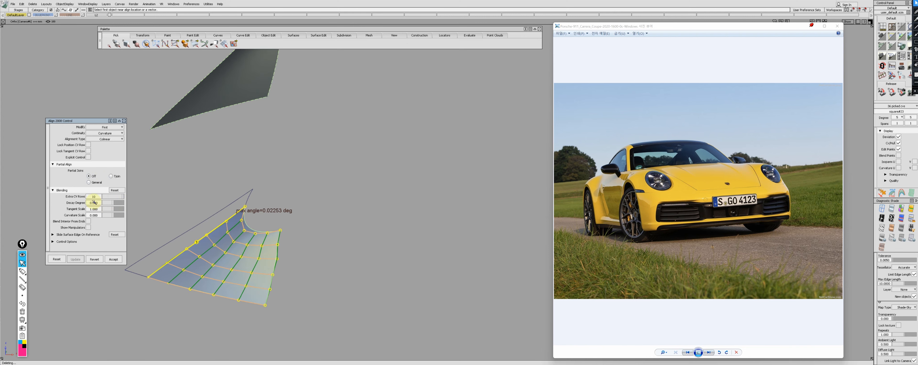
{"action": "key", "text": "q"}
{"action": "left_click_drag", "start_coordinate": [207, 209], "coordinate": [240, 212], "text": "alt+shift"}
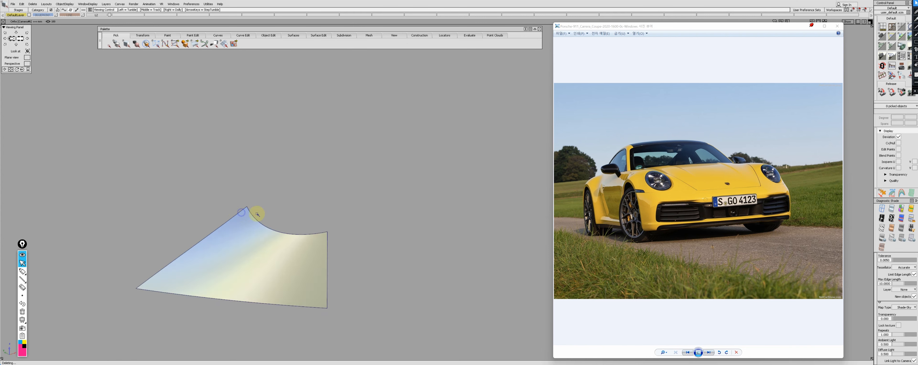
- Examine the patch within the full model and undo the last change
{"action": "right_click_drag", "start_coordinate": [240, 212], "coordinate": [289, 207], "text": "alt+shift"}
{"action": "left_click_drag", "start_coordinate": [289, 207], "coordinate": [308, 215], "text": "alt+shift"}
{"action": "key", "text": "a"}
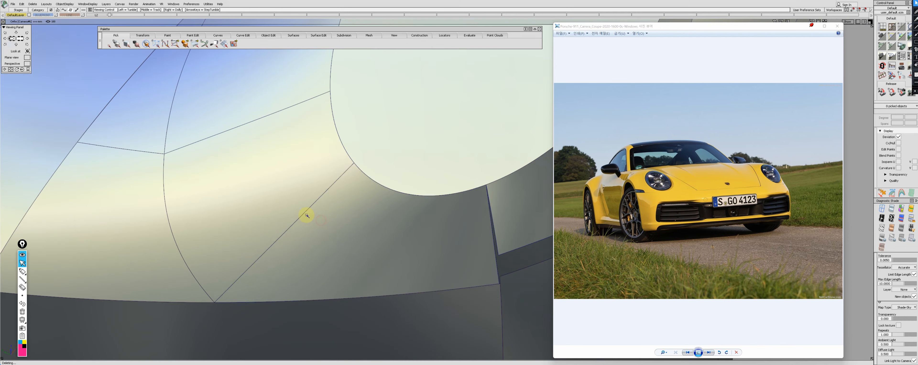
{"action": "left_click", "coordinate": [307, 215]}
{"action": "left_click", "coordinate": [306, 212]}
{"action": "key", "text": "ctrl+z"}
{"action": "key", "text": "q"}
- Try realigning the lower patch's side edge with a changed position-row lock and continuity setting
{"action": "left_click", "coordinate": [272, 246]}
{"action": "left_click", "coordinate": [285, 254]}
{"action": "left_click", "coordinate": [88, 145]}
{"action": "left_click", "coordinate": [89, 163]}
{"action": "left_click", "coordinate": [104, 133]}
{"action": "left_click", "coordinate": [103, 145]}
- Undo the last alignment change and delete the lower patch's construction history
{"action": "left_click_drag", "start_coordinate": [157, 164], "coordinate": [284, 222], "text": "alt+shift"}
{"action": "key", "text": "q"}
{"action": "key", "text": "s"}
{"action": "key", "text": "ctrl+z"}
{"action": "key", "text": "q"}
{"action": "left_click", "coordinate": [287, 224]}
{"action": "key", "text": "Return"}
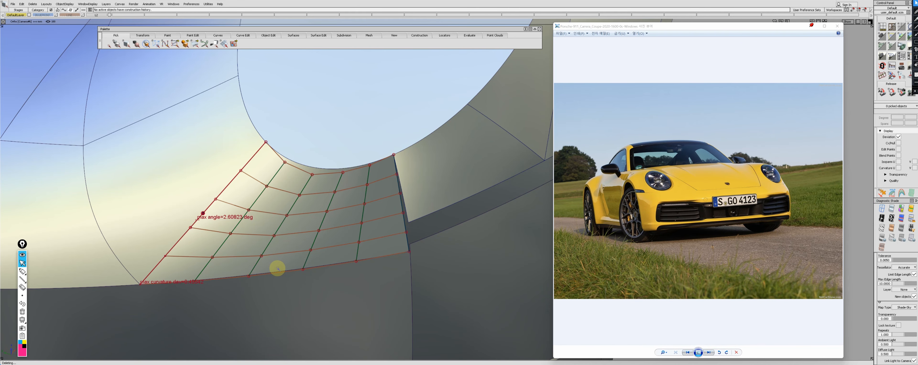
- Align the lower patch's bottom edge to the boundary beneath it with G0 continuity and 2 extra CV rows
{"action": "left_click", "coordinate": [248, 277]}
{"action": "middle_click_drag", "start_coordinate": [411, 165], "coordinate": [386, 165], "text": "alt+shift"}
{"action": "left_click", "coordinate": [452, 120]}
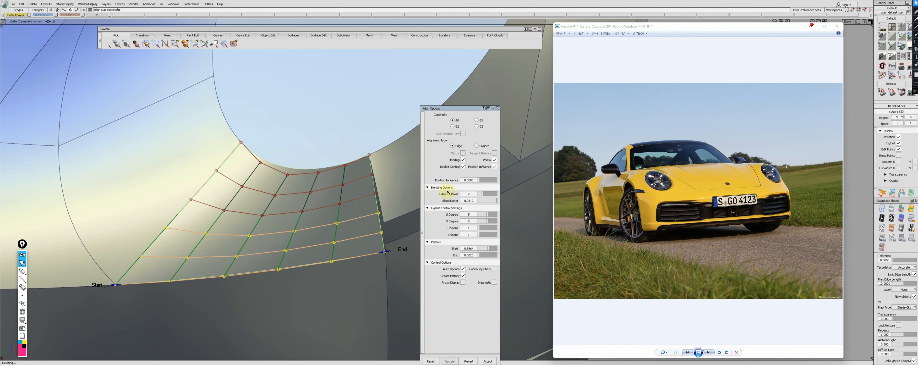
{"action": "key", "text": "q"}
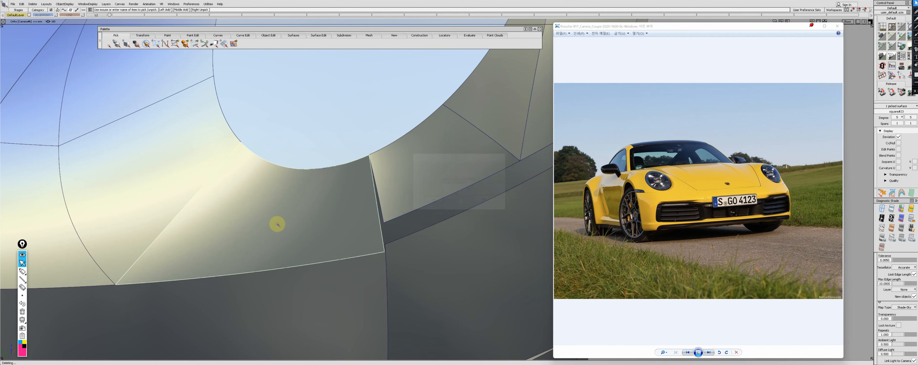
- Isolate the lower patch to inspect its shape, restore the full model, and delete the leftover helper object
{"action": "left_click_drag", "start_coordinate": [277, 224], "coordinate": [251, 227], "text": "alt+shift"}
{"action": "left_click_drag", "start_coordinate": [195, 200], "coordinate": [229, 191], "text": "alt+shift"}
{"action": "key", "text": "shift+z"}
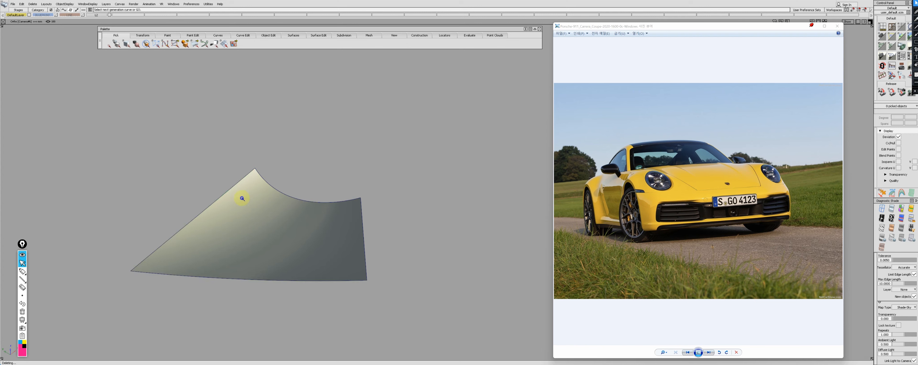
{"action": "mouse_move", "coordinate": [301, 286]}
{"action": "left_mouse_down", "text": "alt+shift"}
{"action": "mouse_move", "coordinate": [148, 217]}
{"action": "mouse_move", "coordinate": [169, 199]}
{"action": "mouse_move", "coordinate": [340, 200]}
{"action": "mouse_move", "coordinate": [324, 178]}
{"action": "mouse_move", "coordinate": [297, 195]}
{"action": "mouse_move", "coordinate": [381, 189]}
{"action": "mouse_move", "coordinate": [213, 185]}
{"action": "mouse_move", "coordinate": [225, 176]}
{"action": "mouse_move", "coordinate": [335, 224]}
{"action": "mouse_move", "coordinate": [221, 230]}
{"action": "mouse_move", "coordinate": [215, 213]}
{"action": "left_mouse_up", "text": "alt+shift"}
{"action": "key", "text": "q"}
{"action": "left_click", "coordinate": [324, 179]}
{"action": "key", "text": "shift+z"}
{"action": "left_click", "coordinate": [382, 188]}
{"action": "left_click", "coordinate": [293, 232]}
{"action": "key", "text": "Delete"}
- Align the lower patch's side edge to its neighbour with G2 continuity, Edge type and 2 extra CV rows, trying the Vector option
{"action": "left_click", "coordinate": [214, 213]}
{"action": "left_click", "coordinate": [215, 215]}
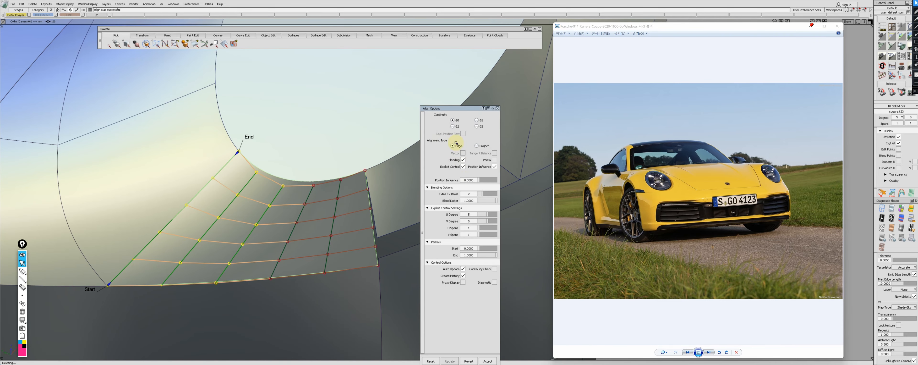
{"action": "left_click", "coordinate": [453, 126]}
{"action": "left_click", "coordinate": [463, 153]}
{"action": "left_click_drag", "start_coordinate": [297, 219], "coordinate": [274, 234], "text": "alt+shift"}
{"action": "left_click_drag", "start_coordinate": [380, 187], "coordinate": [174, 208], "text": "ctrl+shift"}
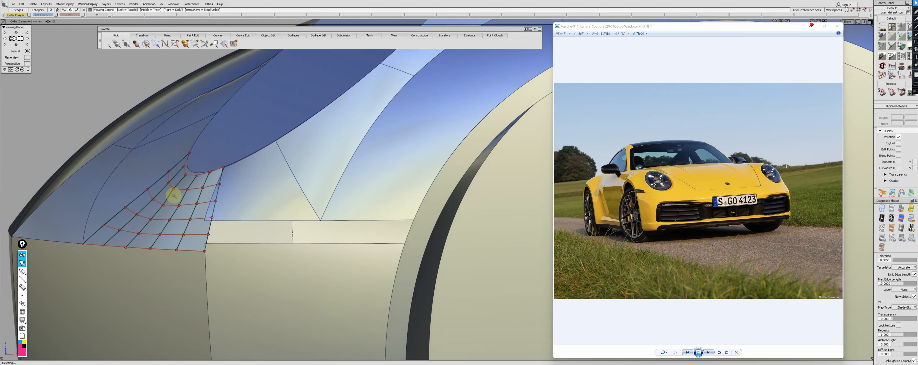
{"action": "mouse_move", "coordinate": [271, 218]}
{"action": "left_mouse_down", "text": "alt+shift"}
{"action": "mouse_move", "coordinate": [274, 207]}
{"action": "mouse_move", "coordinate": [254, 209]}
{"action": "mouse_move", "coordinate": [268, 212]}
{"action": "left_mouse_up", "text": "alt+shift"}
{"action": "left_click", "coordinate": [268, 212]}
{"action": "left_click", "coordinate": [270, 213]}
{"action": "left_click", "coordinate": [463, 153]}
- Display the control points of the two lower surround patches and refine the CV rows across their shared edge
{"action": "left_click_drag", "start_coordinate": [271, 171], "coordinate": [192, 217], "text": "ctrl+shift"}
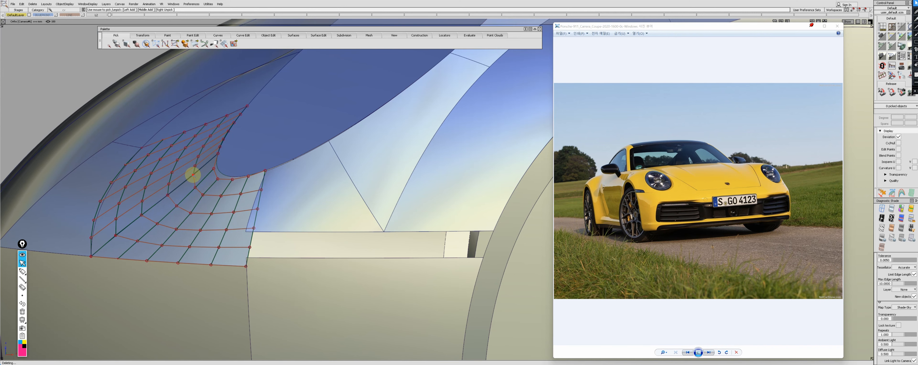
{"action": "left_click_drag", "start_coordinate": [192, 180], "coordinate": [201, 179], "text": "alt+shift"}
{"action": "middle_click", "coordinate": [201, 179], "text": "ctrl+shift"}
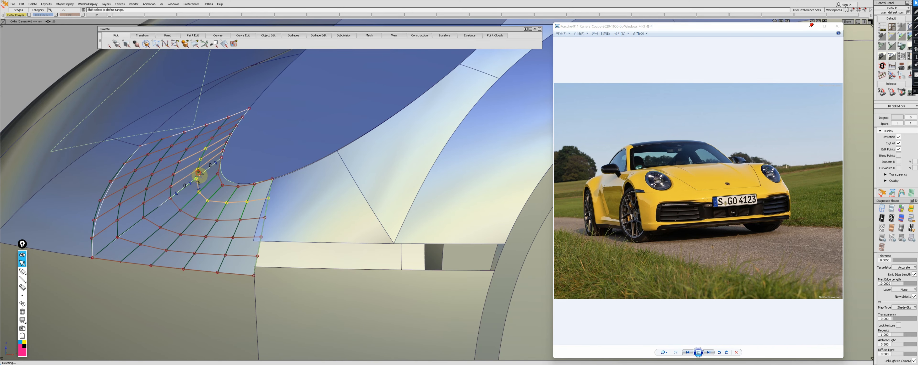
{"action": "left_click_drag", "start_coordinate": [260, 167], "coordinate": [239, 167], "text": "alt+shift"}
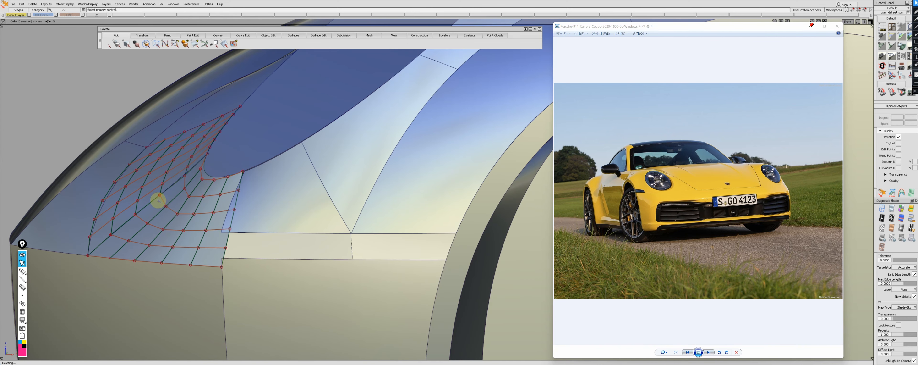
{"action": "left_click_drag", "start_coordinate": [147, 199], "coordinate": [182, 184], "text": "alt+shift"}
- Adjust the helper surface's CV along the lower patch's upper edge with the NUV move
{"action": "left_click", "coordinate": [183, 186]}
{"action": "key", "text": "alt+h"}
{"action": "left_click", "coordinate": [173, 195]}
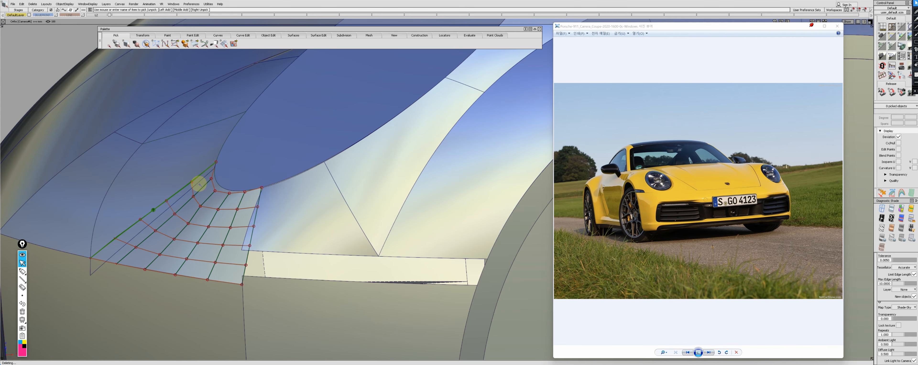
{"action": "left_click", "coordinate": [181, 196]}
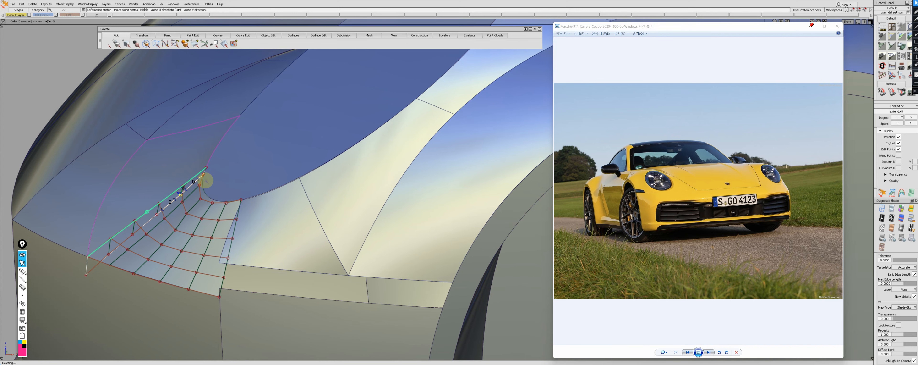
{"action": "left_click_drag", "start_coordinate": [226, 181], "coordinate": [199, 188], "text": "alt+shift"}
{"action": "left_click", "coordinate": [137, 216]}
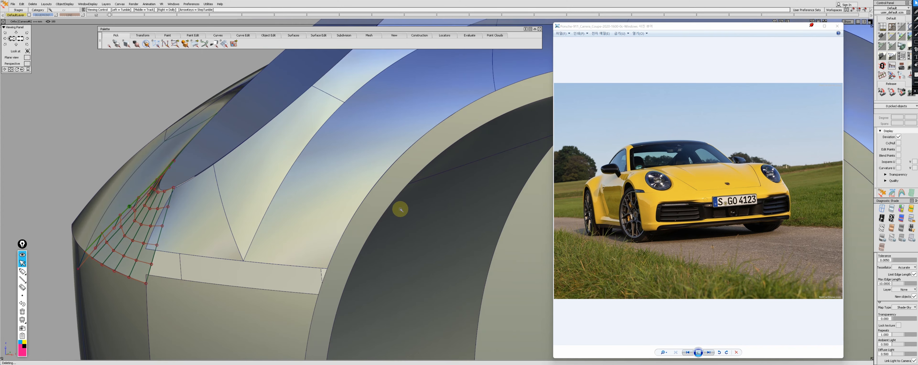
- Duplicate the patch's side edge beneath the headlight disc as a curve and close the reference photo
{"action": "left_click_drag", "start_coordinate": [400, 209], "coordinate": [305, 214], "text": "alt+shift"}
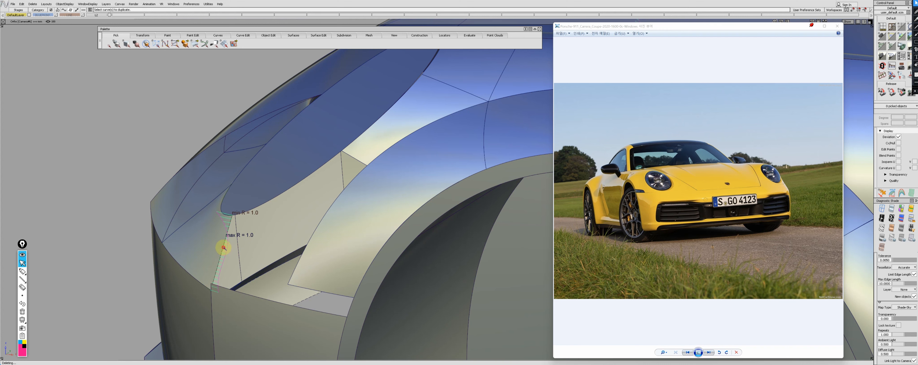
{"action": "left_click_drag", "start_coordinate": [224, 248], "coordinate": [227, 255], "text": "ctrl+shift"}
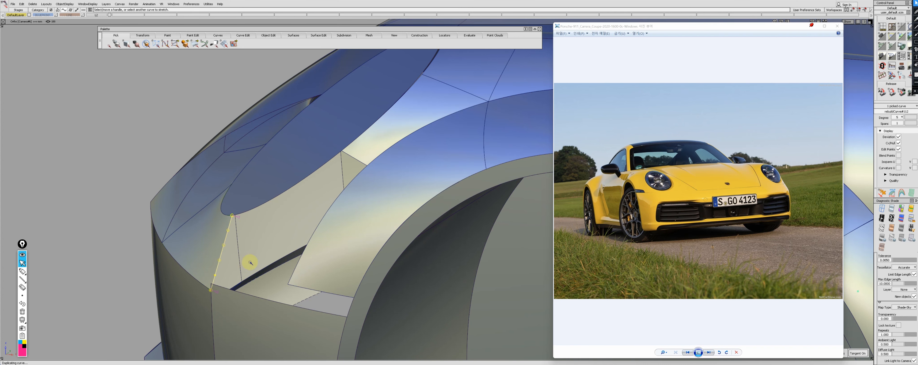
{"action": "left_click", "coordinate": [812, 26]}
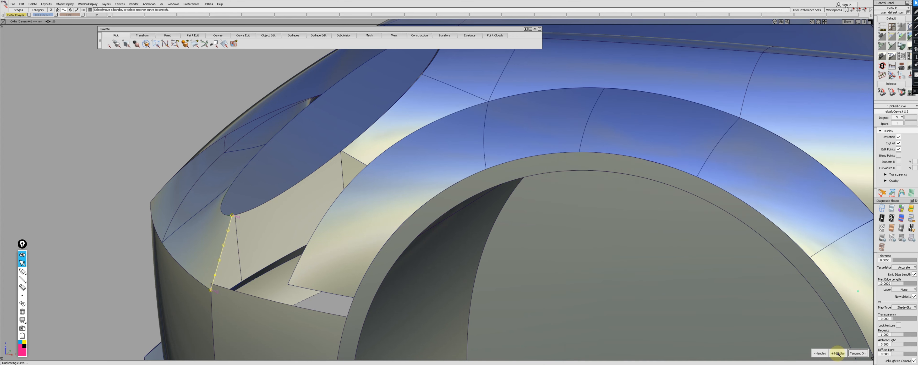
- Stretch the duplicated side curve with an added handle and show its curvature comb
{"action": "left_click_drag", "start_coordinate": [249, 254], "coordinate": [226, 255], "text": "ctrl+shift"}
{"action": "middle_click_drag", "start_coordinate": [225, 254], "coordinate": [222, 250], "text": "ctrl+shift"}
{"action": "left_click", "coordinate": [221, 251]}
{"action": "left_click_drag", "start_coordinate": [221, 251], "coordinate": [230, 254], "text": "ctrl+shift"}
{"action": "left_click", "coordinate": [219, 251]}
{"action": "middle_click_drag", "start_coordinate": [263, 246], "coordinate": [292, 257], "text": "ctrl+shift"}
{"action": "left_click", "coordinate": [839, 352]}
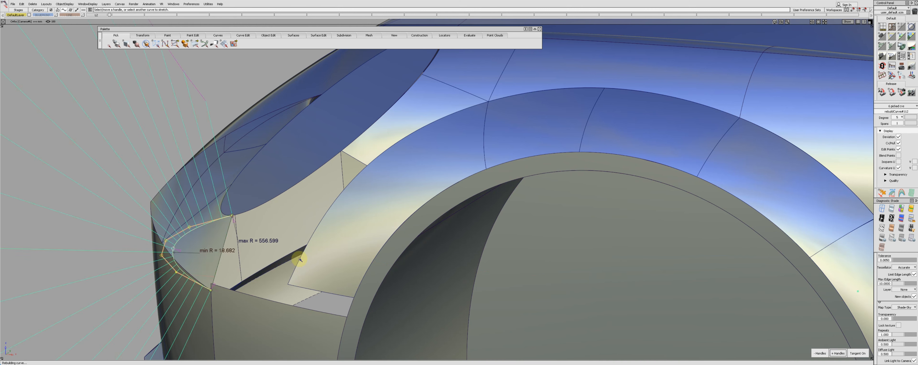
{"action": "left_click_drag", "start_coordinate": [287, 254], "coordinate": [275, 251], "text": "ctrl+shift"}
- Align the duplicated curve to the neighbouring patch edge, reverting the first alignment and choosing the objects again
{"action": "left_click_drag", "start_coordinate": [207, 249], "coordinate": [443, 236], "text": "alt+shift"}
{"action": "right_click_drag", "start_coordinate": [442, 237], "coordinate": [488, 242], "text": "ctrl+shift"}
{"action": "left_click_drag", "start_coordinate": [463, 242], "coordinate": [305, 267], "text": "alt+shift"}
{"action": "left_click", "coordinate": [305, 266]}
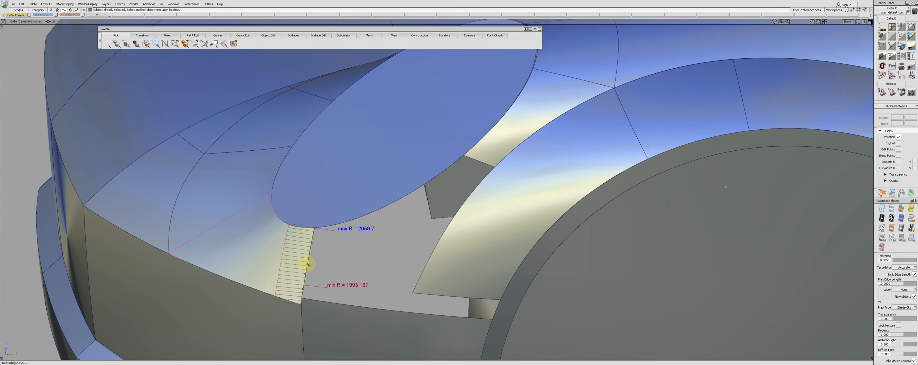
{"action": "left_click", "coordinate": [317, 263]}
{"action": "left_click", "coordinate": [468, 360]}
{"action": "left_click", "coordinate": [298, 268]}
{"action": "left_click", "coordinate": [308, 268]}
{"action": "left_click_drag", "start_coordinate": [319, 264], "coordinate": [317, 264], "text": "ctrl+shift"}
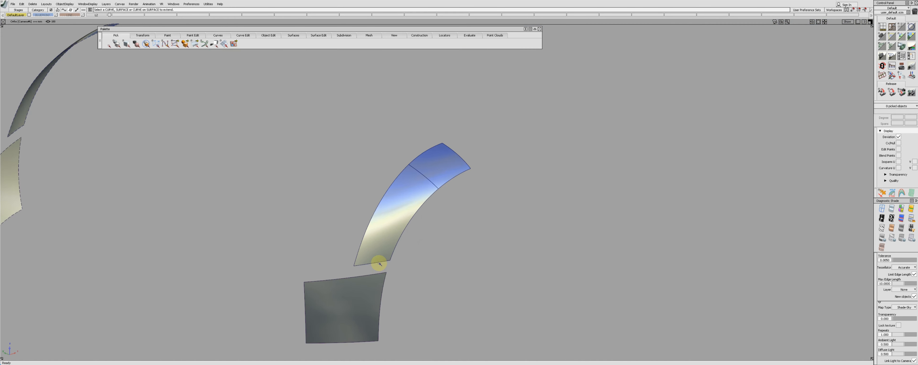
- Align the wheel arch strip's lower end to the patch beneath it with G2, Edge type and 2 extra CV rows, toggling Partial
{"action": "left_click", "coordinate": [379, 264]}
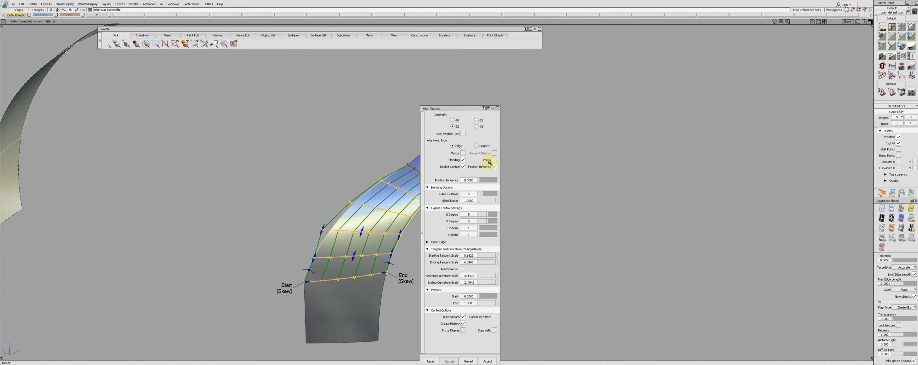
{"action": "left_click", "coordinate": [494, 160]}
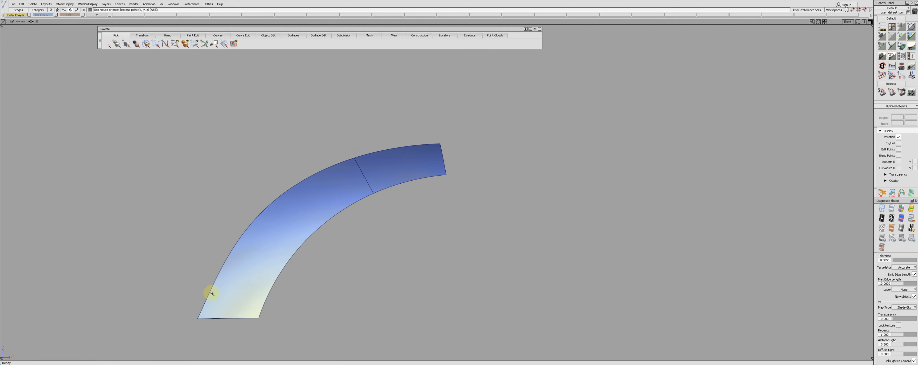
- Draw a line along the arch strip's outer edge in the side view and shape it as a degree 3 curve following the edge
{"action": "left_click", "coordinate": [358, 159]}
{"action": "left_click_drag", "start_coordinate": [308, 189], "coordinate": [329, 191], "text": "ctrl+shift"}
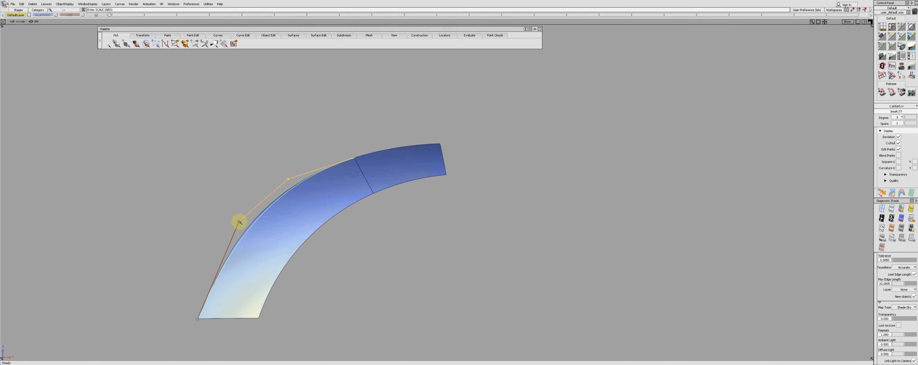
{"action": "left_click", "coordinate": [217, 274]}
{"action": "left_click", "coordinate": [373, 188]}
{"action": "left_click", "coordinate": [287, 226]}
{"action": "left_click_drag", "start_coordinate": [292, 247], "coordinate": [293, 234], "text": "ctrl+shift"}
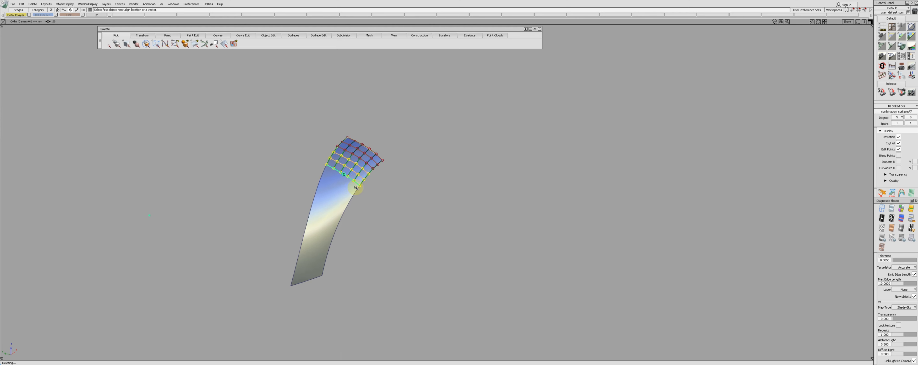
- Revert the upper arch patch's alignment and realign the seam between it and the lower strip
{"action": "left_click", "coordinate": [99, 259]}
{"action": "left_click", "coordinate": [343, 173]}
{"action": "left_click", "coordinate": [339, 201]}
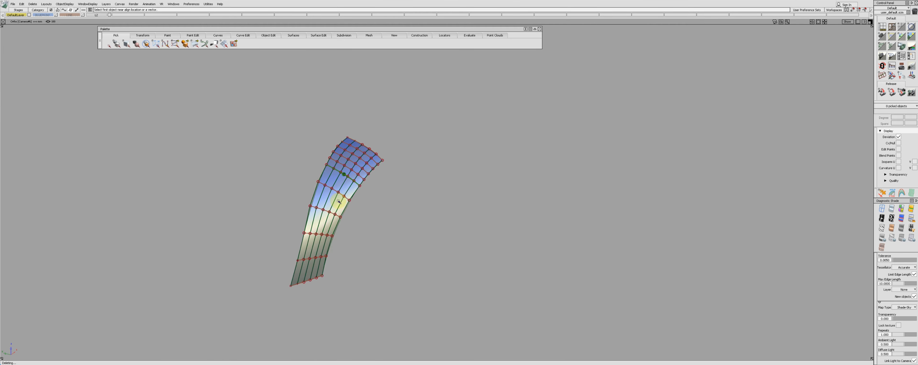
{"action": "left_click", "coordinate": [106, 199]}
- Delete the patch beneath the headlight disc, next to the wheel arch strip
{"action": "left_click_drag", "start_coordinate": [236, 228], "coordinate": [289, 302], "text": "alt+shift"}
{"action": "left_click", "coordinate": [281, 262]}
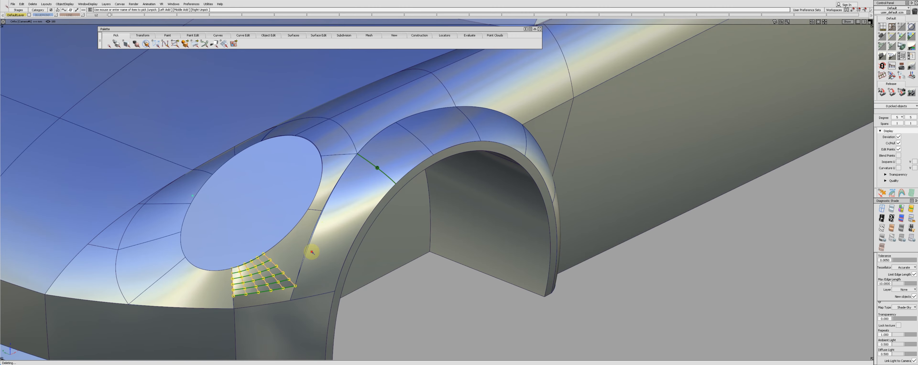
{"action": "right_click_drag", "start_coordinate": [312, 252], "coordinate": [291, 266], "text": "alt+shift"}
{"action": "left_click", "coordinate": [295, 266]}
{"action": "key", "text": "Delete"}
{"action": "left_click_drag", "start_coordinate": [281, 267], "coordinate": [288, 271], "text": "alt+shift"}
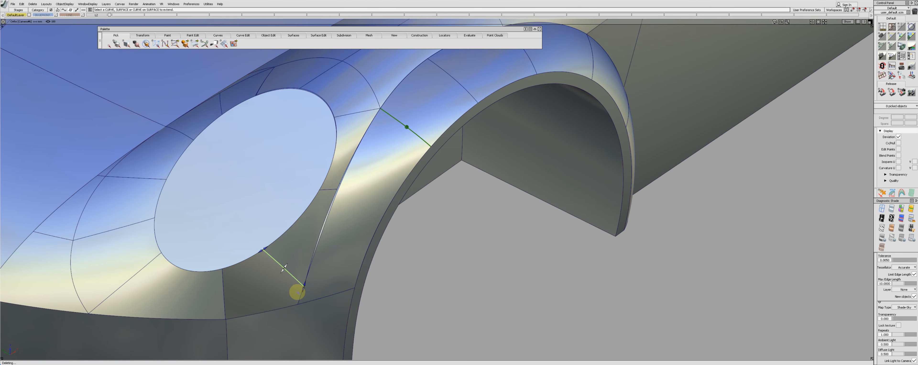
- Align the upper side patch's outer edge, between the disc and the wheel arch, to the arch strip
{"action": "key", "text": "ctrl+a"}
{"action": "left_click_drag", "start_coordinate": [299, 304], "coordinate": [294, 215], "text": "alt+shift"}
{"action": "left_click", "coordinate": [294, 213]}
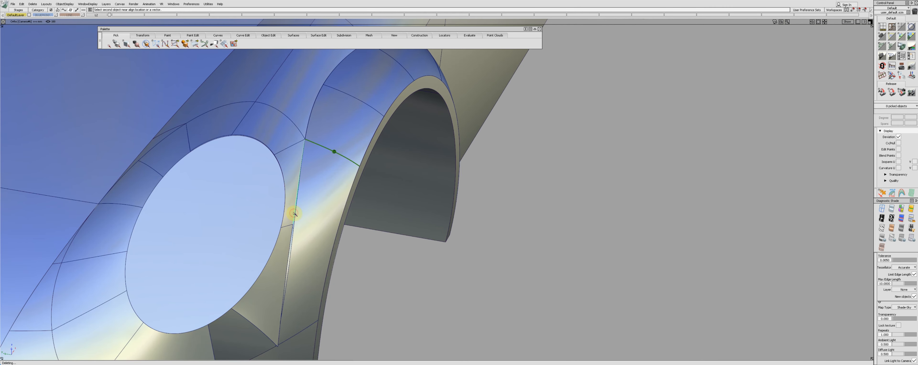
{"action": "left_click", "coordinate": [287, 212]}
{"action": "key", "text": "Return"}
- Align the lower side patch's outer edge to the arch strip and remove its alignment history
{"action": "left_click_drag", "start_coordinate": [293, 195], "coordinate": [290, 244], "text": "ctrl+shift"}
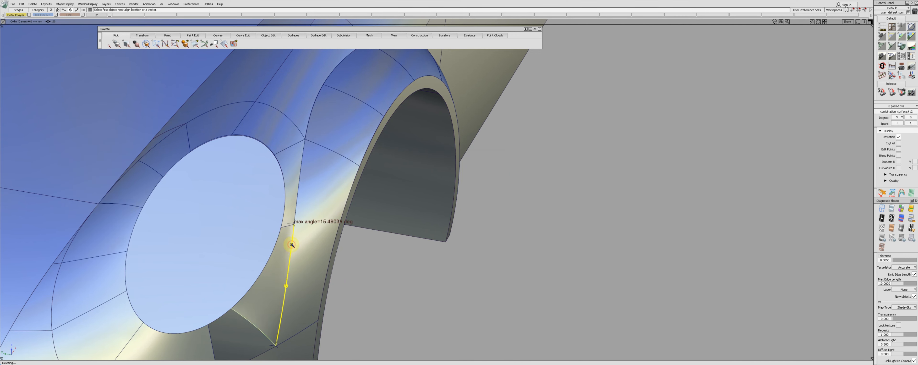
{"action": "left_click", "coordinate": [291, 246]}
{"action": "left_click", "coordinate": [76, 222]}
{"action": "left_click_drag", "start_coordinate": [314, 281], "coordinate": [301, 243], "text": "alt+shift"}
{"action": "left_click", "coordinate": [300, 245]}
{"action": "left_click", "coordinate": [300, 243]}
{"action": "middle_click_drag", "start_coordinate": [309, 282], "coordinate": [307, 246], "text": "alt+shift"}
{"action": "left_click_drag", "start_coordinate": [308, 246], "coordinate": [256, 291], "text": "alt+shift"}
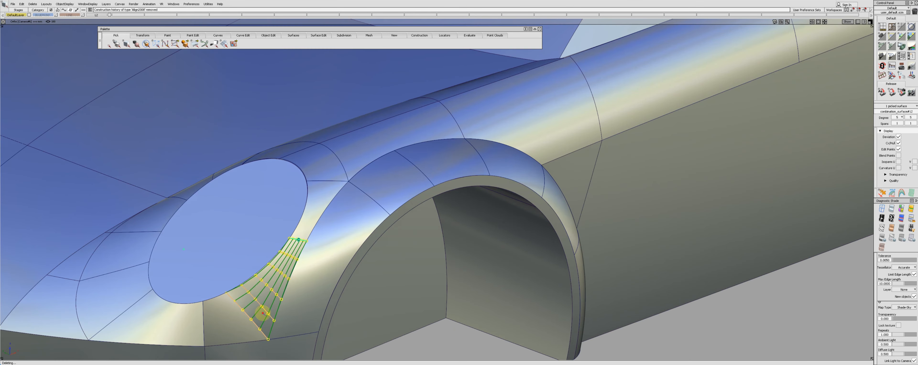
- Align the lower side patch's upper edge to the patch above it with Curvature continuity
{"action": "left_click_drag", "start_coordinate": [268, 334], "coordinate": [271, 269], "text": "alt+shift"}
{"action": "left_click", "coordinate": [257, 260]}
{"action": "left_click", "coordinate": [271, 268]}
{"action": "left_click", "coordinate": [312, 213]}
{"action": "left_click_drag", "start_coordinate": [279, 221], "coordinate": [285, 233], "text": "alt+shift"}
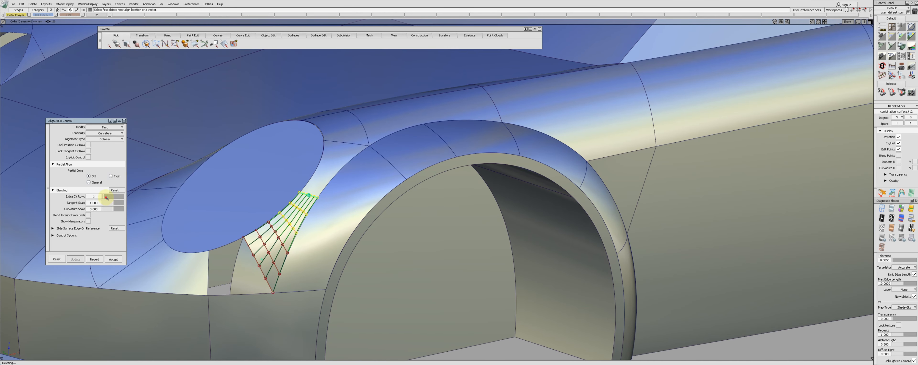
{"action": "left_click_drag", "start_coordinate": [246, 271], "coordinate": [257, 288], "text": "alt+shift"}
{"action": "right_click_drag", "start_coordinate": [232, 254], "coordinate": [233, 294], "text": "ctrl+shift"}
{"action": "left_click_drag", "start_coordinate": [234, 289], "coordinate": [223, 277], "text": "alt+shift"}
{"action": "left_click", "coordinate": [222, 268]}
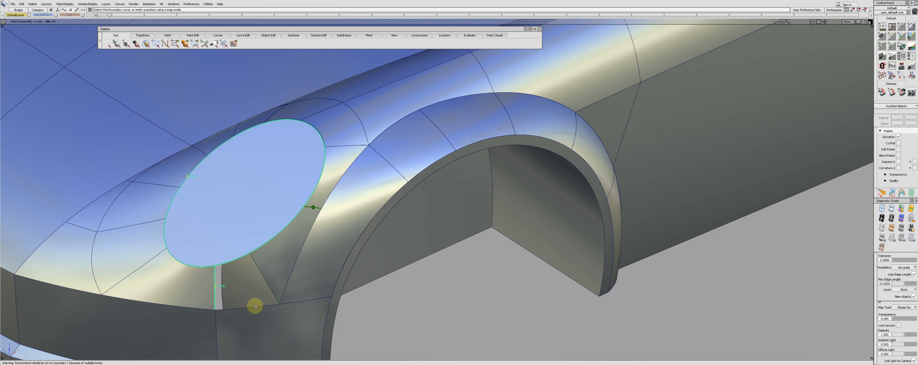
{"action": "right_click_drag", "start_coordinate": [267, 293], "coordinate": [267, 291], "text": "ctrl+shift"}
{"action": "right_click_drag", "start_coordinate": [219, 309], "coordinate": [303, 306], "text": "alt+shift"}
- Duplicate the front lower patch's side edge, bordering the gap beneath the disc, as a curve without rebuilding
{"action": "left_click", "coordinate": [215, 275]}
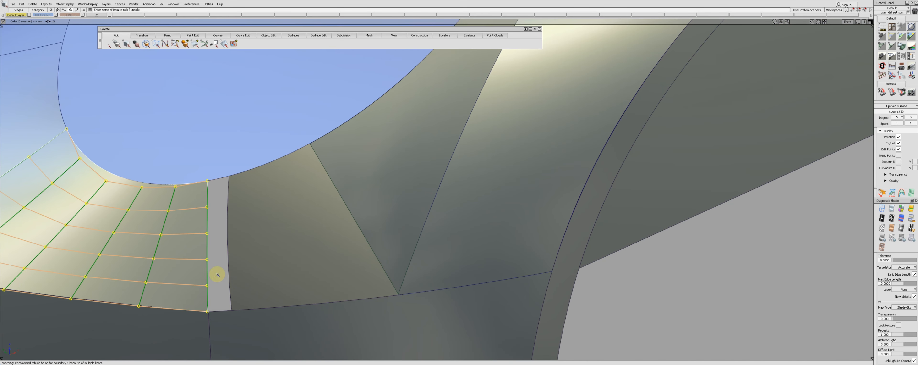
{"action": "left_click_drag", "start_coordinate": [207, 294], "coordinate": [217, 307]}
{"action": "right_click_drag", "start_coordinate": [257, 299], "coordinate": [230, 299], "text": "alt+shift"}
{"action": "right_click_drag", "start_coordinate": [250, 236], "coordinate": [250, 249], "text": "ctrl+shift"}
{"action": "left_click", "coordinate": [251, 213]}
{"action": "left_click", "coordinate": [226, 270]}
{"action": "left_click", "coordinate": [244, 303]}
{"action": "left_click", "coordinate": [223, 294]}
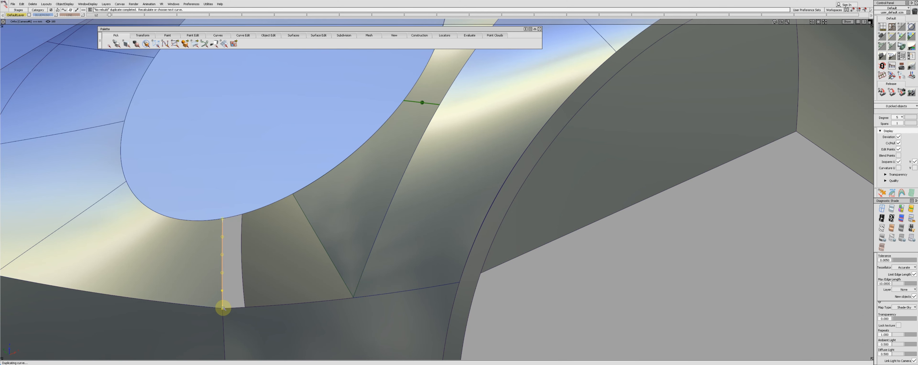
- Duplicate the boundary edge beneath the gap as a curve and isolate the curves with the disc and side patch
{"action": "right_click_drag", "start_coordinate": [234, 303], "coordinate": [234, 315], "text": "ctrl+shift"}
{"action": "left_click", "coordinate": [232, 297]}
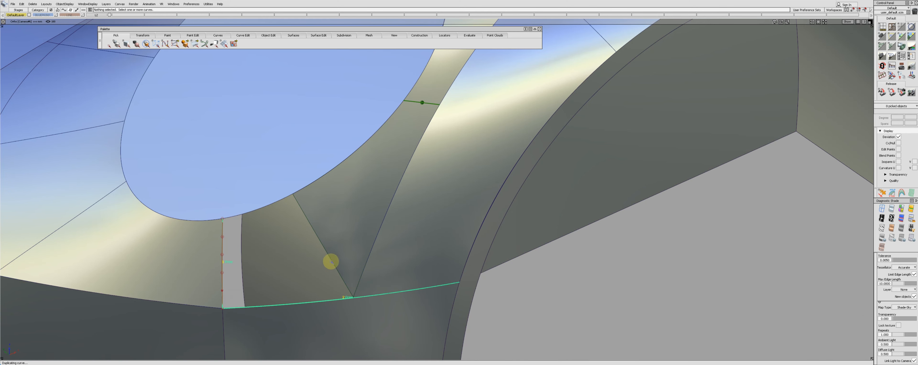
{"action": "middle_click_drag", "start_coordinate": [349, 270], "coordinate": [309, 271], "text": "alt+shift"}
{"action": "left_click", "coordinate": [293, 300]}
{"action": "left_click_drag", "start_coordinate": [193, 255], "coordinate": [209, 201], "text": "ctrl+shift"}
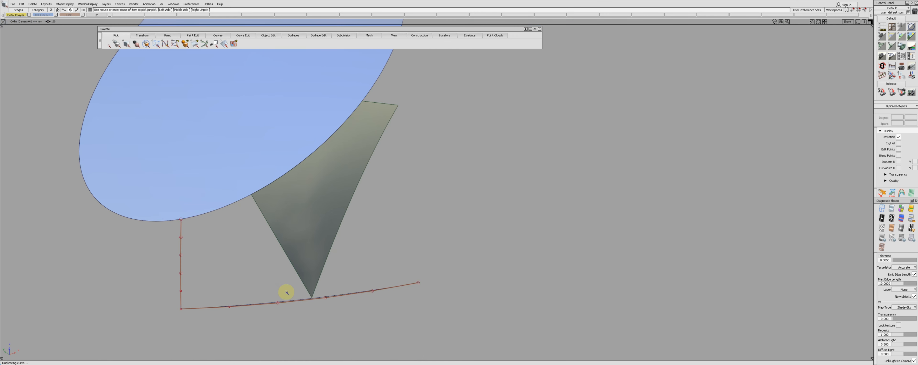
- Trim the duplicated lower boundary curve at the side patch's bottom corner
{"action": "left_click", "coordinate": [308, 300]}
{"action": "right_click_drag", "start_coordinate": [228, 248], "coordinate": [228, 265], "text": "ctrl+shift"}
{"action": "left_click", "coordinate": [208, 213]}
{"action": "left_click", "coordinate": [281, 246]}
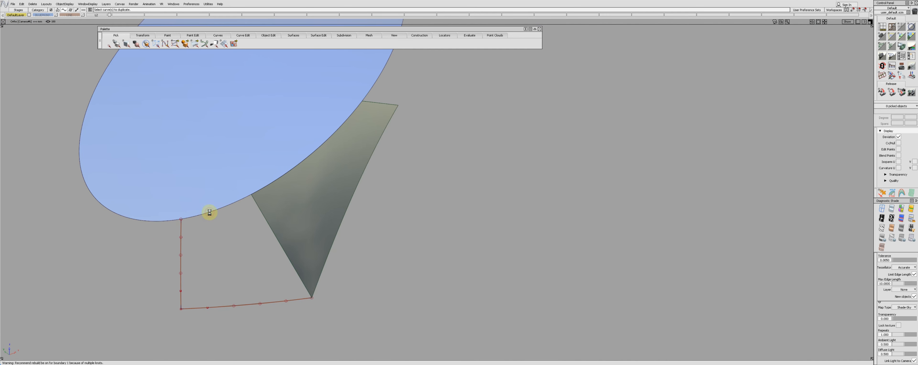
- Duplicate the disc's lower edge as a curve, trim it between the side curve and the side patch, and rebuild it
{"action": "left_click", "coordinate": [244, 199]}
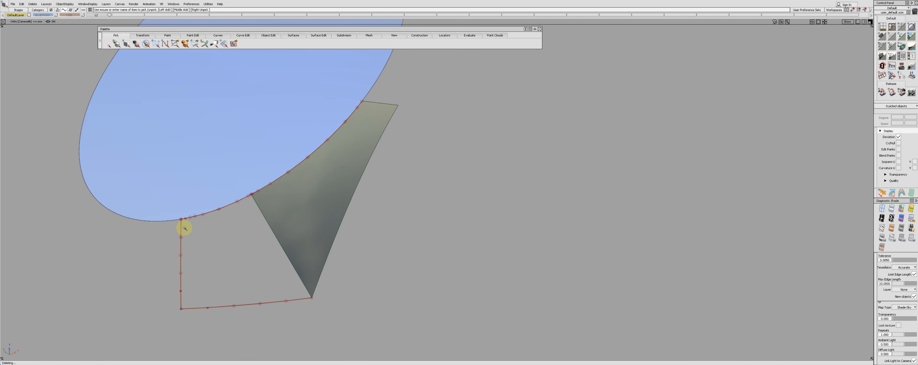
{"action": "right_click_drag", "start_coordinate": [228, 212], "coordinate": [226, 249], "text": "ctrl+shift"}
{"action": "left_click", "coordinate": [220, 209]}
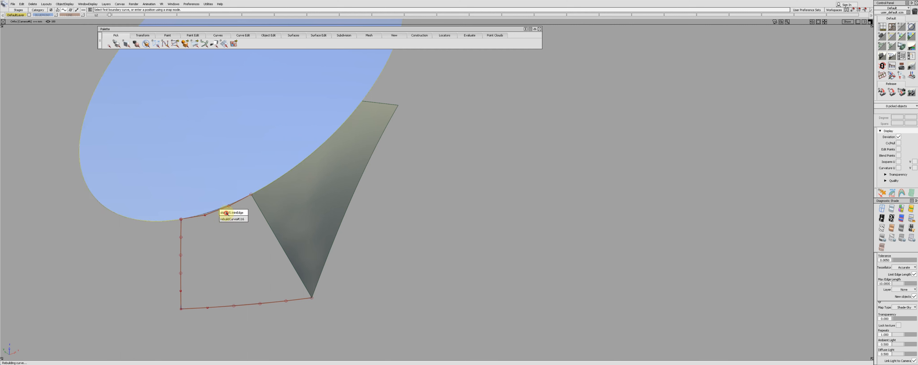
{"action": "left_click", "coordinate": [228, 213]}
{"action": "left_click", "coordinate": [181, 236]}
{"action": "left_click_drag", "start_coordinate": [246, 262], "coordinate": [258, 320]}
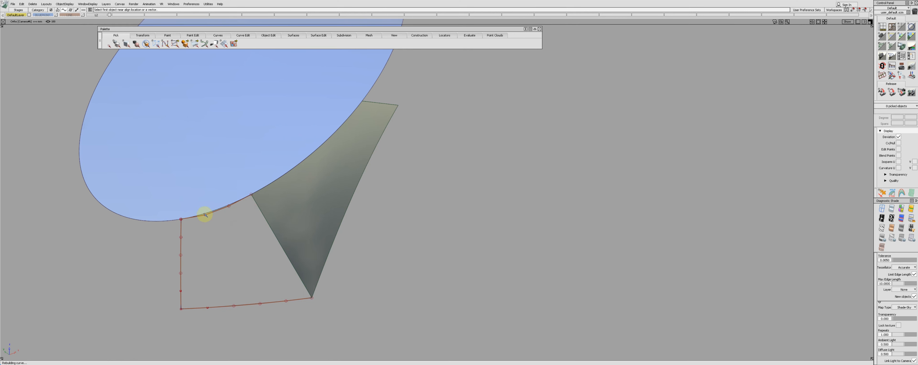
- Build a Square surface in the gap beneath the disc, aligned to the side patch, and delete the construction history
{"action": "right_click_drag", "start_coordinate": [211, 219], "coordinate": [212, 261], "text": "ctrl+shift"}
{"action": "left_click", "coordinate": [214, 212]}
{"action": "left_click", "coordinate": [219, 216]}
{"action": "left_click", "coordinate": [293, 265]}
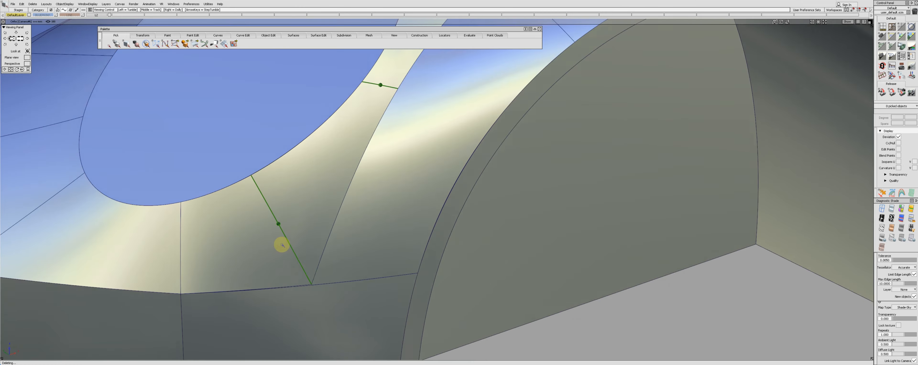
{"action": "key", "text": "Delete"}
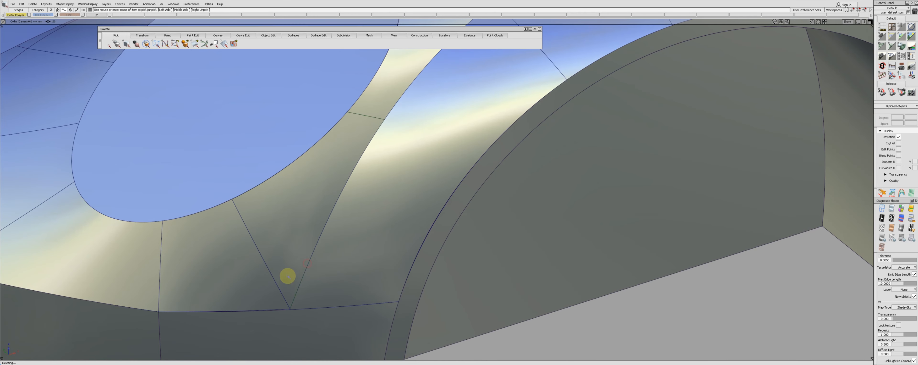
- Align the edge of the gap patch beneath the disc by projection at Position continuity, using explicit control with degree 5 and one span
{"action": "left_click_drag", "start_coordinate": [262, 254], "coordinate": [274, 246], "text": "alt+shift"}
{"action": "right_click_drag", "start_coordinate": [275, 246], "coordinate": [358, 277], "text": "alt+shift"}
{"action": "left_click", "coordinate": [291, 272]}
{"action": "right_click", "coordinate": [291, 273]}
{"action": "left_click", "coordinate": [327, 271]}
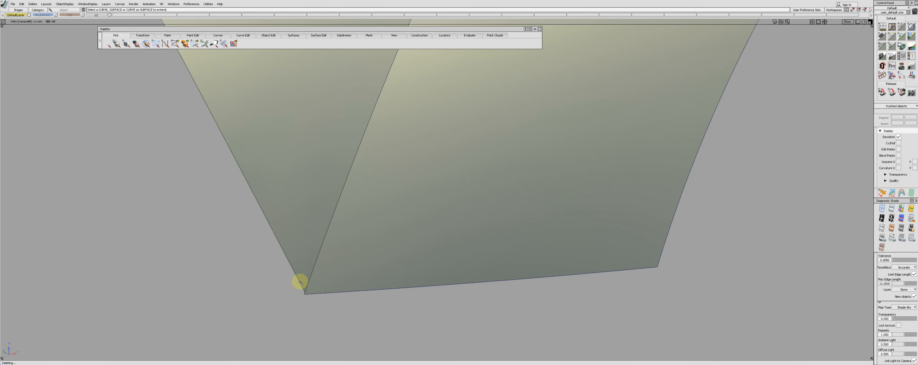
{"action": "left_click", "coordinate": [306, 289]}
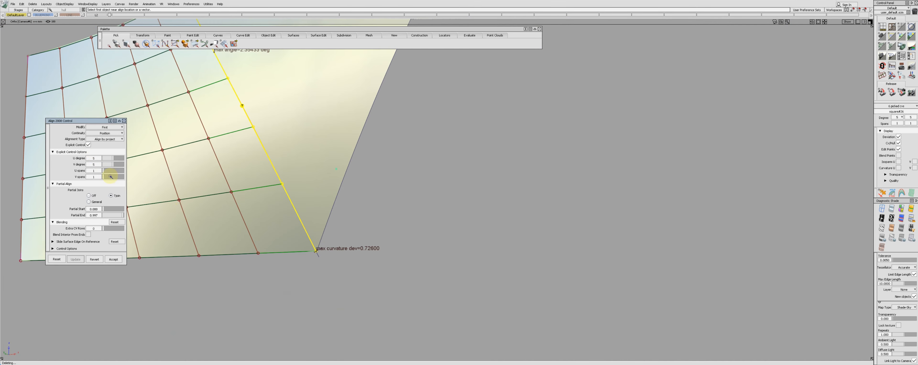
{"action": "left_click", "coordinate": [88, 164]}
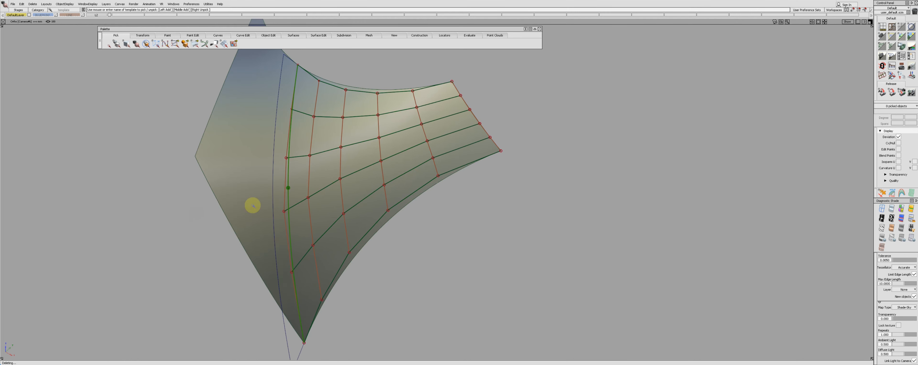
- Show the extended strip's CVs and slide the lower CVs of its free row along the U direction
{"action": "left_click", "coordinate": [270, 229]}
{"action": "right_click", "coordinate": [270, 232]}
{"action": "left_click", "coordinate": [271, 257]}
{"action": "left_click_drag", "start_coordinate": [272, 258], "coordinate": [310, 280], "text": "ctrl+shift"}
{"action": "left_click", "coordinate": [285, 280]}
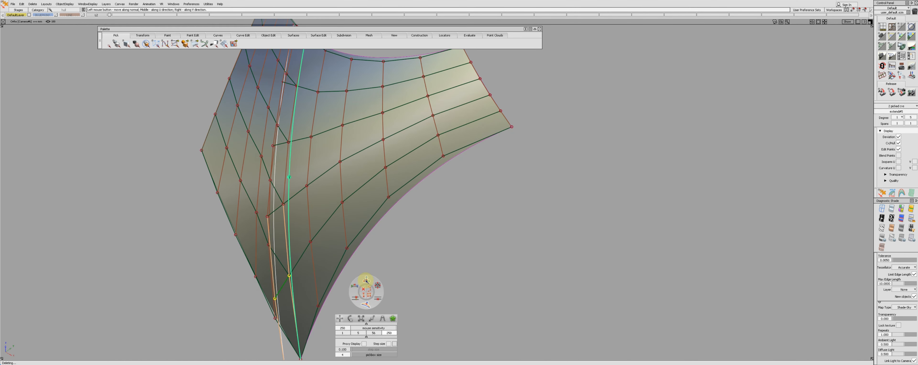
{"action": "middle_click_drag", "start_coordinate": [330, 273], "coordinate": [566, 295]}
{"action": "left_click_drag", "start_coordinate": [567, 295], "coordinate": [438, 297], "text": "ctrl+shift"}
{"action": "middle_click_drag", "start_coordinate": [278, 297], "coordinate": [424, 291]}
- Slide the middle CVs of the extended strip's free row along the U direction
{"action": "left_click", "coordinate": [276, 208]}
{"action": "middle_click_drag", "start_coordinate": [277, 208], "coordinate": [447, 252]}
{"action": "left_click", "coordinate": [271, 217]}
{"action": "middle_click_drag", "start_coordinate": [270, 217], "coordinate": [374, 249]}
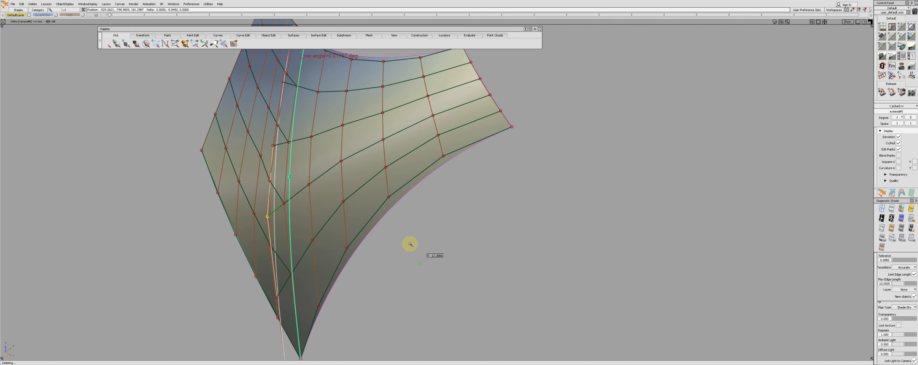
{"action": "left_click_drag", "start_coordinate": [392, 259], "coordinate": [343, 216], "text": "alt+shift"}
{"action": "key", "text": "Up"}
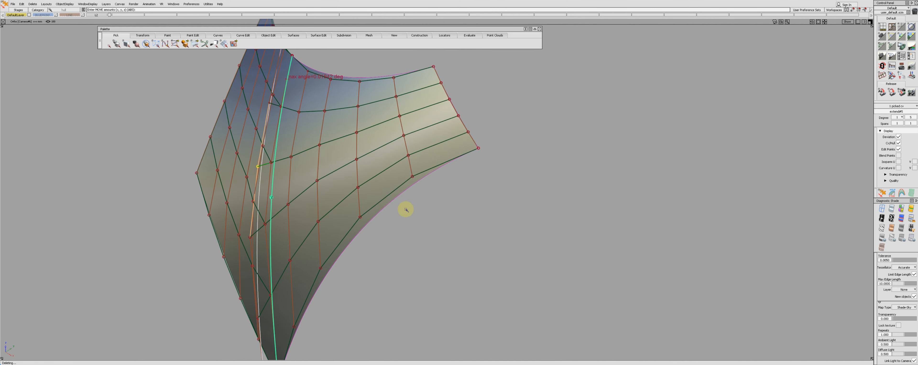
{"action": "left_click", "coordinate": [391, 208]}
- Adjust the upper CVs of the extended strip's free row near the disc, and hide the CVs
{"action": "left_click_drag", "start_coordinate": [264, 177], "coordinate": [268, 162], "text": "ctrl+shift"}
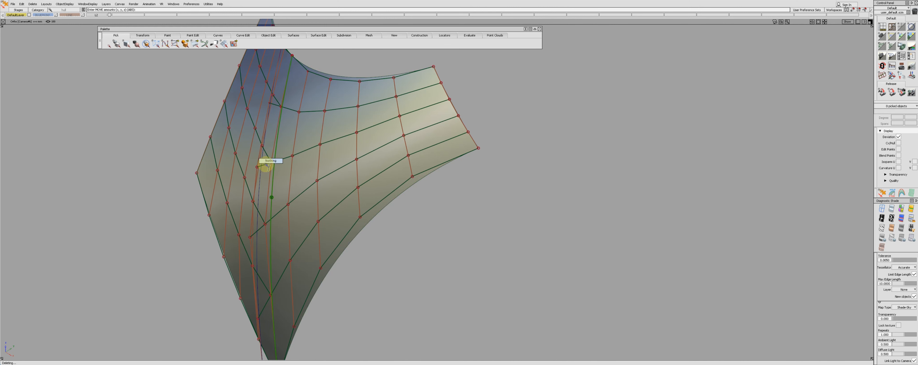
{"action": "left_click", "coordinate": [266, 165]}
{"action": "left_click", "coordinate": [307, 177]}
{"action": "left_click", "coordinate": [257, 168]}
{"action": "left_click_drag", "start_coordinate": [534, 228], "coordinate": [268, 157], "text": "alt+shift"}
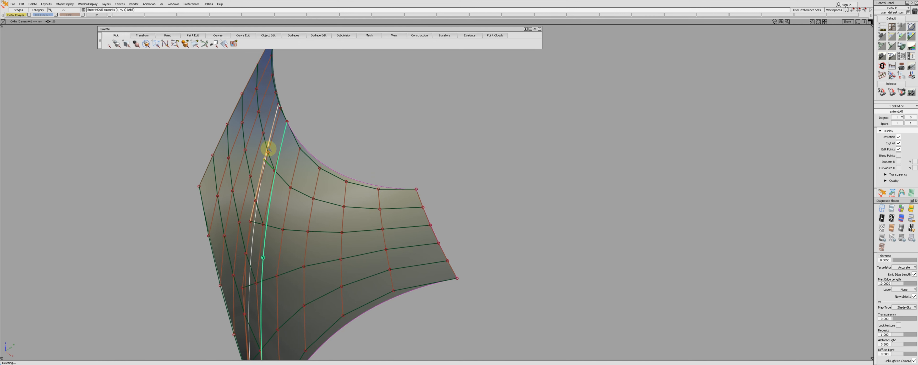
{"action": "left_click", "coordinate": [389, 160]}
{"action": "left_click", "coordinate": [268, 163]}
{"action": "left_click_drag", "start_coordinate": [349, 156], "coordinate": [384, 163], "text": "ctrl+shift"}
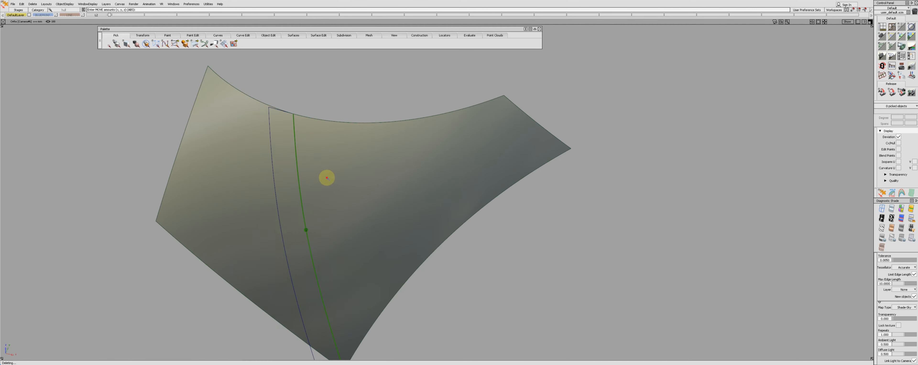
- Bring back the surrounding front-end surfaces and display the extended strip's control vertices
{"action": "left_click_drag", "start_coordinate": [327, 178], "coordinate": [282, 199], "text": "alt+shift"}
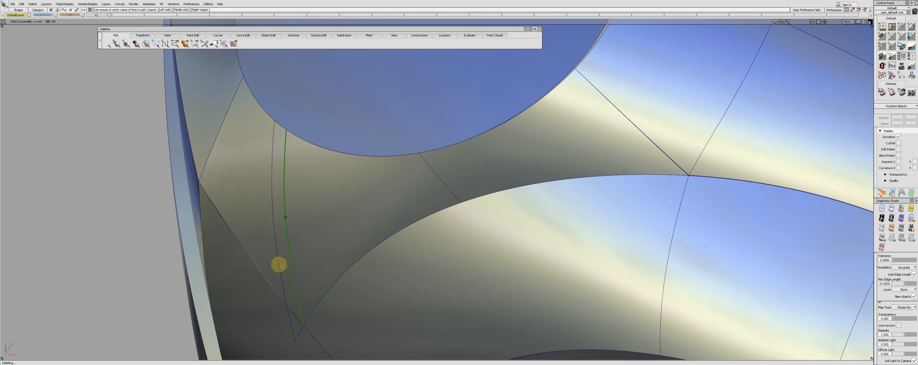
{"action": "left_click", "coordinate": [278, 269]}
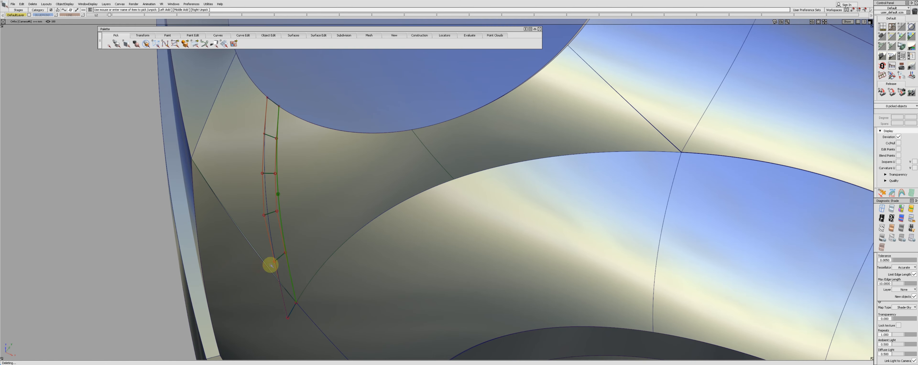
{"action": "left_click", "coordinate": [280, 259]}
{"action": "left_click_drag", "start_coordinate": [295, 260], "coordinate": [304, 260], "text": "ctrl+shift"}
{"action": "left_click", "coordinate": [275, 262]}
{"action": "left_click_drag", "start_coordinate": [167, 250], "coordinate": [232, 207], "text": "alt+shift"}
{"action": "left_click_drag", "start_coordinate": [254, 246], "coordinate": [272, 279], "text": "ctrl+shift"}
{"action": "left_click_drag", "start_coordinate": [304, 228], "coordinate": [265, 273], "text": "alt+shift"}
{"action": "right_click_drag", "start_coordinate": [265, 272], "coordinate": [308, 233], "text": "alt+shift"}
- Measure the deviation along the gap patch's lower edge and slide the extended strip's lowest inner CV along U
{"action": "left_click_drag", "start_coordinate": [308, 233], "coordinate": [310, 280], "text": "ctrl+shift"}
{"action": "left_click", "coordinate": [339, 224]}
{"action": "left_click", "coordinate": [338, 230]}
{"action": "middle_click_drag", "start_coordinate": [335, 221], "coordinate": [334, 273], "text": "ctrl+shift"}
{"action": "left_click", "coordinate": [336, 226]}
{"action": "left_click", "coordinate": [335, 225]}
{"action": "left_click", "coordinate": [239, 227]}
{"action": "right_click_drag", "start_coordinate": [161, 234], "coordinate": [321, 221], "text": "alt+shift"}
{"action": "left_click_drag", "start_coordinate": [321, 221], "coordinate": [236, 231], "text": "alt+shift"}
{"action": "left_click", "coordinate": [309, 228]}
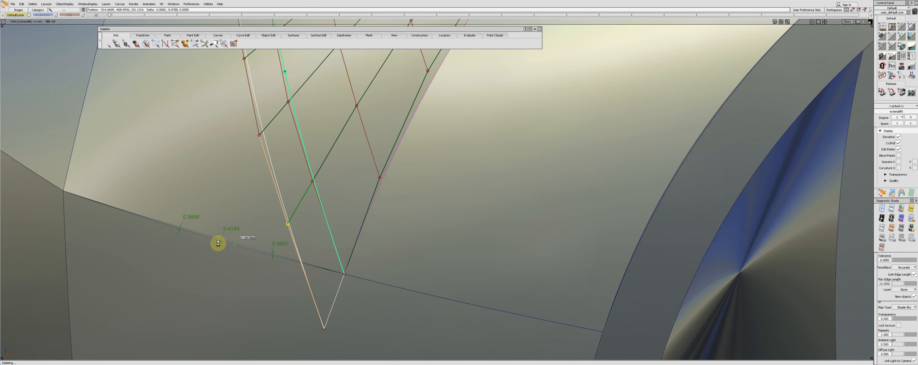
- Select the CVs along the gap patch's lower edge in the left view
{"action": "left_click_drag", "start_coordinate": [257, 238], "coordinate": [320, 293], "text": "alt+shift"}
{"action": "left_click", "coordinate": [284, 232]}
{"action": "left_click", "coordinate": [158, 271]}
{"action": "left_click_drag", "start_coordinate": [192, 274], "coordinate": [339, 281]}
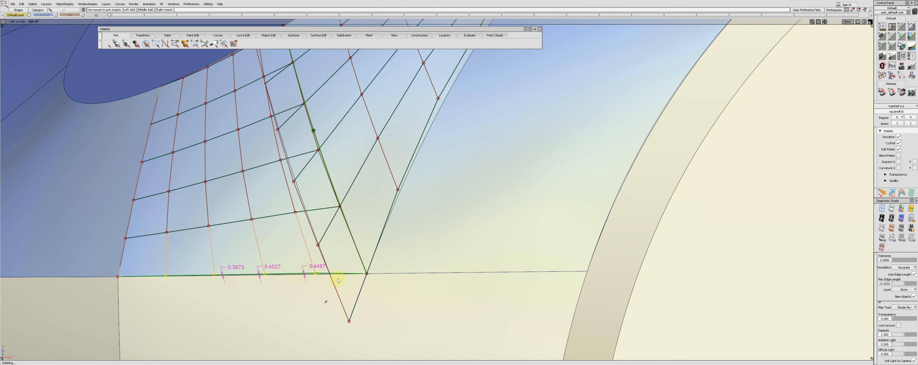
{"action": "middle_click_drag", "start_coordinate": [347, 286], "coordinate": [350, 288], "text": "alt+shift"}
{"action": "left_click_drag", "start_coordinate": [349, 289], "coordinate": [293, 256], "text": "ctrl+shift"}
{"action": "left_click", "coordinate": [293, 256]}
{"action": "left_click", "coordinate": [305, 258]}
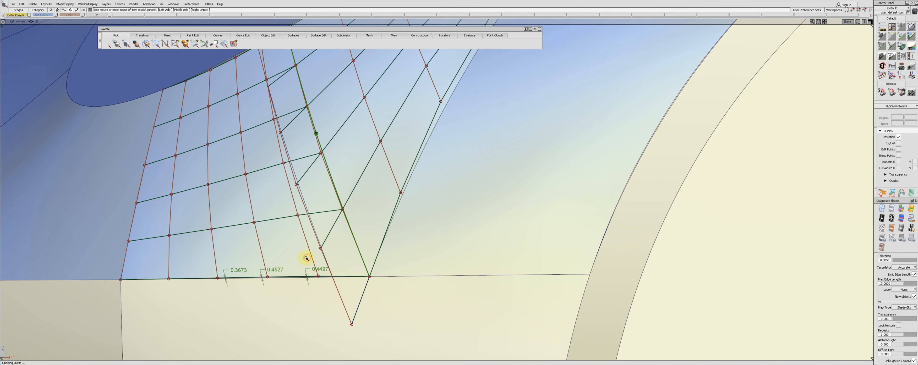
- Clear the temporary extended strip and deviation locators around the gap patch
{"action": "left_click", "coordinate": [306, 258]}
{"action": "key", "text": "alt+i"}
{"action": "middle_click_drag", "start_coordinate": [301, 265], "coordinate": [305, 280], "text": "ctrl+shift"}
{"action": "left_click", "coordinate": [305, 280]}
{"action": "key", "text": "space"}
{"action": "left_click_drag", "start_coordinate": [330, 272], "coordinate": [369, 226], "text": "alt+shift"}
{"action": "key", "text": "Delete"}
- Try to align the side patch's upper edge to the disc at G0 with partial alignment and two extra CV rows
{"action": "left_click", "coordinate": [303, 259]}
{"action": "left_click_drag", "start_coordinate": [303, 259], "coordinate": [343, 215], "text": "alt+shift"}
{"action": "left_click", "coordinate": [342, 215]}
{"action": "left_click", "coordinate": [334, 195]}
{"action": "middle_click_drag", "start_coordinate": [335, 189], "coordinate": [320, 196], "text": "alt+shift"}
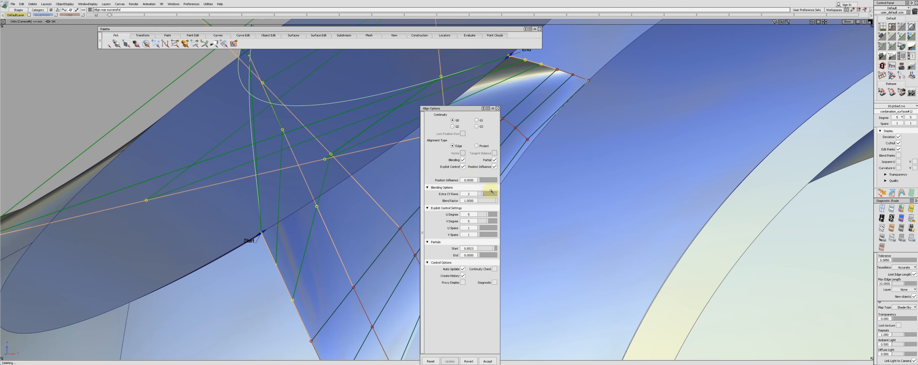
- Duplicate the disc's edge as a curve and align the side patch's upper edge to it at G0 with two extra CV rows
{"action": "right_click_drag", "start_coordinate": [491, 201], "coordinate": [328, 152], "text": "alt+shift"}
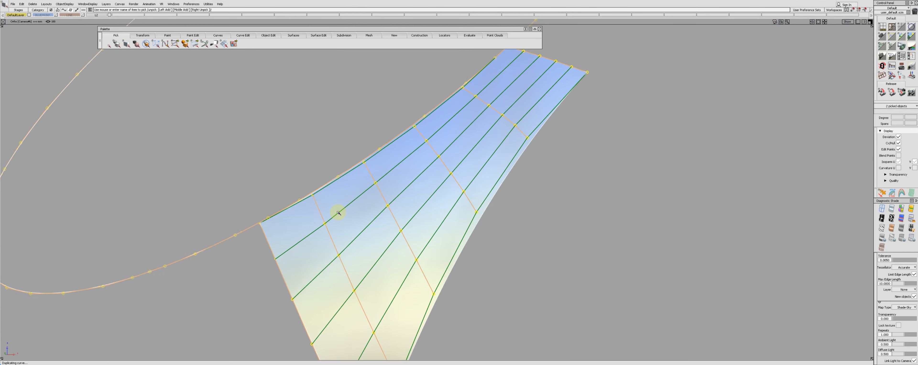
{"action": "left_click", "coordinate": [320, 193]}
{"action": "left_click", "coordinate": [338, 194]}
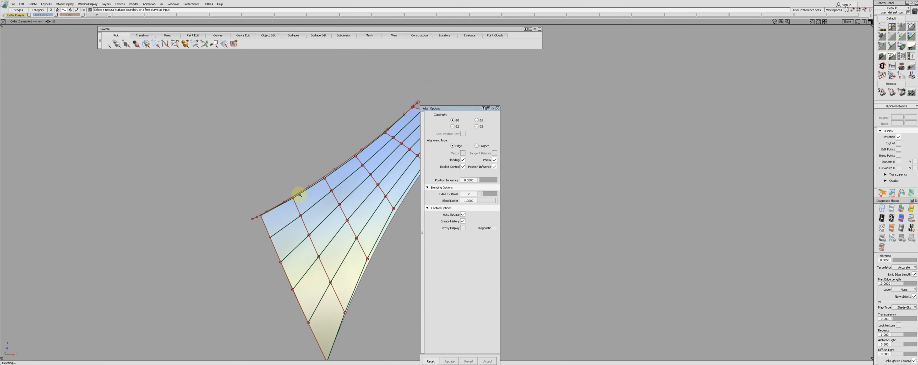
{"action": "left_click", "coordinate": [258, 217]}
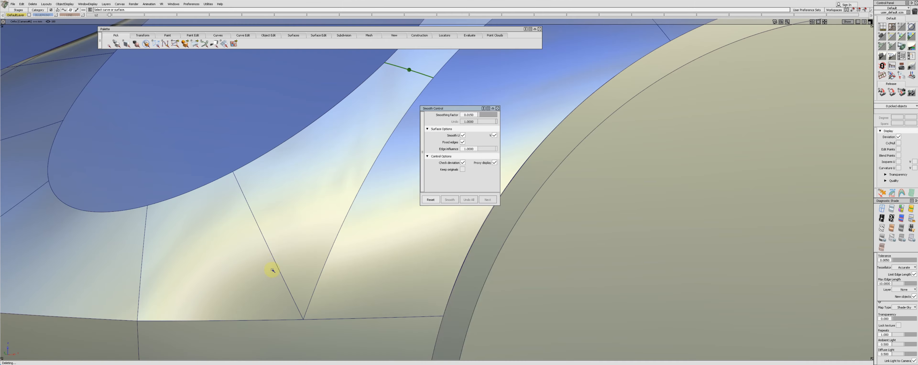
- Smooth the side patch with fixed edges and adjust its CV rows along the boundary with the lower patch
{"action": "left_click", "coordinate": [279, 269]}
{"action": "left_click", "coordinate": [281, 271]}
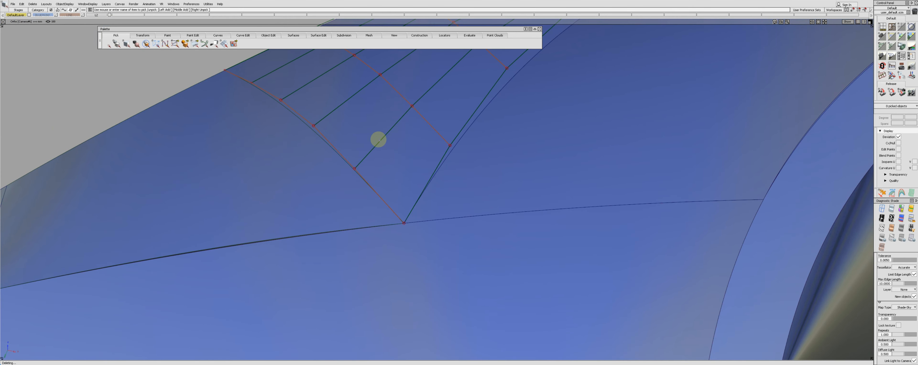
{"action": "left_click", "coordinate": [334, 210]}
{"action": "left_click_drag", "start_coordinate": [363, 226], "coordinate": [371, 238], "text": "ctrl+shift"}
{"action": "left_click", "coordinate": [378, 169]}
{"action": "left_click", "coordinate": [303, 172]}
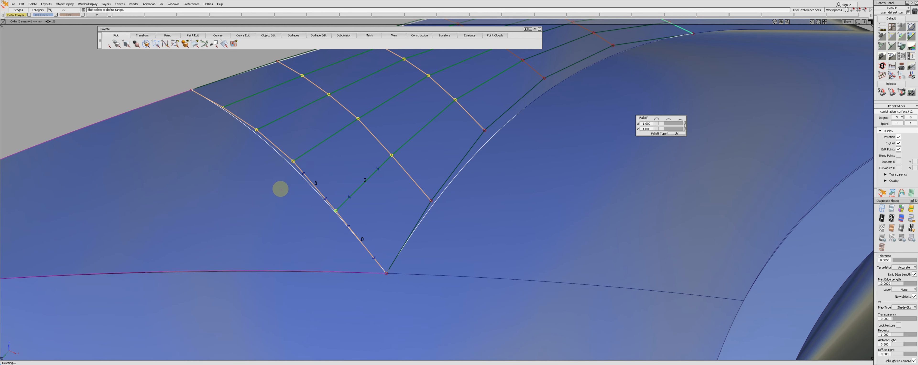
{"action": "left_click_drag", "start_coordinate": [270, 229], "coordinate": [282, 226]}
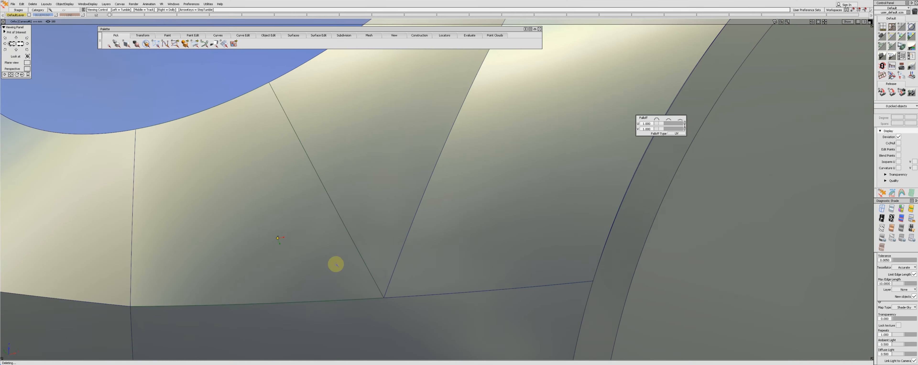
{"action": "left_click_drag", "start_coordinate": [334, 263], "coordinate": [302, 238], "text": "alt+shift"}
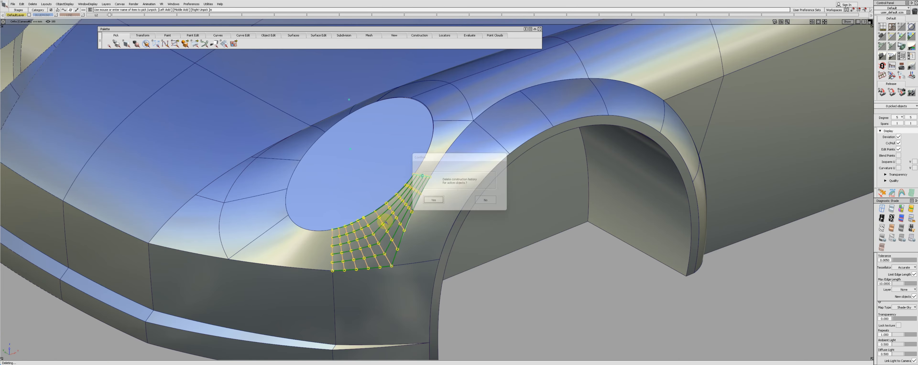
- Delete the construction history of the two patches below the disc and align the patch above the disc at G2
{"action": "mouse_move", "coordinate": [421, 195]}
{"action": "left_mouse_down", "text": "alt+shift"}
{"action": "mouse_move", "coordinate": [479, 273]}
{"action": "mouse_move", "coordinate": [402, 279]}
{"action": "mouse_move", "coordinate": [266, 169]}
{"action": "left_mouse_up", "text": "alt+shift"}
{"action": "left_click_drag", "start_coordinate": [96, 15], "coordinate": [101, 28]}
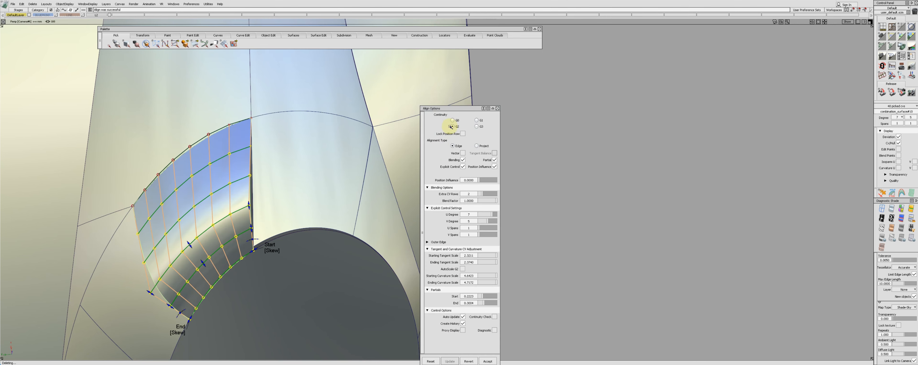
{"action": "left_click", "coordinate": [297, 240]}
{"action": "left_click", "coordinate": [338, 204]}
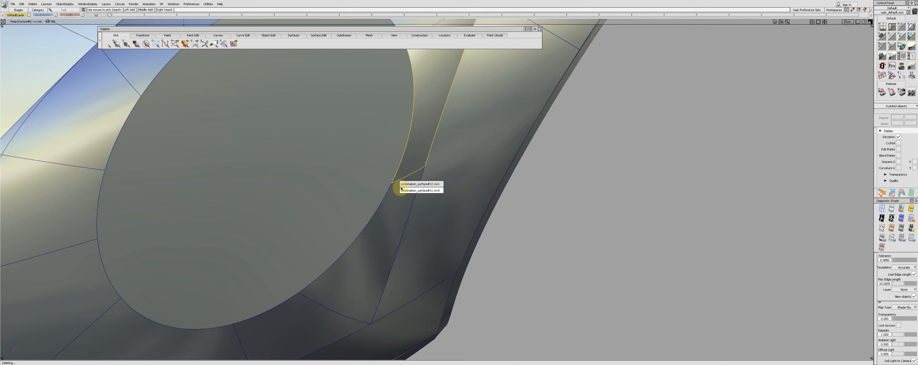
- Check the lower seam of the narrow patch beside the disc and align its upper edge at G2 with no extra CV rows
{"action": "left_click", "coordinate": [401, 189]}
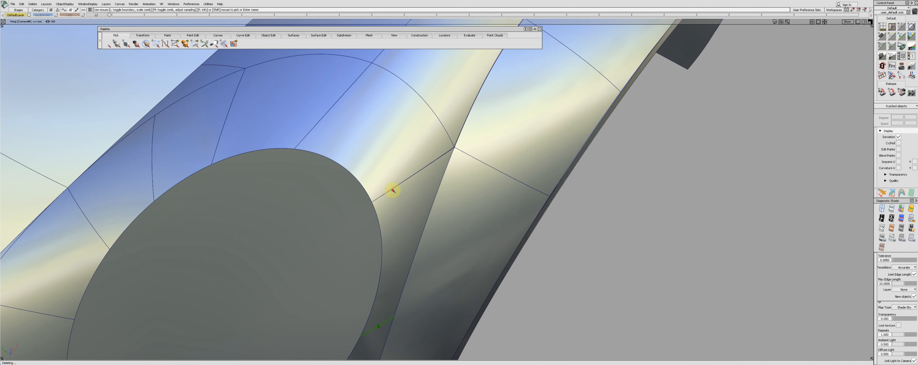
{"action": "left_click", "coordinate": [392, 192]}
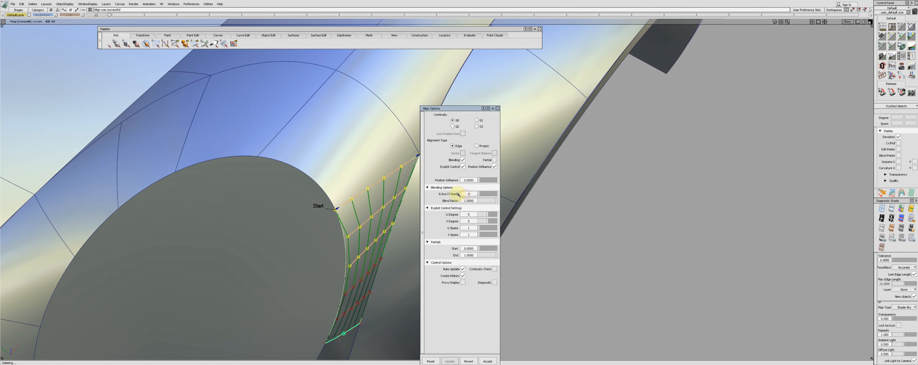
{"action": "left_click", "coordinate": [453, 127]}
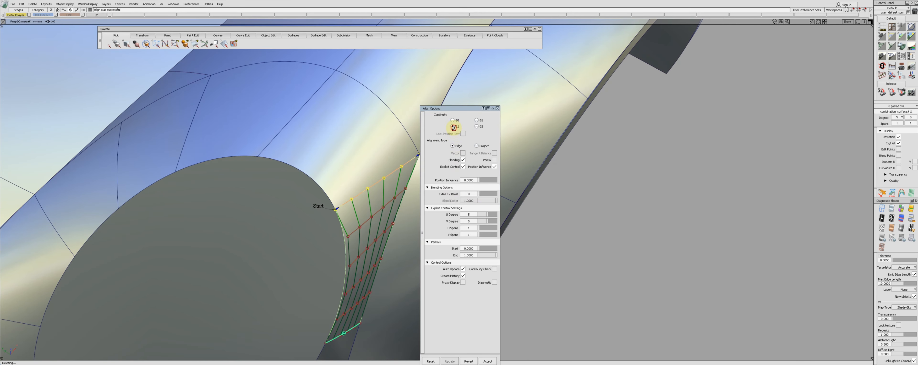
{"action": "left_click", "coordinate": [463, 153]}
{"action": "left_click", "coordinate": [381, 197]}
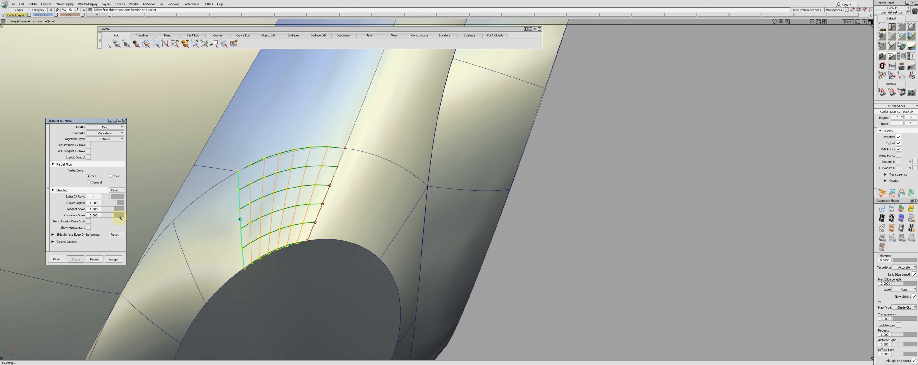
- Remove the Align history of the patch above the disc and align its outer edge by projection at G2 with explicit control
{"action": "left_click", "coordinate": [277, 194]}
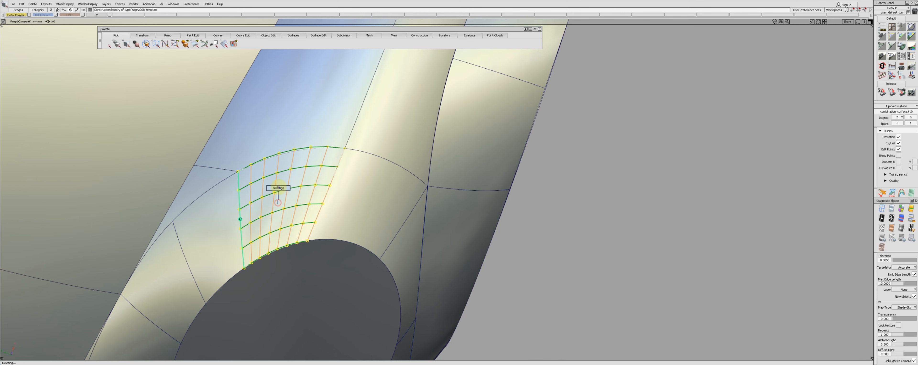
{"action": "left_click", "coordinate": [337, 156]}
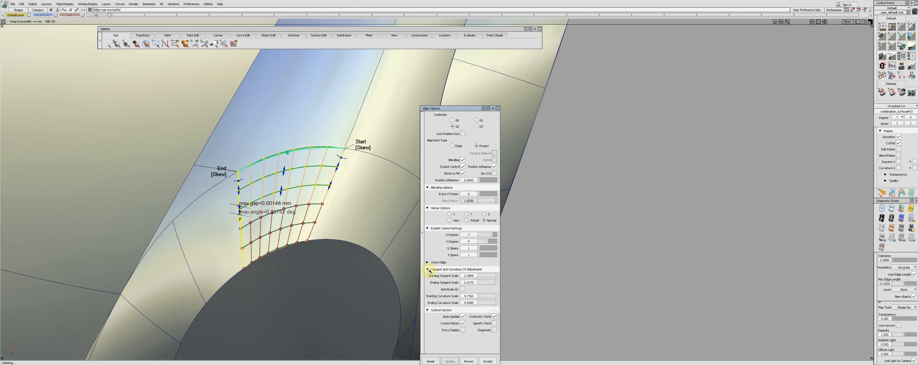
{"action": "left_click_drag", "start_coordinate": [248, 180], "coordinate": [233, 172], "text": "ctrl+shift"}
{"action": "middle_click_drag", "start_coordinate": [233, 172], "coordinate": [238, 191], "text": "ctrl+shift"}
{"action": "left_click", "coordinate": [238, 191]}
- Align the shared edge of the two patches above the disc, with the position CV row locked
{"action": "left_click_drag", "start_coordinate": [272, 154], "coordinate": [275, 164], "text": "ctrl+shift"}
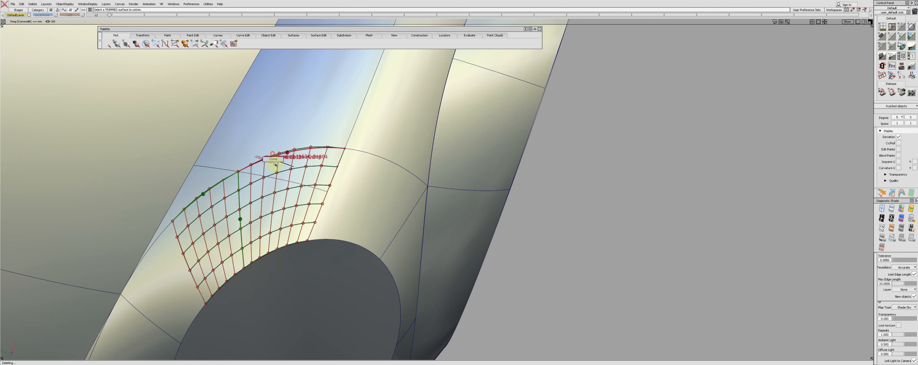
{"action": "left_click", "coordinate": [292, 152]}
{"action": "left_click", "coordinate": [296, 145]}
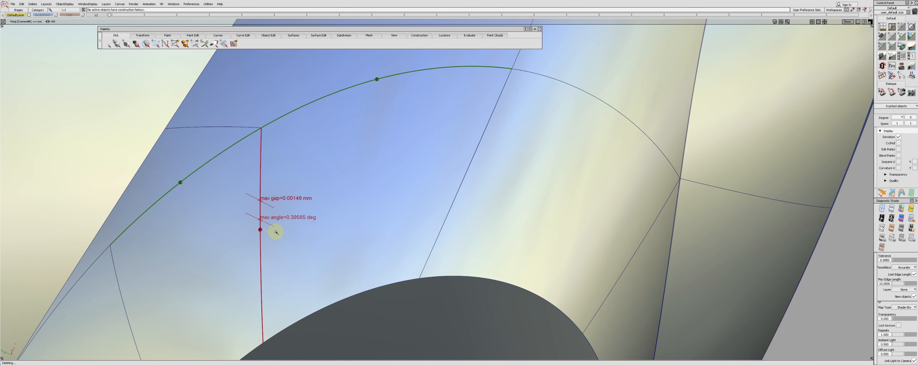
{"action": "left_click", "coordinate": [263, 237]}
{"action": "left_click", "coordinate": [261, 236]}
{"action": "left_click", "coordinate": [88, 145]}
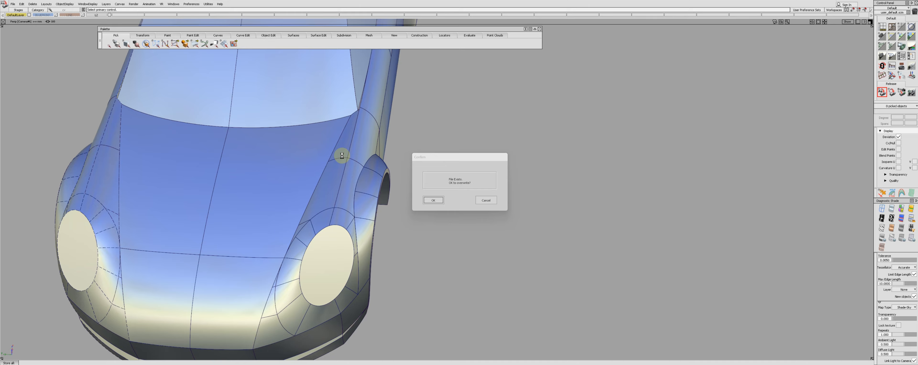
- Examine the reflection flow across the headlight surround and wheel arch with zebra-stripe shading
{"action": "mouse_move", "coordinate": [342, 155]}
{"action": "left_mouse_down", "text": "alt+shift"}
{"action": "mouse_move", "coordinate": [358, 179]}
{"action": "mouse_move", "coordinate": [302, 135]}
{"action": "mouse_move", "coordinate": [379, 168]}
{"action": "mouse_move", "coordinate": [287, 180]}
{"action": "left_mouse_up", "text": "alt+shift"}
{"action": "right_click_drag", "start_coordinate": [287, 180], "coordinate": [340, 194], "text": "alt+shift"}
{"action": "left_click_drag", "start_coordinate": [340, 194], "coordinate": [365, 207], "text": "alt+shift"}
{"action": "right_click_drag", "start_coordinate": [365, 207], "coordinate": [350, 203], "text": "alt+shift"}
{"action": "left_click_drag", "start_coordinate": [350, 203], "coordinate": [419, 128], "text": "alt+shift"}
{"action": "key", "text": "ctrl+m"}
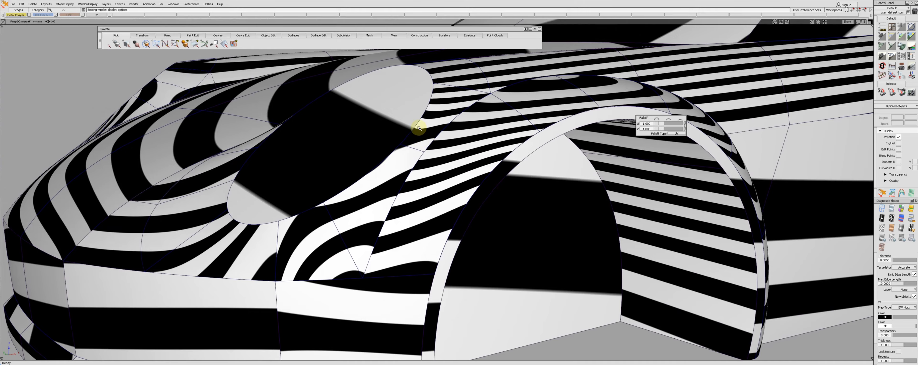
- Show the CVs of the two narrow patches beside the disc and align their shared seam, modifying both surfaces with Tangent continuity
{"action": "key", "text": "5"}
{"action": "left_click_drag", "start_coordinate": [371, 183], "coordinate": [335, 178], "text": "alt+shift"}
{"action": "left_click_drag", "start_coordinate": [324, 186], "coordinate": [307, 210]}
{"action": "right_click_drag", "start_coordinate": [310, 195], "coordinate": [327, 225], "text": "alt+shift"}
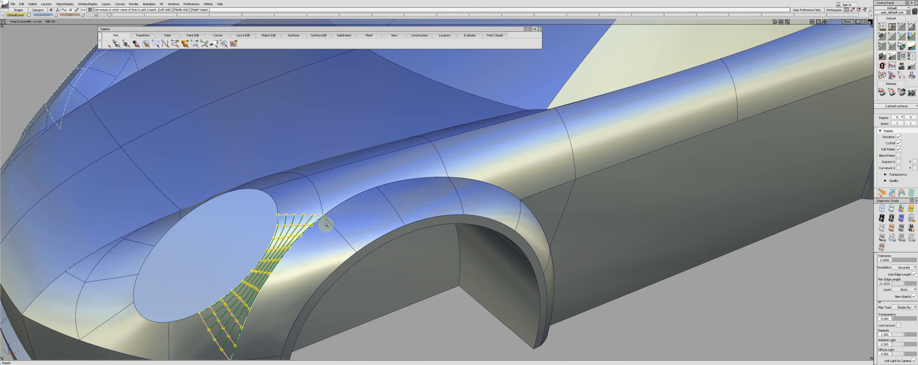
{"action": "left_click_drag", "start_coordinate": [326, 226], "coordinate": [324, 212], "text": "ctrl+shift"}
{"action": "right_click_drag", "start_coordinate": [325, 212], "coordinate": [323, 199], "text": "alt+shift"}
{"action": "left_click_drag", "start_coordinate": [328, 184], "coordinate": [327, 206], "text": "alt+shift"}
{"action": "left_click", "coordinate": [330, 207]}
{"action": "left_click", "coordinate": [332, 208]}
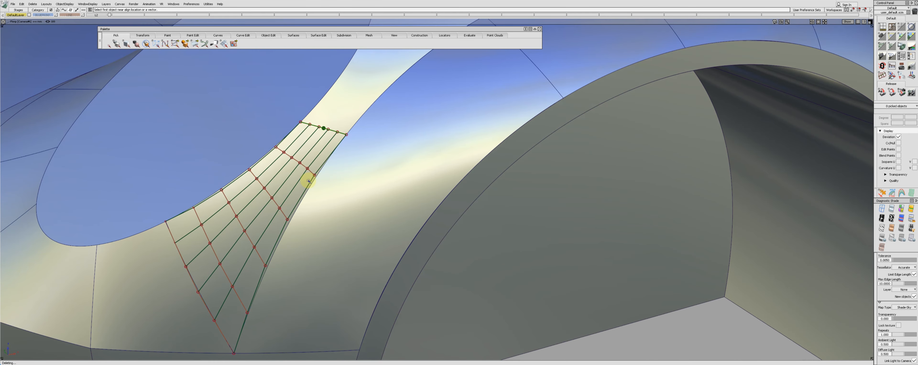
{"action": "left_click_drag", "start_coordinate": [303, 180], "coordinate": [267, 205], "text": "ctrl+shift"}
{"action": "middle_click_drag", "start_coordinate": [340, 131], "coordinate": [327, 161], "text": "alt+shift"}
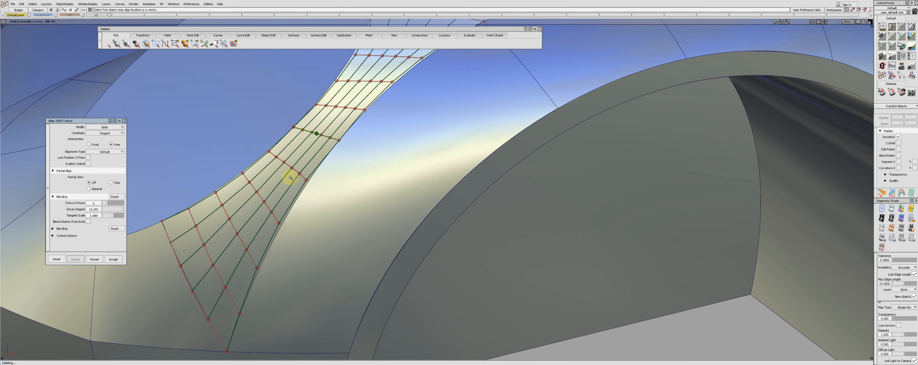
{"action": "left_click", "coordinate": [297, 170]}
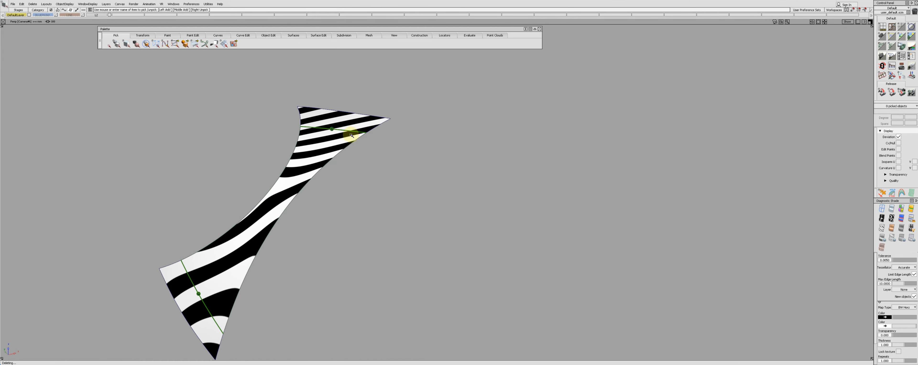
- Pick the extended upper end piece and the middle section of the isolated narrow patch beside the disc
{"action": "left_click", "coordinate": [351, 136]}
{"action": "left_click", "coordinate": [347, 121]}
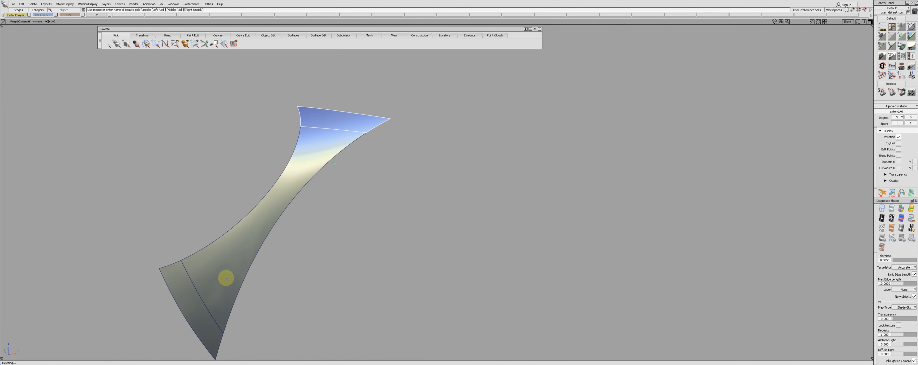
{"action": "left_click", "coordinate": [293, 232]}
{"action": "left_click", "coordinate": [250, 226]}
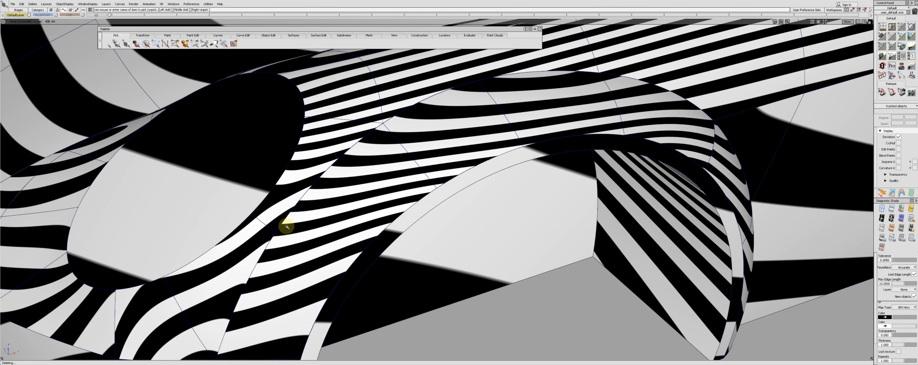
- Isolate the lower narrow patch beside the disc and extend it from its upper edge
{"action": "left_click_drag", "start_coordinate": [288, 228], "coordinate": [329, 202], "text": "alt+shift"}
{"action": "left_click_drag", "start_coordinate": [330, 162], "coordinate": [350, 129], "text": "alt+shift"}
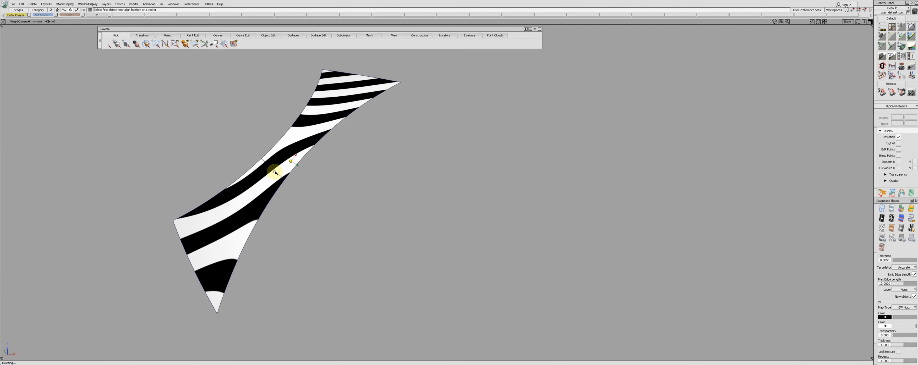
{"action": "left_click", "coordinate": [272, 177]}
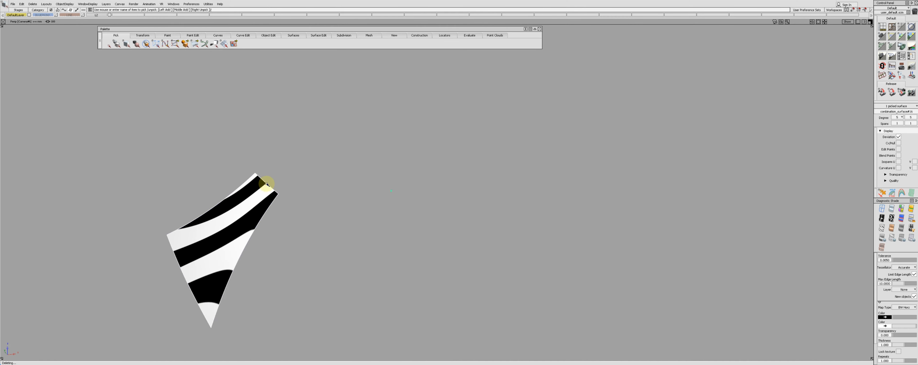
{"action": "left_click", "coordinate": [272, 189]}
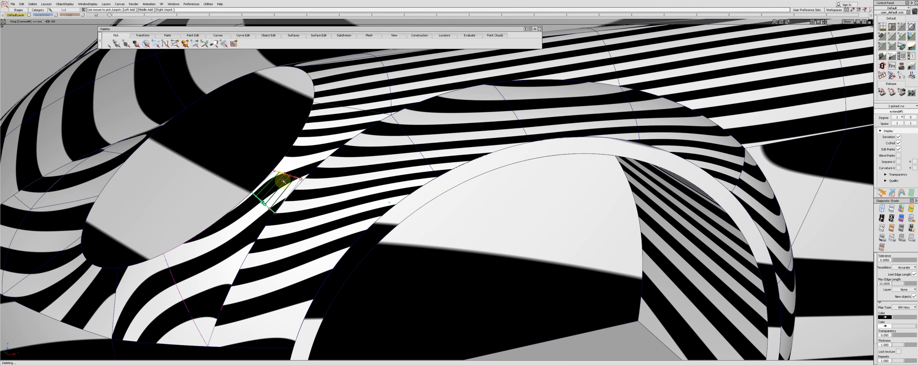
- Move the two picked CVs of the extension piece beside the disc, judging the shape with zebra-stripe shading
{"action": "left_click", "coordinate": [272, 215]}
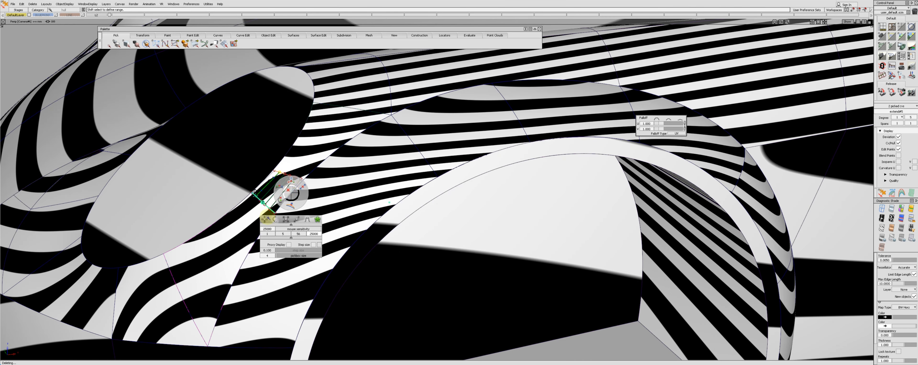
{"action": "left_click_drag", "start_coordinate": [273, 214], "coordinate": [281, 192]}
{"action": "left_click", "coordinate": [278, 198]}
{"action": "left_click", "coordinate": [273, 188]}
{"action": "mouse_move", "coordinate": [310, 203]}
{"action": "middle_mouse_down"}
{"action": "mouse_move", "coordinate": [322, 213]}
{"action": "mouse_move", "coordinate": [310, 198]}
{"action": "middle_mouse_up"}
{"action": "left_click_drag", "start_coordinate": [317, 203], "coordinate": [292, 187], "text": "ctrl+shift"}
{"action": "left_click", "coordinate": [279, 172]}
- Align the lower narrow patch beside the disc with the adjoining patch below the disc, adjusting the Align options
{"action": "middle_click_drag", "start_coordinate": [311, 209], "coordinate": [320, 232], "text": "ctrl+shift"}
{"action": "left_click", "coordinate": [264, 202]}
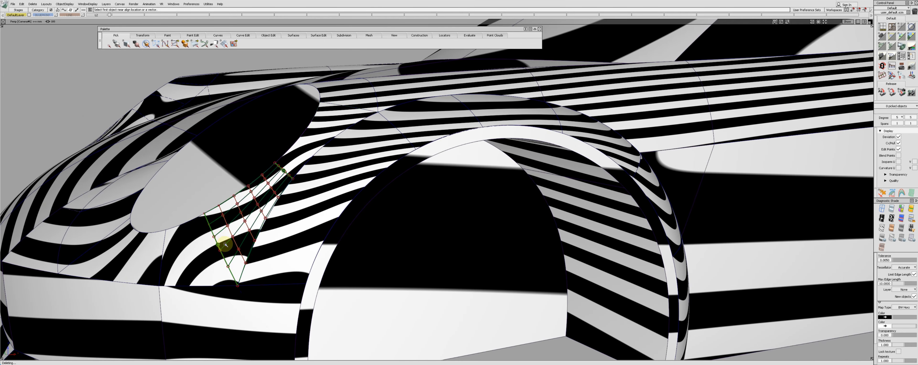
{"action": "left_click", "coordinate": [225, 242]}
{"action": "left_click", "coordinate": [96, 150]}
{"action": "left_click", "coordinate": [103, 133]}
{"action": "left_click", "coordinate": [211, 235]}
{"action": "left_click_drag", "start_coordinate": [214, 238], "coordinate": [208, 240], "text": "alt+shift"}
{"action": "left_click", "coordinate": [180, 238]}
{"action": "left_click", "coordinate": [180, 238]}
- Pick a range of CVs across the narrow patch and the patch below the disc and adjust them
{"action": "key", "text": "t"}
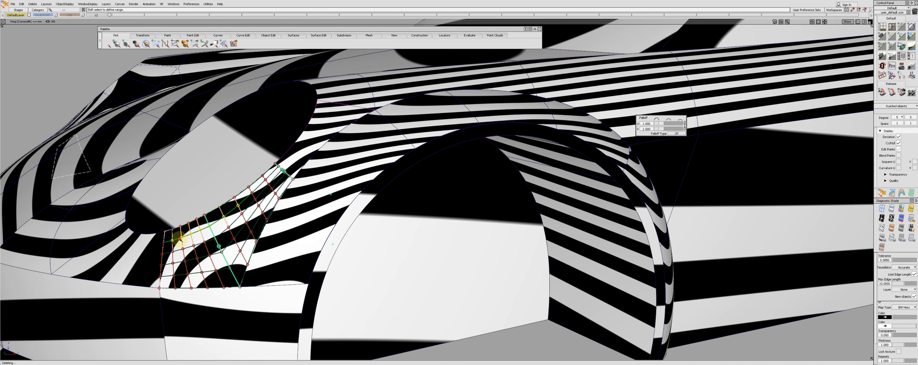
{"action": "left_click", "coordinate": [172, 241]}
{"action": "left_click", "coordinate": [250, 232], "text": "shift"}
{"action": "key", "text": "space"}
{"action": "left_click_drag", "start_coordinate": [178, 246], "coordinate": [207, 274]}
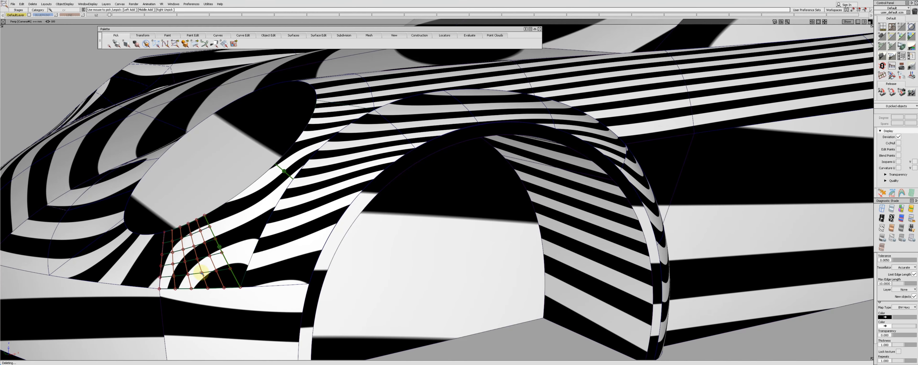
- Pick the interior CVs across the patches around the lower outer side of the disc and nudge them to smooth the zebra stripes
{"action": "left_click", "coordinate": [202, 272]}
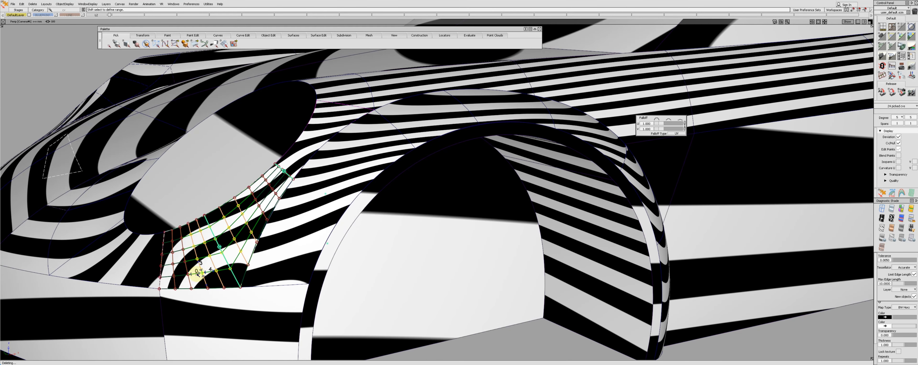
{"action": "left_click_drag", "start_coordinate": [272, 253], "coordinate": [287, 221], "text": "alt+shift"}
{"action": "mouse_move", "coordinate": [303, 171]}
{"action": "left_mouse_down", "text": "ctrl+shift"}
{"action": "mouse_move", "coordinate": [287, 180]}
{"action": "mouse_move", "coordinate": [312, 157]}
{"action": "mouse_move", "coordinate": [320, 184]}
{"action": "mouse_move", "coordinate": [333, 184]}
{"action": "left_mouse_up", "text": "ctrl+shift"}
{"action": "left_click", "coordinate": [286, 186]}
{"action": "left_click", "coordinate": [286, 194]}
{"action": "left_click", "coordinate": [309, 157]}
{"action": "key", "text": "alt+m"}
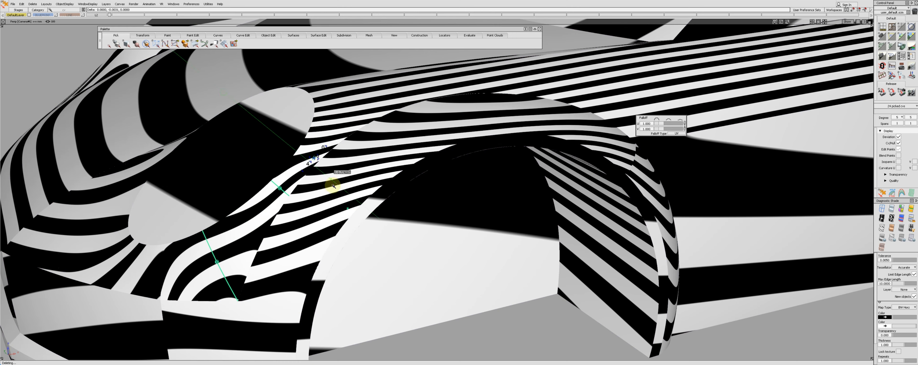
{"action": "middle_click_drag", "start_coordinate": [341, 176], "coordinate": [353, 172]}
{"action": "left_click", "coordinate": [259, 229]}
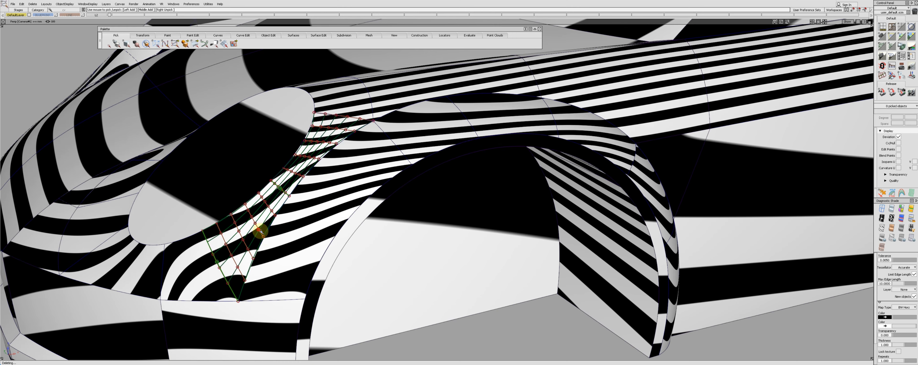
- Review the zebra stripes across the narrow patches and realign the seam with the patch below the disc
{"action": "right_click_drag", "start_coordinate": [268, 232], "coordinate": [232, 280], "text": "alt+shift"}
{"action": "middle_click_drag", "start_coordinate": [280, 240], "coordinate": [303, 245]}
{"action": "left_click_drag", "start_coordinate": [269, 258], "coordinate": [287, 255], "text": "ctrl+shift"}
{"action": "right_click_drag", "start_coordinate": [287, 254], "coordinate": [279, 242], "text": "alt+shift"}
{"action": "left_click_drag", "start_coordinate": [279, 242], "coordinate": [287, 249], "text": "alt+shift"}
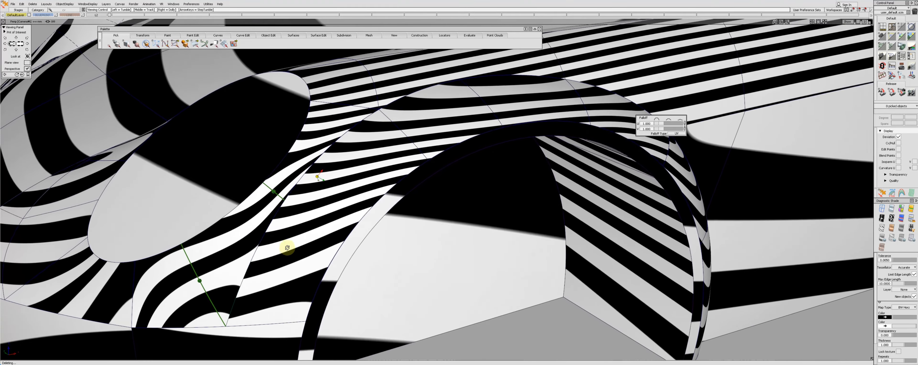
{"action": "middle_click_drag", "start_coordinate": [255, 294], "coordinate": [258, 275], "text": "alt+shift"}
{"action": "left_click_drag", "start_coordinate": [274, 240], "coordinate": [249, 249], "text": "ctrl+shift"}
{"action": "left_click", "coordinate": [210, 274]}
{"action": "left_click", "coordinate": [206, 288]}
- Isolate the two narrow patches together with the adjoining wheel arch strip in plain surface shading
{"action": "mouse_move", "coordinate": [206, 288]}
{"action": "right_mouse_down", "text": "alt+shift"}
{"action": "mouse_move", "coordinate": [290, 270]}
{"action": "mouse_move", "coordinate": [256, 180]}
{"action": "mouse_move", "coordinate": [316, 213]}
{"action": "right_mouse_up", "text": "alt+shift"}
{"action": "mouse_move", "coordinate": [316, 213]}
{"action": "left_mouse_down", "text": "alt+shift"}
{"action": "mouse_move", "coordinate": [445, 240]}
{"action": "mouse_move", "coordinate": [322, 229]}
{"action": "mouse_move", "coordinate": [342, 213]}
{"action": "mouse_move", "coordinate": [296, 210]}
{"action": "left_mouse_up", "text": "alt+shift"}
{"action": "right_click_drag", "start_coordinate": [296, 211], "coordinate": [314, 193], "text": "alt+shift"}
{"action": "left_click_drag", "start_coordinate": [314, 192], "coordinate": [296, 206], "text": "ctrl+shift"}
{"action": "left_click_drag", "start_coordinate": [287, 245], "coordinate": [299, 264]}
{"action": "right_click_drag", "start_coordinate": [299, 265], "coordinate": [271, 250], "text": "alt+shift"}
{"action": "right_click_drag", "start_coordinate": [340, 190], "coordinate": [321, 212], "text": "ctrl+shift"}
{"action": "left_click_drag", "start_coordinate": [320, 212], "coordinate": [307, 171], "text": "ctrl+shift"}
{"action": "middle_click_drag", "start_coordinate": [301, 153], "coordinate": [302, 206], "text": "alt+shift"}
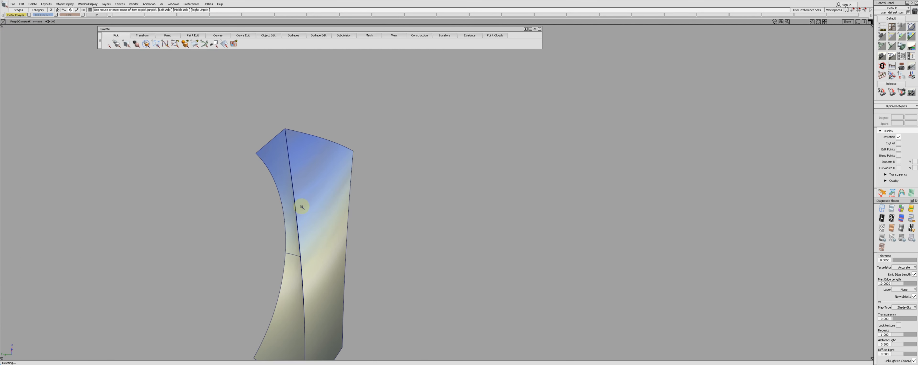
{"action": "left_click", "coordinate": [270, 144]}
{"action": "middle_click_drag", "start_coordinate": [270, 150], "coordinate": [270, 76], "text": "alt+shift"}
- Align the outer edge of the lower narrow patch to the wheel arch strip, entering 4 in the Align options
{"action": "left_click", "coordinate": [292, 311]}
{"action": "right_click_drag", "start_coordinate": [294, 310], "coordinate": [305, 271], "text": "ctrl+shift"}
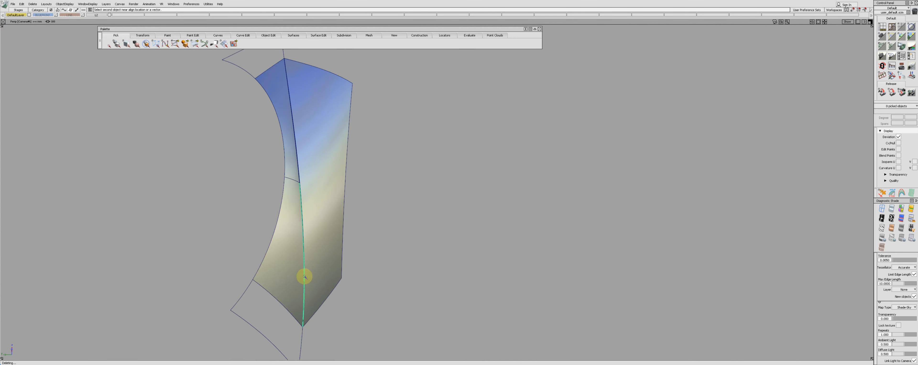
{"action": "left_click", "coordinate": [299, 272]}
{"action": "left_click", "coordinate": [90, 227]}
{"action": "type", "text": "4"}
{"action": "key", "text": "Return"}
- Align the seam between the upper and lower narrow patches, entering 4 in the Align options
{"action": "left_click_drag", "start_coordinate": [255, 214], "coordinate": [258, 197], "text": "ctrl+shift"}
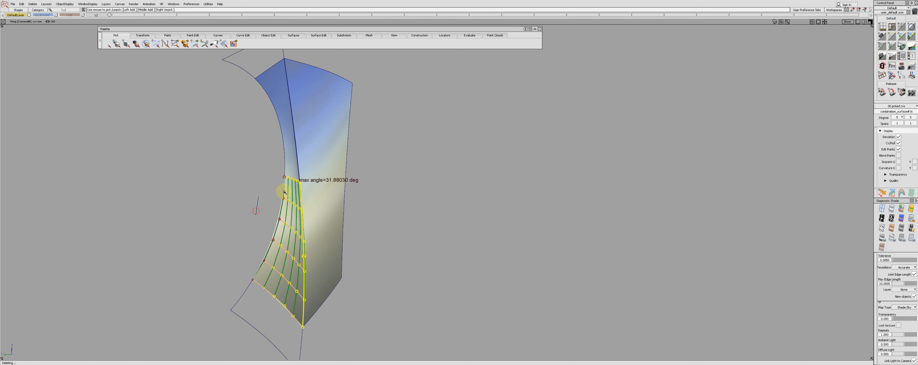
{"action": "left_click", "coordinate": [292, 172]}
{"action": "left_click", "coordinate": [91, 226]}
{"action": "type", "text": "4"}
{"action": "key", "text": "Return"}
- Check the surface continuity at the lower end and the upper end of the narrow patches
{"action": "left_click_drag", "start_coordinate": [296, 215], "coordinate": [297, 198], "text": "ctrl+shift"}
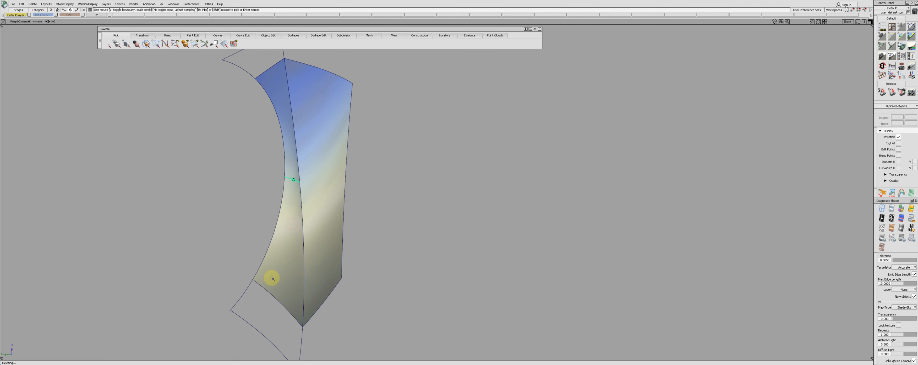
{"action": "left_click", "coordinate": [272, 295]}
{"action": "left_click", "coordinate": [276, 76]}
{"action": "left_click", "coordinate": [261, 74]}
- Check the surface continuity between the patch on the hood side of the disc and the pointed sliver patch
{"action": "right_click_drag", "start_coordinate": [260, 104], "coordinate": [279, 170], "text": "alt+shift"}
{"action": "left_click_drag", "start_coordinate": [279, 170], "coordinate": [303, 185], "text": "alt+shift"}
{"action": "key", "text": "2"}
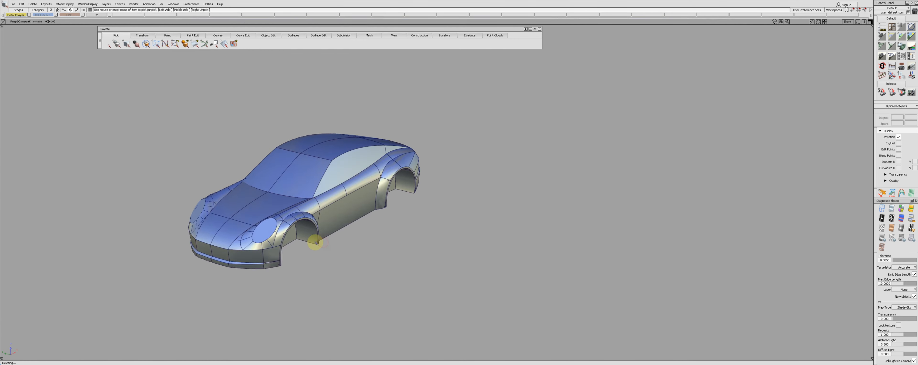
{"action": "left_click_drag", "start_coordinate": [267, 242], "coordinate": [421, 252], "text": "alt+shift"}
{"action": "right_click_drag", "start_coordinate": [421, 252], "coordinate": [463, 285], "text": "alt+shift"}
{"action": "key", "text": "2"}
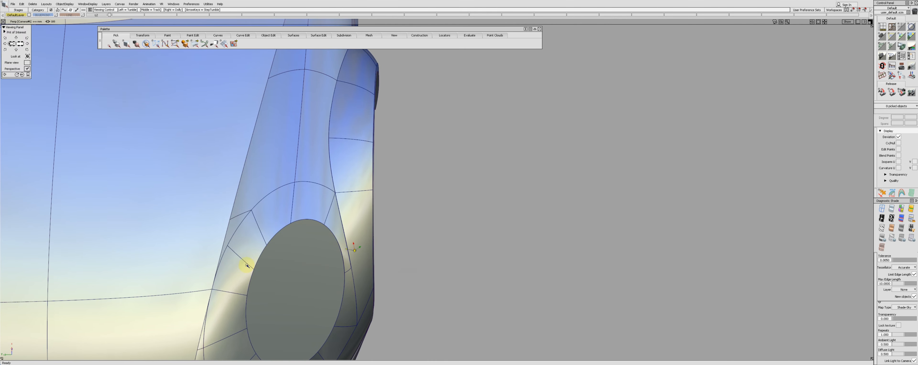
{"action": "left_click", "coordinate": [248, 266]}
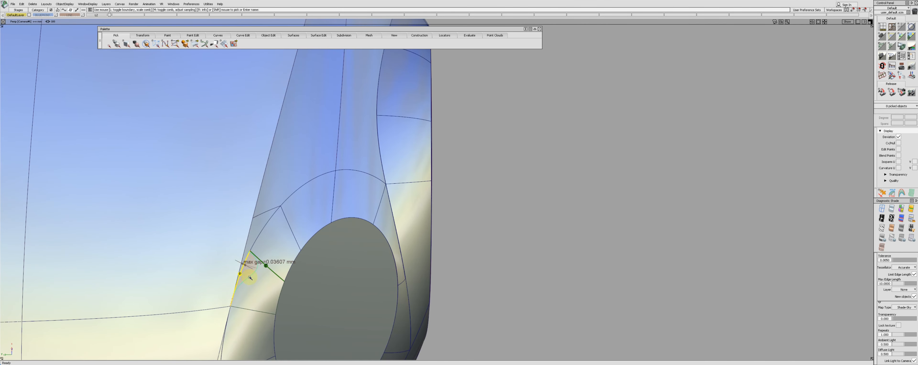
{"action": "middle_click_drag", "start_coordinate": [250, 278], "coordinate": [258, 252], "text": "alt+shift"}
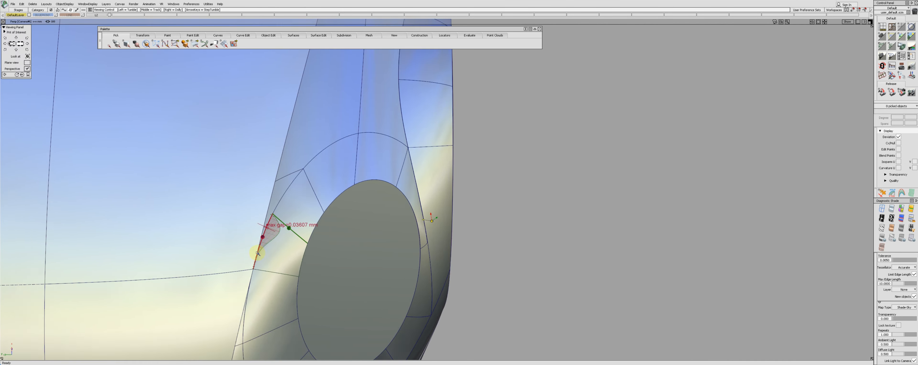
{"action": "right_click_drag", "start_coordinate": [258, 252], "coordinate": [292, 247], "text": "alt+shift"}
{"action": "left_click", "coordinate": [252, 267]}
{"action": "middle_click_drag", "start_coordinate": [221, 325], "coordinate": [246, 307], "text": "alt+shift"}
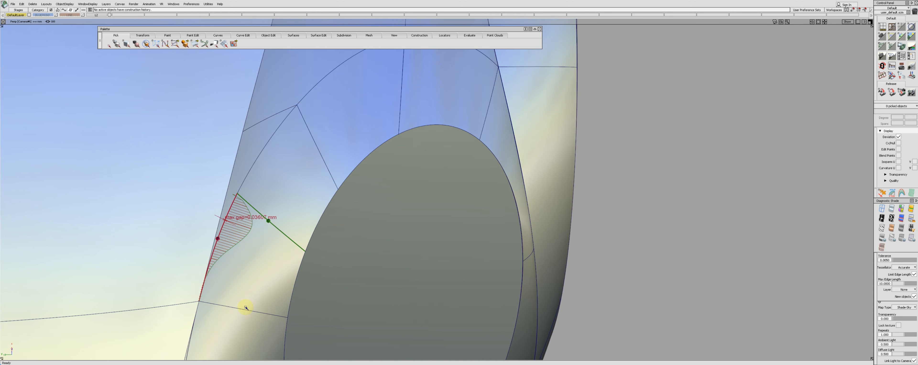
- Isolate the pointed sliver patch on the hood side of the disc and pick its edge facing the disc patch
{"action": "left_click_drag", "start_coordinate": [242, 222], "coordinate": [232, 211], "text": "ctrl+shift"}
{"action": "left_click", "coordinate": [231, 211]}
{"action": "left_click", "coordinate": [472, 145]}
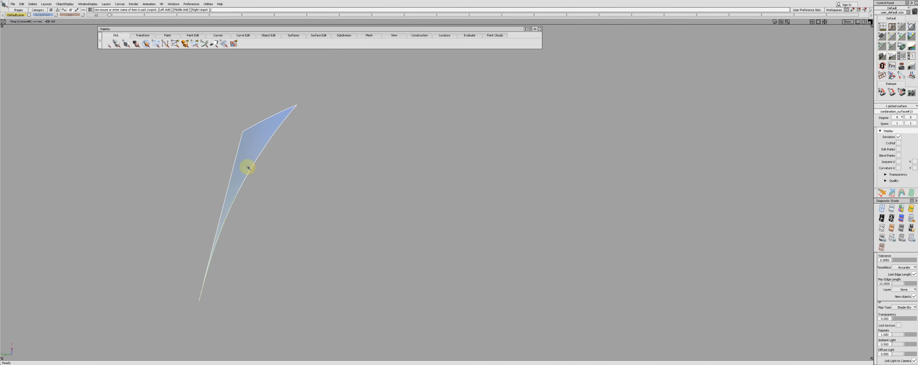
{"action": "left_click", "coordinate": [231, 209]}
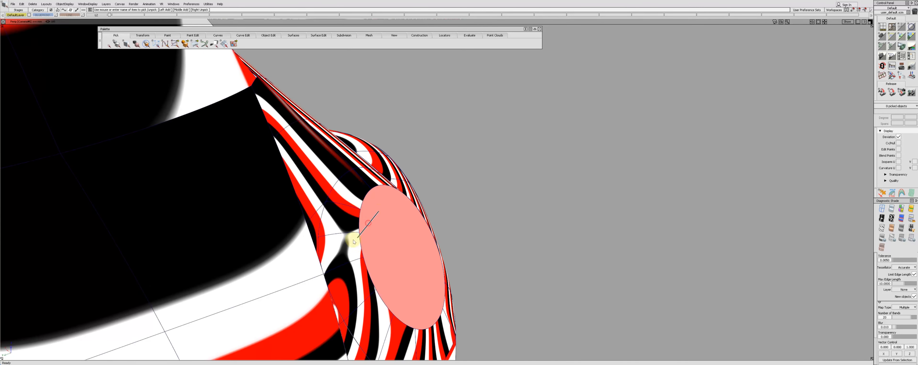
- Align the shared seam of the two patches on the hood side of the disc and the lower patch's outer edge
{"action": "left_click", "coordinate": [353, 241]}
{"action": "right_click_drag", "start_coordinate": [353, 242], "coordinate": [300, 262], "text": "alt+shift"}
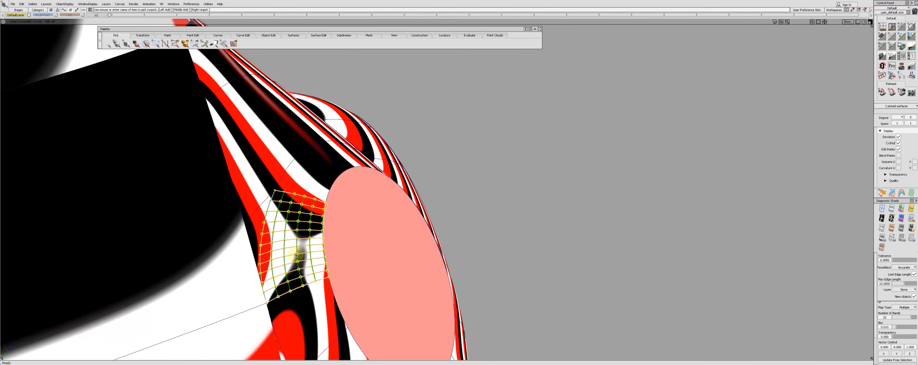
{"action": "left_click_drag", "start_coordinate": [301, 262], "coordinate": [317, 244], "text": "alt+shift"}
{"action": "left_click", "coordinate": [306, 221]}
{"action": "left_click", "coordinate": [316, 235]}
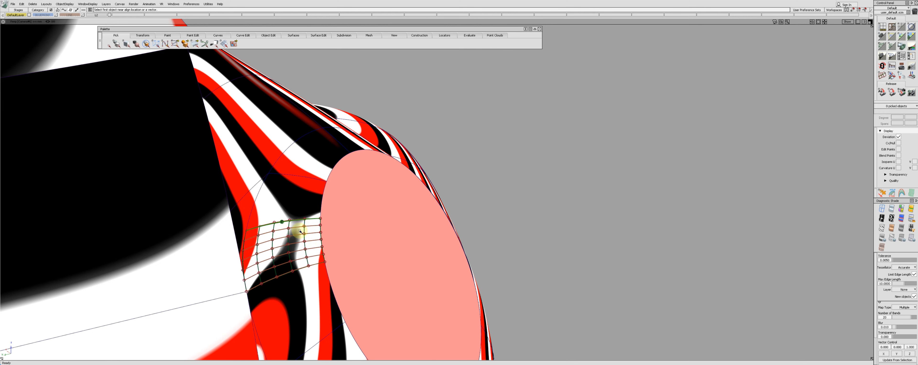
{"action": "left_click", "coordinate": [244, 254]}
{"action": "left_click", "coordinate": [106, 197]}
{"action": "right_click_drag", "start_coordinate": [217, 245], "coordinate": [243, 240], "text": "alt+shift"}
- Pick six CVs near the lower seam of the upper hood-side patch and adjust them along the surface normal
{"action": "left_click", "coordinate": [281, 230]}
{"action": "left_click", "coordinate": [279, 222]}
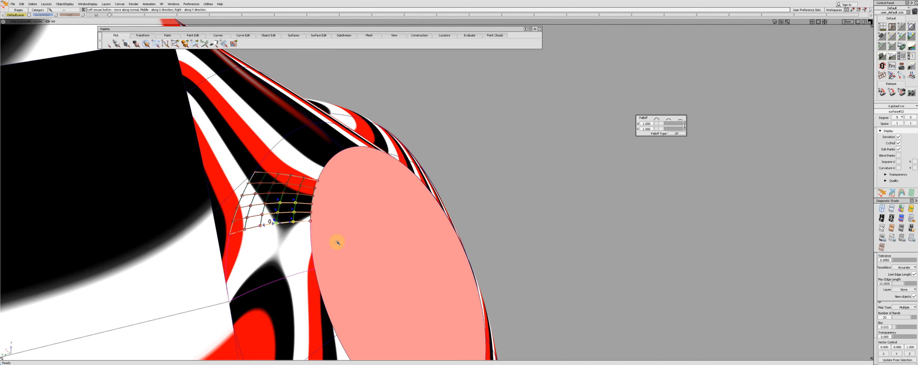
{"action": "right_click_drag", "start_coordinate": [337, 242], "coordinate": [354, 232], "text": "alt+shift"}
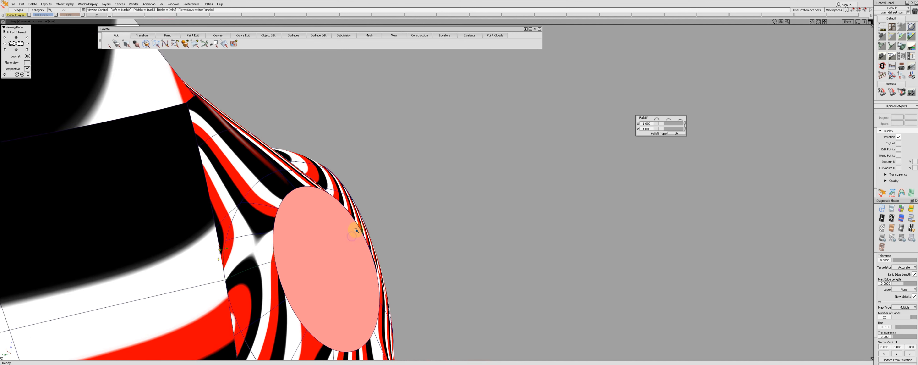
- Check the continuity along the outer edge of the lower hood-side patch and delete the continuity locator
{"action": "left_click_drag", "start_coordinate": [354, 231], "coordinate": [240, 272], "text": "alt+shift"}
{"action": "right_click_drag", "start_coordinate": [240, 272], "coordinate": [256, 255], "text": "alt+shift"}
{"action": "left_click", "coordinate": [234, 282]}
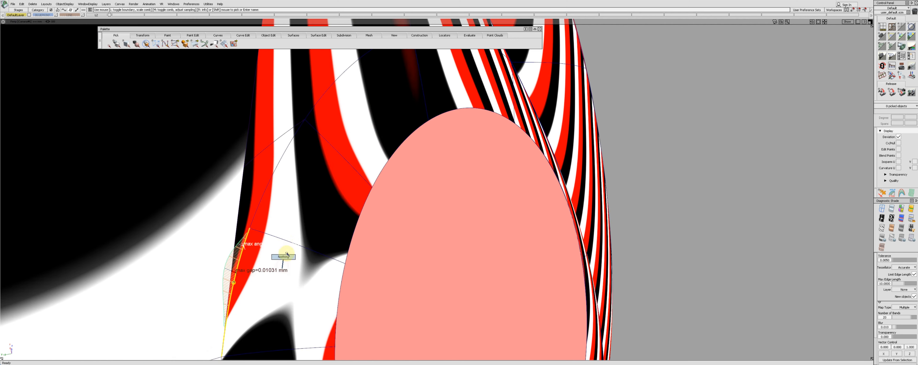
{"action": "left_click", "coordinate": [240, 260]}
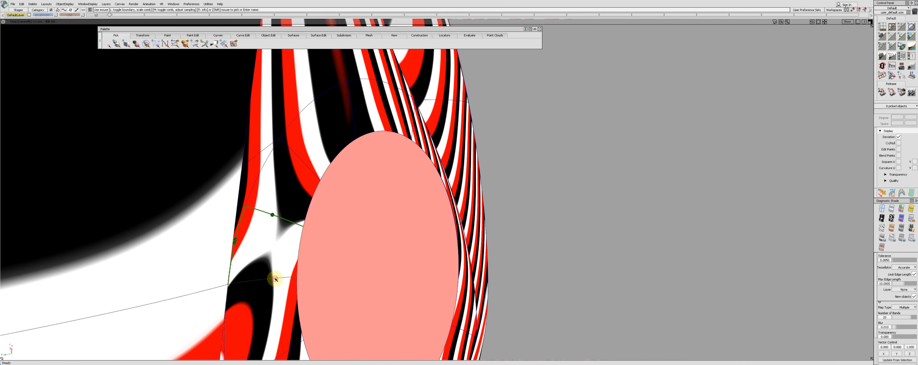
{"action": "left_click", "coordinate": [240, 228]}
{"action": "key", "text": "Delete"}
{"action": "key", "text": "Return"}
{"action": "left_click_drag", "start_coordinate": [240, 229], "coordinate": [285, 243], "text": "alt+shift"}
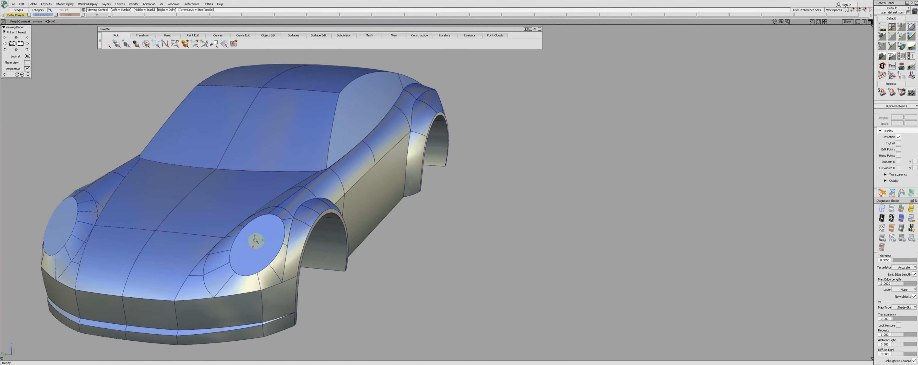
- Switch to zebra shading in the top view, show the CVs of the small patch between the disc and hood, and pick among them
{"action": "mouse_move", "coordinate": [256, 240]}
{"action": "left_mouse_down", "text": "alt+shift"}
{"action": "mouse_move", "coordinate": [375, 276]}
{"action": "mouse_move", "coordinate": [166, 248]}
{"action": "left_mouse_up", "text": "alt+shift"}
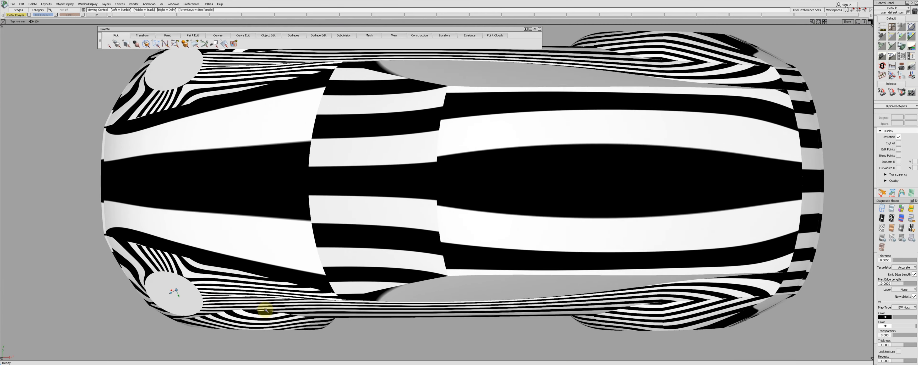
{"action": "right_click_drag", "start_coordinate": [204, 284], "coordinate": [221, 284], "text": "alt+shift"}
{"action": "right_click_drag", "start_coordinate": [161, 263], "coordinate": [187, 262], "text": "alt+shift"}
{"action": "double_click", "coordinate": [149, 241]}
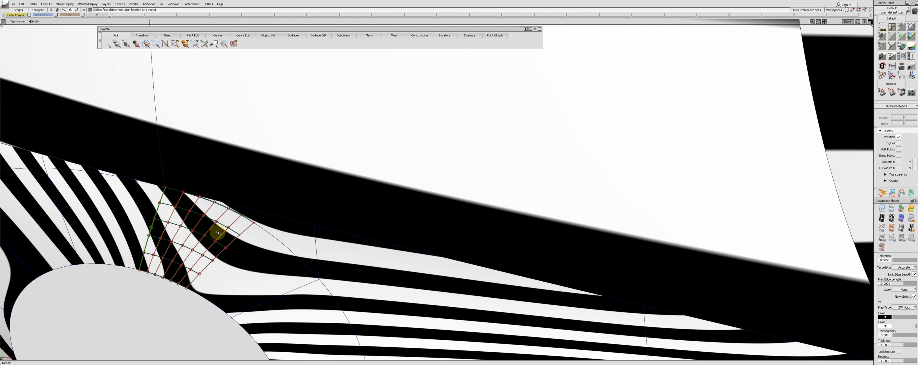
{"action": "left_click", "coordinate": [230, 210]}
{"action": "left_click", "coordinate": [110, 262]}
{"action": "left_click_drag", "start_coordinate": [182, 252], "coordinate": [189, 258], "text": "ctrl+shift"}
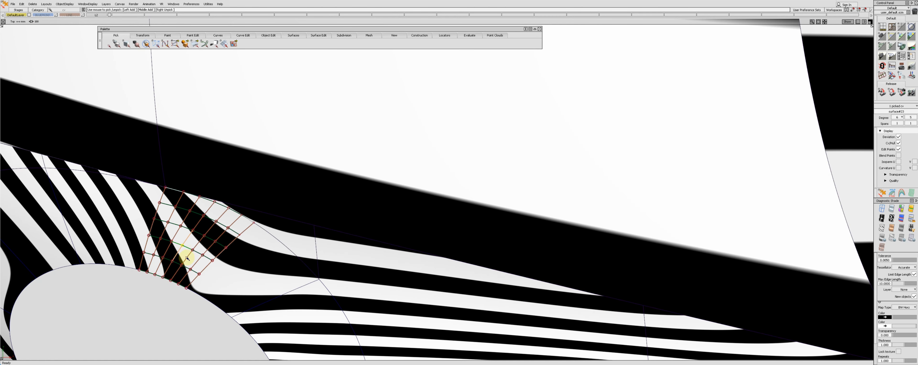
{"action": "left_click", "coordinate": [180, 263]}
- Check the surface continuity around the small patch between the disc and hood and hide its CVs
{"action": "key", "text": "alt+m"}
{"action": "key", "text": "alt+m"}
{"action": "mouse_move", "coordinate": [199, 272]}
{"action": "left_mouse_down", "text": "ctrl+shift"}
{"action": "mouse_move", "coordinate": [185, 281]}
{"action": "mouse_move", "coordinate": [178, 273]}
{"action": "mouse_move", "coordinate": [213, 275]}
{"action": "left_mouse_up", "text": "ctrl+shift"}
{"action": "key", "text": "alt+m"}
{"action": "key", "text": "alt+m"}
{"action": "middle_click_drag", "start_coordinate": [221, 244], "coordinate": [252, 260], "text": "alt+shift"}
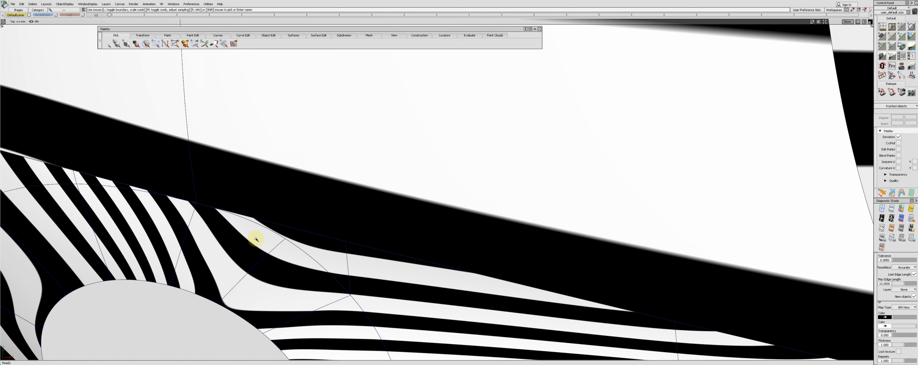
- Pick the CVs of the narrow patch along the disc's hood side and adjust them along the surface normal
{"action": "mouse_move", "coordinate": [177, 260]}
{"action": "left_mouse_down", "text": "ctrl+shift"}
{"action": "mouse_move", "coordinate": [178, 248]}
{"action": "mouse_move", "coordinate": [160, 248]}
{"action": "mouse_move", "coordinate": [166, 263]}
{"action": "left_mouse_up", "text": "ctrl+shift"}
{"action": "left_click", "coordinate": [176, 261]}
{"action": "left_click_drag", "start_coordinate": [170, 268], "coordinate": [218, 298], "text": "ctrl+shift"}
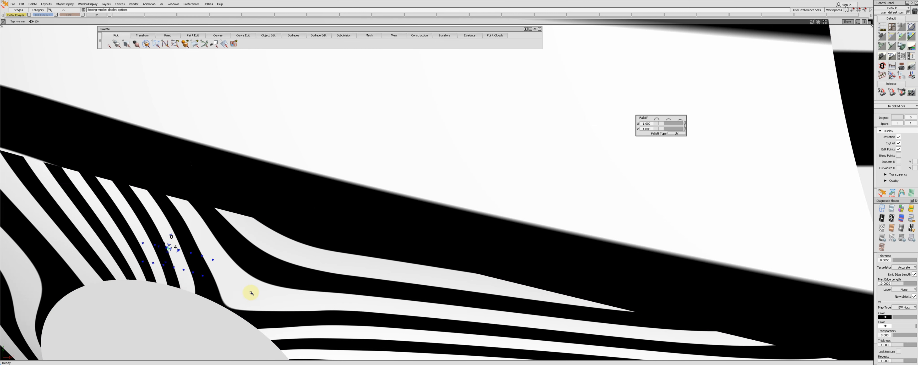
{"action": "left_click_drag", "start_coordinate": [275, 287], "coordinate": [264, 310], "text": "ctrl+shift"}
{"action": "left_click_drag", "start_coordinate": [238, 281], "coordinate": [200, 259], "text": "ctrl+shift"}
- Refine the narrow patch by picking CVs nearer the disc and moving them along the surface normal
{"action": "left_click", "coordinate": [195, 256]}
{"action": "left_click_drag", "start_coordinate": [201, 260], "coordinate": [251, 281], "text": "ctrl+shift"}
{"action": "mouse_move", "coordinate": [243, 278]}
{"action": "right_mouse_down"}
{"action": "mouse_move", "coordinate": [236, 275]}
{"action": "mouse_move", "coordinate": [249, 273]}
{"action": "mouse_move", "coordinate": [238, 272]}
{"action": "right_mouse_up"}
{"action": "left_click_drag", "start_coordinate": [237, 272], "coordinate": [195, 275], "text": "ctrl+shift"}
{"action": "left_click", "coordinate": [195, 275]}
{"action": "left_click", "coordinate": [135, 261]}
{"action": "mouse_move", "coordinate": [242, 293]}
{"action": "left_mouse_down", "text": "ctrl+shift"}
{"action": "mouse_move", "coordinate": [256, 292]}
{"action": "mouse_move", "coordinate": [202, 274]}
{"action": "mouse_move", "coordinate": [264, 282]}
{"action": "mouse_move", "coordinate": [205, 281]}
{"action": "mouse_move", "coordinate": [257, 287]}
{"action": "left_mouse_up", "text": "ctrl+shift"}
{"action": "left_click", "coordinate": [202, 263]}
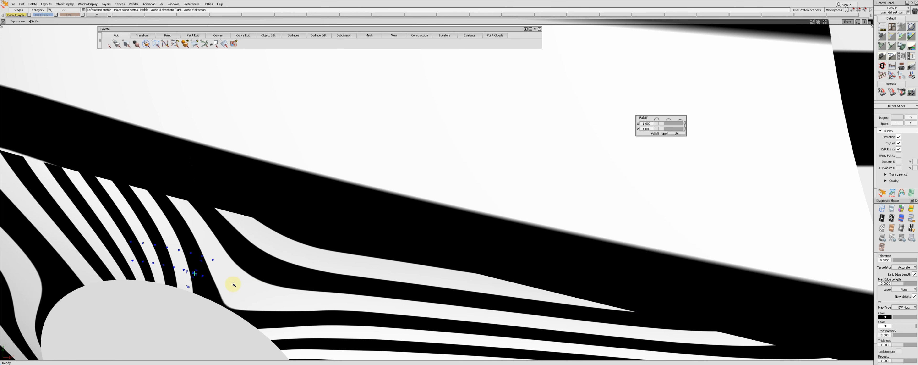
- Pick nine CVs at the corner between the disc and the hood-side patches and adjust them against the zebra stripes
{"action": "key", "text": "ctrl+5"}
{"action": "left_click", "coordinate": [213, 261]}
{"action": "left_click", "coordinate": [205, 257]}
{"action": "key", "text": "ctrl+5"}
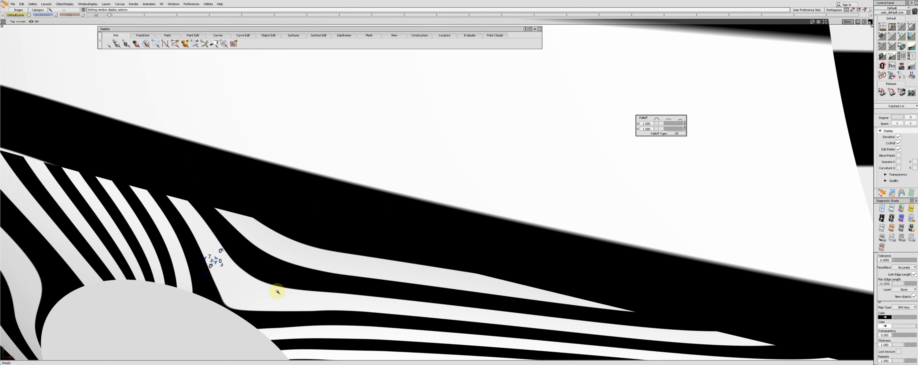
{"action": "key", "text": "ctrl+5"}
{"action": "right_click_drag", "start_coordinate": [297, 295], "coordinate": [309, 293], "text": "alt+shift"}
{"action": "left_click_drag", "start_coordinate": [228, 265], "coordinate": [191, 249], "text": "ctrl+shift"}
{"action": "middle_click_drag", "start_coordinate": [271, 230], "coordinate": [255, 263], "text": "alt+shift"}
{"action": "left_click", "coordinate": [254, 246]}
{"action": "left_click_drag", "start_coordinate": [255, 262], "coordinate": [200, 244], "text": "ctrl+shift"}
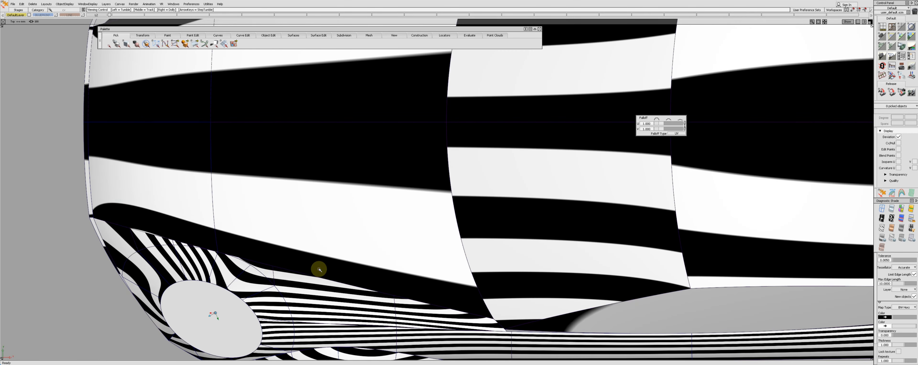
- Pick CVs on the patch between the disc and the fender strip and adjust them to even out the zebra stripes
{"action": "right_click_drag", "start_coordinate": [319, 269], "coordinate": [211, 288], "text": "alt+shift"}
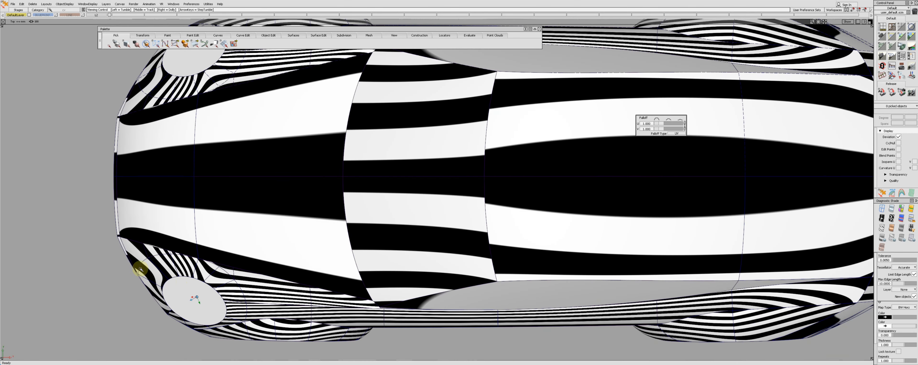
{"action": "middle_click_drag", "start_coordinate": [302, 83], "coordinate": [231, 142], "text": "alt+shift"}
{"action": "middle_click_drag", "start_coordinate": [226, 344], "coordinate": [216, 288], "text": "alt+shift"}
{"action": "middle_click_drag", "start_coordinate": [189, 342], "coordinate": [173, 323], "text": "alt+shift"}
{"action": "right_click_drag", "start_coordinate": [237, 317], "coordinate": [259, 273], "text": "alt+shift"}
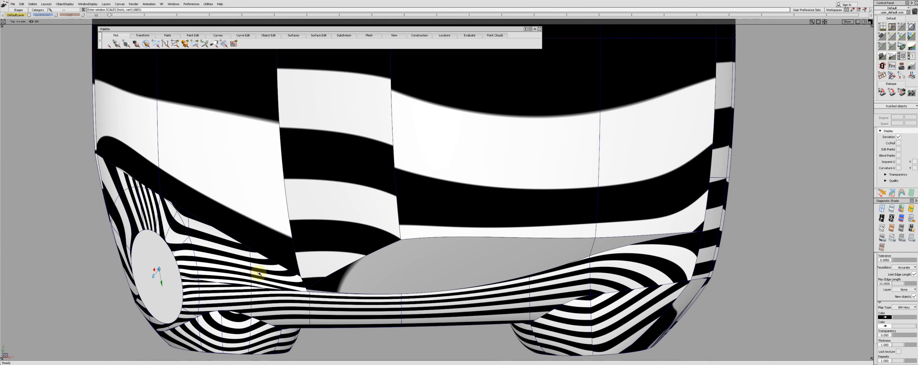
{"action": "middle_click_drag", "start_coordinate": [194, 273], "coordinate": [177, 248], "text": "alt+shift"}
{"action": "right_click_drag", "start_coordinate": [204, 261], "coordinate": [174, 260], "text": "alt+shift"}
{"action": "middle_click_drag", "start_coordinate": [175, 260], "coordinate": [360, 262], "text": "alt+shift"}
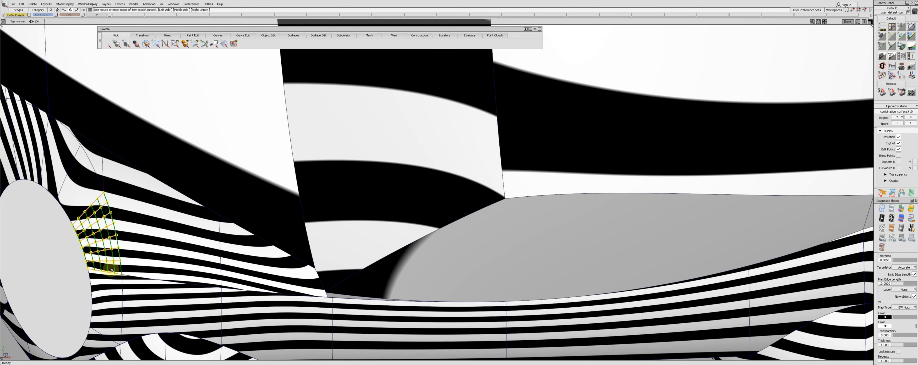
{"action": "middle_click_drag", "start_coordinate": [77, 263], "coordinate": [132, 262], "text": "alt+shift"}
{"action": "right_click_drag", "start_coordinate": [133, 262], "coordinate": [184, 280], "text": "alt+shift"}
{"action": "left_click", "coordinate": [187, 281]}
{"action": "left_click", "coordinate": [173, 280]}
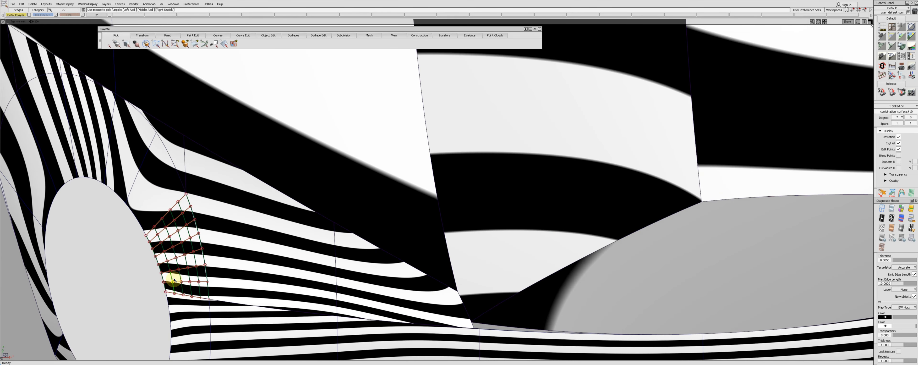
{"action": "left_click", "coordinate": [165, 252], "text": "shift"}
{"action": "left_click_drag", "start_coordinate": [174, 291], "coordinate": [241, 289]}
{"action": "middle_click_drag", "start_coordinate": [222, 295], "coordinate": [232, 292], "text": "alt+shift"}
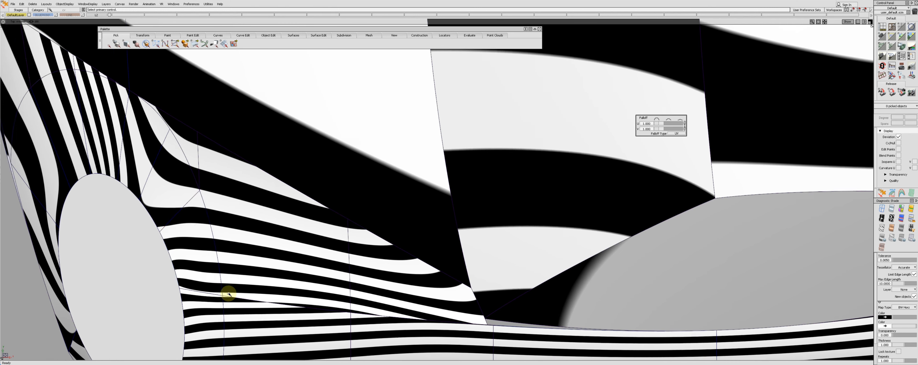
- Switch to coloured shading and pick the tapered fender patch that ends at the windshield's lower corner
{"action": "right_click_drag", "start_coordinate": [232, 292], "coordinate": [268, 283], "text": "alt+shift"}
{"action": "middle_click_drag", "start_coordinate": [270, 347], "coordinate": [179, 299], "text": "alt+shift"}
{"action": "mouse_move", "coordinate": [728, 260]}
{"action": "middle_mouse_down", "text": "alt+shift"}
{"action": "mouse_move", "coordinate": [470, 279]}
{"action": "mouse_move", "coordinate": [369, 315]}
{"action": "mouse_move", "coordinate": [299, 275]}
{"action": "middle_mouse_up", "text": "alt+shift"}
{"action": "key", "text": "1"}
{"action": "left_click_drag", "start_coordinate": [299, 275], "coordinate": [357, 249], "text": "alt+shift"}
{"action": "middle_click_drag", "start_coordinate": [323, 275], "coordinate": [212, 302], "text": "alt+shift"}
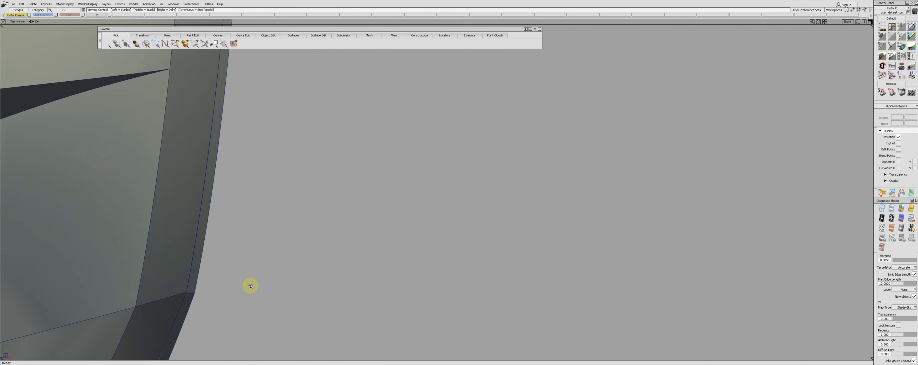
{"action": "right_click_drag", "start_coordinate": [250, 287], "coordinate": [203, 285], "text": "alt+shift"}
{"action": "middle_click_drag", "start_coordinate": [218, 275], "coordinate": [232, 289], "text": "alt+shift"}
{"action": "right_click_drag", "start_coordinate": [314, 261], "coordinate": [264, 254], "text": "alt+shift"}
{"action": "middle_click_drag", "start_coordinate": [384, 178], "coordinate": [360, 206], "text": "alt+shift"}
{"action": "right_click_drag", "start_coordinate": [186, 272], "coordinate": [250, 289], "text": "alt+shift"}
{"action": "left_click", "coordinate": [192, 316]}
{"action": "middle_click_drag", "start_coordinate": [196, 318], "coordinate": [232, 303], "text": "alt+shift"}
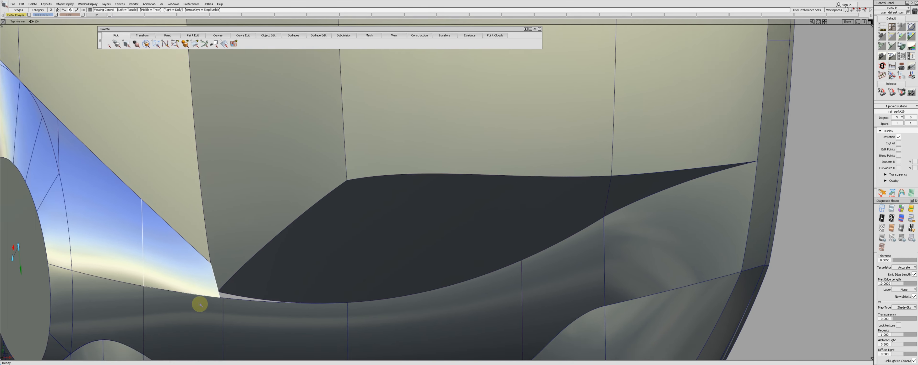
- Project the adjoining surface's edge onto the tapered fender patch in the top view
{"action": "right_click_drag", "start_coordinate": [231, 303], "coordinate": [252, 306], "text": "alt+shift"}
{"action": "left_click_drag", "start_coordinate": [235, 319], "coordinate": [237, 303], "text": "ctrl+shift"}
{"action": "middle_click_drag", "start_coordinate": [178, 307], "coordinate": [271, 285], "text": "alt+shift"}
{"action": "left_click", "coordinate": [281, 292]}
{"action": "right_click_drag", "start_coordinate": [260, 292], "coordinate": [296, 297], "text": "alt+shift"}
{"action": "right_click", "coordinate": [281, 295]}
{"action": "left_click", "coordinate": [268, 309]}
{"action": "key", "text": "ctrl+q"}
{"action": "left_click", "coordinate": [255, 313]}
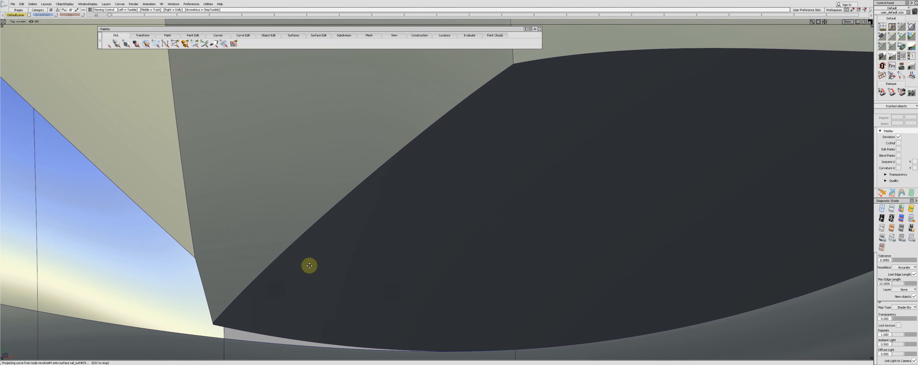
- Isolate the trimmed fender patch and the strip, and build a thin rail surface along the strip's upper edge
{"action": "right_click_drag", "start_coordinate": [310, 264], "coordinate": [276, 320], "text": "alt+shift"}
{"action": "left_click", "coordinate": [248, 300]}
{"action": "left_click", "coordinate": [247, 299]}
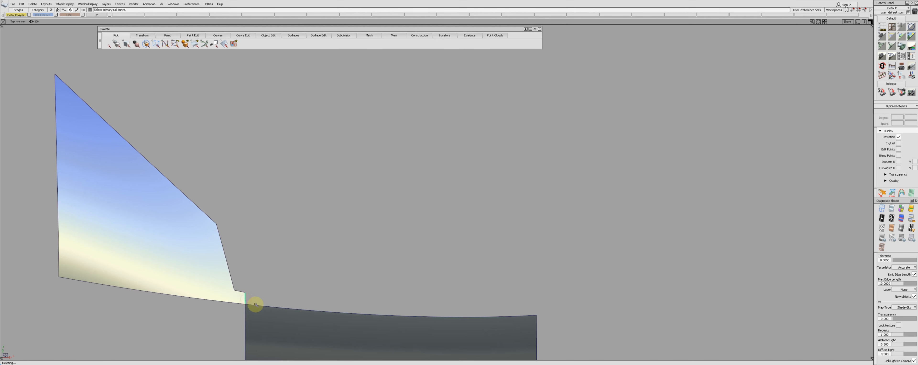
{"action": "left_click", "coordinate": [258, 305]}
{"action": "key", "text": "ctrl+5"}
{"action": "left_click", "coordinate": [245, 298]}
{"action": "mouse_move", "coordinate": [245, 302]}
{"action": "right_mouse_down", "text": "ctrl+shift"}
{"action": "mouse_move", "coordinate": [269, 323]}
{"action": "mouse_move", "coordinate": [316, 296]}
{"action": "right_mouse_up", "text": "ctrl+shift"}
{"action": "left_click", "coordinate": [291, 305]}
{"action": "left_click", "coordinate": [307, 305]}
{"action": "left_click", "coordinate": [312, 306]}
{"action": "mouse_move", "coordinate": [306, 304]}
{"action": "left_mouse_down", "text": "ctrl+shift"}
{"action": "mouse_move", "coordinate": [318, 291]}
{"action": "mouse_move", "coordinate": [269, 302]}
{"action": "left_mouse_up", "text": "ctrl+shift"}
{"action": "left_click", "coordinate": [311, 305]}
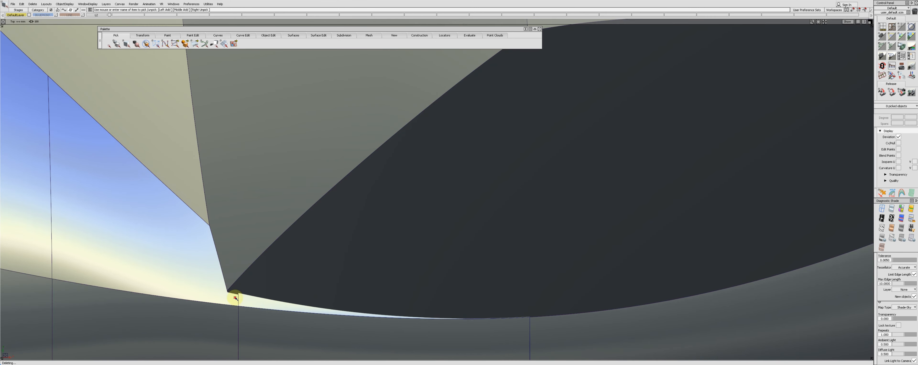
- Pick the curve on surface at the fender patch's rear tip and intersect the surfaces at the windshield corner
{"action": "left_click", "coordinate": [235, 298]}
{"action": "left_click_drag", "start_coordinate": [236, 298], "coordinate": [236, 290], "text": "ctrl+shift"}
{"action": "left_click", "coordinate": [235, 297], "text": "alt+shift"}
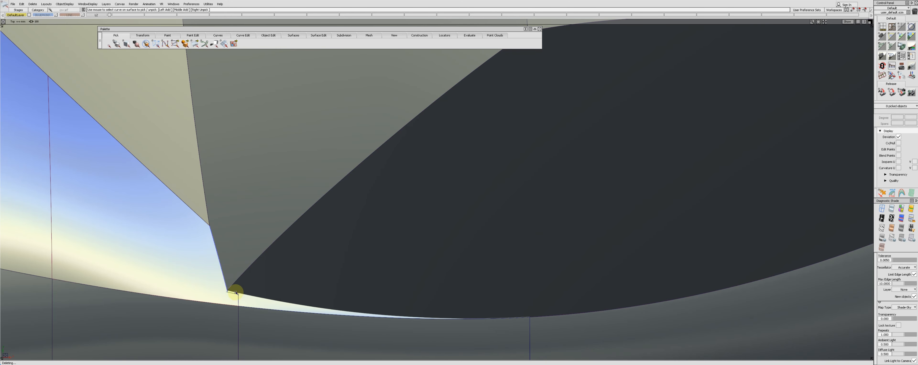
{"action": "left_click", "coordinate": [258, 303]}
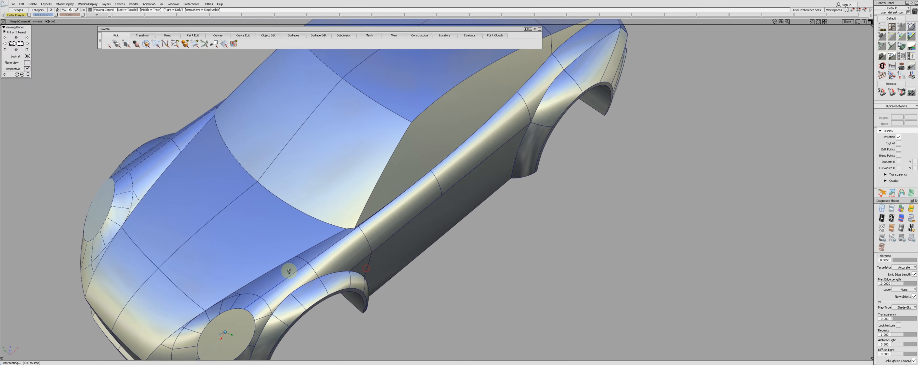
{"action": "left_click", "coordinate": [367, 223]}
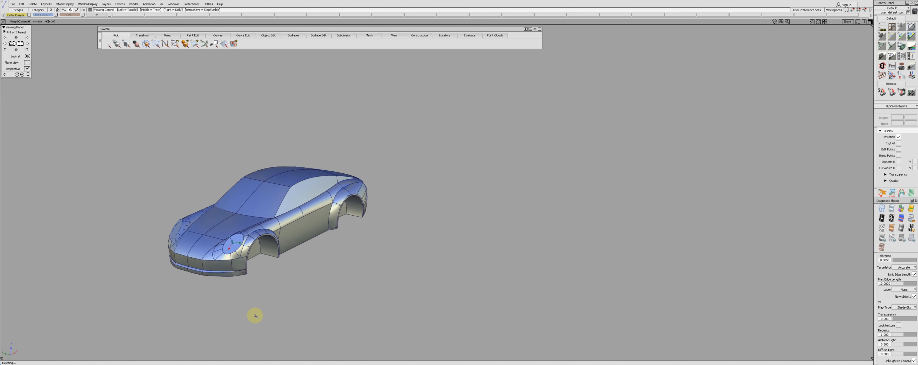
- Bring the red Porsche 911 reference photo from Windows Photo Viewer beside the model and match its front three-quarter view for comparison
{"action": "left_click_drag", "start_coordinate": [215, 310], "coordinate": [297, 268], "text": "alt+shift"}
{"action": "middle_click_drag", "start_coordinate": [297, 267], "coordinate": [272, 257], "text": "alt+shift"}
{"action": "key", "text": "alt+Tab"}
{"action": "left_click_drag", "start_coordinate": [119, 28], "coordinate": [620, 52]}
{"action": "left_click_drag", "start_coordinate": [360, 137], "coordinate": [215, 207], "text": "alt+shift"}
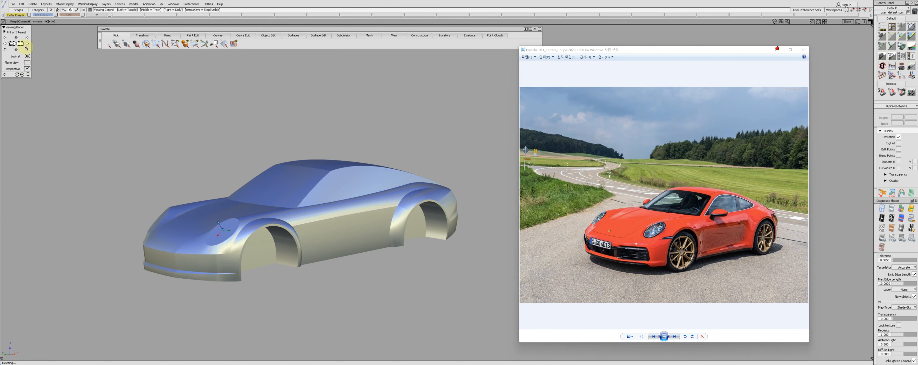
{"action": "left_click_drag", "start_coordinate": [17, 74], "coordinate": [119, 138], "text": "alt+shift"}
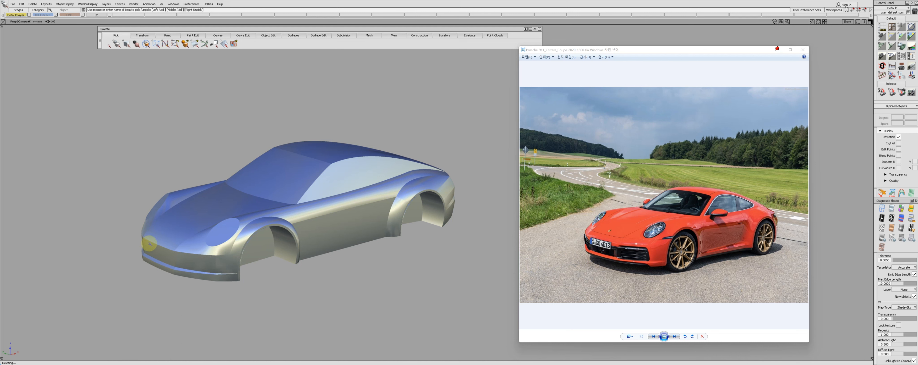
{"action": "right_click_drag", "start_coordinate": [202, 261], "coordinate": [330, 236], "text": "alt+shift"}
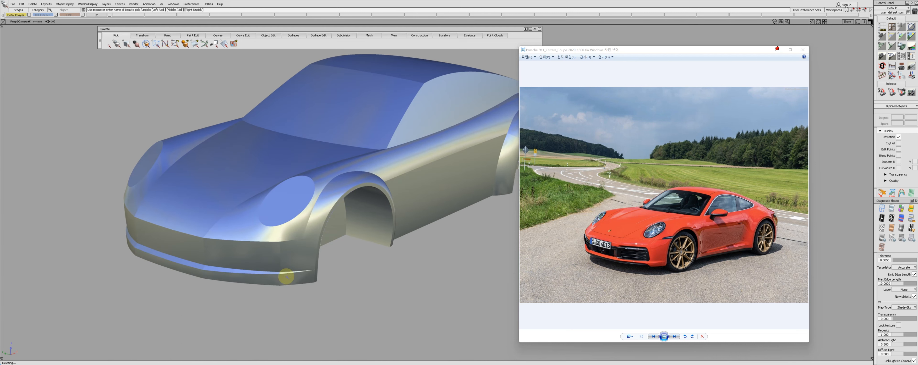
{"action": "left_click", "coordinate": [312, 276]}
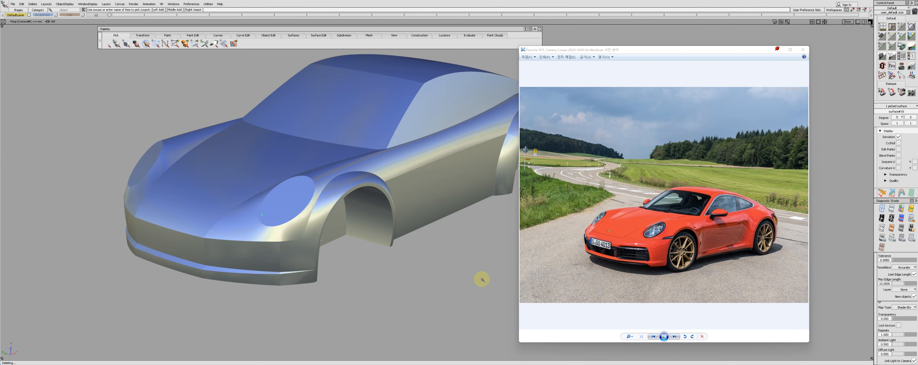
- Open the on-screen drawing toolbar, try its pen beside the reference photo, and close the toolbar
{"action": "key", "text": "super+r"}
{"action": "key", "text": "Return"}
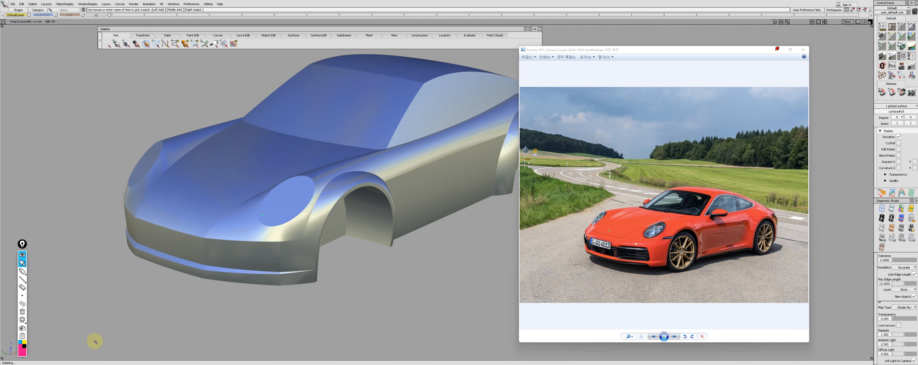
{"action": "left_click", "coordinate": [667, 265]}
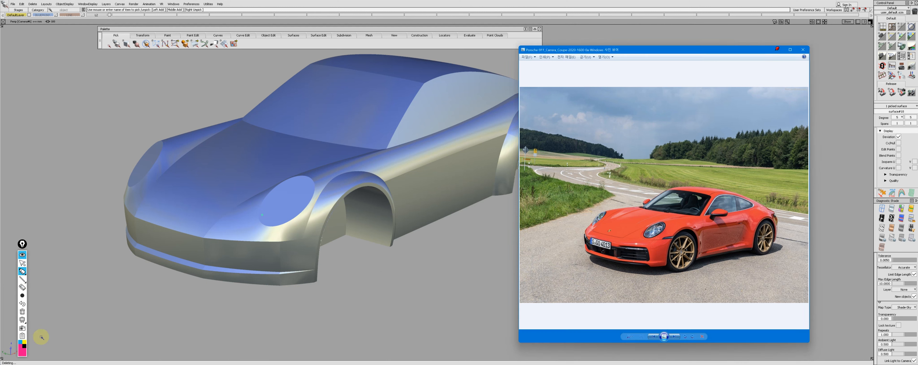
{"action": "left_click", "coordinate": [21, 272]}
{"action": "right_click", "coordinate": [668, 264]}
{"action": "key", "text": "Escape"}
{"action": "key", "text": "Right"}
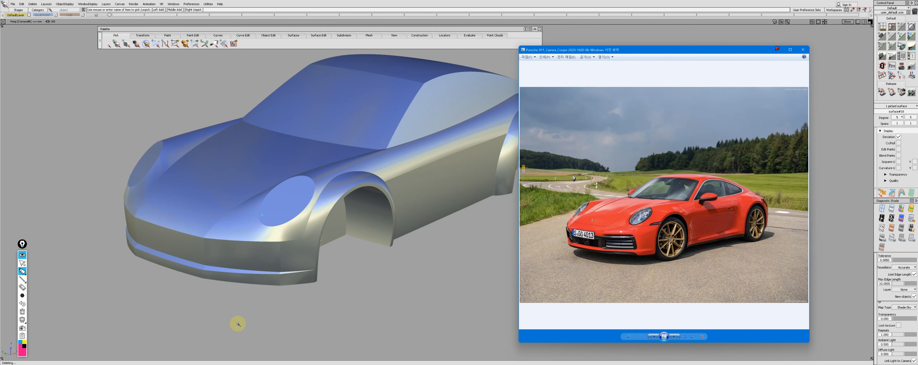
{"action": "left_click", "coordinate": [652, 339]}
{"action": "left_click", "coordinate": [23, 272]}
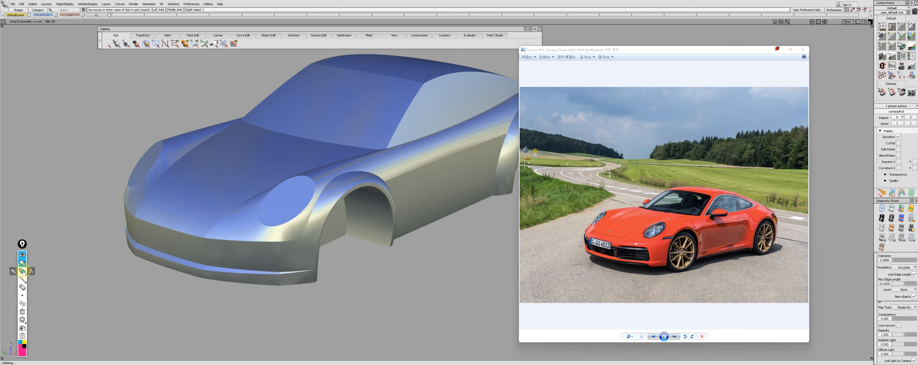
{"action": "mouse_move", "coordinate": [26, 296]}
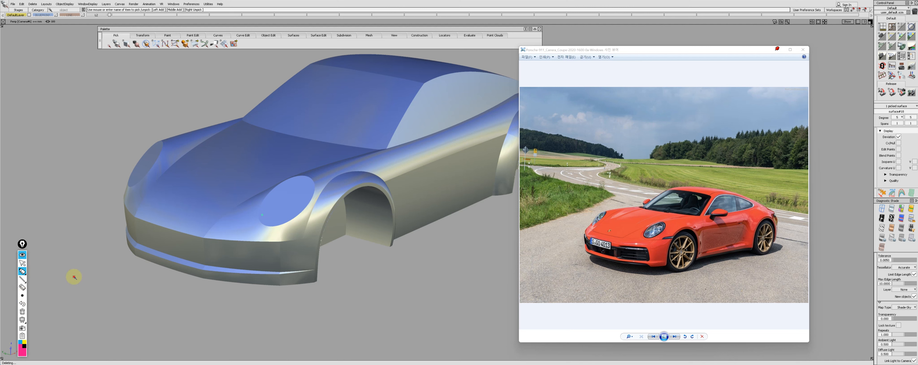
{"action": "left_click", "coordinate": [22, 271]}
{"action": "left_click", "coordinate": [77, 271]}
- Advance to another red Porsche 911 photo and compare its stance and perspective with the model from a lower angle
{"action": "left_click_drag", "start_coordinate": [228, 260], "coordinate": [278, 298], "text": "alt+shift"}
{"action": "middle_click_drag", "start_coordinate": [342, 219], "coordinate": [332, 231], "text": "alt+shift"}
{"action": "left_click", "coordinate": [673, 337]}
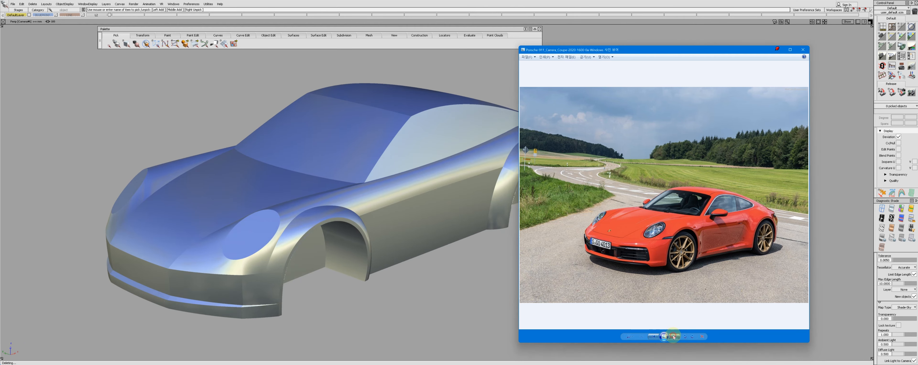
{"action": "left_click_drag", "start_coordinate": [474, 228], "coordinate": [383, 243], "text": "alt+shift"}
{"action": "left_click", "coordinate": [20, 74], "text": "alt+shift"}
{"action": "left_click_drag", "start_coordinate": [177, 128], "coordinate": [275, 156], "text": "alt+shift"}
{"action": "left_click", "coordinate": [17, 74], "text": "alt+shift"}
{"action": "middle_click_drag", "start_coordinate": [275, 156], "coordinate": [256, 146], "text": "alt+shift"}
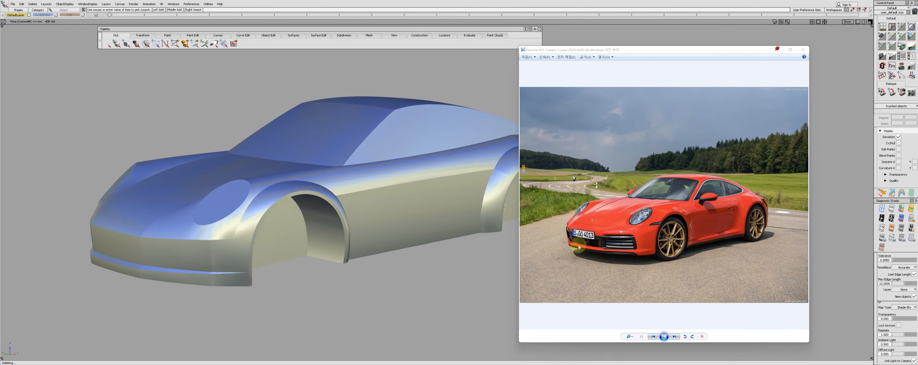
- Browse the remaining reference photos, including the yellow Porsche 911, comparing the front bumper and headlights with the model from matching angles
{"action": "left_click", "coordinate": [674, 338]}
{"action": "left_click_drag", "start_coordinate": [242, 254], "coordinate": [321, 249], "text": "alt+shift"}
{"action": "left_click_drag", "start_coordinate": [427, 265], "coordinate": [304, 164]}
{"action": "left_click_drag", "start_coordinate": [96, 15], "coordinate": [96, 22]}
{"action": "left_click_drag", "start_coordinate": [244, 149], "coordinate": [289, 189], "text": "alt+shift"}
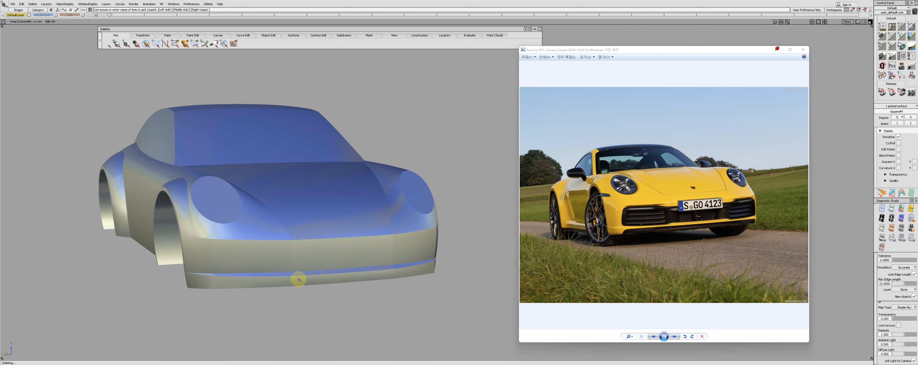
{"action": "left_click", "coordinate": [674, 336]}
{"action": "left_click_drag", "start_coordinate": [402, 254], "coordinate": [425, 246], "text": "alt+shift"}
{"action": "left_click", "coordinate": [676, 337]}
{"action": "left_click_drag", "start_coordinate": [276, 243], "coordinate": [314, 233], "text": "alt+shift"}
{"action": "left_click_drag", "start_coordinate": [330, 255], "coordinate": [294, 258], "text": "alt+shift"}
{"action": "right_click_drag", "start_coordinate": [293, 258], "coordinate": [298, 305], "text": "ctrl+shift"}
{"action": "left_click", "coordinate": [293, 215]}
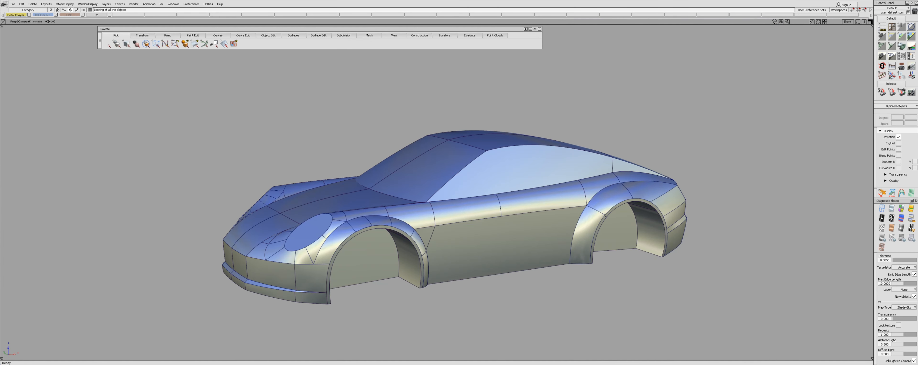
- Hide the patch edge lines and examine the whole shaded body from the front and side
{"action": "left_click_drag", "start_coordinate": [259, 189], "coordinate": [381, 175], "text": "alt+shift"}
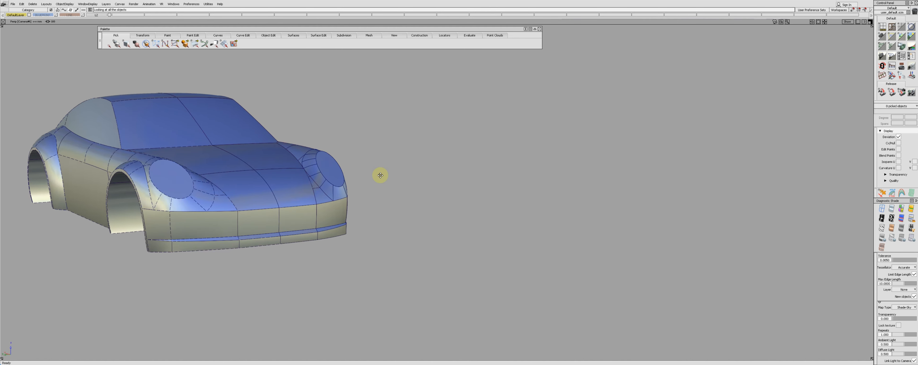
{"action": "middle_click_drag", "start_coordinate": [380, 175], "coordinate": [402, 164], "text": "alt+shift"}
{"action": "left_click_drag", "start_coordinate": [371, 208], "coordinate": [503, 222], "text": "alt+shift"}
{"action": "key", "text": "alt+t"}
{"action": "left_click_drag", "start_coordinate": [401, 252], "coordinate": [286, 299], "text": "alt+shift"}
{"action": "left_click_drag", "start_coordinate": [454, 253], "coordinate": [459, 230], "text": "alt+shift"}
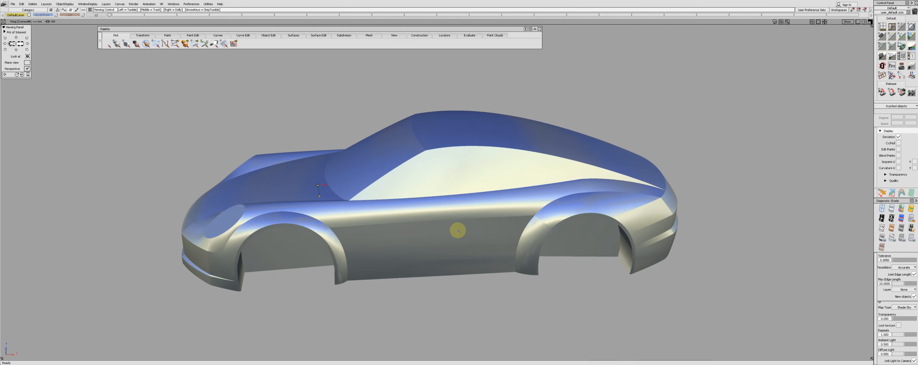
- Switch to zebra shading and examine the stripe flow across the whole body from the front and side
{"action": "key", "text": "5"}
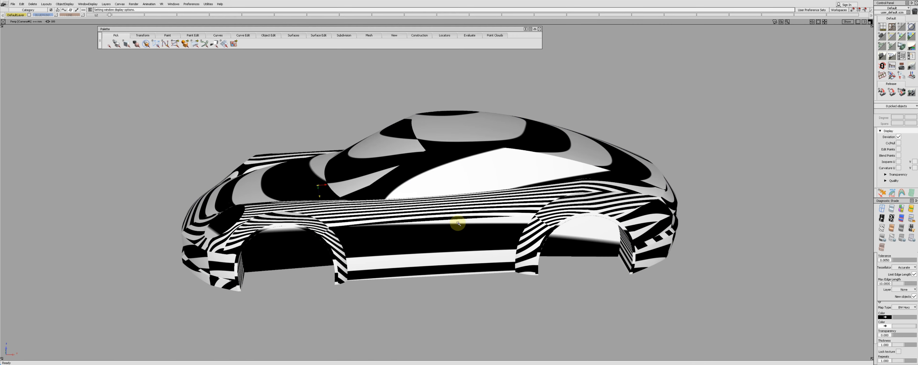
{"action": "left_click_drag", "start_coordinate": [435, 220], "coordinate": [432, 193], "text": "alt+shift"}
{"action": "left_click_drag", "start_coordinate": [362, 209], "coordinate": [453, 216], "text": "alt+shift"}
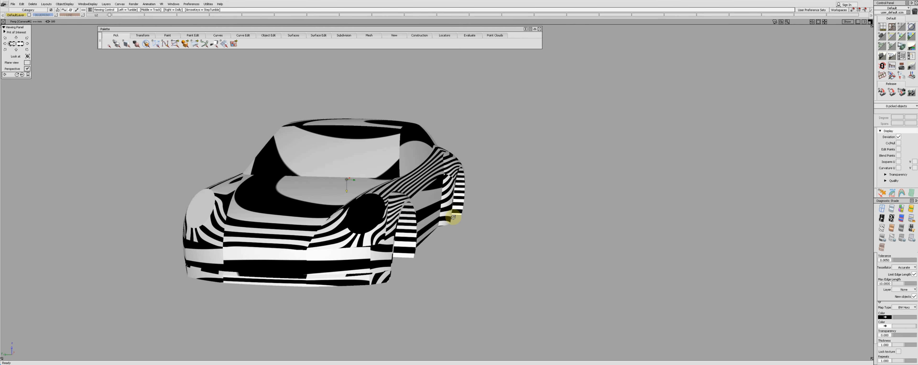
{"action": "left_click_drag", "start_coordinate": [202, 193], "coordinate": [489, 255], "text": "alt+shift"}
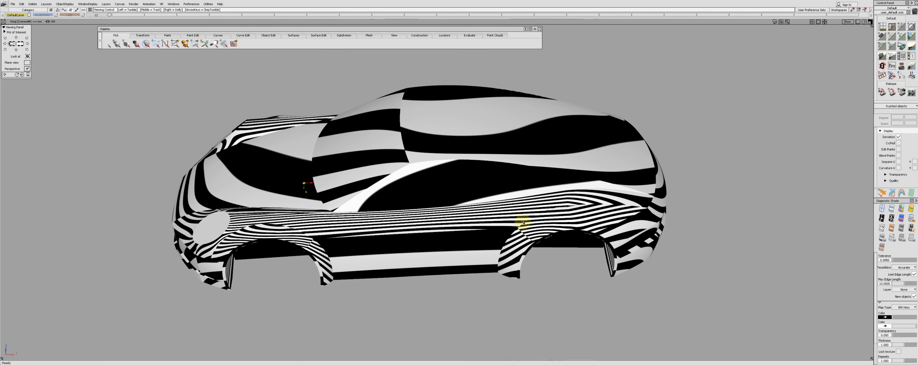